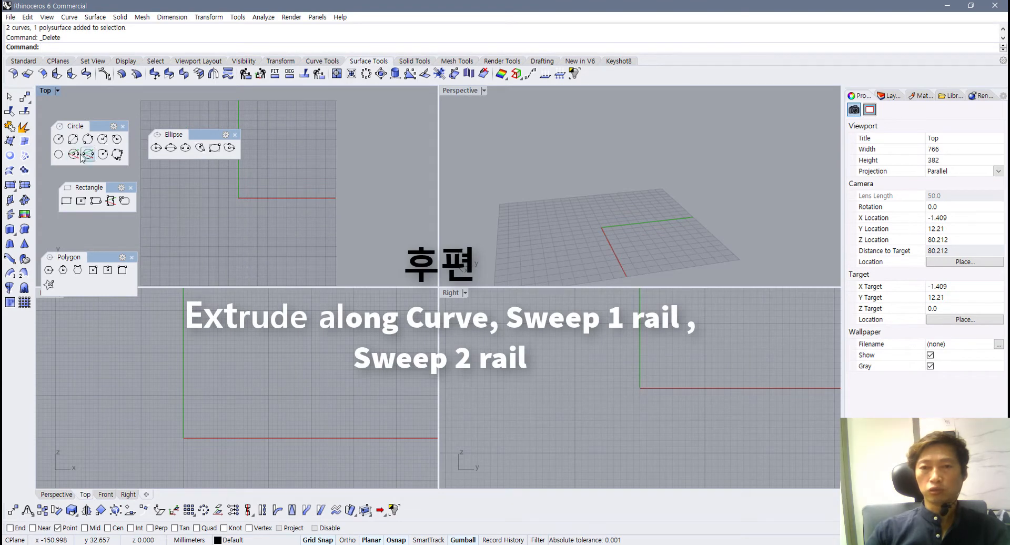
{"action": "left_click", "coordinate": [23, 62]}
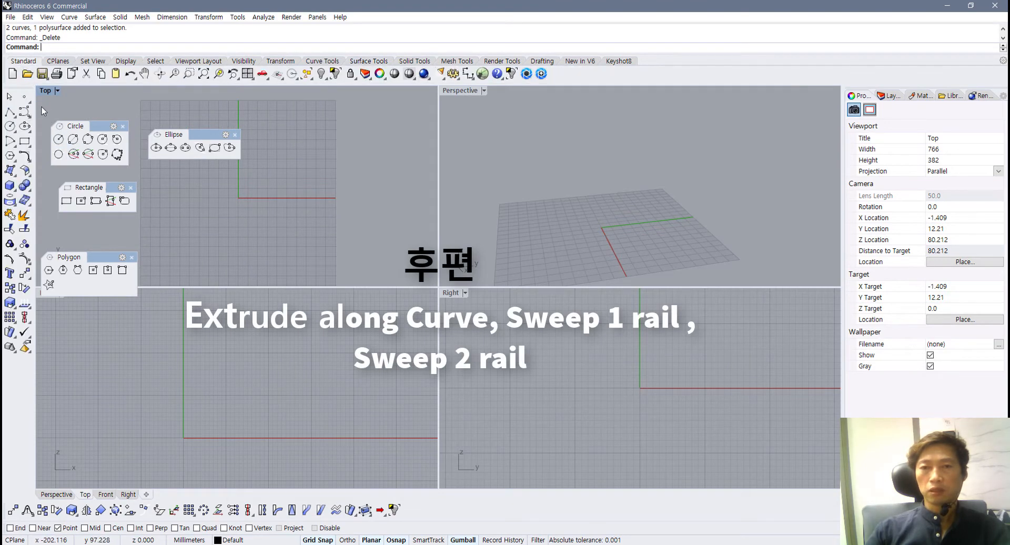
{"action": "left_click", "coordinate": [9, 111]}
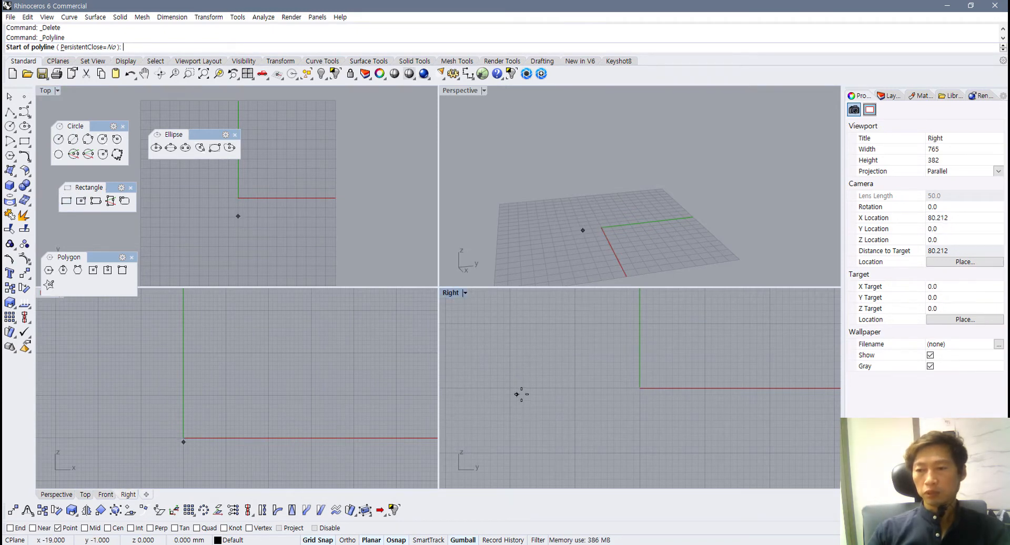
{"action": "left_click", "coordinate": [508, 388]}
{"action": "left_click", "coordinate": [563, 368]}
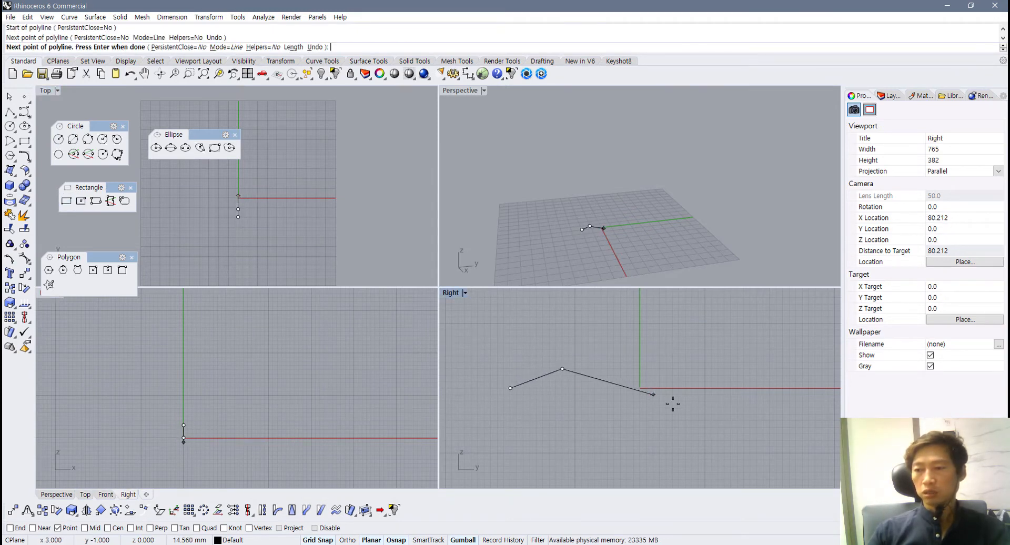
{"action": "key", "text": "ctrl+z"}
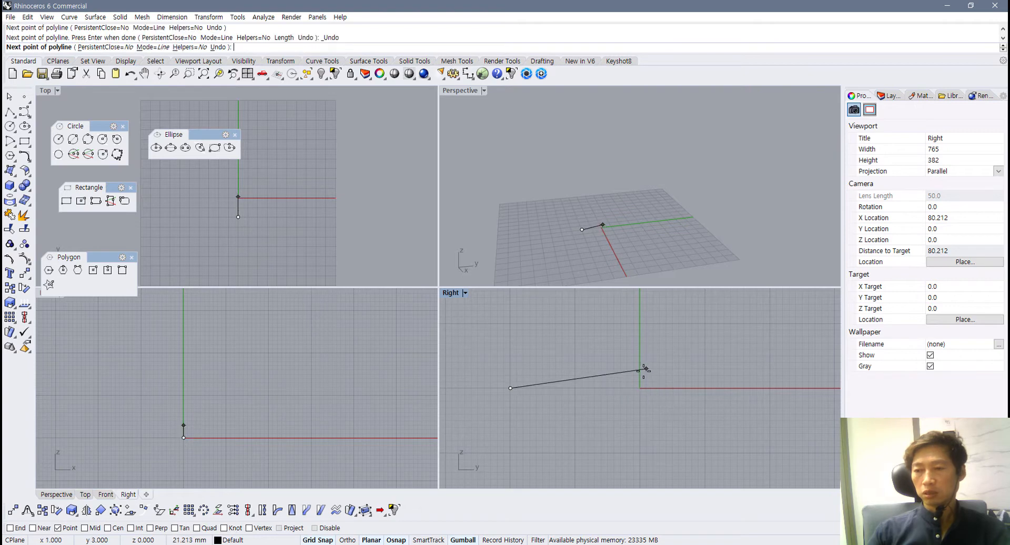
Step: Draw a wavy control-point curve in the Right viewport, about 43 mm long, starting at about (-21, 0)
{"action": "left_click", "coordinate": [24, 112]}
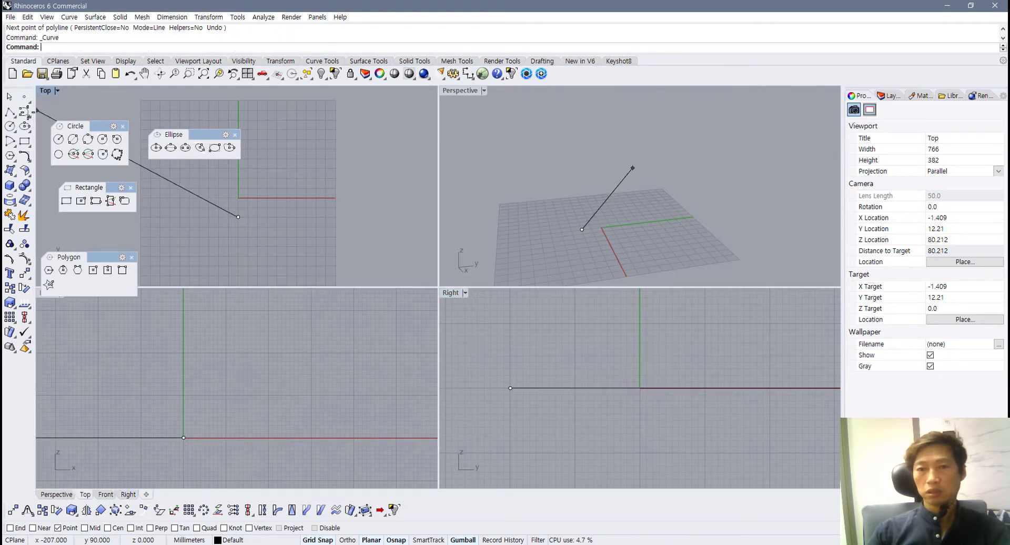
{"action": "left_click", "coordinate": [503, 387]}
{"action": "left_click", "coordinate": [569, 362]}
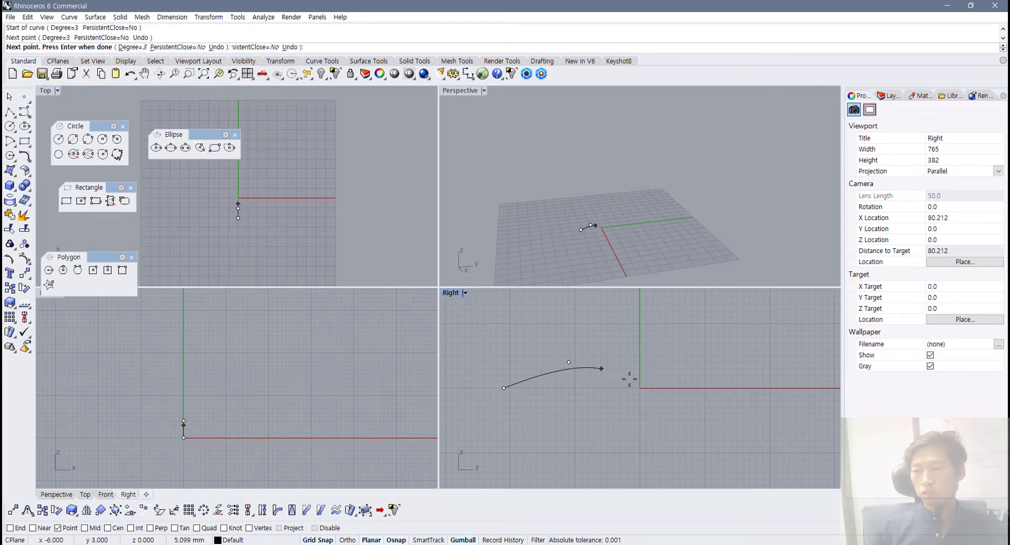
{"action": "left_click", "coordinate": [782, 369]}
{"action": "key", "text": "Return"}
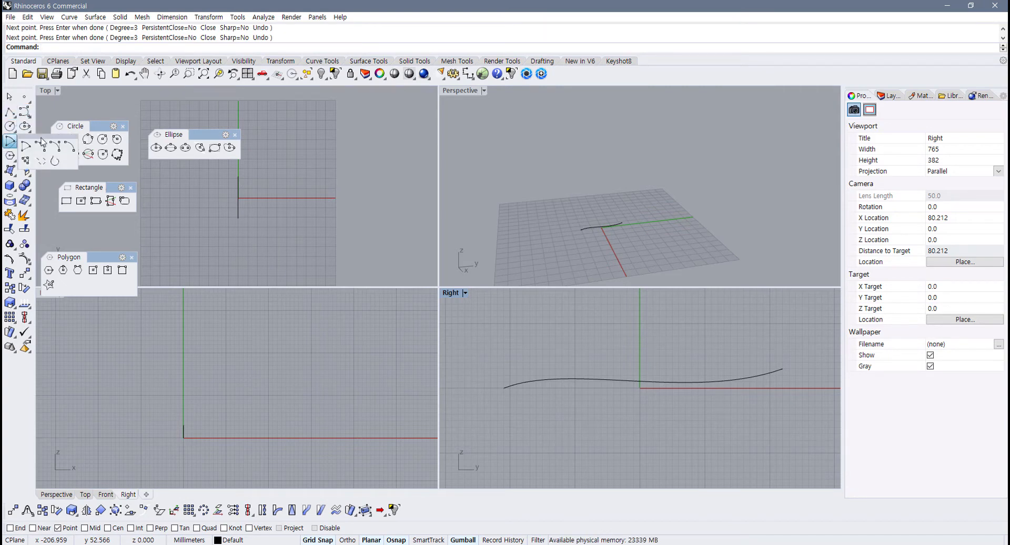
Step: With only End snap on, draw an arc in the Front viewport from the wavy curve's start, about 40 mm wide and 3 mm high
{"action": "left_click", "coordinate": [9, 140]}
{"action": "left_click_drag", "start_coordinate": [93, 149], "coordinate": [300, 148]}
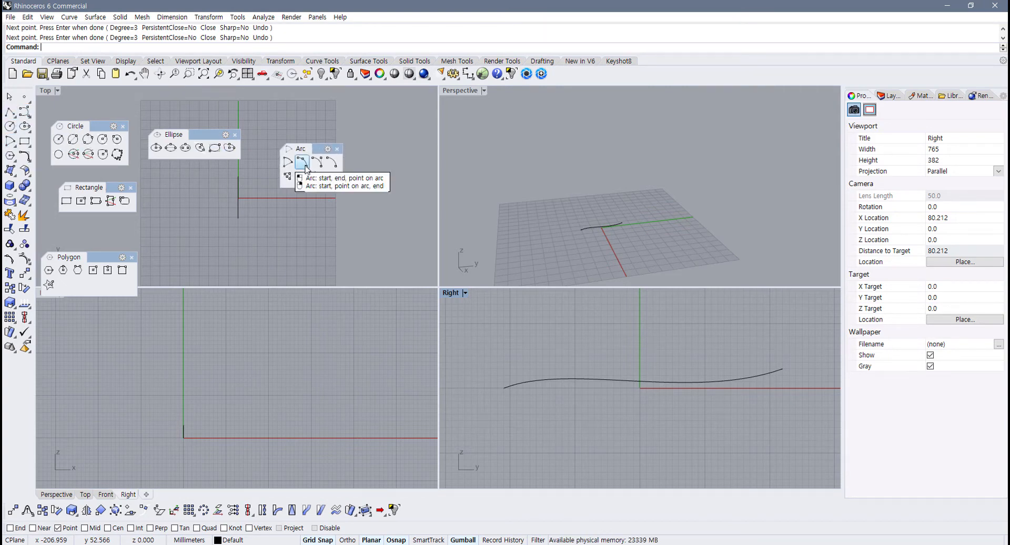
{"action": "left_click", "coordinate": [305, 165]}
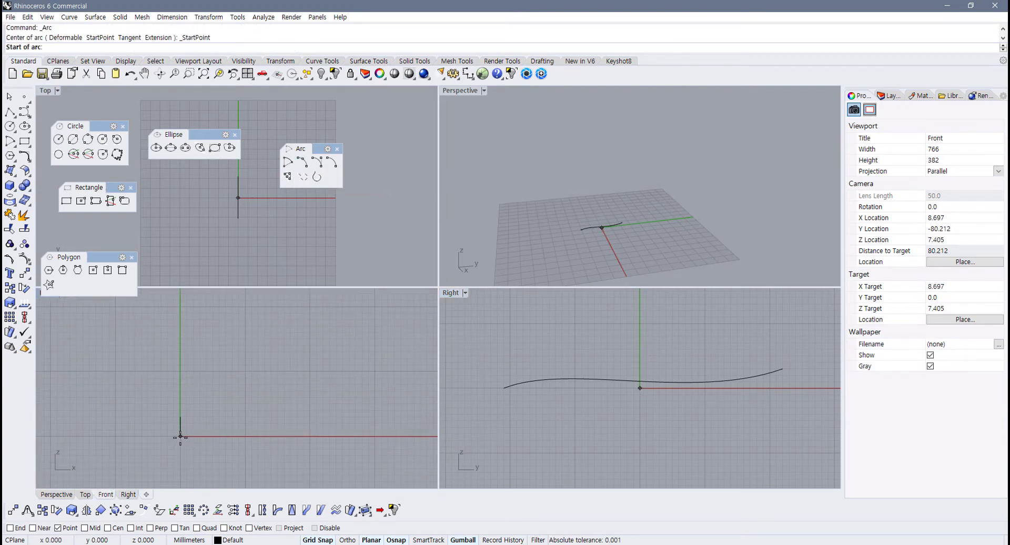
{"action": "left_click", "coordinate": [11, 528]}
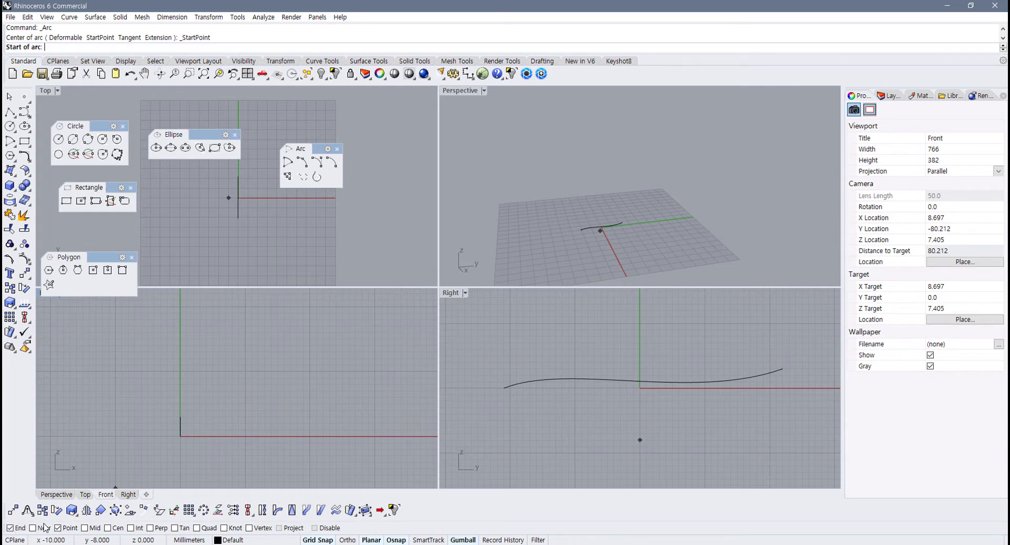
{"action": "left_click", "coordinate": [58, 528]}
{"action": "left_click", "coordinate": [504, 388]}
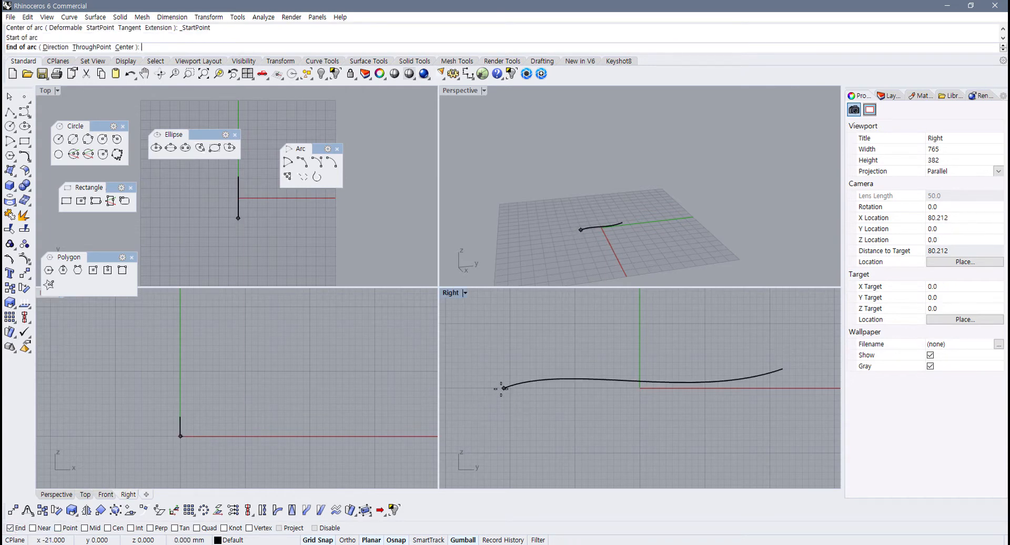
{"action": "right_click_drag", "start_coordinate": [179, 450], "coordinate": [331, 443]}
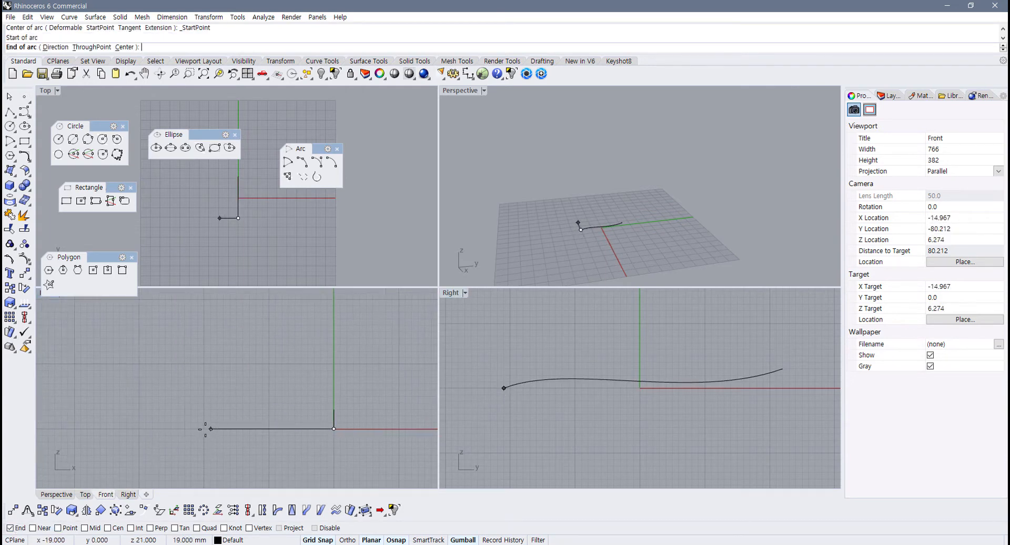
{"action": "left_click", "coordinate": [75, 429]}
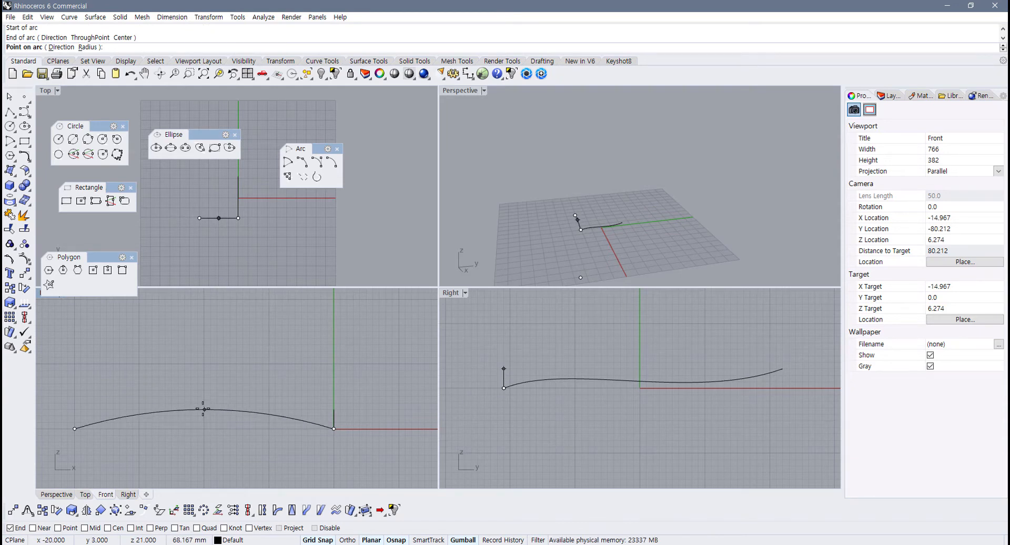
{"action": "left_click", "coordinate": [203, 408]}
Step: Maximize the Perspective viewport around the arc and the wavy curve
{"action": "right_click_drag", "start_coordinate": [633, 242], "coordinate": [631, 194]}
{"action": "scroll", "coordinate": [624, 211], "scroll_direction": "up", "scroll_amount": 6}
{"action": "scroll", "coordinate": [582, 227], "scroll_direction": "up", "scroll_amount": 2}
{"action": "scroll", "coordinate": [507, 377], "scroll_direction": "up", "scroll_amount": 3}
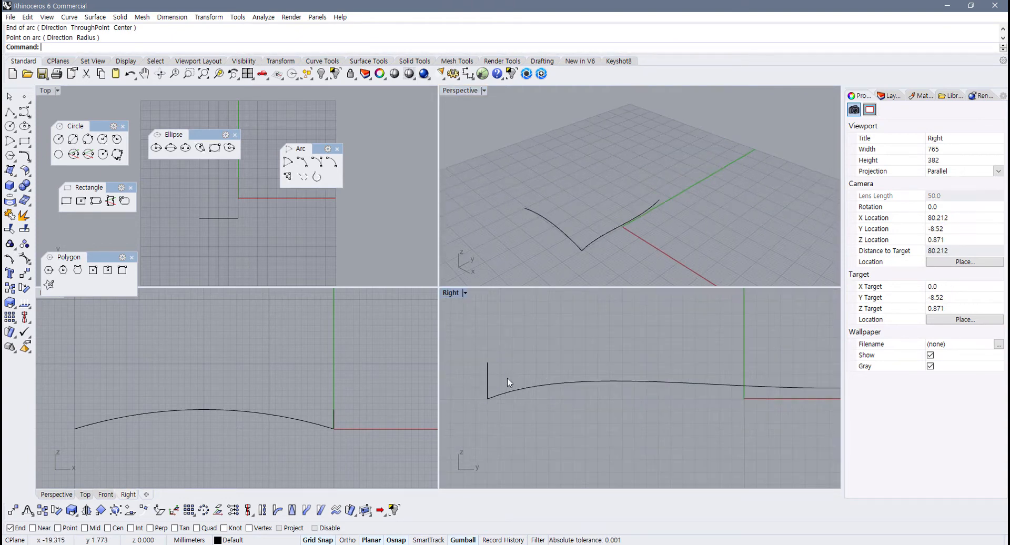
{"action": "left_click", "coordinate": [468, 377]}
{"action": "left_click", "coordinate": [462, 153]}
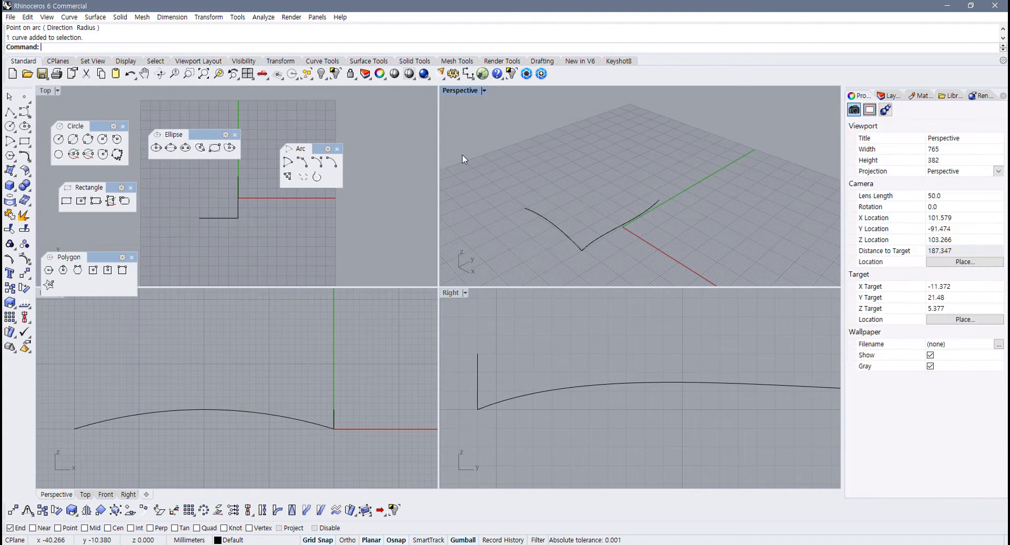
{"action": "double_click", "coordinate": [452, 93]}
{"action": "right_click_drag", "start_coordinate": [403, 419], "coordinate": [421, 358]}
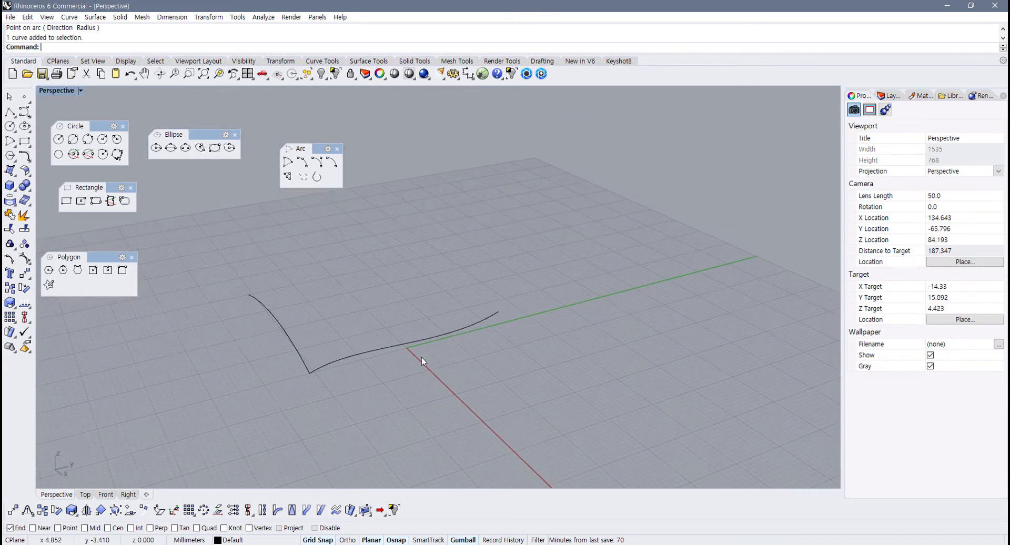
Step: Create a one-rail sweep with the wavy curve as rail and the arc as cross section
{"action": "left_click", "coordinate": [368, 61]}
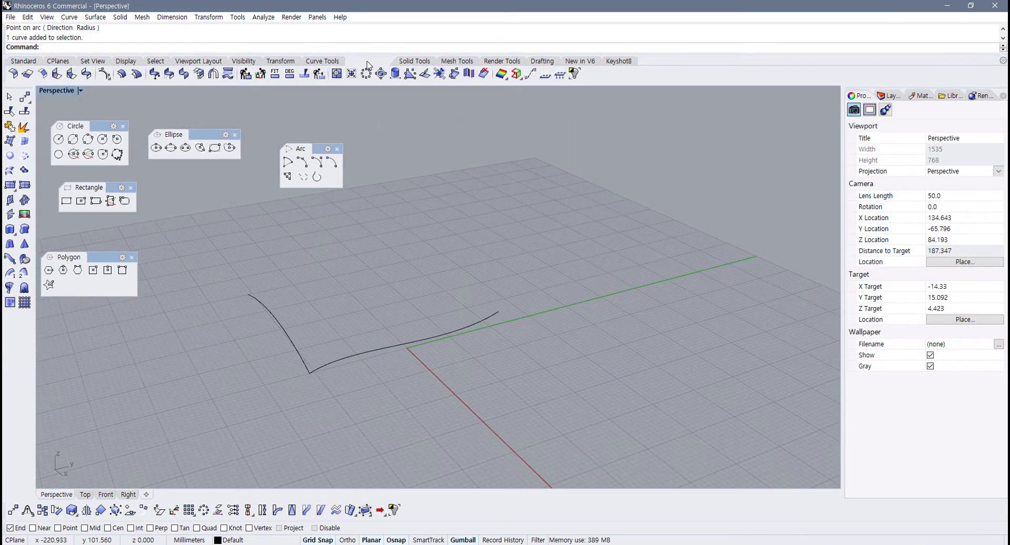
{"action": "left_click", "coordinate": [9, 273]}
{"action": "left_click", "coordinate": [319, 370]}
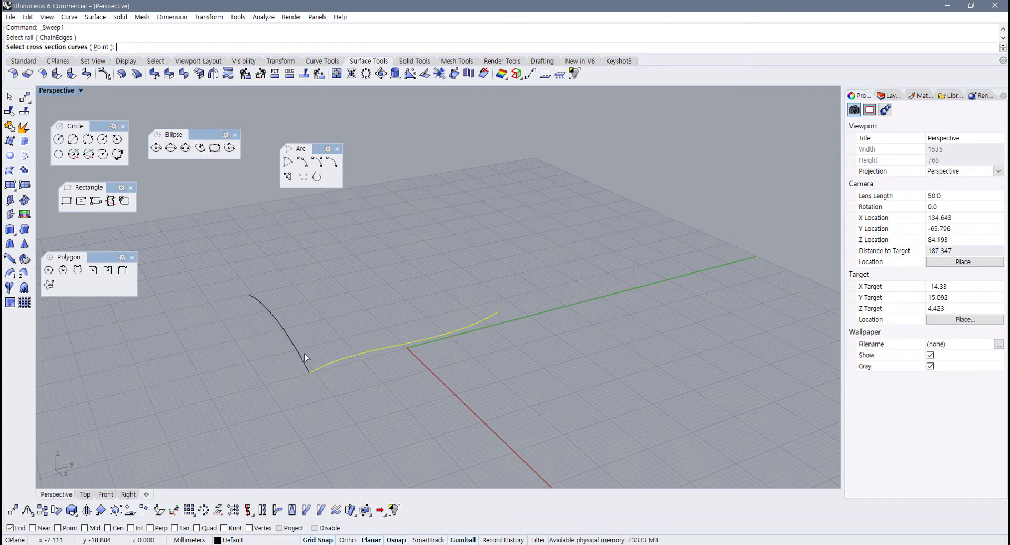
{"action": "left_click", "coordinate": [303, 352]}
{"action": "key", "text": "Return"}
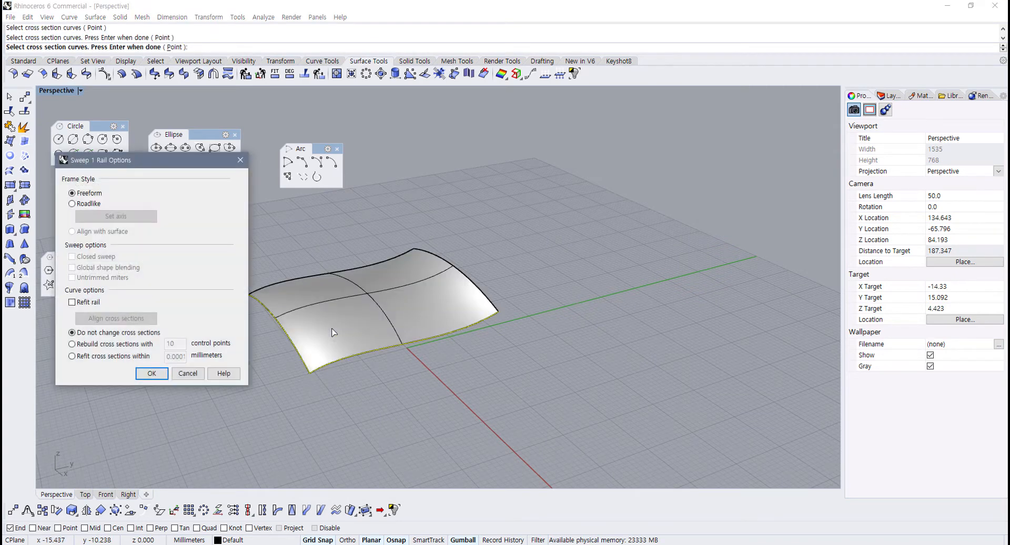
{"action": "left_click", "coordinate": [151, 373]}
Step: Inspect the swept surface and undo the one-rail sweep
{"action": "right_click_drag", "start_coordinate": [273, 395], "coordinate": [332, 266]}
{"action": "left_click", "coordinate": [340, 292]}
{"action": "key", "text": "ctrl+z"}
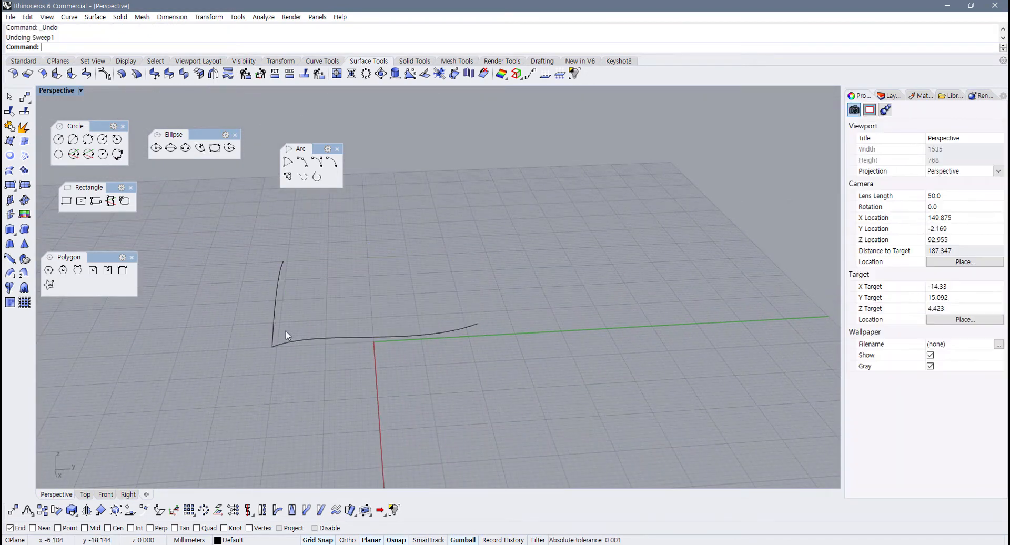
Step: Copy the arc from its shared endpoint with the wavy curve to the curve's other end
{"action": "left_click", "coordinate": [268, 334]}
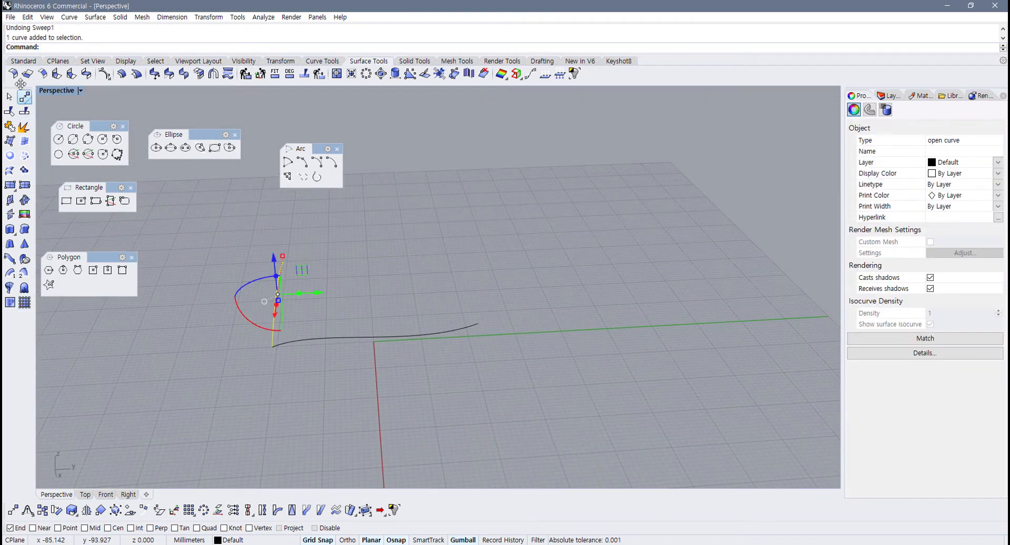
{"action": "left_click", "coordinate": [23, 61]}
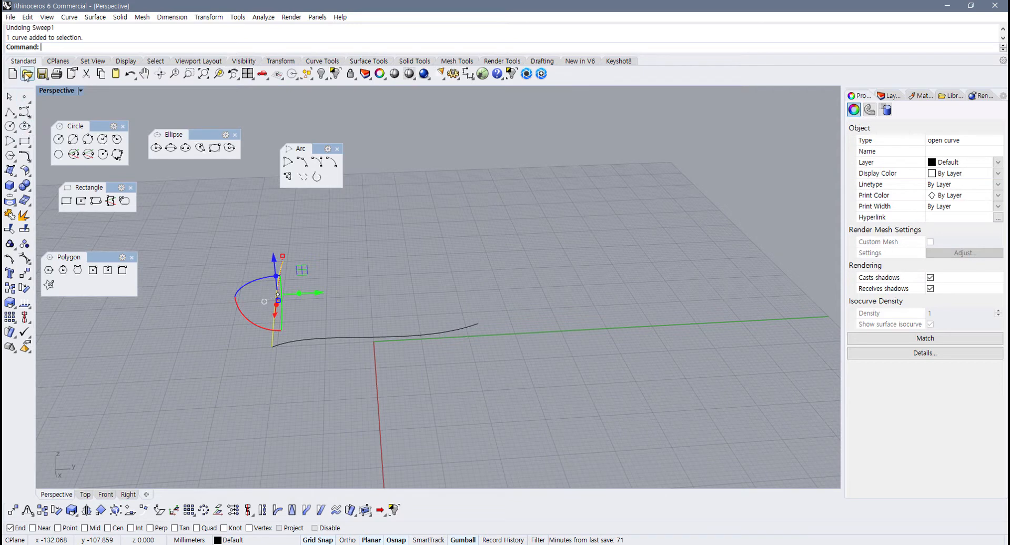
{"action": "left_click", "coordinate": [11, 289]}
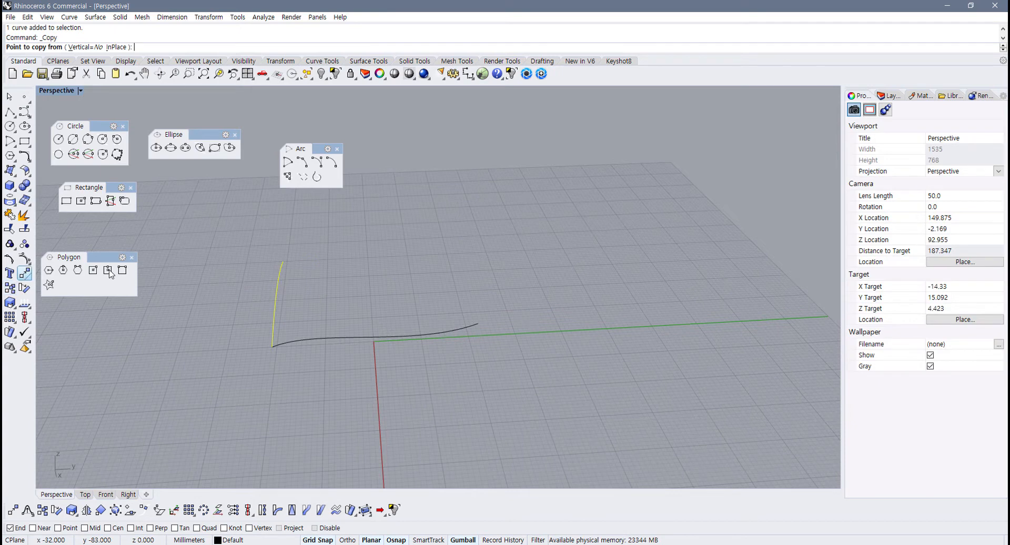
{"action": "left_click", "coordinate": [273, 347]}
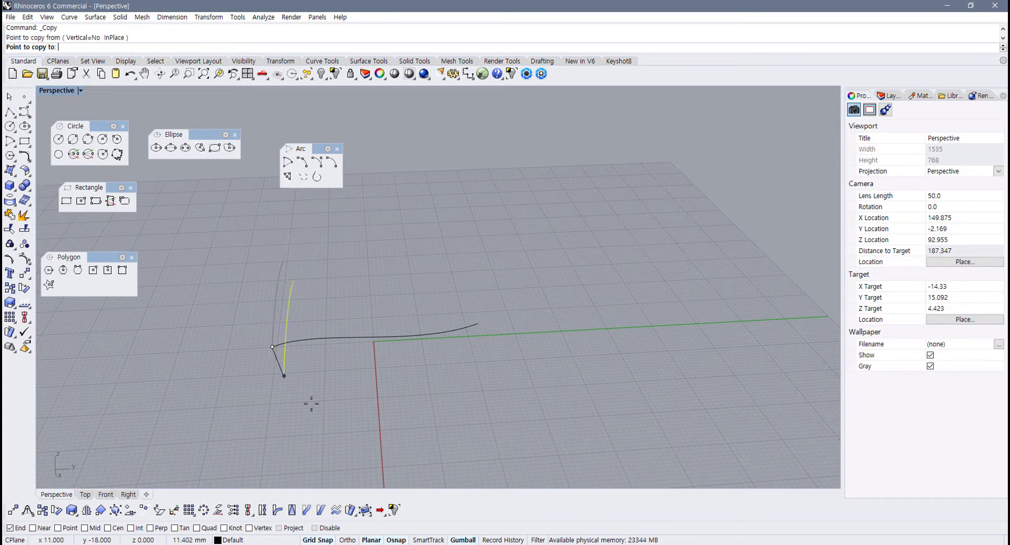
{"action": "left_click", "coordinate": [478, 324]}
{"action": "right_click", "coordinate": [543, 326]}
{"action": "right_click_drag", "start_coordinate": [543, 326], "coordinate": [432, 287]}
{"action": "left_click", "coordinate": [432, 286]}
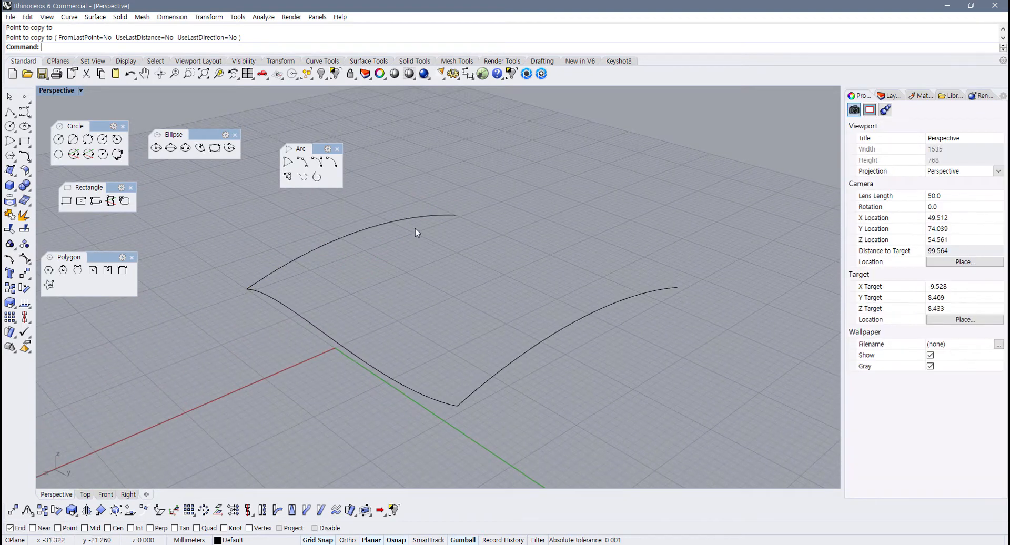
Step: Rebuild both arcs with a point count of 5 and degree 3
{"action": "left_click", "coordinate": [409, 222]}
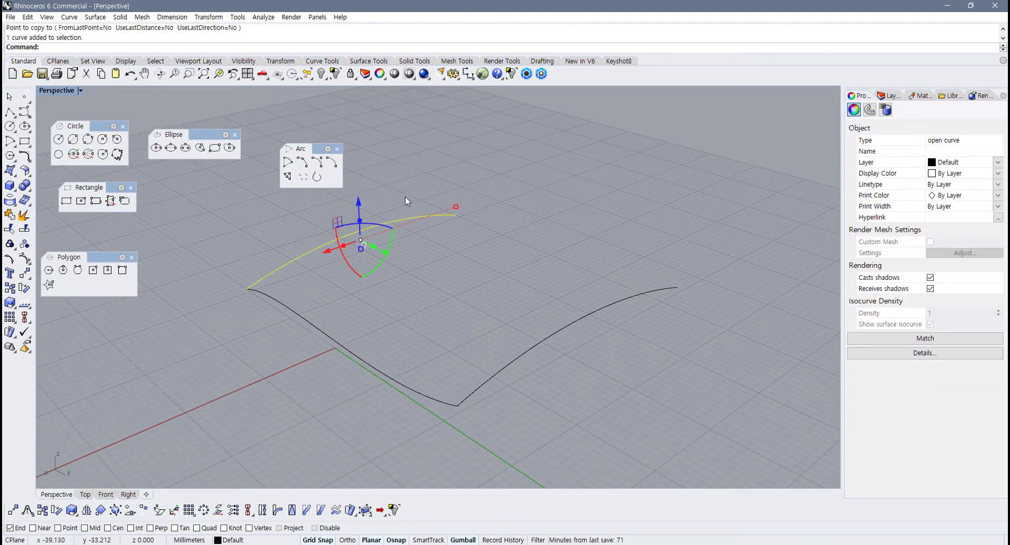
{"action": "key", "text": "F10"}
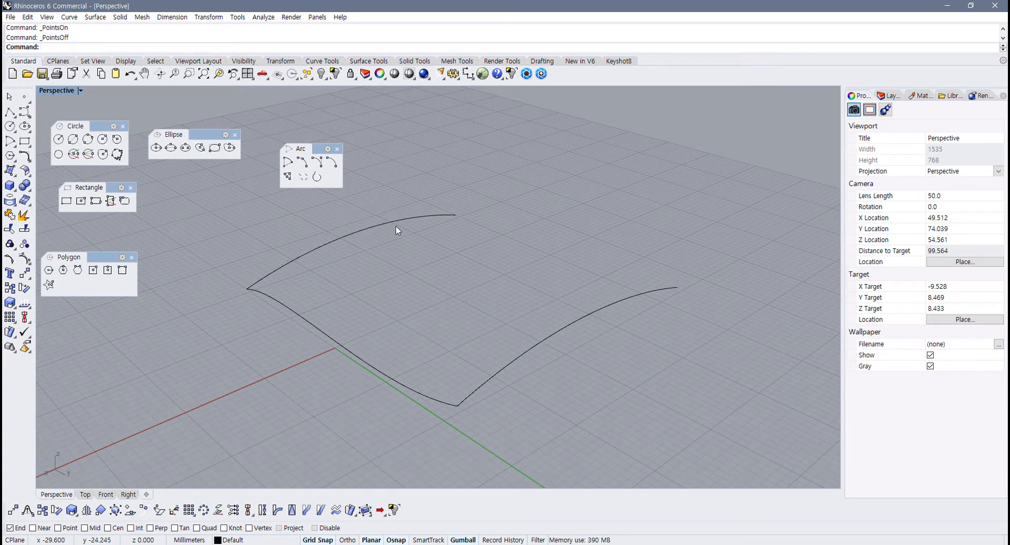
{"action": "left_click", "coordinate": [396, 222]}
{"action": "left_click", "coordinate": [320, 62]}
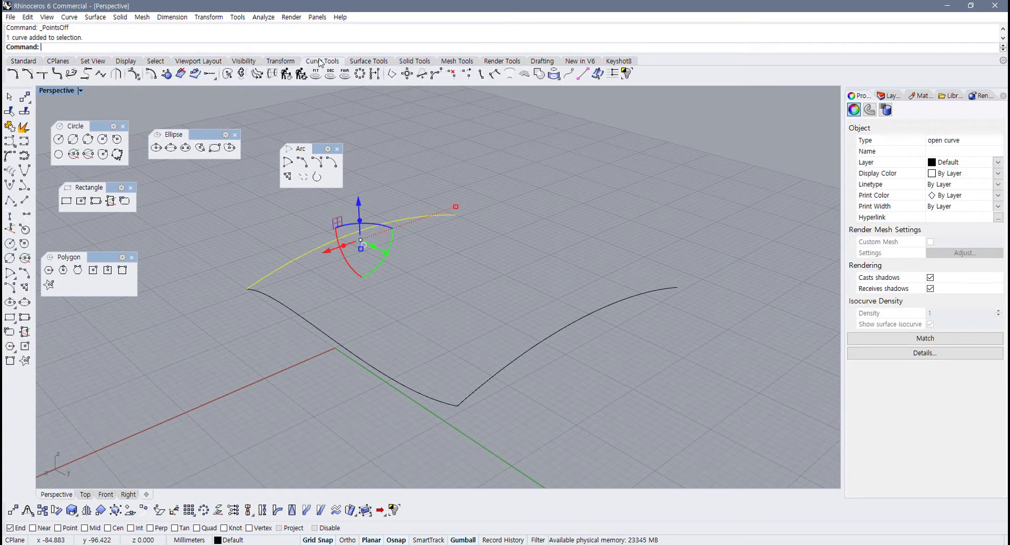
{"action": "left_click_drag", "start_coordinate": [699, 125], "coordinate": [423, 308]}
{"action": "left_click", "coordinate": [287, 74]}
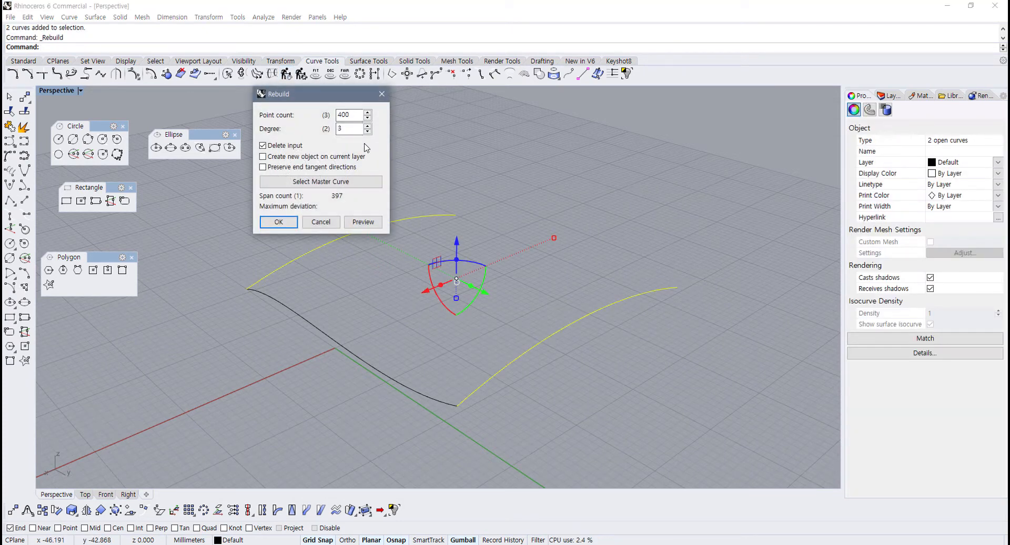
{"action": "type", "text": "5"}
{"action": "left_click", "coordinate": [278, 222]}
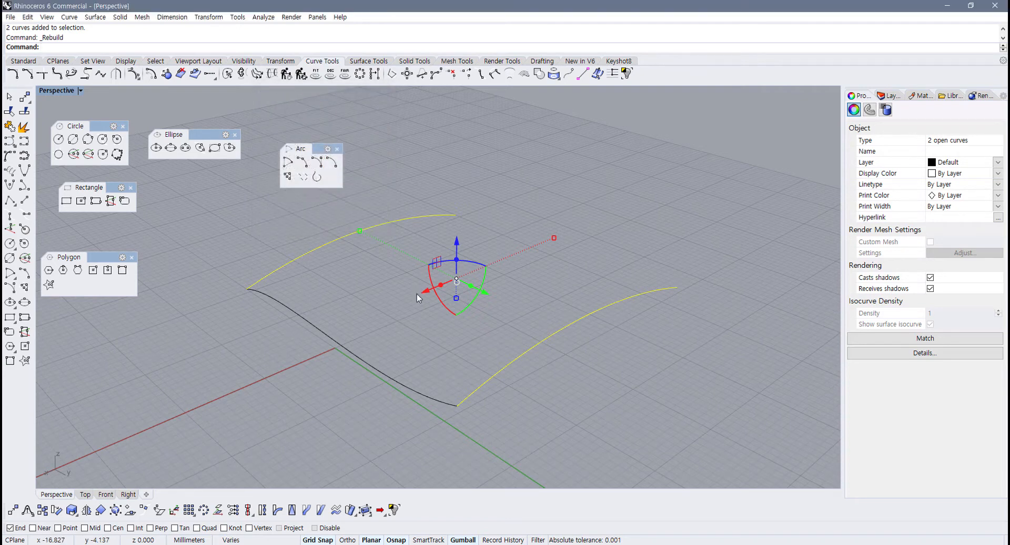
Step: Turn on both arcs' control points and lower the original arc's middle point until the curve dips in its centre
{"action": "key", "text": "F10"}
{"action": "right_click_drag", "start_coordinate": [416, 294], "coordinate": [536, 321]}
{"action": "left_click", "coordinate": [327, 352]}
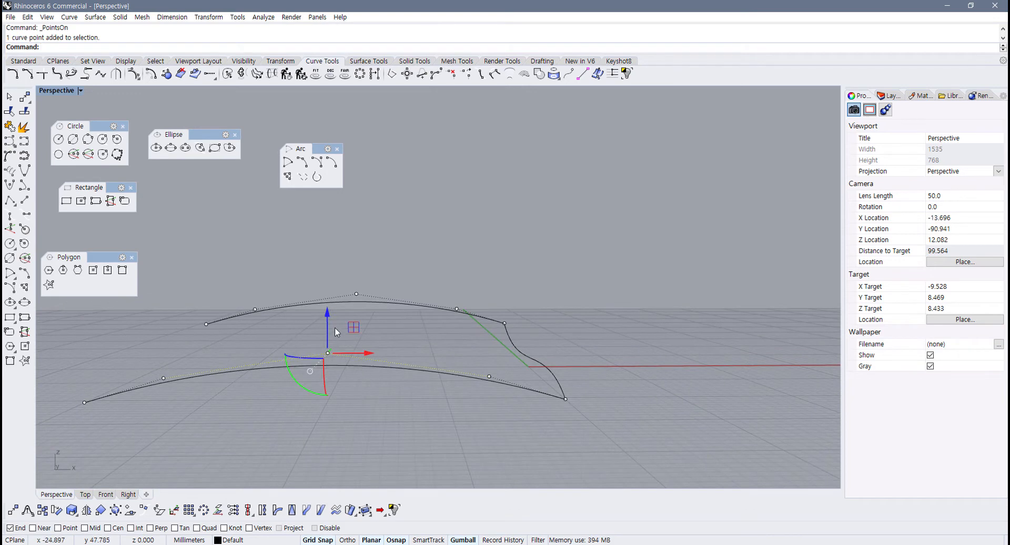
{"action": "left_click_drag", "start_coordinate": [335, 327], "coordinate": [199, 352]}
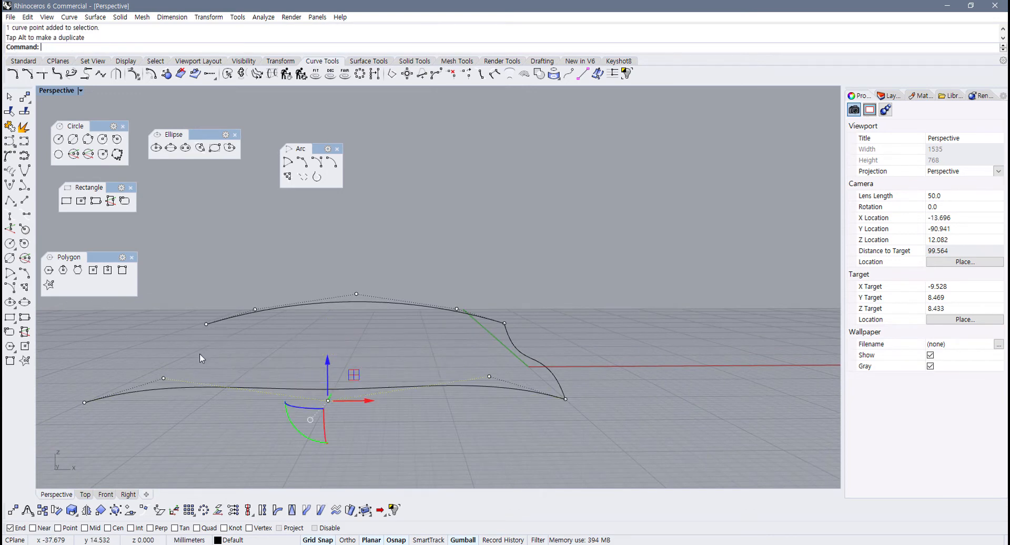
{"action": "left_click", "coordinate": [163, 377]}
{"action": "key", "text": "Escape"}
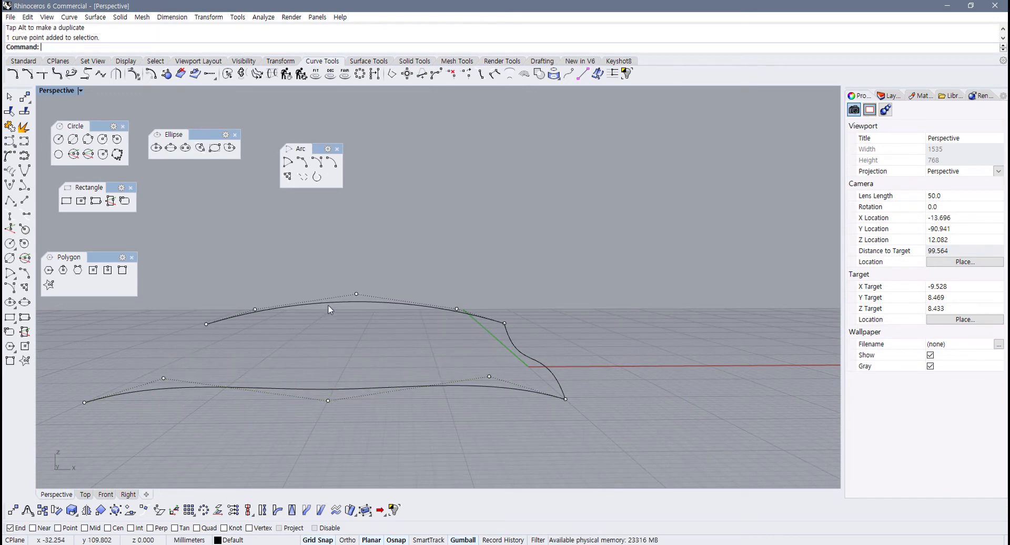
Step: Raise the middle control point of the copied arc by 3 mm
{"action": "left_click_drag", "start_coordinate": [385, 316], "coordinate": [387, 317]}
{"action": "left_click_drag", "start_coordinate": [357, 267], "coordinate": [357, 245]}
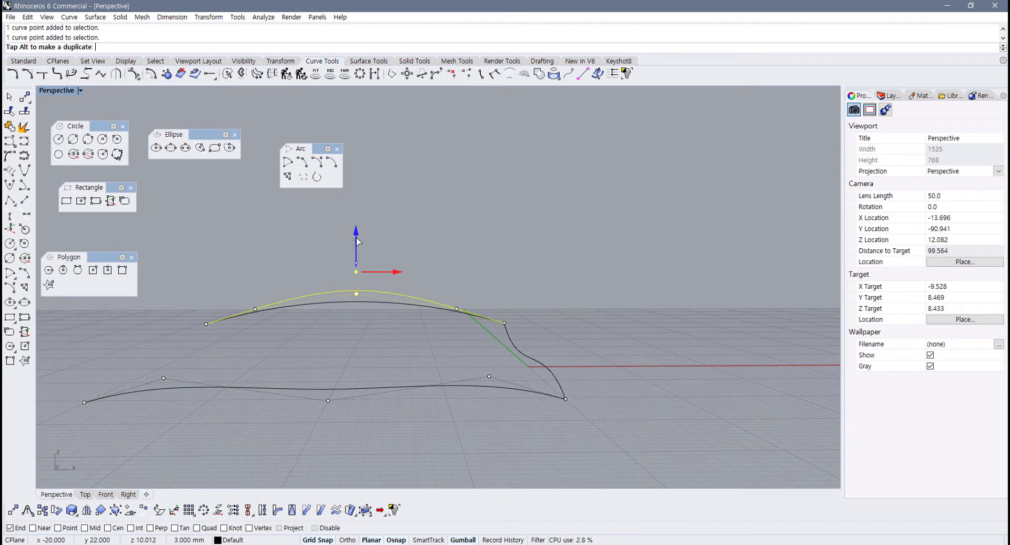
{"action": "key", "text": "Escape"}
Step: Bring the copied arc's two inner control points closer together, lower them to about its endpoints' height, and turn off the control points
{"action": "left_click_drag", "start_coordinate": [390, 323], "coordinate": [456, 321]}
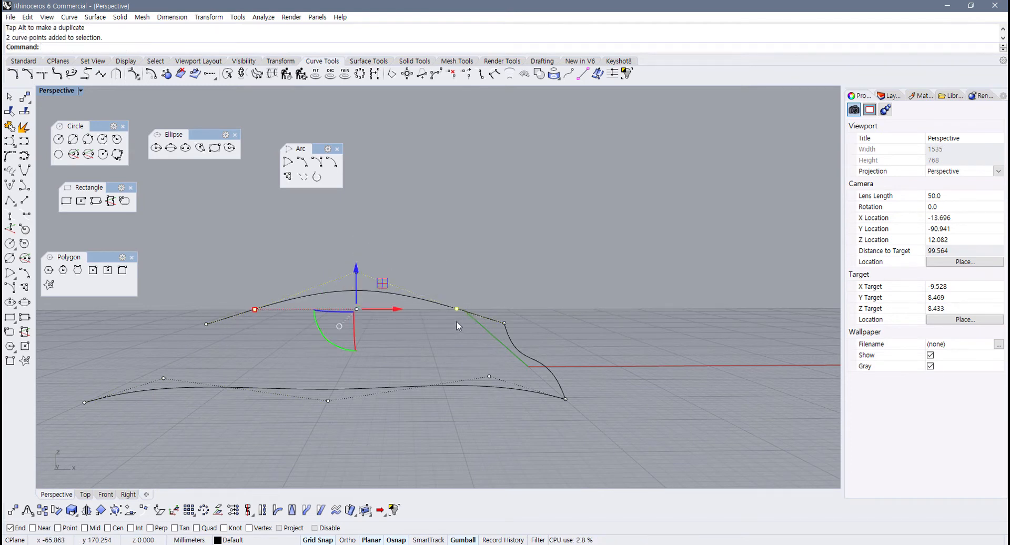
{"action": "left_click_drag", "start_coordinate": [253, 309], "coordinate": [274, 309]}
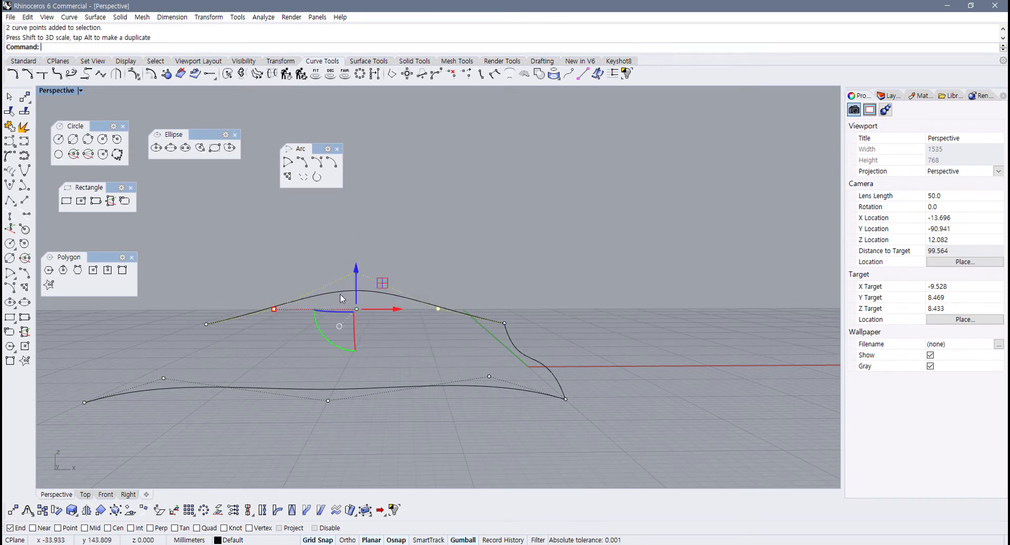
{"action": "left_click_drag", "start_coordinate": [356, 287], "coordinate": [356, 301]}
{"action": "left_click", "coordinate": [398, 284]}
{"action": "scroll", "coordinate": [497, 340], "scroll_direction": "down", "scroll_amount": 4}
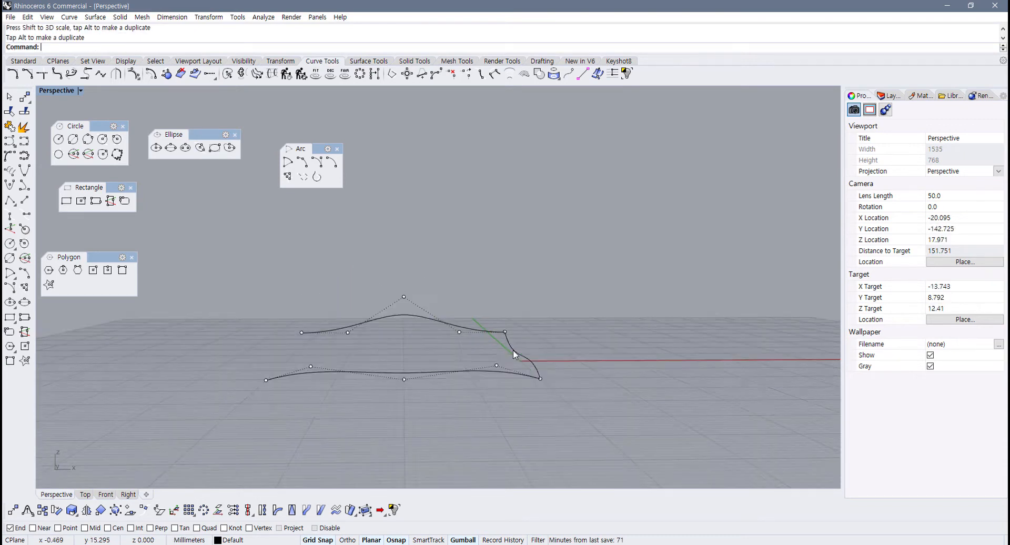
{"action": "right_click_drag", "start_coordinate": [513, 349], "coordinate": [440, 389]}
{"action": "key", "text": "Escape"}
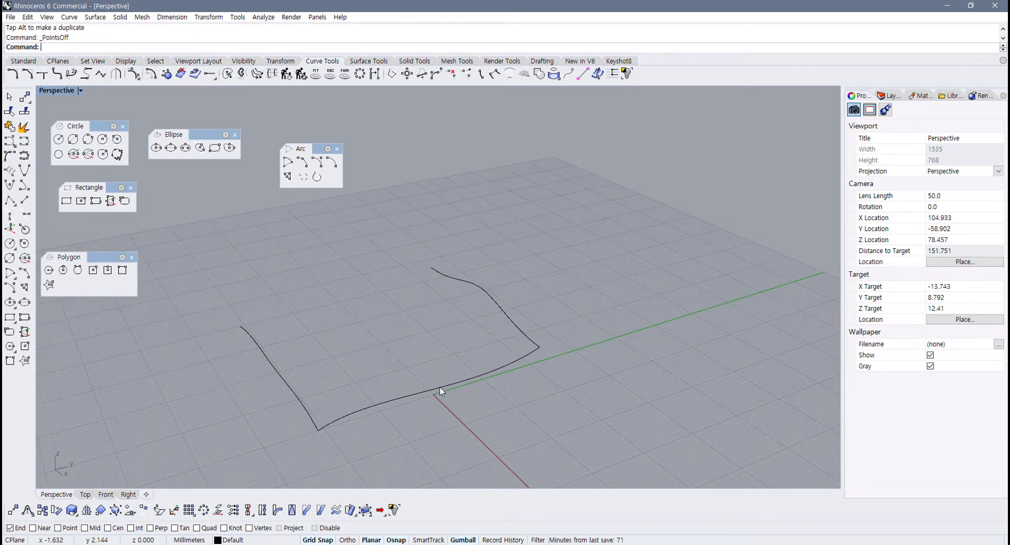
Step: Sweep a surface along the wavy curve as the single rail, using both arcs as unchanged cross sections
{"action": "left_click", "coordinate": [440, 387]}
{"action": "key", "text": "Escape"}
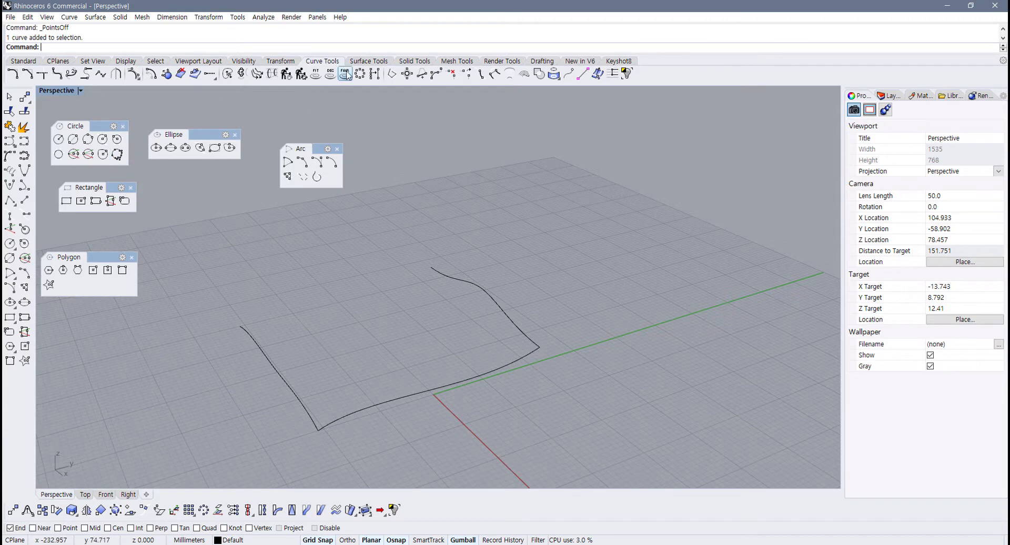
{"action": "left_click", "coordinate": [362, 63]}
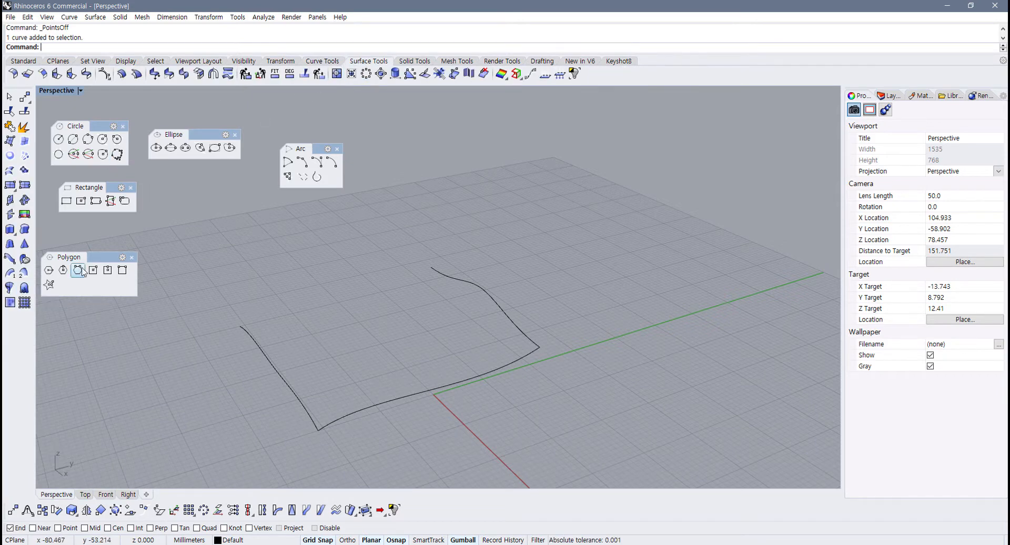
{"action": "left_click", "coordinate": [11, 274]}
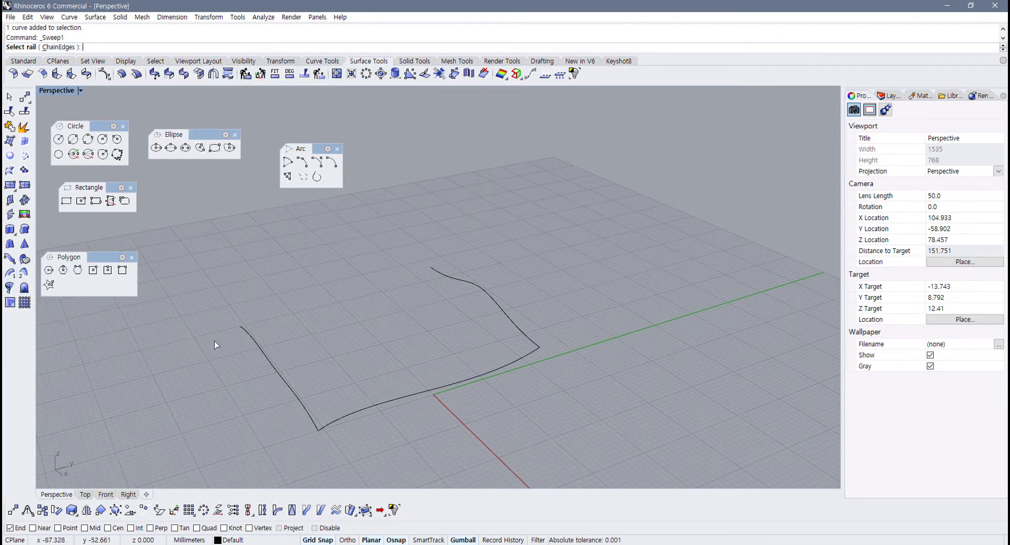
{"action": "left_click", "coordinate": [339, 420]}
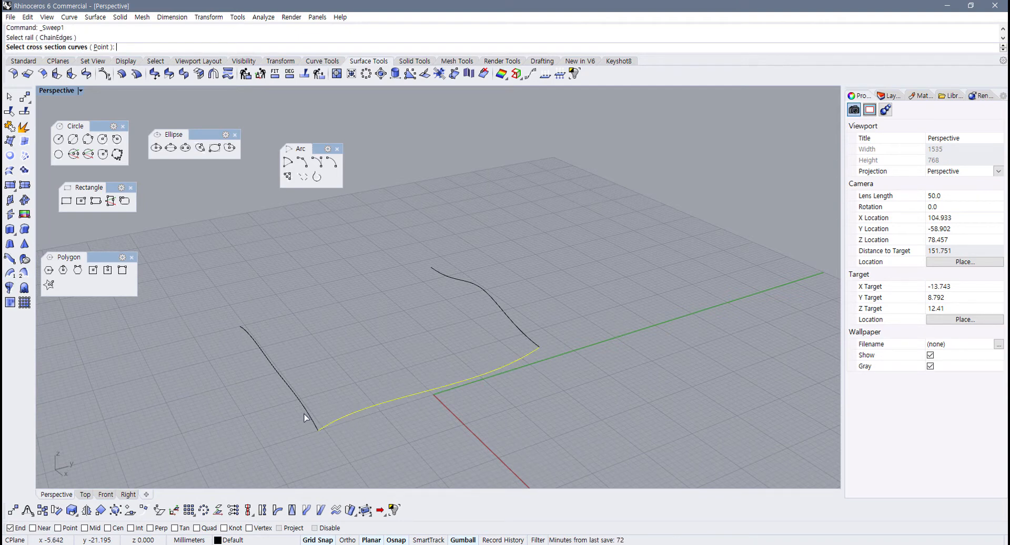
{"action": "left_click", "coordinate": [538, 341]}
{"action": "key", "text": "Return"}
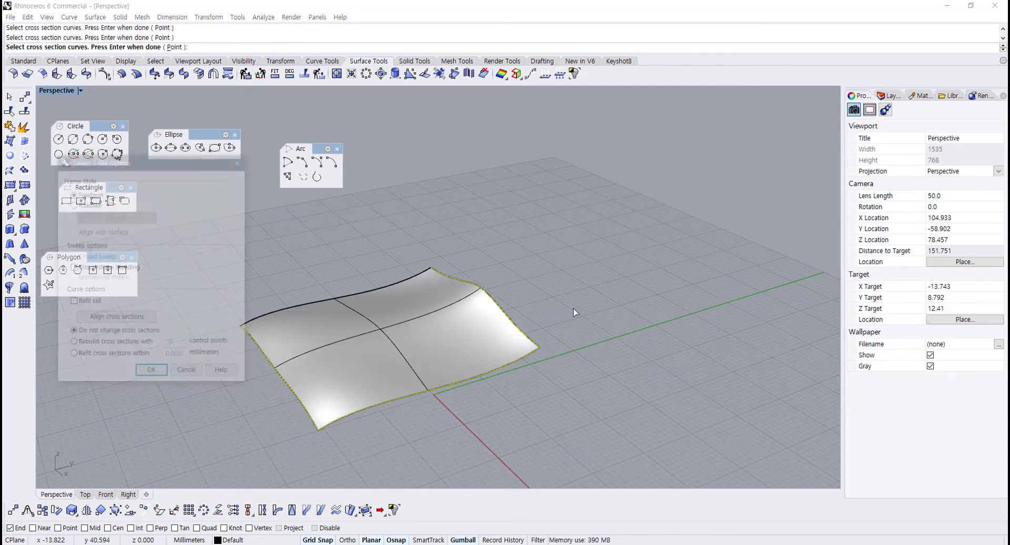
{"action": "key", "text": "Return"}
{"action": "right_click_drag", "start_coordinate": [572, 314], "coordinate": [775, 343]}
Step: Turn on the swept surface's control points and raise the two inner points in the row next to the dipped arc's edge
{"action": "left_click", "coordinate": [450, 386]}
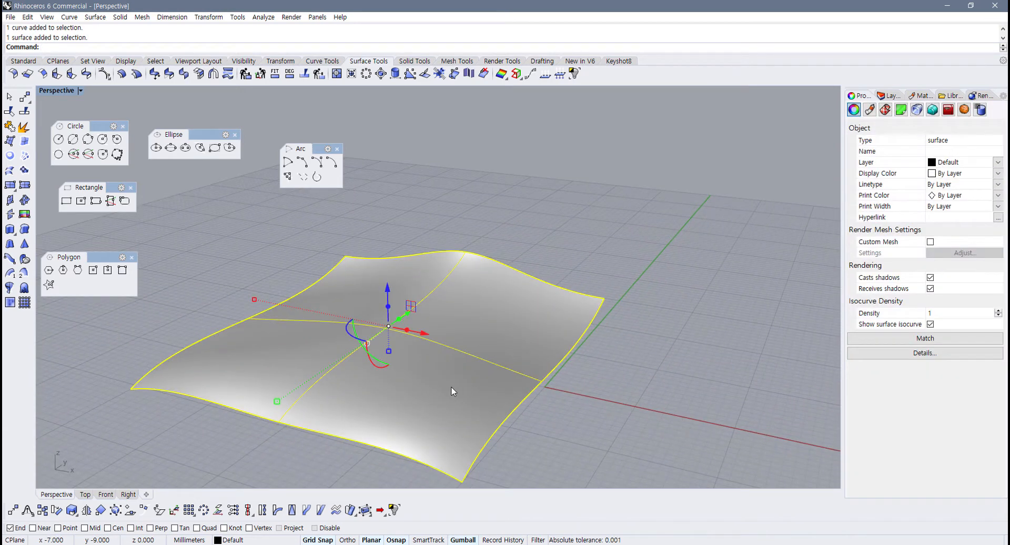
{"action": "key", "text": "F10"}
{"action": "right_click_drag", "start_coordinate": [425, 395], "coordinate": [342, 354]}
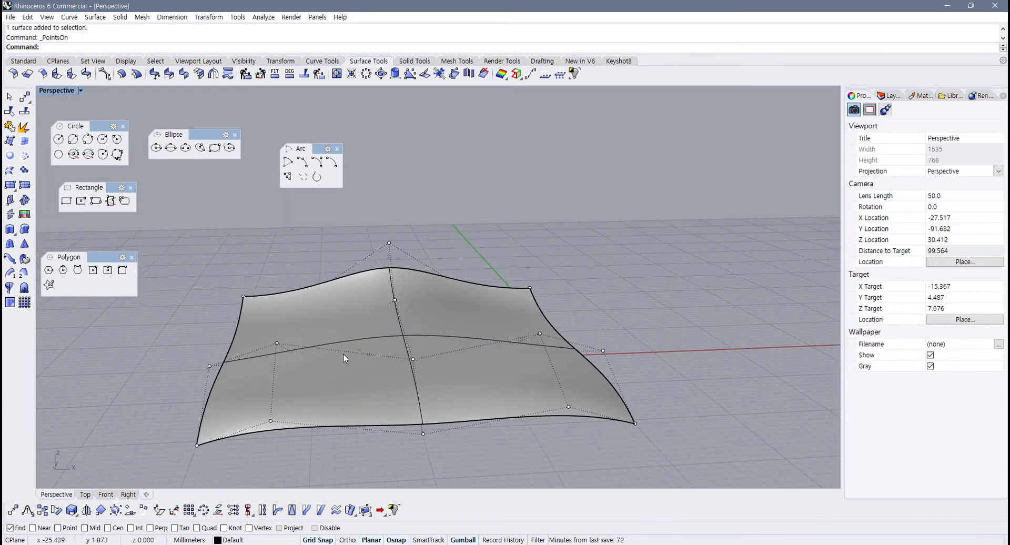
{"action": "left_click", "coordinate": [275, 344]}
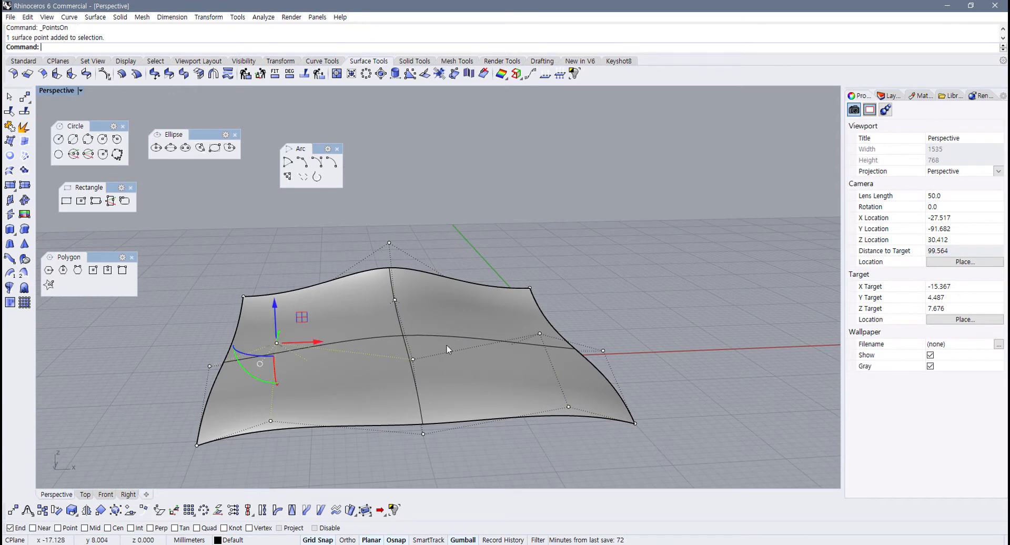
{"action": "left_click", "coordinate": [539, 334], "text": "shift"}
{"action": "left_click_drag", "start_coordinate": [411, 310], "coordinate": [411, 195]}
Step: Raise the middle control point on the surface edge that follows the peaked arc
{"action": "scroll", "coordinate": [359, 341], "scroll_direction": "down", "scroll_amount": 4}
{"action": "right_click_drag", "start_coordinate": [359, 341], "coordinate": [363, 263]}
{"action": "left_click", "coordinate": [410, 285], "text": "shift"}
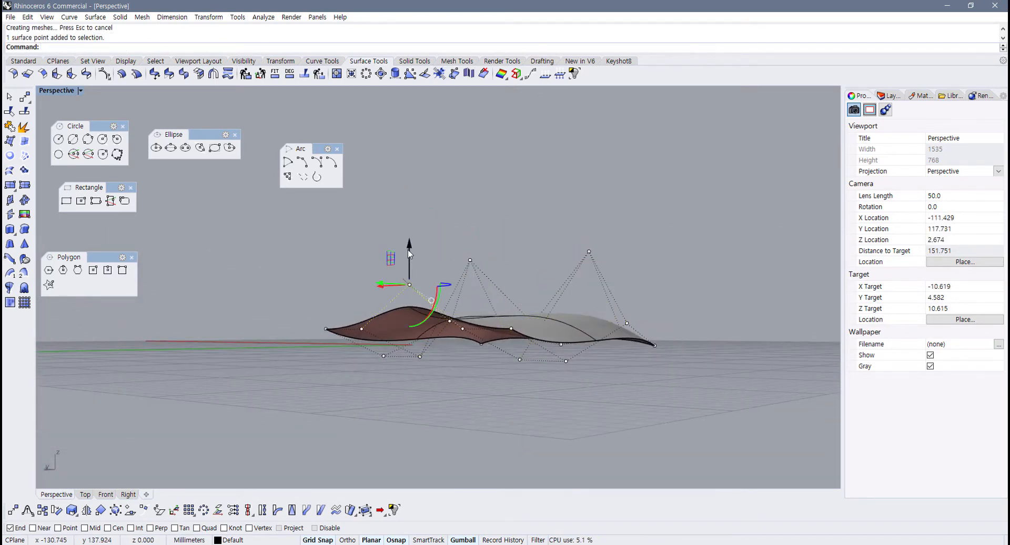
{"action": "left_click_drag", "start_coordinate": [410, 253], "coordinate": [411, 209]}
{"action": "left_click", "coordinate": [542, 277]}
{"action": "right_click_drag", "start_coordinate": [542, 277], "coordinate": [266, 392]}
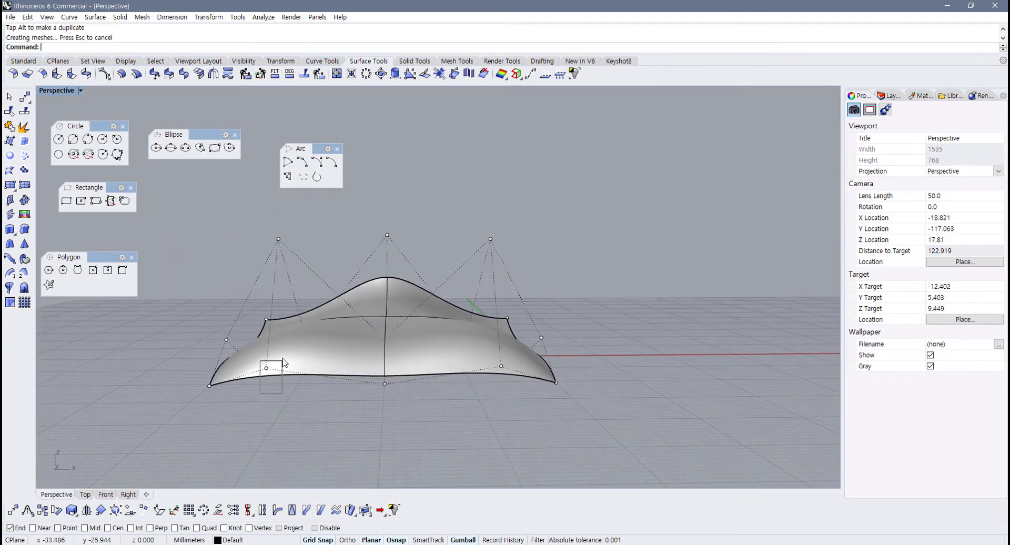
Step: Lower the two inner control points on the surface edge that follows the dipped arc well below the edge
{"action": "left_click_drag", "start_coordinate": [283, 359], "coordinate": [284, 358]}
{"action": "left_click_drag", "start_coordinate": [486, 395], "coordinate": [516, 364], "text": "shift"}
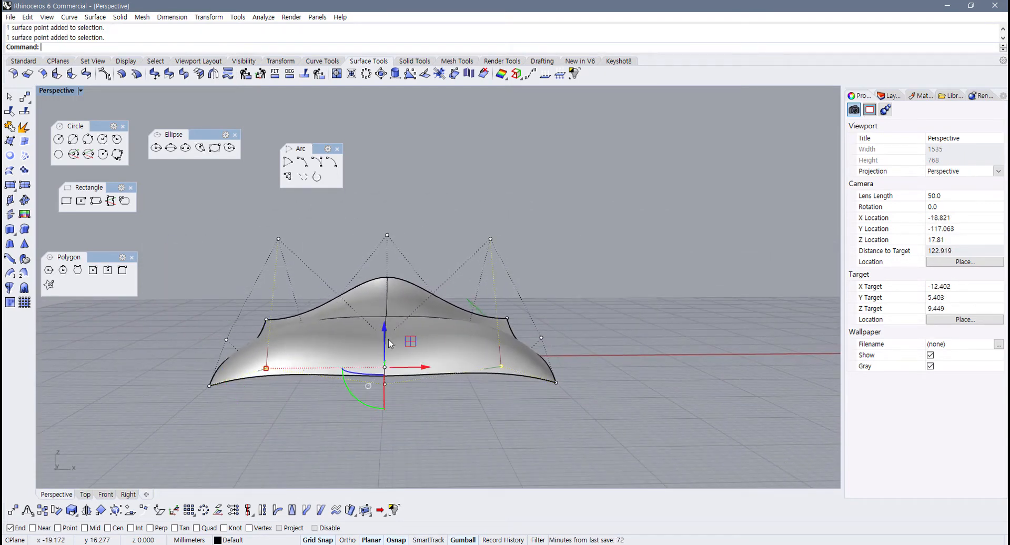
{"action": "left_click_drag", "start_coordinate": [385, 341], "coordinate": [386, 413]}
{"action": "left_click", "coordinate": [635, 399]}
{"action": "right_click_drag", "start_coordinate": [446, 394], "coordinate": [276, 408]}
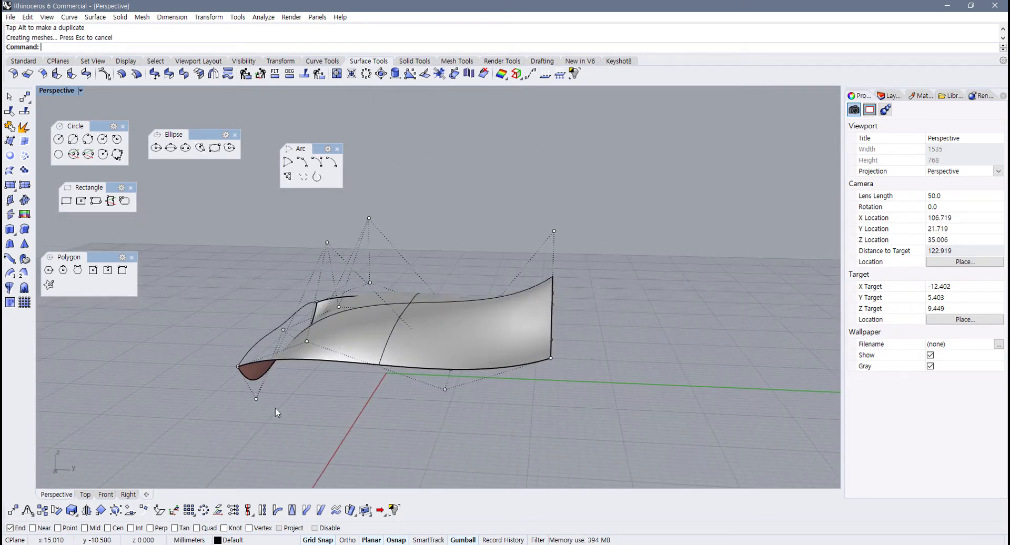
Step: Turn off the control points and delete the surface together with all three curves
{"action": "key", "text": "F11"}
{"action": "left_click_drag", "start_coordinate": [634, 279], "coordinate": [134, 400]}
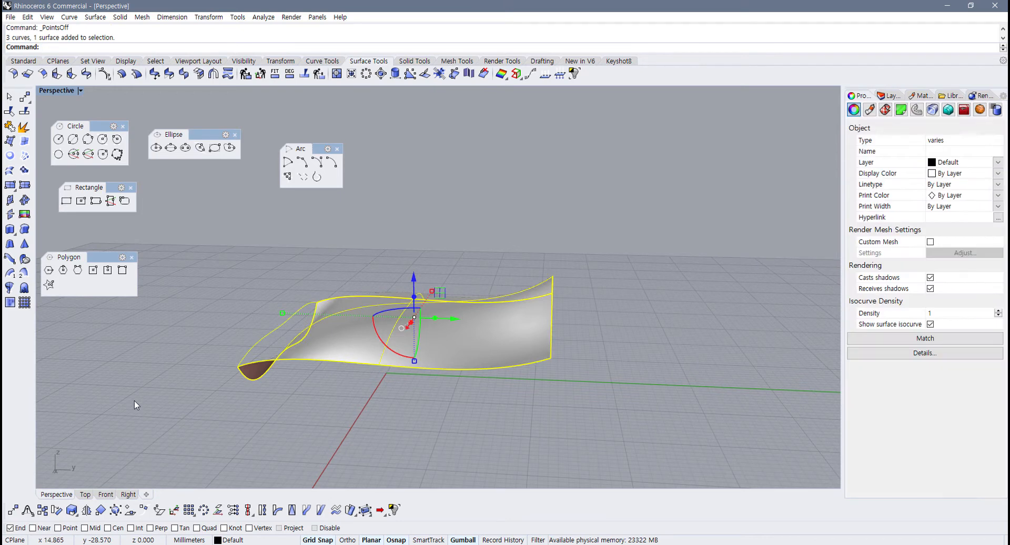
{"action": "key", "text": "Delete"}
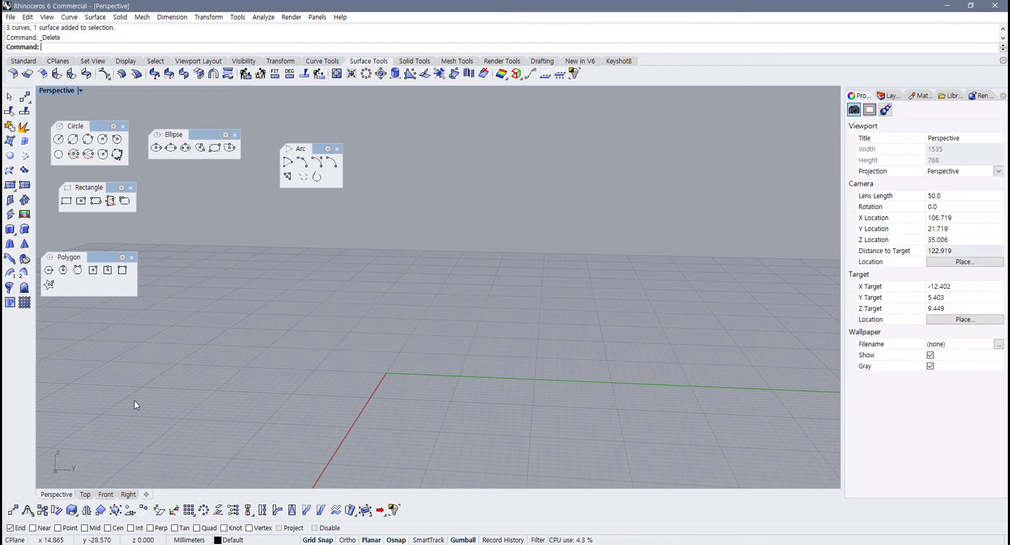
Step: Undo the deletion of the surface and curves as well as the last lowering of the edge's control points
{"action": "scroll", "coordinate": [215, 345], "scroll_direction": "up", "scroll_amount": 2}
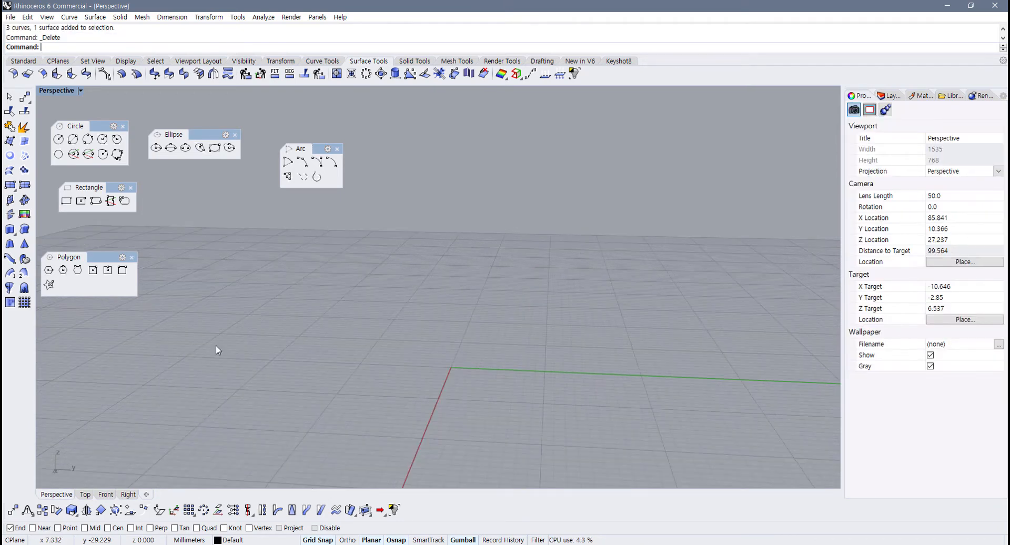
{"action": "key", "text": "ctrl+z"}
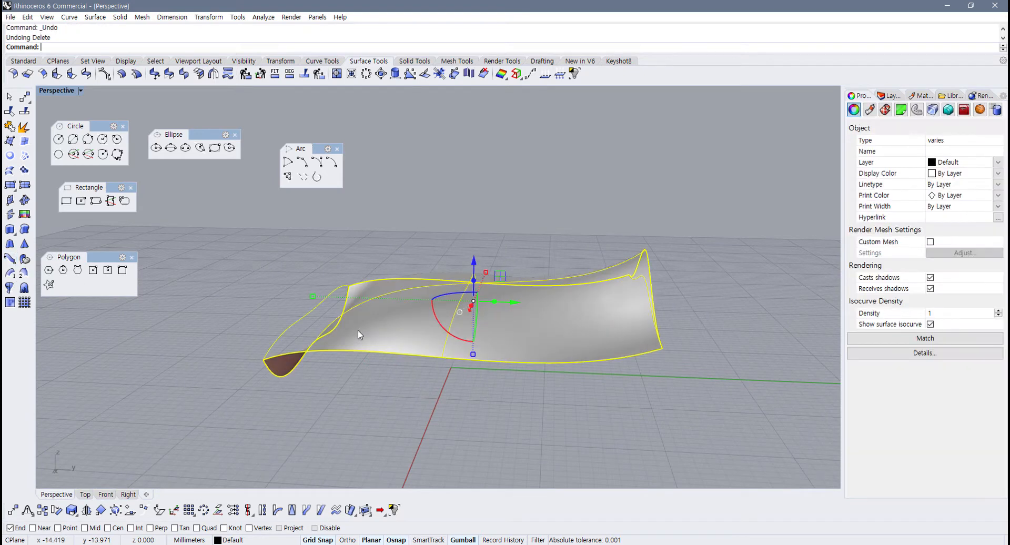
{"action": "key", "text": "ctrl+z"}
Step: Turn off the control points and delete the swept surface and both arcs, keeping only the wavy curve
{"action": "key", "text": "F11"}
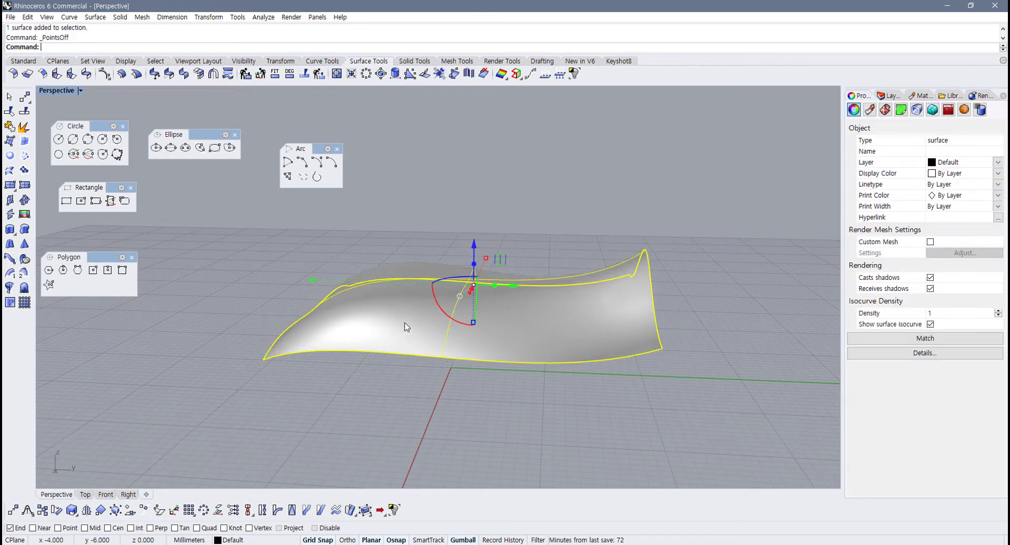
{"action": "key", "text": "Delete"}
{"action": "left_click_drag", "start_coordinate": [497, 286], "coordinate": [310, 301]}
{"action": "key", "text": "Delete"}
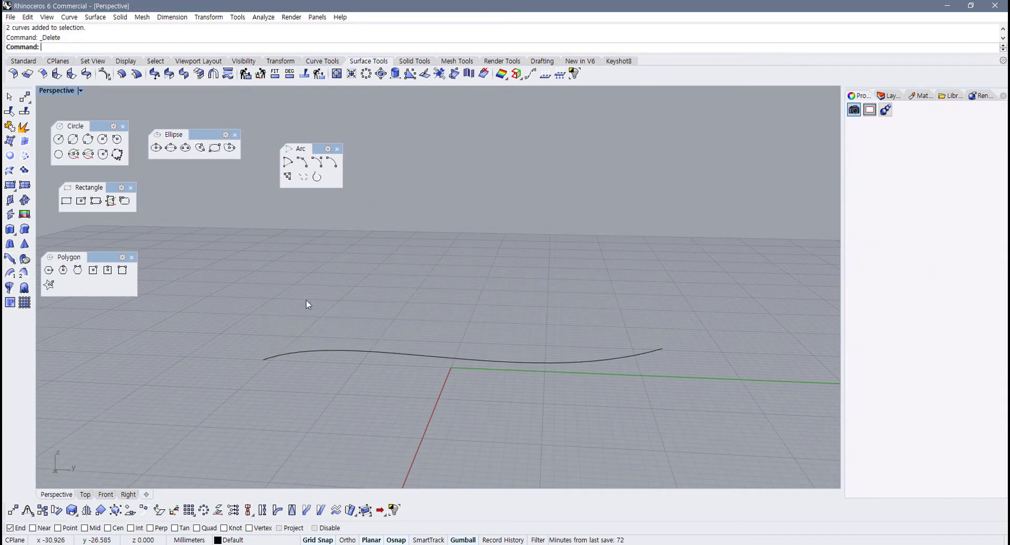
Step: Create a ribbon surface from the wavy curve with an offset distance of 5, extending to the side away from the origin
{"action": "left_click", "coordinate": [341, 351]}
{"action": "right_click_drag", "start_coordinate": [337, 354], "coordinate": [410, 355]}
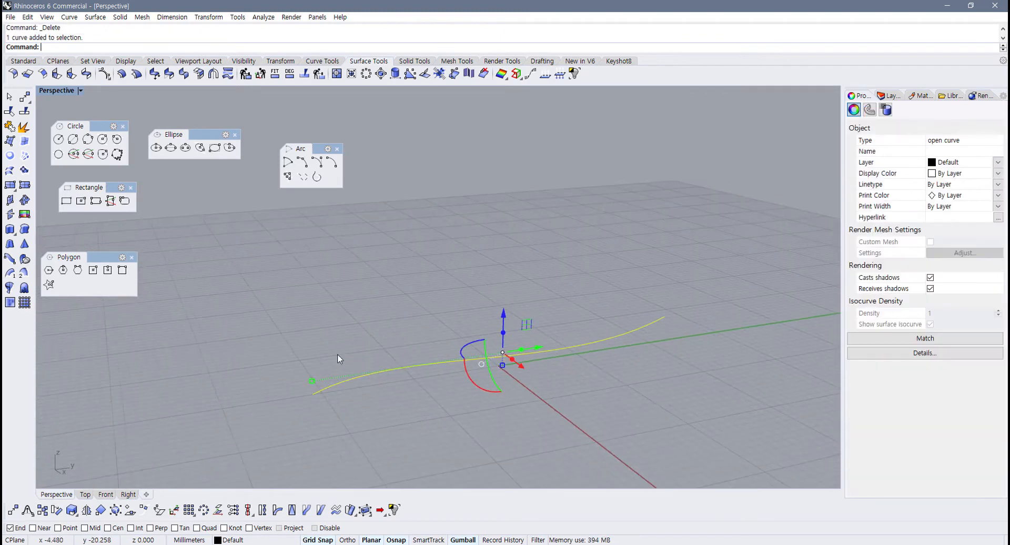
{"action": "left_click", "coordinate": [10, 259]}
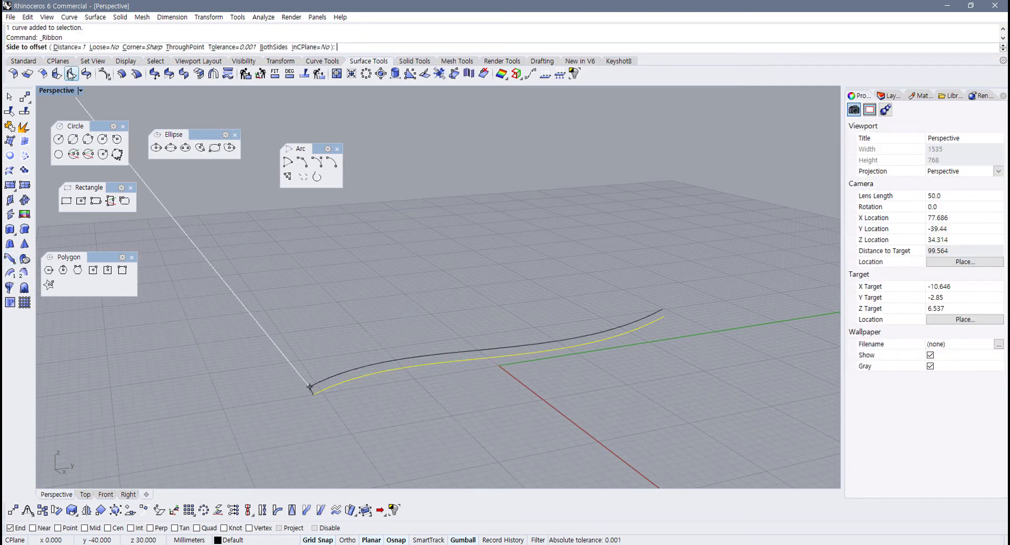
{"action": "left_click", "coordinate": [69, 47]}
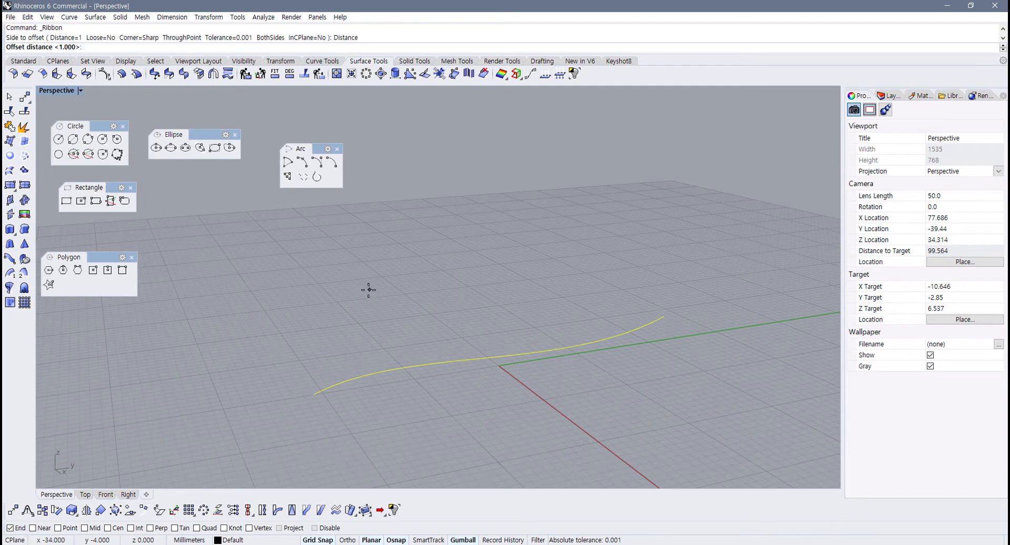
{"action": "type", "text": "5"}
{"action": "key", "text": "Return"}
{"action": "left_click", "coordinate": [427, 315]}
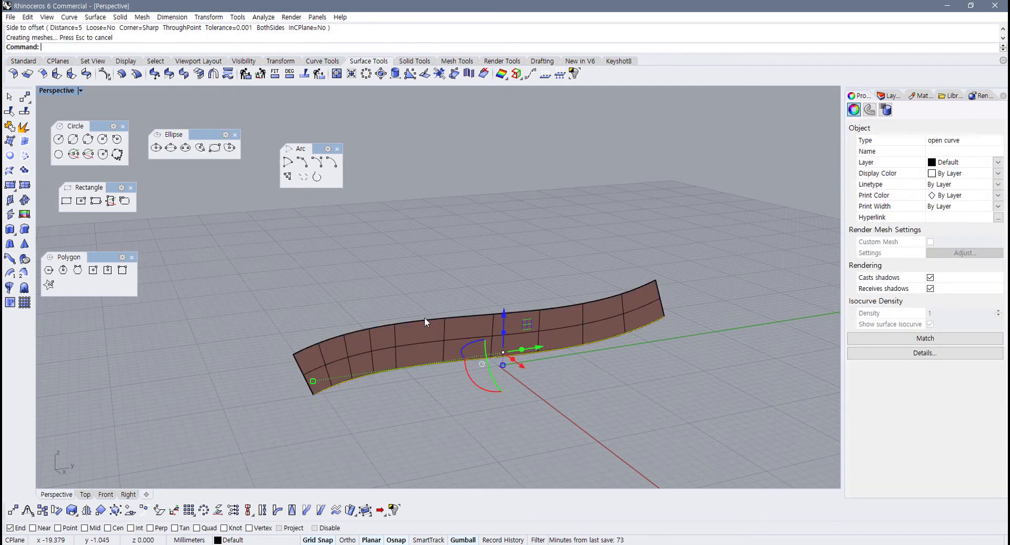
Step: Offset the ribbon surface by 0.5 with Solid set to No
{"action": "right_click_drag", "start_coordinate": [408, 322], "coordinate": [384, 328]}
{"action": "scroll", "coordinate": [421, 318], "scroll_direction": "up", "scroll_amount": 4}
{"action": "left_click", "coordinate": [421, 318]}
{"action": "right_click_drag", "start_coordinate": [357, 297], "coordinate": [287, 283], "text": "shift"}
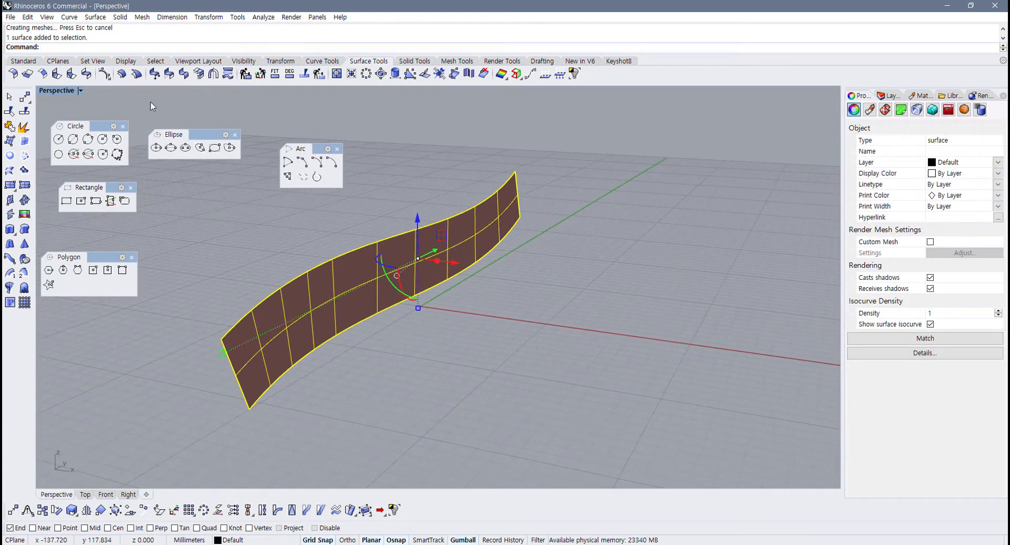
{"action": "left_click", "coordinate": [121, 74]}
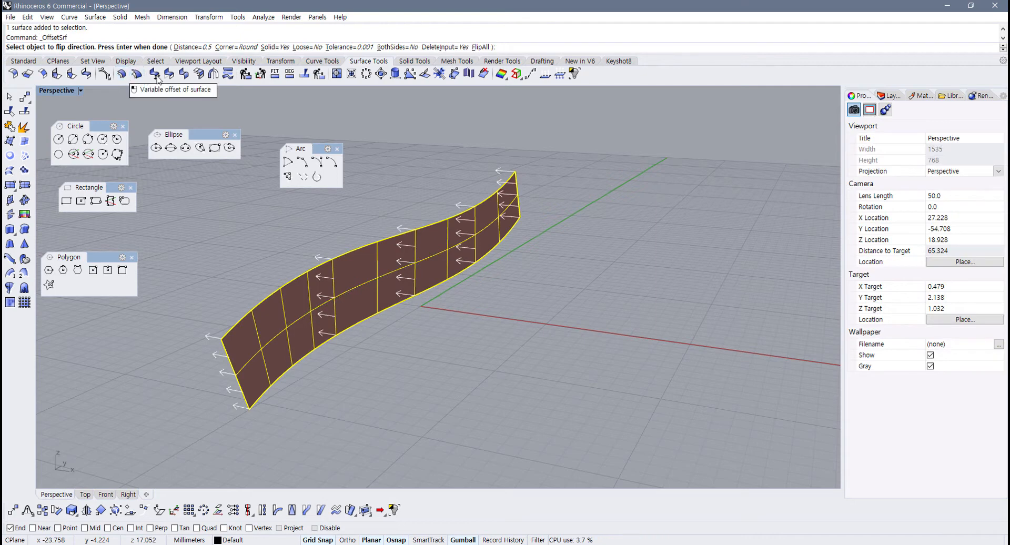
{"action": "left_click", "coordinate": [276, 47]}
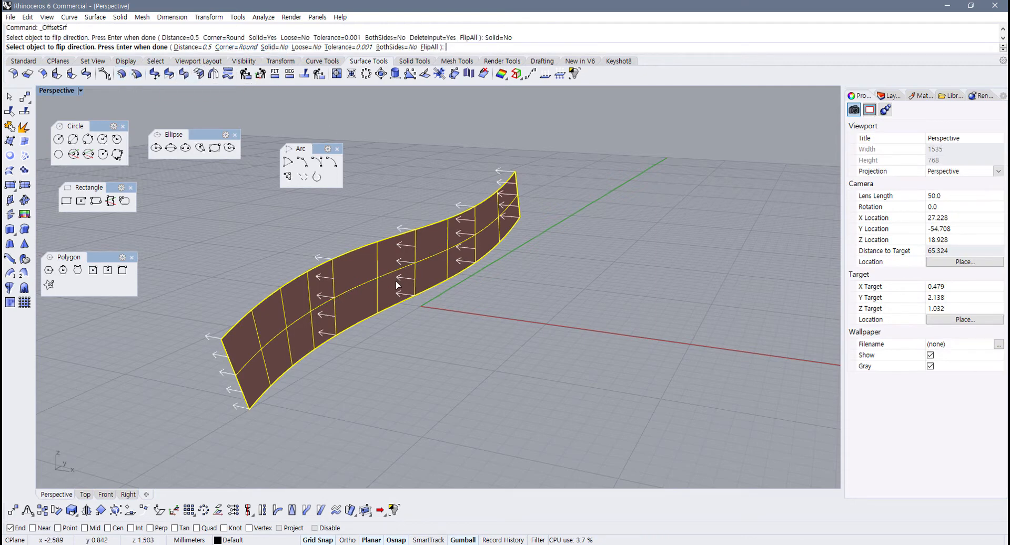
{"action": "key", "text": "Return"}
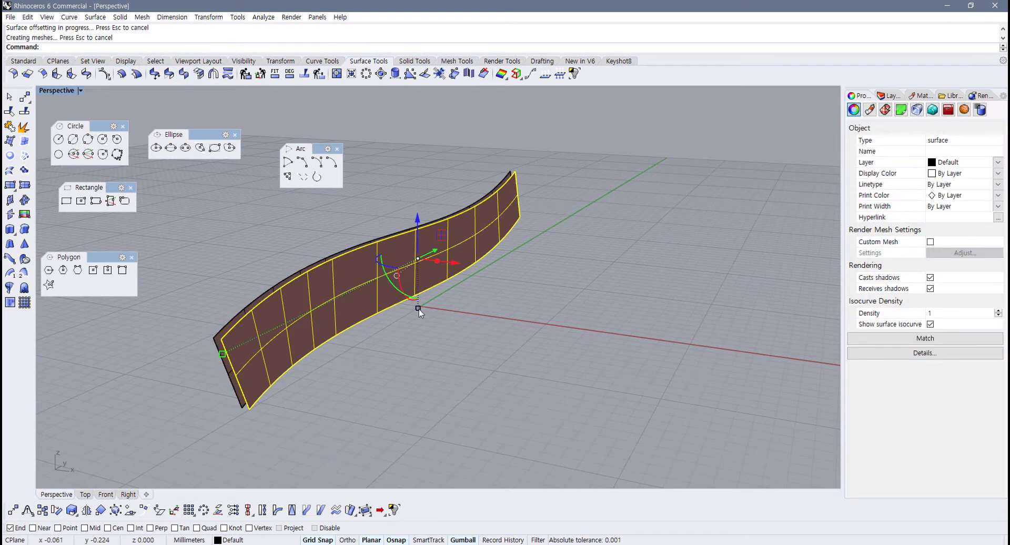
Step: Undo the open surface offset and offset the ribbon by 0.5 again with Solid set to Yes
{"action": "key", "text": "ctrl+z"}
{"action": "key", "text": "Return"}
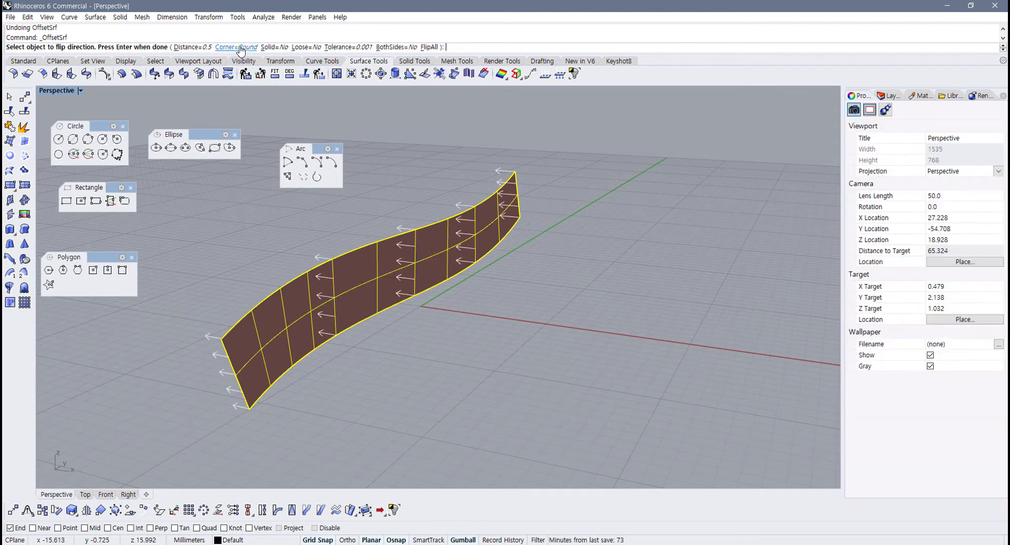
{"action": "left_click", "coordinate": [277, 46]}
{"action": "key", "text": "Return"}
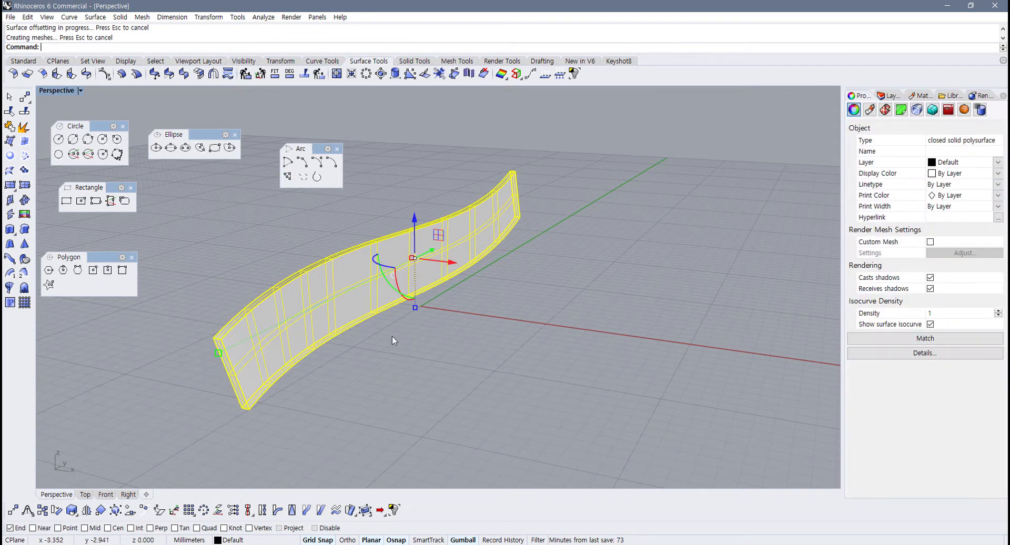
{"action": "key", "text": "Escape"}
Step: Undo the solid offset and the ribbon surface, and select the remaining wavy curve
{"action": "right_click_drag", "start_coordinate": [393, 335], "coordinate": [371, 337]}
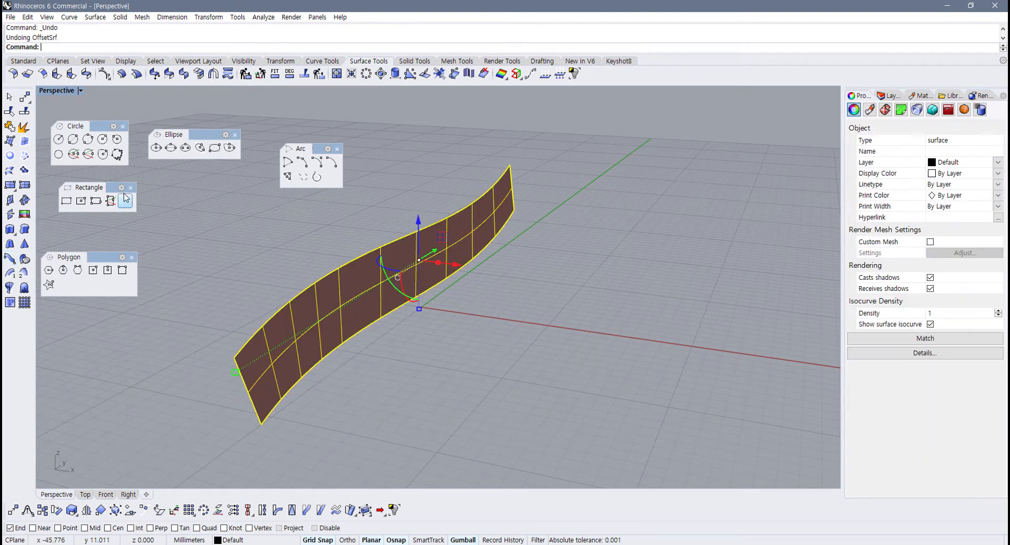
{"action": "key", "text": "ctrl+z"}
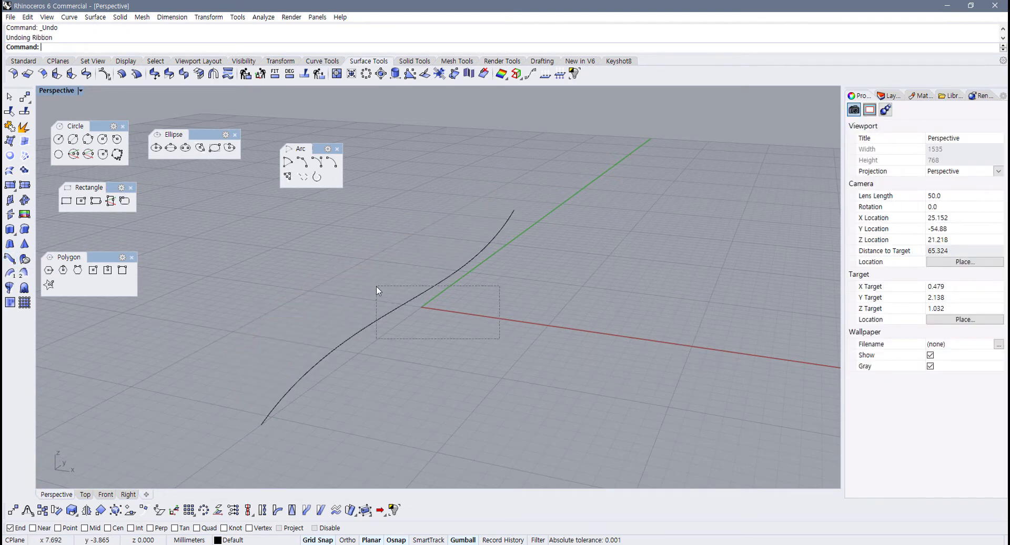
{"action": "left_click", "coordinate": [401, 305]}
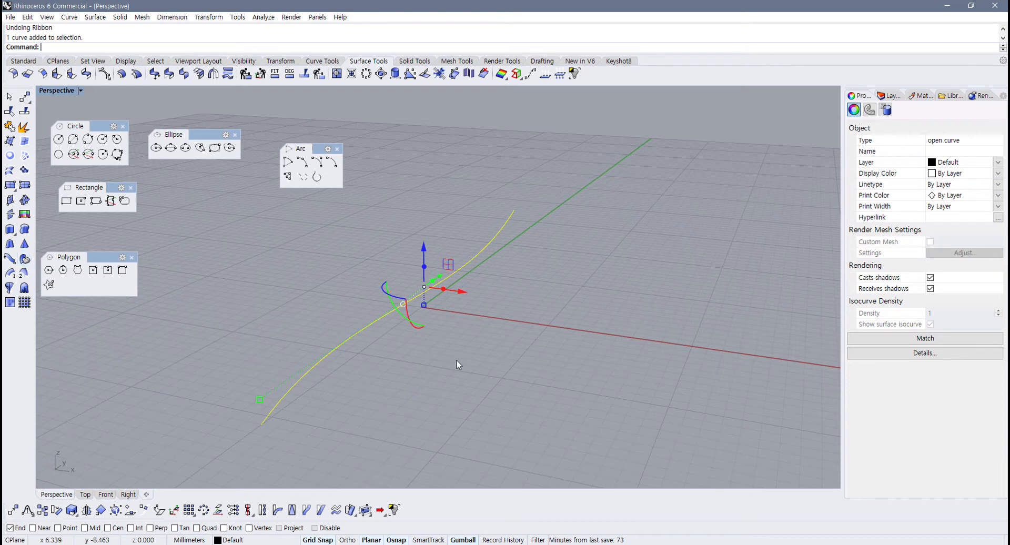
Step: Delete the wavy curve and return to the four-viewport layout with the Top view active
{"action": "key", "text": "Delete"}
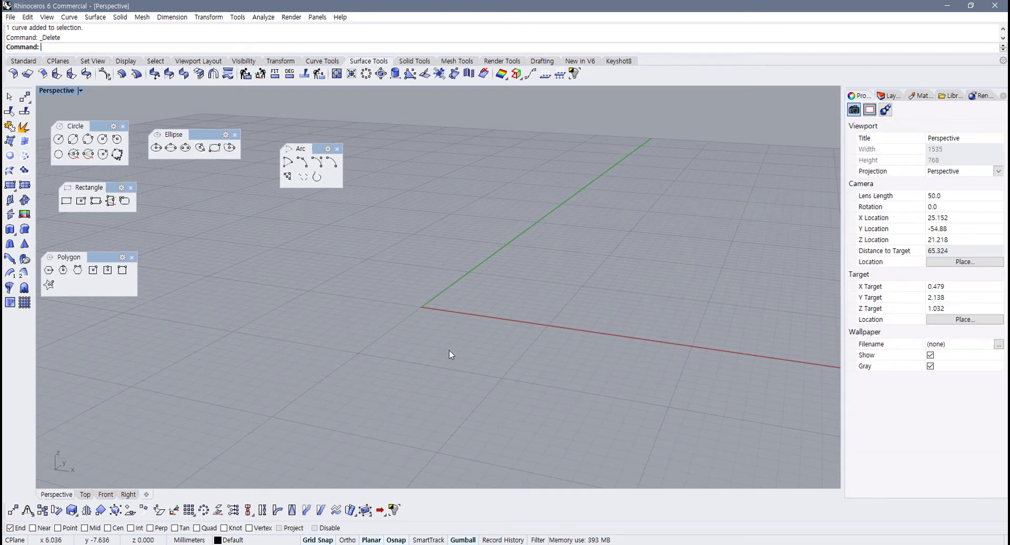
{"action": "double_click", "coordinate": [57, 90]}
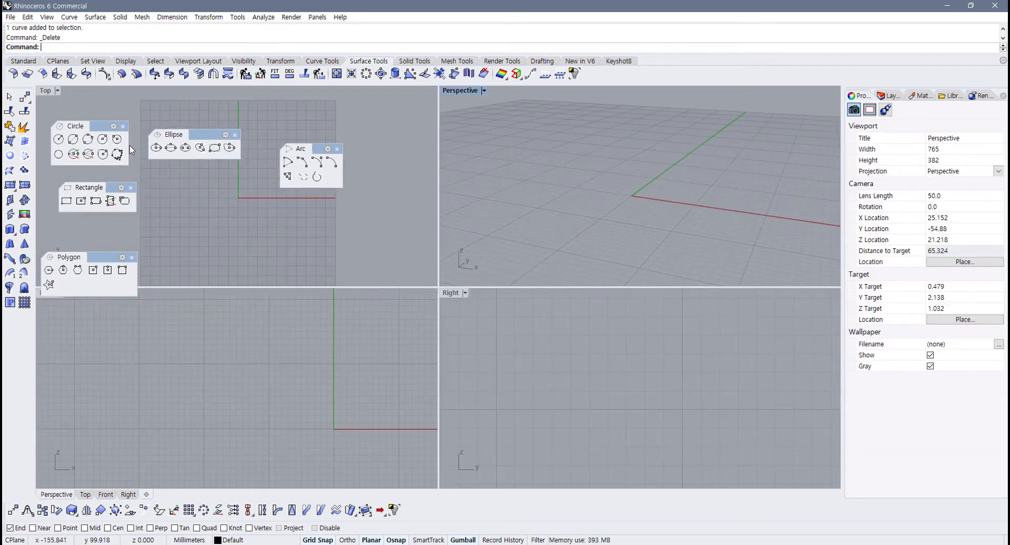
{"action": "left_click", "coordinate": [227, 228]}
{"action": "mouse_move", "coordinate": [228, 233]}
{"action": "right_mouse_down"}
{"action": "mouse_move", "coordinate": [225, 225]}
{"action": "mouse_move", "coordinate": [228, 243]}
{"action": "mouse_move", "coordinate": [221, 232]}
{"action": "mouse_move", "coordinate": [241, 245]}
{"action": "right_mouse_up"}
Step: Create a solid sphere centred at the origin in the Top view
{"action": "left_click", "coordinate": [24, 61]}
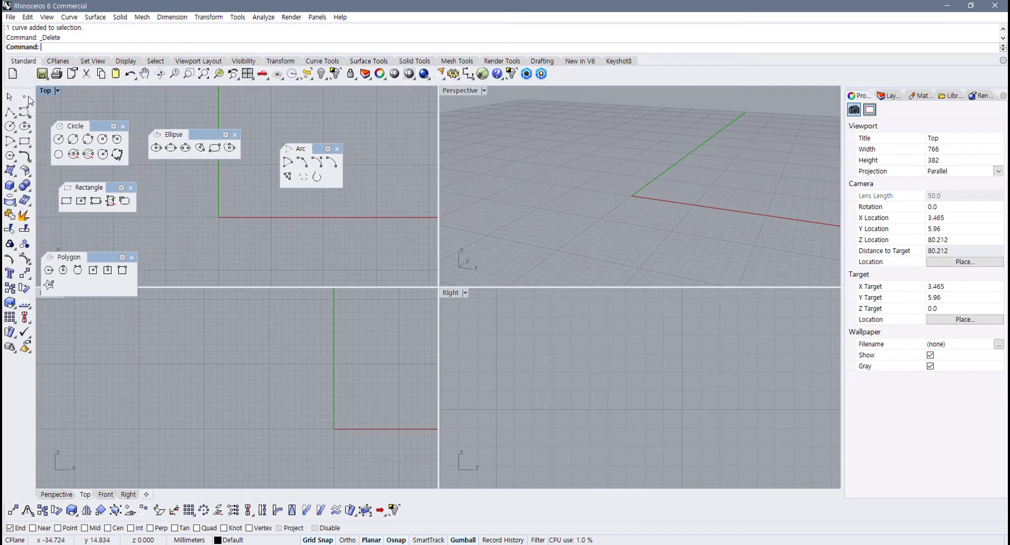
{"action": "left_click", "coordinate": [10, 185]}
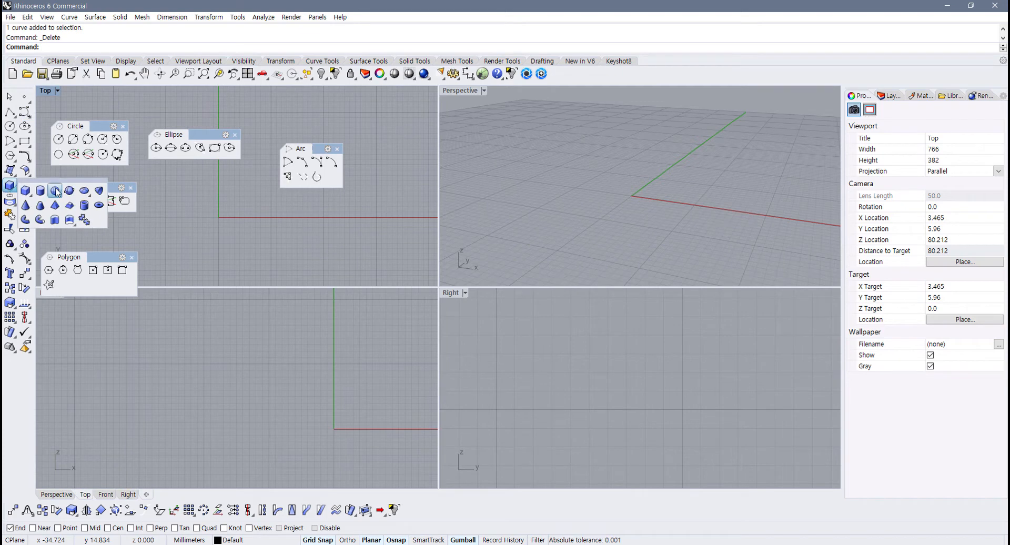
{"action": "left_click", "coordinate": [55, 190]}
{"action": "type", "text": "0"}
{"action": "key", "text": "Return"}
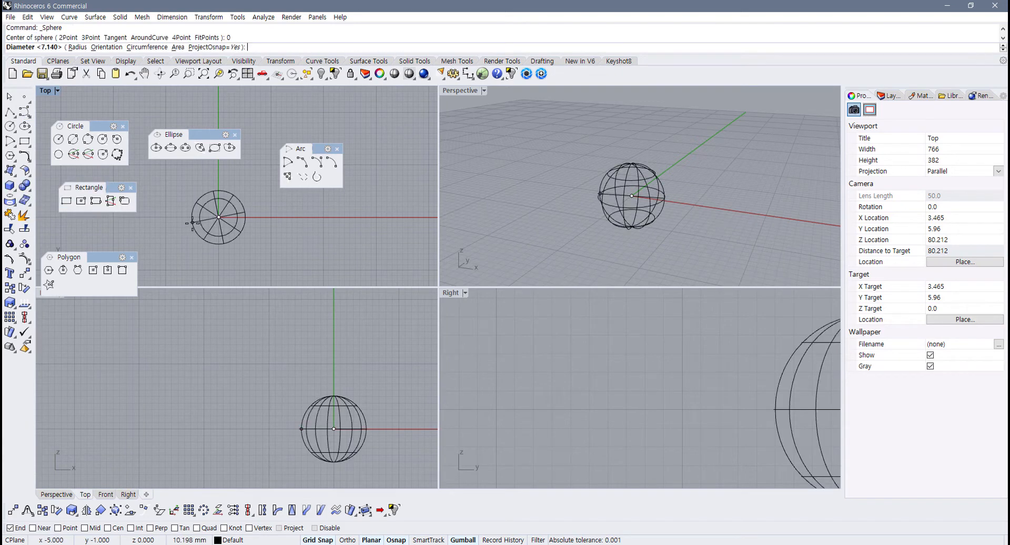
{"action": "left_click", "coordinate": [274, 234]}
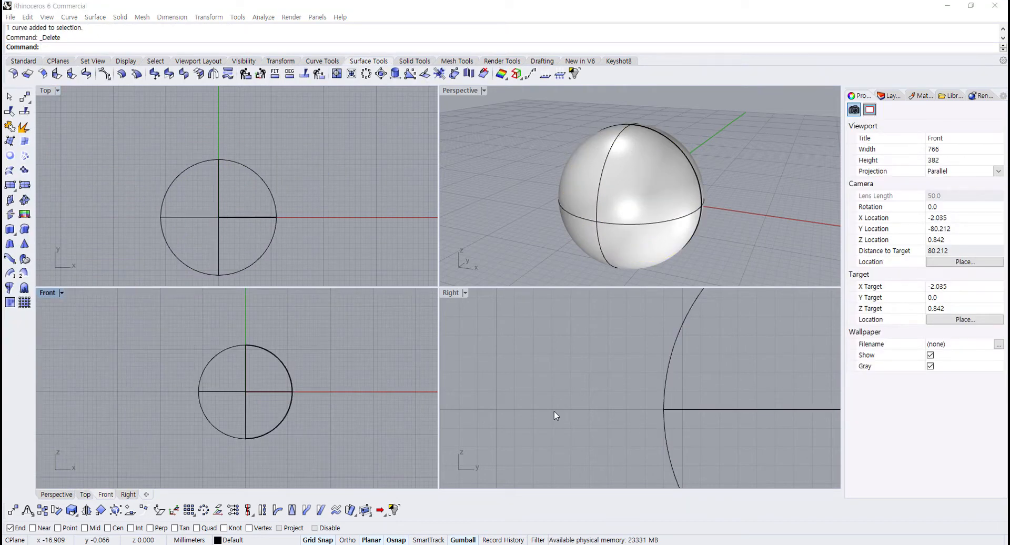
Step: Draw a horizontal line across the upper part of the sphere in the Front view at height 7, extending past both sides
{"action": "mouse_move", "coordinate": [376, 380]}
{"action": "right_mouse_down"}
{"action": "mouse_move", "coordinate": [352, 392]}
{"action": "mouse_move", "coordinate": [368, 396]}
{"action": "right_mouse_up"}
{"action": "right_click_drag", "start_coordinate": [327, 372], "coordinate": [353, 361]}
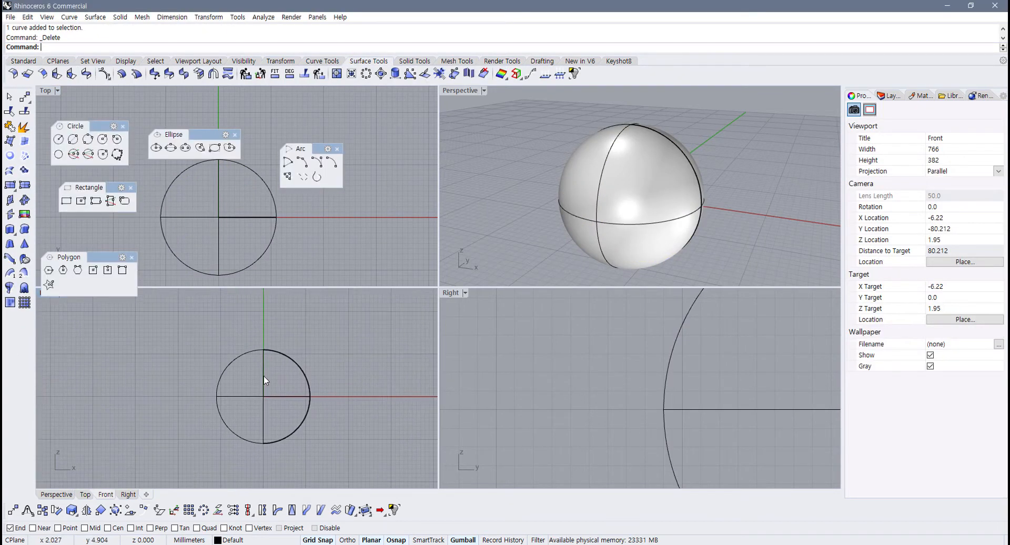
{"action": "scroll", "coordinate": [264, 376], "scroll_direction": "up", "scroll_amount": 2}
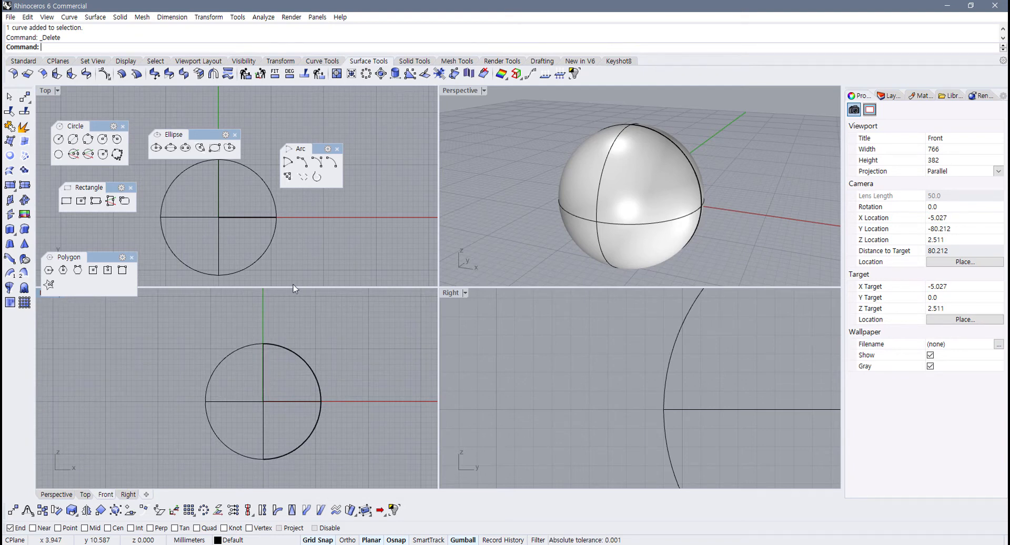
{"action": "left_click", "coordinate": [26, 61]}
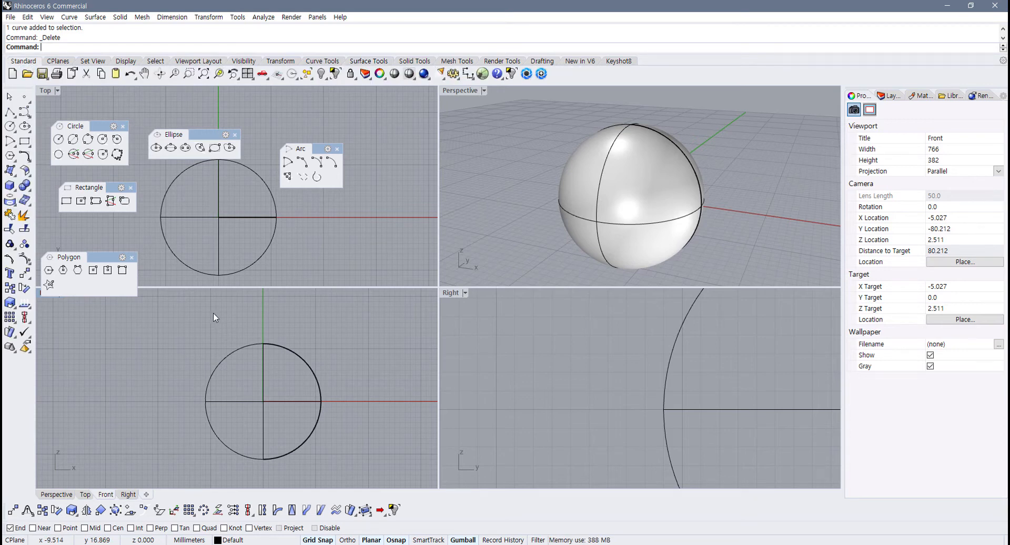
{"action": "left_click", "coordinate": [9, 111]}
{"action": "left_click", "coordinate": [184, 364]}
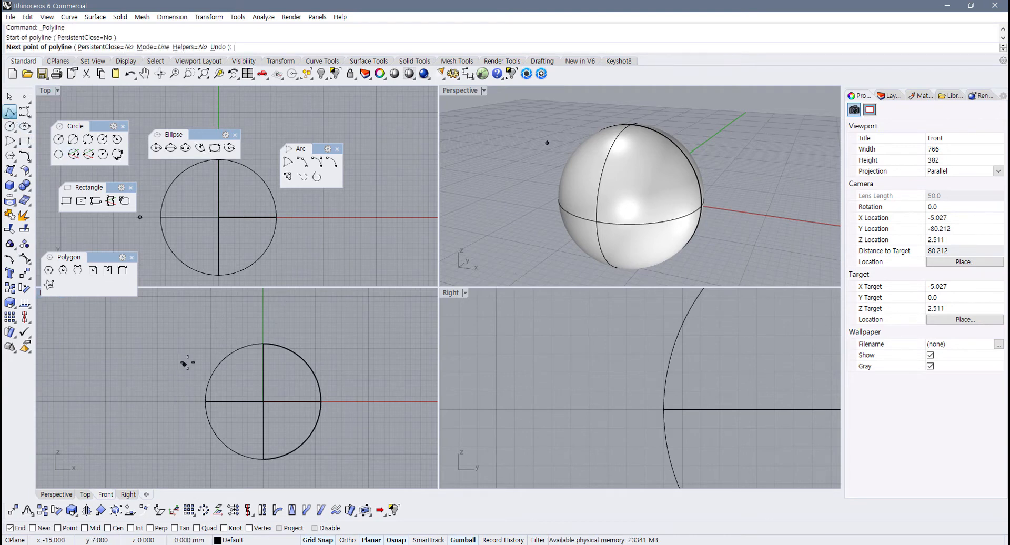
{"action": "left_click", "coordinate": [379, 364]}
{"action": "key", "text": "ctrl+z"}
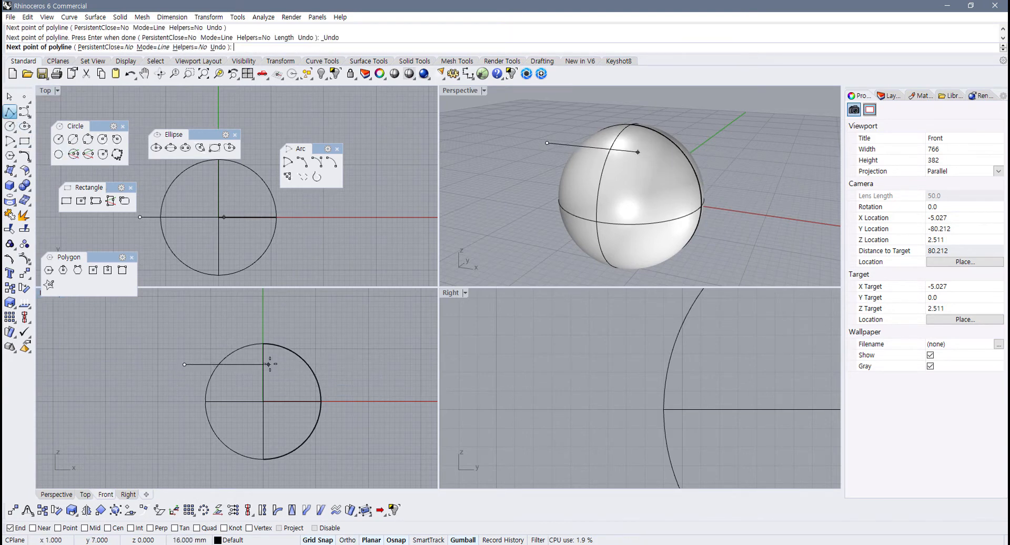
{"action": "left_click", "coordinate": [351, 364]}
{"action": "key", "text": "Return"}
Step: Project the horizontal line onto the sphere from the Front view with Direction set to CPlaneZ
{"action": "left_click", "coordinate": [325, 367]}
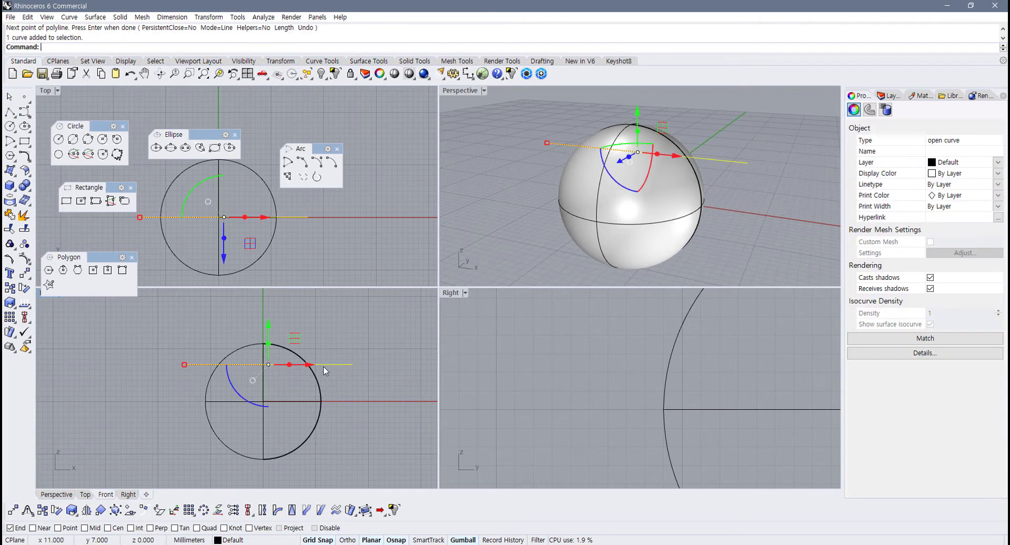
{"action": "scroll", "coordinate": [277, 377], "scroll_direction": "down", "scroll_amount": 2}
{"action": "right_click_drag", "start_coordinate": [324, 408], "coordinate": [307, 412]}
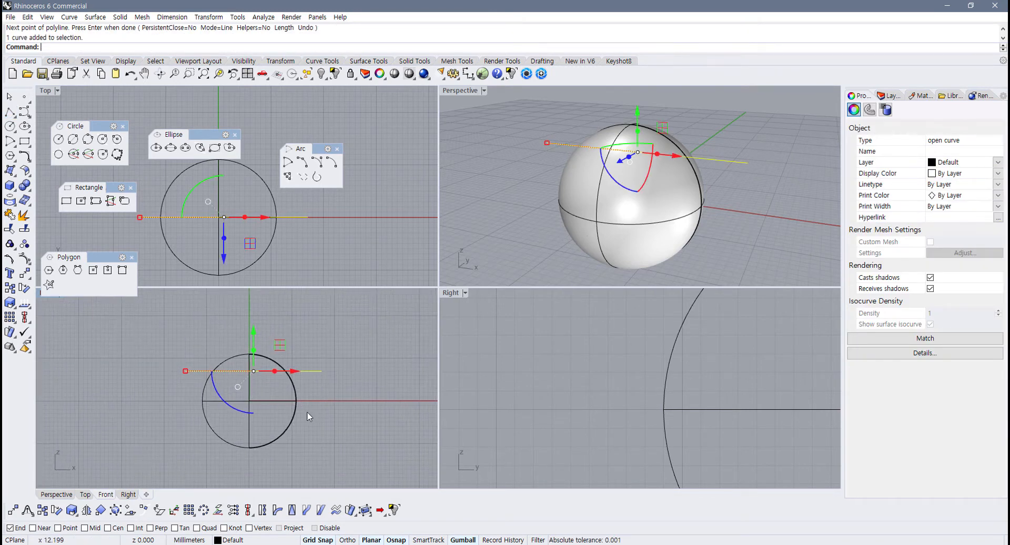
{"action": "left_click", "coordinate": [307, 412]}
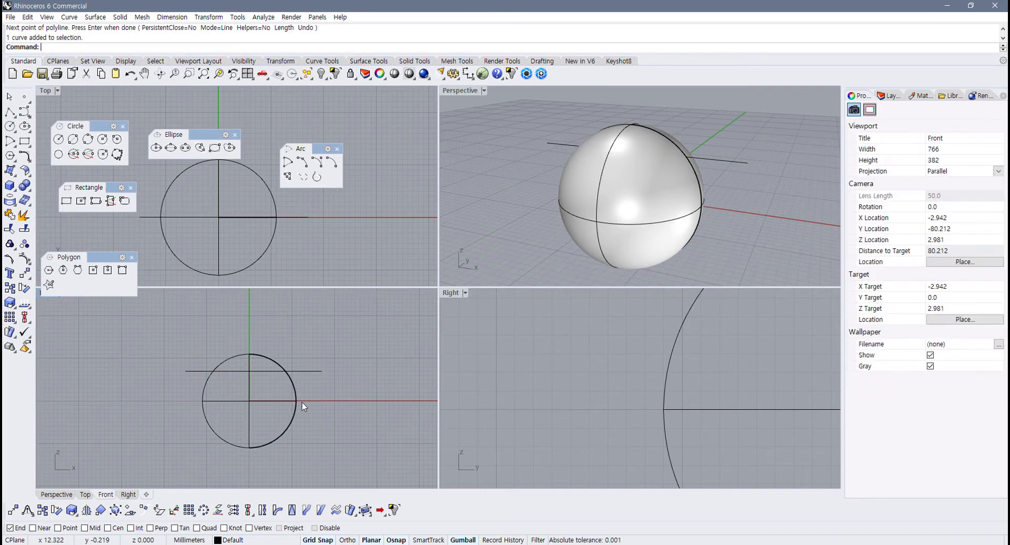
{"action": "left_click", "coordinate": [10, 200]}
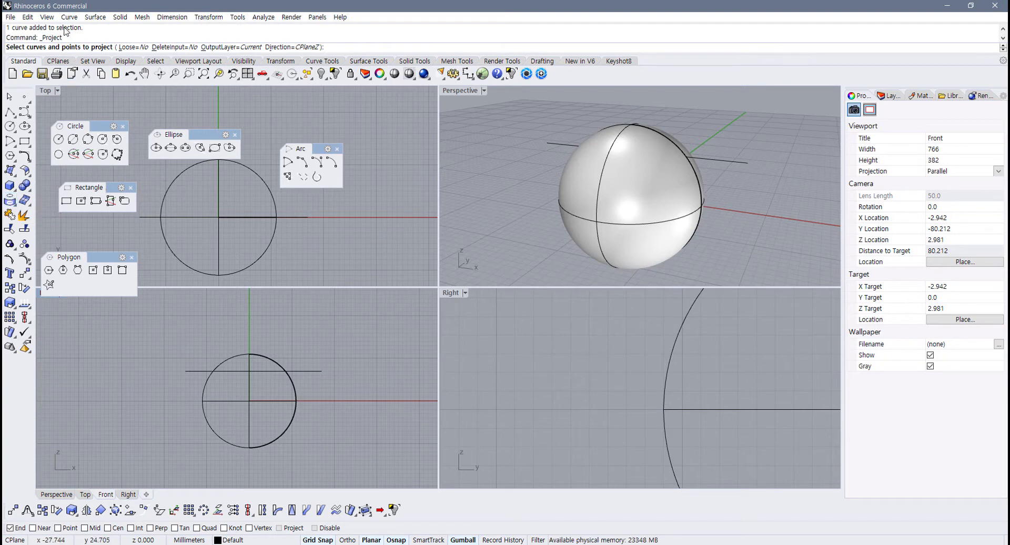
{"action": "left_click", "coordinate": [195, 372]}
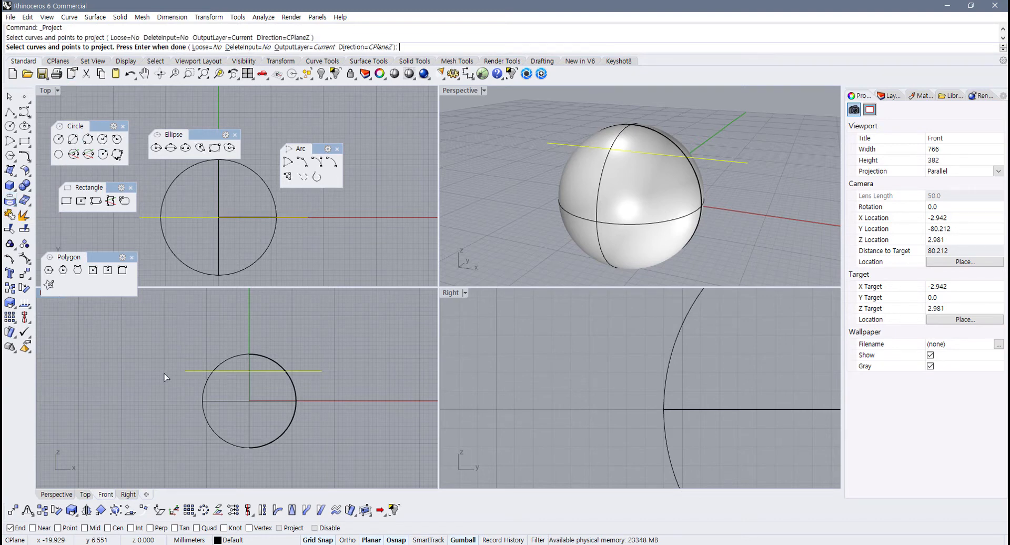
{"action": "key", "text": "Return"}
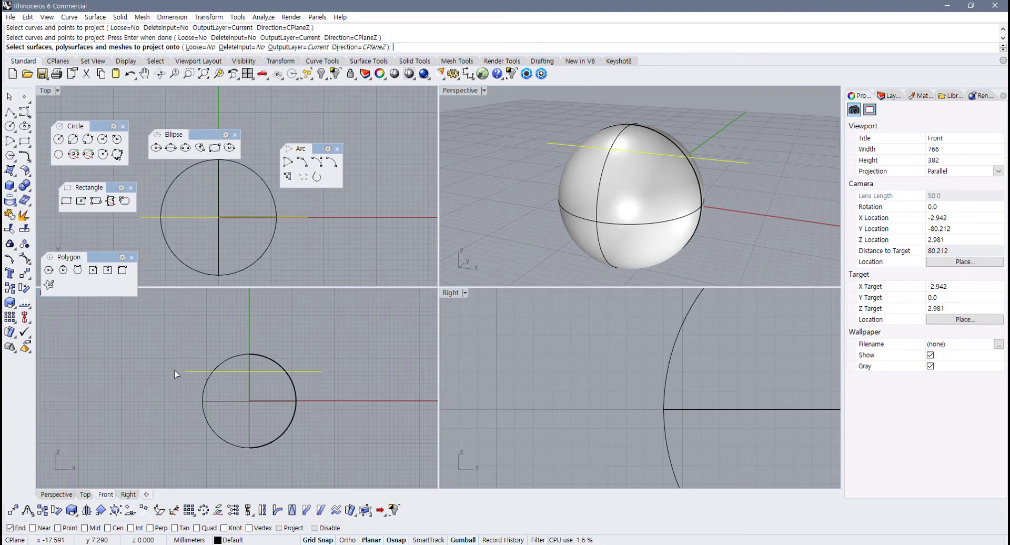
{"action": "left_click", "coordinate": [296, 394]}
{"action": "key", "text": "Return"}
Step: Delete the original horizontal line and check the projected curve on the sphere in the Perspective and Right views
{"action": "left_click", "coordinate": [310, 371]}
{"action": "key", "text": "Delete"}
{"action": "left_click", "coordinate": [274, 371]}
{"action": "right_click_drag", "start_coordinate": [715, 200], "coordinate": [681, 251]}
{"action": "scroll", "coordinate": [693, 387], "scroll_direction": "down", "scroll_amount": 10}
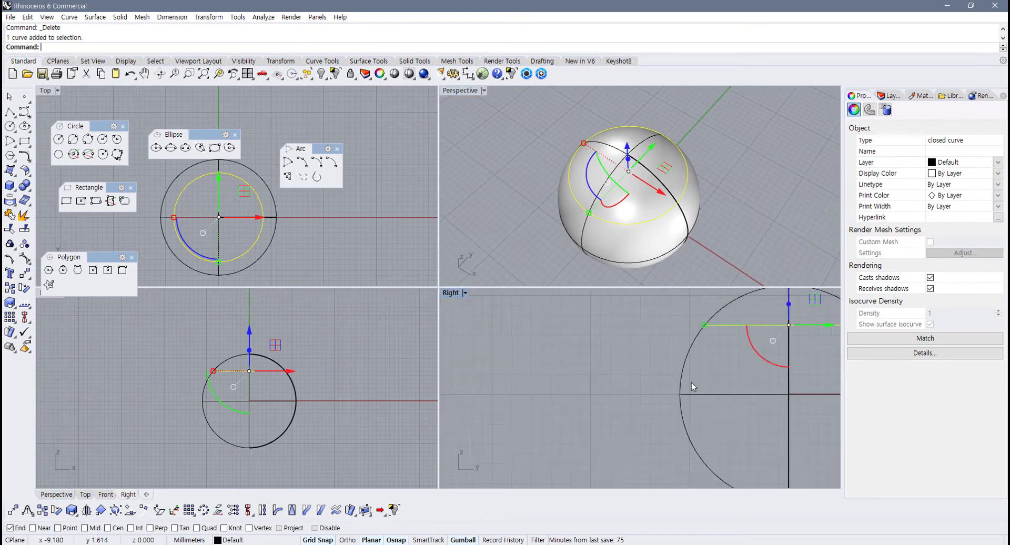
{"action": "right_click_drag", "start_coordinate": [669, 394], "coordinate": [570, 387]}
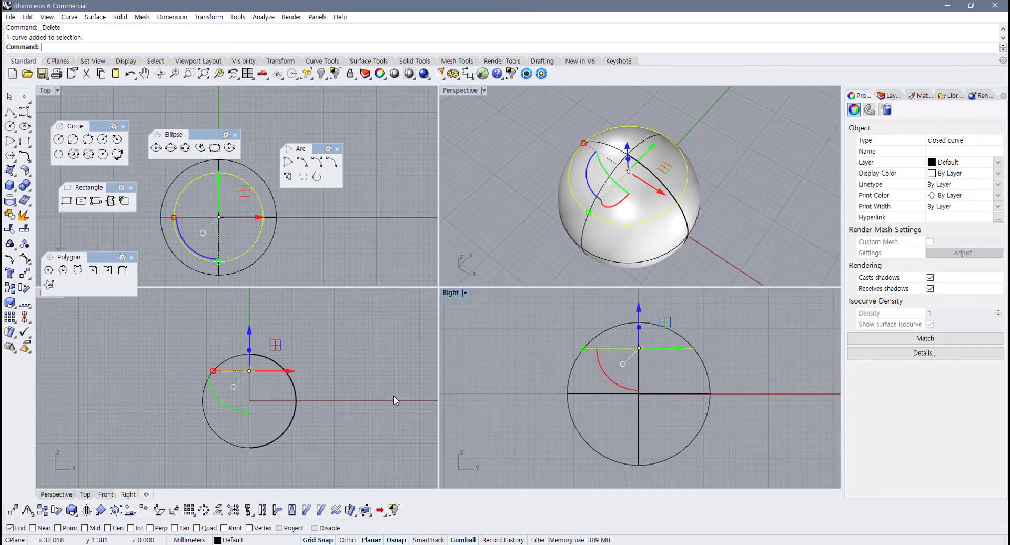
{"action": "left_click", "coordinate": [327, 395]}
Step: Draw a small circle centred on the sphere's centre in the Front view
{"action": "scroll", "coordinate": [223, 387], "scroll_direction": "up", "scroll_amount": 1}
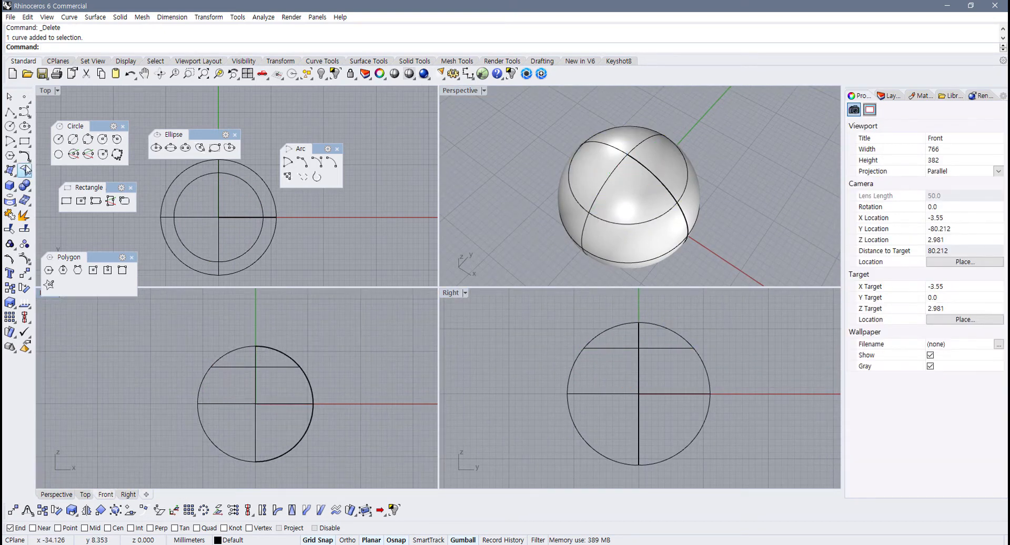
{"action": "left_click", "coordinate": [58, 140]}
{"action": "left_click", "coordinate": [255, 404]}
{"action": "left_click", "coordinate": [277, 400]}
Step: Project the small circle onto the sphere from the Front view with Direction set to CPlaneZ
{"action": "left_click", "coordinate": [9, 200]}
{"action": "left_click", "coordinate": [274, 394]}
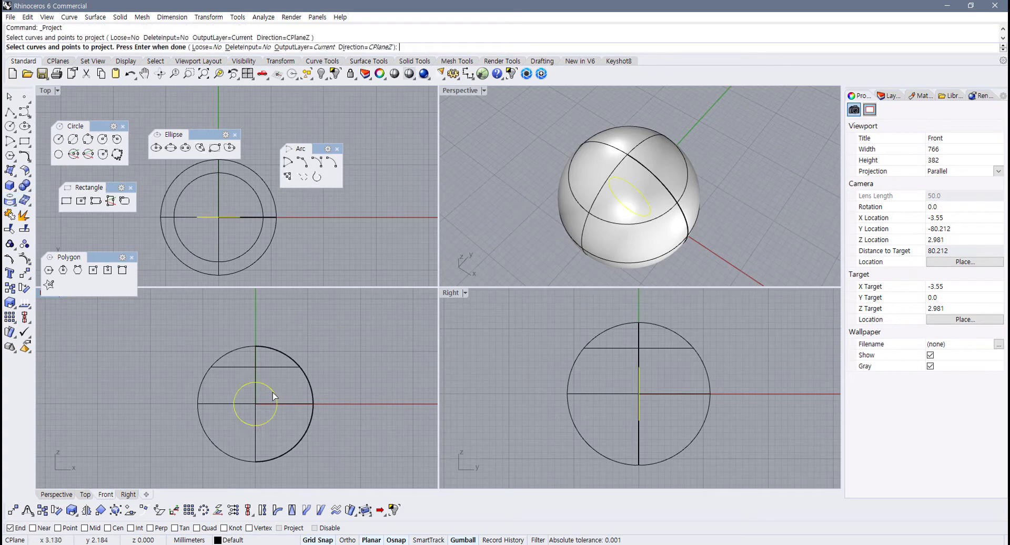
{"action": "key", "text": "Return"}
{"action": "left_click", "coordinate": [311, 389]}
{"action": "key", "text": "Return"}
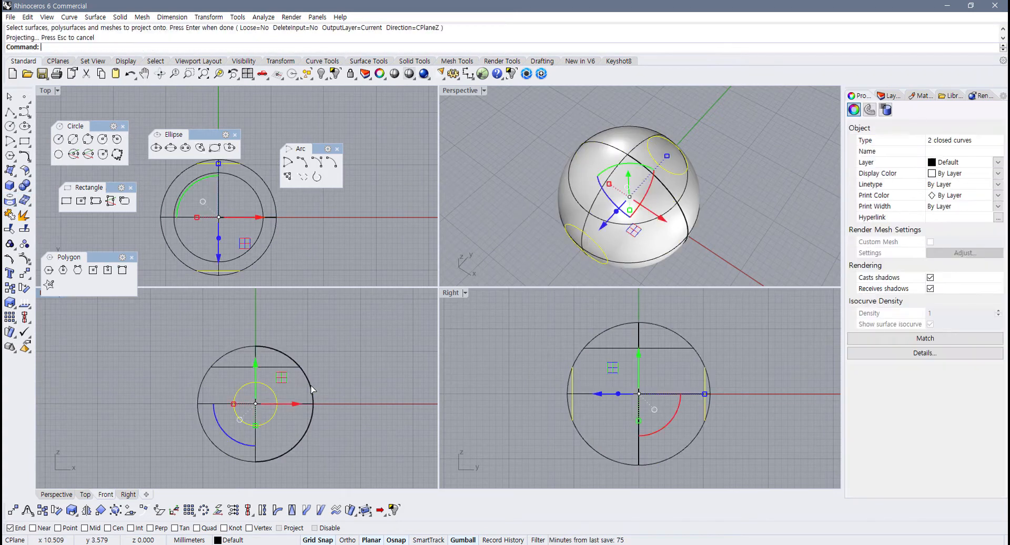
Step: Maximize the Perspective view and examine the sphere's outline and the projected curves from several angles
{"action": "left_click", "coordinate": [739, 222]}
{"action": "right_click_drag", "start_coordinate": [740, 223], "coordinate": [550, 111]}
{"action": "key", "text": "ctrl+m"}
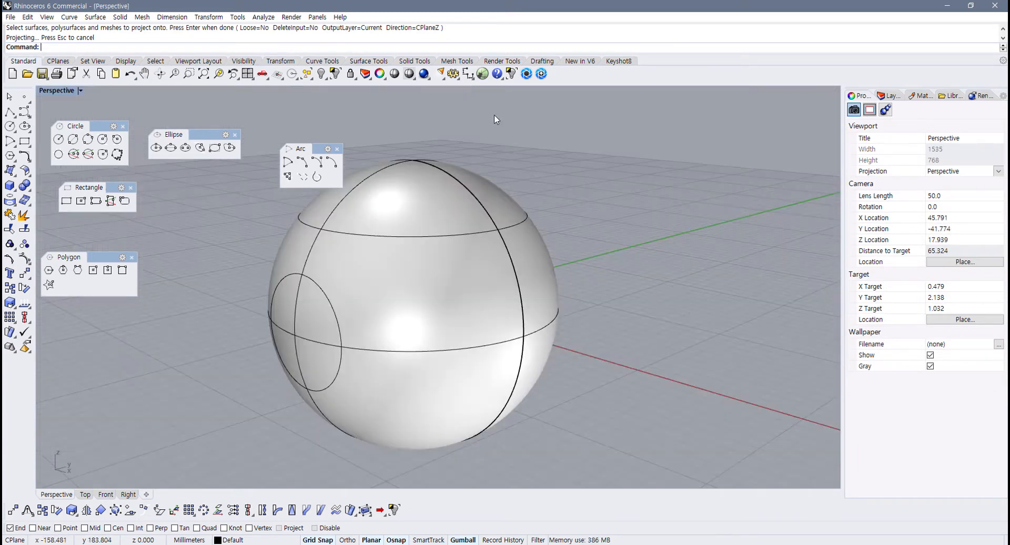
{"action": "left_click", "coordinate": [370, 62]}
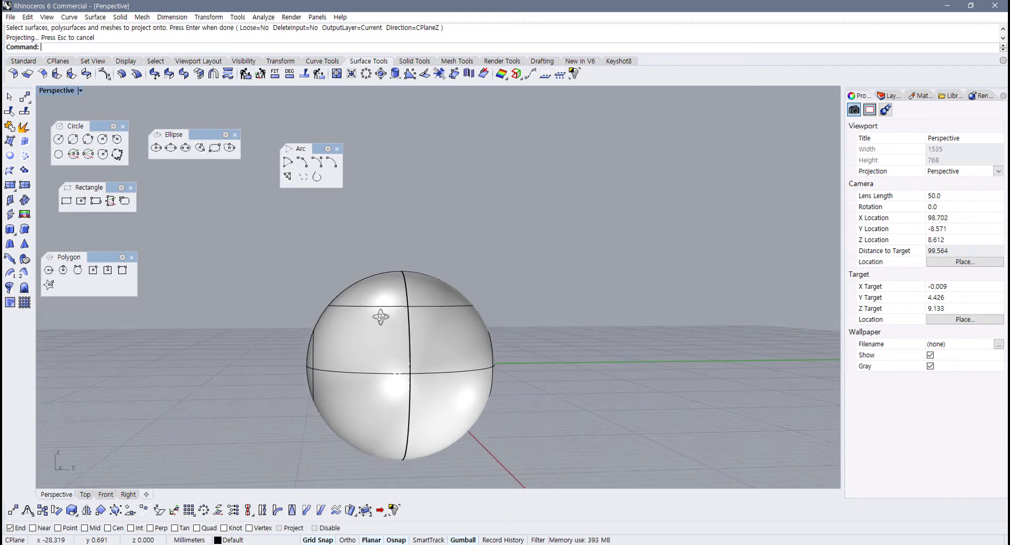
{"action": "right_click_drag", "start_coordinate": [381, 318], "coordinate": [381, 310]}
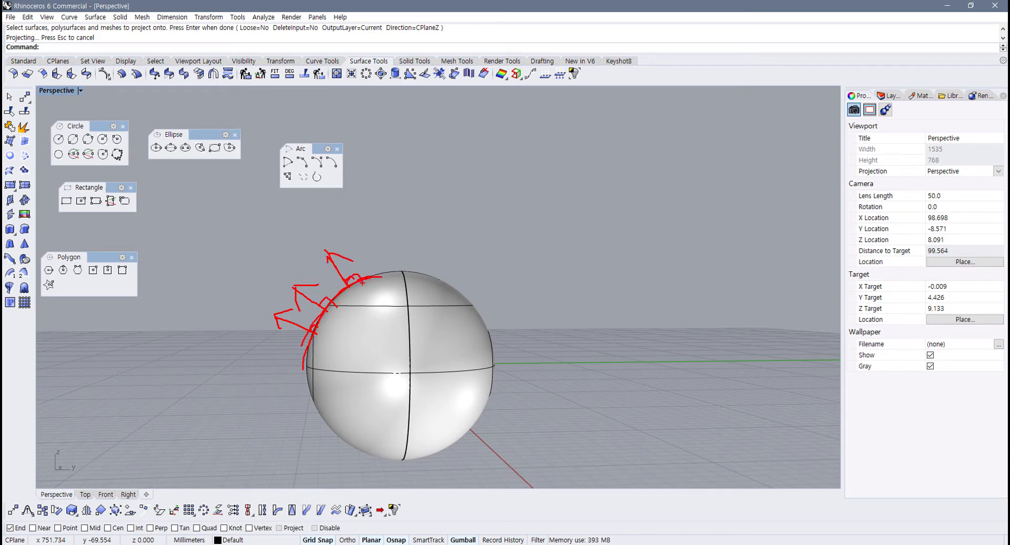
{"action": "key", "text": "Escape"}
{"action": "scroll", "coordinate": [359, 331], "scroll_direction": "down", "scroll_amount": 6}
{"action": "right_click_drag", "start_coordinate": [359, 331], "coordinate": [396, 338]}
{"action": "scroll", "coordinate": [390, 337], "scroll_direction": "up", "scroll_amount": 4}
{"action": "right_click_drag", "start_coordinate": [369, 327], "coordinate": [310, 298], "text": "shift"}
{"action": "left_click", "coordinate": [24, 259]}
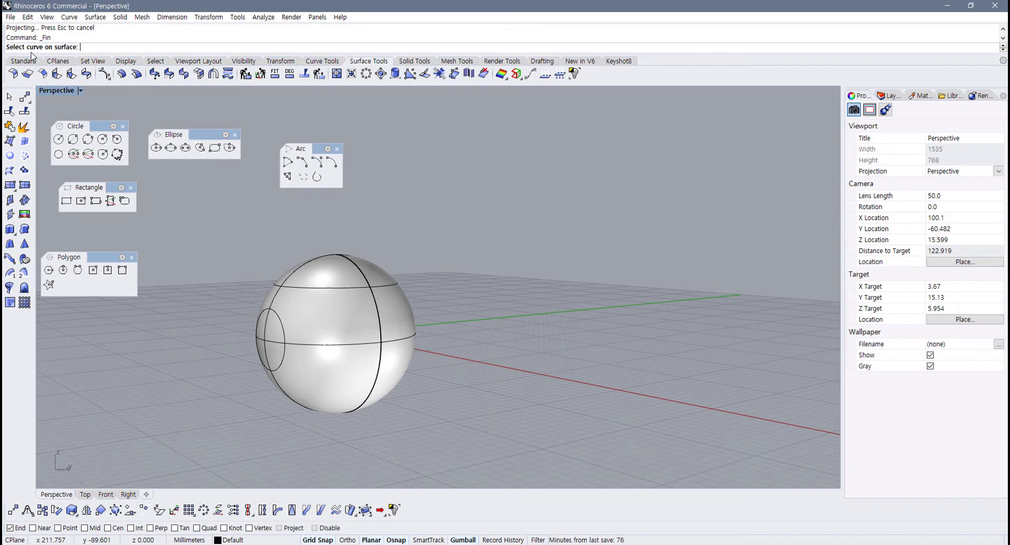
{"action": "left_click", "coordinate": [284, 333]}
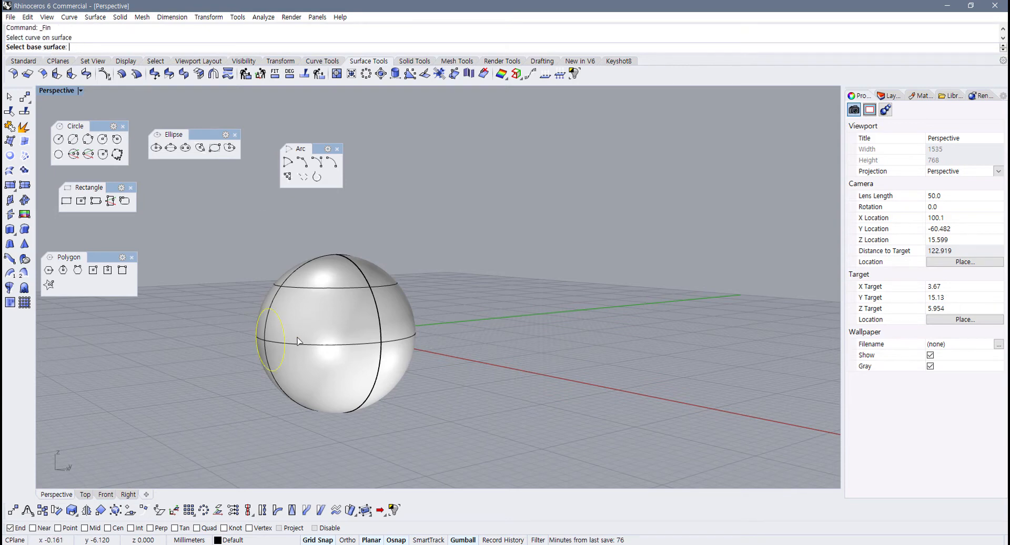
{"action": "right_click_drag", "start_coordinate": [323, 327], "coordinate": [360, 313]}
{"action": "key", "text": "Escape"}
{"action": "right_click", "coordinate": [273, 324]}
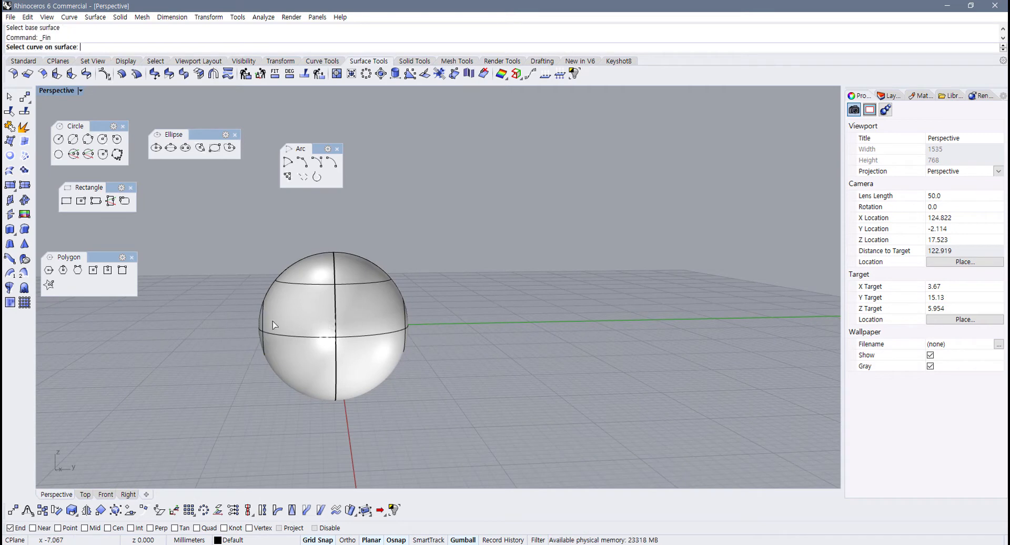
{"action": "left_click", "coordinate": [262, 320]}
{"action": "left_click", "coordinate": [405, 320]}
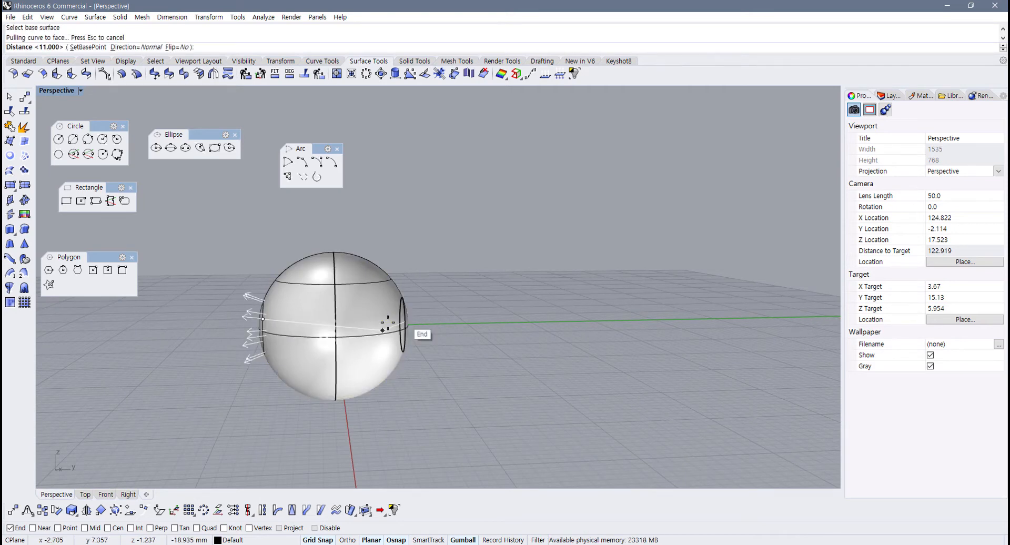
{"action": "key", "text": "Escape"}
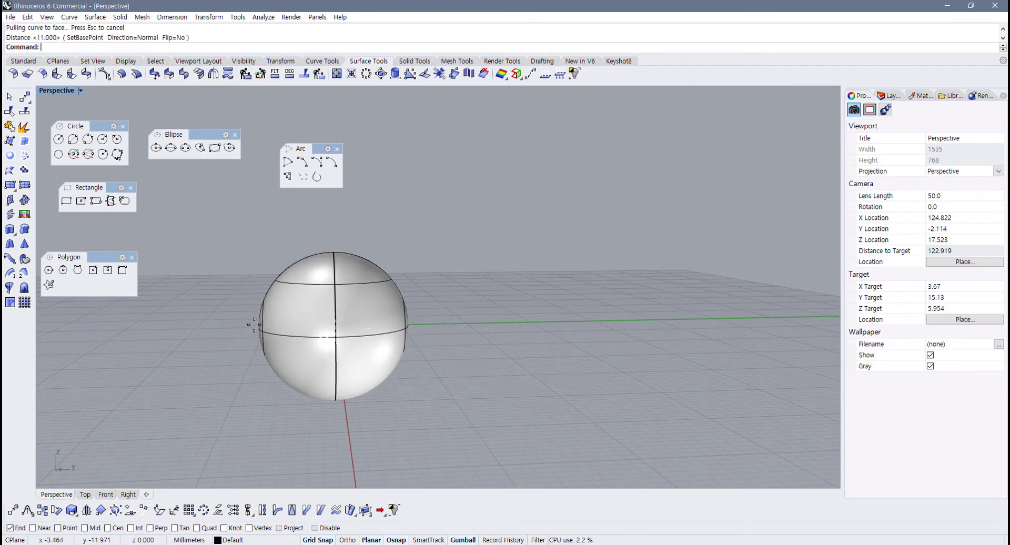
Step: Create a 10 mm Fin surface normal to the sphere from the projected small circle on the negative Y side
{"action": "right_click_drag", "start_coordinate": [217, 322], "coordinate": [251, 300]}
{"action": "scroll", "coordinate": [221, 315], "scroll_direction": "up", "scroll_amount": 2}
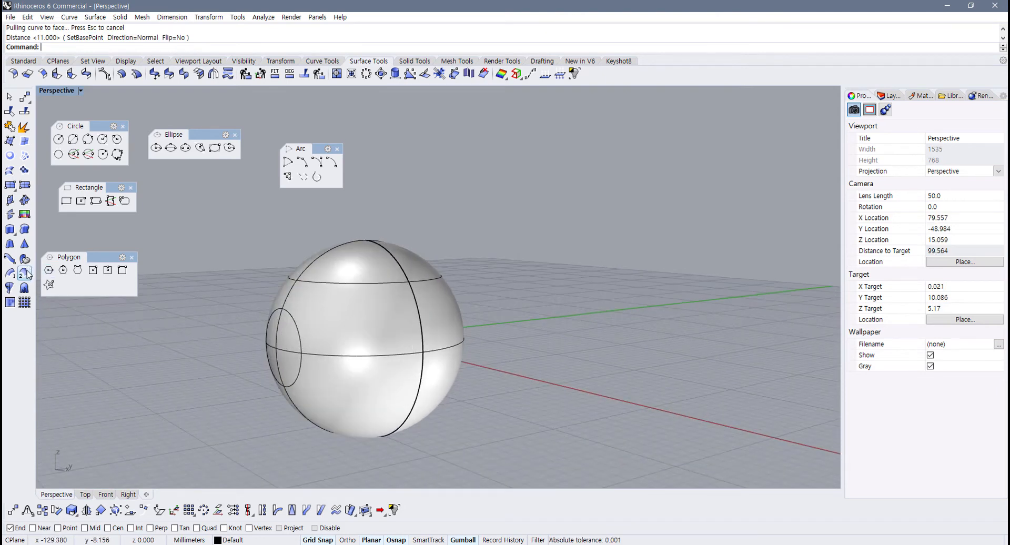
{"action": "left_click", "coordinate": [25, 259]}
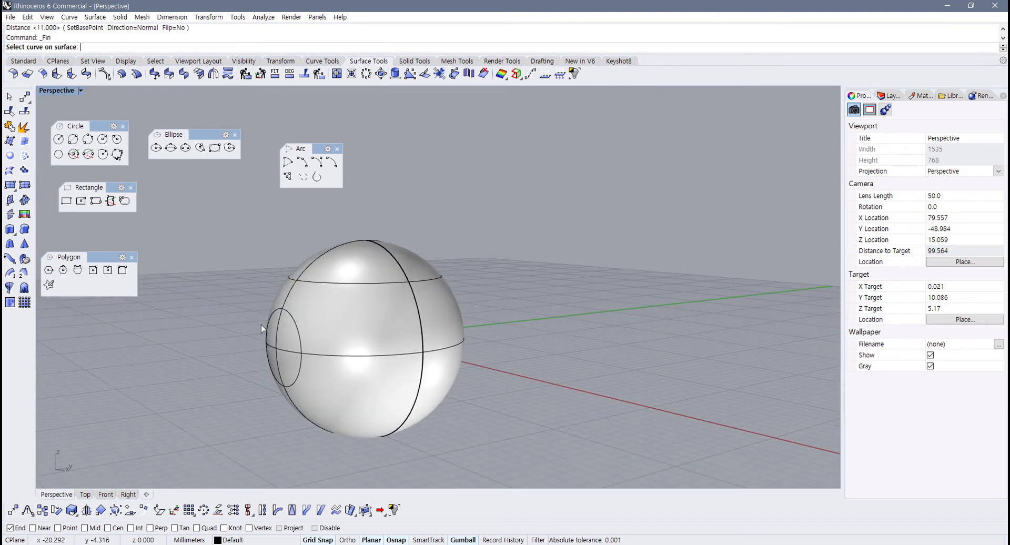
{"action": "left_click", "coordinate": [301, 338]}
{"action": "left_click", "coordinate": [345, 333]}
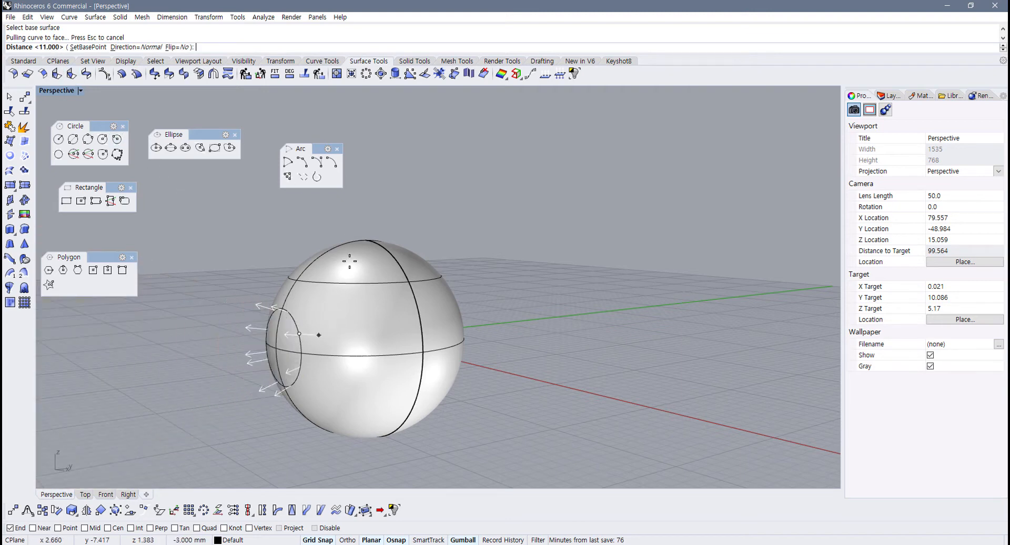
{"action": "right_click_drag", "start_coordinate": [349, 262], "coordinate": [236, 263]}
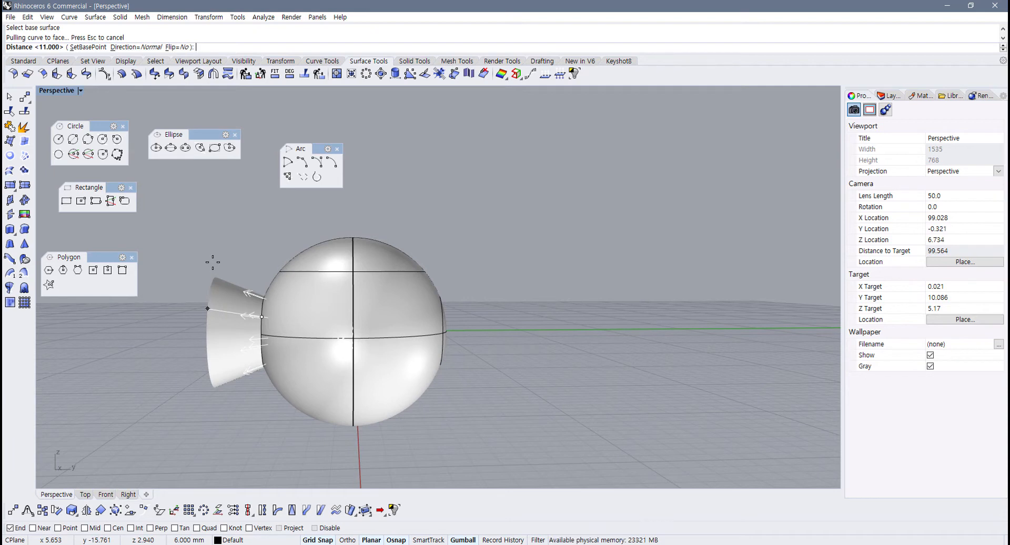
{"action": "type", "text": "10"}
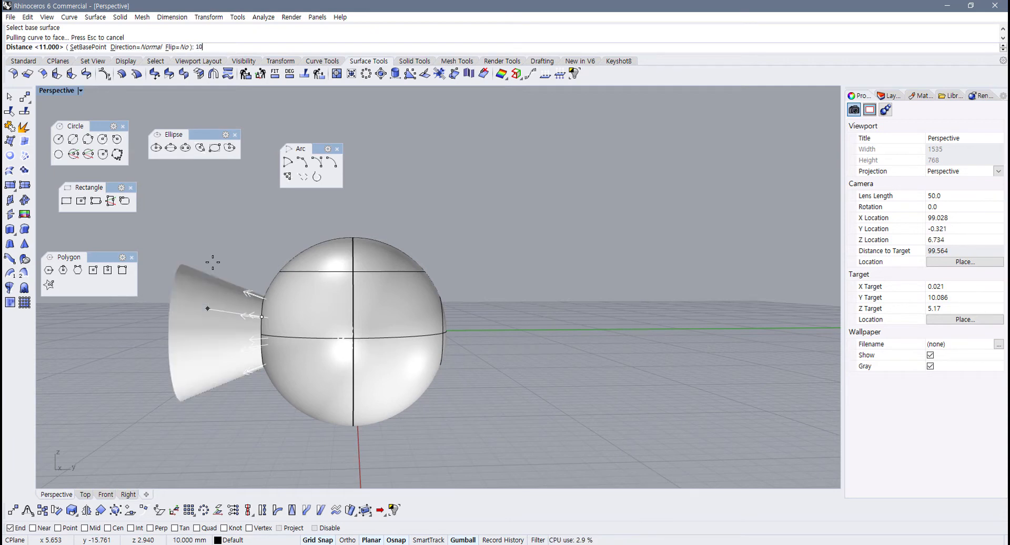
{"action": "key", "text": "Return"}
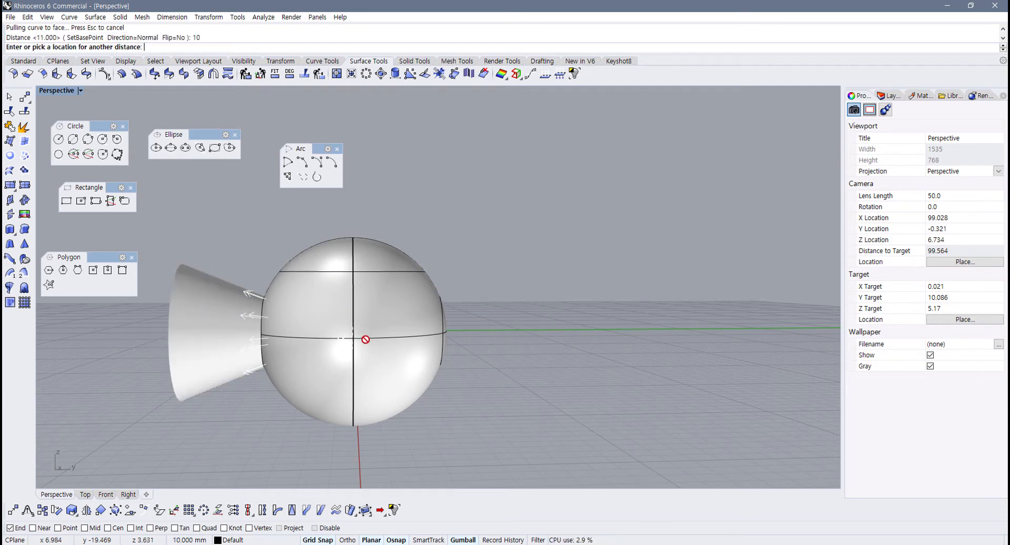
{"action": "key", "text": "Return"}
Step: Create a 5 mm Fin surface normal to the sphere from the projected small circle on the opposite side
{"action": "right_click_drag", "start_coordinate": [515, 368], "coordinate": [450, 358]}
{"action": "scroll", "coordinate": [435, 342], "scroll_direction": "up", "scroll_amount": 3}
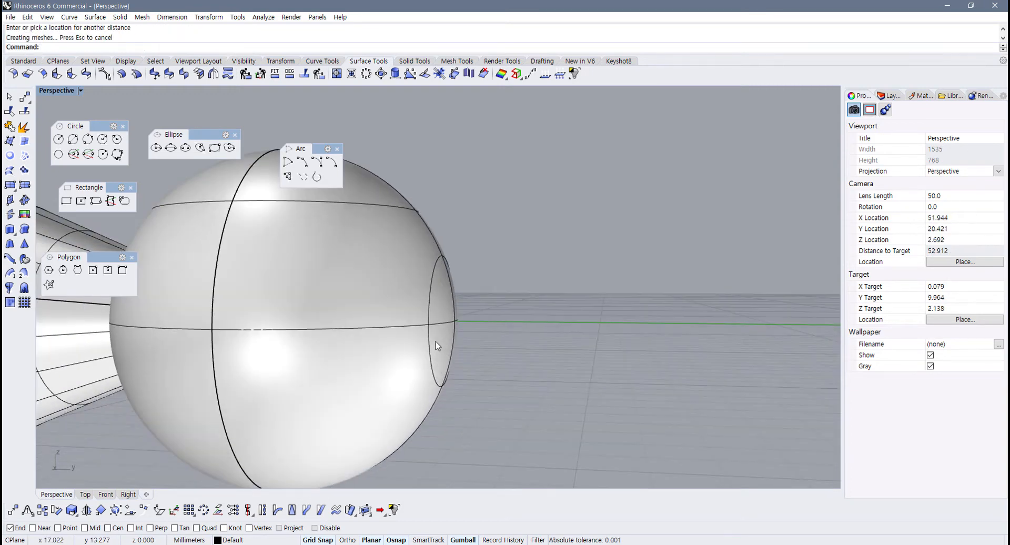
{"action": "key", "text": "Return"}
{"action": "left_click", "coordinate": [419, 298]}
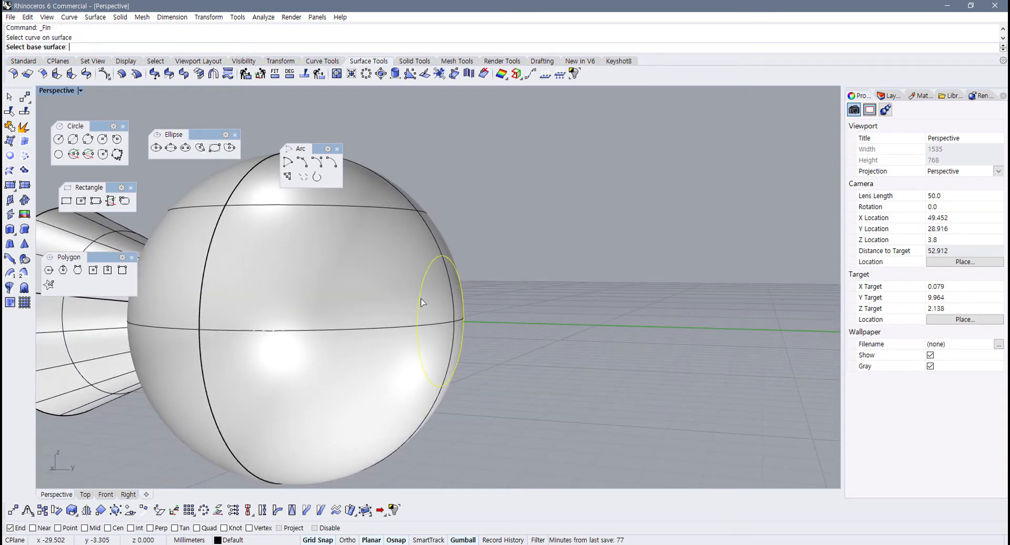
{"action": "left_click", "coordinate": [378, 322]}
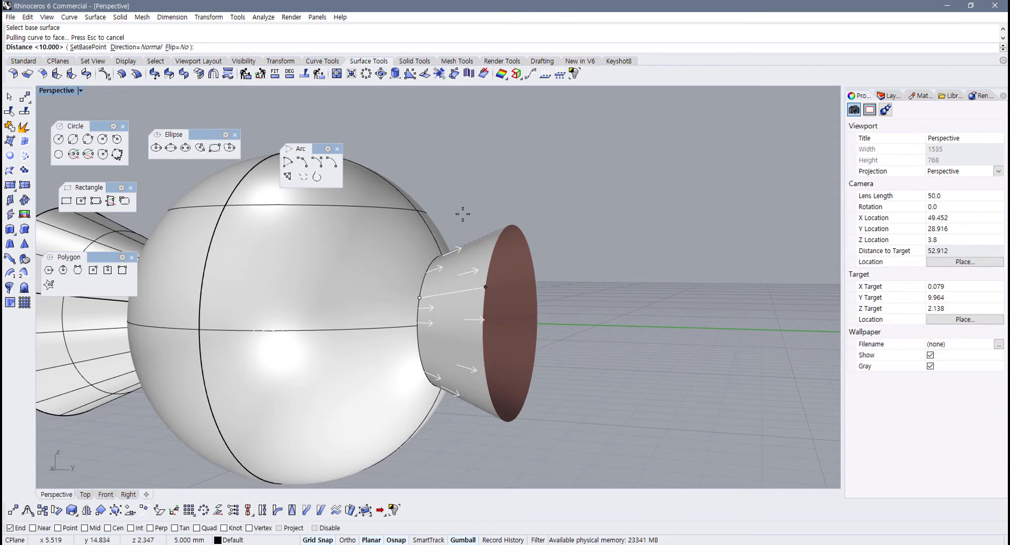
{"action": "key", "text": "Return"}
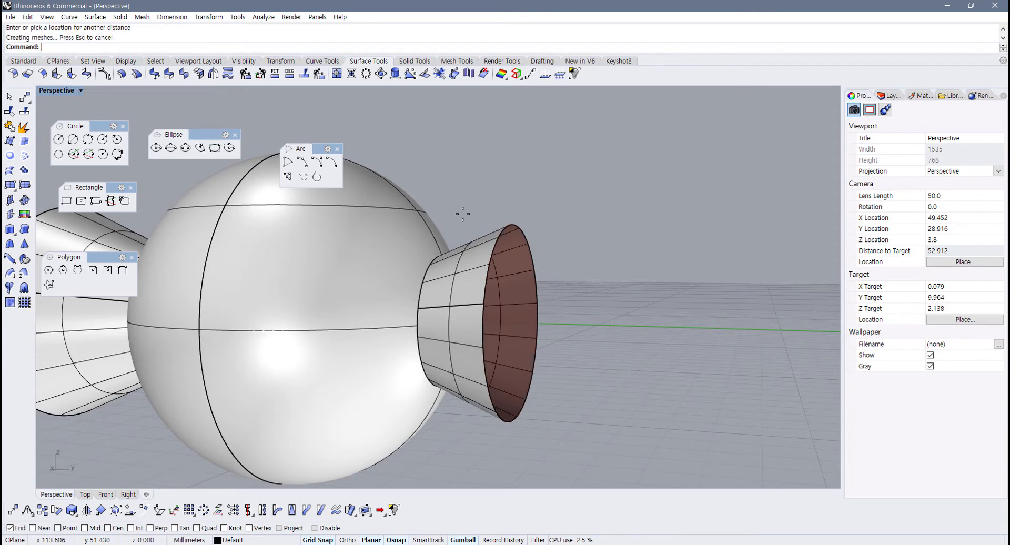
Step: Create a 10 mm Fin surface normal to the sphere from the large closed curve around its upper part
{"action": "scroll", "coordinate": [442, 226], "scroll_direction": "down", "scroll_amount": 5}
{"action": "scroll", "coordinate": [426, 243], "scroll_direction": "up", "scroll_amount": 2}
{"action": "left_click", "coordinate": [385, 223]}
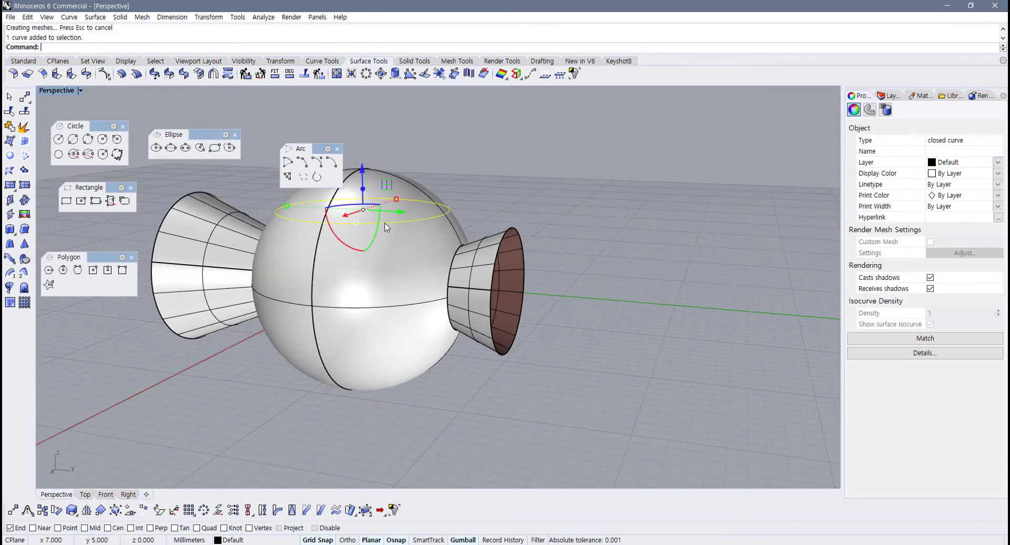
{"action": "right_click", "coordinate": [392, 241]}
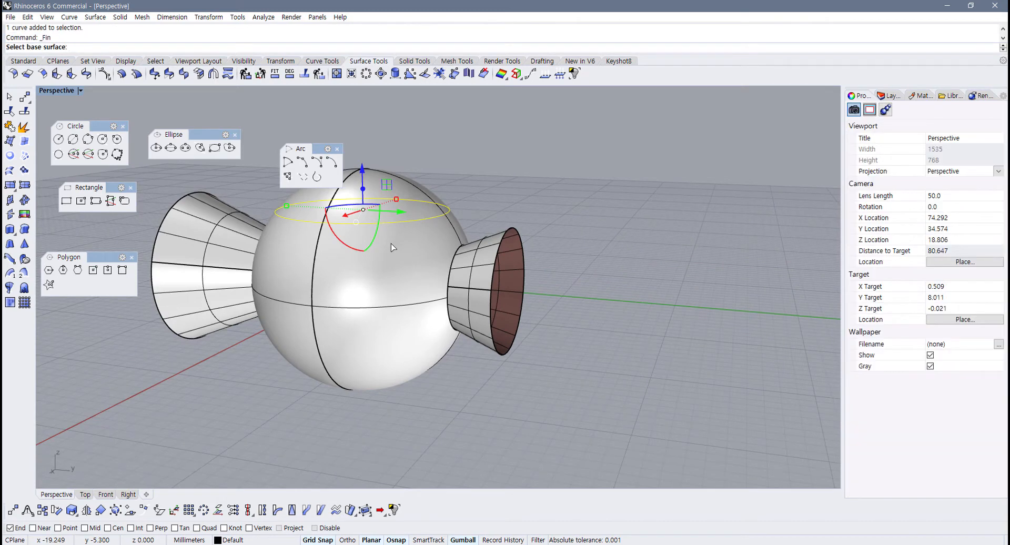
{"action": "left_click", "coordinate": [393, 244]}
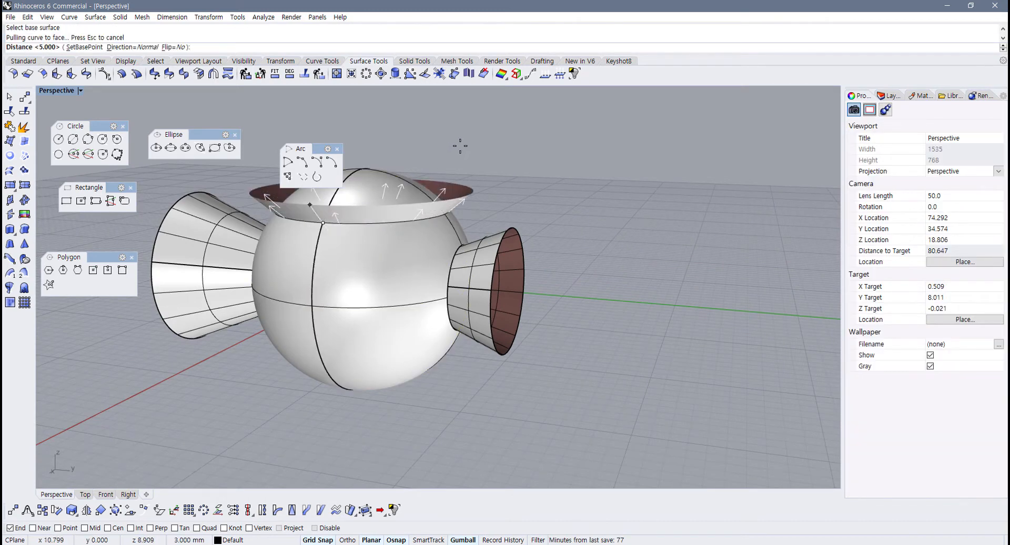
{"action": "type", "text": "10"}
{"action": "key", "text": "Return"}
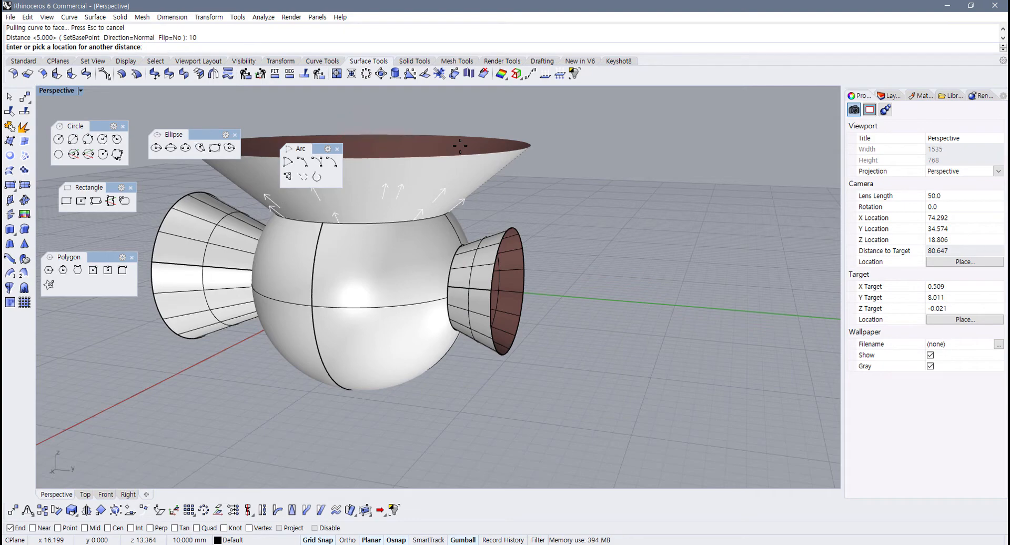
{"action": "key", "text": "Return"}
Step: Split the sphere using the three fins as cutting objects
{"action": "right_click_drag", "start_coordinate": [601, 193], "coordinate": [578, 315]}
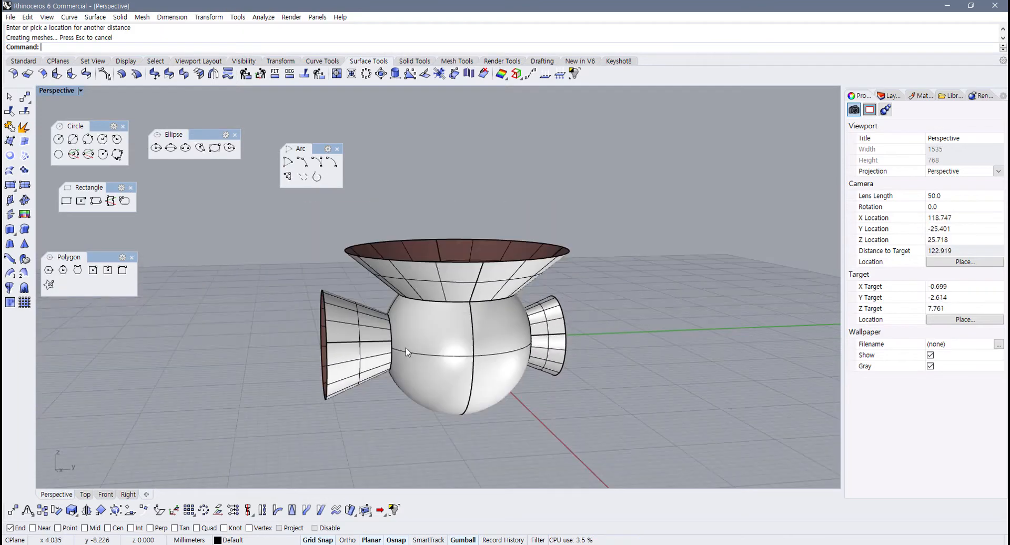
{"action": "right_click_drag", "start_coordinate": [405, 348], "coordinate": [343, 289]}
{"action": "left_click", "coordinate": [392, 339]}
{"action": "left_click", "coordinate": [24, 112]}
{"action": "left_click", "coordinate": [345, 319]}
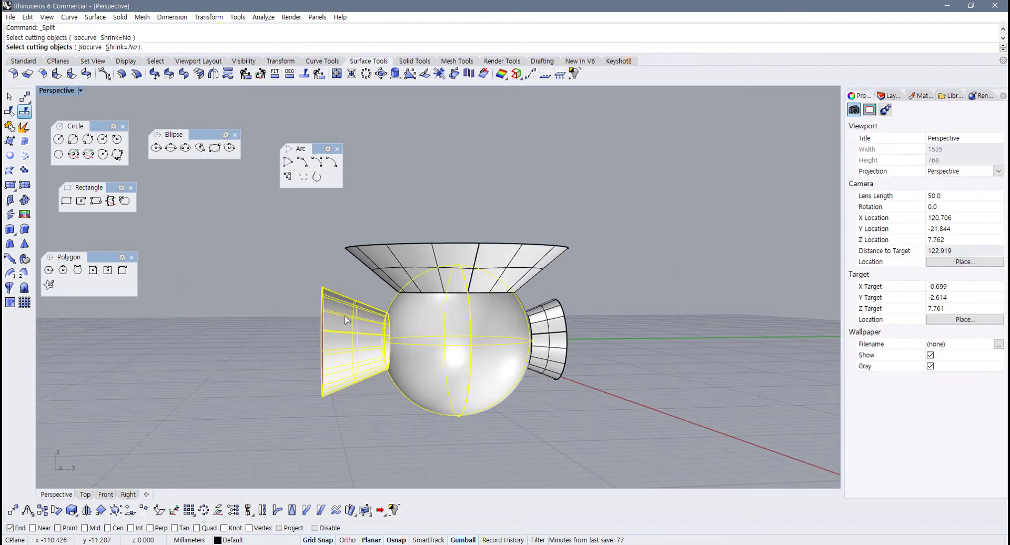
{"action": "left_click", "coordinate": [405, 263]}
{"action": "left_click", "coordinate": [550, 329]}
{"action": "right_click", "coordinate": [552, 327]}
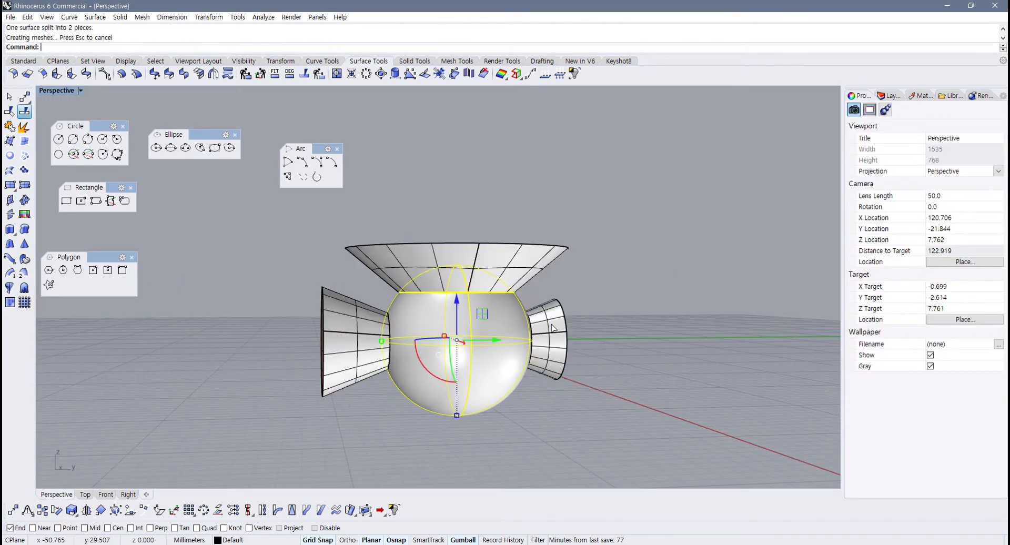
Step: Try deleting the projected circle at the base of the 10 mm side fin, and undo the deletion
{"action": "left_click_drag", "start_coordinate": [425, 397], "coordinate": [432, 413]}
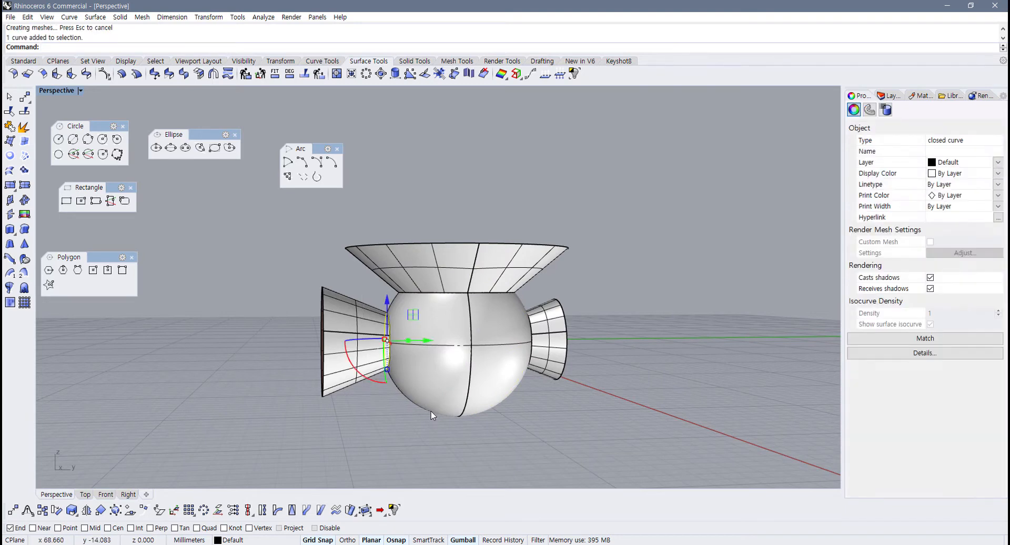
{"action": "right_click_drag", "start_coordinate": [434, 412], "coordinate": [534, 395]}
{"action": "key", "text": "Delete"}
{"action": "left_click", "coordinate": [456, 360]}
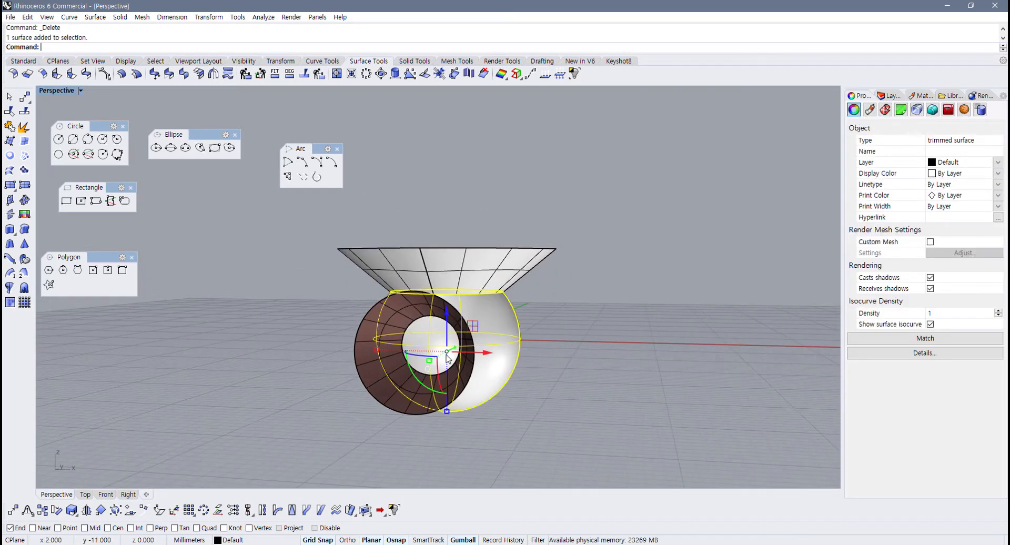
{"action": "right_click_drag", "start_coordinate": [455, 360], "coordinate": [362, 346]}
{"action": "scroll", "coordinate": [362, 346], "scroll_direction": "up", "scroll_amount": 3}
{"action": "key", "text": "ctrl+z"}
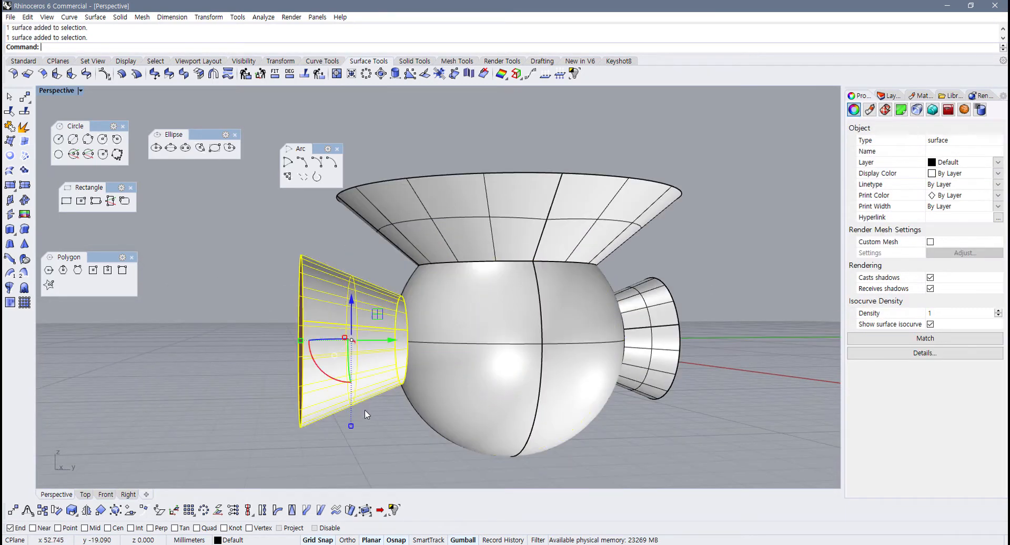
Step: Try to split the remaining sphere surface with the 10 mm side fin
{"action": "left_click", "coordinate": [387, 415]}
{"action": "left_click", "coordinate": [401, 386]}
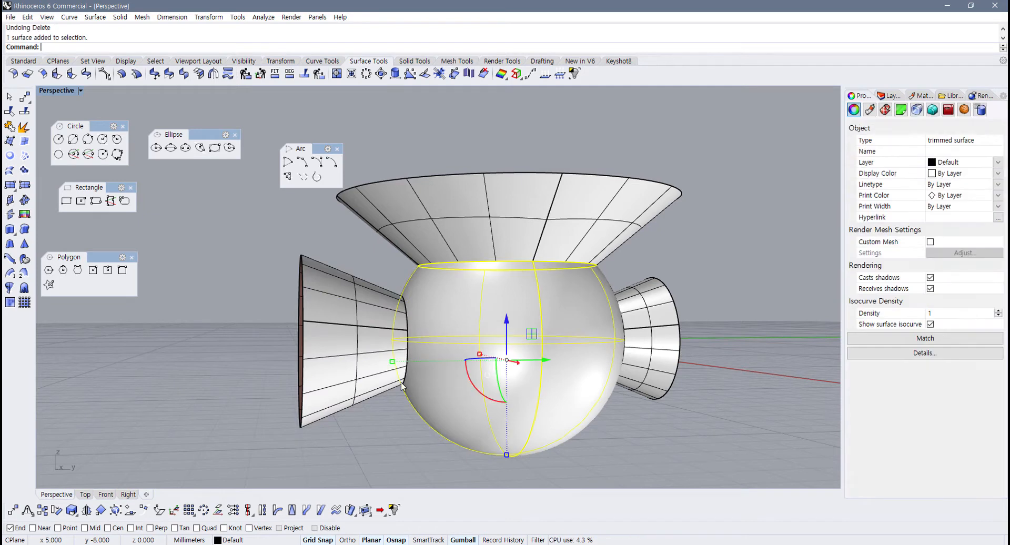
{"action": "right_click_drag", "start_coordinate": [200, 224], "coordinate": [226, 216]}
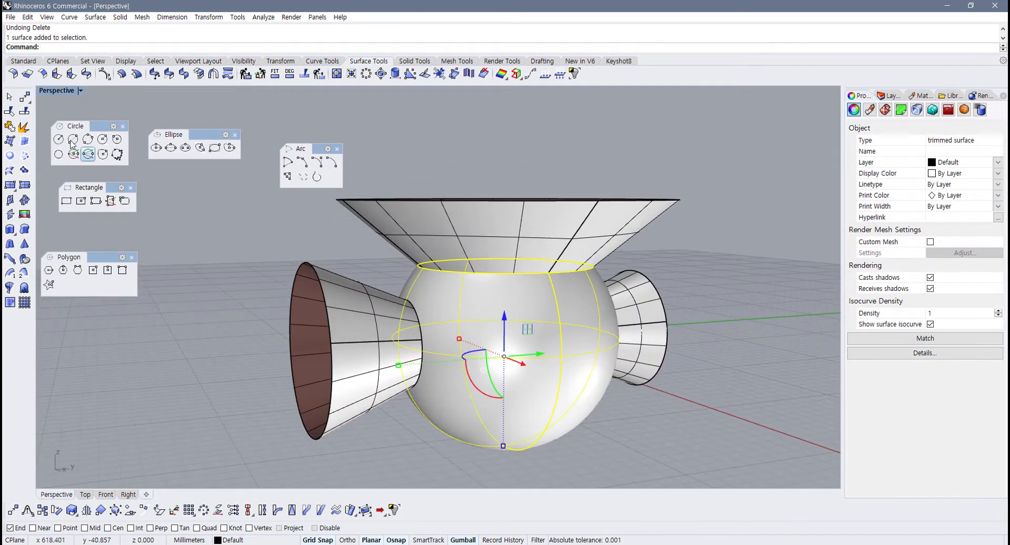
{"action": "left_click", "coordinate": [29, 122]}
{"action": "left_click", "coordinate": [386, 318]}
{"action": "key", "text": "Return"}
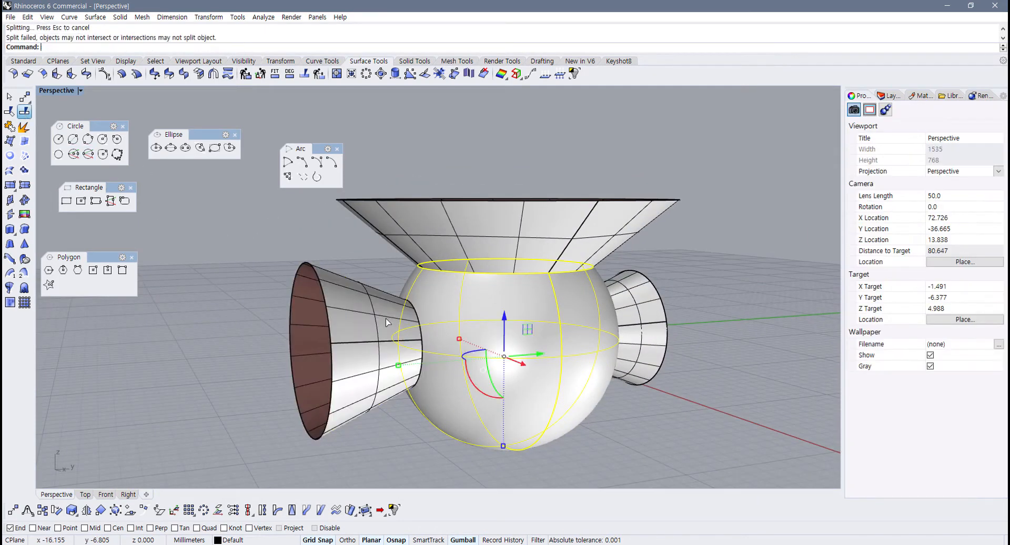
Step: Split the sphere along the projected circle at the 10 mm side fin's base and delete the cut-out piece
{"action": "left_click", "coordinate": [383, 263]}
{"action": "left_click", "coordinate": [405, 416]}
{"action": "right_click_drag", "start_coordinate": [415, 415], "coordinate": [424, 369]}
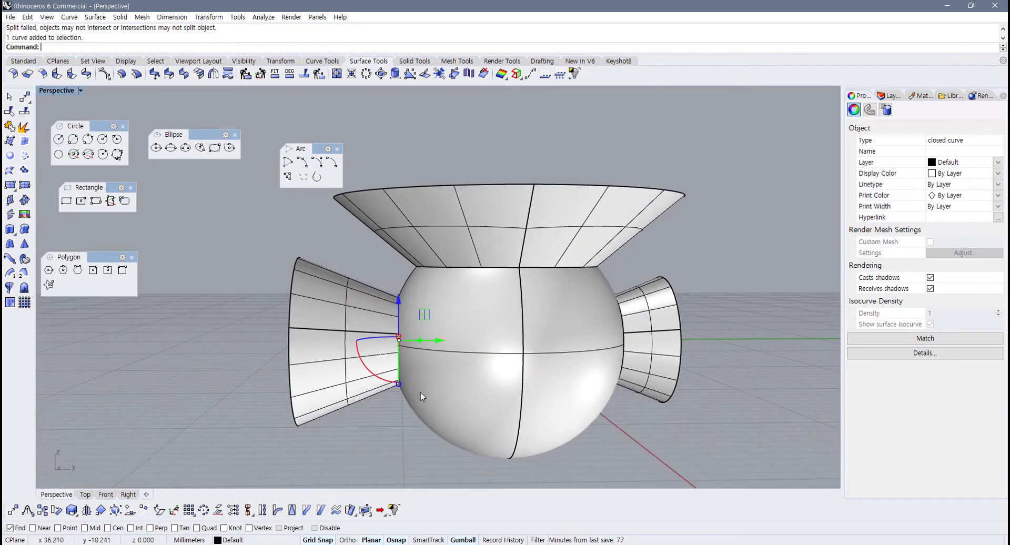
{"action": "left_click", "coordinate": [425, 366]}
{"action": "left_click", "coordinate": [25, 111]}
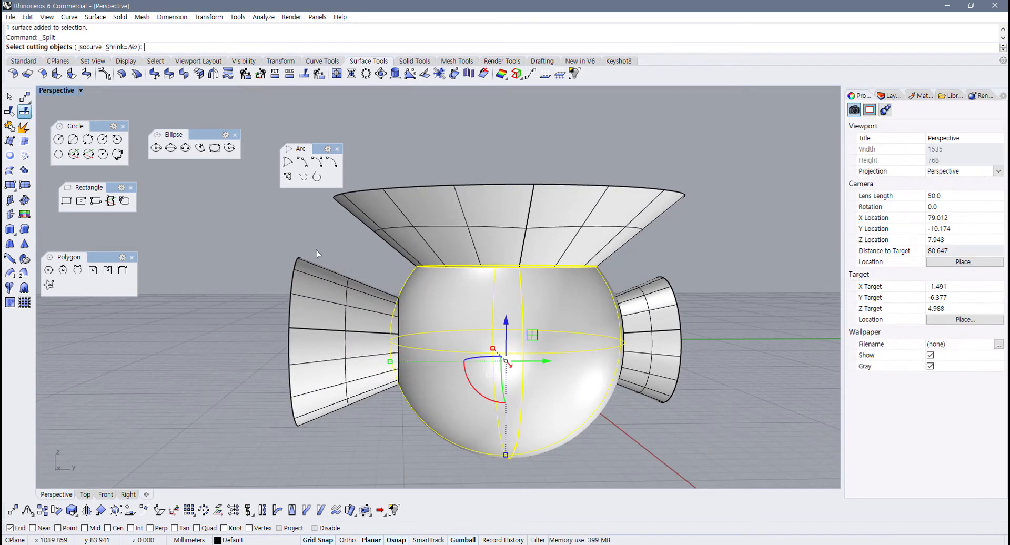
{"action": "left_click", "coordinate": [406, 430]}
{"action": "key", "text": "Return"}
{"action": "key", "text": "Escape"}
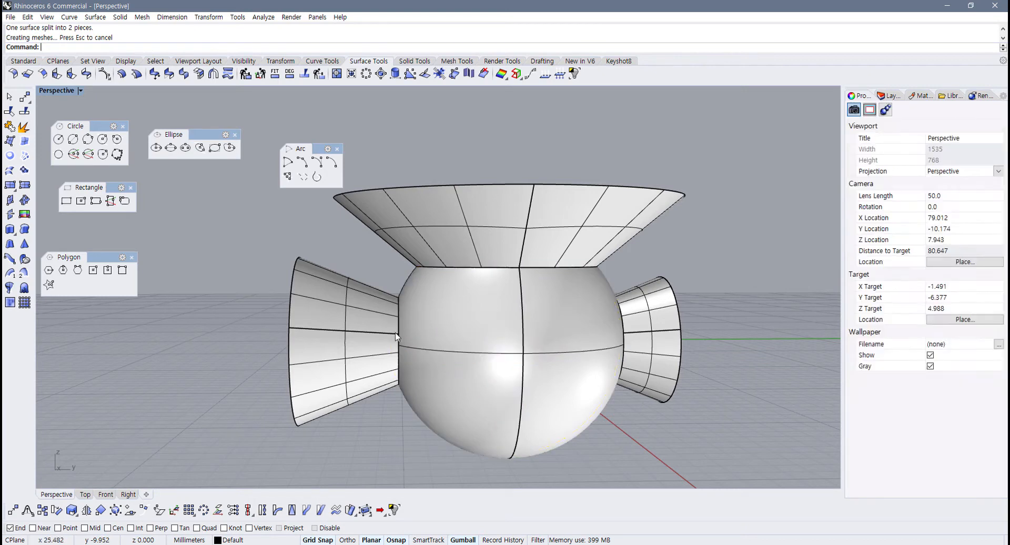
{"action": "left_click", "coordinate": [404, 369]}
{"action": "key", "text": "Delete"}
Step: Split the sphere along the projected circle at the 5 mm side fin's base and delete the cut-out piece with its curve
{"action": "right_click_drag", "start_coordinate": [416, 400], "coordinate": [266, 319]}
{"action": "left_click", "coordinate": [327, 348]}
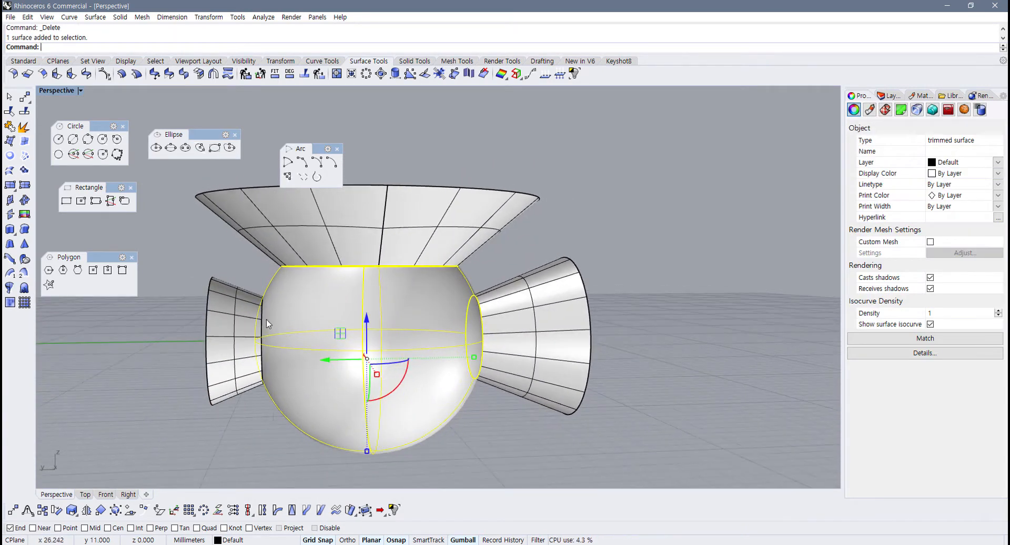
{"action": "scroll", "coordinate": [266, 318], "scroll_direction": "up", "scroll_amount": 3}
{"action": "scroll", "coordinate": [260, 345], "scroll_direction": "down", "scroll_amount": 2}
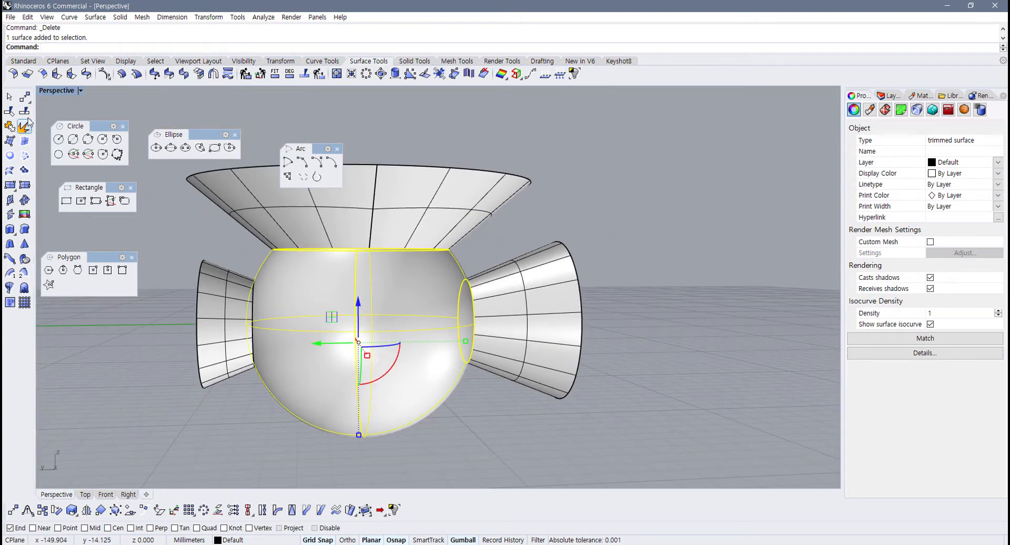
{"action": "left_click", "coordinate": [25, 112]}
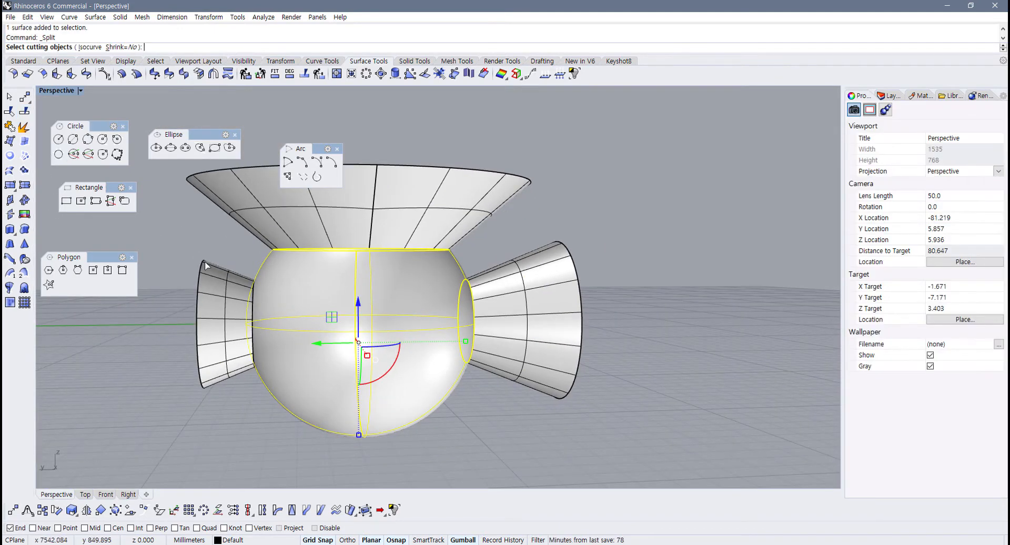
{"action": "key", "text": "Return"}
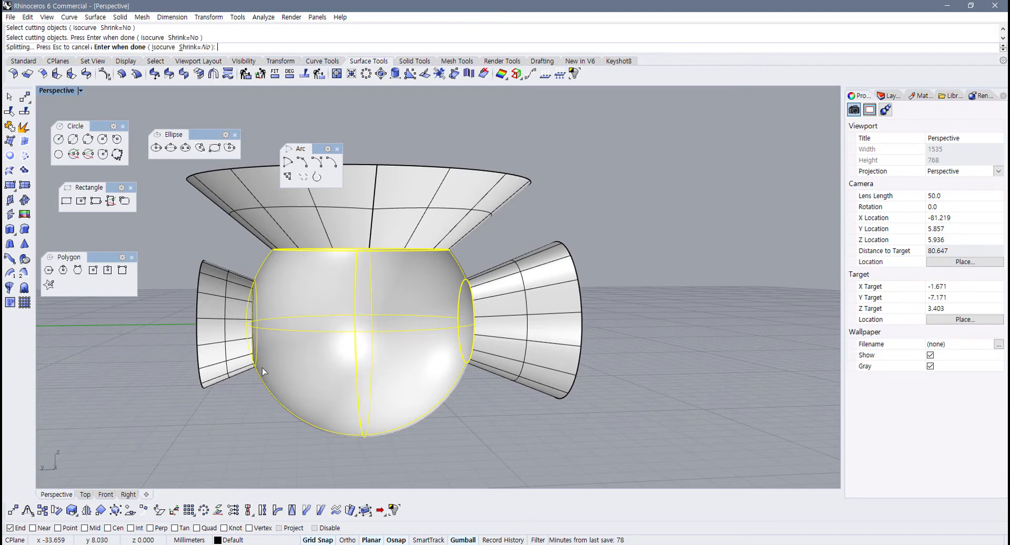
{"action": "key", "text": "Escape"}
{"action": "left_click_drag", "start_coordinate": [256, 367], "coordinate": [290, 396]}
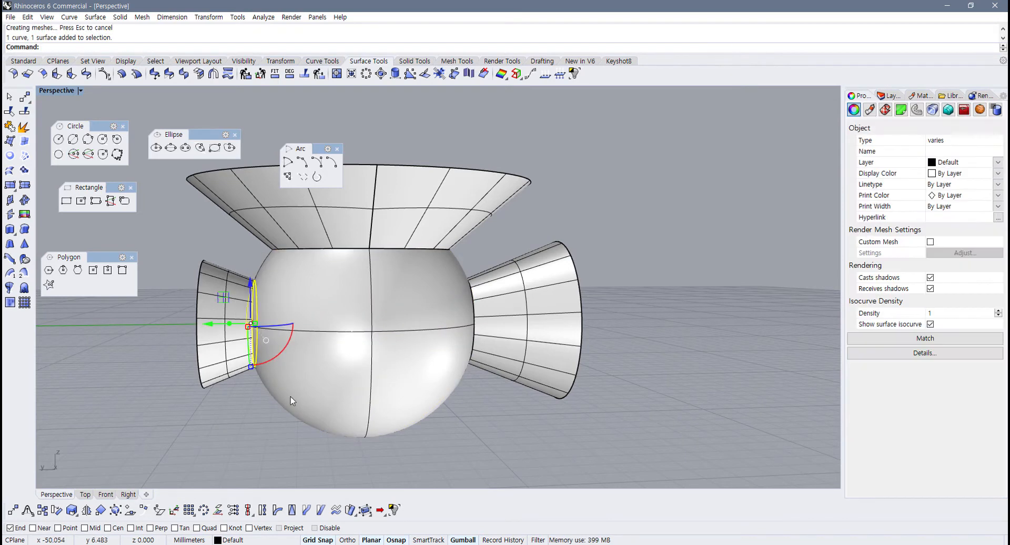
{"action": "key", "text": "Delete"}
Step: Delete the sphere cap inside the upper fin
{"action": "left_click_drag", "start_coordinate": [529, 273], "coordinate": [470, 281]}
{"action": "right_click_drag", "start_coordinate": [358, 244], "coordinate": [418, 341]}
{"action": "left_click", "coordinate": [418, 339]}
{"action": "key", "text": "Escape"}
{"action": "left_click", "coordinate": [347, 275]}
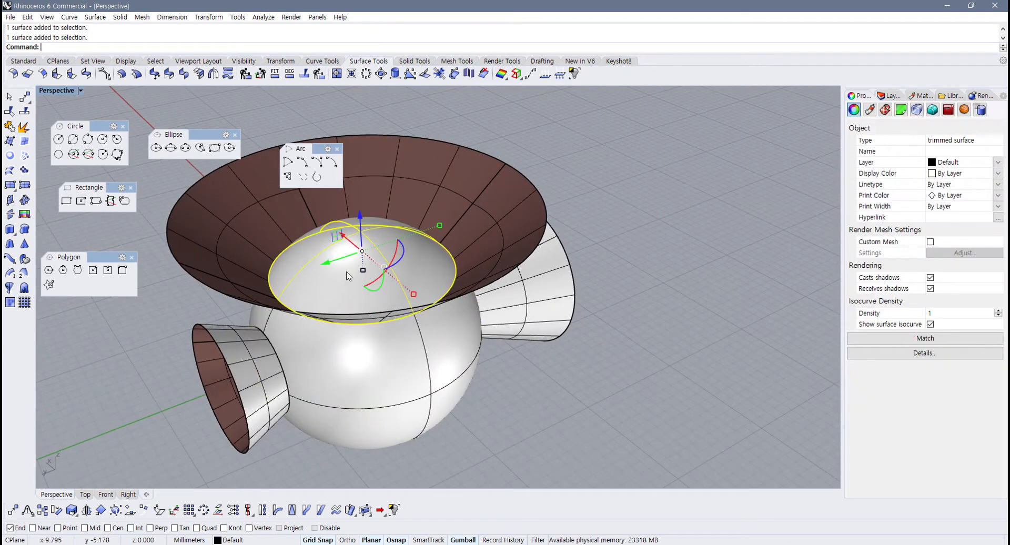
{"action": "key", "text": "Delete"}
Step: Join the sphere body and all three fins into one polysurface and check the result
{"action": "right_click_drag", "start_coordinate": [351, 252], "coordinate": [474, 185]}
{"action": "left_click_drag", "start_coordinate": [474, 185], "coordinate": [179, 377]}
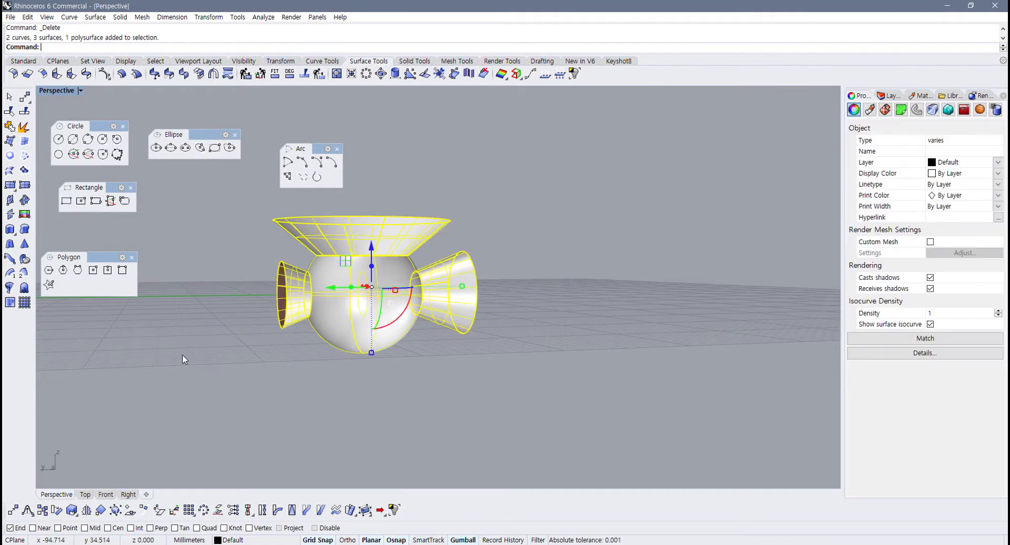
{"action": "key", "text": "ctrl+j"}
{"action": "key", "text": "Escape"}
{"action": "right_click_drag", "start_coordinate": [247, 337], "coordinate": [440, 238]}
{"action": "left_click", "coordinate": [353, 199]}
{"action": "key", "text": "Escape"}
{"action": "scroll", "coordinate": [394, 266], "scroll_direction": "up", "scroll_amount": 4}
{"action": "scroll", "coordinate": [334, 305], "scroll_direction": "up", "scroll_amount": 2}
{"action": "right_click_drag", "start_coordinate": [336, 306], "coordinate": [368, 278], "text": "shift"}
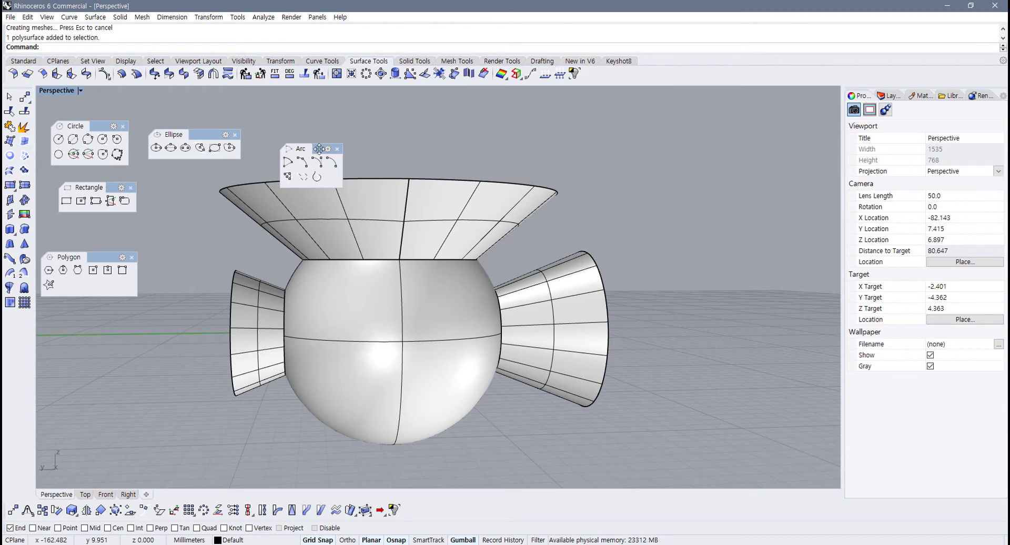
Step: Move the floating Arc palette clear of the model and bring up the solid modelling tools
{"action": "left_click_drag", "start_coordinate": [319, 149], "coordinate": [285, 114]}
{"action": "right_click_drag", "start_coordinate": [366, 202], "coordinate": [402, 253]}
{"action": "left_click", "coordinate": [414, 61]}
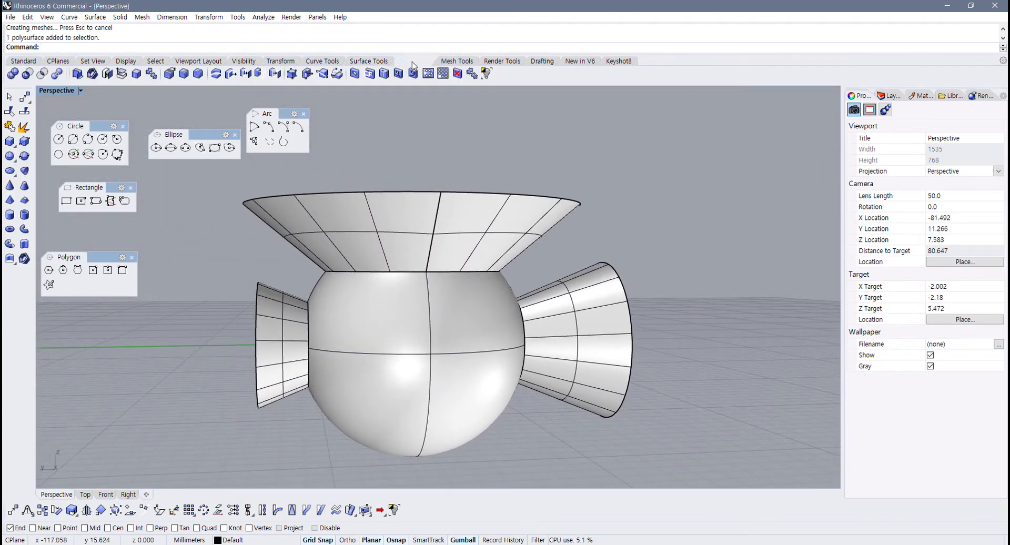
Step: Fillet the edge where the upper fin meets the sphere with a 1 mm radius
{"action": "left_click", "coordinate": [184, 73]}
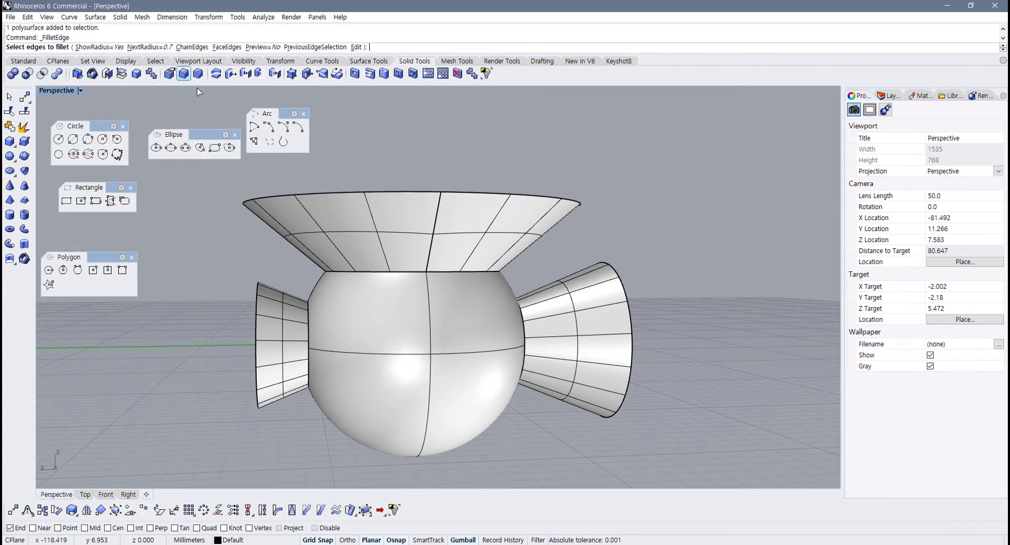
{"action": "key", "text": "Return"}
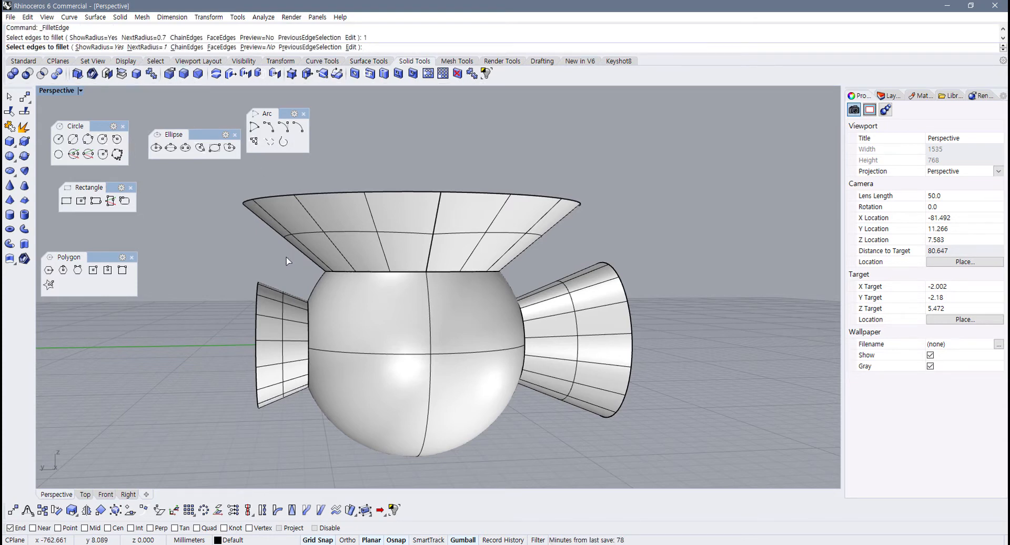
{"action": "left_click", "coordinate": [416, 271]}
{"action": "right_click", "coordinate": [531, 264]}
{"action": "right_click", "coordinate": [532, 265]}
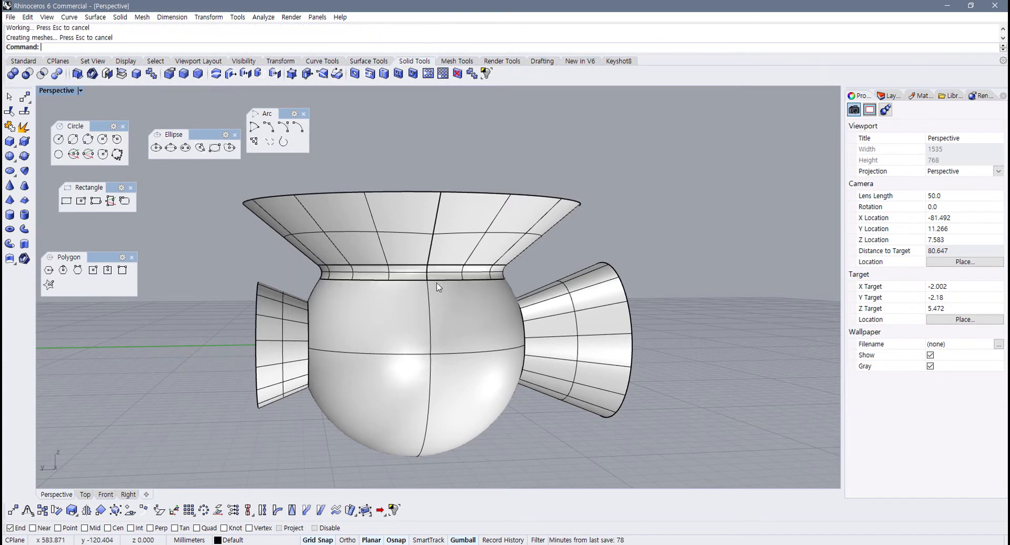
Step: Fillet the base edges of both side fins with a 1 mm radius
{"action": "right_click_drag", "start_coordinate": [388, 300], "coordinate": [362, 301]}
{"action": "scroll", "coordinate": [357, 302], "scroll_direction": "up", "scroll_amount": 4}
{"action": "right_click", "coordinate": [278, 300]}
{"action": "left_click", "coordinate": [279, 302]}
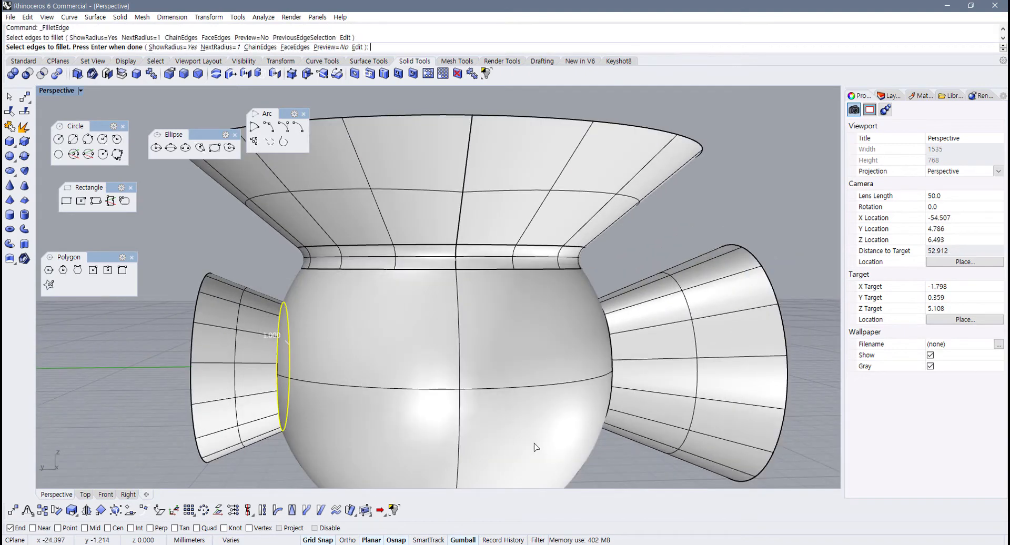
{"action": "left_click", "coordinate": [589, 431]}
{"action": "right_click", "coordinate": [551, 286]}
{"action": "right_click", "coordinate": [545, 280]}
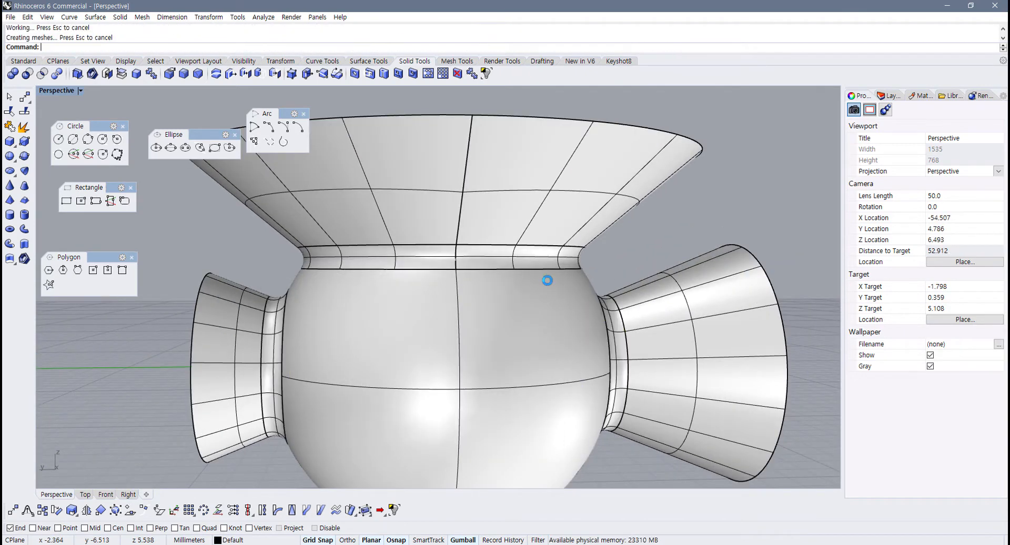
Step: Examine the gap between the upper and side fin fillets, and undo the fillets on all three fins
{"action": "right_click_drag", "start_coordinate": [546, 279], "coordinate": [435, 327]}
{"action": "scroll", "coordinate": [269, 296], "scroll_direction": "up", "scroll_amount": 2}
{"action": "scroll", "coordinate": [340, 286], "scroll_direction": "up", "scroll_amount": 4}
{"action": "right_click_drag", "start_coordinate": [269, 296], "coordinate": [352, 297]}
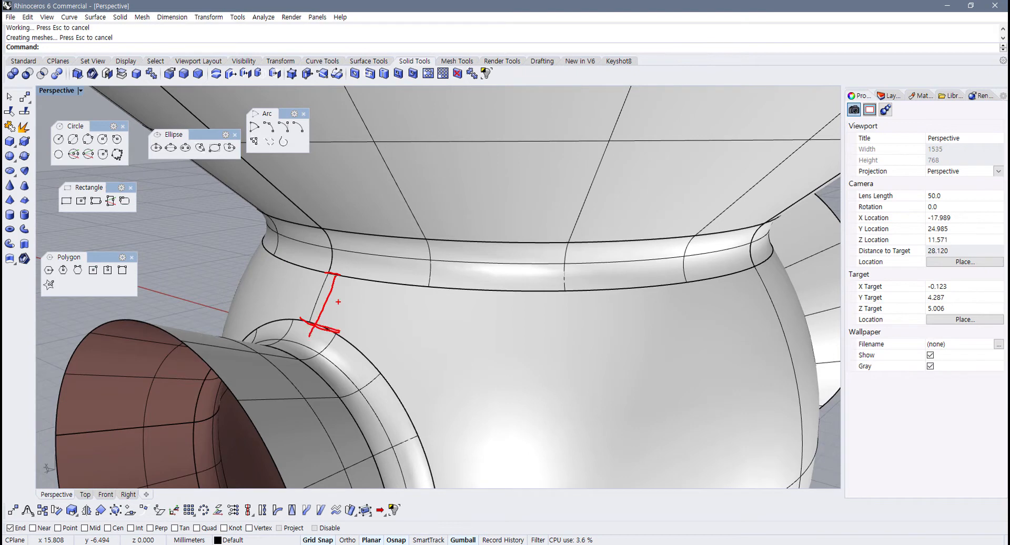
{"action": "key", "text": "Escape"}
{"action": "scroll", "coordinate": [343, 329], "scroll_direction": "down", "scroll_amount": 4}
{"action": "right_click_drag", "start_coordinate": [343, 330], "coordinate": [294, 325]}
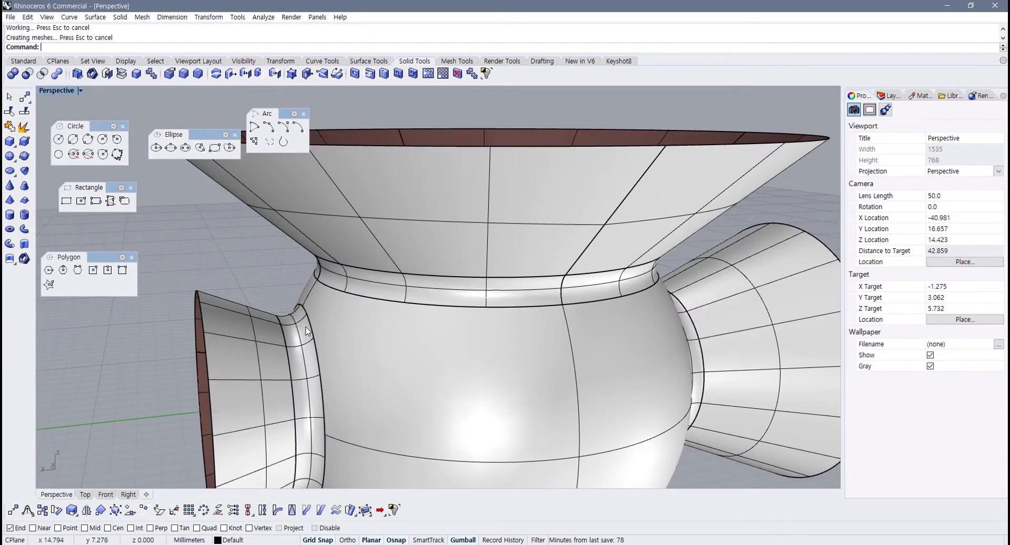
{"action": "key", "text": "ctrl+z"}
{"action": "key", "text": "ctrl+z"}
Step: Fillet only the two side fins' base edges where they meet the sphere, using a 1 mm radius
{"action": "scroll", "coordinate": [358, 321], "scroll_direction": "down", "scroll_amount": 4}
{"action": "right_click_drag", "start_coordinate": [357, 322], "coordinate": [238, 241], "text": "shift"}
{"action": "right_click", "coordinate": [260, 270]}
{"action": "left_click_drag", "start_coordinate": [222, 235], "coordinate": [525, 467]}
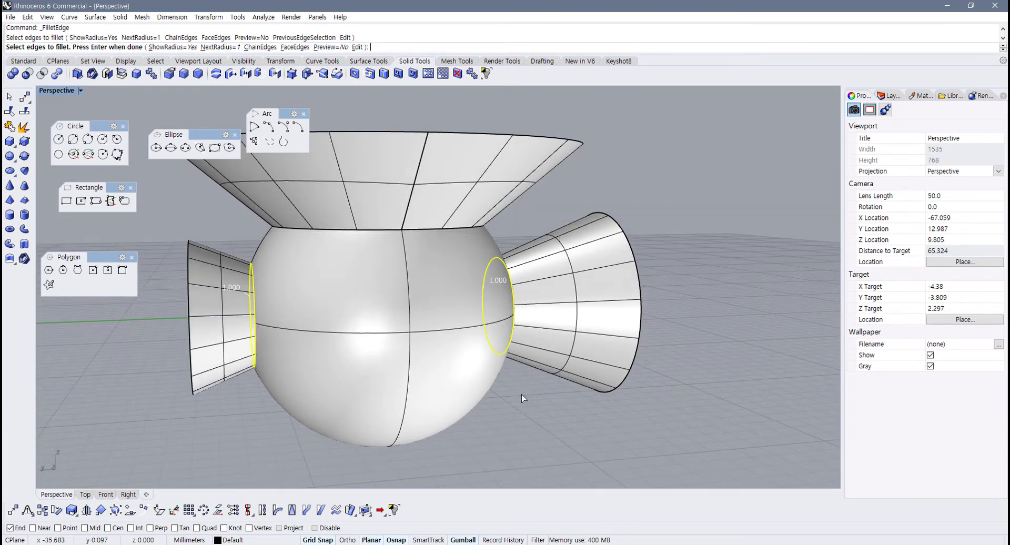
{"action": "right_click", "coordinate": [475, 313]}
{"action": "right_click", "coordinate": [464, 305]}
Step: Try to fillet the full circular edge between the upper fin and the sphere with a 5 mm radius
{"action": "right_click_drag", "start_coordinate": [464, 308], "coordinate": [325, 266]}
{"action": "scroll", "coordinate": [315, 266], "scroll_direction": "up", "scroll_amount": 2}
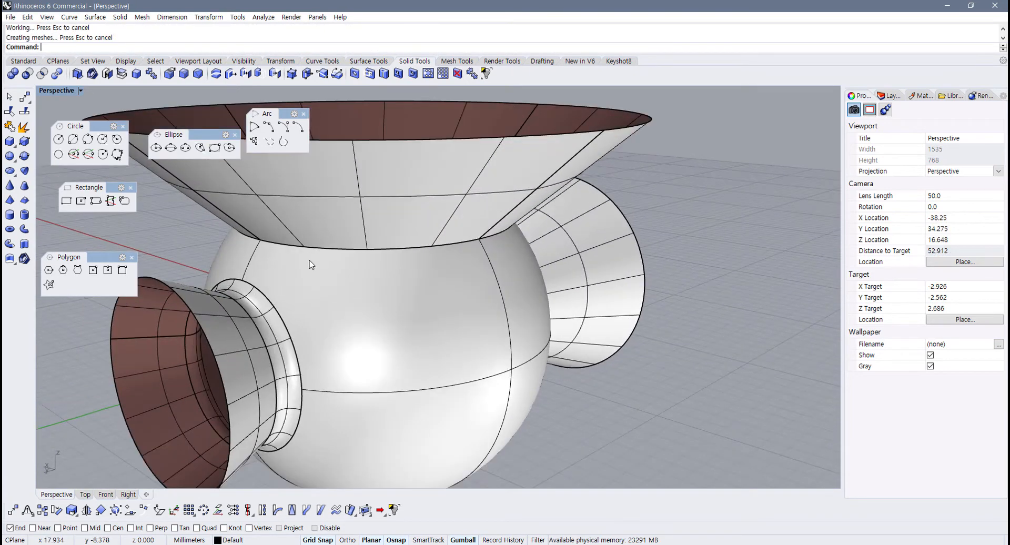
{"action": "right_click", "coordinate": [310, 265]}
{"action": "left_click", "coordinate": [149, 48]}
{"action": "type", "text": "5"}
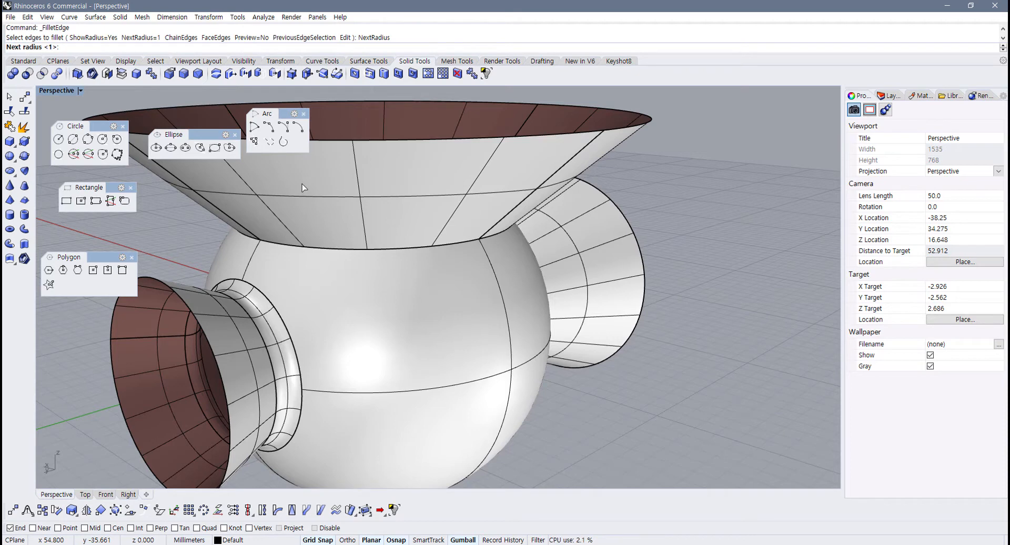
{"action": "key", "text": "Return"}
{"action": "left_click", "coordinate": [310, 247]}
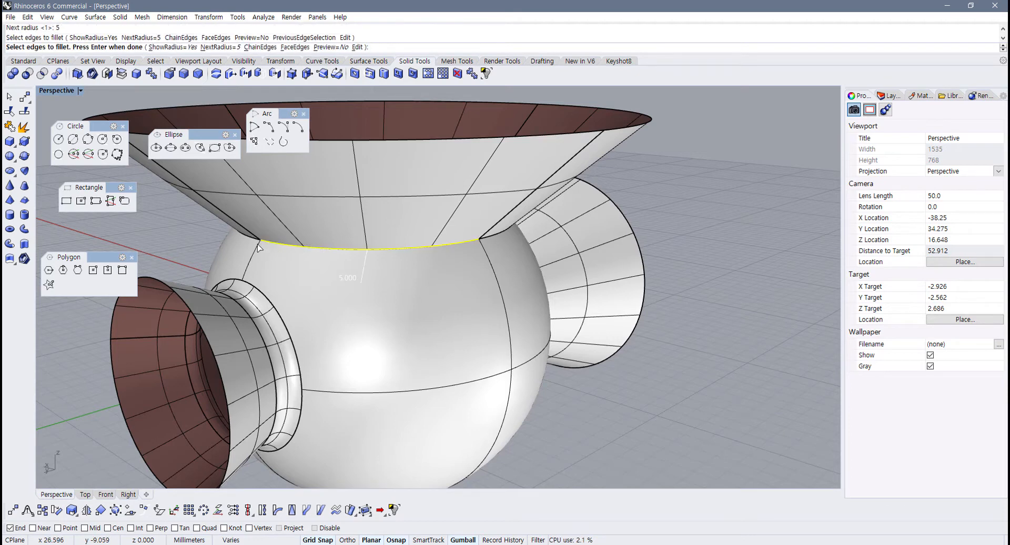
{"action": "scroll", "coordinate": [256, 244], "scroll_direction": "down", "scroll_amount": 4}
{"action": "right_click_drag", "start_coordinate": [256, 244], "coordinate": [208, 203]}
{"action": "left_click_drag", "start_coordinate": [221, 205], "coordinate": [526, 313]}
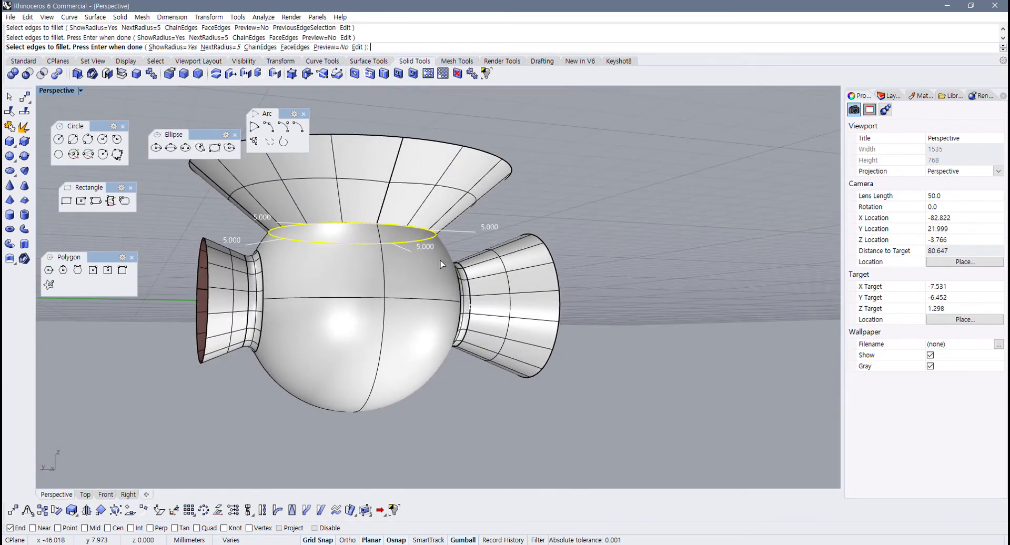
{"action": "key", "text": "Return"}
{"action": "key", "text": "Return"}
Step: Inspect the upper fin's 5 mm fillet up close and undo it
{"action": "scroll", "coordinate": [271, 261], "scroll_direction": "up", "scroll_amount": 8}
{"action": "right_click_drag", "start_coordinate": [262, 240], "coordinate": [297, 275]}
{"action": "scroll", "coordinate": [272, 282], "scroll_direction": "up", "scroll_amount": 5}
{"action": "scroll", "coordinate": [273, 283], "scroll_direction": "down", "scroll_amount": 8}
{"action": "scroll", "coordinate": [306, 277], "scroll_direction": "down", "scroll_amount": 6}
{"action": "key", "text": "ctrl+z"}
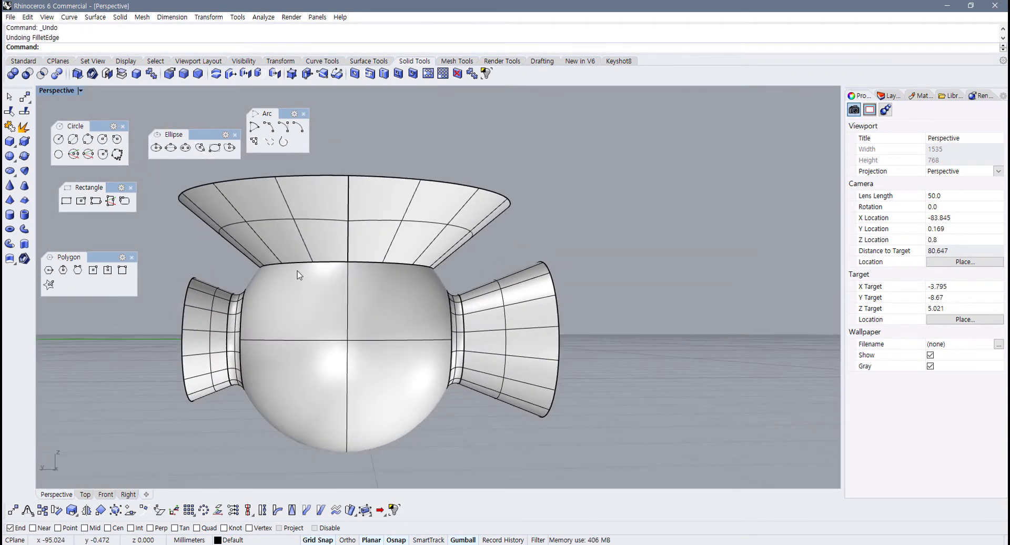
Step: Fillet the upper fin's base edges with a 3 mm radius
{"action": "key", "text": "Return"}
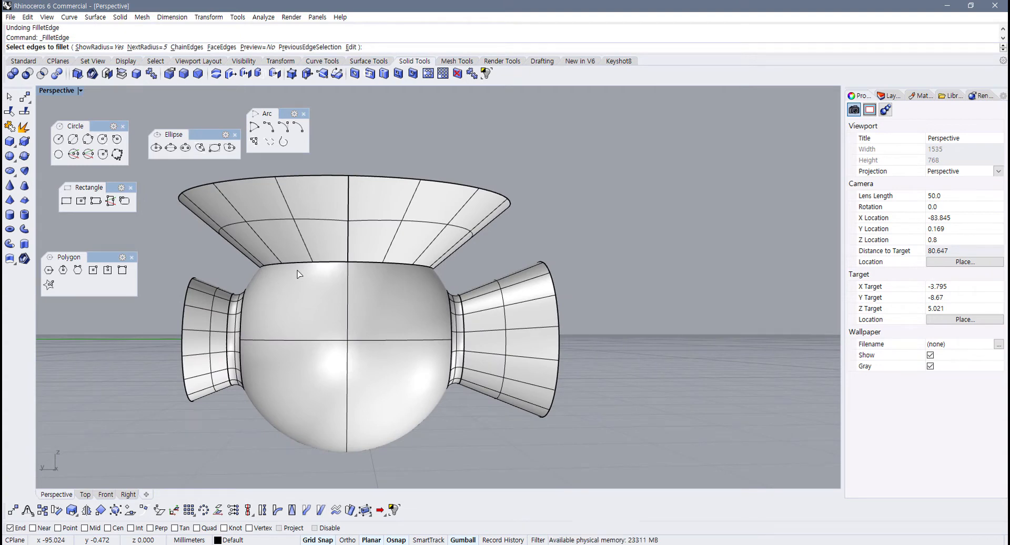
{"action": "type", "text": "3"}
{"action": "key", "text": "Return"}
{"action": "left_click_drag", "start_coordinate": [221, 248], "coordinate": [501, 320]}
{"action": "key", "text": "Return"}
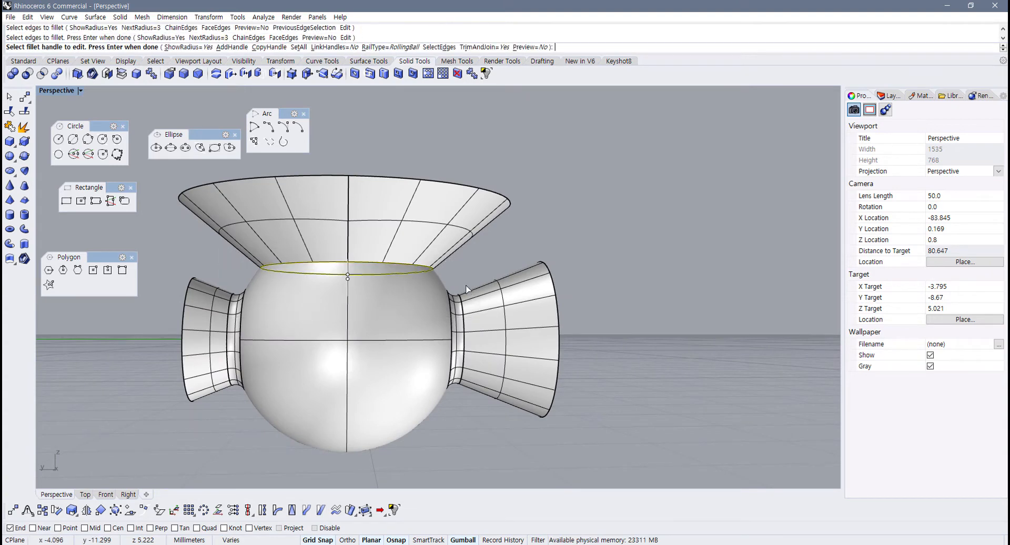
{"action": "key", "text": "Return"}
Step: Examine the clearance between the 3 mm fillet and the side fin's fillet, and undo the 3 mm fillet
{"action": "right_click_drag", "start_coordinate": [361, 304], "coordinate": [408, 322]}
{"action": "scroll", "coordinate": [298, 315], "scroll_direction": "up", "scroll_amount": 15}
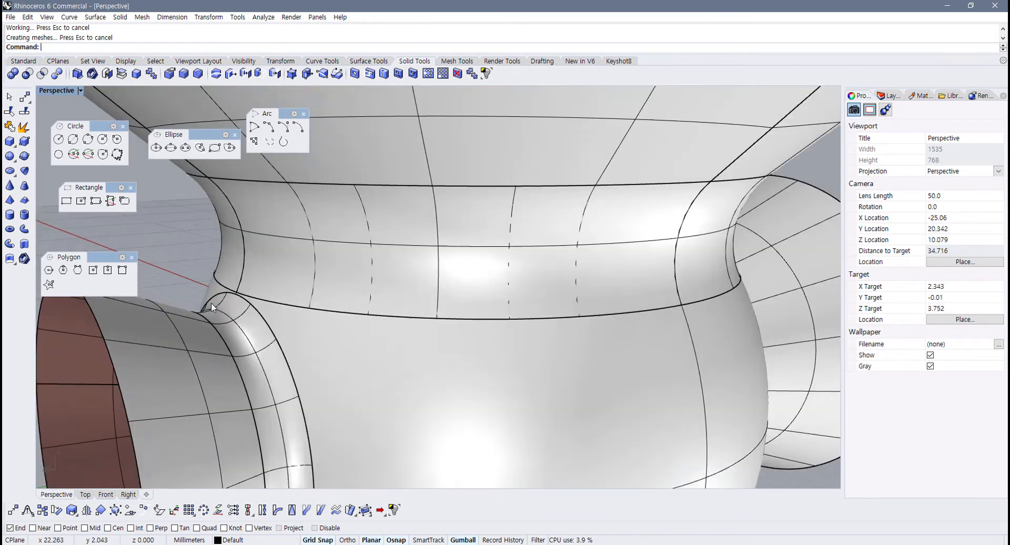
{"action": "scroll", "coordinate": [267, 290], "scroll_direction": "up", "scroll_amount": 3}
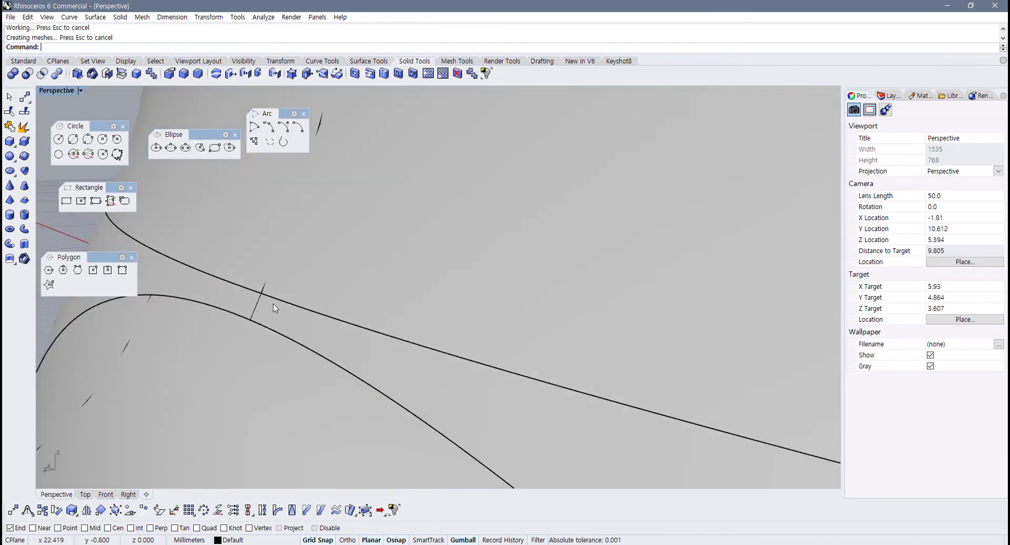
{"action": "scroll", "coordinate": [273, 304], "scroll_direction": "down", "scroll_amount": 20}
{"action": "right_click_drag", "start_coordinate": [280, 316], "coordinate": [357, 308]}
{"action": "scroll", "coordinate": [357, 306], "scroll_direction": "up", "scroll_amount": 2}
{"action": "key", "text": "ctrl+z"}
Step: Fillet the edge between the upper fin and the sphere with a 2 mm radius
{"action": "right_click", "coordinate": [337, 277]}
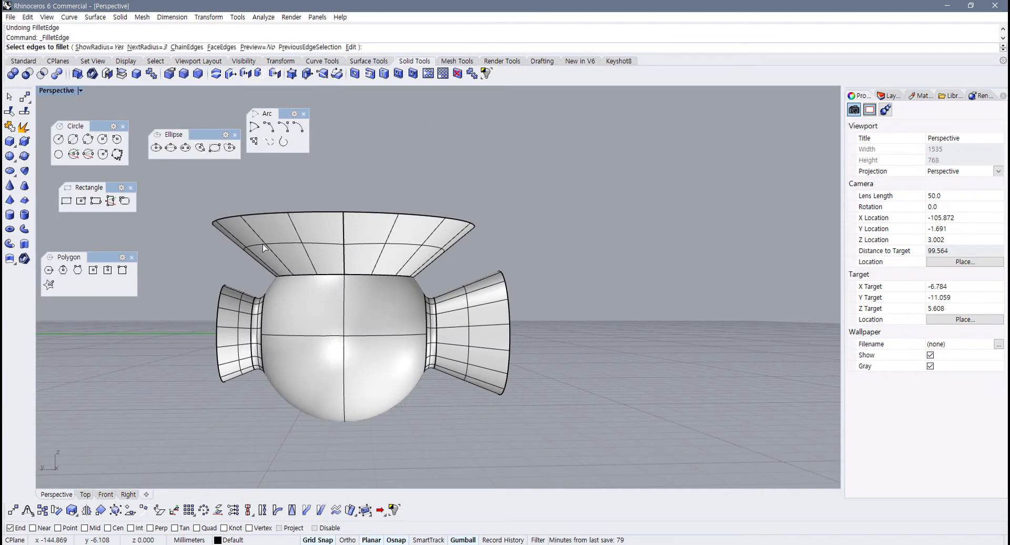
{"action": "left_click", "coordinate": [147, 47]}
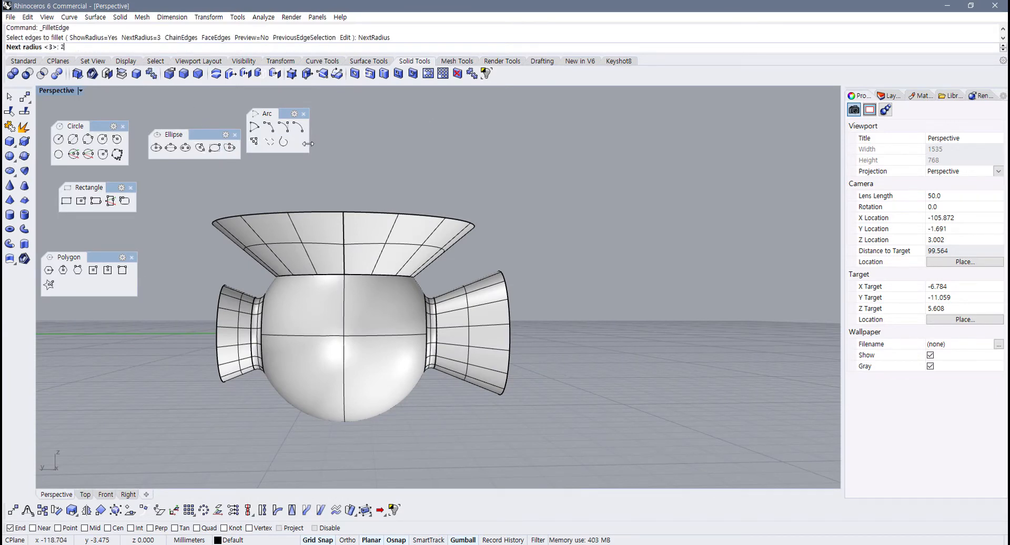
{"action": "key", "text": "Return"}
{"action": "left_click", "coordinate": [368, 274]}
{"action": "key", "text": "Return"}
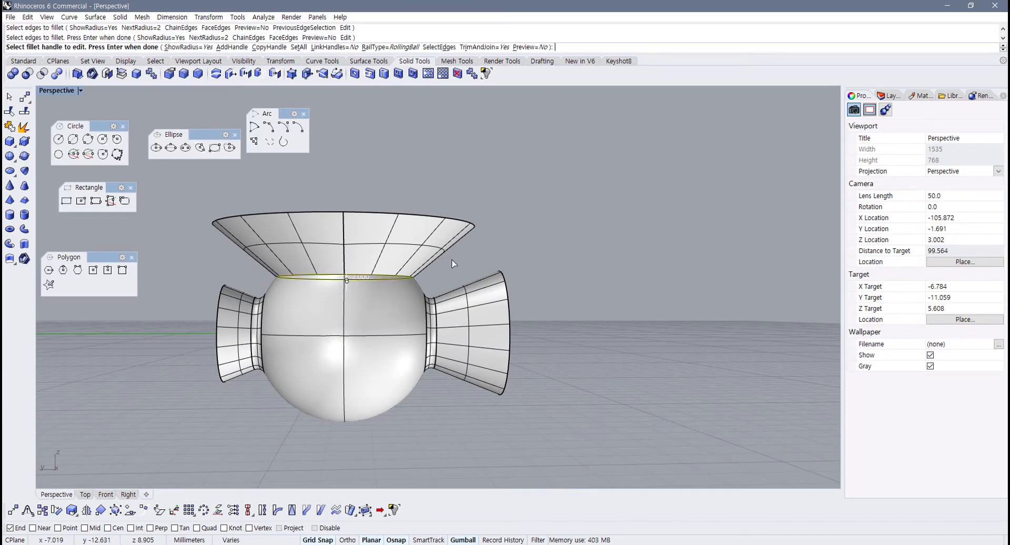
{"action": "key", "text": "Return"}
Step: Cap the open ends of all three fins and check the body's object type
{"action": "left_click", "coordinate": [386, 254]}
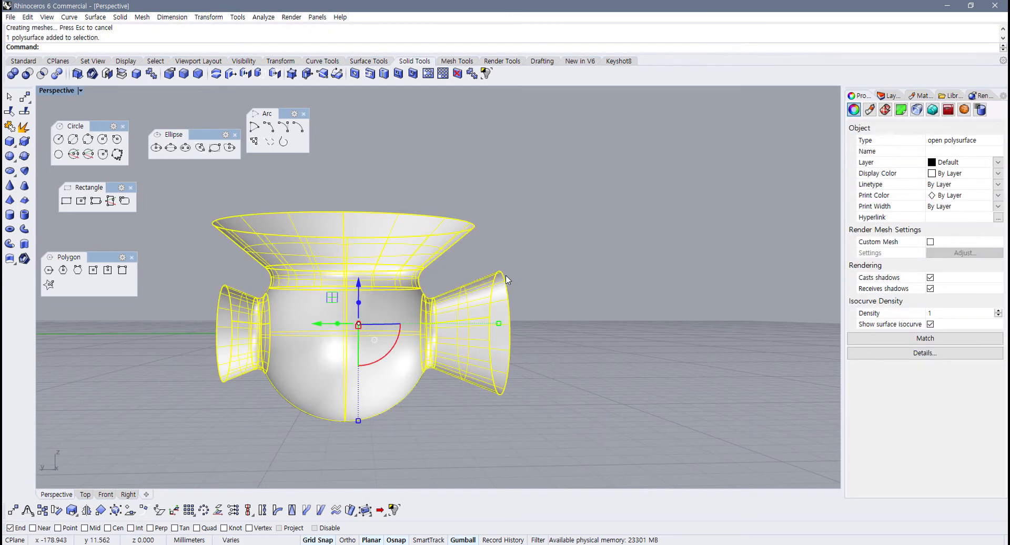
{"action": "right_click_drag", "start_coordinate": [385, 254], "coordinate": [490, 299]}
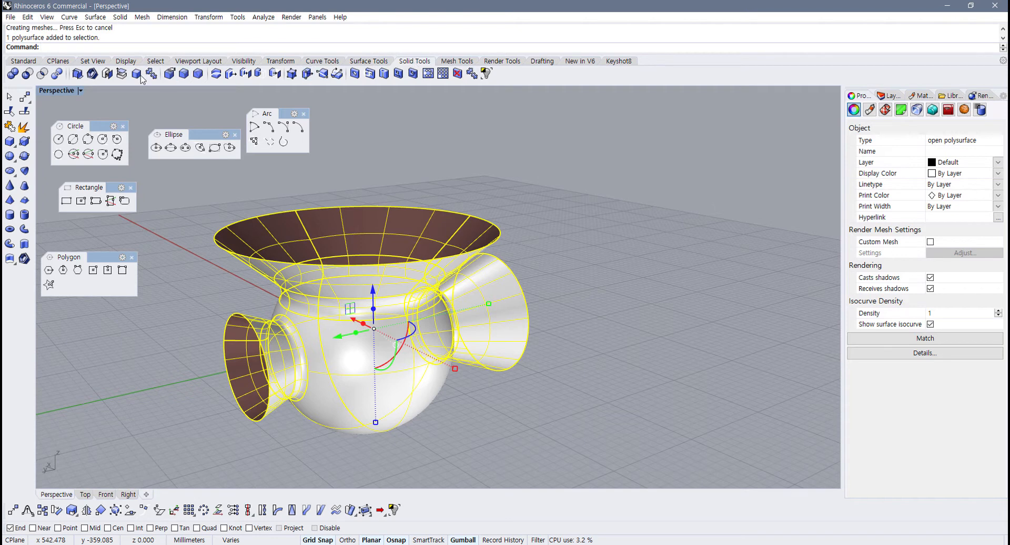
{"action": "left_click", "coordinate": [108, 78]}
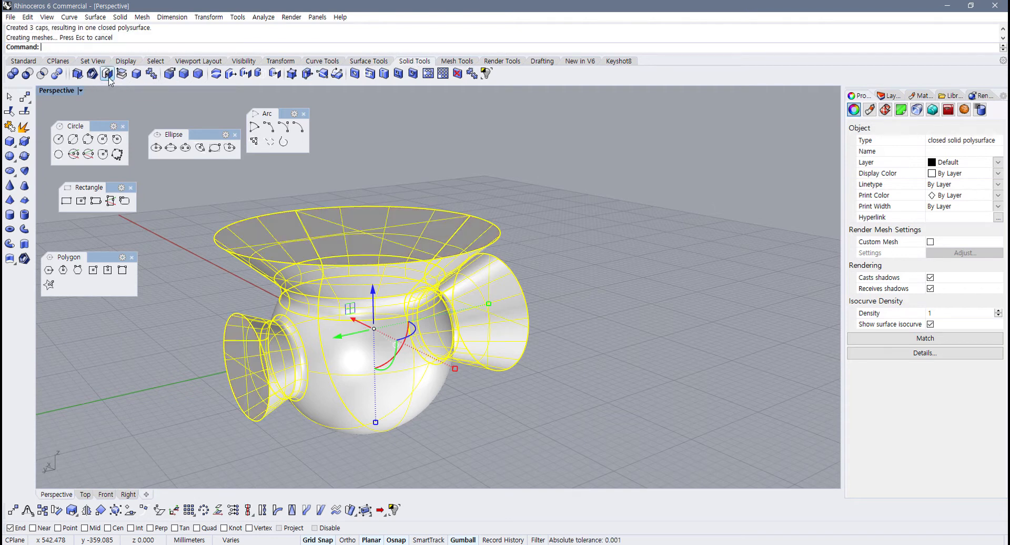
{"action": "left_click", "coordinate": [533, 238]}
{"action": "right_click_drag", "start_coordinate": [360, 256], "coordinate": [387, 247]}
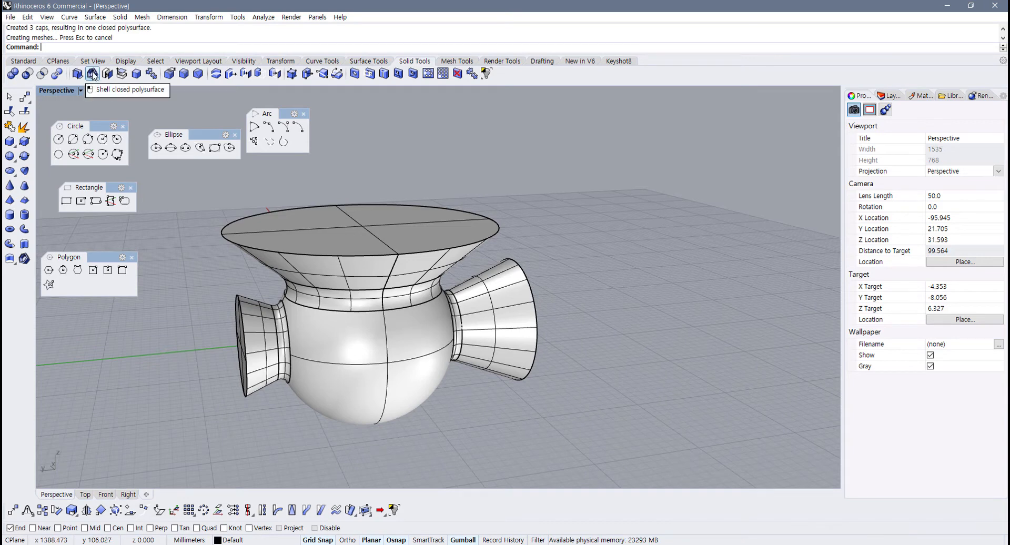
{"action": "left_click", "coordinate": [377, 251]}
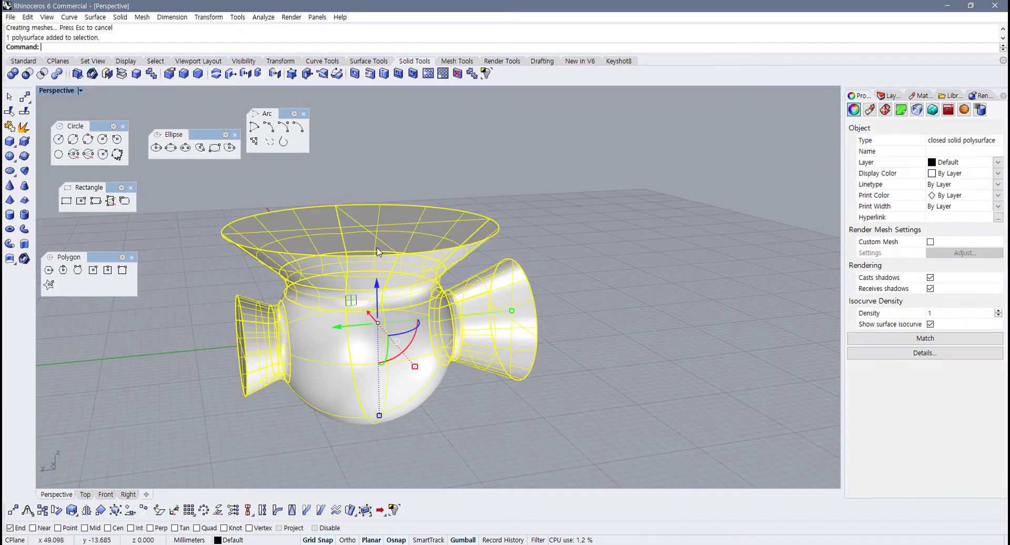
{"action": "left_click", "coordinate": [139, 103]}
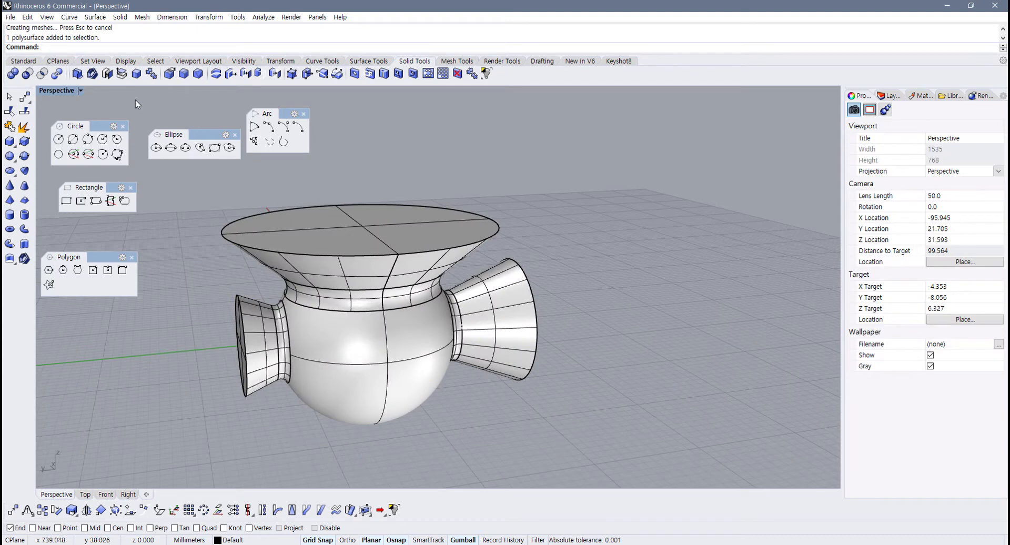
Step: Try to shell the capped body with a thickness of 1 mm, removing the upper fin's flat cap face
{"action": "left_click", "coordinate": [94, 76]}
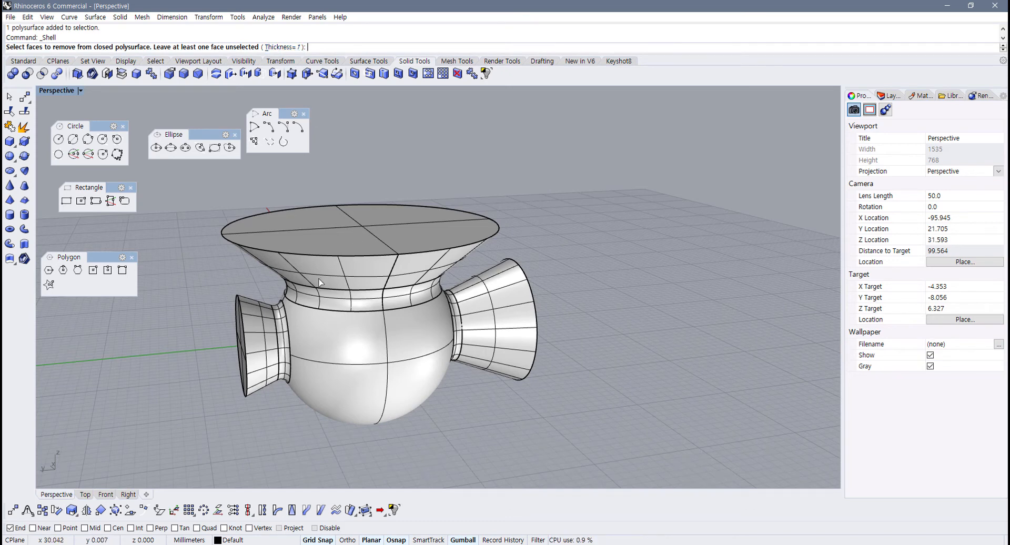
{"action": "scroll", "coordinate": [340, 256], "scroll_direction": "up", "scroll_amount": 4}
{"action": "scroll", "coordinate": [339, 256], "scroll_direction": "down", "scroll_amount": 4}
{"action": "left_click", "coordinate": [344, 255]}
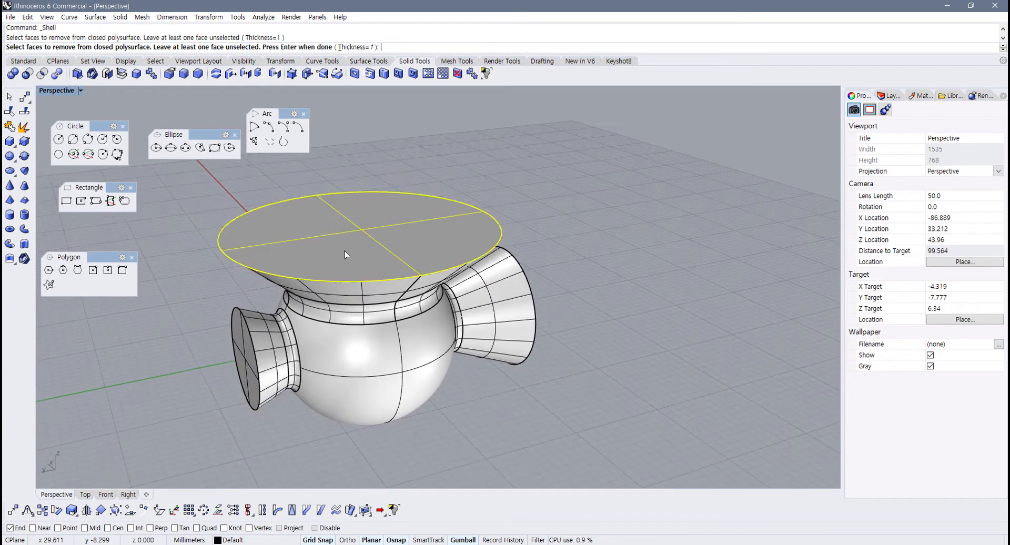
{"action": "key", "text": "Return"}
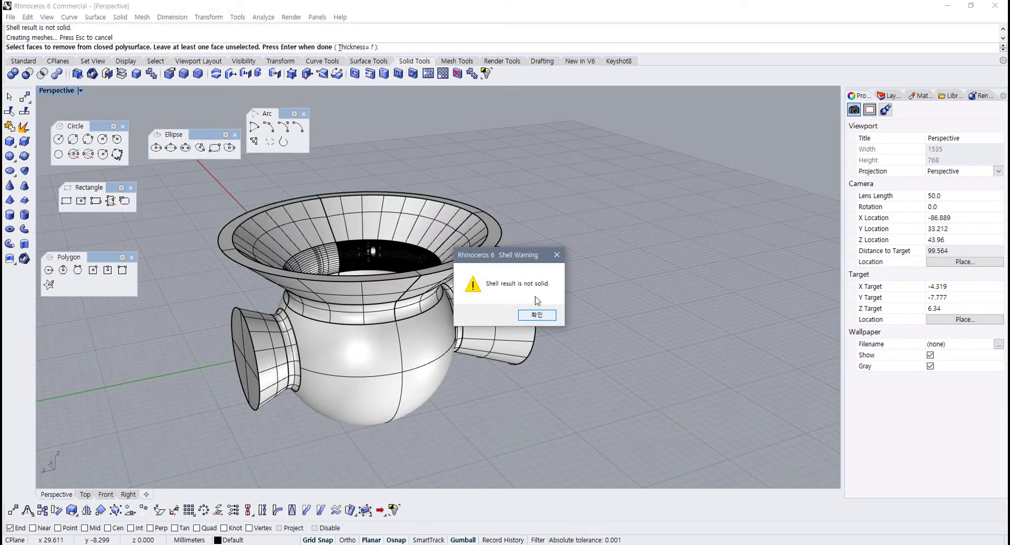
Step: Dismiss the shell warning and undo the 1 mm shell
{"action": "left_click_drag", "start_coordinate": [506, 255], "coordinate": [563, 241]}
{"action": "left_click", "coordinate": [389, 316]}
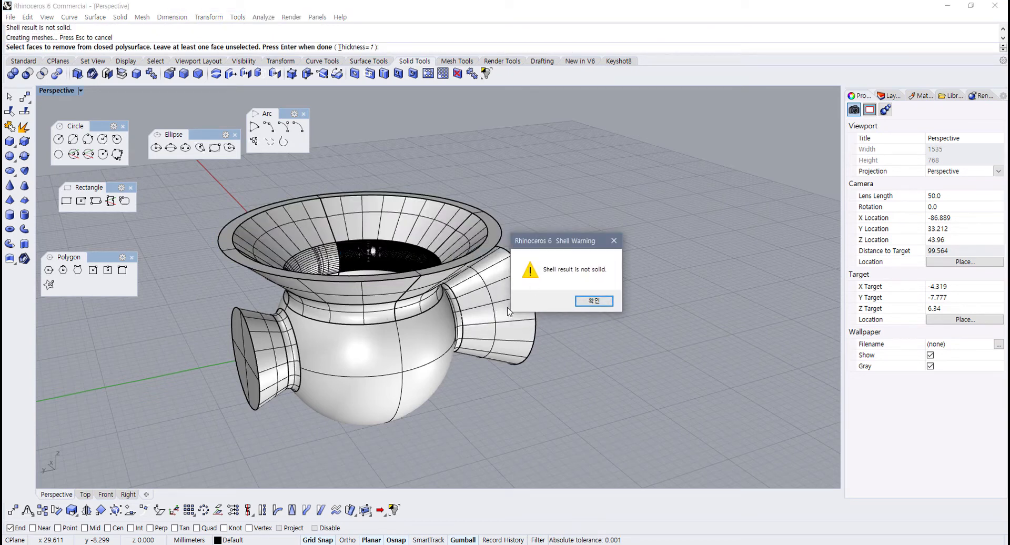
{"action": "left_click", "coordinate": [595, 306]}
{"action": "mouse_move", "coordinate": [379, 211]}
{"action": "right_mouse_down"}
{"action": "mouse_move", "coordinate": [307, 263]}
{"action": "mouse_move", "coordinate": [250, 226]}
{"action": "mouse_move", "coordinate": [299, 209]}
{"action": "mouse_move", "coordinate": [382, 202]}
{"action": "right_mouse_up"}
{"action": "scroll", "coordinate": [305, 242], "scroll_direction": "up", "scroll_amount": 6}
{"action": "key", "text": "ctrl+z"}
Step: Shell the capped body with a thickness of 0.3 mm, removing the flat cap faces of all three fins
{"action": "scroll", "coordinate": [191, 294], "scroll_direction": "down", "scroll_amount": 8}
{"action": "right_click_drag", "start_coordinate": [190, 297], "coordinate": [213, 252]}
{"action": "key", "text": "Return"}
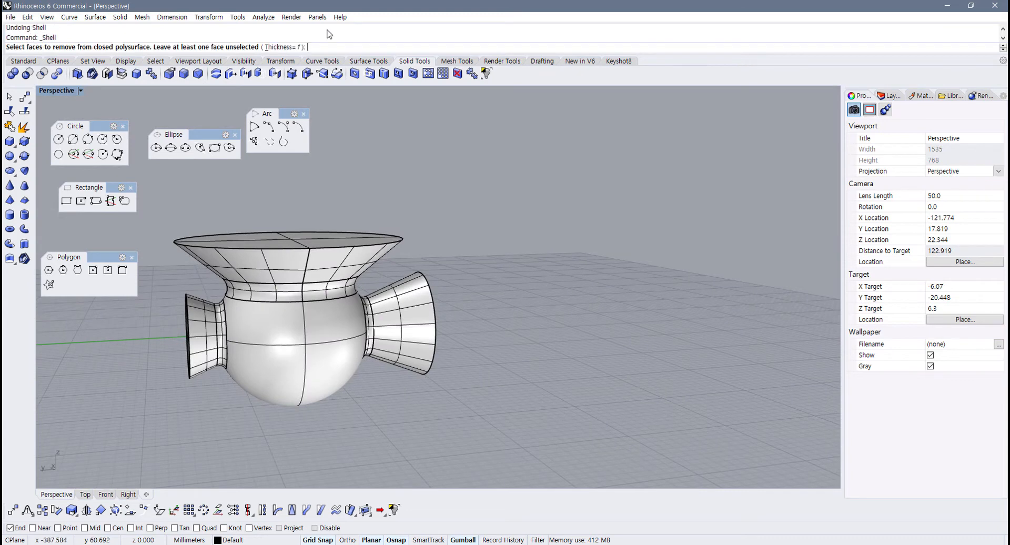
{"action": "left_click", "coordinate": [284, 48]}
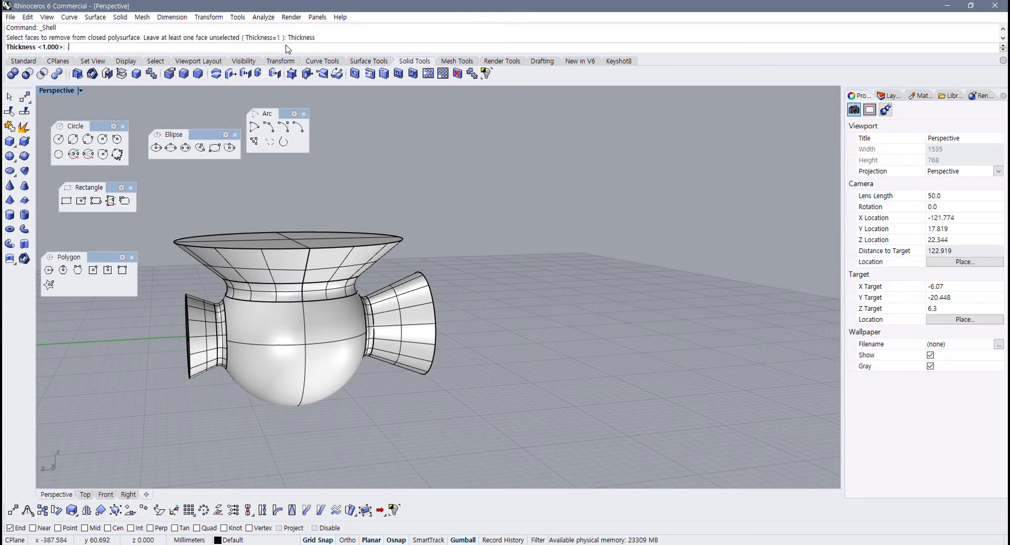
{"action": "key", "text": "Return"}
{"action": "right_click_drag", "start_coordinate": [278, 260], "coordinate": [294, 289]}
{"action": "left_click", "coordinate": [270, 276]}
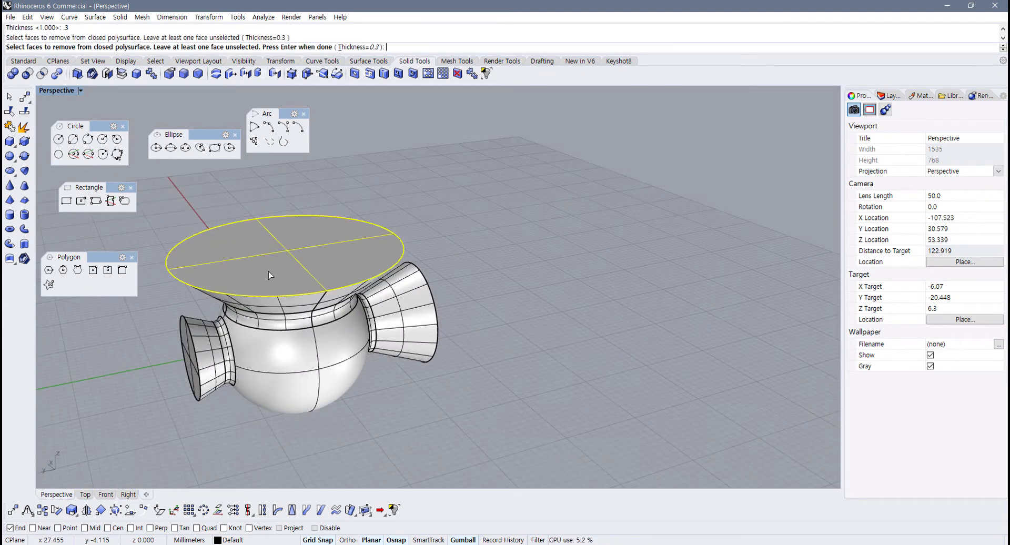
{"action": "right_click_drag", "start_coordinate": [199, 371], "coordinate": [445, 326]}
{"action": "left_click", "coordinate": [243, 333]}
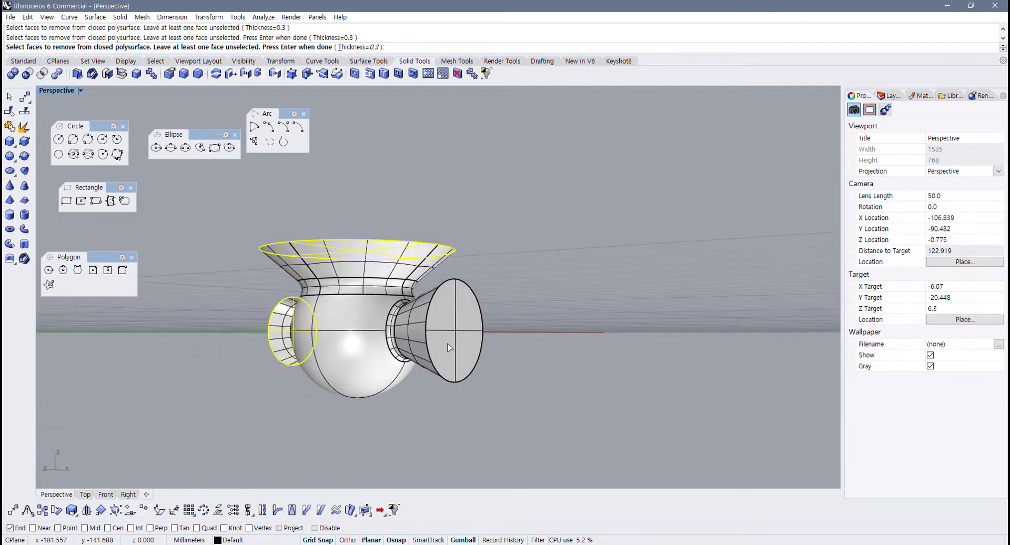
{"action": "left_click", "coordinate": [449, 330]}
{"action": "key", "text": "Return"}
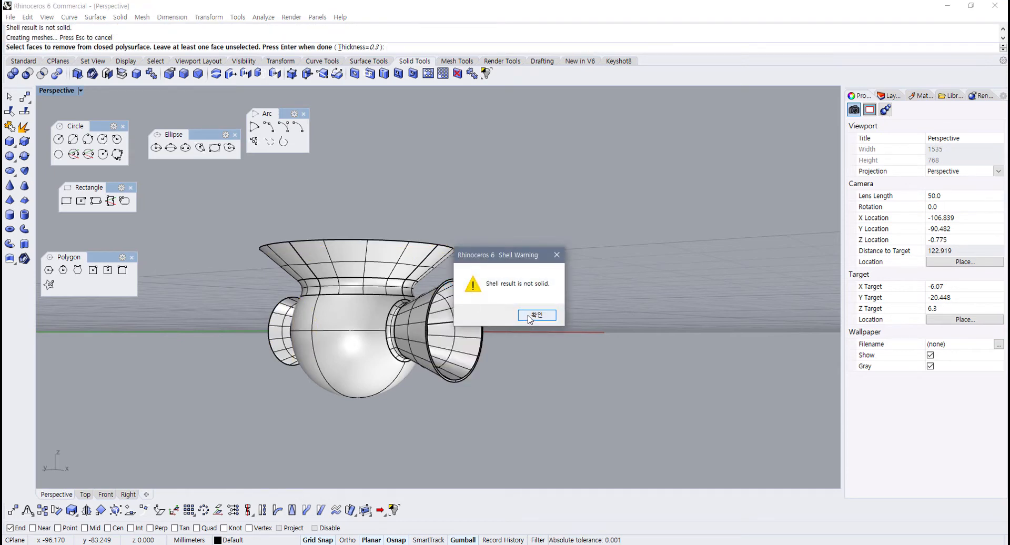
Step: Dismiss the shell warning and examine the shelled body from several angles
{"action": "left_click", "coordinate": [530, 317]}
{"action": "right_click_drag", "start_coordinate": [530, 319], "coordinate": [601, 407]}
{"action": "scroll", "coordinate": [420, 283], "scroll_direction": "up", "scroll_amount": 6}
{"action": "right_click_drag", "start_coordinate": [420, 282], "coordinate": [379, 243]}
{"action": "scroll", "coordinate": [510, 212], "scroll_direction": "down", "scroll_amount": 4}
{"action": "right_click_drag", "start_coordinate": [510, 212], "coordinate": [428, 216]}
{"action": "scroll", "coordinate": [387, 254], "scroll_direction": "down", "scroll_amount": 4}
{"action": "right_click_drag", "start_coordinate": [360, 282], "coordinate": [337, 326], "text": "shift"}
Step: Delete the shelled body and the two closed curves left in the scene
{"action": "left_click", "coordinate": [367, 369]}
{"action": "key", "text": "Delete"}
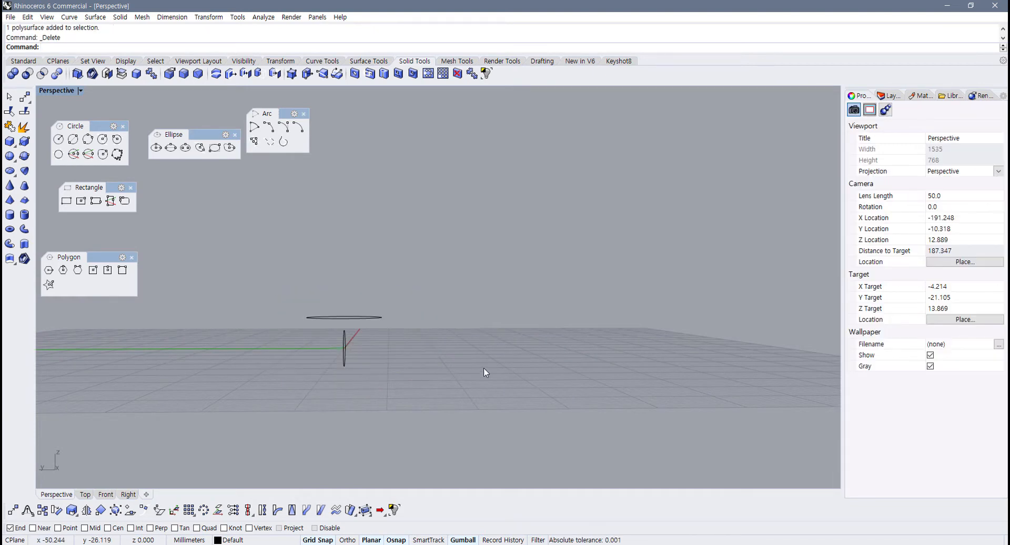
{"action": "left_click_drag", "start_coordinate": [474, 277], "coordinate": [287, 381]}
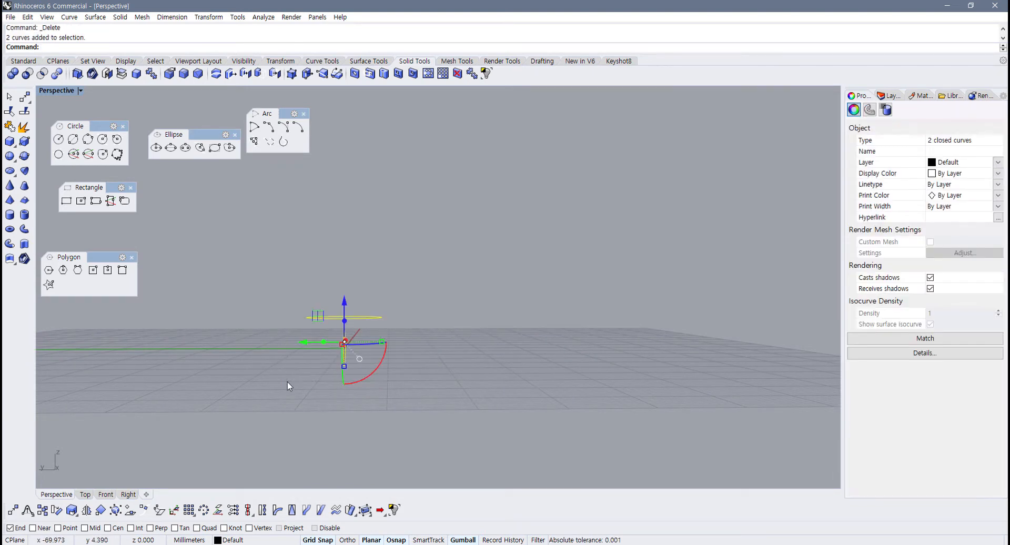
{"action": "key", "text": "Delete"}
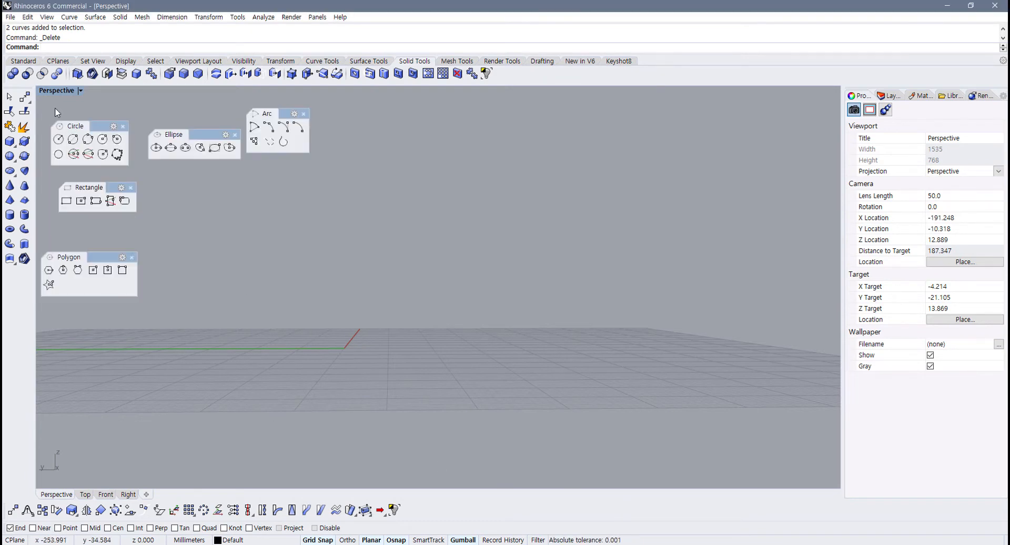
Step: Return to the four-viewport layout with default views and bring up the surface tools
{"action": "double_click", "coordinate": [55, 92]}
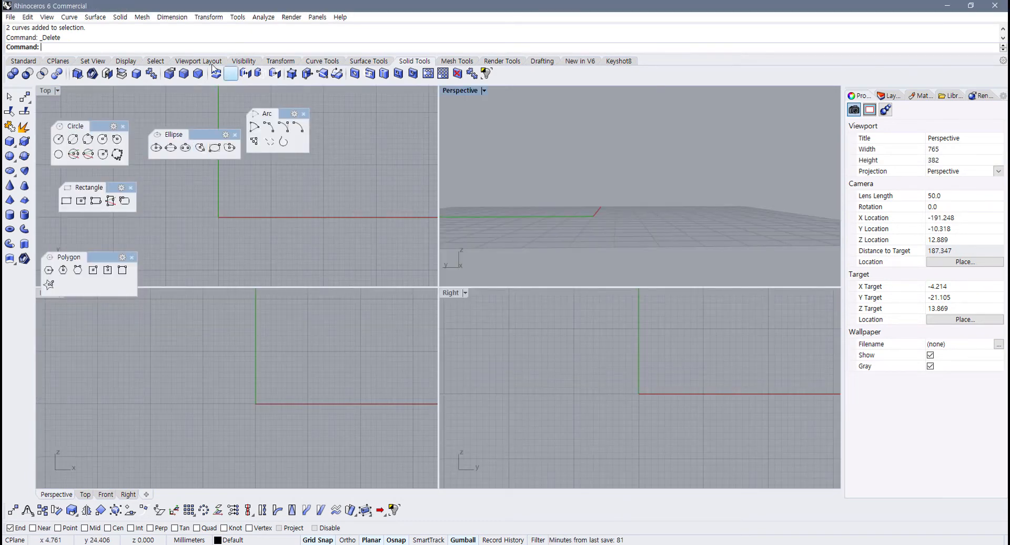
{"action": "left_click", "coordinate": [31, 62]}
{"action": "left_click", "coordinate": [247, 74]}
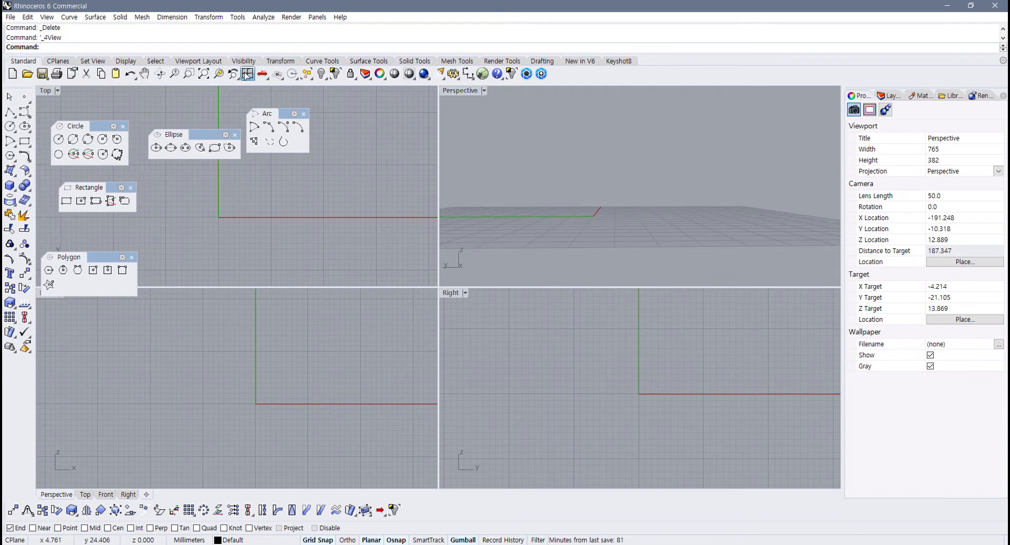
{"action": "left_click", "coordinate": [357, 62]}
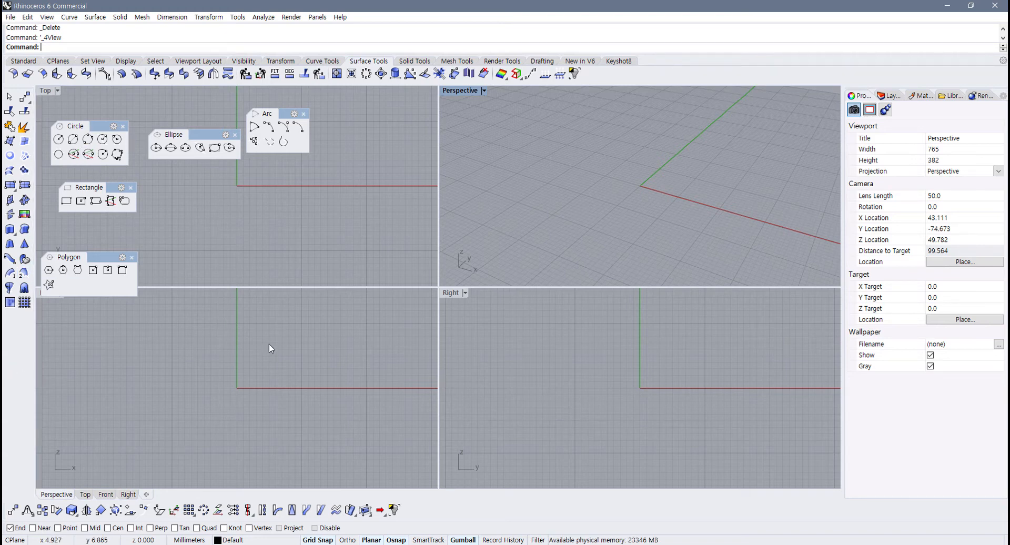
Step: Close the floating Polygon, Rectangle, Ellipse and Arc toolbars
{"action": "right_click_drag", "start_coordinate": [158, 391], "coordinate": [188, 421]}
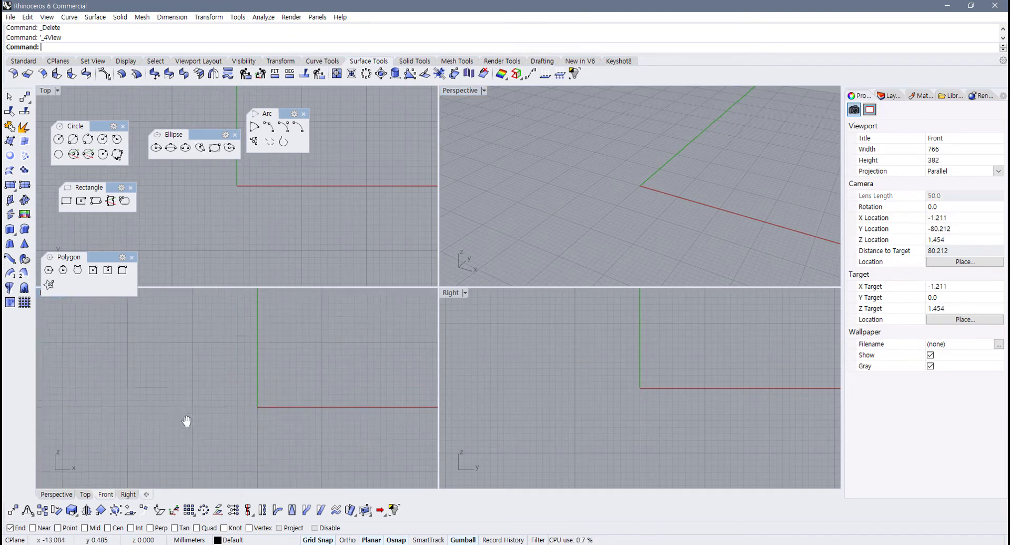
{"action": "left_click_drag", "start_coordinate": [92, 256], "coordinate": [115, 237]}
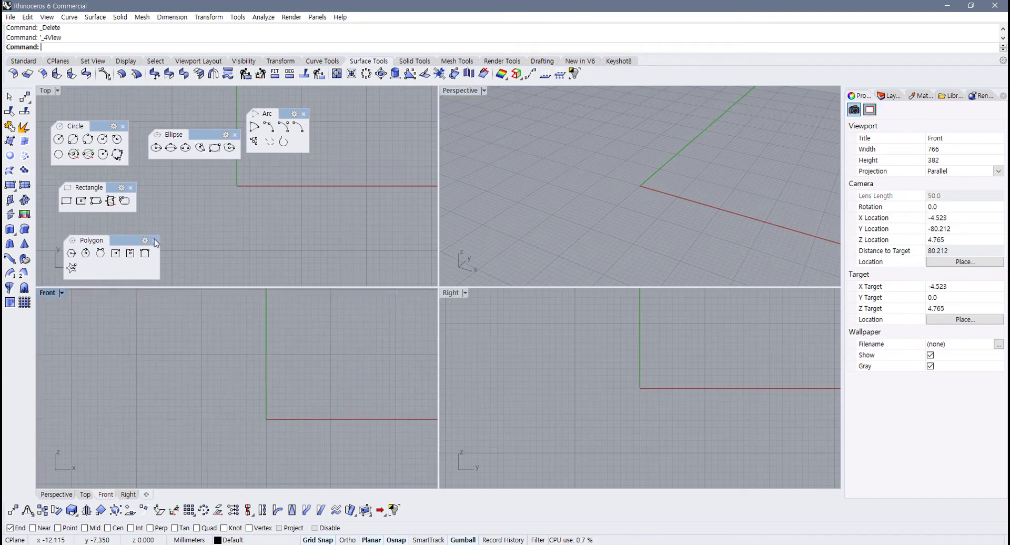
{"action": "left_click", "coordinate": [153, 241]}
{"action": "left_click", "coordinate": [130, 188]}
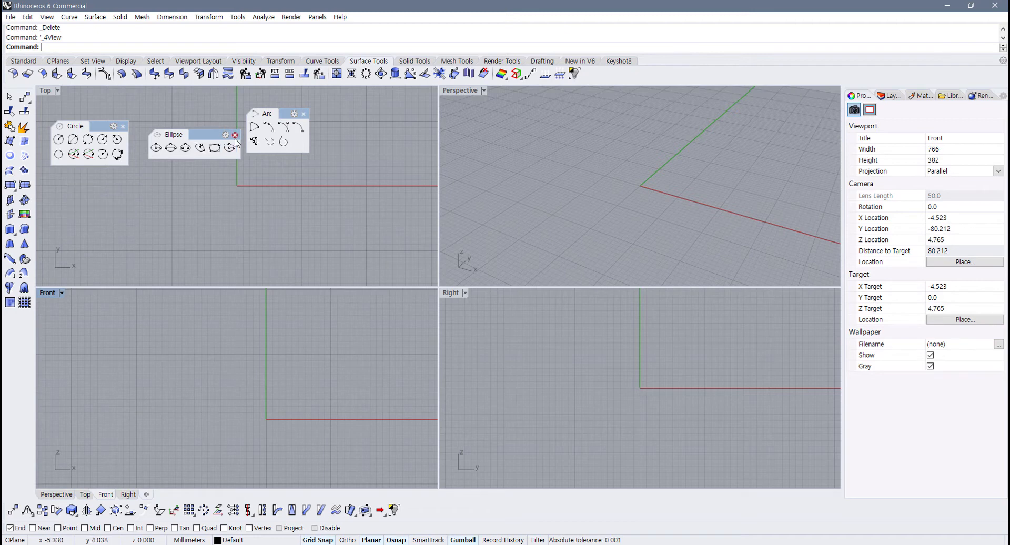
{"action": "left_click", "coordinate": [235, 135]}
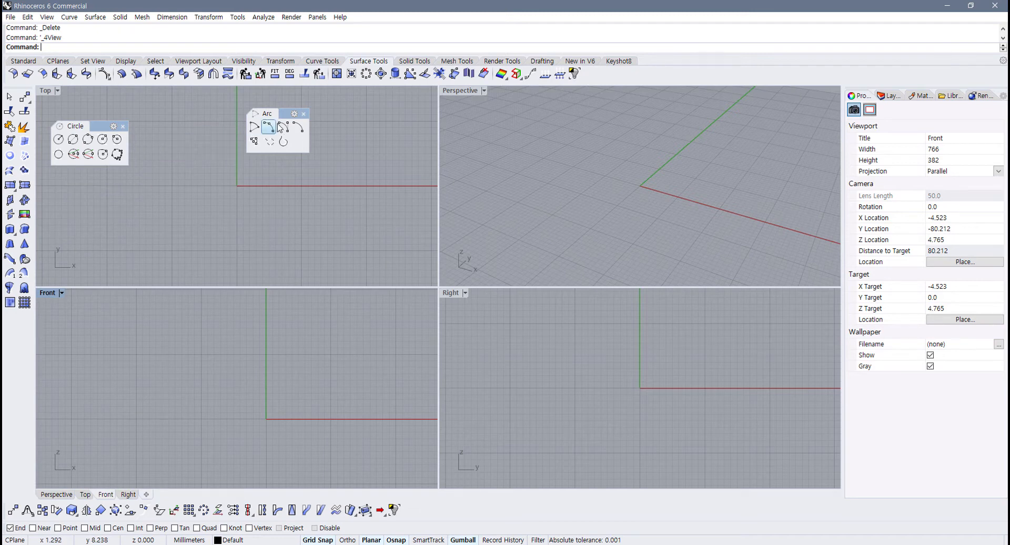
{"action": "left_click", "coordinate": [303, 113]}
Step: Maximize the Front viewport with the origin and empty grid area in view
{"action": "double_click", "coordinate": [46, 294]}
{"action": "scroll", "coordinate": [182, 361], "scroll_direction": "down", "scroll_amount": 3}
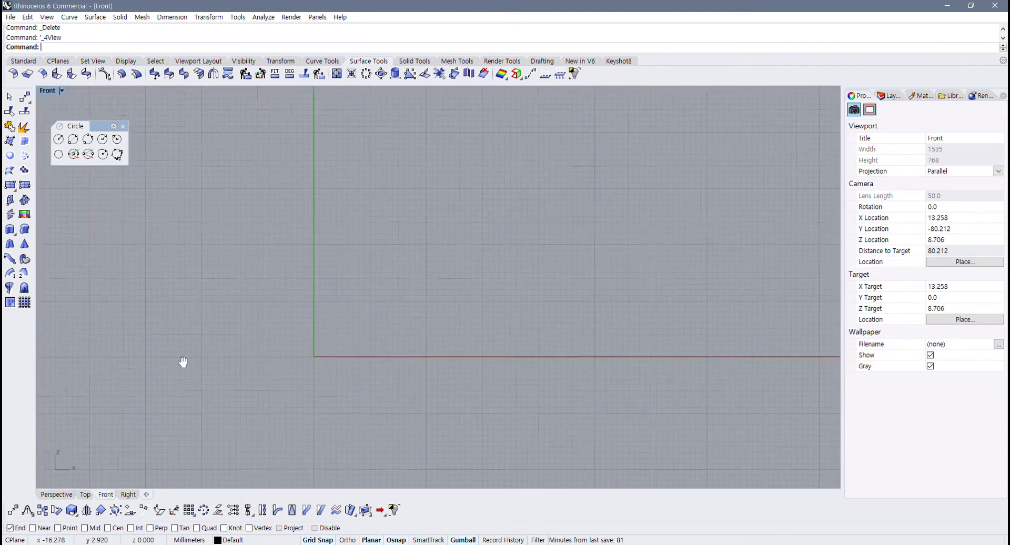
{"action": "scroll", "coordinate": [178, 354], "scroll_direction": "up", "scroll_amount": 2}
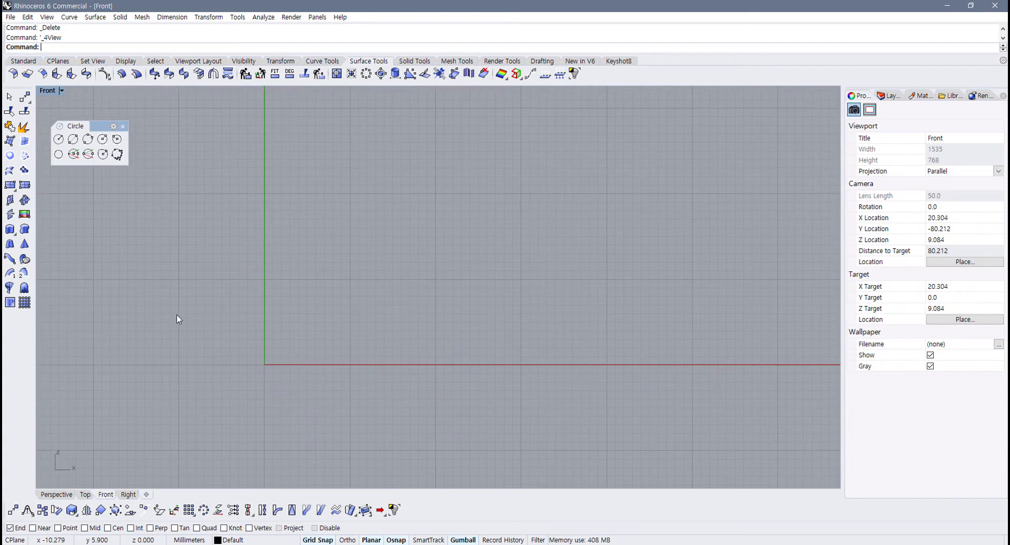
{"action": "scroll", "coordinate": [198, 319], "scroll_direction": "up", "scroll_amount": 1}
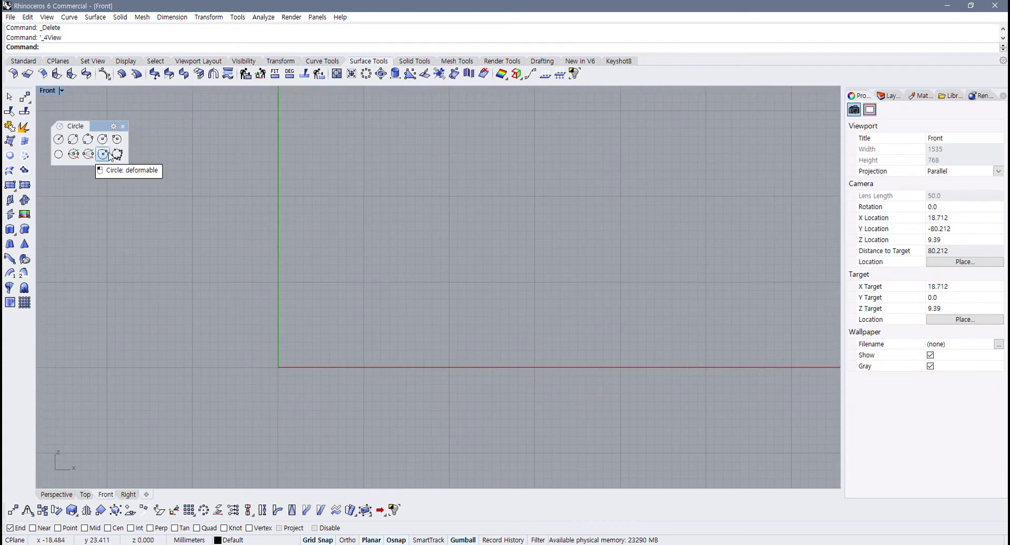
Step: Draw a degree-3 control point curve as the left half of a teardrop, from (0, 30) to (0, -10) on the vertical axis
{"action": "left_click", "coordinate": [23, 62]}
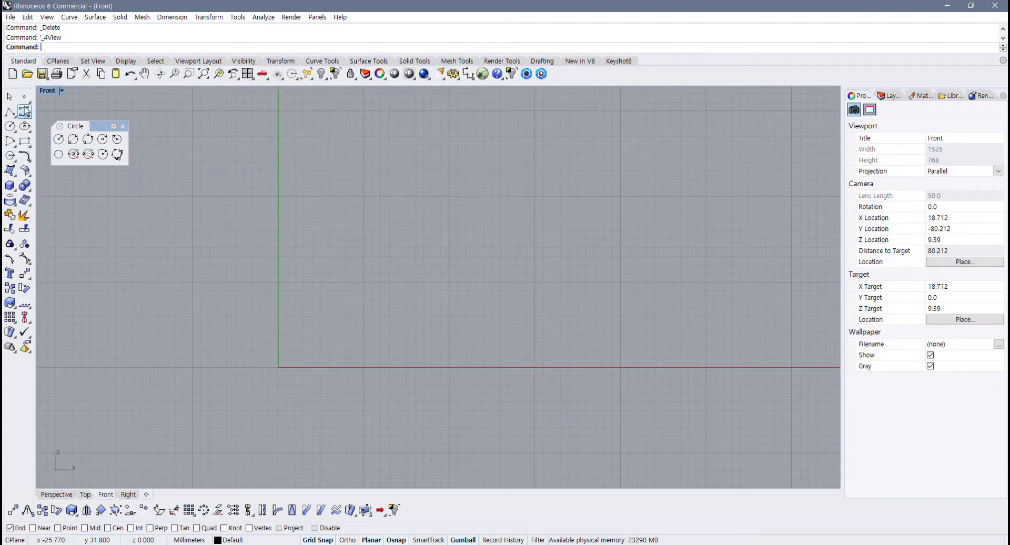
{"action": "left_click", "coordinate": [24, 110]}
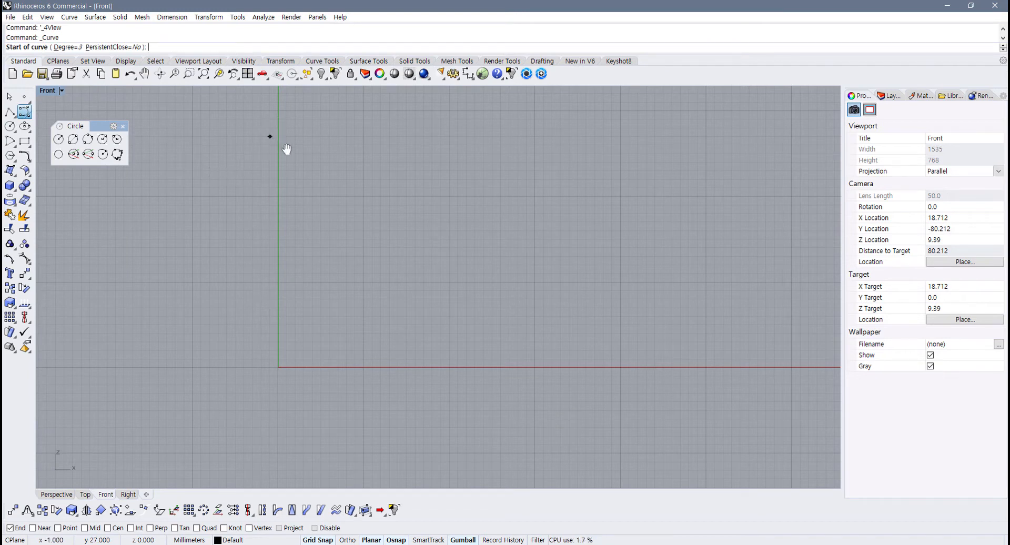
{"action": "right_click_drag", "start_coordinate": [287, 149], "coordinate": [301, 160]}
{"action": "left_click", "coordinate": [292, 122]}
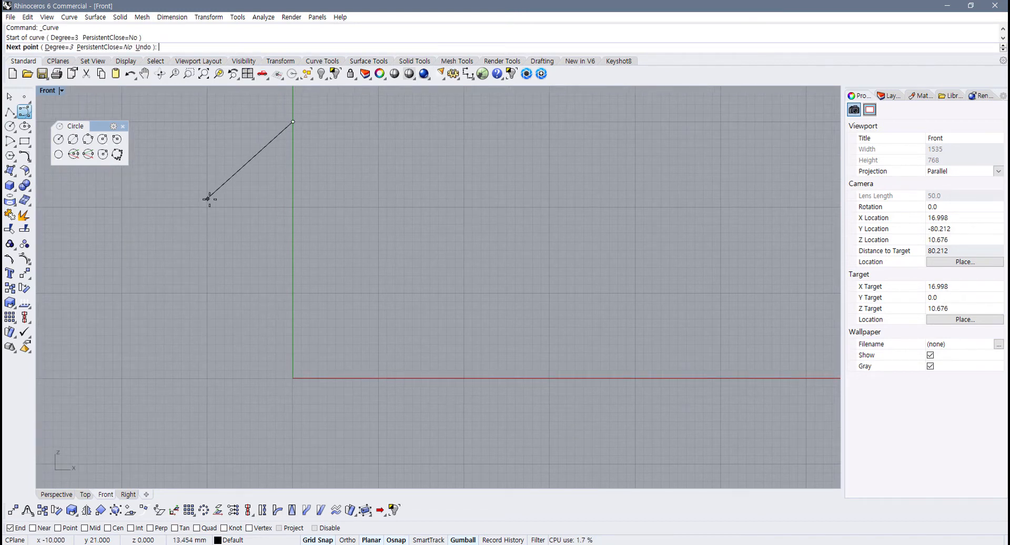
{"action": "left_click", "coordinate": [171, 222]}
{"action": "scroll", "coordinate": [171, 349], "scroll_direction": "down", "scroll_amount": 1}
{"action": "left_click", "coordinate": [172, 394]}
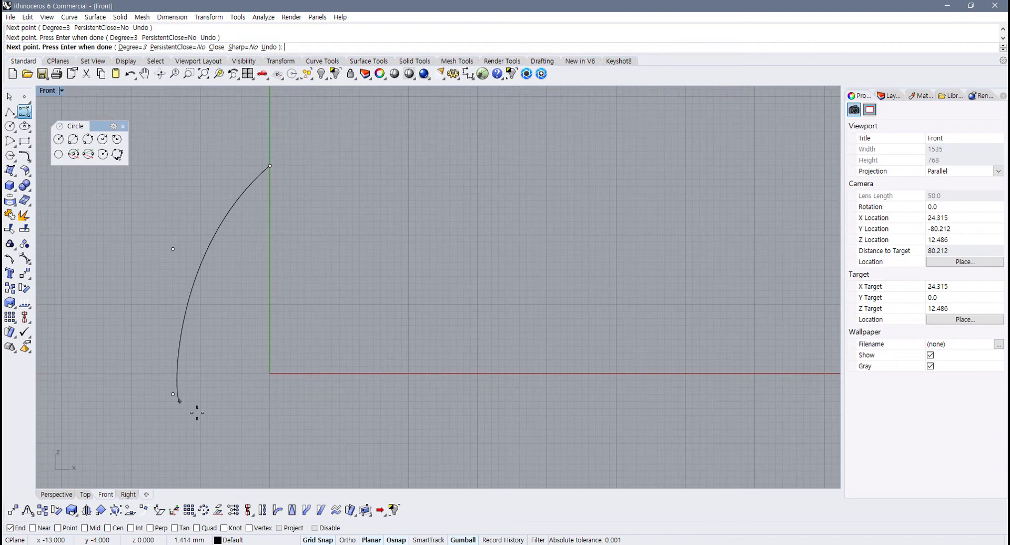
{"action": "left_click", "coordinate": [208, 442]}
{"action": "left_click", "coordinate": [270, 442]}
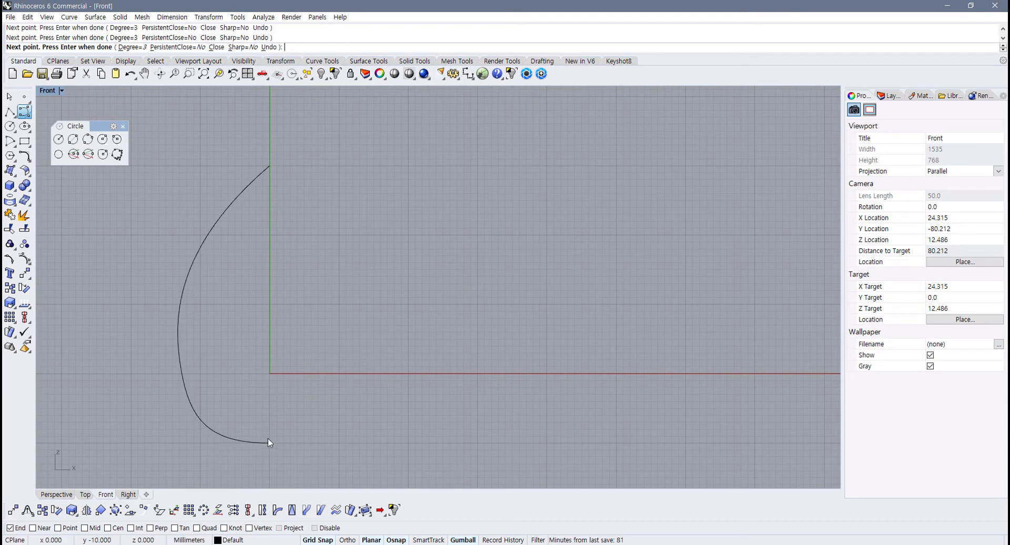
{"action": "right_click", "coordinate": [270, 442]}
Step: Mirror a copy of the half-teardrop curve across the vertical axis to complete the teardrop outline
{"action": "right_click_drag", "start_coordinate": [240, 382], "coordinate": [285, 366]}
{"action": "left_click", "coordinate": [225, 303]}
{"action": "right_click_drag", "start_coordinate": [191, 269], "coordinate": [151, 274]}
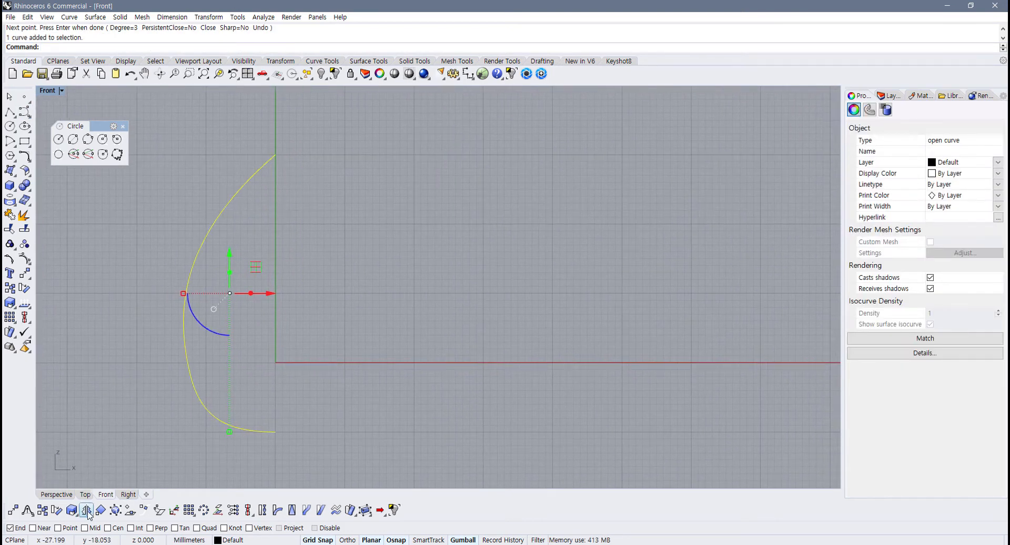
{"action": "left_click", "coordinate": [86, 509]}
{"action": "left_click", "coordinate": [276, 156]}
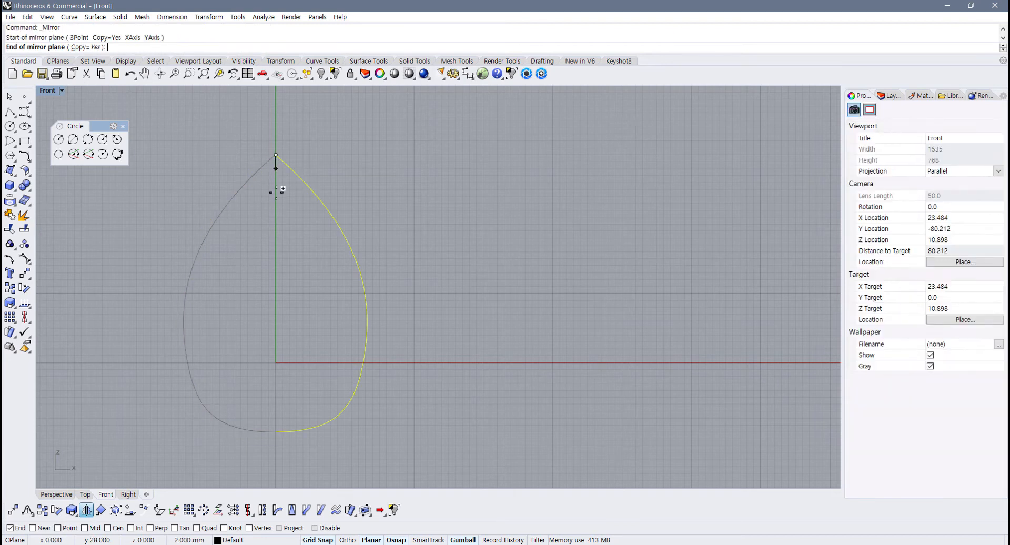
{"action": "left_click", "coordinate": [275, 210], "text": "shift"}
{"action": "right_click_drag", "start_coordinate": [293, 283], "coordinate": [261, 279]}
{"action": "left_click", "coordinate": [394, 254]}
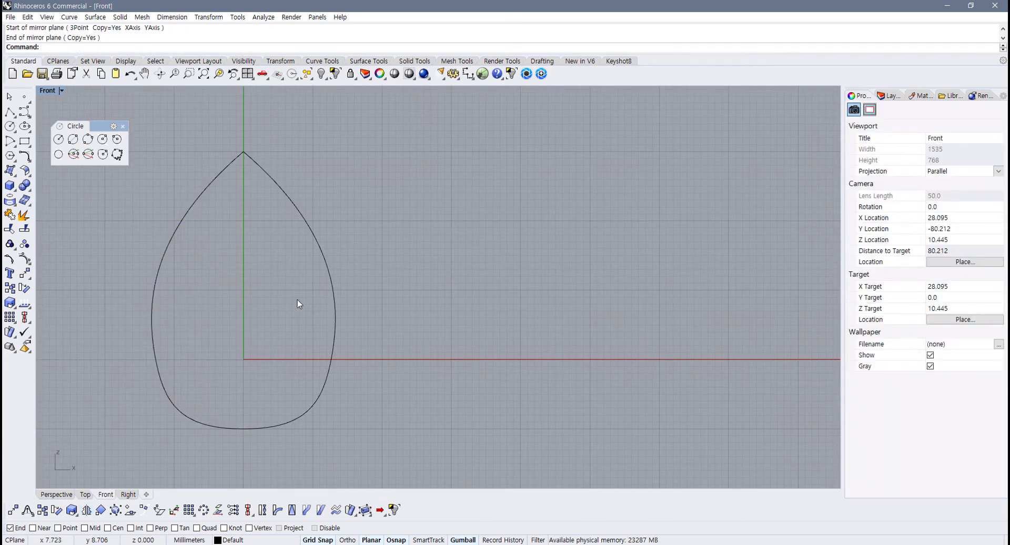
Step: Draw a three-point curve bowing left beside the teardrop, about 51 mm tall, starting at (34, 39)
{"action": "scroll", "coordinate": [296, 302], "scroll_direction": "down", "scroll_amount": 4}
{"action": "right_click_drag", "start_coordinate": [288, 311], "coordinate": [262, 314]}
{"action": "right_click_drag", "start_coordinate": [364, 221], "coordinate": [308, 235]}
{"action": "right_click", "coordinate": [330, 223]}
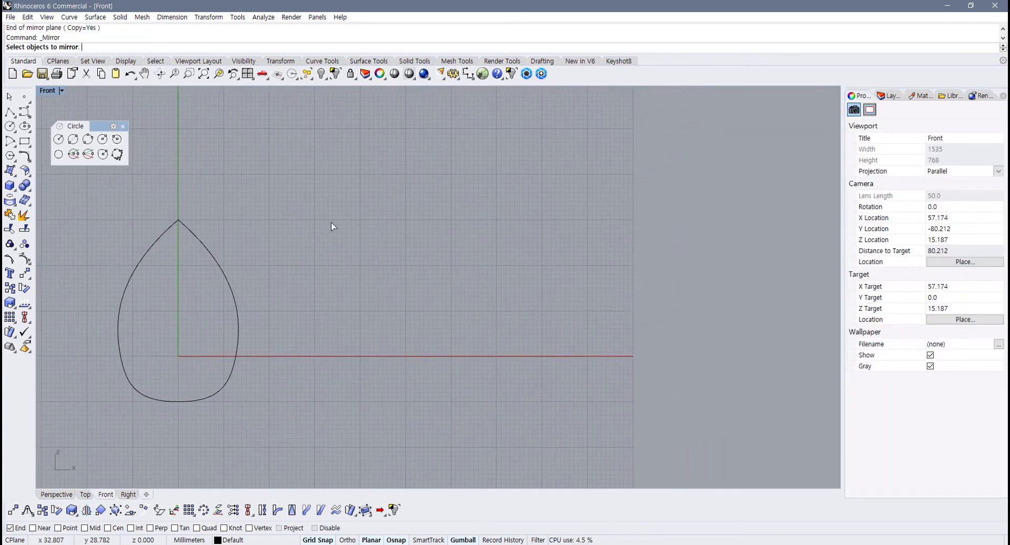
{"action": "left_click", "coordinate": [24, 111]}
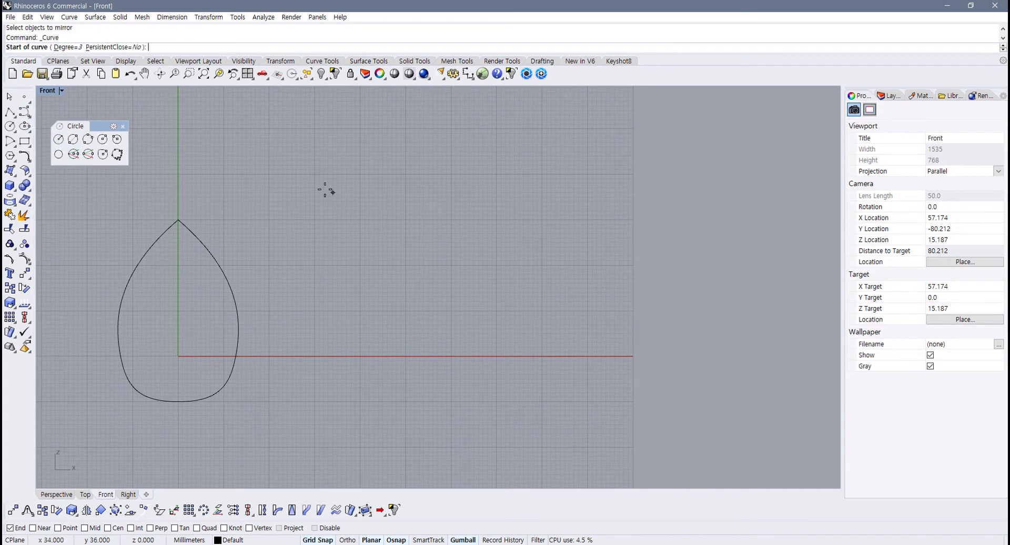
{"action": "left_click", "coordinate": [333, 179]}
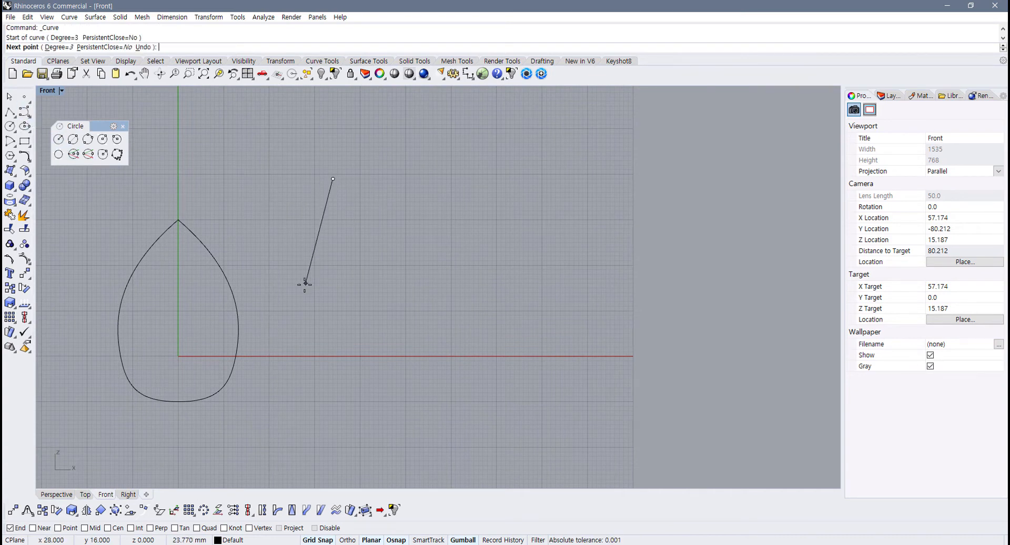
{"action": "left_click", "coordinate": [306, 283]}
{"action": "left_click", "coordinate": [329, 410]}
{"action": "right_click", "coordinate": [334, 399]}
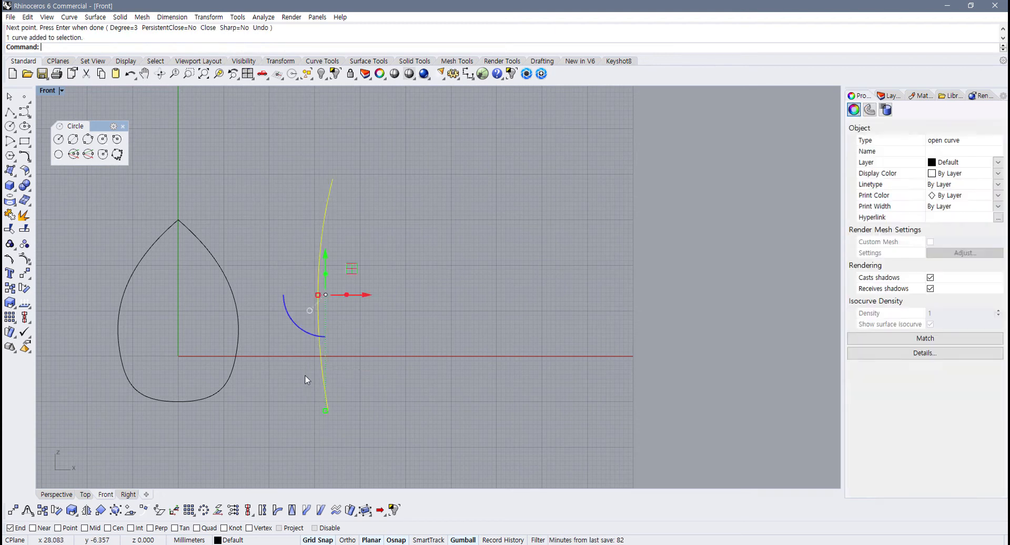
Step: Mirror a copy of the bowed curve about a vertical line at x = 40, forming a separated pair
{"action": "left_click", "coordinate": [86, 509]}
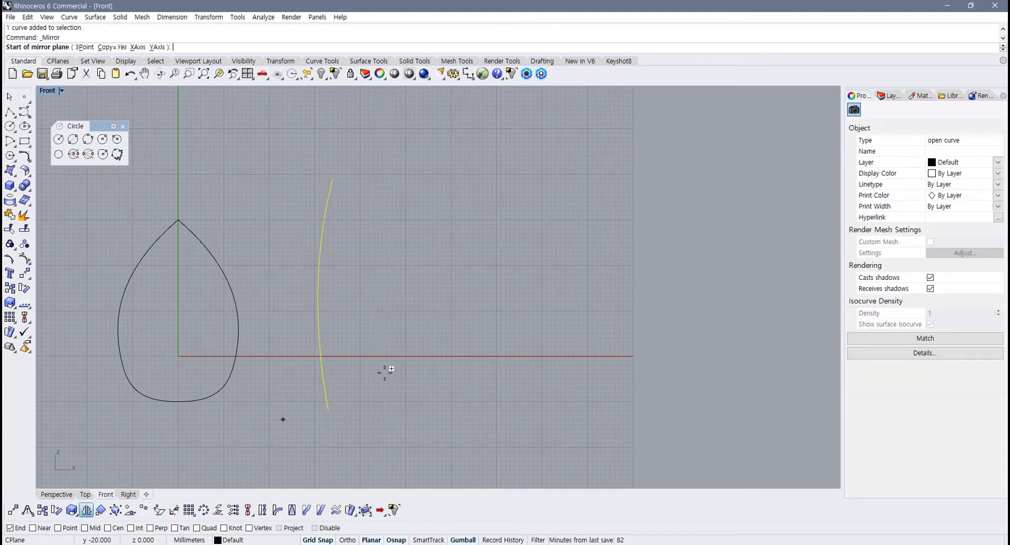
{"action": "left_click", "coordinate": [360, 356]}
{"action": "left_click", "coordinate": [361, 293]}
{"action": "left_click", "coordinate": [455, 286]}
{"action": "right_click_drag", "start_coordinate": [431, 298], "coordinate": [381, 306]}
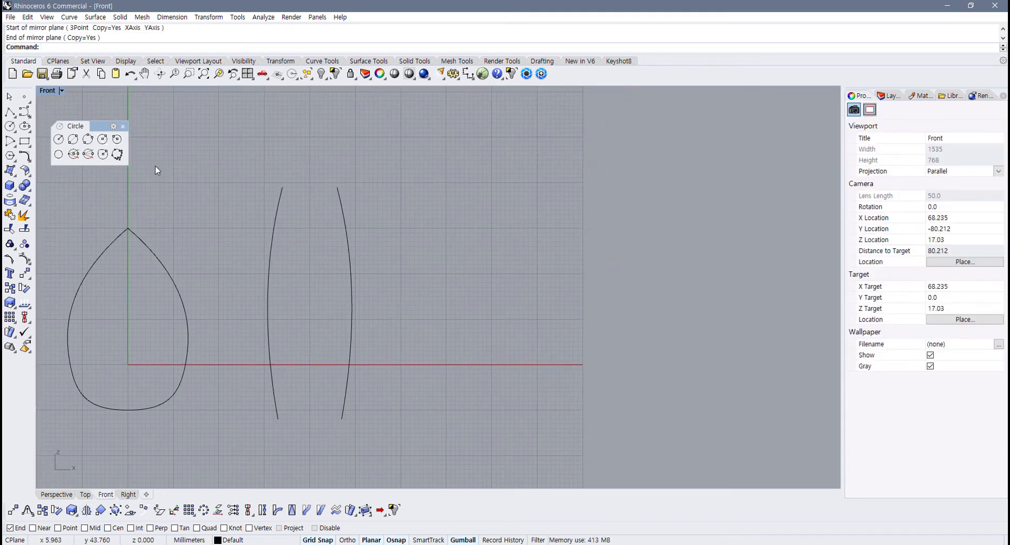
Step: Draw a three-point curve bowing left beside the separated pair, from (70, 40) down to (63, -20)
{"action": "left_click", "coordinate": [25, 111]}
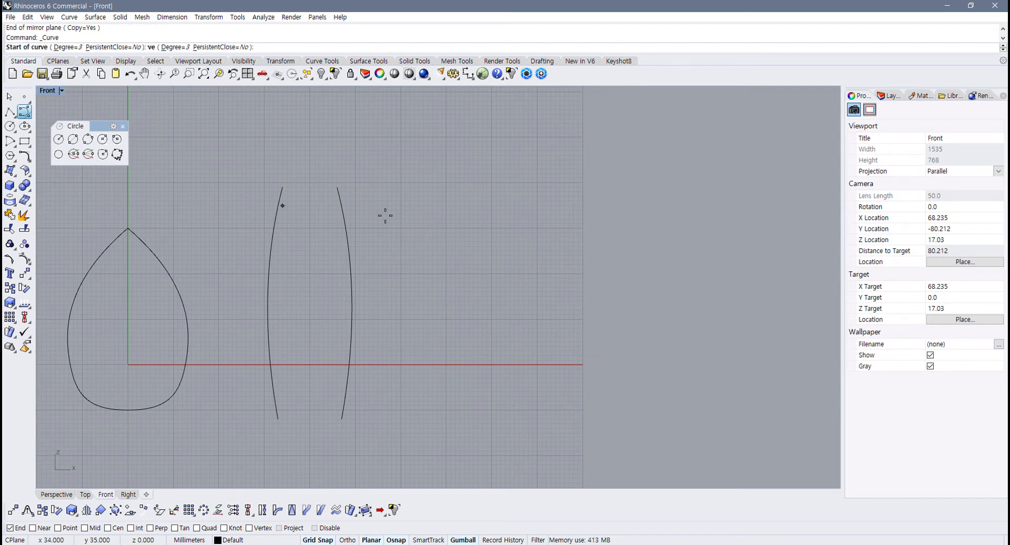
{"action": "left_click", "coordinate": [446, 182]}
{"action": "left_click", "coordinate": [406, 264]}
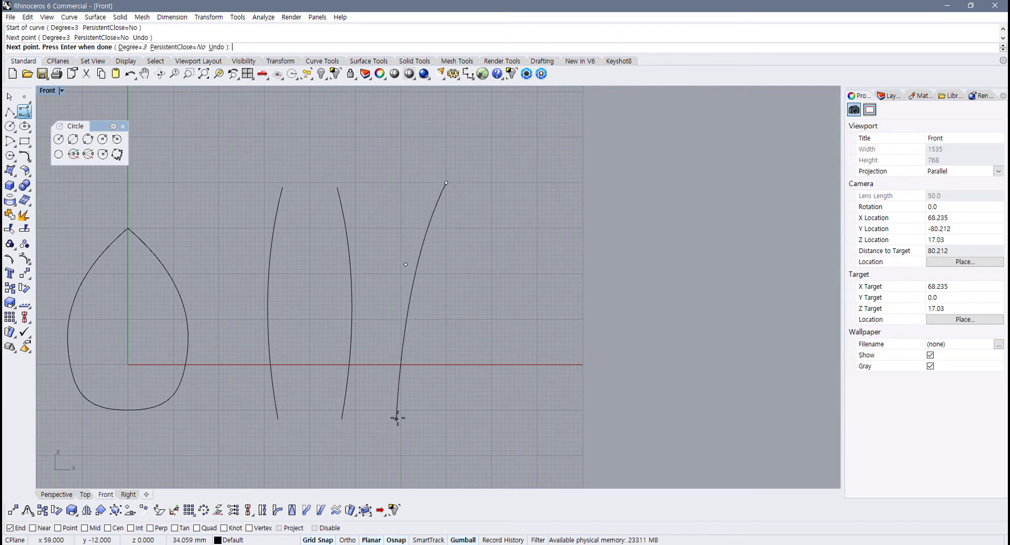
{"action": "left_click", "coordinate": [414, 456]}
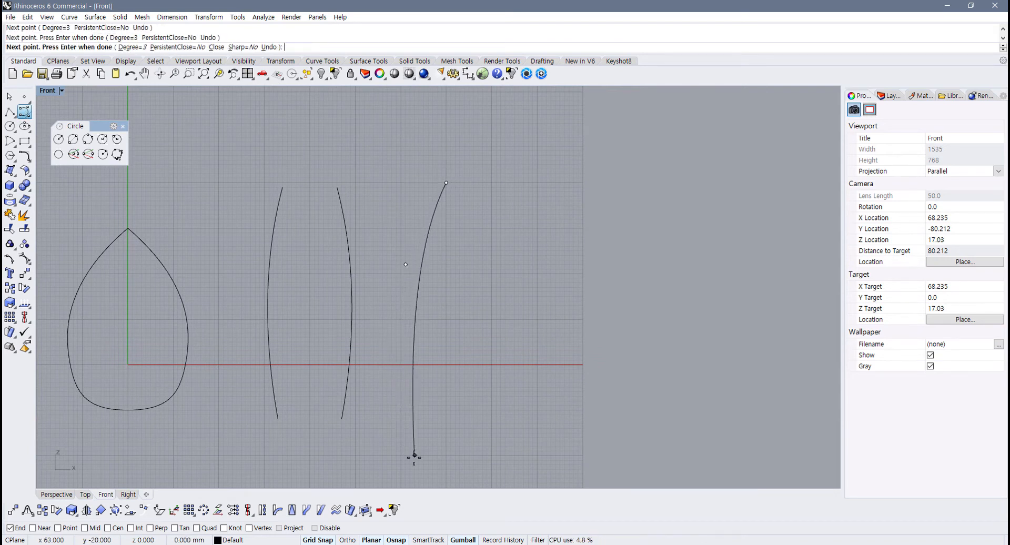
{"action": "right_click", "coordinate": [414, 456]}
{"action": "right_click_drag", "start_coordinate": [443, 318], "coordinate": [369, 279]}
{"action": "right_click", "coordinate": [369, 278]}
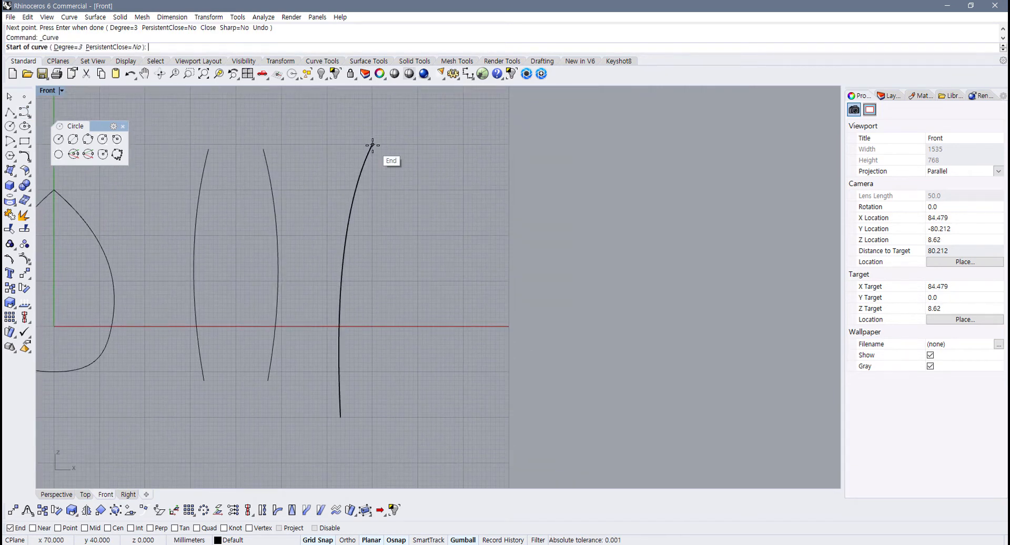
{"action": "key", "text": "Escape"}
Step: Mirror a copy of the tall curve about a vertical line through its upper endpoint, forming a pointed arch
{"action": "left_click", "coordinate": [344, 189]}
{"action": "left_click", "coordinate": [86, 510]}
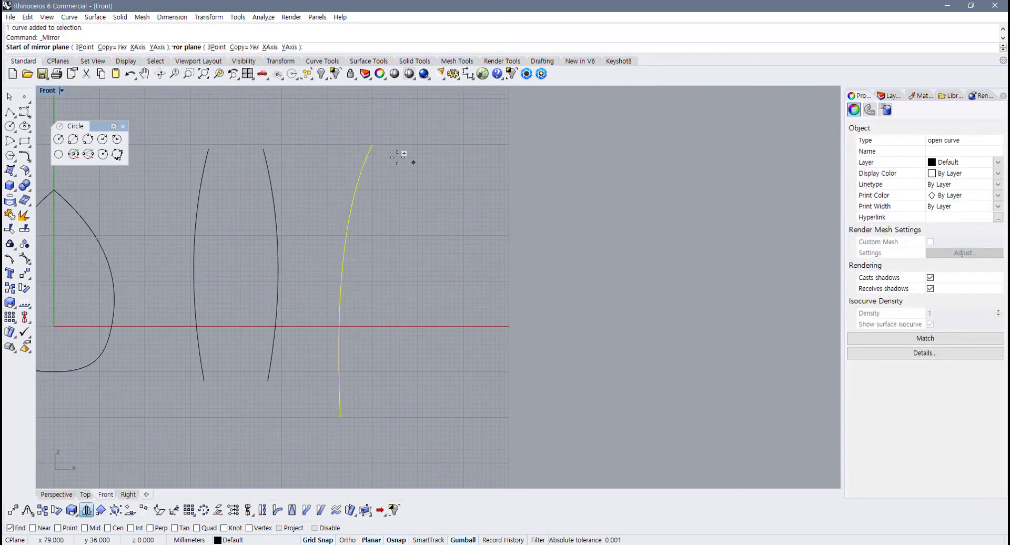
{"action": "left_click", "coordinate": [372, 144]}
{"action": "left_click", "coordinate": [373, 236]}
{"action": "key", "text": "Escape"}
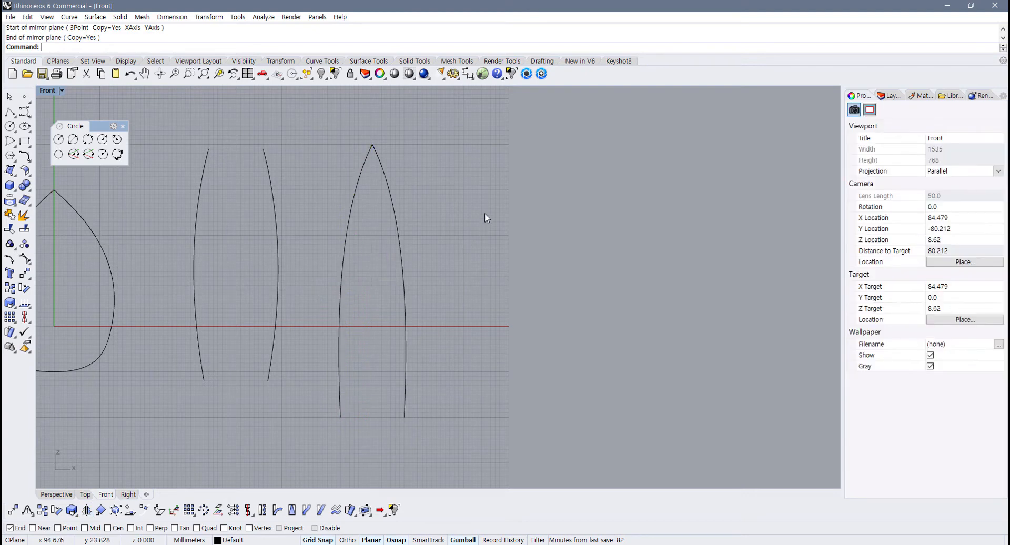
Step: Draw a four-point curve bowing left on the empty side of the teardrop, starting at (-62, 40) and ending at (-74, -21)
{"action": "right_click", "coordinate": [493, 159]}
{"action": "right_click_drag", "start_coordinate": [365, 179], "coordinate": [668, 190]}
{"action": "scroll", "coordinate": [500, 240], "scroll_direction": "down", "scroll_amount": 4}
{"action": "right_click_drag", "start_coordinate": [525, 253], "coordinate": [562, 263]}
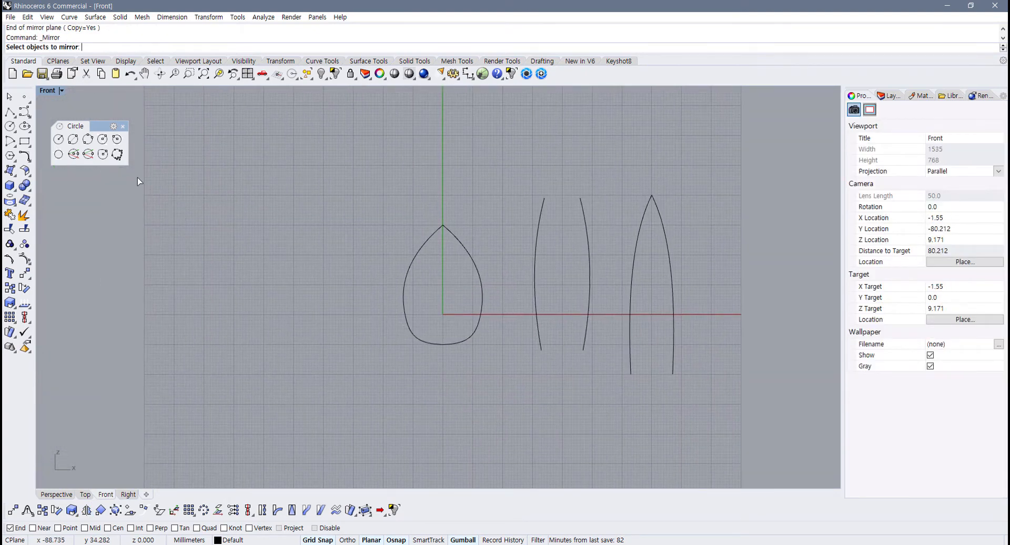
{"action": "left_click", "coordinate": [25, 111]}
{"action": "scroll", "coordinate": [356, 223], "scroll_direction": "up", "scroll_amount": 2}
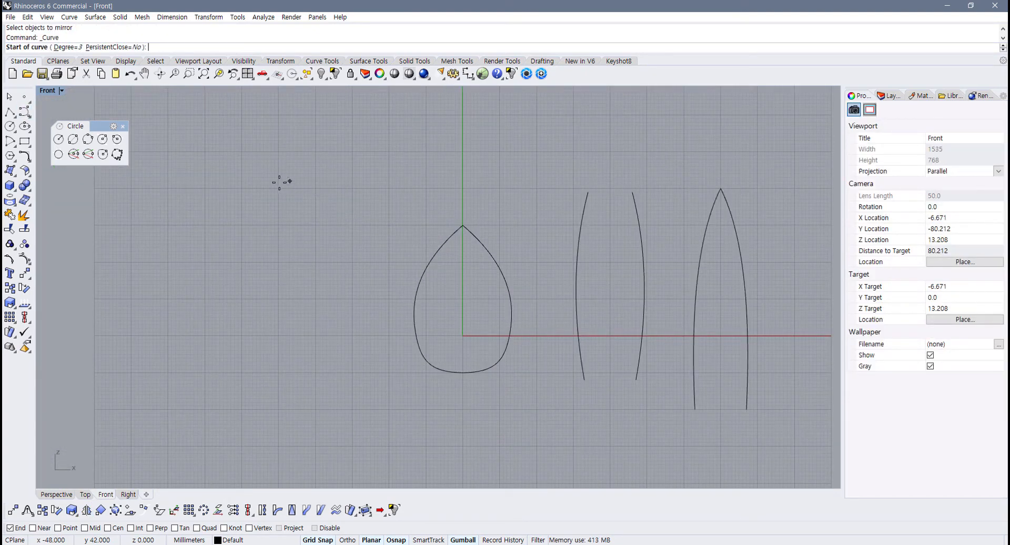
{"action": "left_click", "coordinate": [235, 187]}
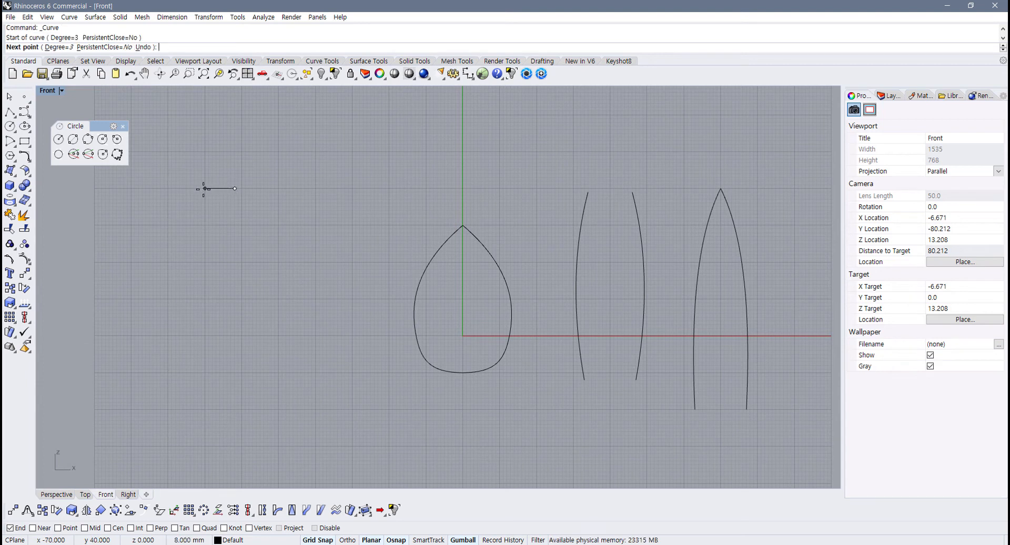
{"action": "left_click", "coordinate": [180, 188]}
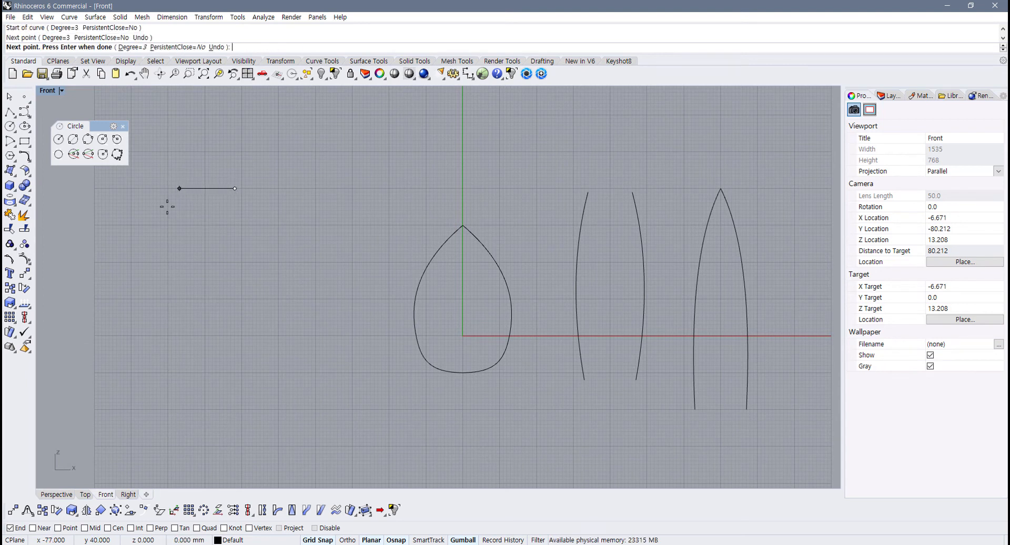
{"action": "left_click", "coordinate": [165, 276]}
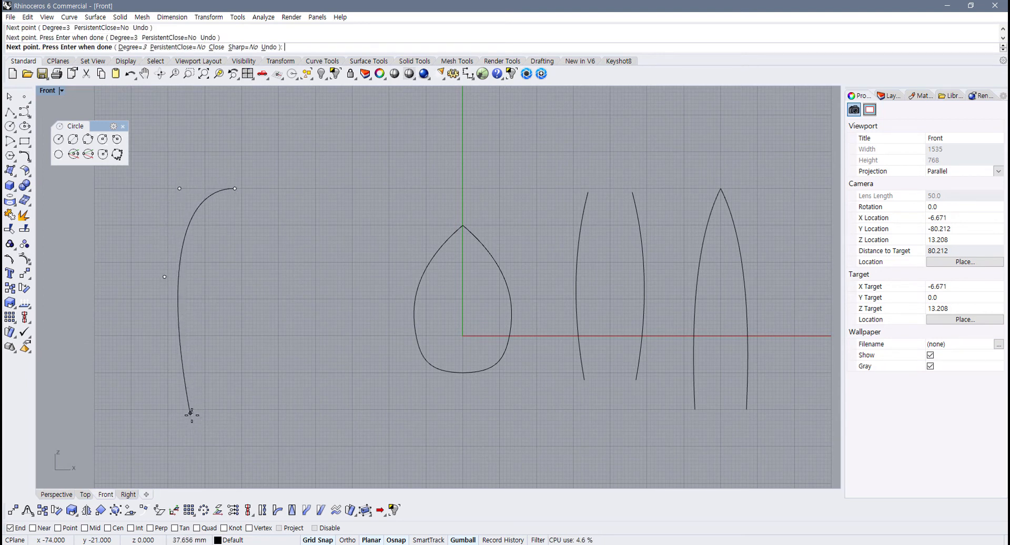
{"action": "left_click", "coordinate": [190, 412]}
{"action": "key", "text": "Return"}
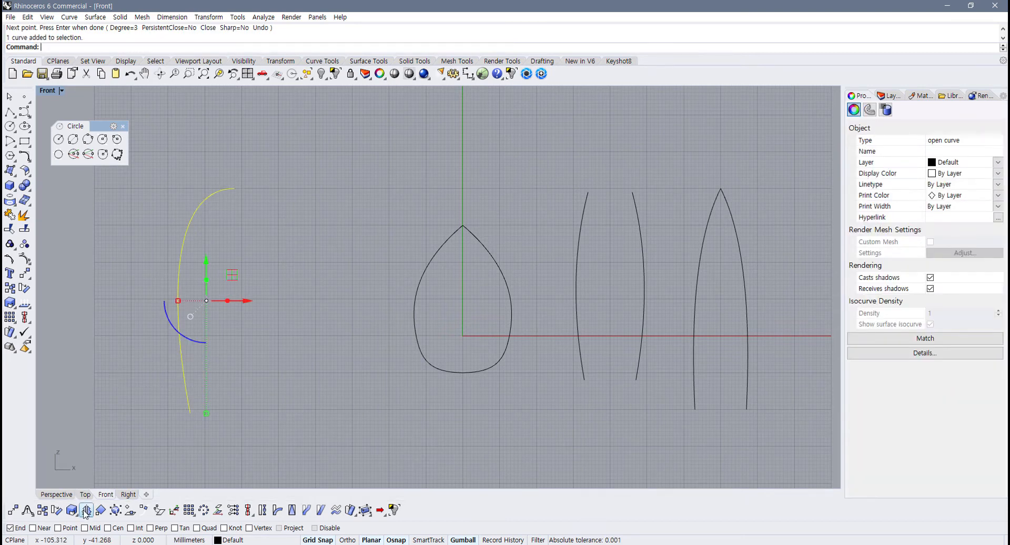
Step: Mirror a copy of the new curve about a vertical line through its upper endpoint at x = -62, forming a rounded arch
{"action": "left_click", "coordinate": [86, 510]}
{"action": "left_click", "coordinate": [235, 188]}
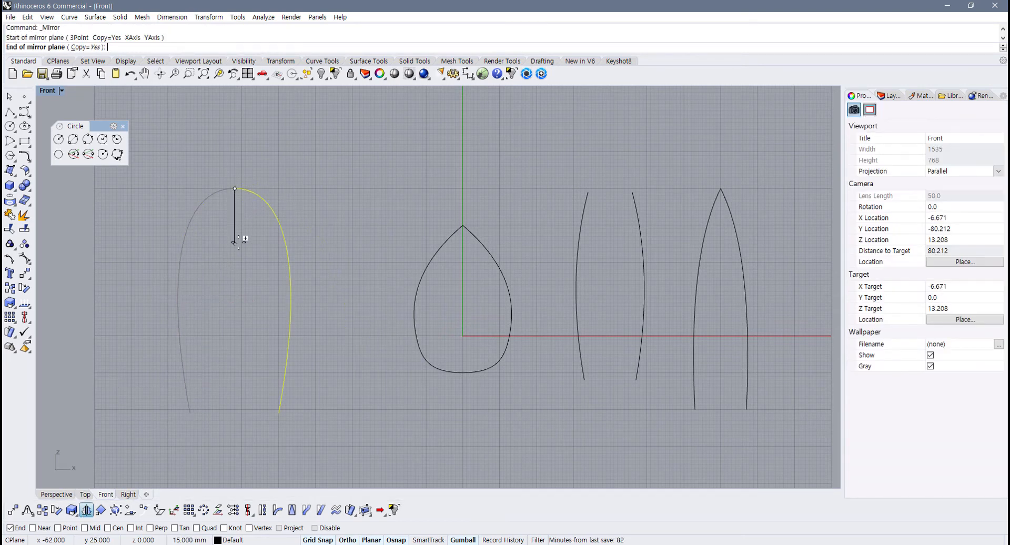
{"action": "left_click", "coordinate": [235, 243]}
{"action": "key", "text": "Escape"}
{"action": "scroll", "coordinate": [275, 314], "scroll_direction": "down", "scroll_amount": 3}
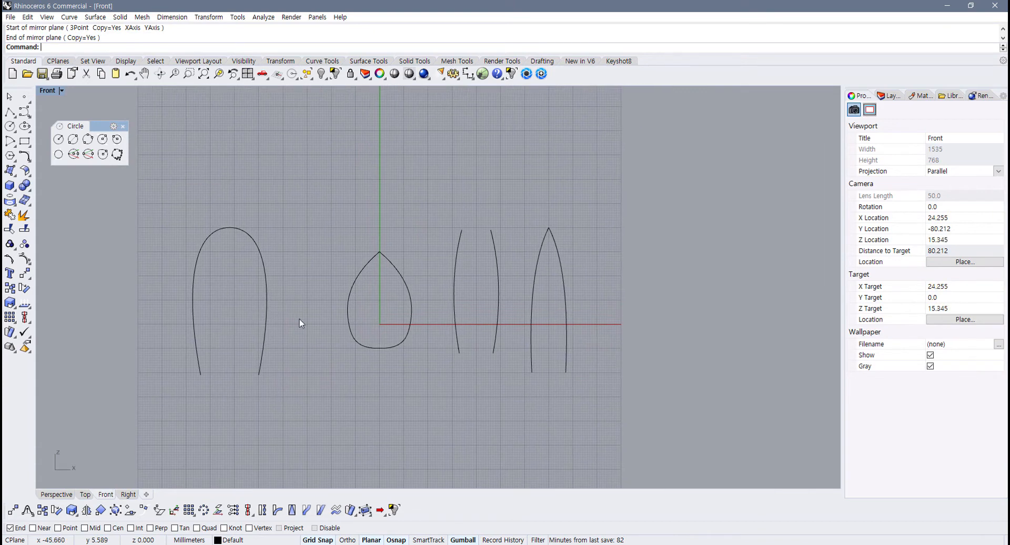
Step: Select both halves of the rounded arch and move them horizontally closer to the teardrop
{"action": "left_click", "coordinate": [365, 343]}
{"action": "left_click", "coordinate": [404, 343]}
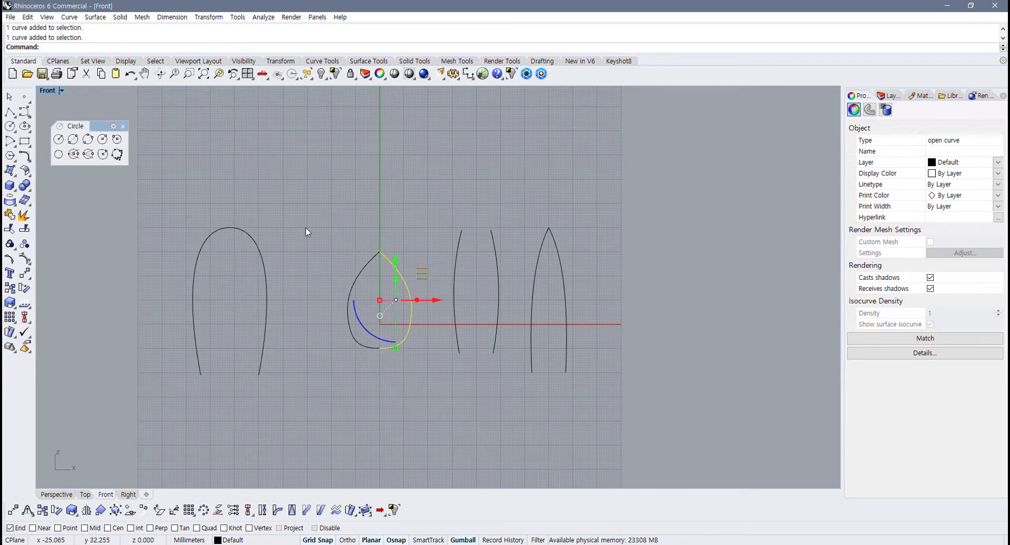
{"action": "left_click_drag", "start_coordinate": [307, 232], "coordinate": [190, 338]}
{"action": "left_click_drag", "start_coordinate": [266, 301], "coordinate": [338, 301]}
{"action": "left_click", "coordinate": [351, 376]}
{"action": "right_click_drag", "start_coordinate": [301, 356], "coordinate": [367, 363]}
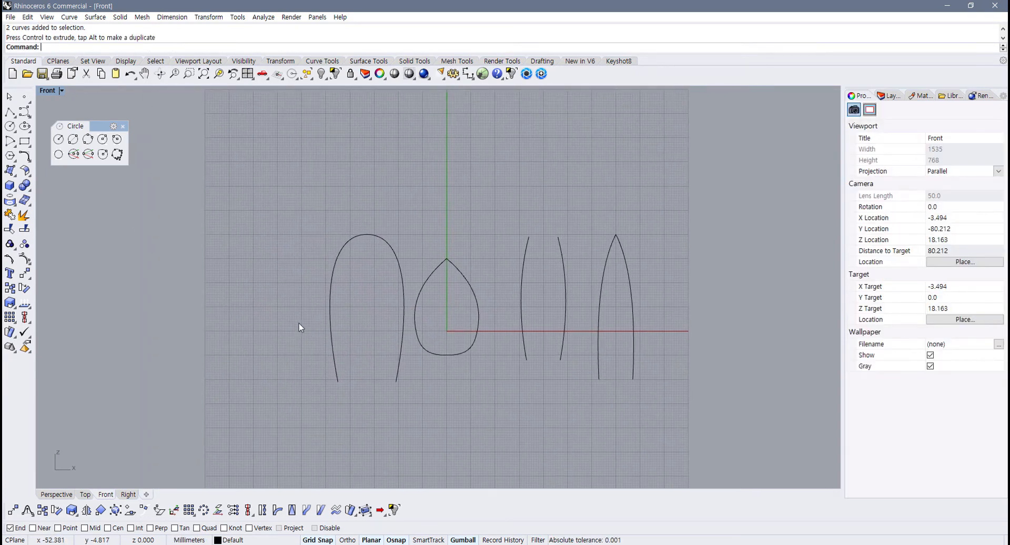
{"action": "right_click_drag", "start_coordinate": [245, 297], "coordinate": [216, 270]}
Step: Draw a tall three-point curve bowing left beyond the rounded arch, about 73 mm high, ending at (-109, -35)
{"action": "left_click", "coordinate": [24, 113]}
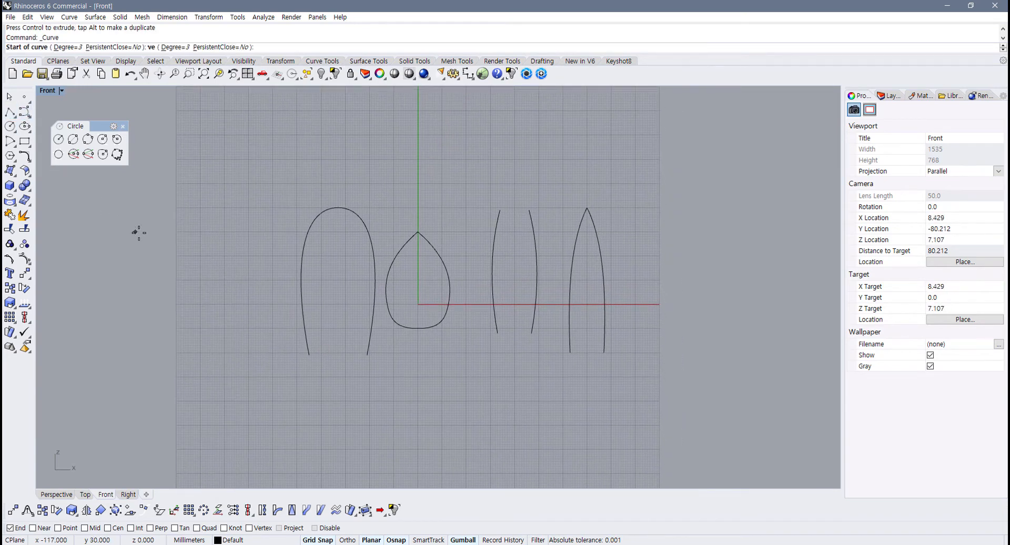
{"action": "left_click", "coordinate": [152, 212]}
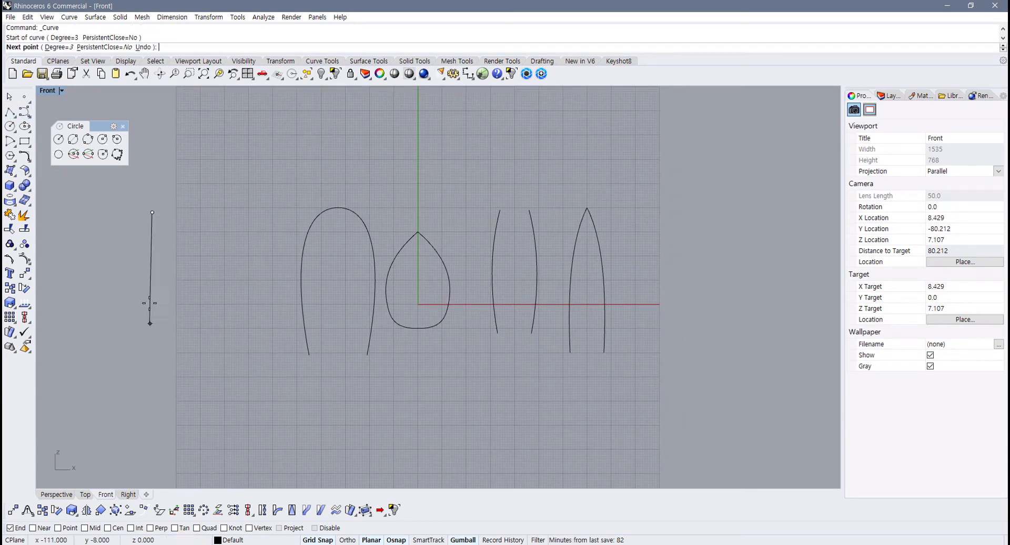
{"action": "left_click", "coordinate": [135, 280]}
{"action": "left_click", "coordinate": [155, 389]}
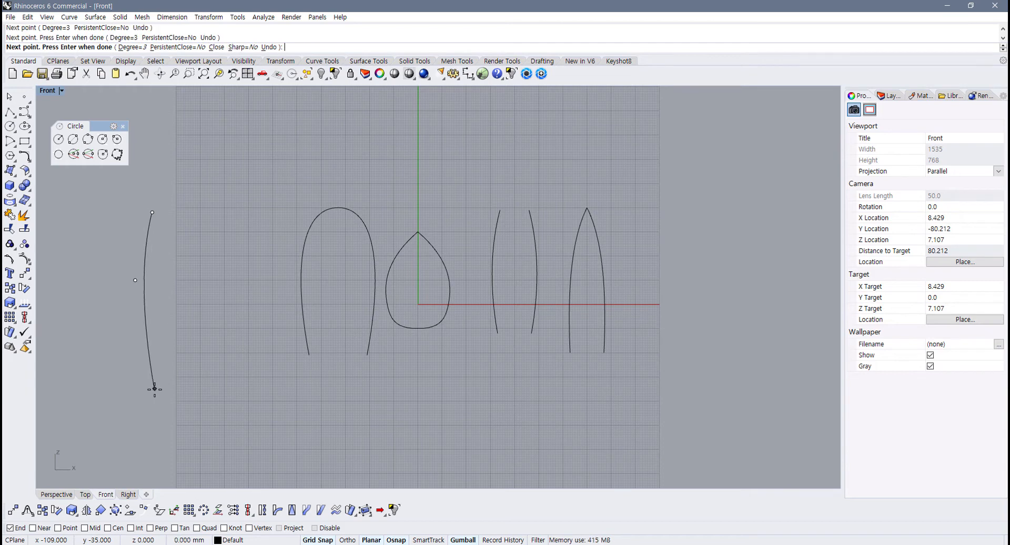
{"action": "right_click", "coordinate": [155, 388]}
Step: Mirror a copy of the tall bowed curve about a vertical line at x = -94, forming a wide separated pair
{"action": "right_click_drag", "start_coordinate": [187, 282], "coordinate": [207, 290]}
{"action": "left_click_drag", "start_coordinate": [206, 289], "coordinate": [118, 333]}
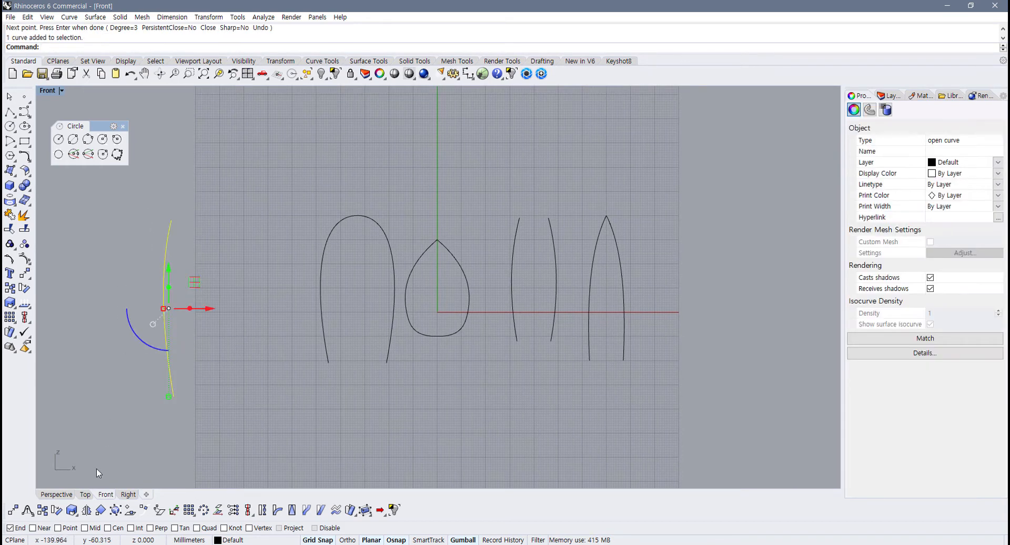
{"action": "left_click", "coordinate": [86, 510]}
{"action": "left_click", "coordinate": [210, 324]}
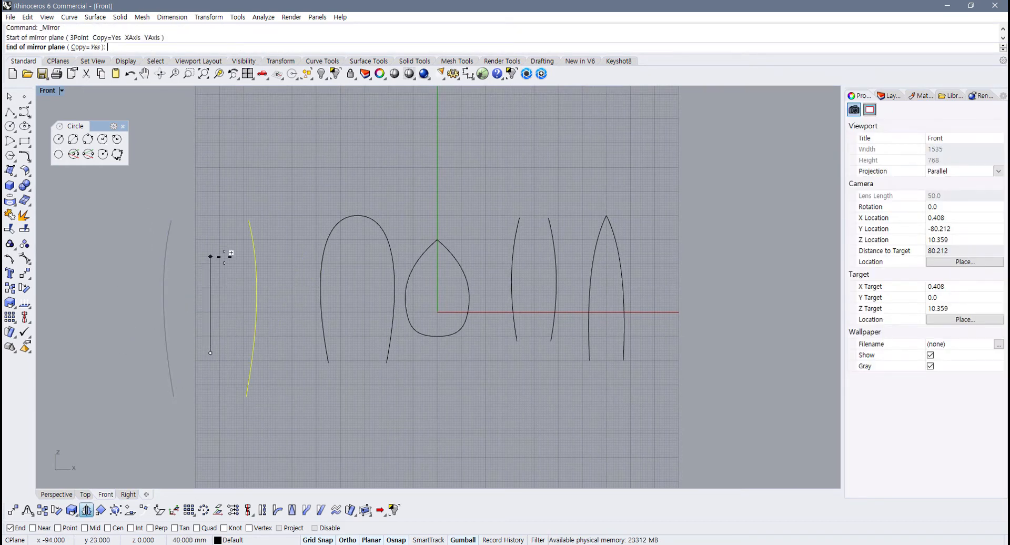
{"action": "left_click", "coordinate": [210, 244]}
{"action": "scroll", "coordinate": [210, 244], "scroll_direction": "up", "scroll_amount": 2}
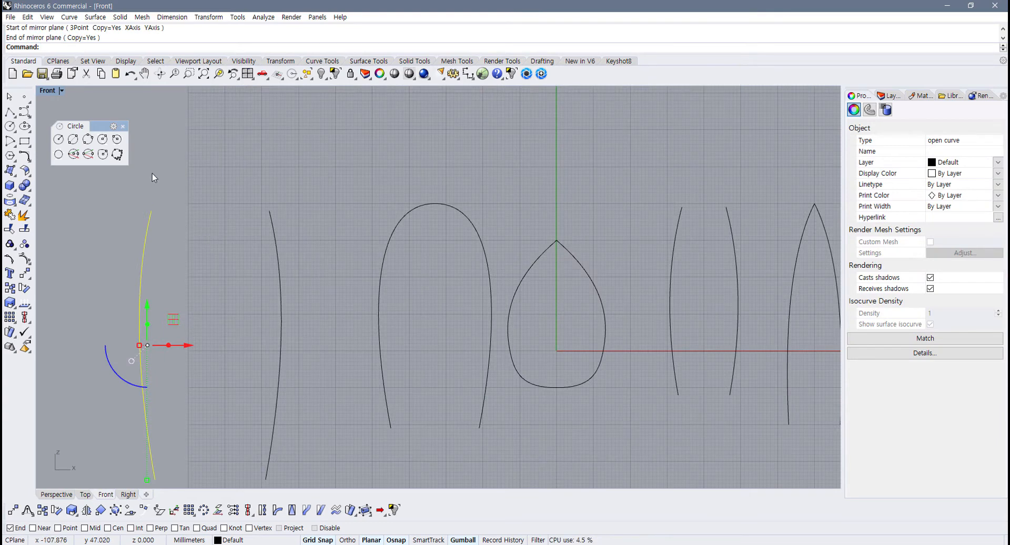
Step: Restore the four-viewport layout and draw a straight four-point curve joining the upper endpoints of the wide separated pair
{"action": "double_click", "coordinate": [49, 92]}
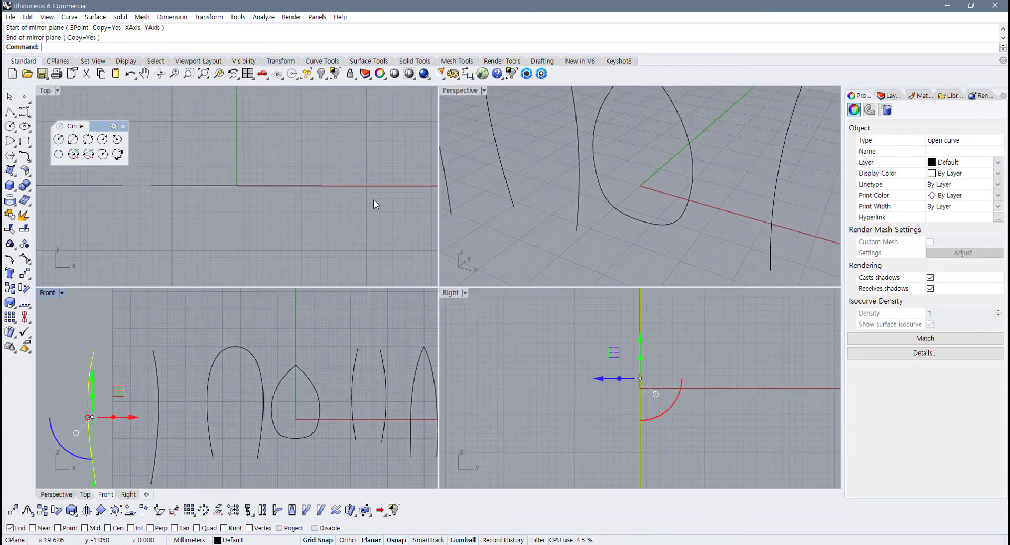
{"action": "scroll", "coordinate": [539, 235], "scroll_direction": "down", "scroll_amount": 8}
{"action": "right_click_drag", "start_coordinate": [538, 229], "coordinate": [582, 193]}
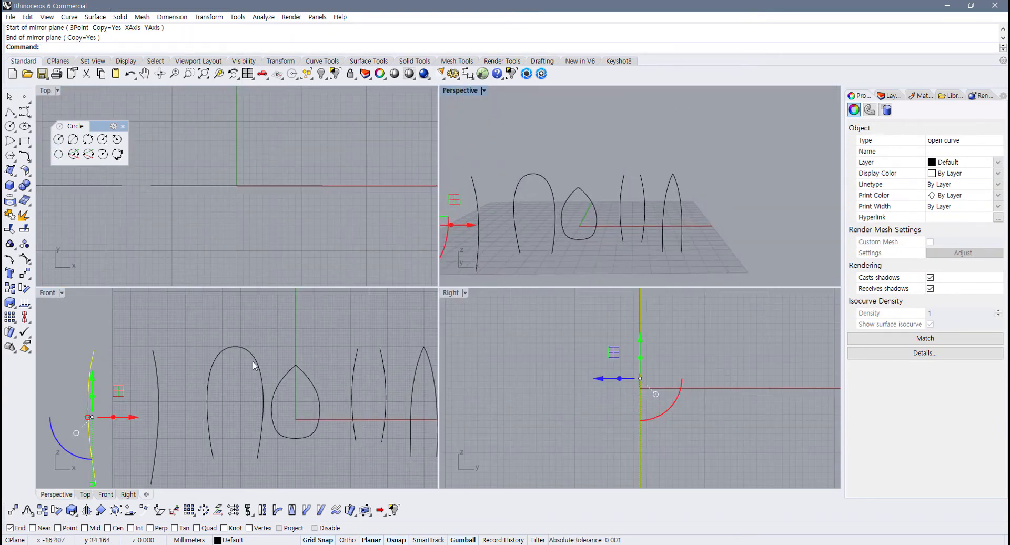
{"action": "scroll", "coordinate": [200, 349], "scroll_direction": "down", "scroll_amount": 3}
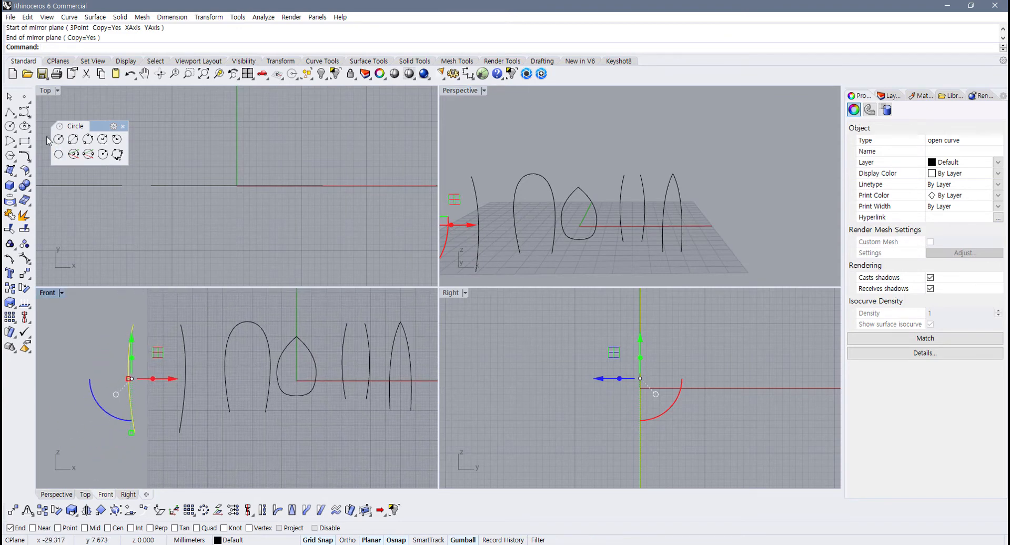
{"action": "left_click", "coordinate": [24, 112]}
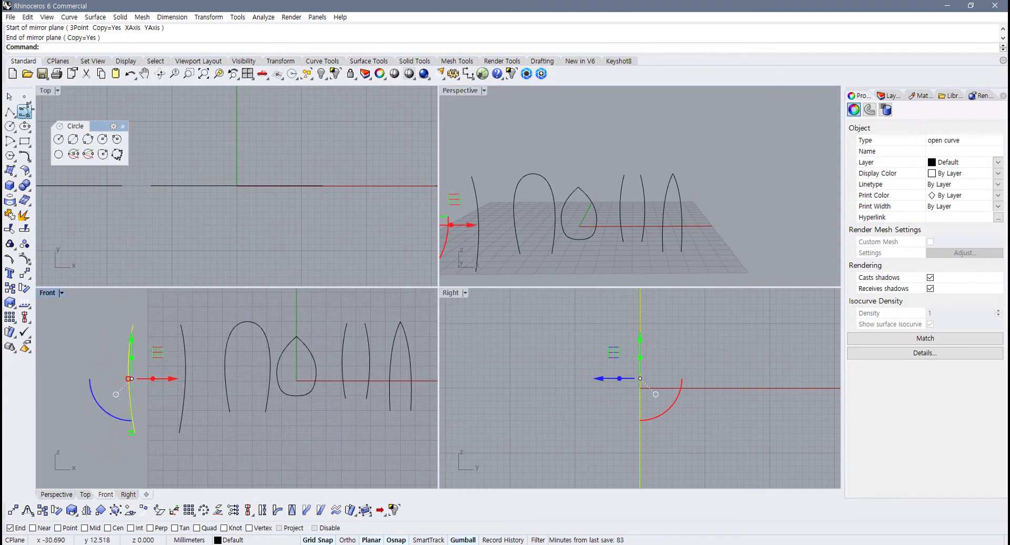
{"action": "left_click", "coordinate": [133, 326]}
{"action": "scroll", "coordinate": [143, 322], "scroll_direction": "up", "scroll_amount": 5}
{"action": "left_click", "coordinate": [146, 320]}
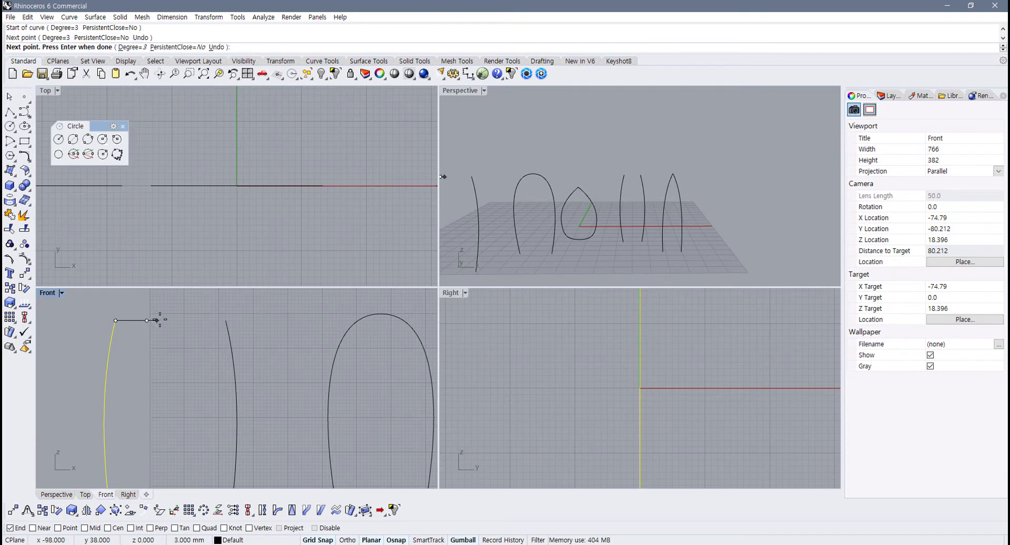
{"action": "left_click", "coordinate": [184, 320]}
{"action": "left_click", "coordinate": [225, 320]}
{"action": "key", "text": "Return"}
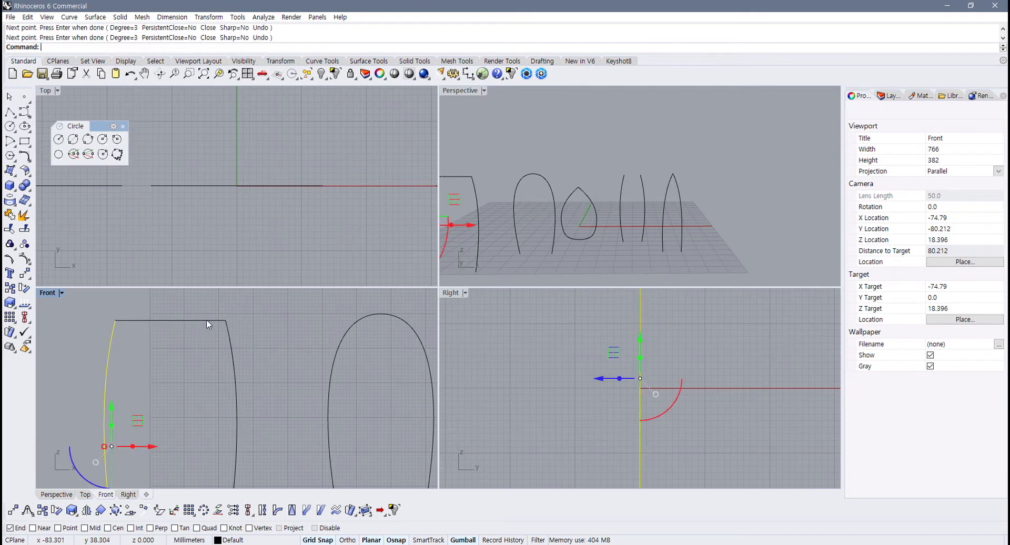
{"action": "key", "text": "Escape"}
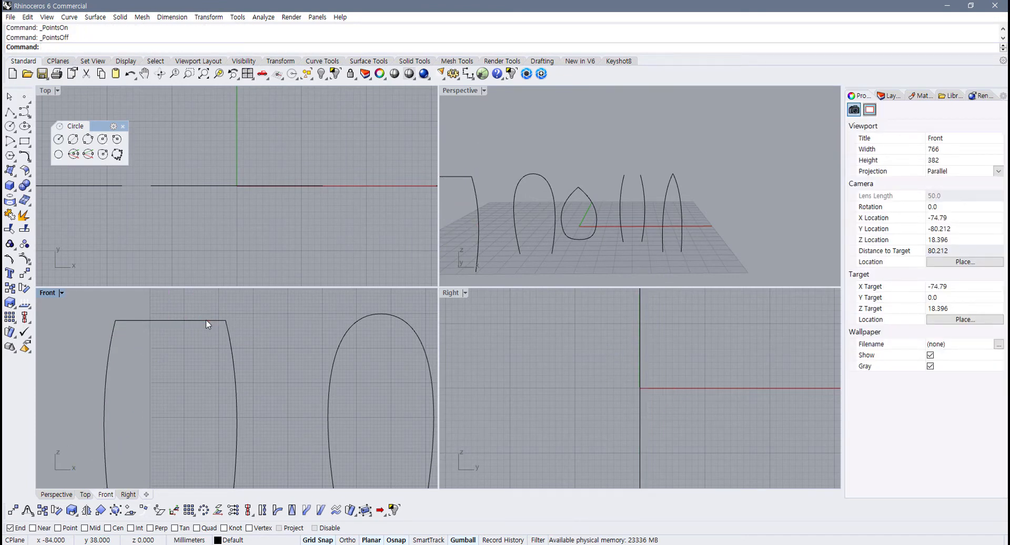
Step: Turn on the upper connecting curve's control points and try to move its two middle points in the Right view
{"action": "left_click", "coordinate": [206, 320]}
{"action": "key", "text": "F10"}
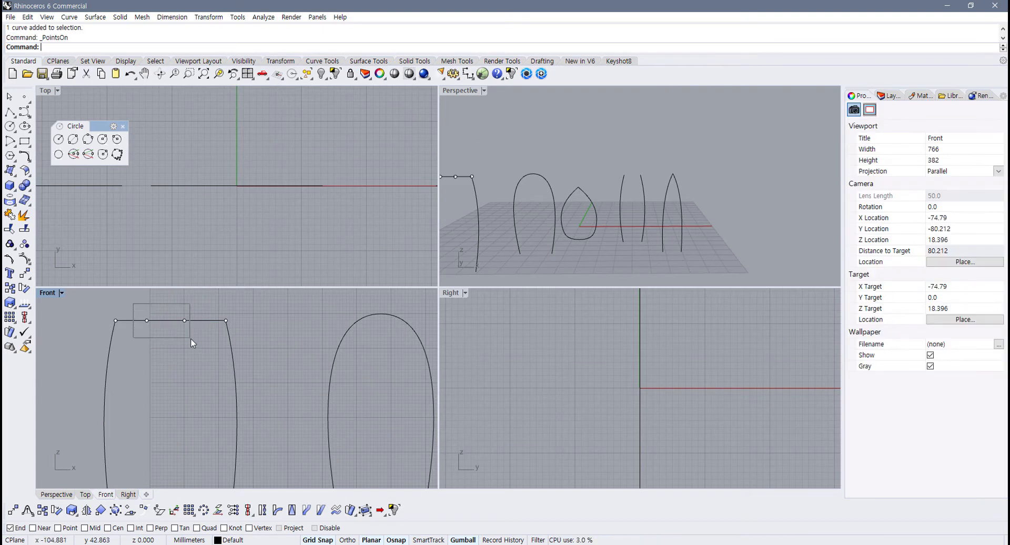
{"action": "left_click_drag", "start_coordinate": [190, 338], "coordinate": [191, 340]}
{"action": "scroll", "coordinate": [572, 355], "scroll_direction": "down", "scroll_amount": 20}
{"action": "right_click_drag", "start_coordinate": [577, 362], "coordinate": [559, 410]}
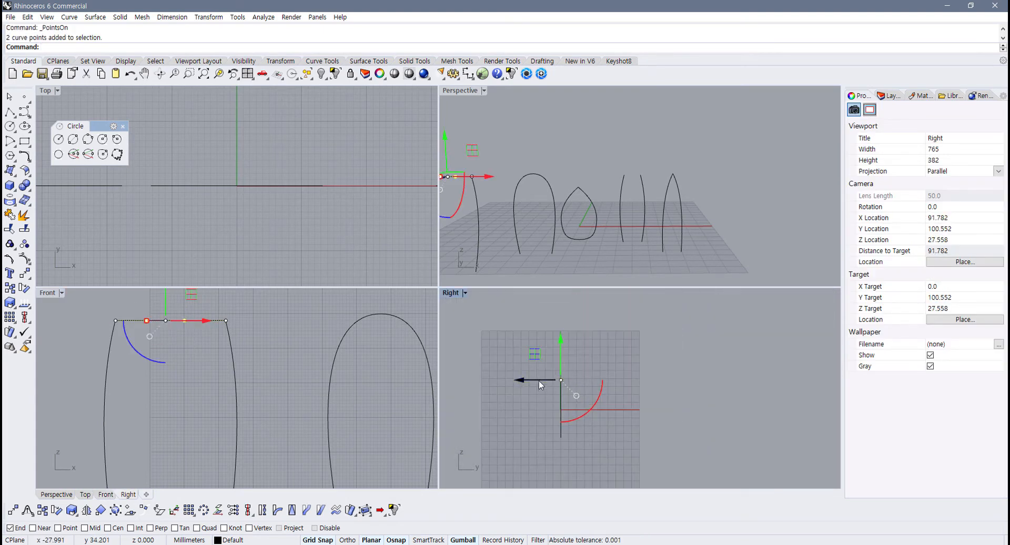
{"action": "left_click_drag", "start_coordinate": [539, 375], "coordinate": [552, 375]}
{"action": "right_click_drag", "start_coordinate": [446, 209], "coordinate": [579, 218], "text": "shift"}
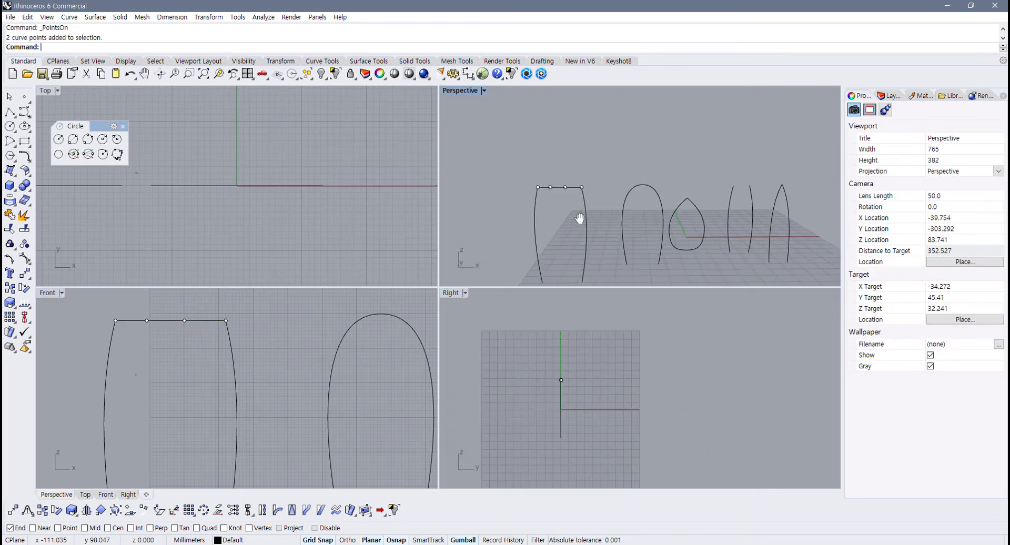
Step: Move the upper connecting curve's two middle control points 7 mm in negative Y in the Top view, and hide the control points
{"action": "left_click_drag", "start_coordinate": [543, 175], "coordinate": [577, 205]}
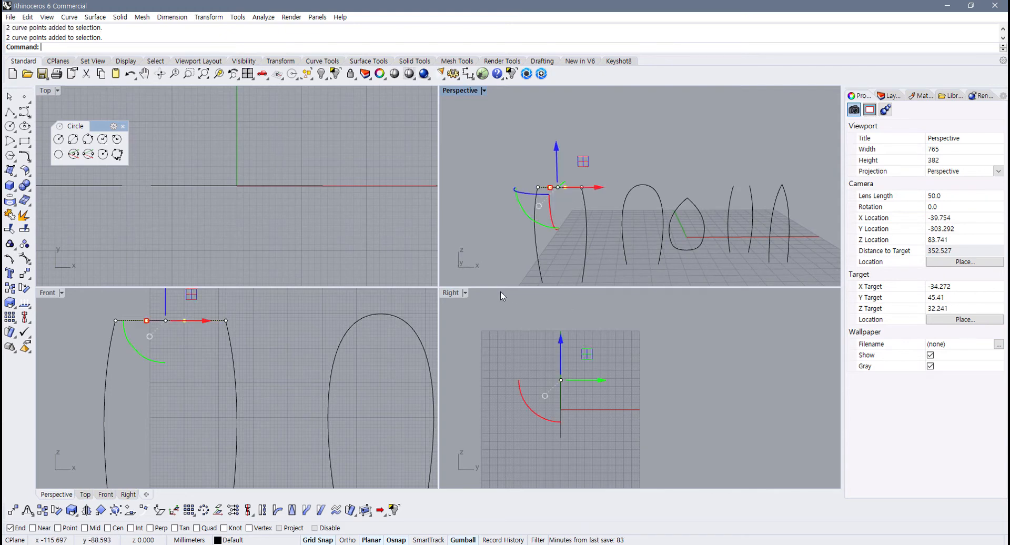
{"action": "scroll", "coordinate": [315, 224], "scroll_direction": "down", "scroll_amount": 9}
{"action": "right_click_drag", "start_coordinate": [261, 191], "coordinate": [368, 229]}
{"action": "scroll", "coordinate": [337, 228], "scroll_direction": "down", "scroll_amount": 6}
{"action": "scroll", "coordinate": [268, 223], "scroll_direction": "up", "scroll_amount": 11}
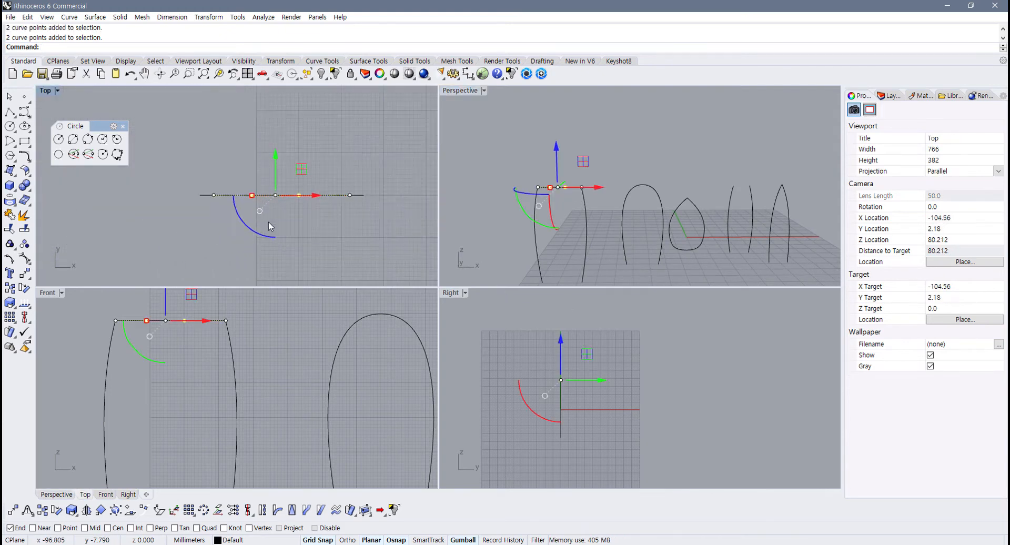
{"action": "left_click_drag", "start_coordinate": [276, 159], "coordinate": [276, 188]}
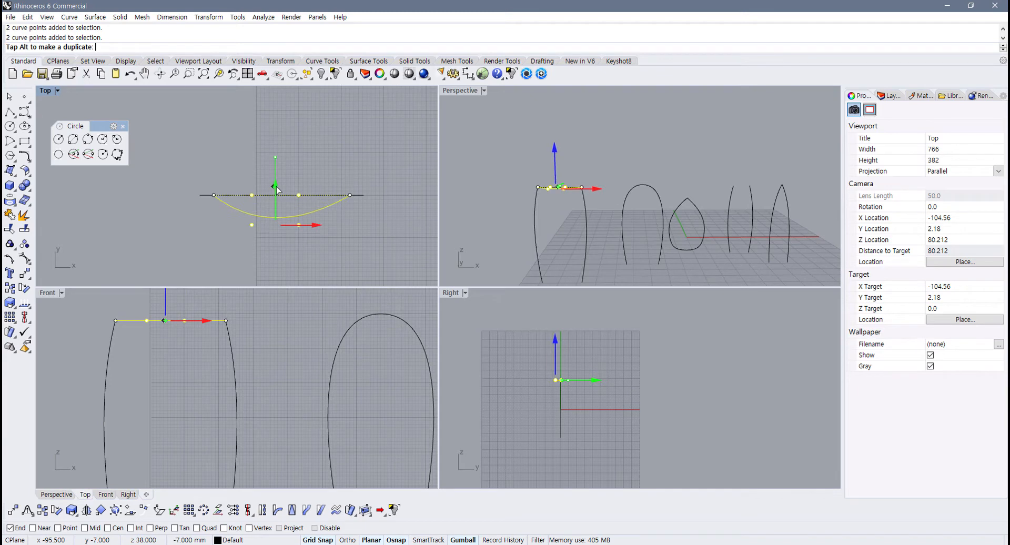
{"action": "left_click", "coordinate": [588, 263]}
{"action": "right_click_drag", "start_coordinate": [598, 240], "coordinate": [535, 190]}
{"action": "key", "text": "F11"}
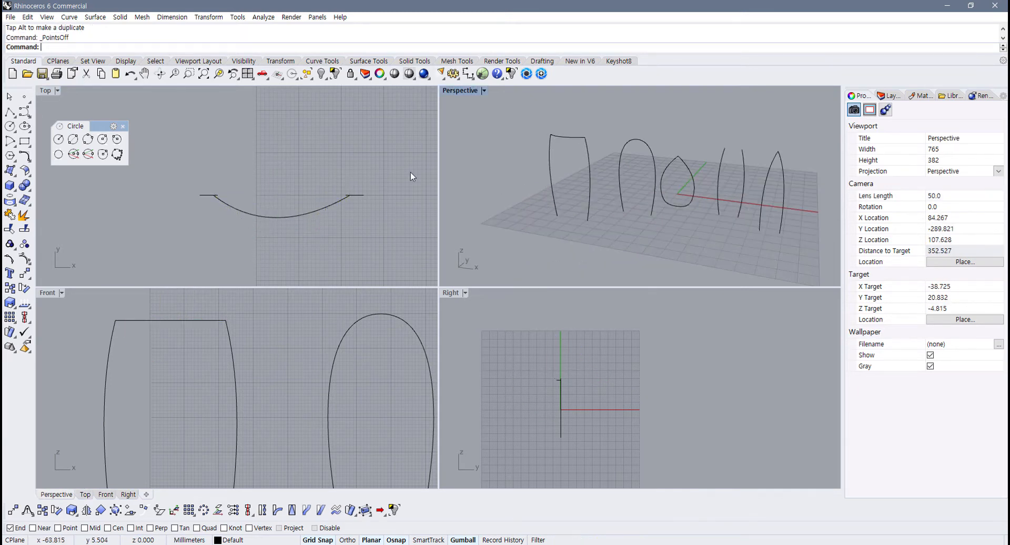
Step: Draw a straight four-point curve in the Front view joining the lower endpoints of the wide separated pair
{"action": "left_click", "coordinate": [24, 112]}
{"action": "scroll", "coordinate": [171, 360], "scroll_direction": "down", "scroll_amount": 4}
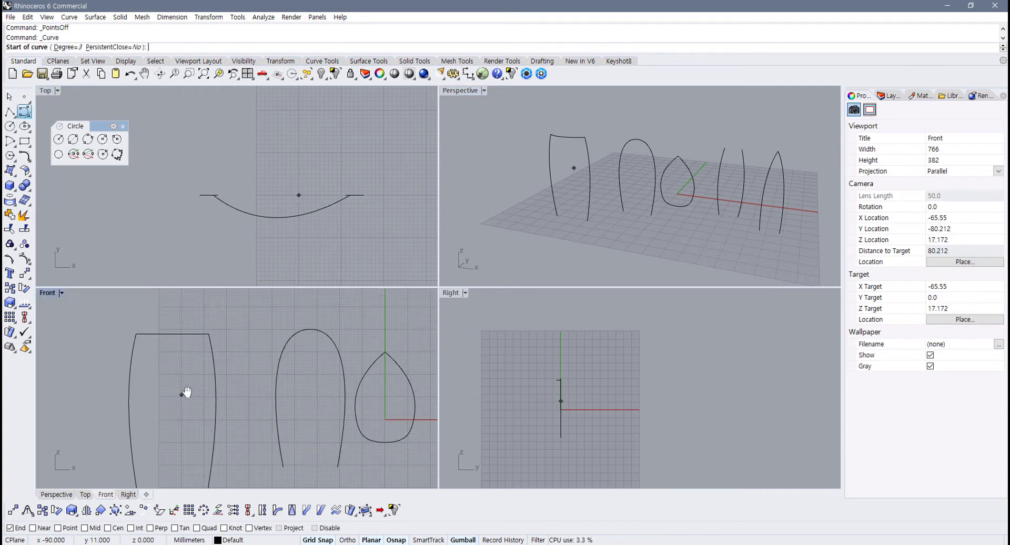
{"action": "right_click_drag", "start_coordinate": [184, 394], "coordinate": [189, 366]}
{"action": "scroll", "coordinate": [158, 448], "scroll_direction": "up", "scroll_amount": 2}
{"action": "left_click", "coordinate": [142, 450]}
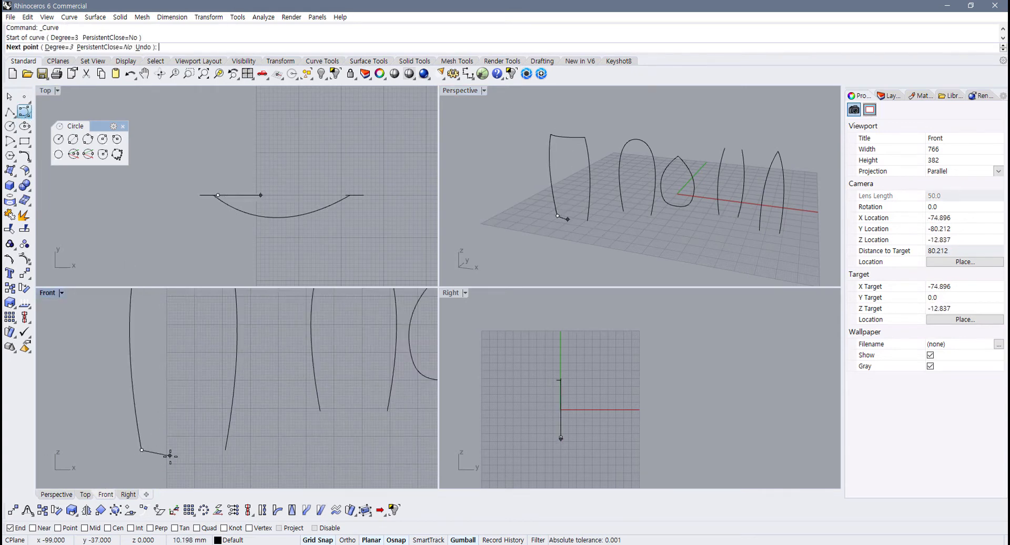
{"action": "left_click", "coordinate": [172, 450]}
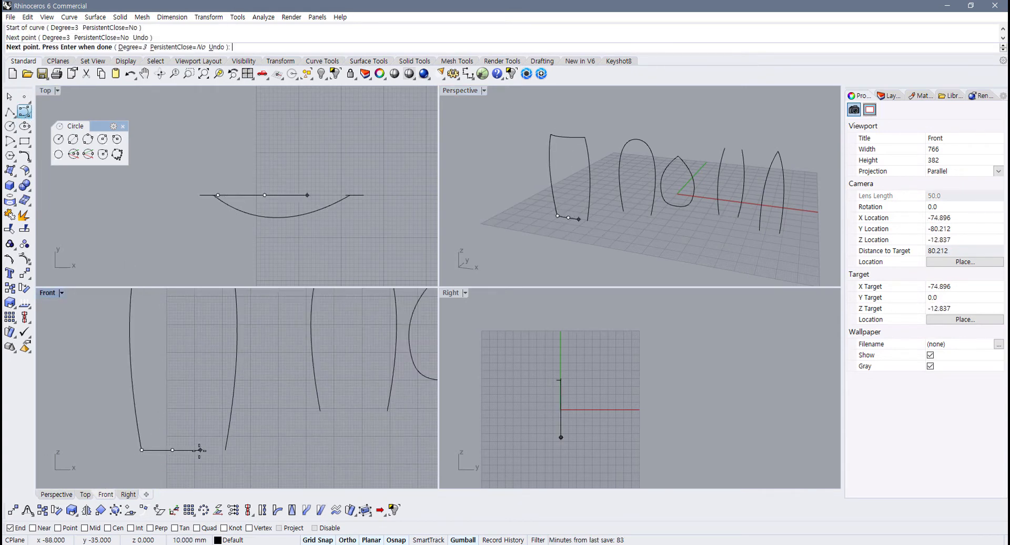
{"action": "left_click", "coordinate": [200, 449]}
{"action": "left_click", "coordinate": [227, 449]}
{"action": "key", "text": "Return"}
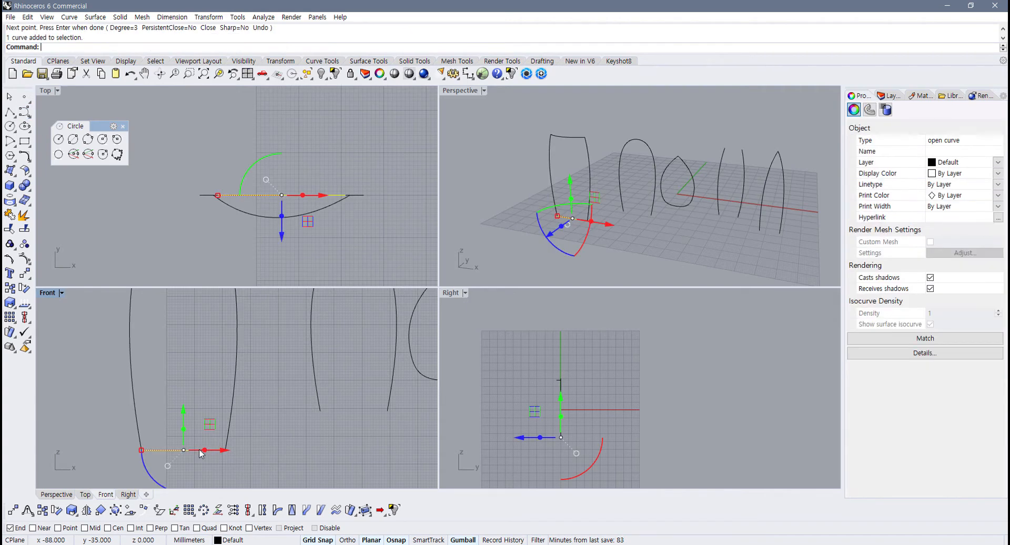
Step: Show the lower connecting curve's control points, move its two middle points in negative Y in the Right view, and hide the points
{"action": "key", "text": "F10"}
{"action": "left_click_drag", "start_coordinate": [162, 438], "coordinate": [201, 461]}
{"action": "right_click_drag", "start_coordinate": [562, 428], "coordinate": [586, 404]}
{"action": "scroll", "coordinate": [585, 404], "scroll_direction": "up", "scroll_amount": 4}
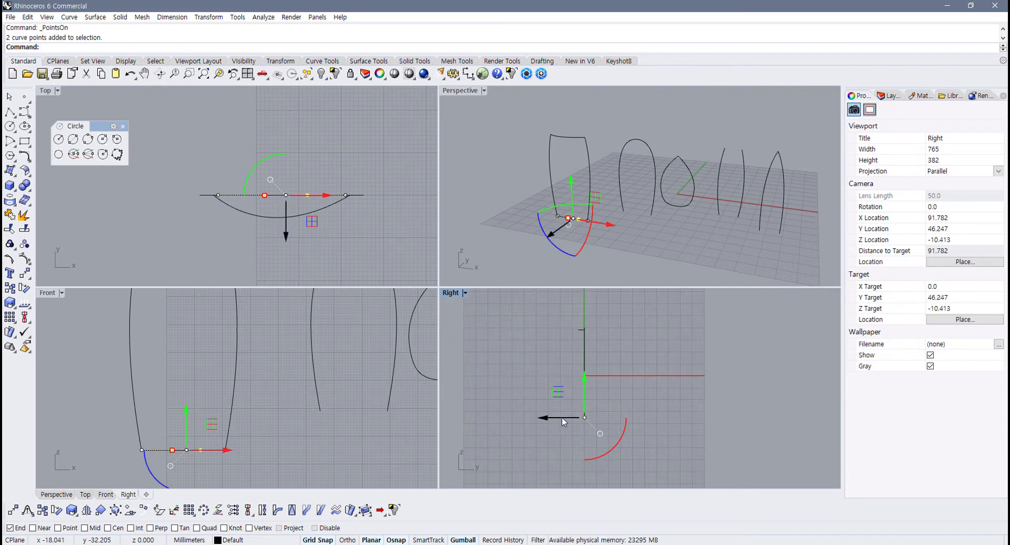
{"action": "left_click_drag", "start_coordinate": [562, 418], "coordinate": [551, 419]}
{"action": "scroll", "coordinate": [182, 463], "scroll_direction": "up", "scroll_amount": 4}
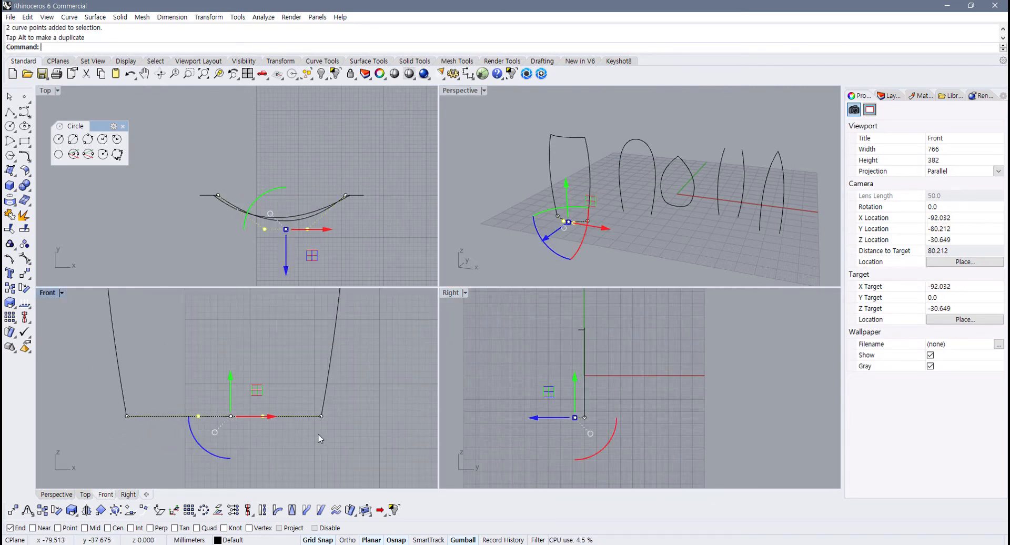
{"action": "key", "text": "F11"}
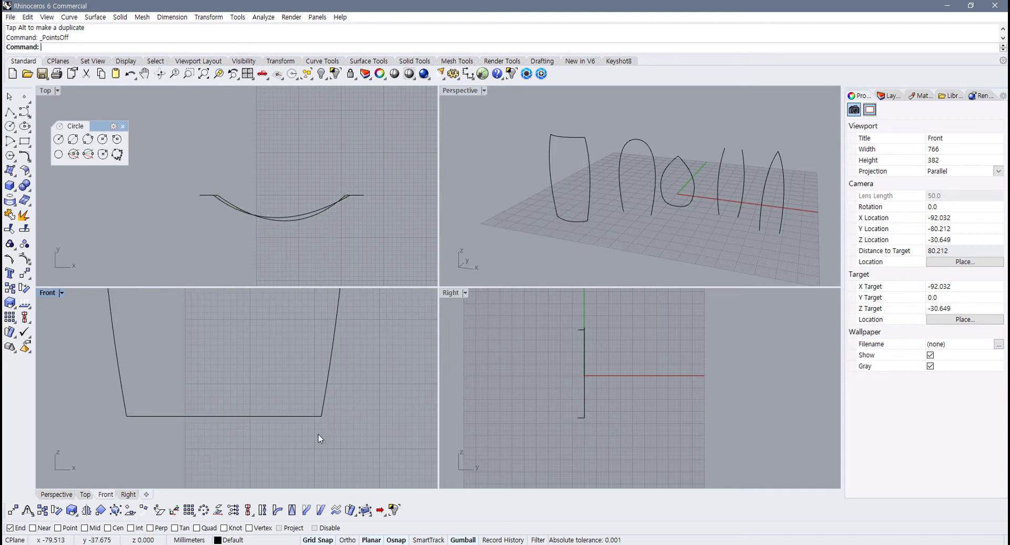
Step: Rebuild the lower connecting curve with a point count of 5 and degree 3, deleting the input
{"action": "left_click", "coordinate": [277, 416]}
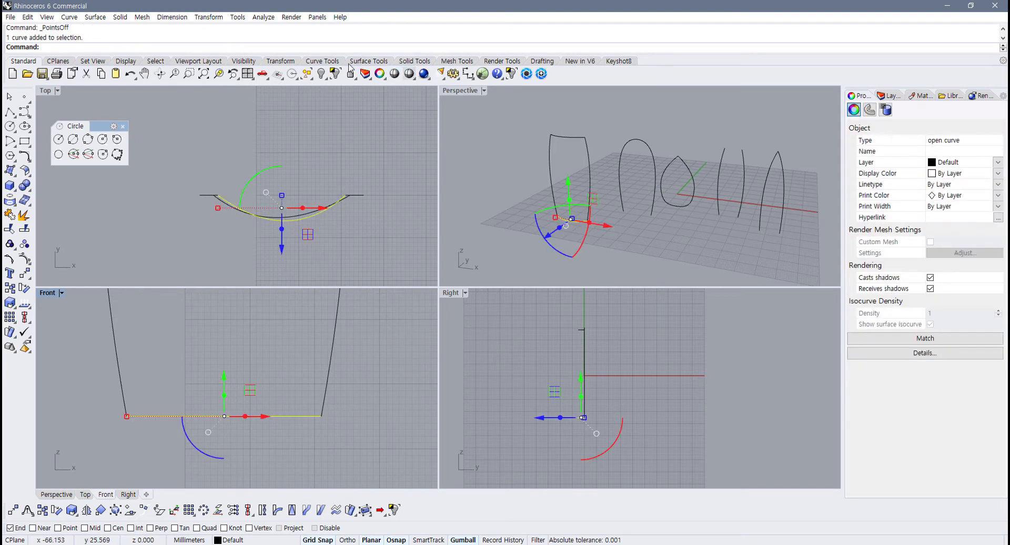
{"action": "left_click", "coordinate": [322, 61]}
{"action": "left_click", "coordinate": [273, 76]}
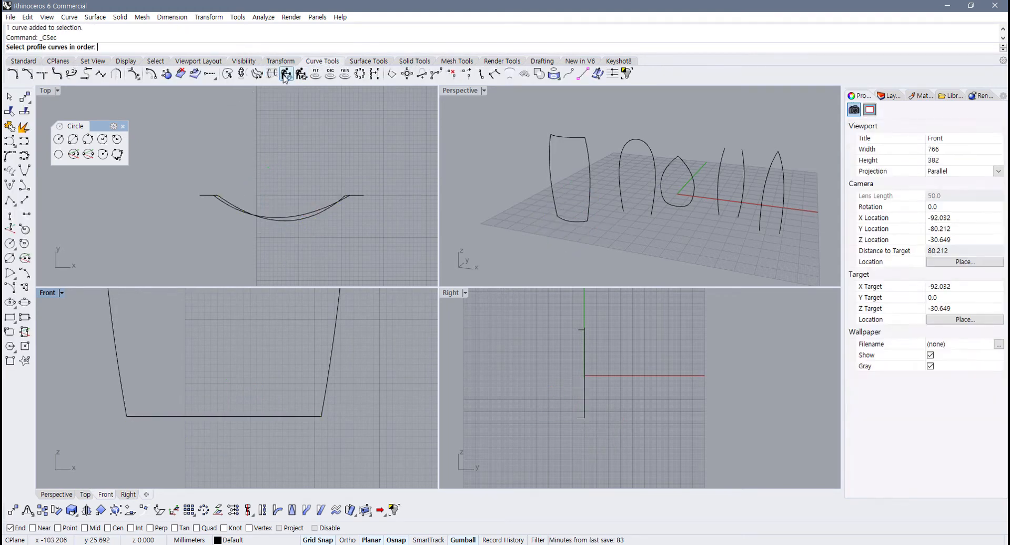
{"action": "key", "text": "Escape"}
{"action": "left_click", "coordinate": [286, 78]}
{"action": "left_click_drag", "start_coordinate": [250, 368], "coordinate": [203, 479]}
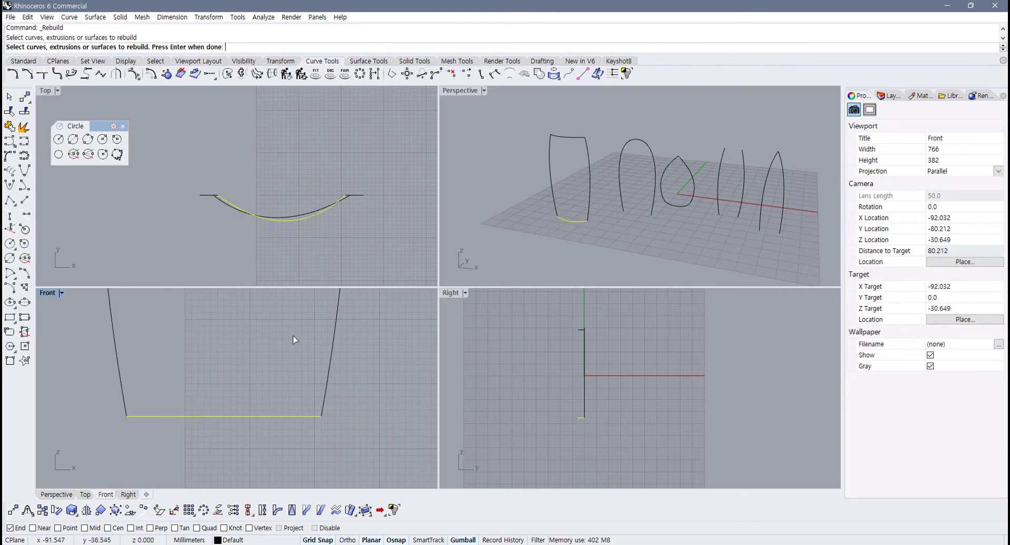
{"action": "left_click", "coordinate": [286, 77]}
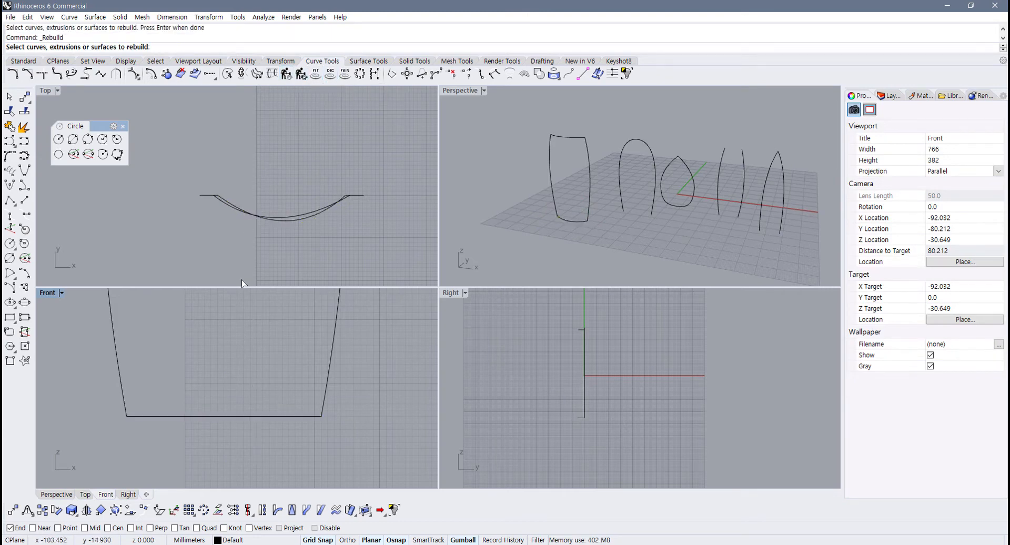
{"action": "left_click", "coordinate": [248, 416]}
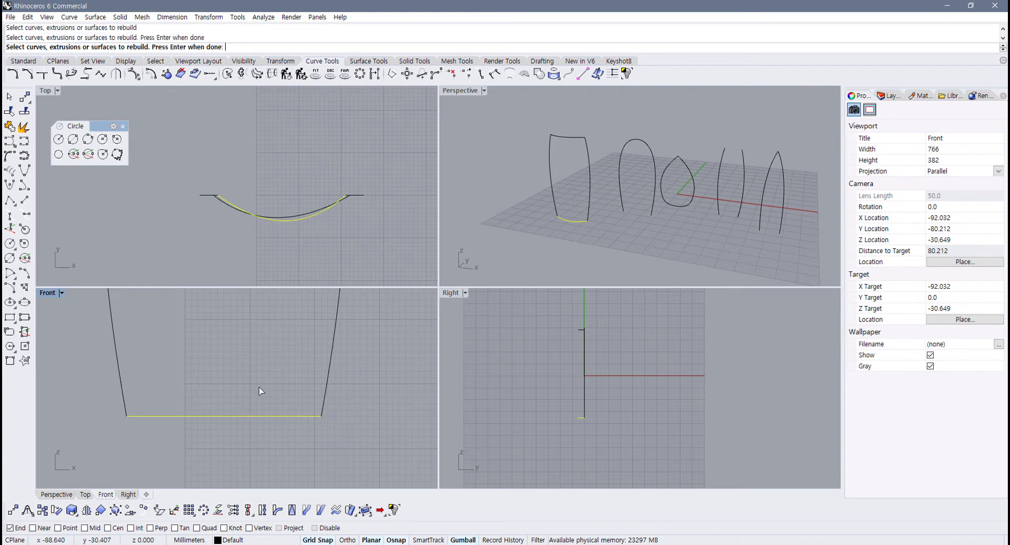
{"action": "key", "text": "Return"}
{"action": "left_click", "coordinate": [363, 221]}
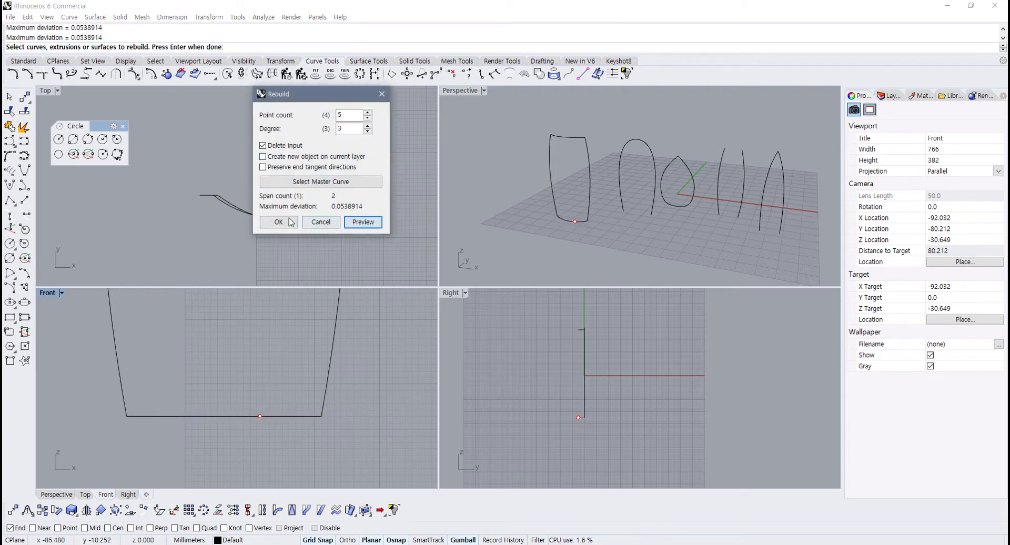
{"action": "left_click", "coordinate": [278, 222]}
Step: Show the rebuilt lower curve's control points and move its three middle points further in negative Y in the Right view
{"action": "left_click", "coordinate": [266, 418]}
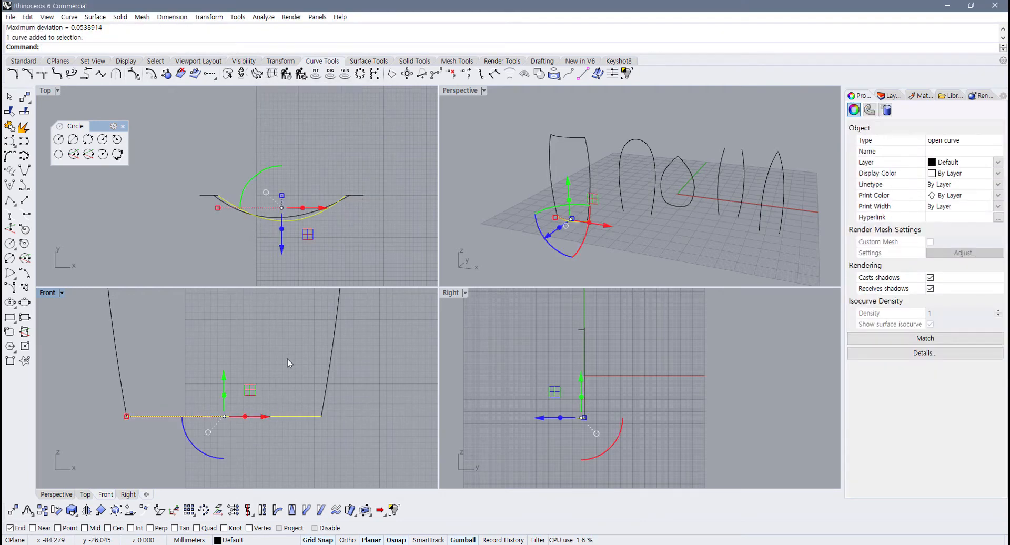
{"action": "key", "text": "F10"}
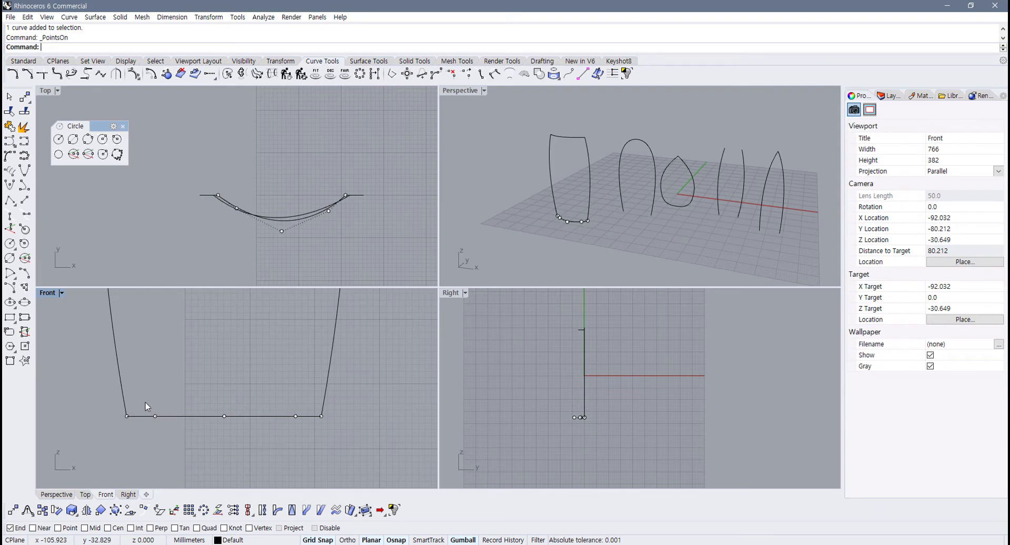
{"action": "left_click_drag", "start_coordinate": [147, 406], "coordinate": [301, 438]}
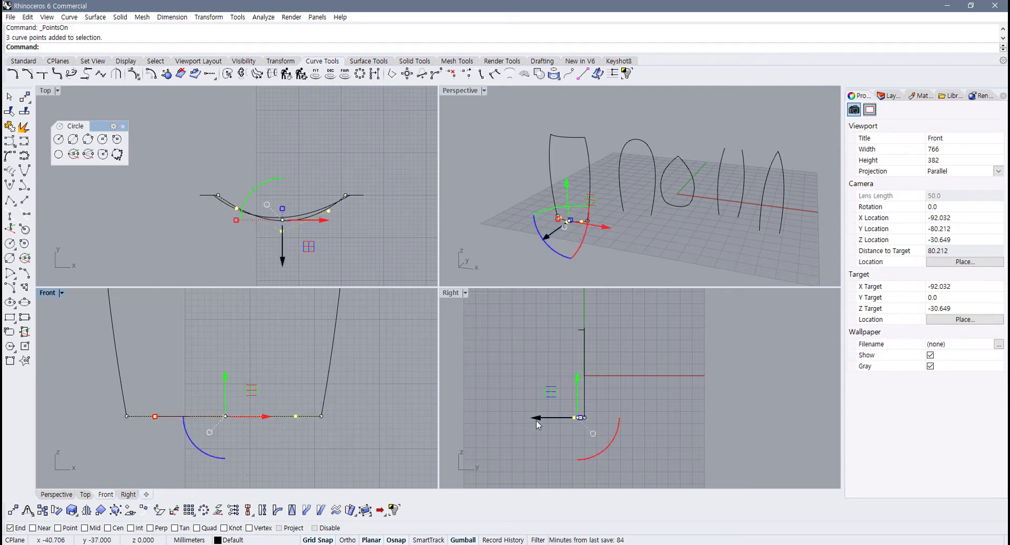
{"action": "left_click_drag", "start_coordinate": [537, 424], "coordinate": [521, 424]}
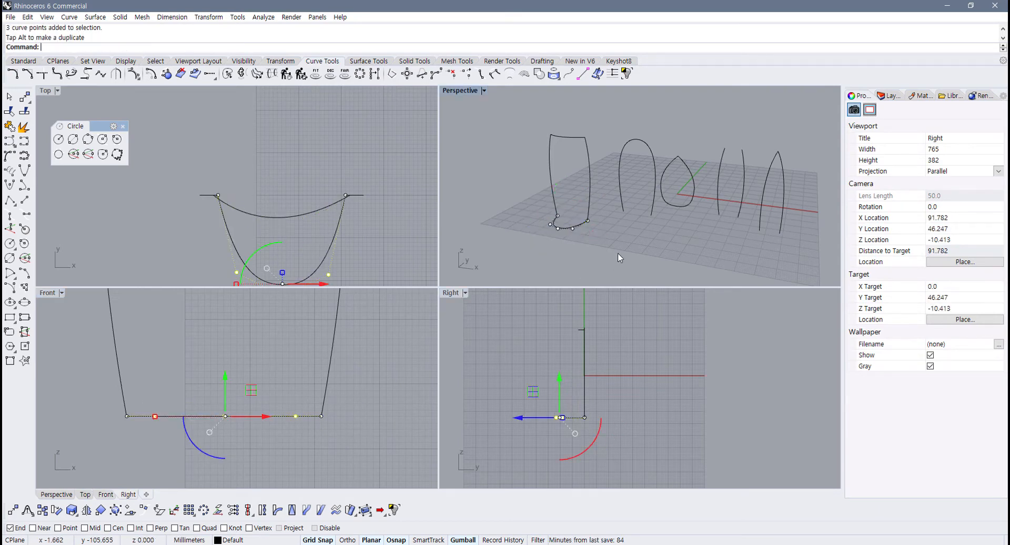
Step: Move the lower curve's center control point back toward the frame in the Top view to flatten the bulge, and hide the points
{"action": "right_click_drag", "start_coordinate": [618, 254], "coordinate": [558, 223]}
{"action": "scroll", "coordinate": [558, 221], "scroll_direction": "up", "scroll_amount": 6}
{"action": "left_click", "coordinate": [562, 203]}
{"action": "right_click_drag", "start_coordinate": [299, 271], "coordinate": [303, 234]}
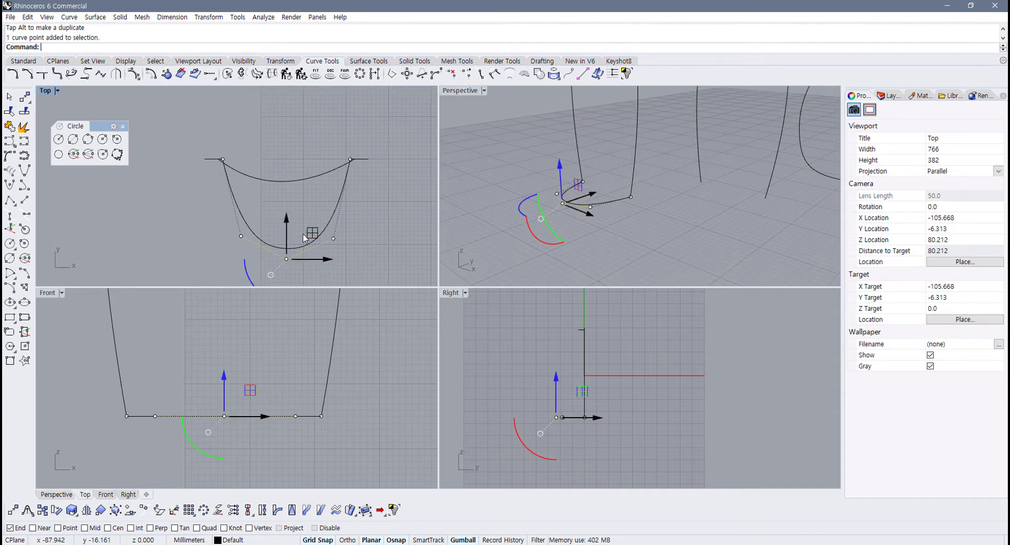
{"action": "left_click_drag", "start_coordinate": [286, 223], "coordinate": [287, 206]}
{"action": "left_click", "coordinate": [633, 236]}
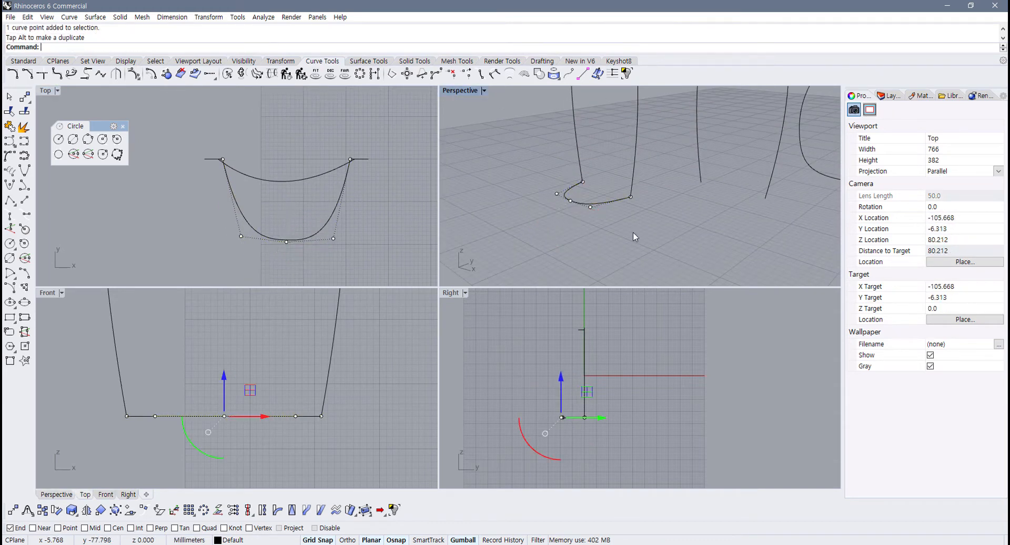
{"action": "scroll", "coordinate": [592, 207], "scroll_direction": "down", "scroll_amount": 6}
{"action": "right_click_drag", "start_coordinate": [590, 208], "coordinate": [570, 261], "text": "shift"}
{"action": "key", "text": "F11"}
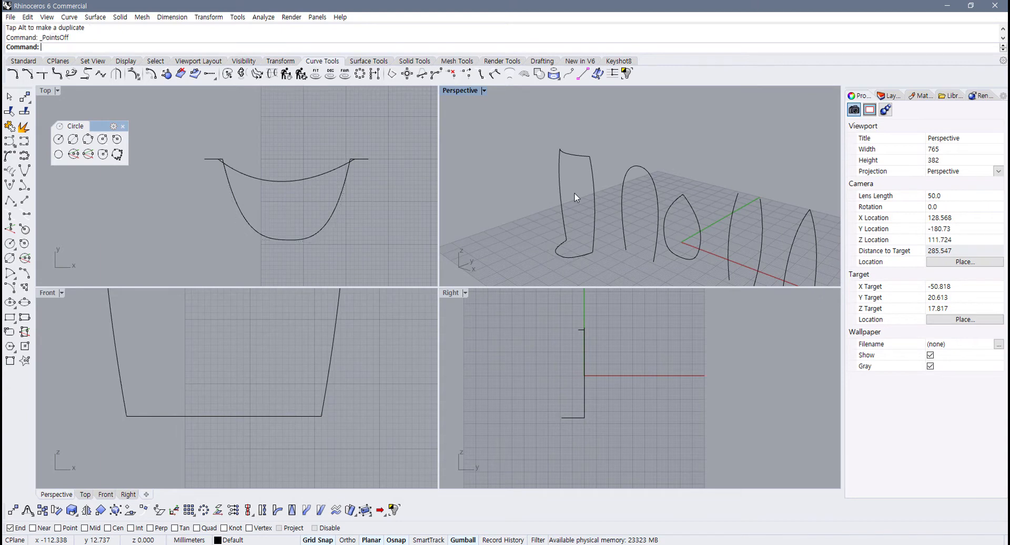
Step: Maximize the Perspective viewport and examine the profile curve sets from several angles
{"action": "double_click", "coordinate": [461, 91]}
{"action": "right_click_drag", "start_coordinate": [493, 192], "coordinate": [396, 365]}
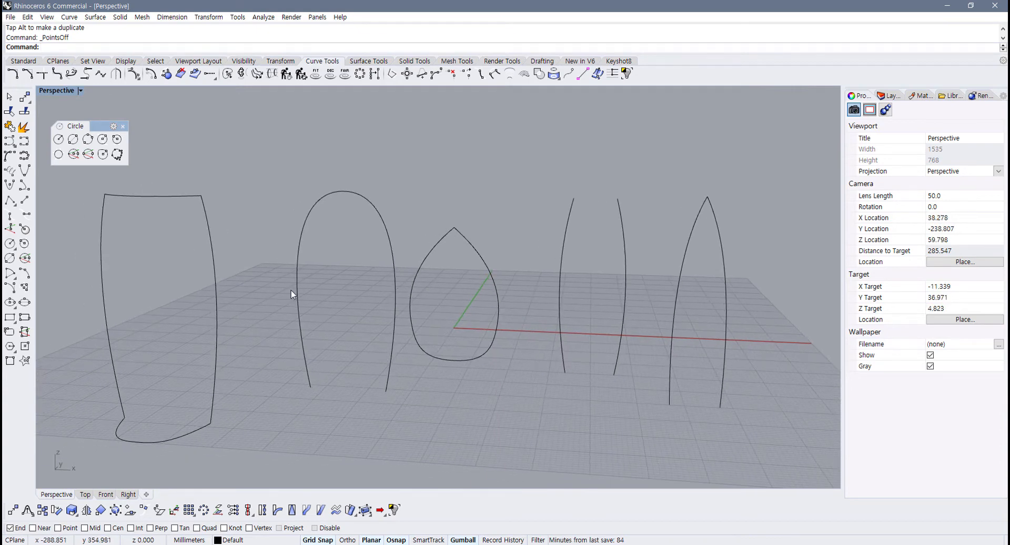
{"action": "right_click_drag", "start_coordinate": [293, 293], "coordinate": [323, 377]}
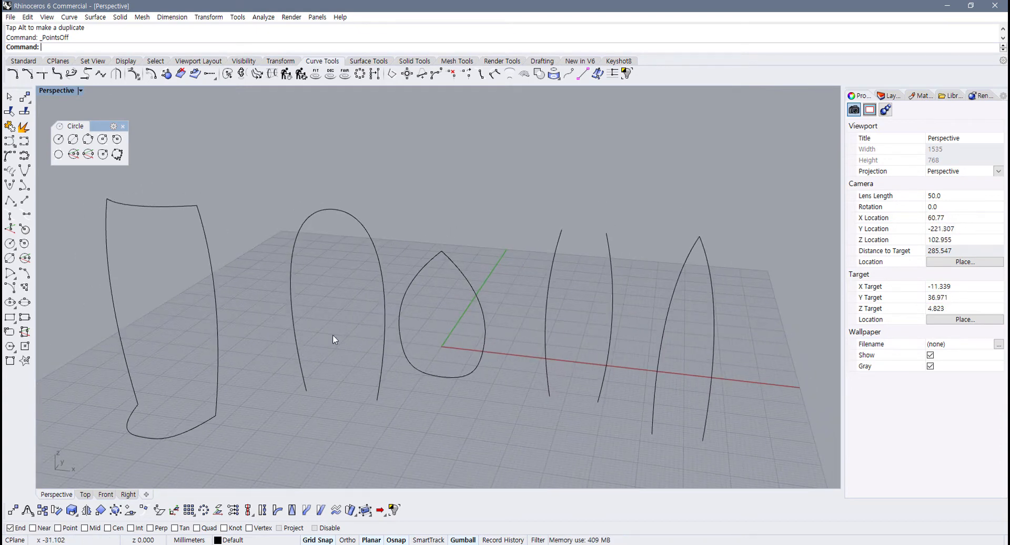
{"action": "left_click_drag", "start_coordinate": [271, 327], "coordinate": [271, 327]}
{"action": "left_click", "coordinate": [377, 271]}
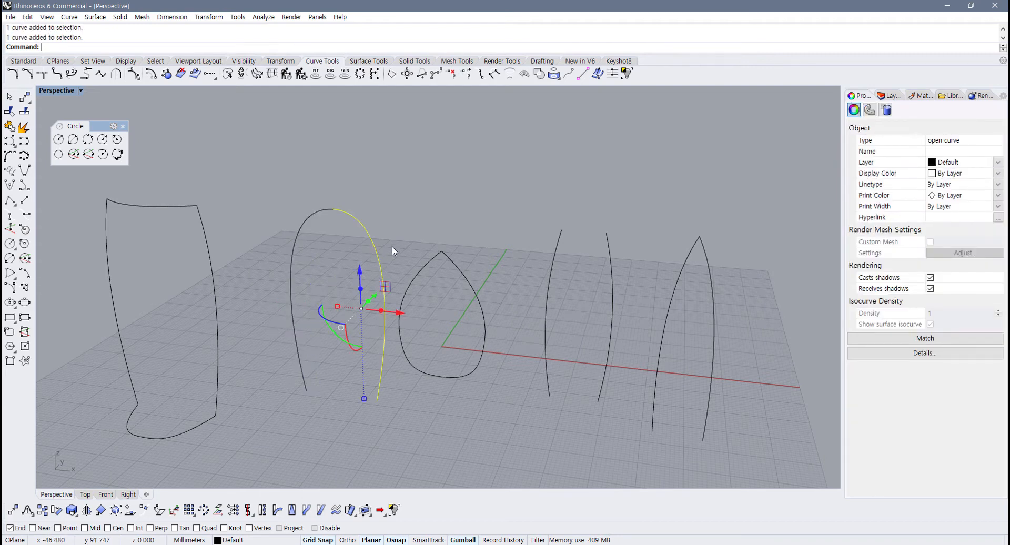
{"action": "left_click", "coordinate": [392, 246]}
{"action": "right_click_drag", "start_coordinate": [335, 381], "coordinate": [304, 374], "text": "shift"}
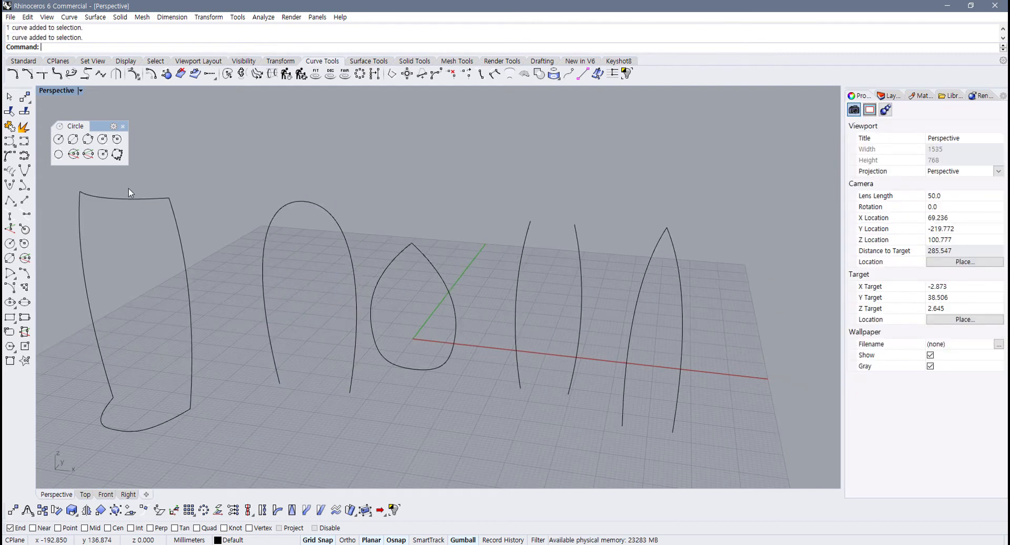
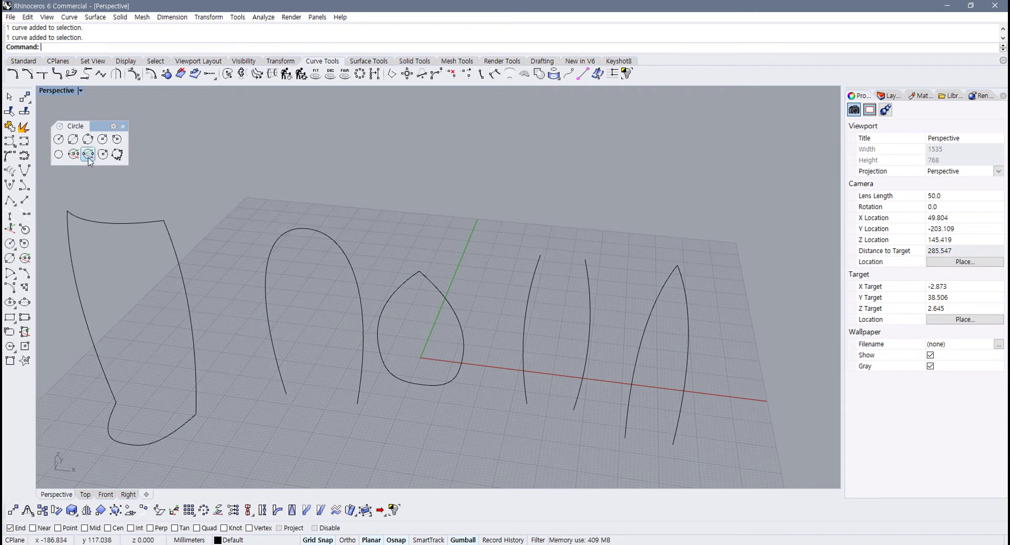
Step: Try a vertical circle with its diameter between the arch's two lower endpoints, and delete it
{"action": "left_click", "coordinate": [88, 157]}
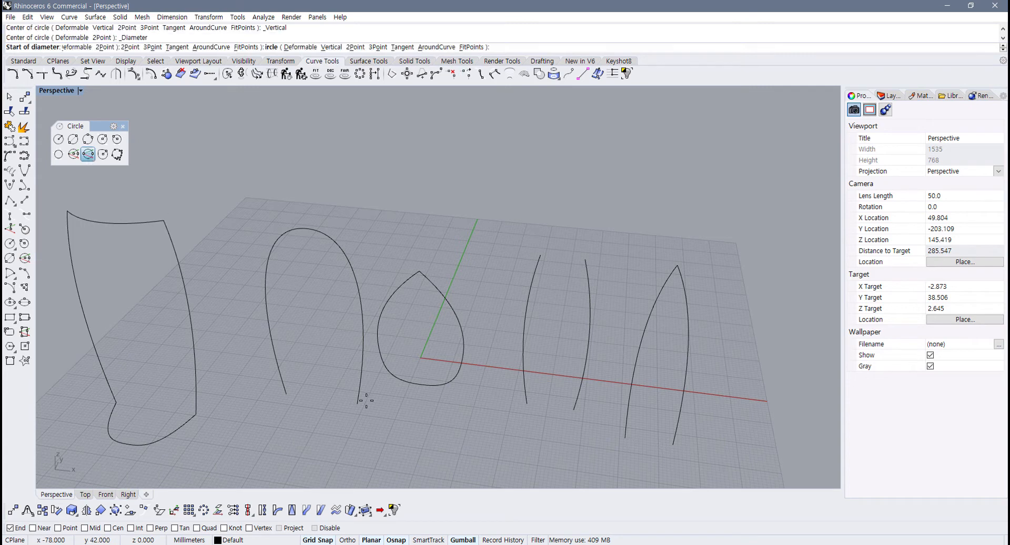
{"action": "left_click", "coordinate": [286, 394]}
{"action": "left_click", "coordinate": [359, 406]}
{"action": "right_click_drag", "start_coordinate": [359, 406], "coordinate": [313, 404]}
{"action": "left_click", "coordinate": [313, 393]}
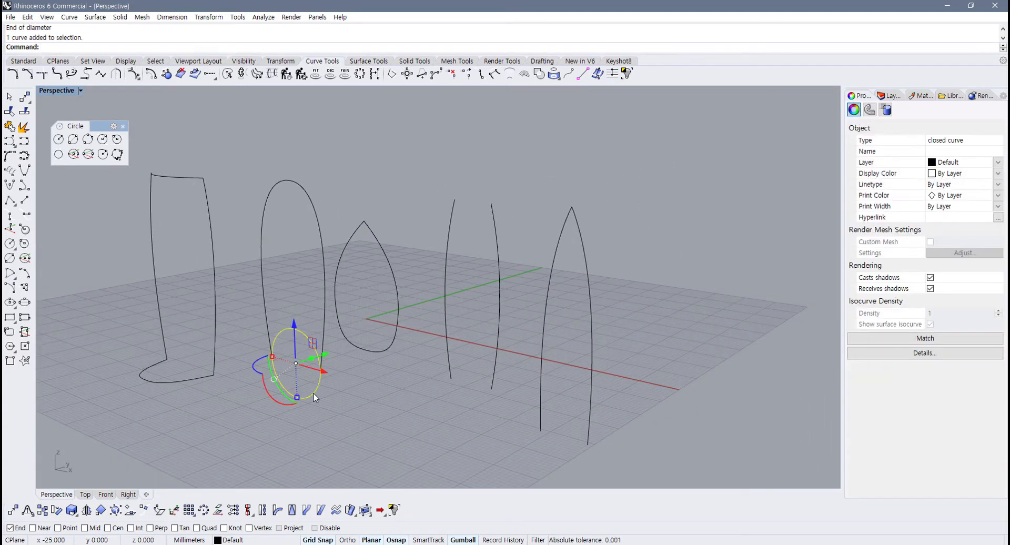
{"action": "key", "text": "Delete"}
Step: Restore the four-viewport layout and draw a horizontal two-point diameter circle between the arch's two lower endpoints
{"action": "double_click", "coordinate": [56, 90]}
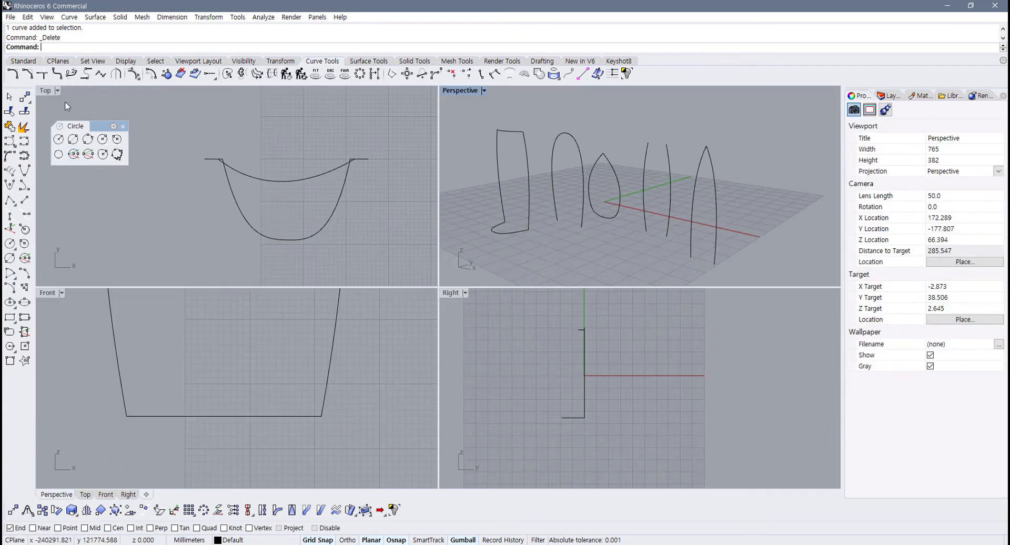
{"action": "scroll", "coordinate": [293, 203], "scroll_direction": "down", "scroll_amount": 6}
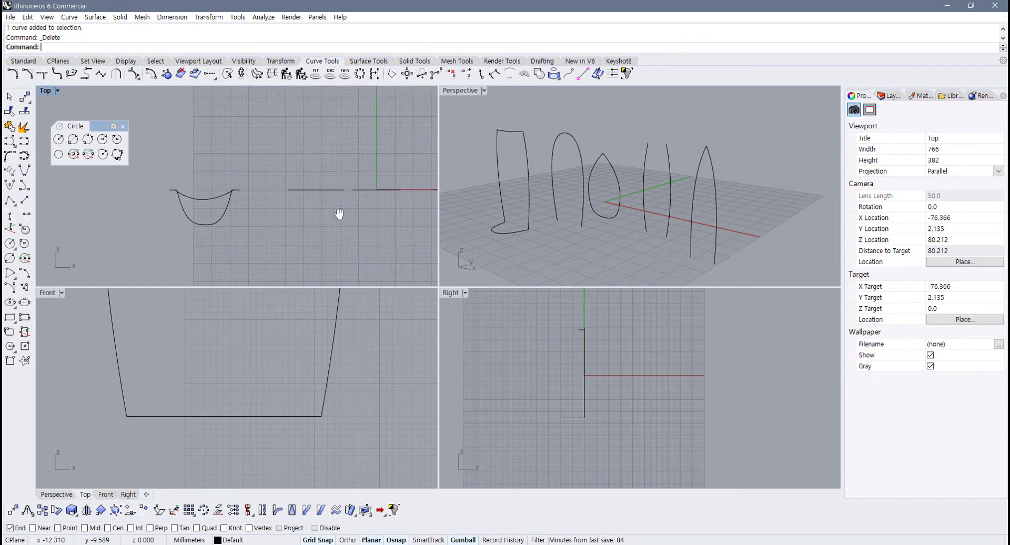
{"action": "left_click", "coordinate": [74, 140]}
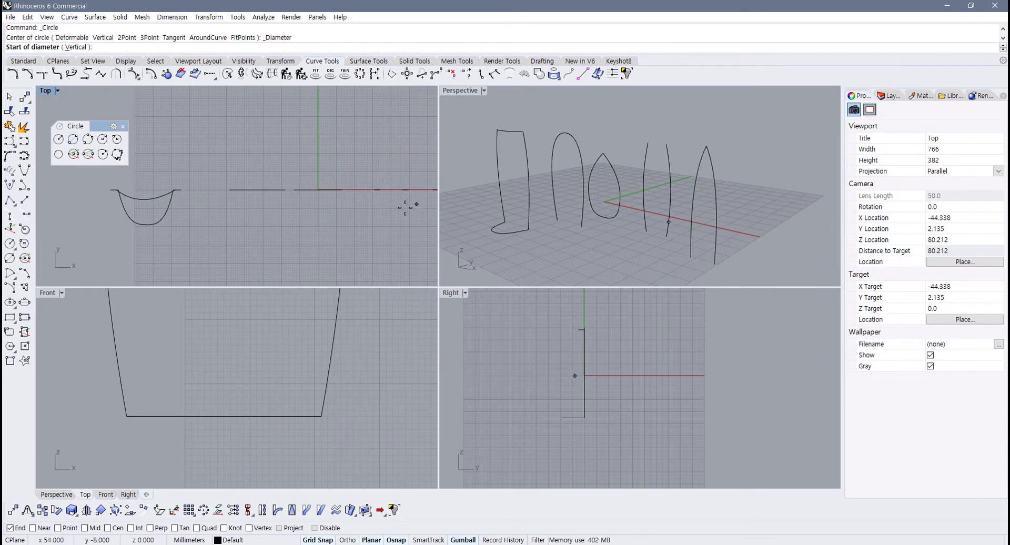
{"action": "left_click", "coordinate": [557, 218]}
{"action": "left_click", "coordinate": [580, 232]}
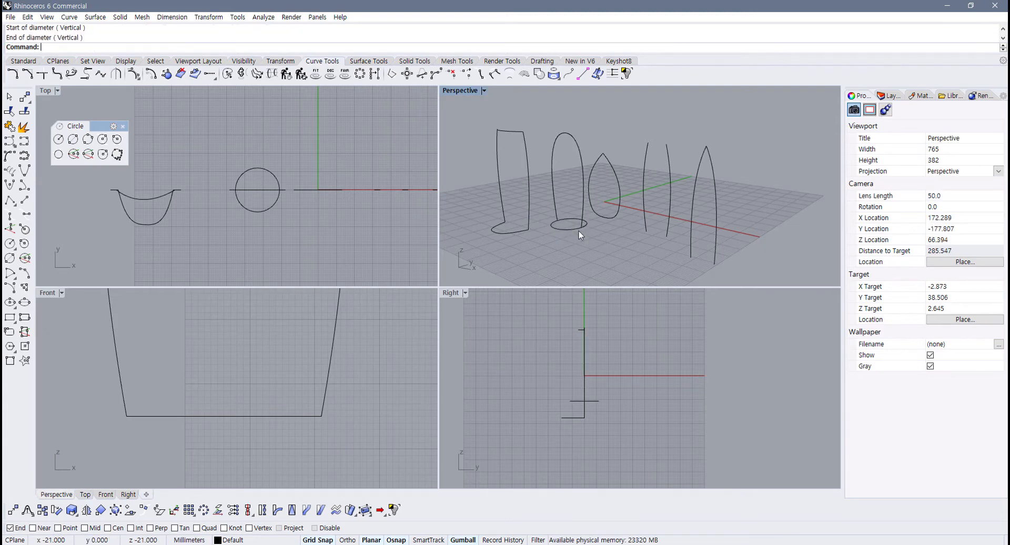
{"action": "right_click_drag", "start_coordinate": [553, 234], "coordinate": [526, 258]}
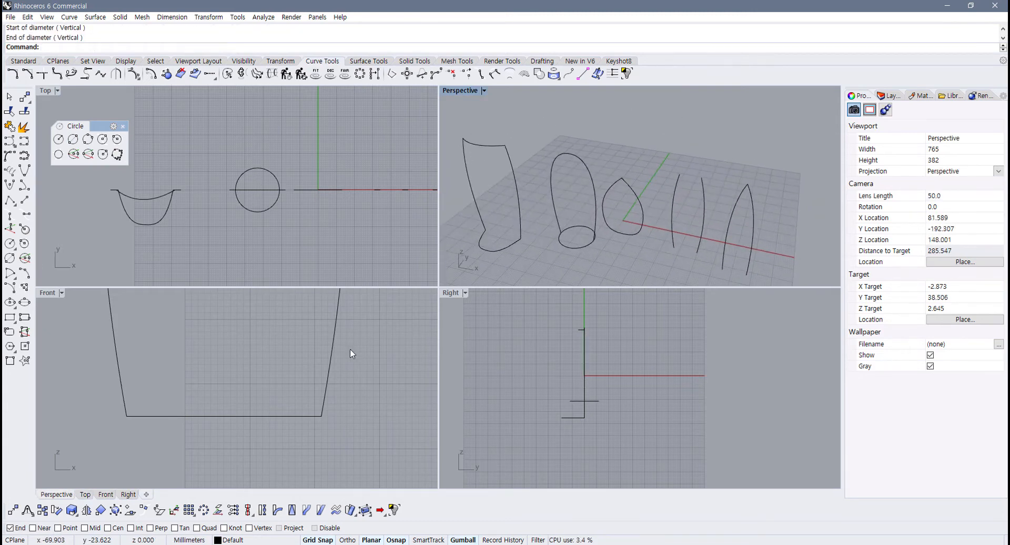
Step: Enable the Near snap and draw a two-point diameter circle in the Front view across the teardrop's sides, about 10 mm above the origin
{"action": "scroll", "coordinate": [298, 370], "scroll_direction": "down", "scroll_amount": 8}
{"action": "scroll", "coordinate": [298, 371], "scroll_direction": "down", "scroll_amount": 6}
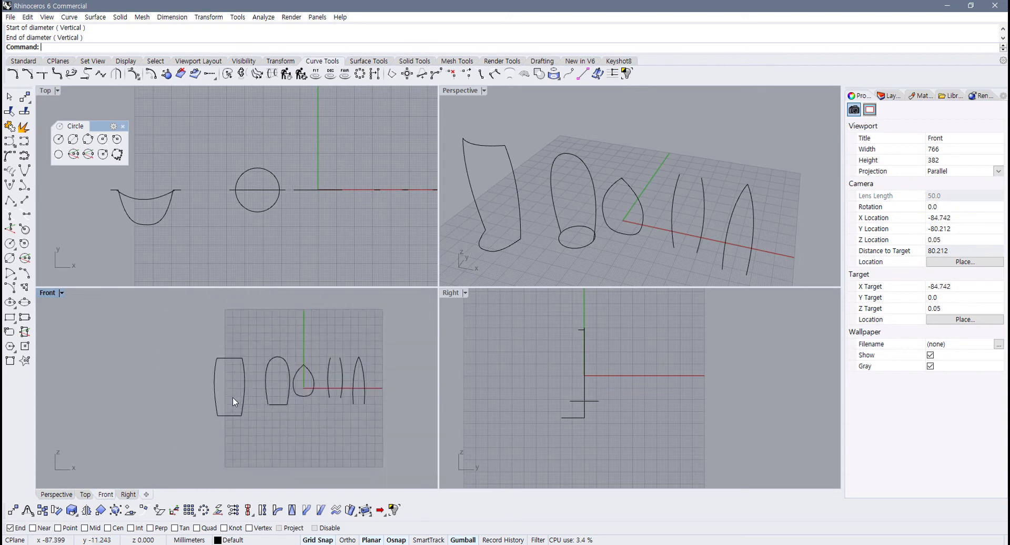
{"action": "scroll", "coordinate": [592, 226], "scroll_direction": "up", "scroll_amount": 5}
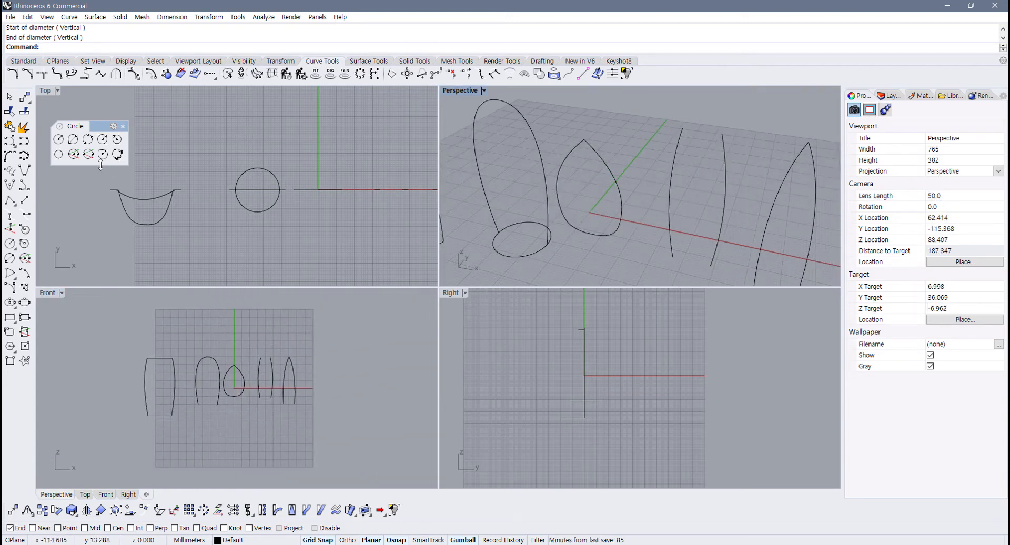
{"action": "left_click", "coordinate": [74, 139]}
{"action": "scroll", "coordinate": [582, 193], "scroll_direction": "up", "scroll_amount": 2}
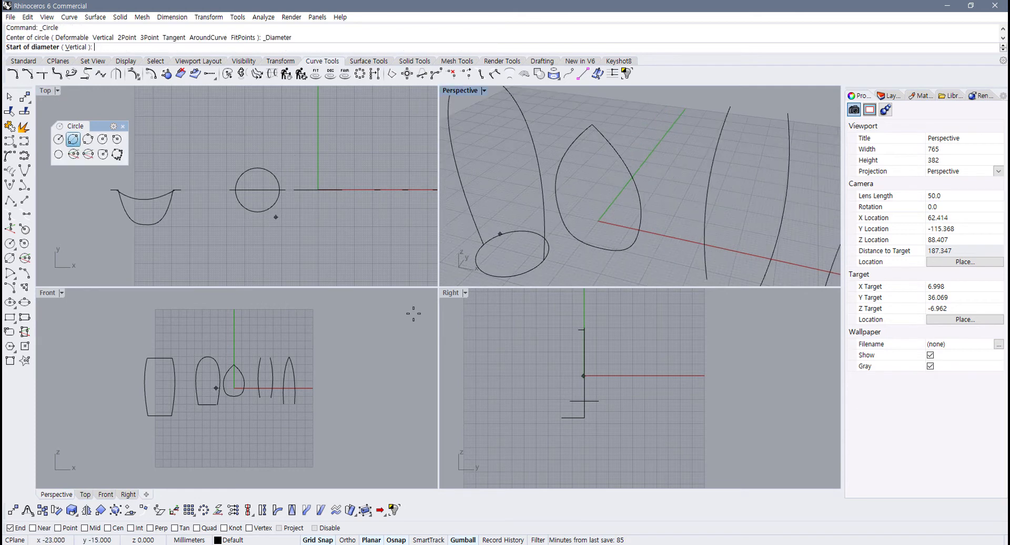
{"action": "scroll", "coordinate": [238, 383], "scroll_direction": "up", "scroll_amount": 8}
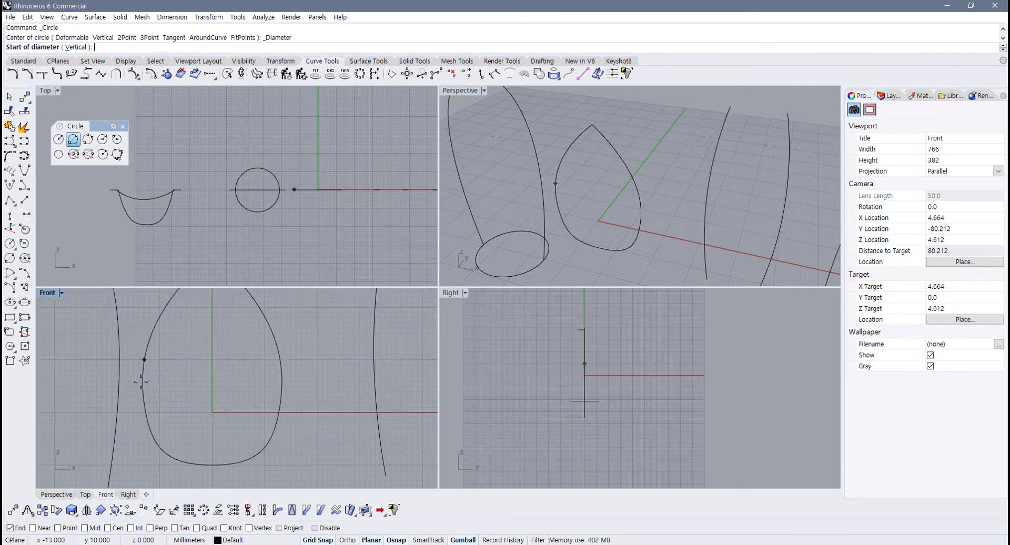
{"action": "left_click", "coordinate": [33, 528]}
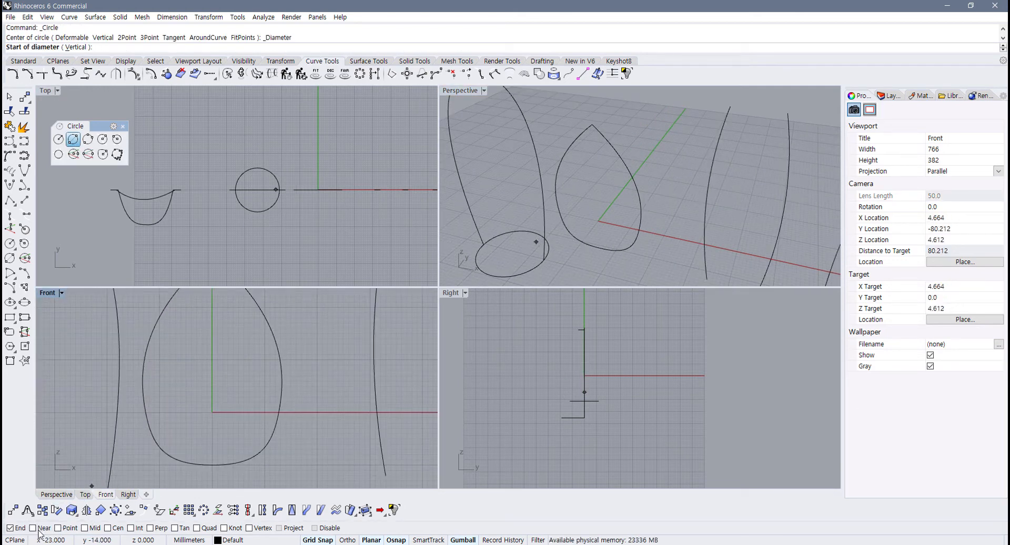
{"action": "left_click", "coordinate": [144, 361]}
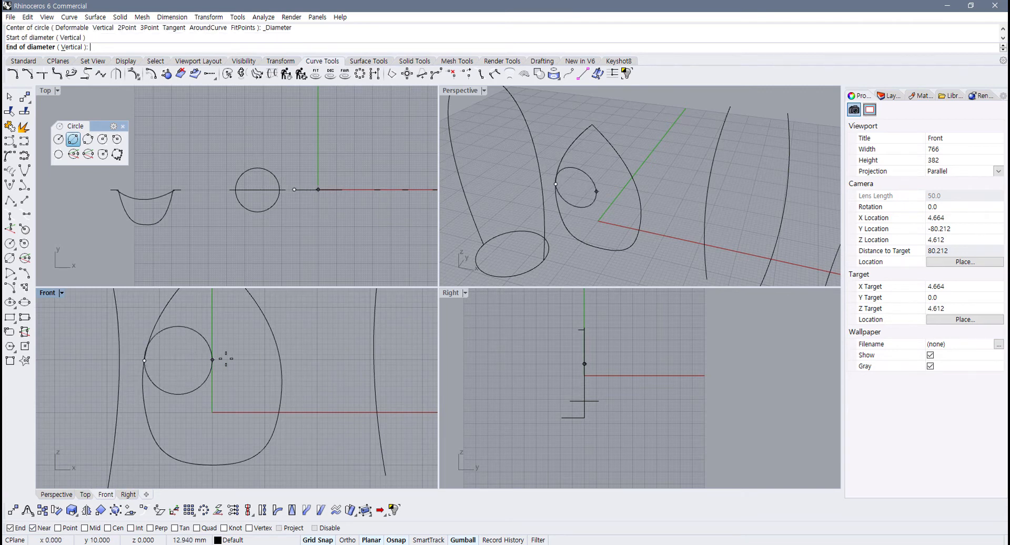
{"action": "left_click", "coordinate": [279, 360]}
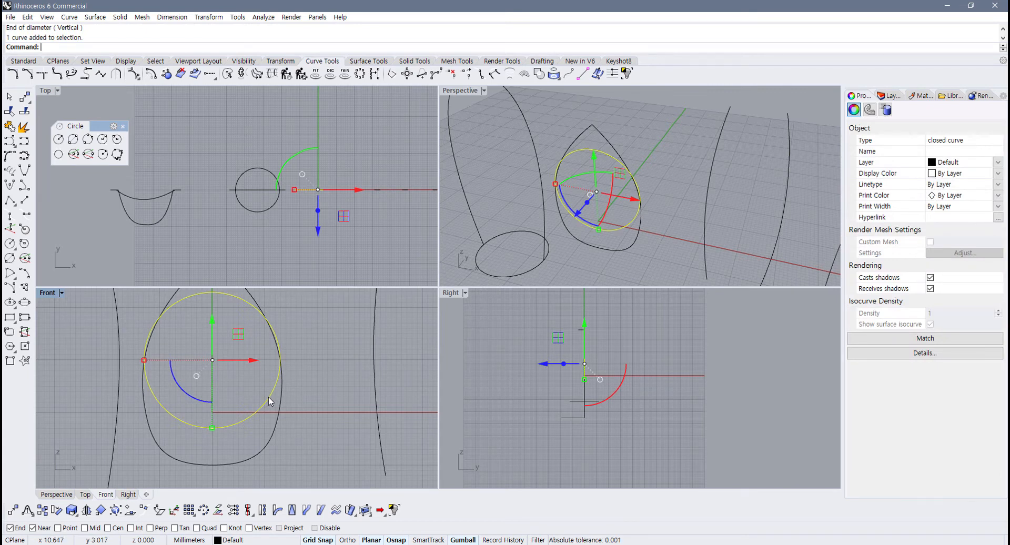
Step: Delete the circle drawn flat across the teardrop's sides in the Front view
{"action": "key", "text": "Delete"}
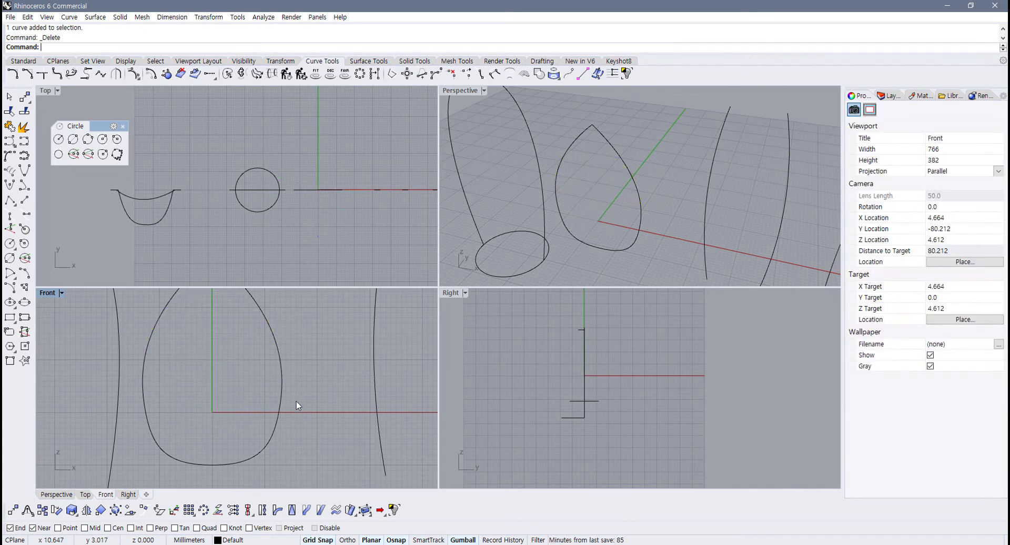
Step: Try a diameter circle vertical to the construction plane, about 15 mm wide, inside the teardrop, and delete it
{"action": "left_click", "coordinate": [88, 154]}
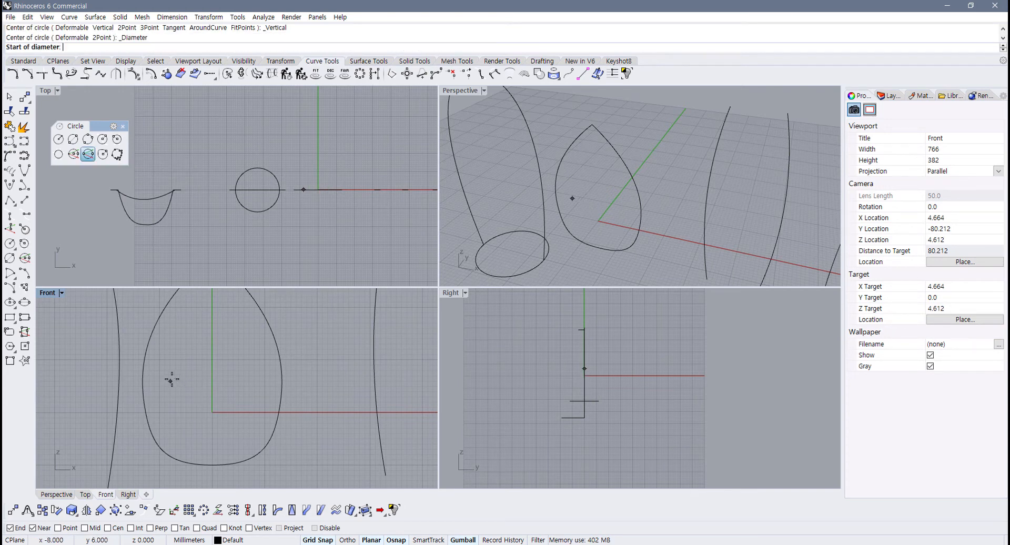
{"action": "left_click", "coordinate": [170, 381]}
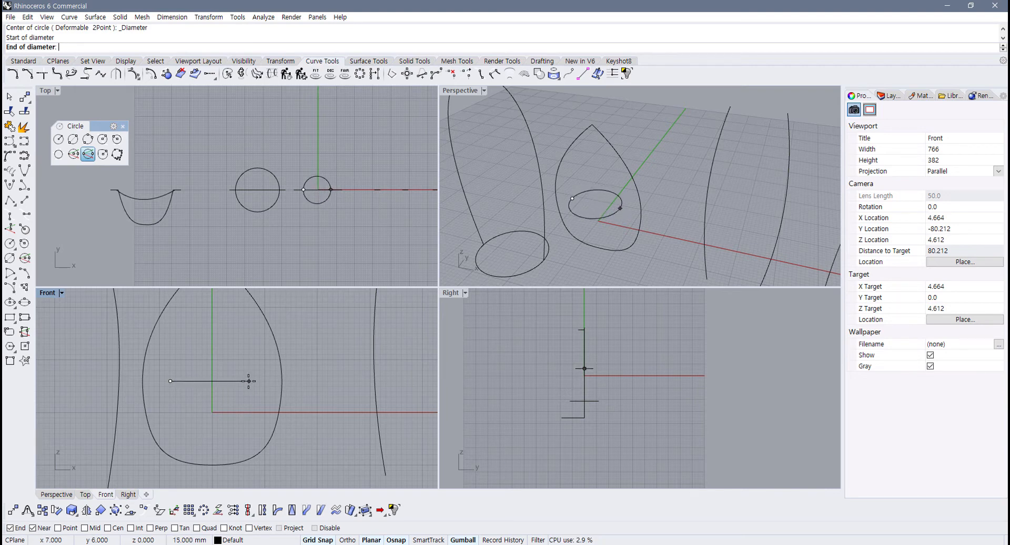
{"action": "left_click", "coordinate": [249, 381]}
{"action": "left_click", "coordinate": [241, 383]}
{"action": "scroll", "coordinate": [326, 184], "scroll_direction": "up", "scroll_amount": 5}
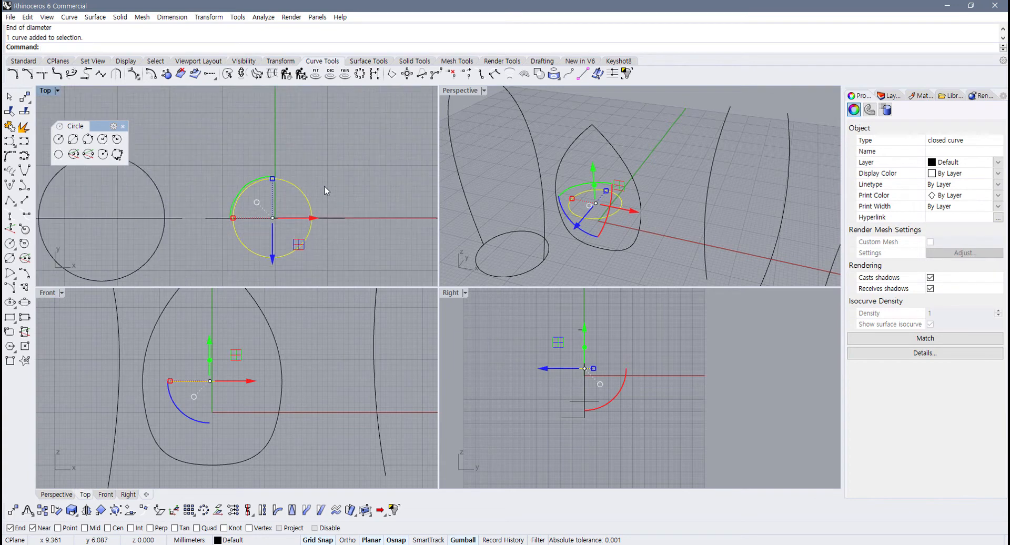
{"action": "key", "text": "Delete"}
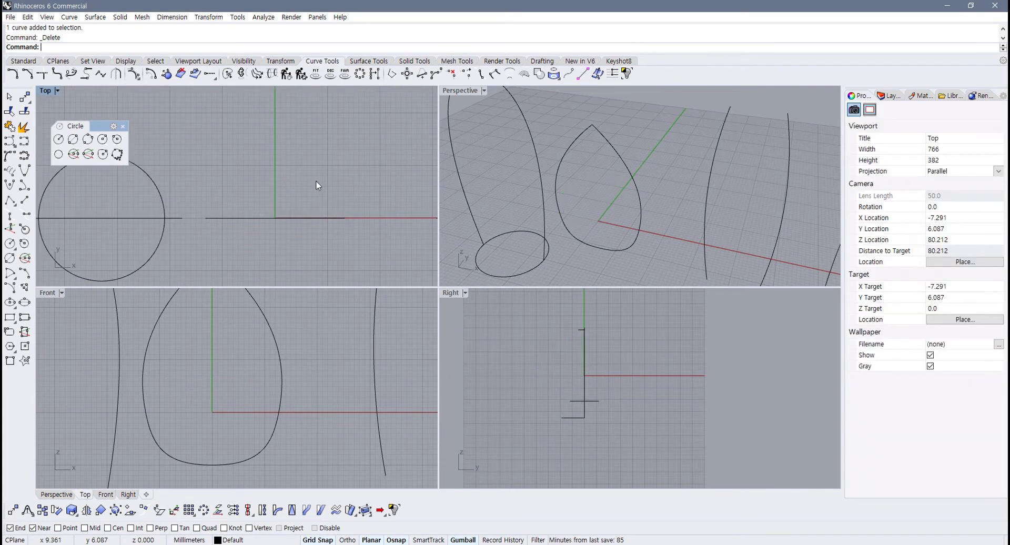
Step: Draw a diameter circle vertical to the Front construction plane between the teardrop's two sides, about 9 mm above the origin
{"action": "left_click", "coordinate": [92, 159]}
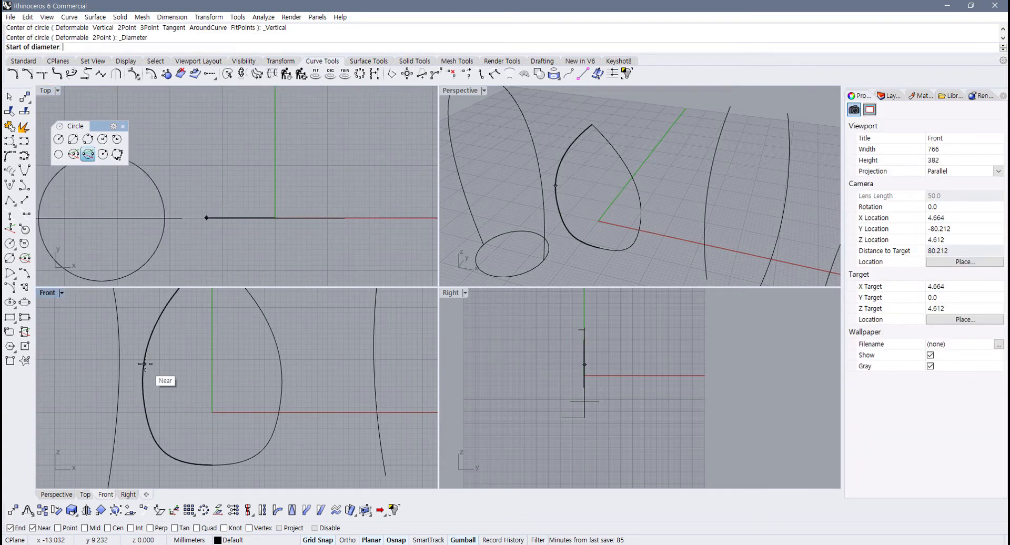
{"action": "left_click", "coordinate": [144, 363]}
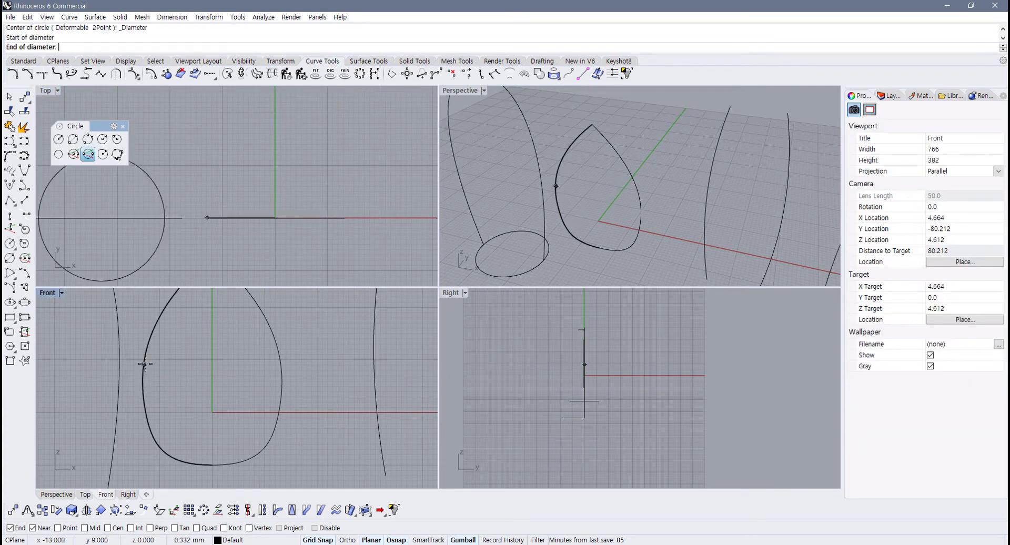
{"action": "left_click", "coordinate": [280, 363]}
{"action": "left_click", "coordinate": [255, 362]}
{"action": "scroll", "coordinate": [256, 378], "scroll_direction": "down", "scroll_amount": 3}
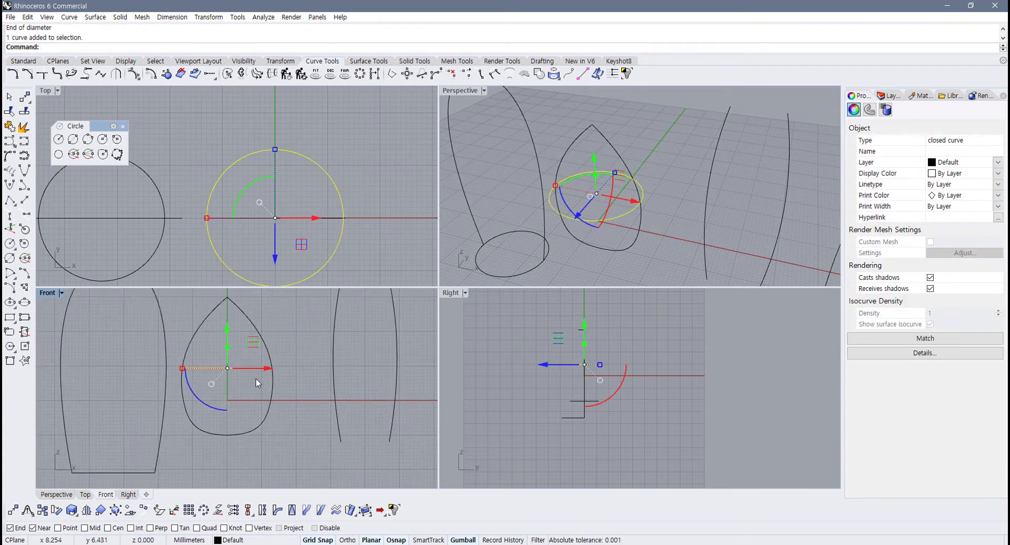
{"action": "key", "text": "Escape"}
{"action": "left_click", "coordinate": [606, 218]}
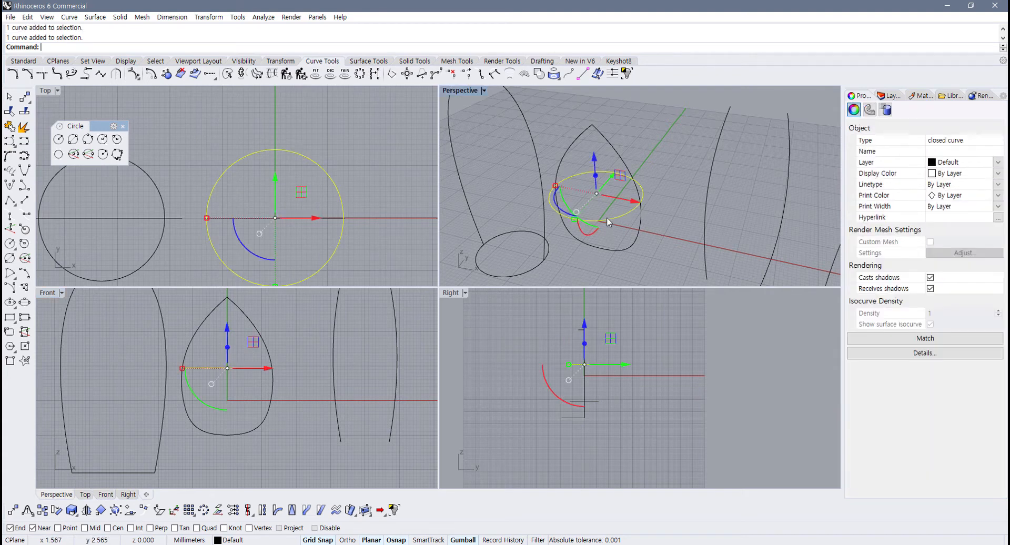
{"action": "right_click_drag", "start_coordinate": [607, 216], "coordinate": [620, 156]}
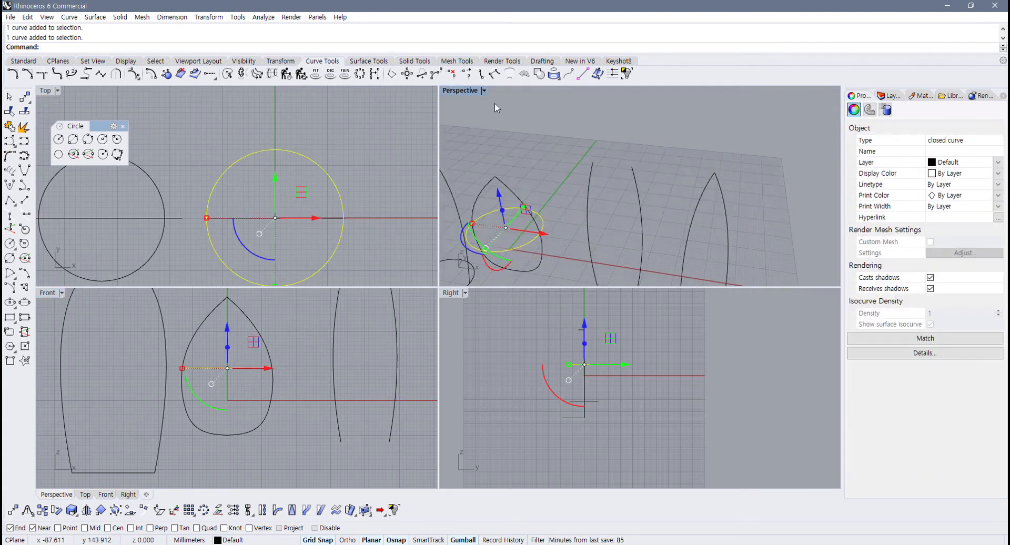
Step: Maximize the Front viewport and draw a vertical-to-CPlane diameter circle between the upper endpoints of the open barrel-shaped profile
{"action": "right_click_drag", "start_coordinate": [345, 383], "coordinate": [267, 415]}
{"action": "scroll", "coordinate": [279, 391], "scroll_direction": "down", "scroll_amount": 4}
{"action": "right_click_drag", "start_coordinate": [113, 335], "coordinate": [21, 347]}
{"action": "double_click", "coordinate": [47, 293]}
{"action": "right_click_drag", "start_coordinate": [355, 226], "coordinate": [282, 222]}
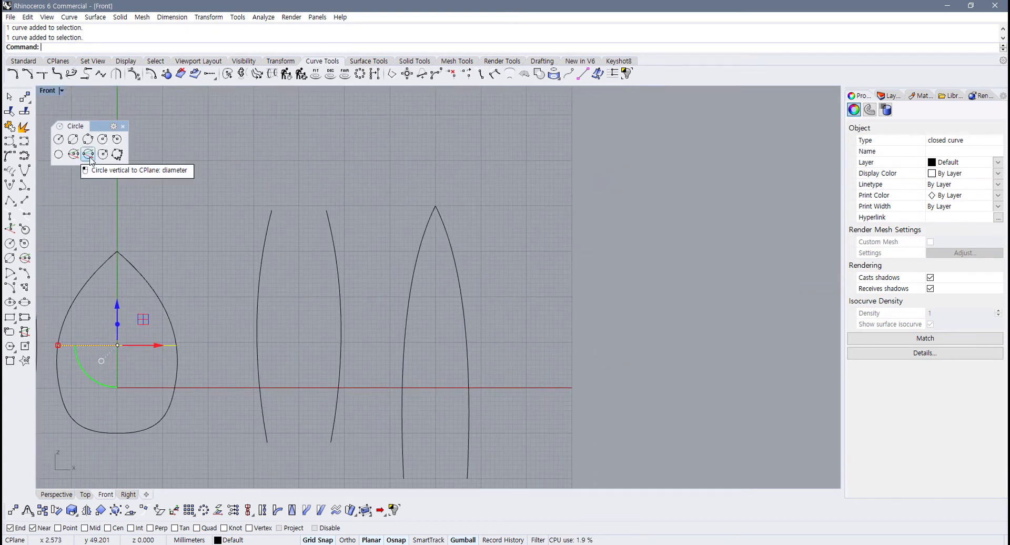
{"action": "left_click", "coordinate": [89, 157]}
{"action": "left_click", "coordinate": [271, 210]}
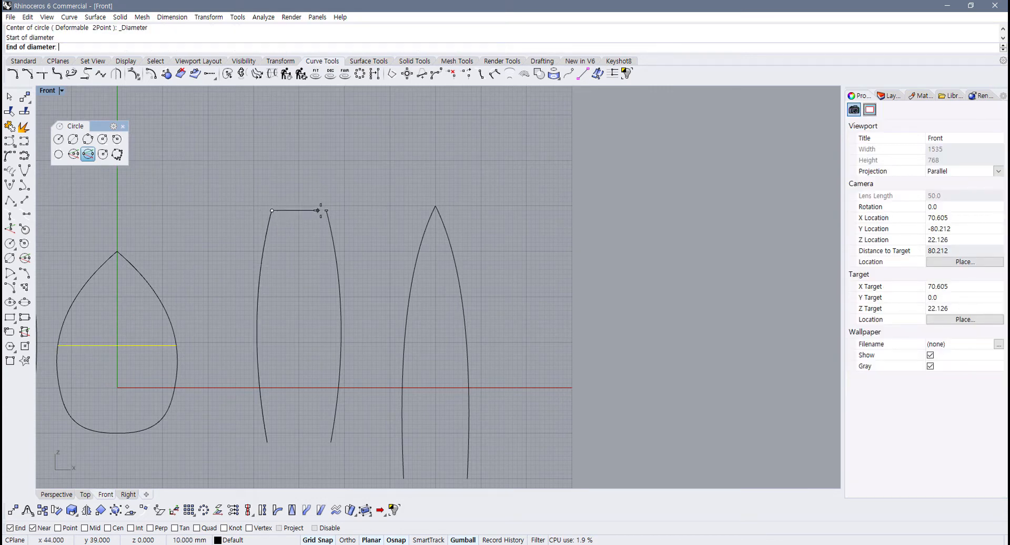
{"action": "left_click", "coordinate": [326, 211]}
Step: Draw a matching diameter circle between the barrel-shaped profile's two lower endpoints and restore the four-viewport layout
{"action": "right_click", "coordinate": [277, 441]}
{"action": "left_click", "coordinate": [267, 442]}
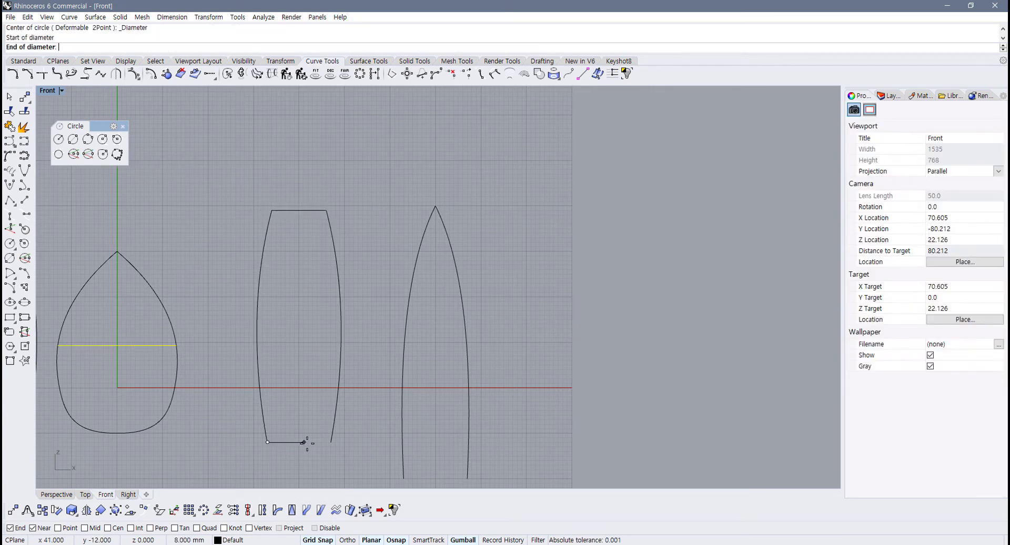
{"action": "left_click", "coordinate": [331, 442]}
{"action": "left_click_drag", "start_coordinate": [306, 448], "coordinate": [293, 184]}
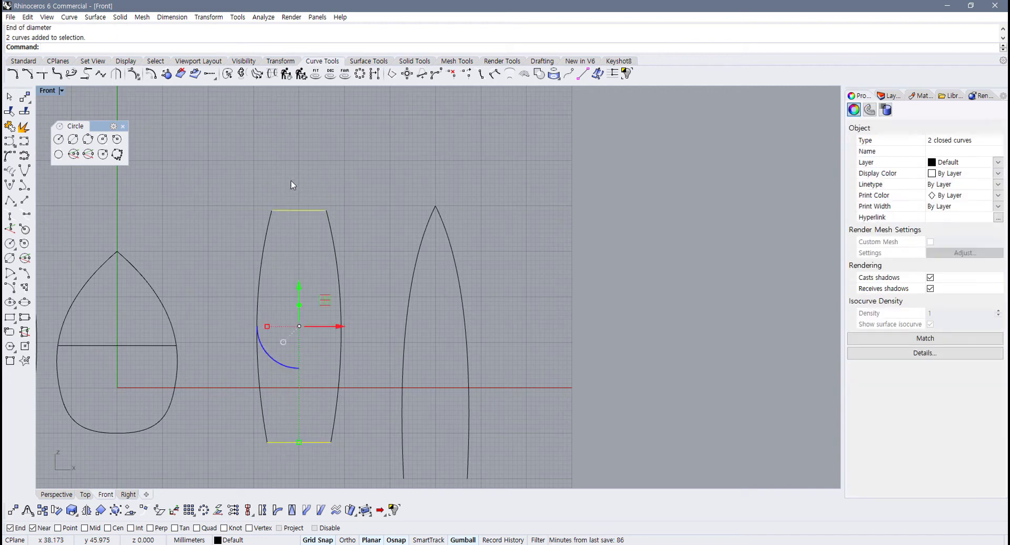
{"action": "left_click", "coordinate": [48, 92]}
{"action": "double_click", "coordinate": [48, 93]}
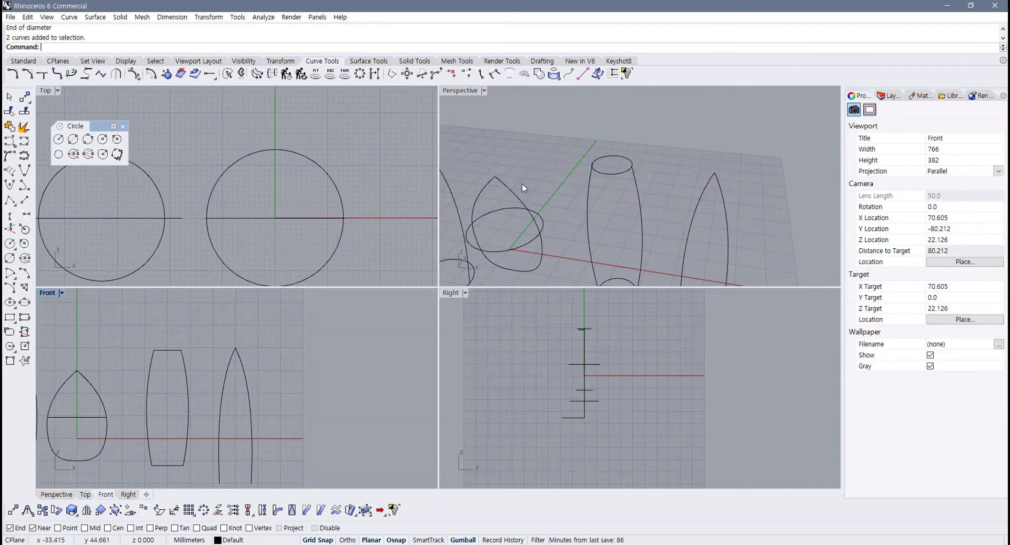
Step: Draw a vertical-to-CPlane diameter circle between the two lower endpoints of the tall pointed arch in the Front view
{"action": "left_click", "coordinate": [609, 178]}
{"action": "right_click_drag", "start_coordinate": [609, 179], "coordinate": [597, 197]}
{"action": "right_click_drag", "start_coordinate": [246, 346], "coordinate": [251, 337]}
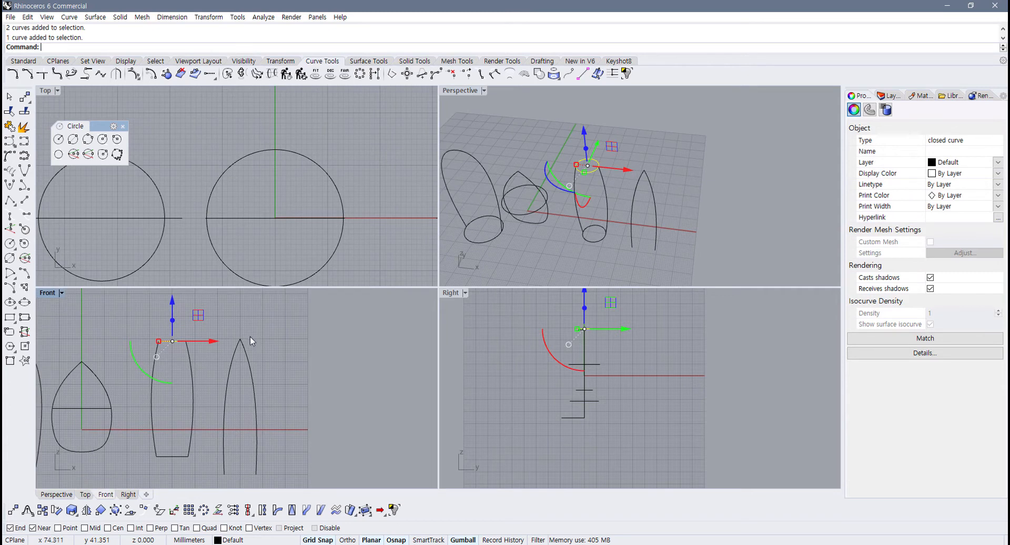
{"action": "left_click", "coordinate": [87, 157]}
{"action": "right_click_drag", "start_coordinate": [268, 334], "coordinate": [269, 304]}
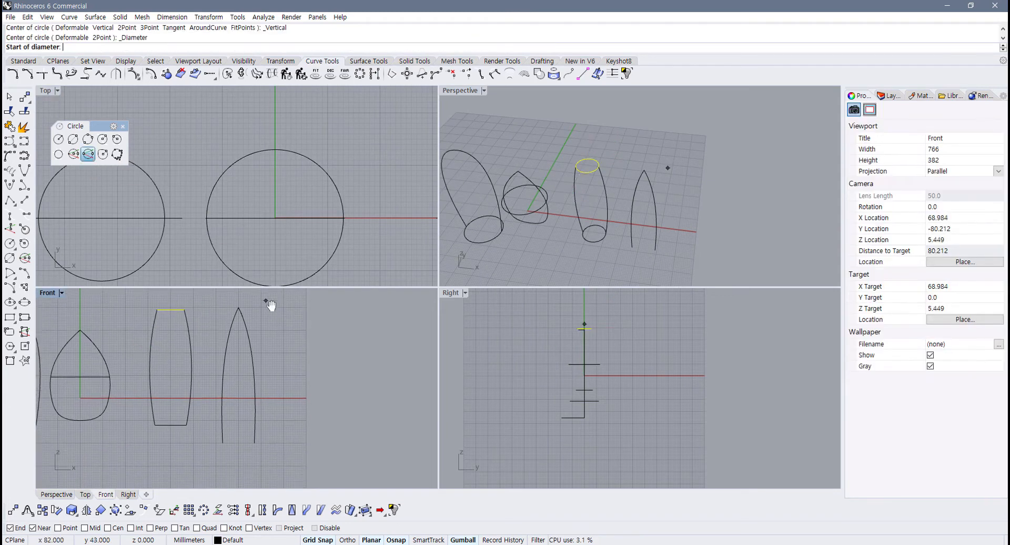
{"action": "scroll", "coordinate": [238, 424], "scroll_direction": "up", "scroll_amount": 2}
{"action": "left_click", "coordinate": [221, 449]}
{"action": "left_click", "coordinate": [259, 449]}
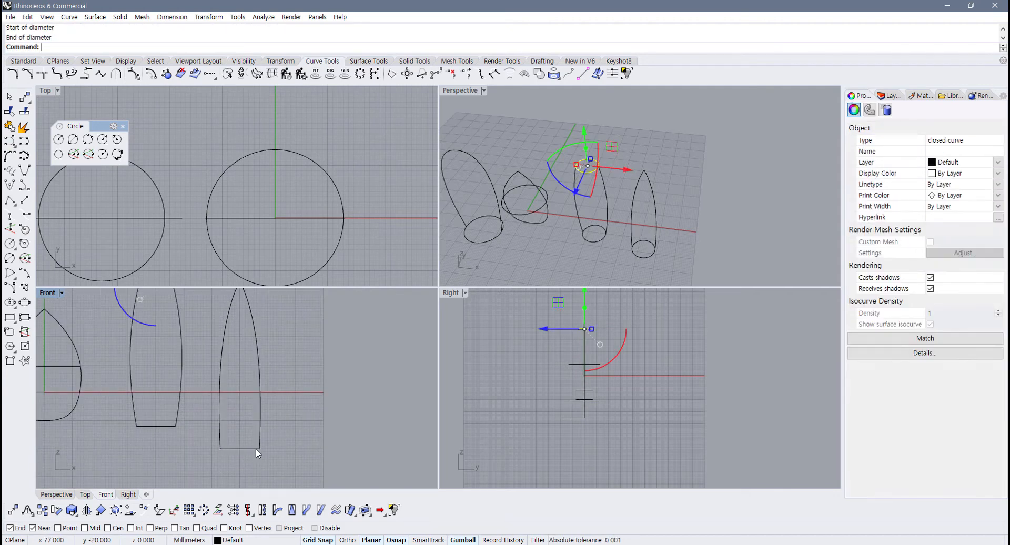
Step: Maximize the Perspective viewport and examine the profile curves with their circular cross-sections up close
{"action": "double_click", "coordinate": [459, 90]}
{"action": "right_click_drag", "start_coordinate": [461, 95], "coordinate": [378, 234]}
{"action": "left_click", "coordinate": [378, 233]}
{"action": "right_click_drag", "start_coordinate": [348, 285], "coordinate": [260, 289], "text": "shift"}
{"action": "scroll", "coordinate": [352, 295], "scroll_direction": "up", "scroll_amount": 2}
{"action": "scroll", "coordinate": [343, 276], "scroll_direction": "up", "scroll_amount": 4}
{"action": "scroll", "coordinate": [361, 273], "scroll_direction": "up", "scroll_amount": 3}
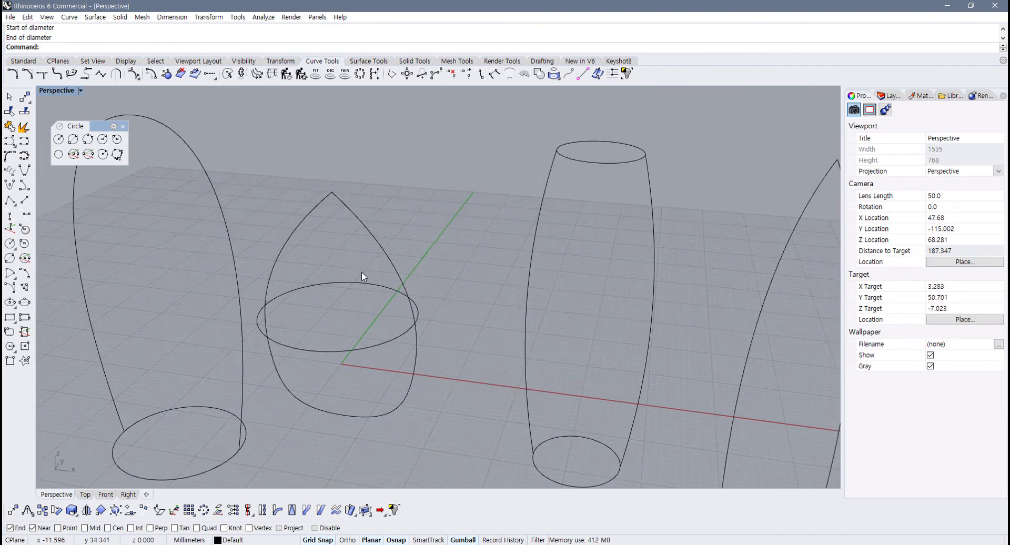
{"action": "left_click", "coordinate": [371, 231]}
{"action": "left_click", "coordinate": [409, 206]}
{"action": "right_click_drag", "start_coordinate": [412, 223], "coordinate": [397, 251]}
Step: Try a Sweep 2 Rails along the teardrop's two halves using only the circle as cross-section, inspecting the preview
{"action": "left_click", "coordinate": [368, 61]}
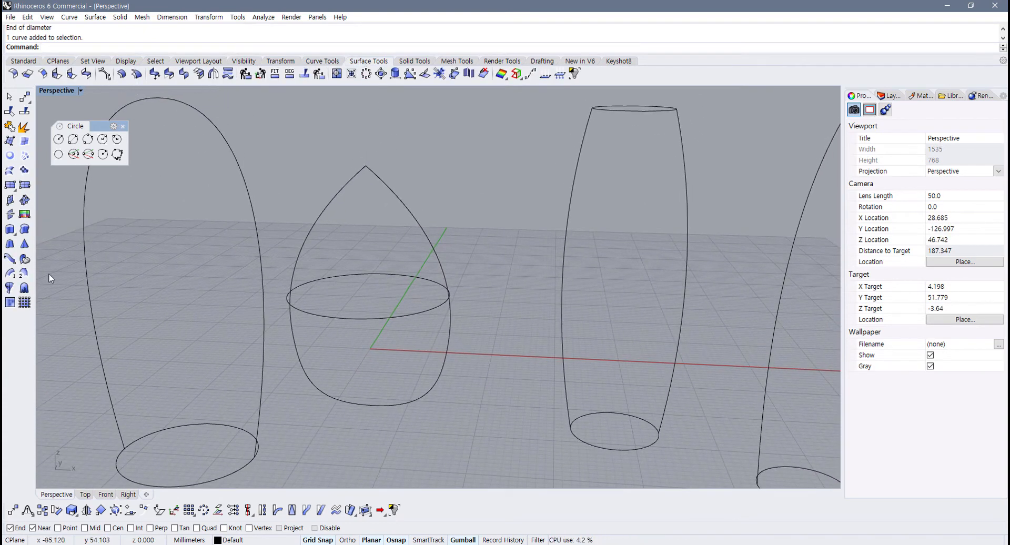
{"action": "left_click", "coordinate": [22, 273]}
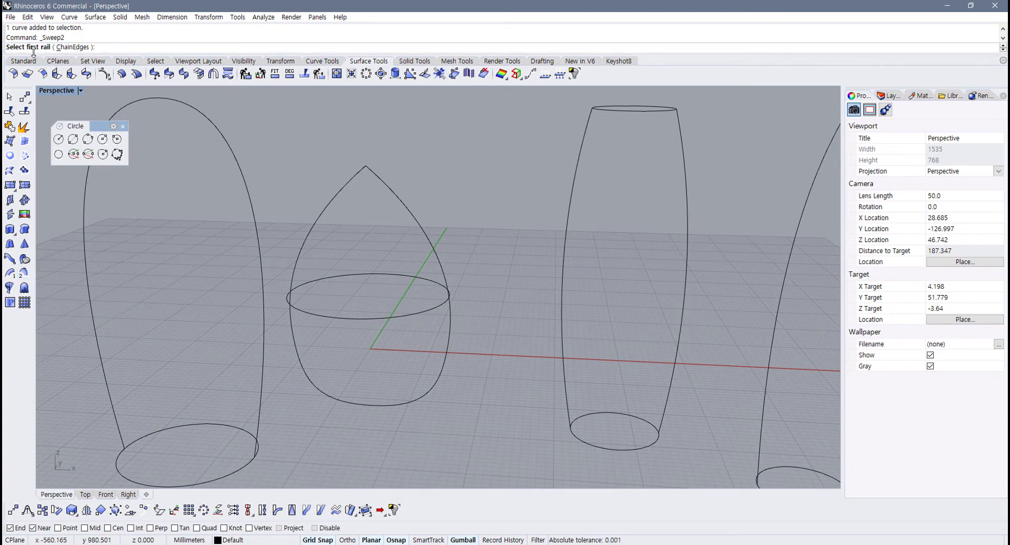
{"action": "left_click", "coordinate": [348, 187]}
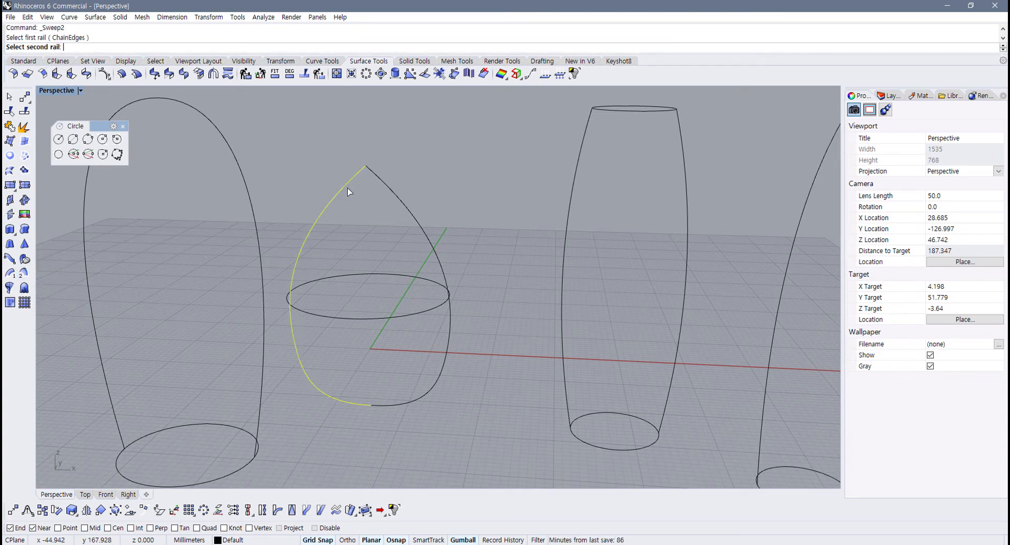
{"action": "left_click", "coordinate": [387, 187]}
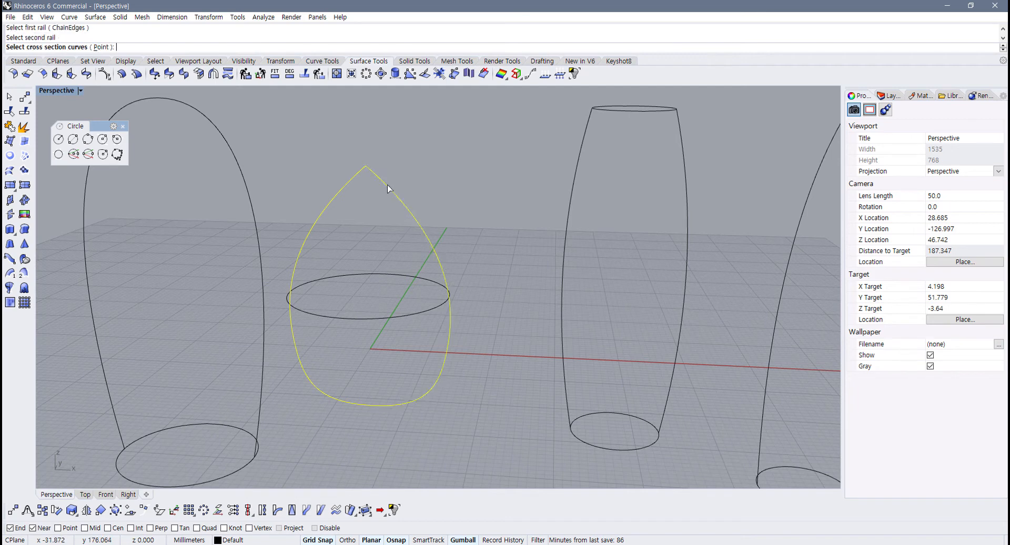
{"action": "left_click", "coordinate": [389, 320]}
{"action": "key", "text": "Return"}
{"action": "key", "text": "Return"}
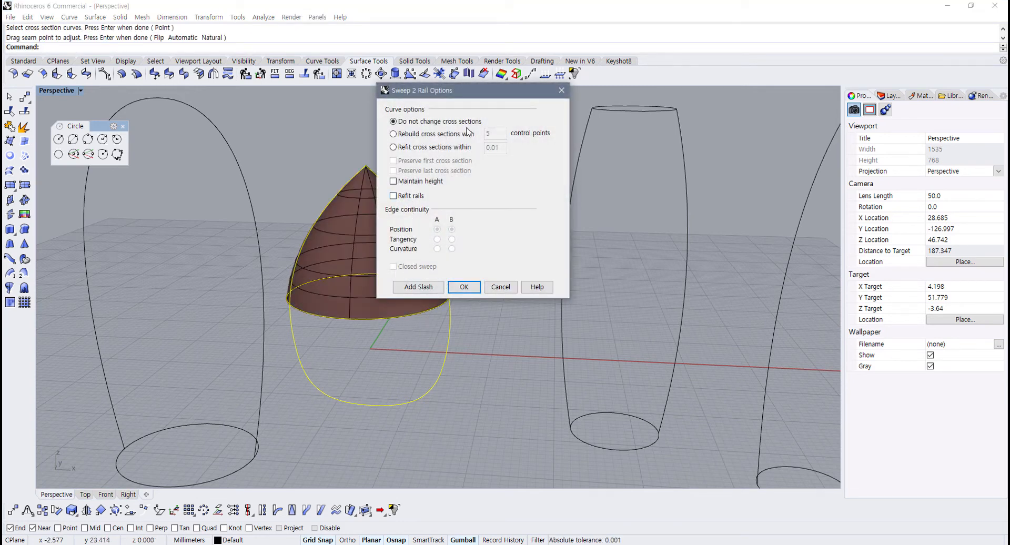
{"action": "left_click_drag", "start_coordinate": [460, 97], "coordinate": [581, 112]}
{"action": "right_click_drag", "start_coordinate": [481, 243], "coordinate": [468, 191]}
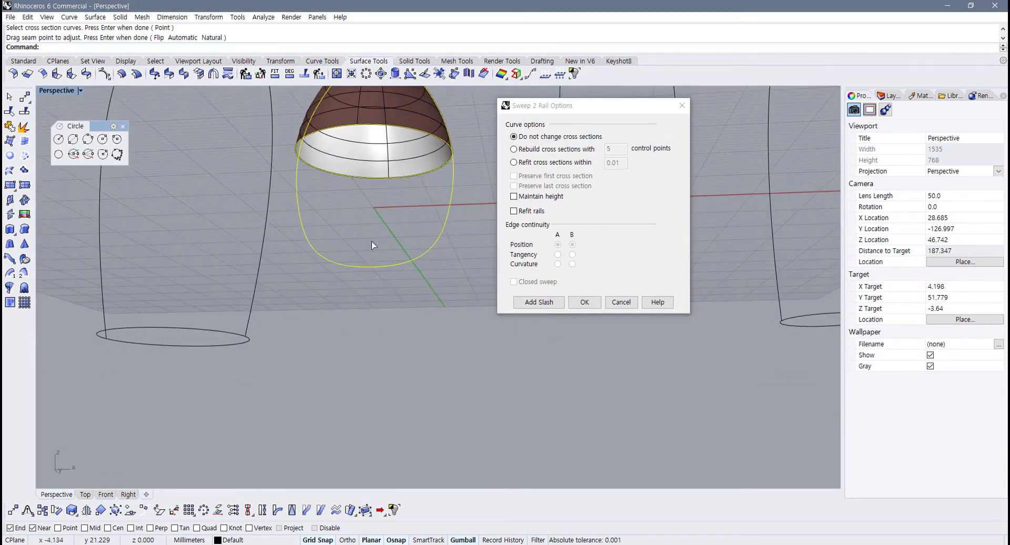
{"action": "right_click_drag", "start_coordinate": [371, 242], "coordinate": [364, 366]}
{"action": "left_click", "coordinate": [620, 302]}
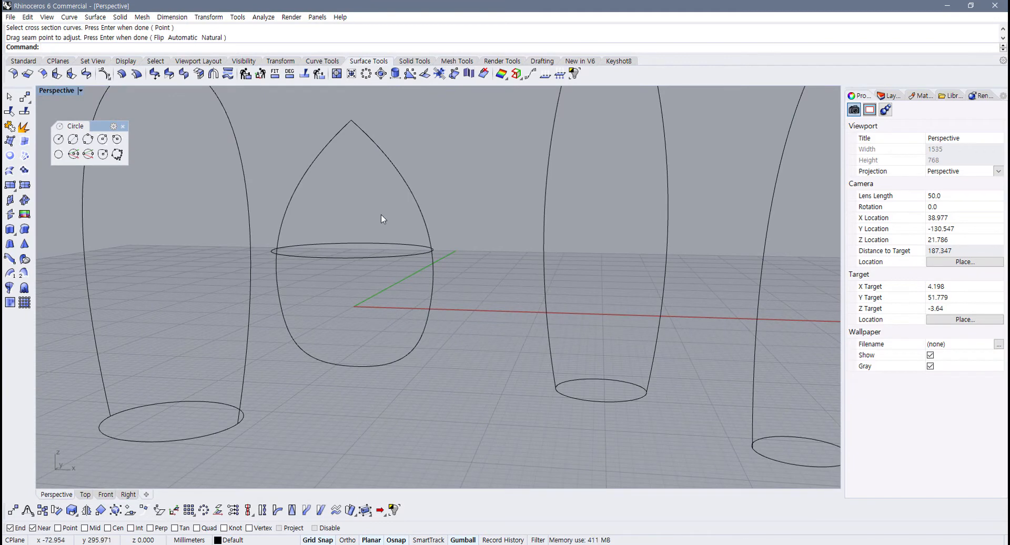
{"action": "left_click", "coordinate": [413, 198]}
{"action": "left_click", "coordinate": [317, 153]}
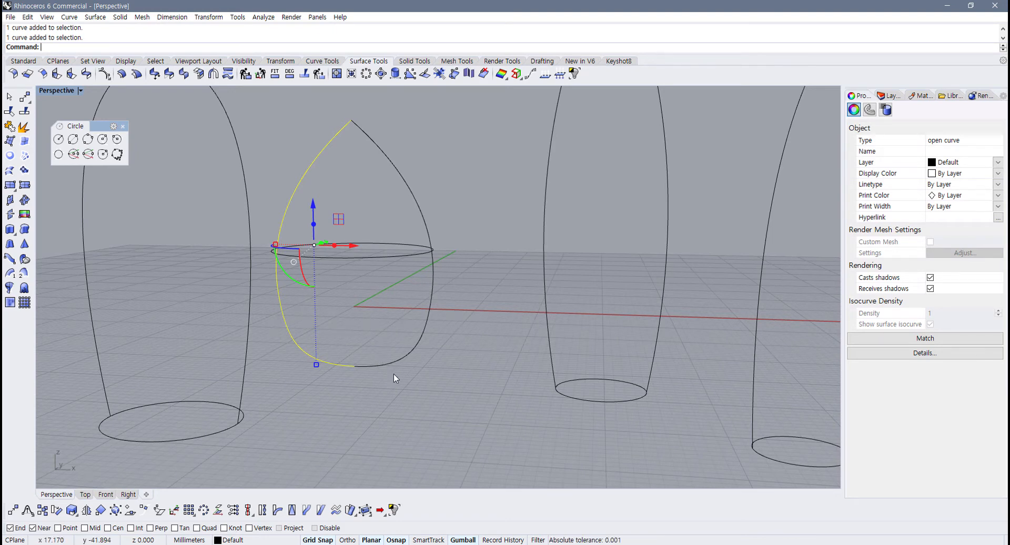
{"action": "left_click", "coordinate": [403, 398]}
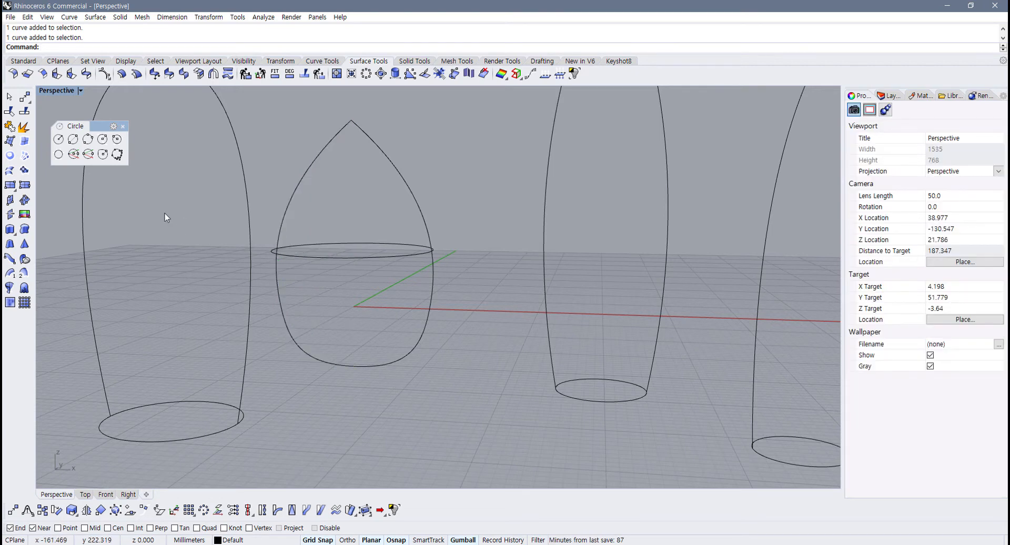
Step: Try a Sweep 2 Rails along the teardrop's two halves with picked points at its tip and base and the circle as cross-sections, inspecting the preview
{"action": "left_click", "coordinate": [16, 287]}
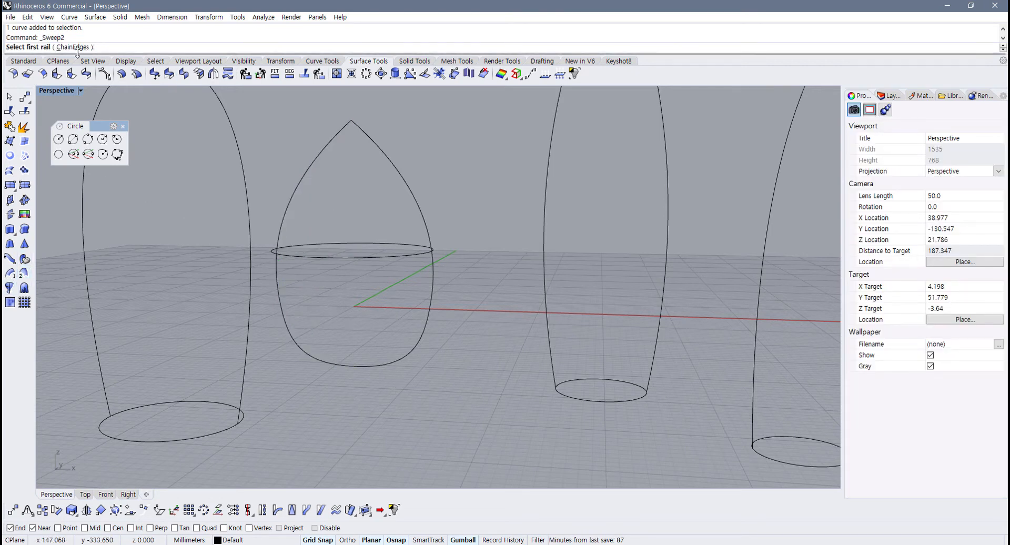
{"action": "left_click", "coordinate": [305, 162]}
{"action": "left_click", "coordinate": [397, 170]}
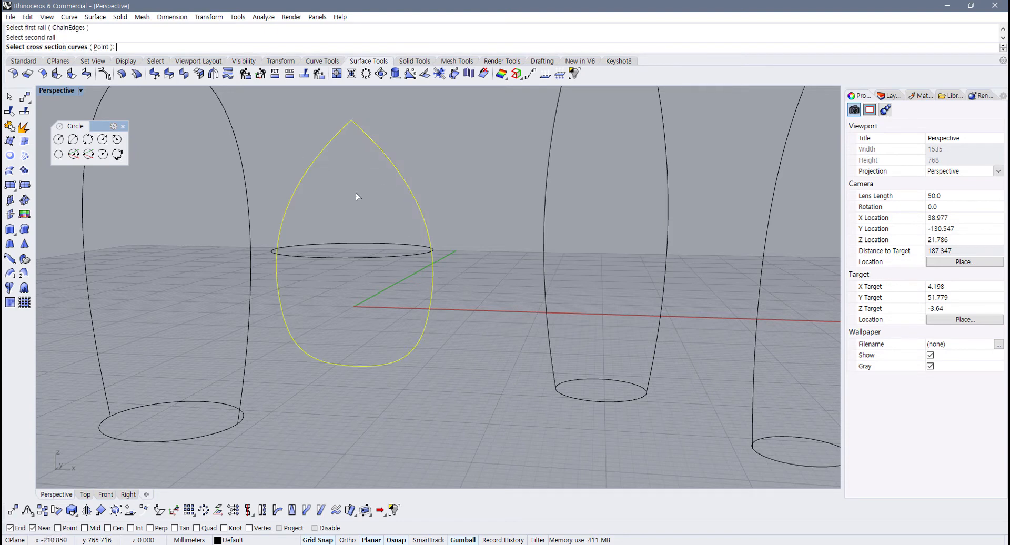
{"action": "left_click", "coordinate": [100, 47]}
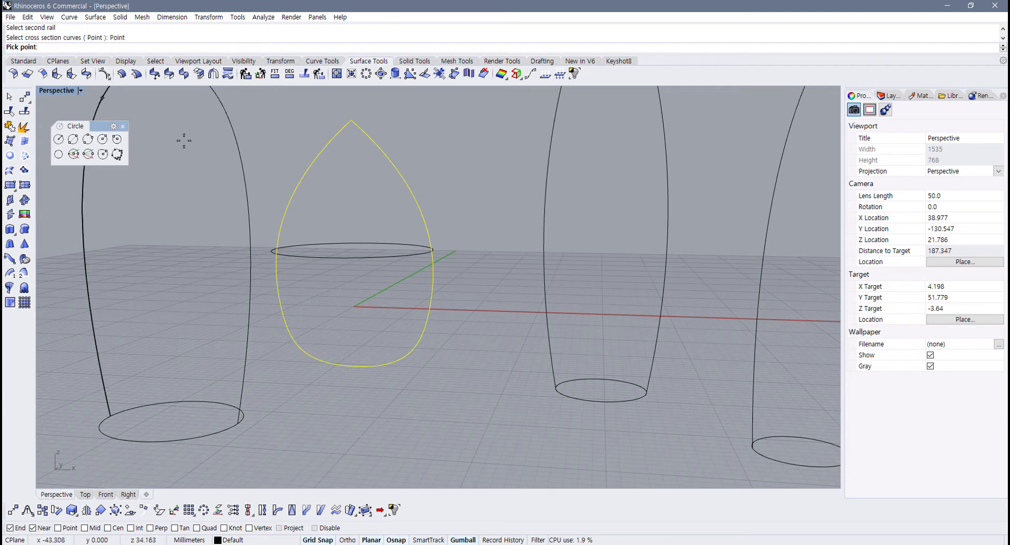
{"action": "left_click", "coordinate": [352, 122]}
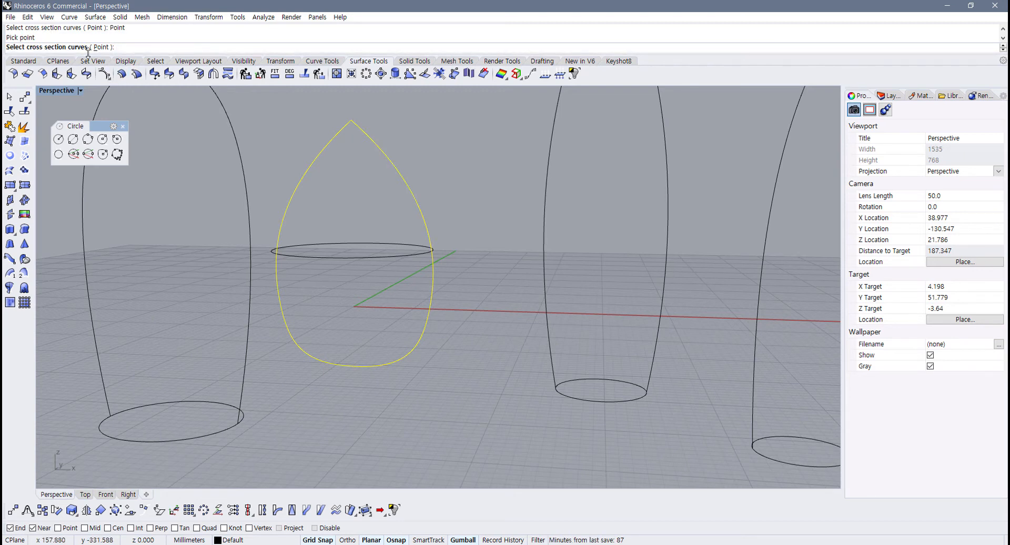
{"action": "left_click", "coordinate": [352, 258]}
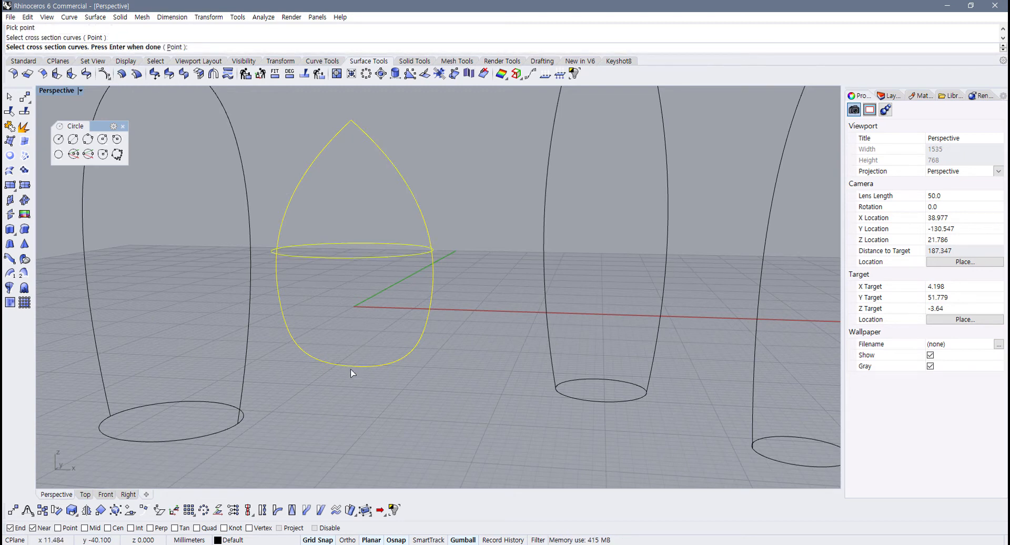
{"action": "left_click", "coordinate": [175, 47]}
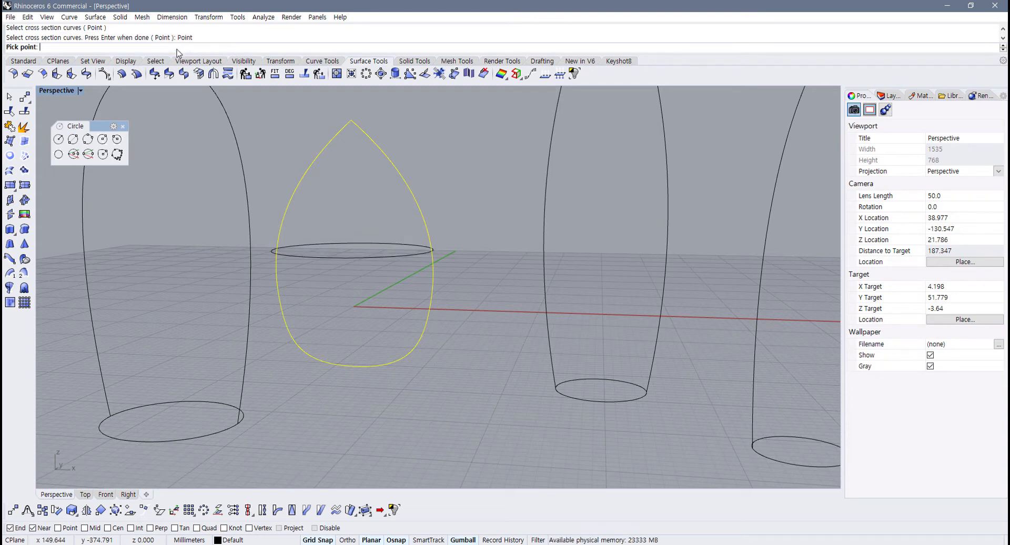
{"action": "left_click", "coordinate": [353, 366]}
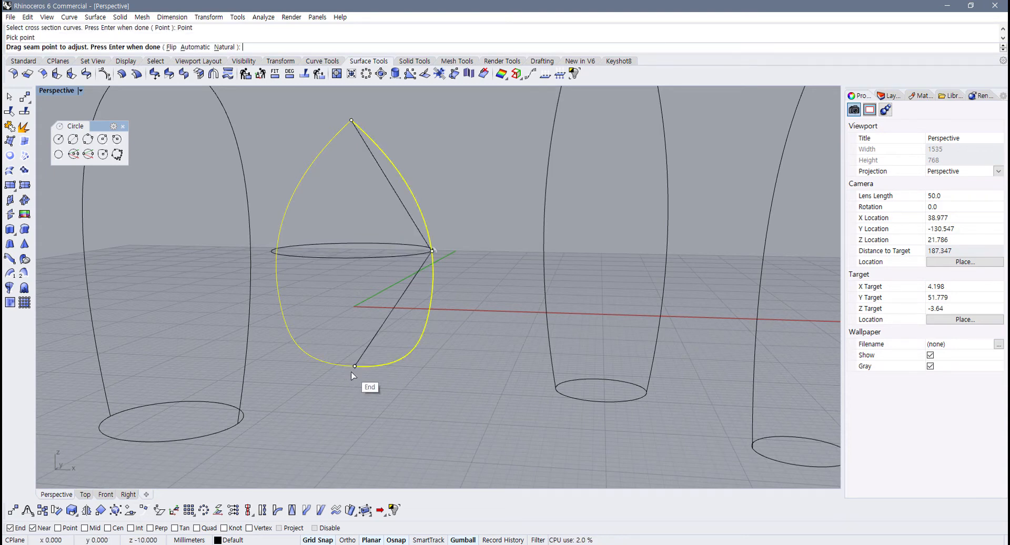
{"action": "key", "text": "Return"}
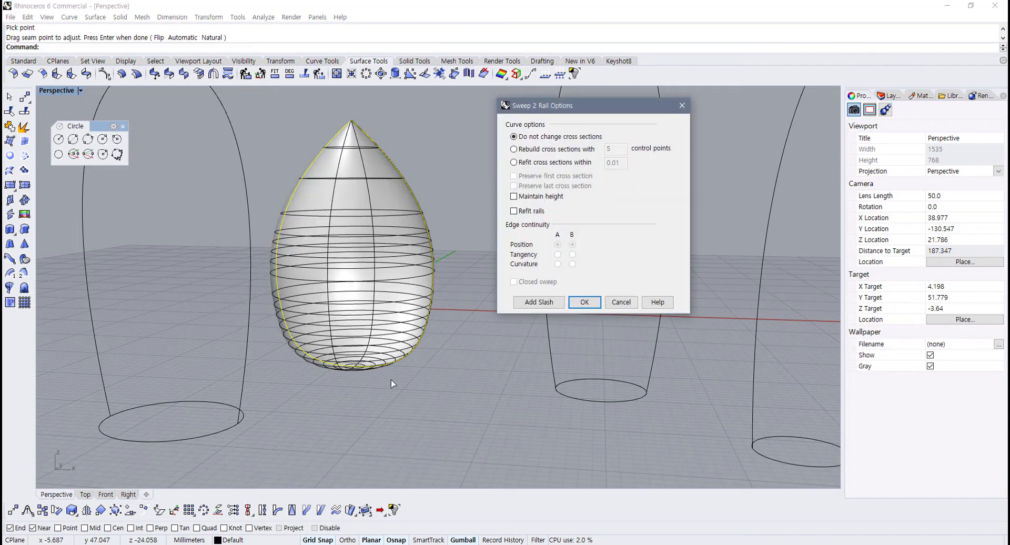
{"action": "right_click_drag", "start_coordinate": [391, 382], "coordinate": [349, 369]}
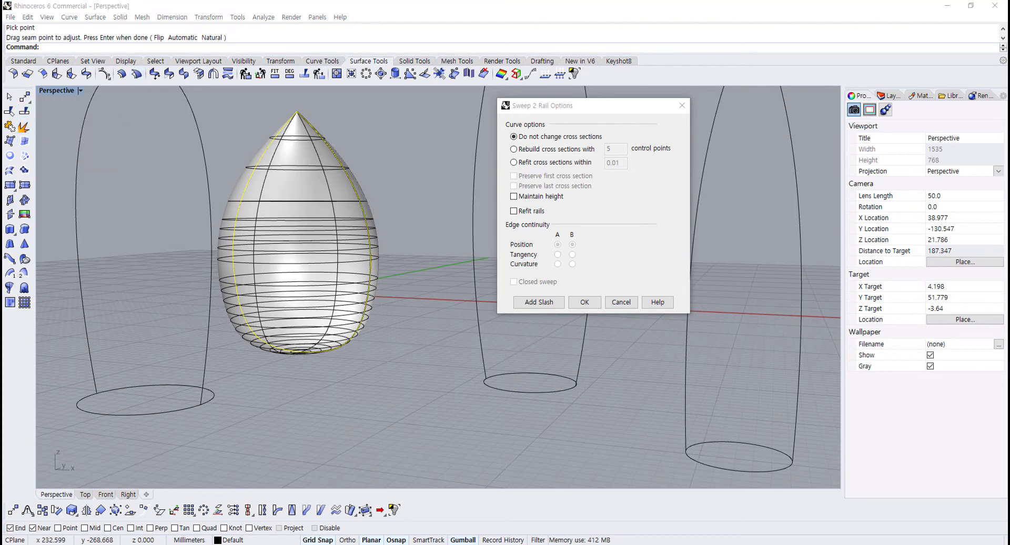
{"action": "left_click", "coordinate": [629, 306]}
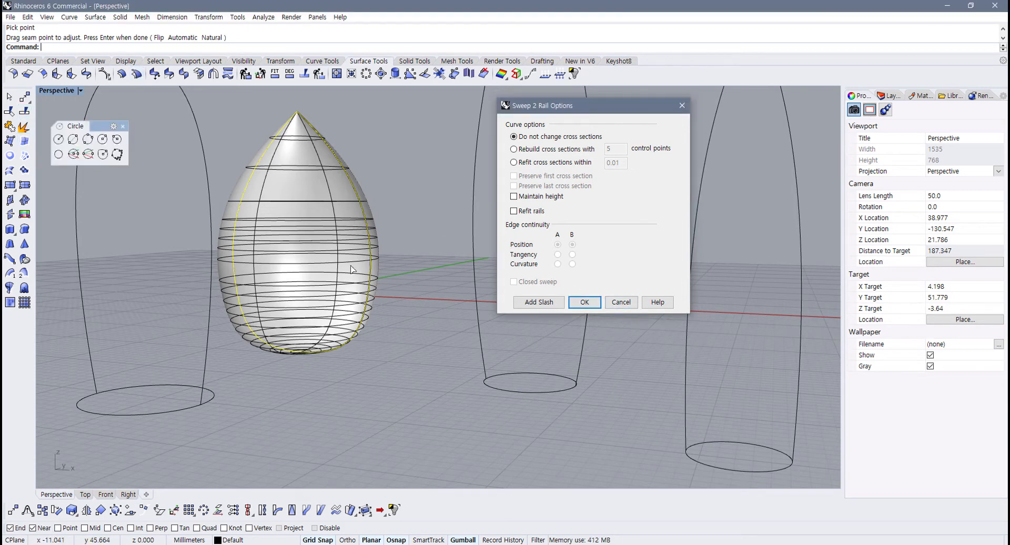
{"action": "left_click", "coordinate": [624, 304]}
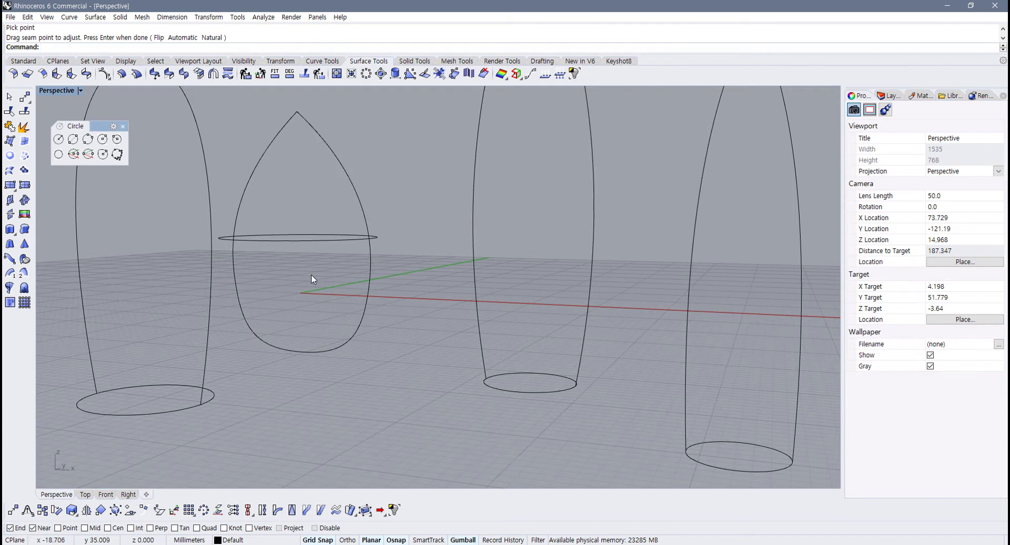
Step: Place point objects on the teardrop's upper tip and on its lower end where the two halves meet
{"action": "right_click_drag", "start_coordinate": [311, 275], "coordinate": [351, 294]}
{"action": "left_click", "coordinate": [17, 62]}
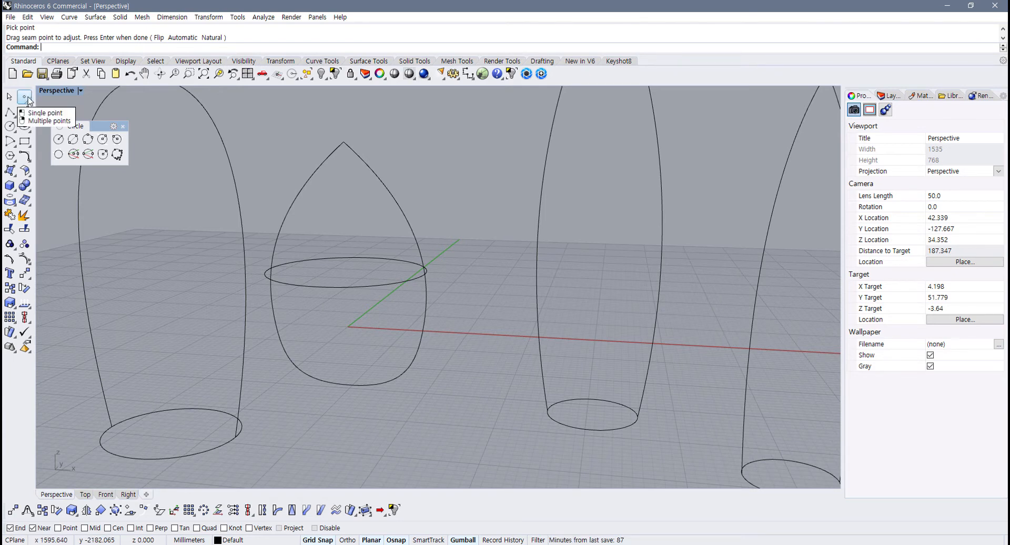
{"action": "right_click", "coordinate": [24, 97]}
{"action": "left_click", "coordinate": [344, 142]}
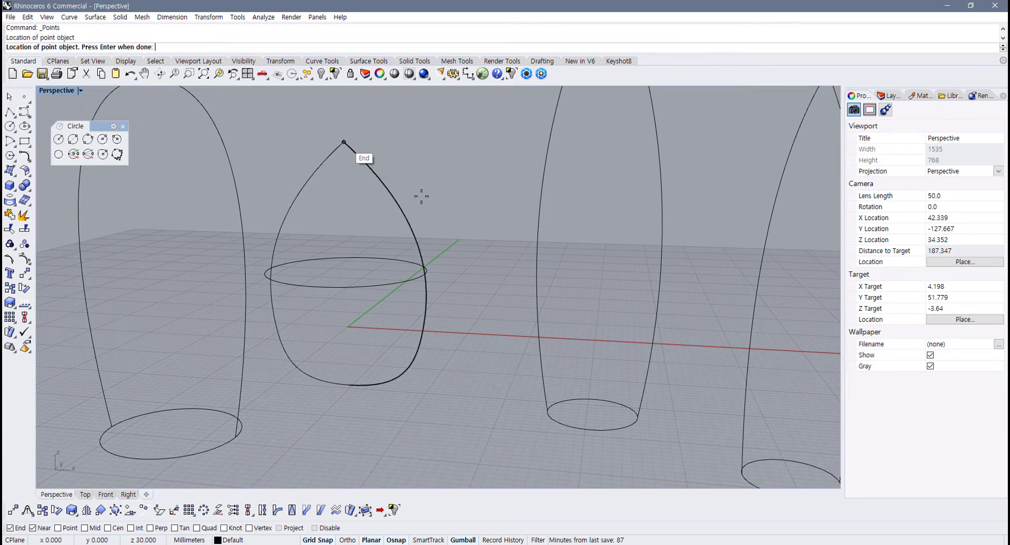
{"action": "left_click", "coordinate": [353, 386]}
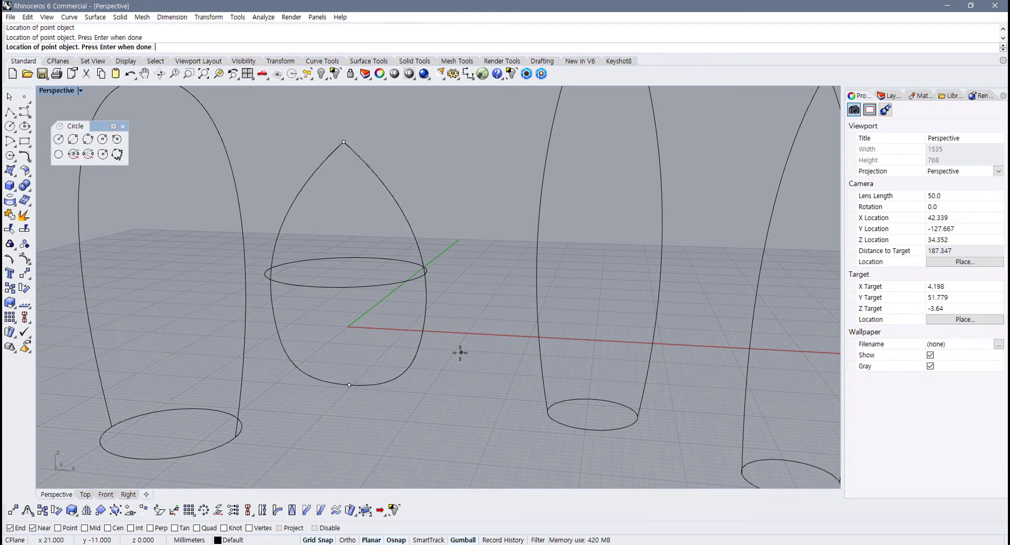
{"action": "scroll", "coordinate": [374, 305], "scroll_direction": "down", "scroll_amount": 4}
{"action": "key", "text": "Return"}
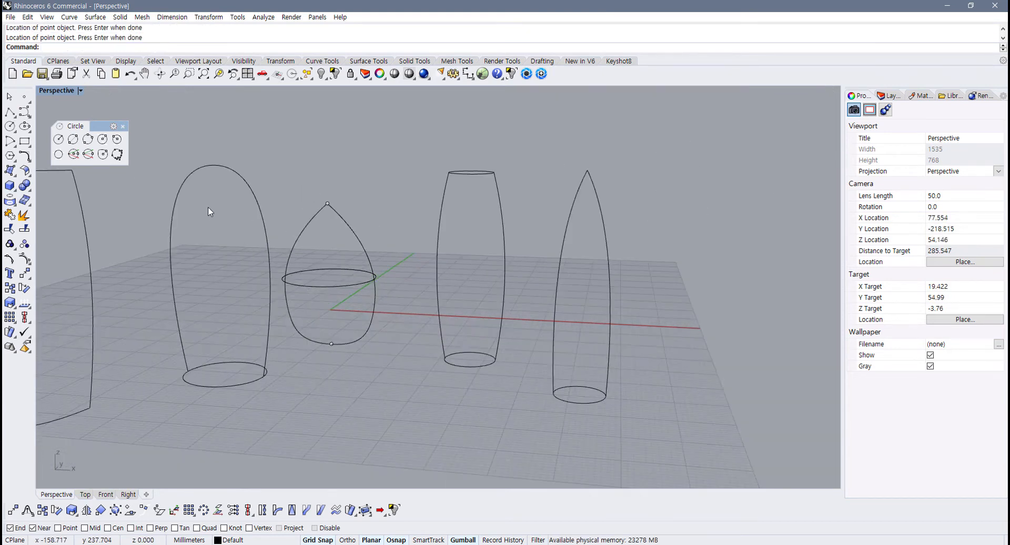
Step: Place point objects on the apex of the rounded arch and on the tip of the tall pointed arch
{"action": "key", "text": "Return"}
{"action": "left_click", "coordinate": [216, 165]}
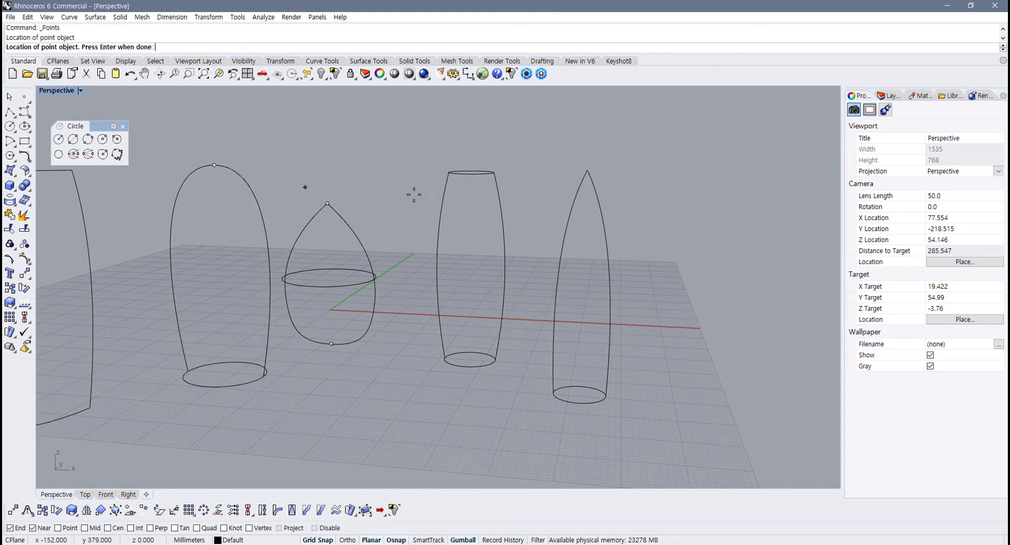
{"action": "left_click", "coordinate": [588, 170]}
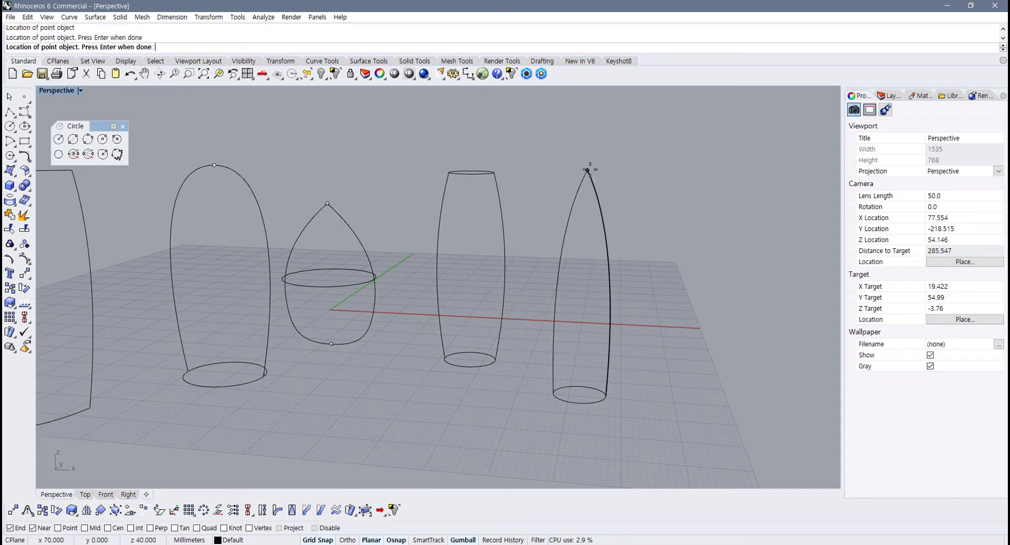
{"action": "key", "text": "Return"}
{"action": "scroll", "coordinate": [692, 206], "scroll_direction": "down", "scroll_amount": 3}
{"action": "right_click_drag", "start_coordinate": [691, 206], "coordinate": [453, 323]}
{"action": "scroll", "coordinate": [371, 289], "scroll_direction": "up", "scroll_amount": 4}
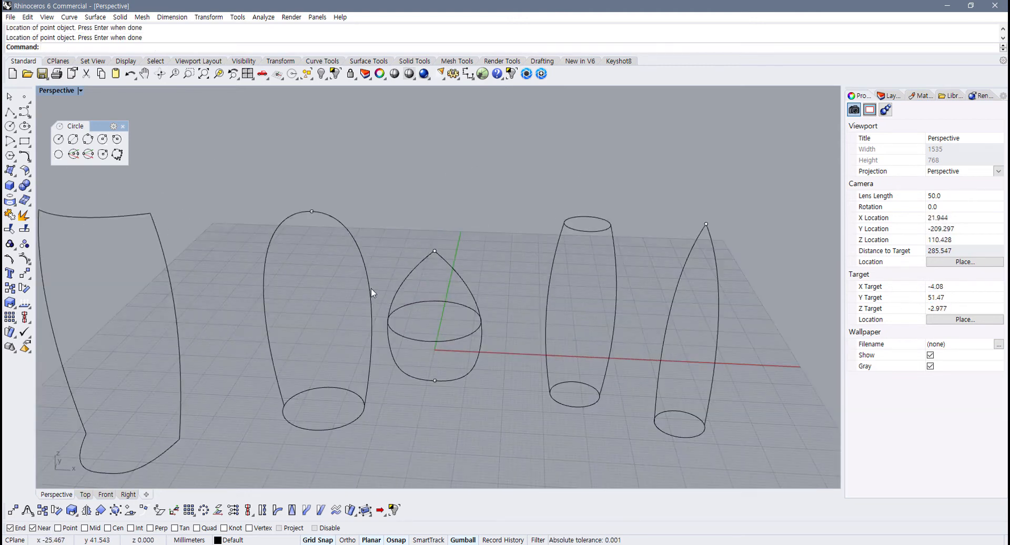
{"action": "left_click", "coordinate": [287, 211]}
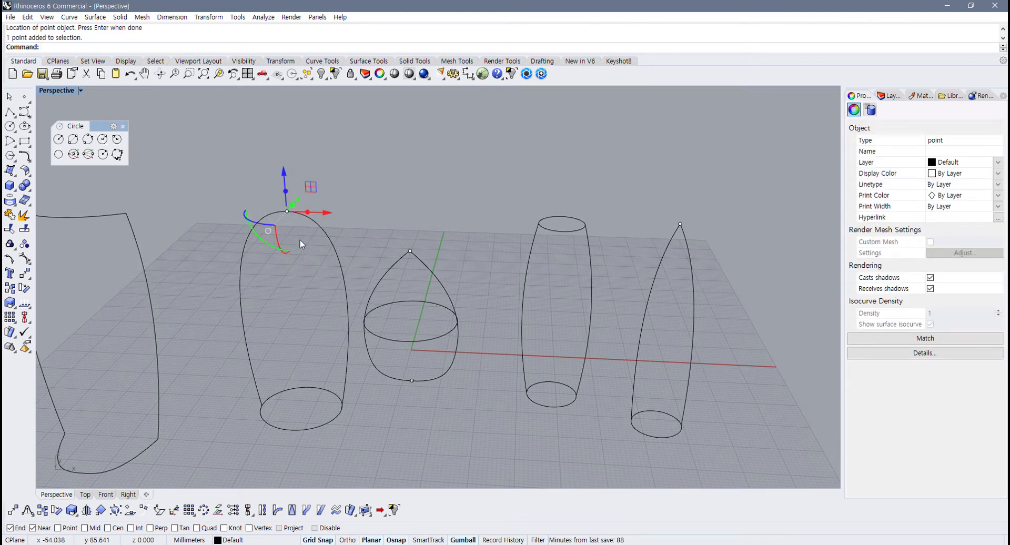
{"action": "left_click", "coordinate": [459, 257]}
Step: Sweep the teardrop surface along its two halves, using the tip point, the circle and the base point as cross-sections, without changing cross sections
{"action": "scroll", "coordinate": [459, 257], "scroll_direction": "up", "scroll_amount": 5}
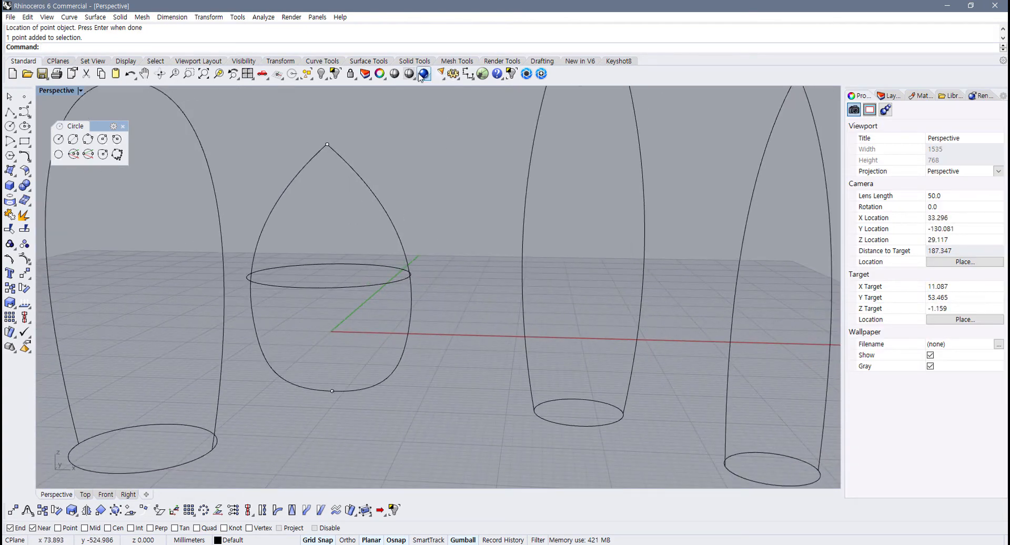
{"action": "left_click", "coordinate": [374, 62]}
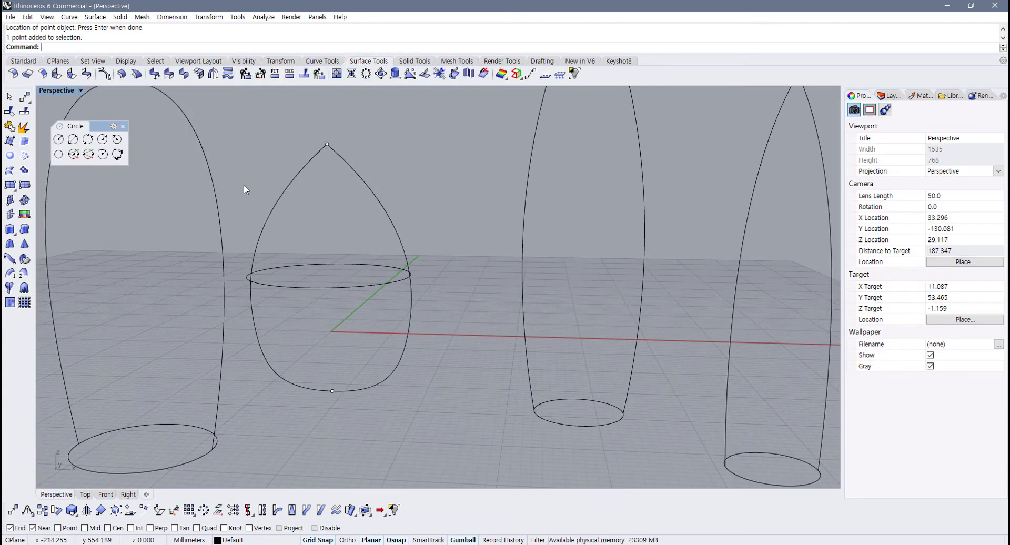
{"action": "left_click", "coordinate": [24, 275]}
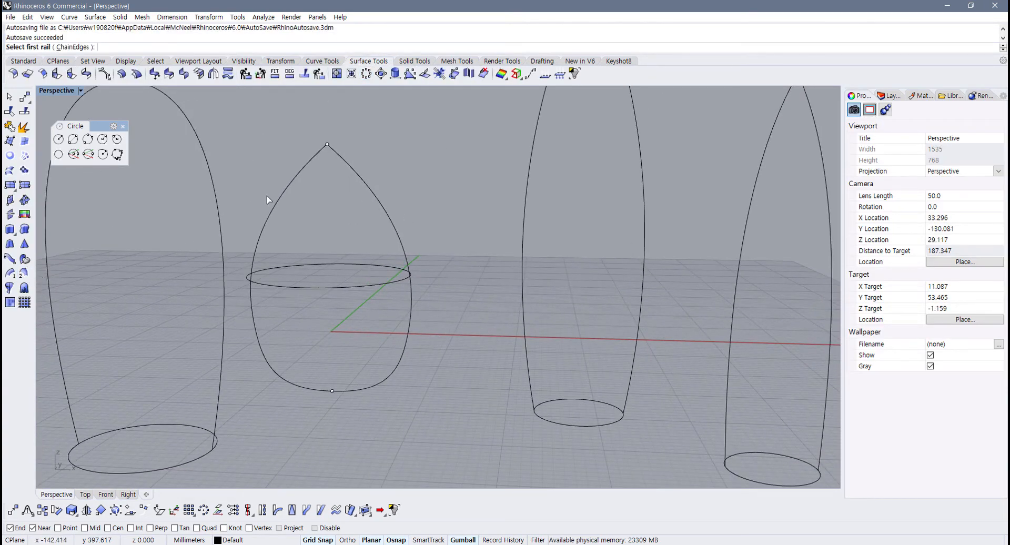
{"action": "left_click", "coordinate": [295, 182]}
{"action": "left_click", "coordinate": [360, 181]}
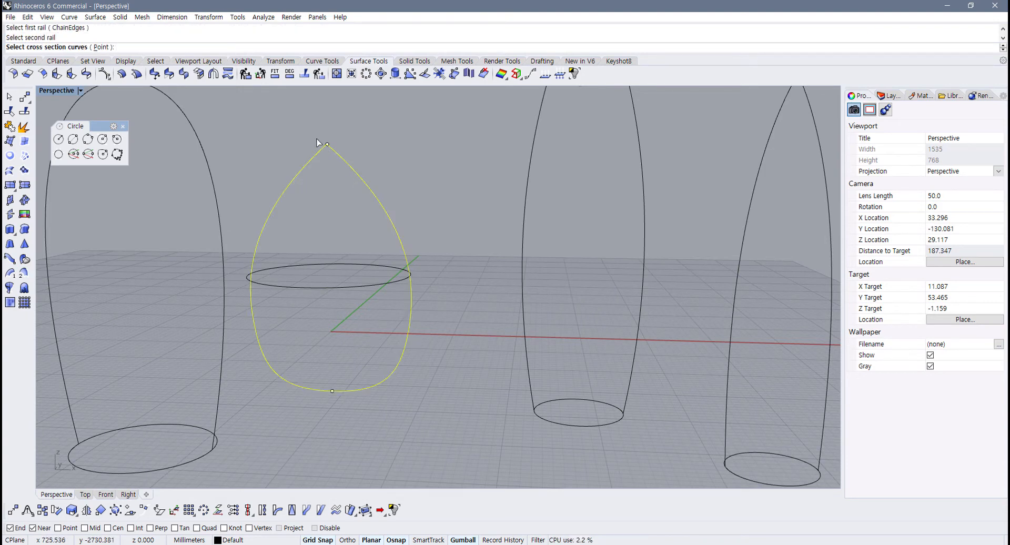
{"action": "left_click", "coordinate": [346, 158]}
{"action": "left_click", "coordinate": [340, 285]}
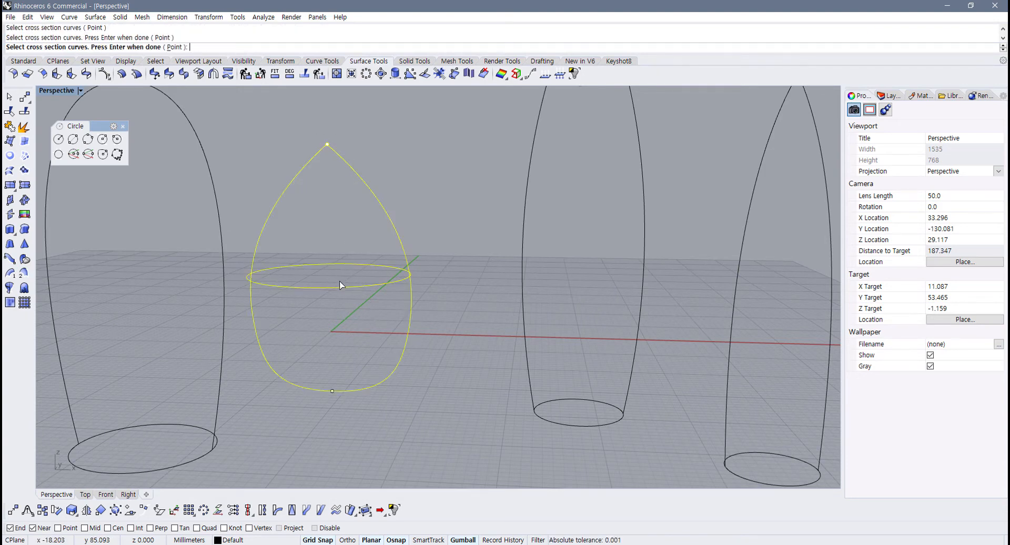
{"action": "left_click_drag", "start_coordinate": [357, 421], "coordinate": [364, 430]}
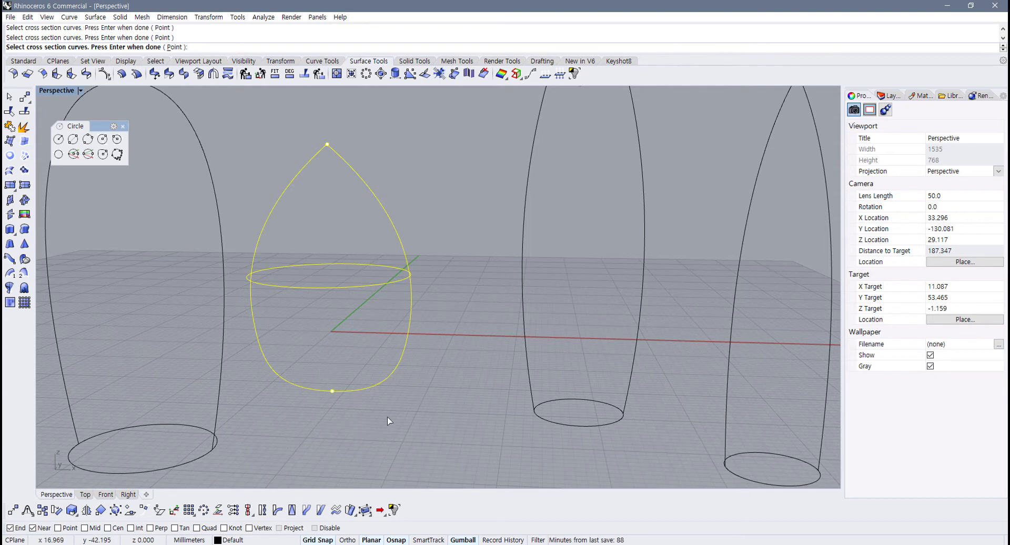
{"action": "key", "text": "Return"}
{"action": "key", "text": "Return"}
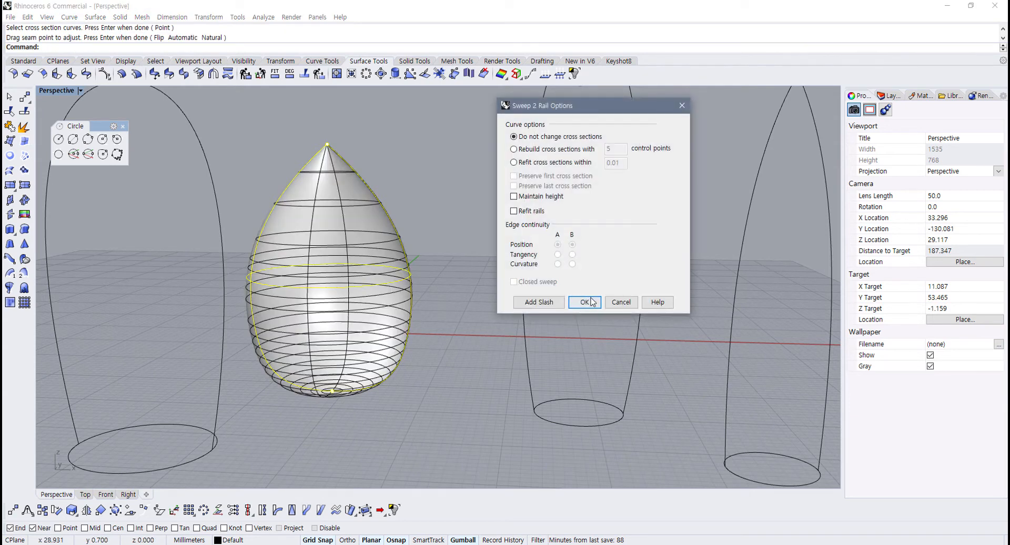
{"action": "left_click", "coordinate": [584, 302]}
Step: Sweep a surface along the rounded arch's two halves using the apex point and the base circle as cross-sections
{"action": "scroll", "coordinate": [446, 364], "scroll_direction": "down", "scroll_amount": 5}
{"action": "right_click_drag", "start_coordinate": [447, 364], "coordinate": [404, 307]}
{"action": "scroll", "coordinate": [404, 307], "scroll_direction": "up", "scroll_amount": 2}
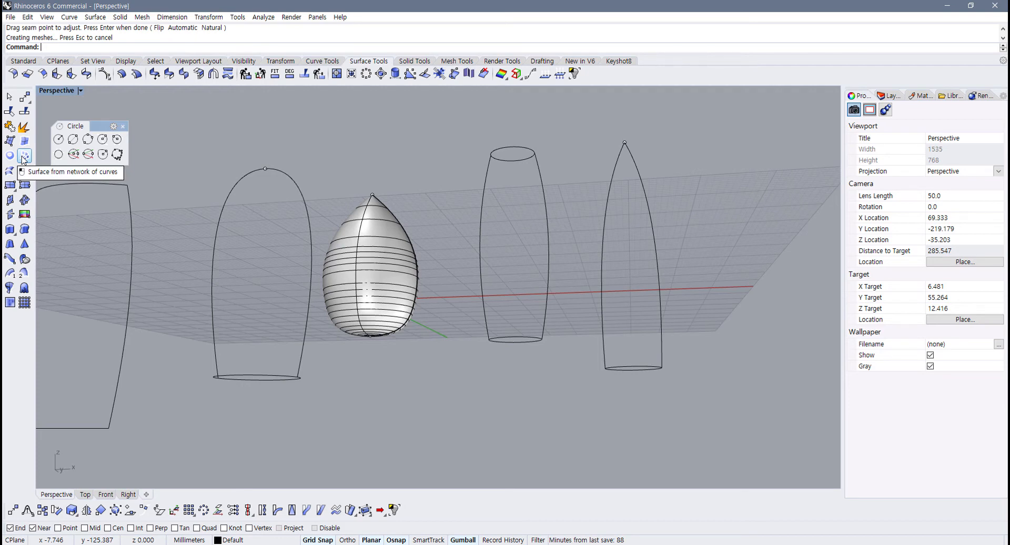
{"action": "right_click_drag", "start_coordinate": [147, 240], "coordinate": [205, 288]}
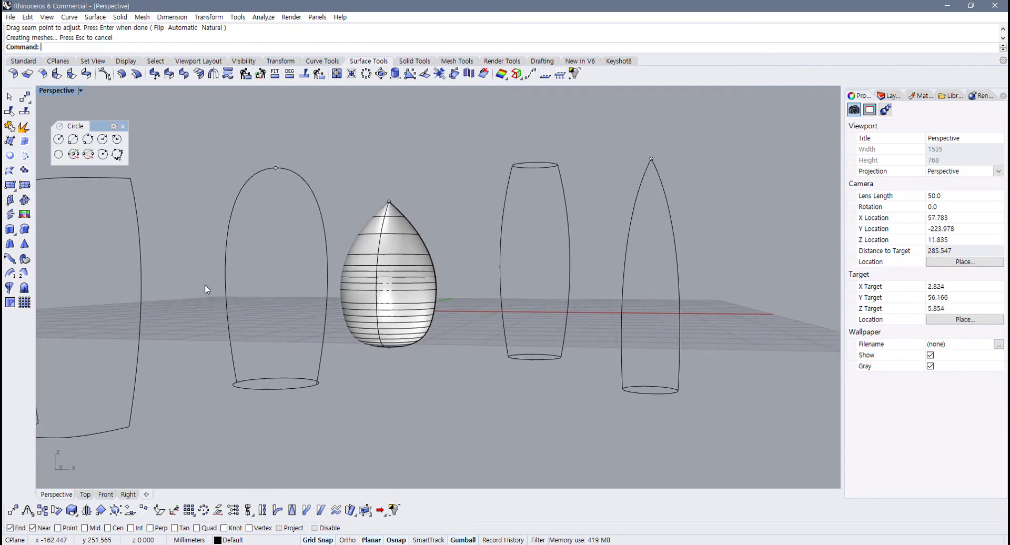
{"action": "left_click", "coordinate": [23, 273]}
{"action": "left_click", "coordinate": [227, 220]}
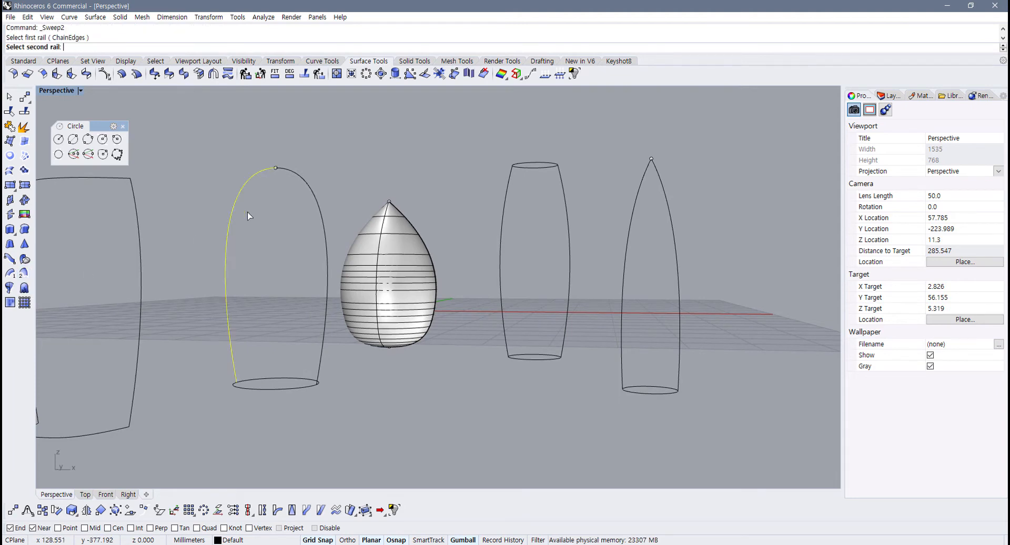
{"action": "left_click", "coordinate": [313, 196]}
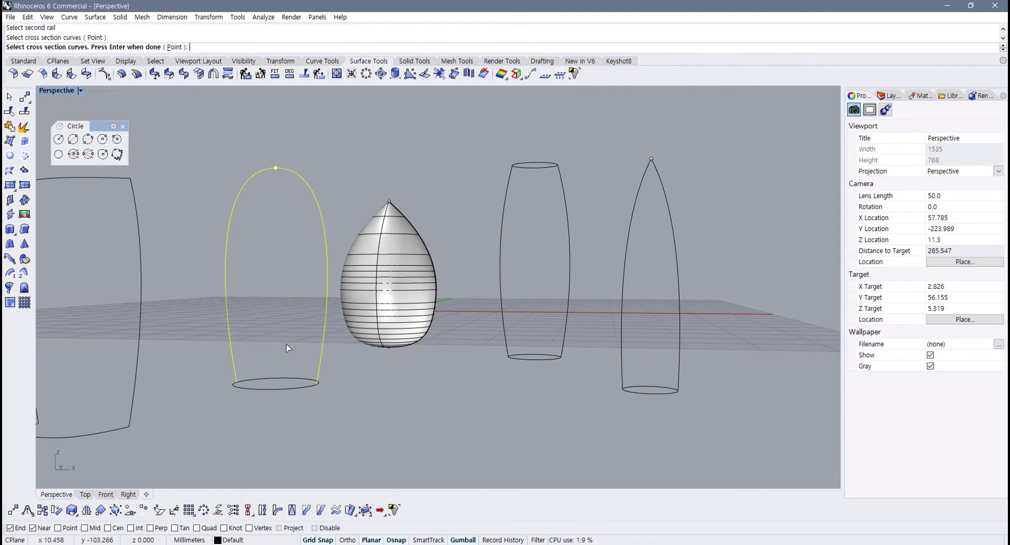
{"action": "left_click", "coordinate": [277, 389]}
{"action": "key", "text": "Return"}
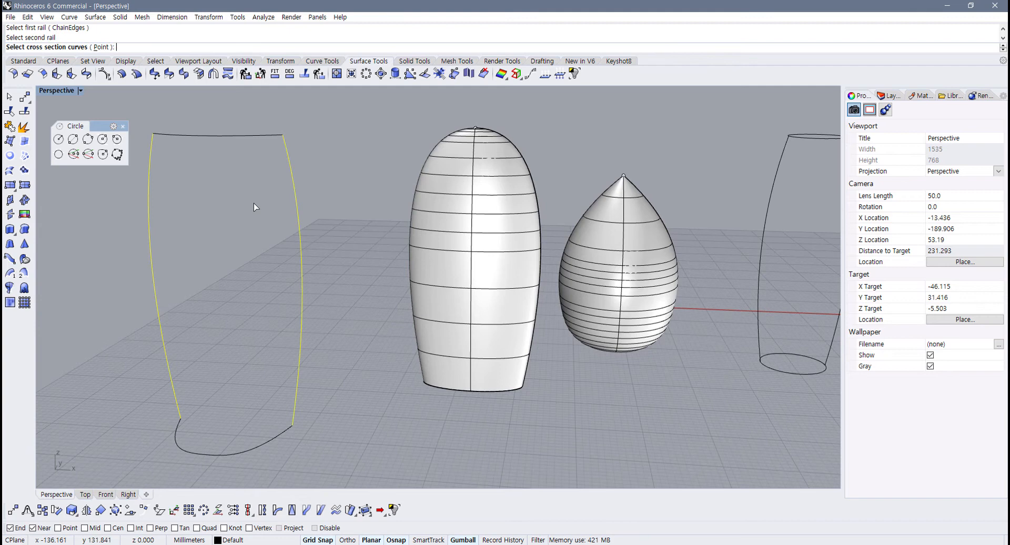
Step: Sweep the wide open-bodied profile along its two sides using the upper edge curve and the lower curved edge as cross-sections
{"action": "left_click", "coordinate": [213, 135]}
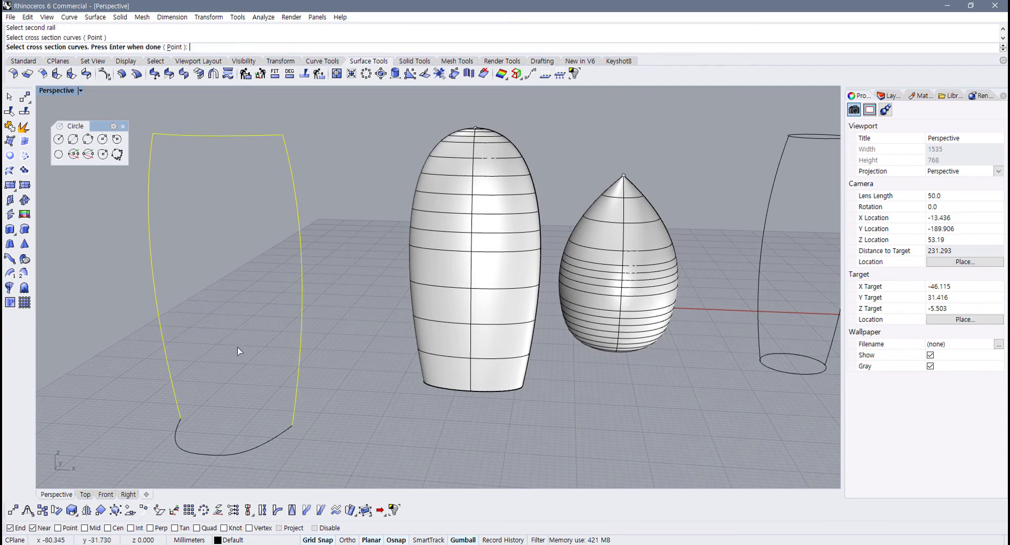
{"action": "left_click_drag", "start_coordinate": [219, 469], "coordinate": [212, 485]}
{"action": "key", "text": "Return"}
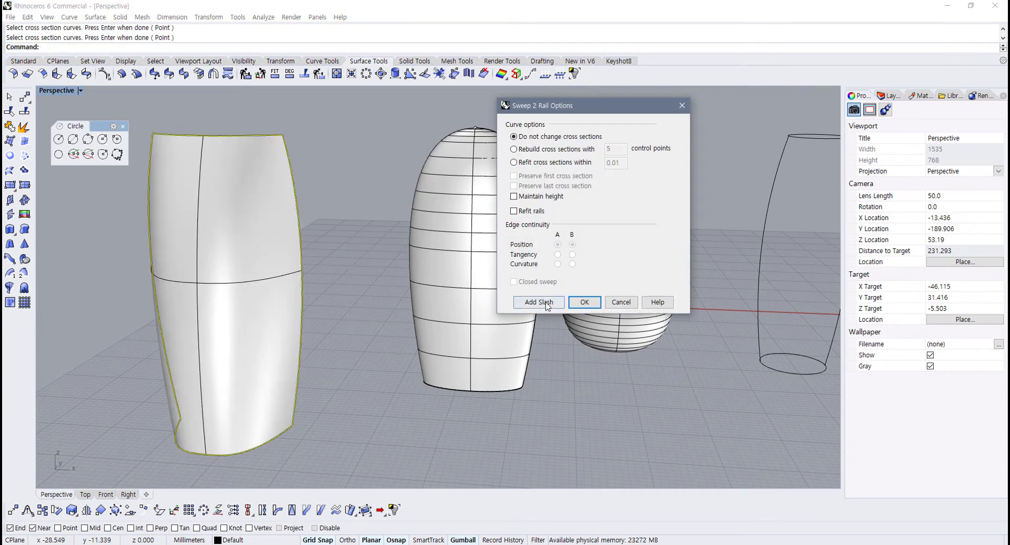
{"action": "left_click", "coordinate": [583, 301]}
Step: Adjust the size of the barrel-shaped profile's lower circle by scaling it down slightly
{"action": "right_click_drag", "start_coordinate": [395, 336], "coordinate": [293, 353]}
{"action": "left_click", "coordinate": [292, 351]}
{"action": "left_click_drag", "start_coordinate": [273, 348], "coordinate": [287, 338]}
{"action": "left_click", "coordinate": [339, 335]}
{"action": "right_click_drag", "start_coordinate": [307, 410], "coordinate": [329, 356], "text": "shift"}
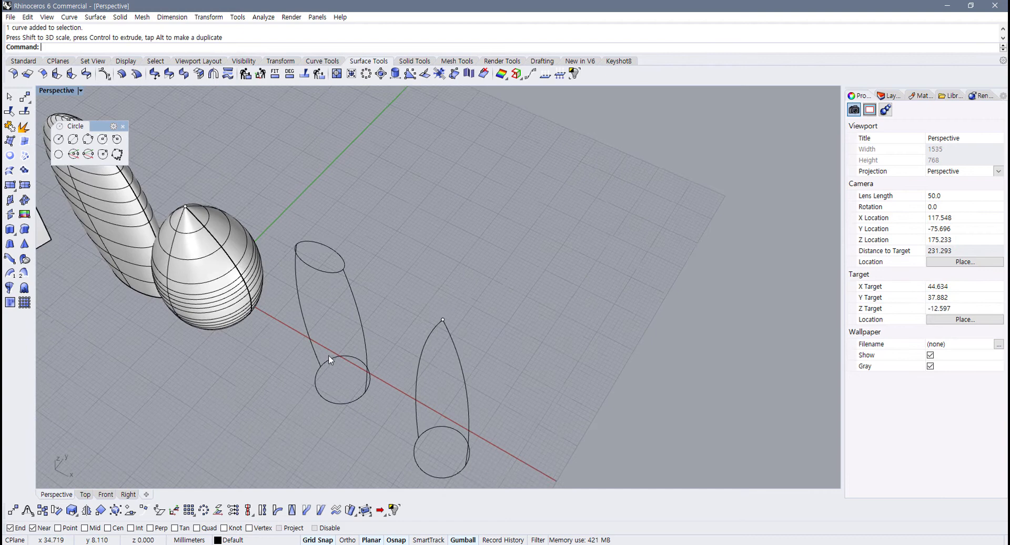
{"action": "left_click", "coordinate": [332, 403]}
{"action": "left_click_drag", "start_coordinate": [323, 399], "coordinate": [325, 396]}
{"action": "left_click", "coordinate": [407, 298]}
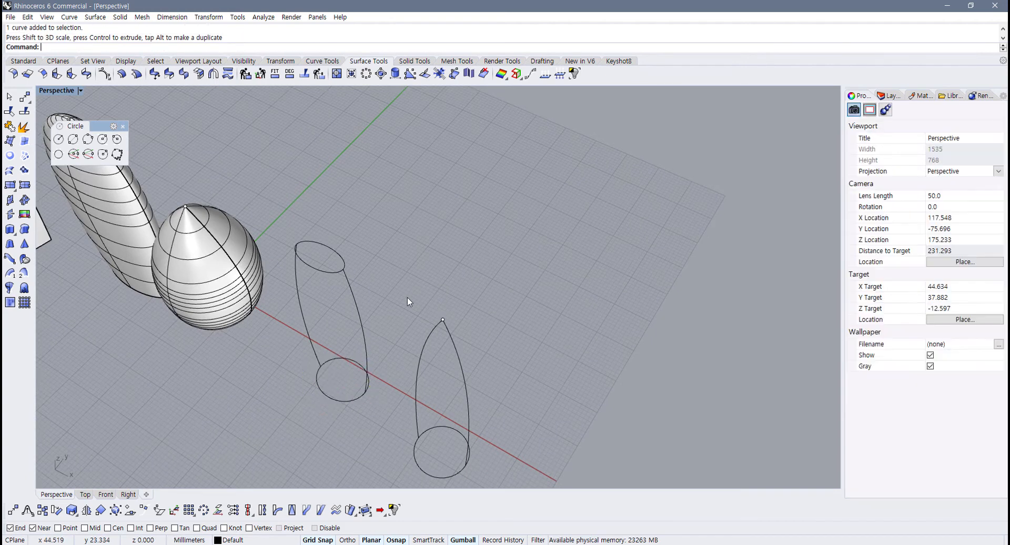
Step: Begin a Sweep 2 Rails surface for the barrel-shaped profile between its two circles
{"action": "scroll", "coordinate": [365, 324], "scroll_direction": "up", "scroll_amount": 2}
{"action": "right_click_drag", "start_coordinate": [331, 304], "coordinate": [291, 238], "text": "shift"}
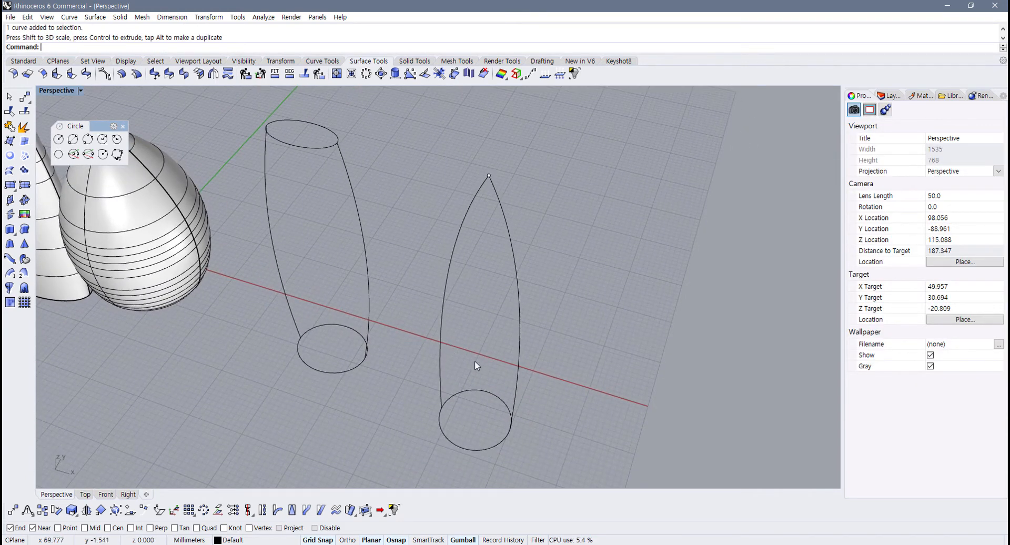
{"action": "left_click", "coordinate": [25, 273]}
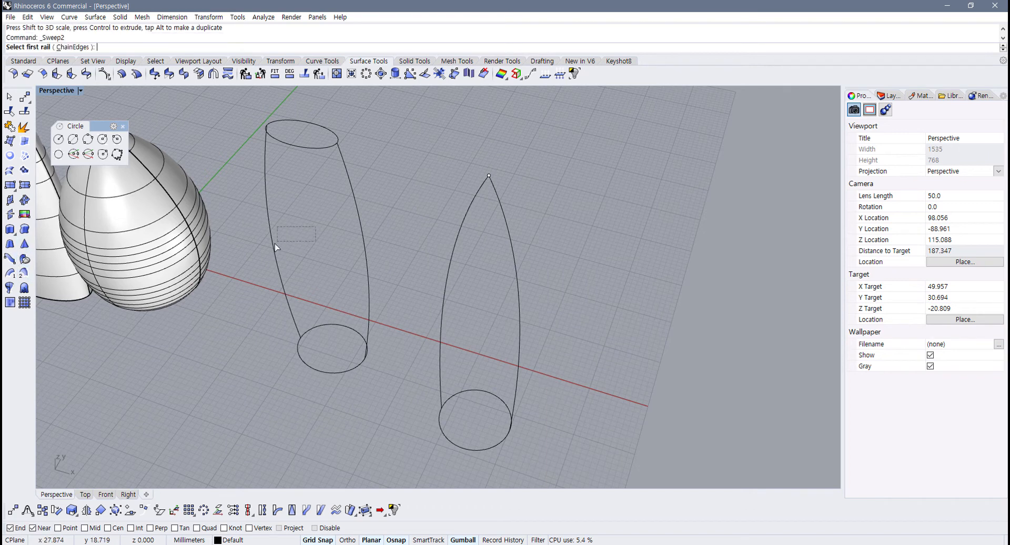
Step: Sweep a surface along the barrel outline's two side rails, using the upper and lower circles as cross sections
{"action": "left_click", "coordinate": [271, 247]}
{"action": "left_click", "coordinate": [359, 231]}
{"action": "left_click", "coordinate": [306, 147]}
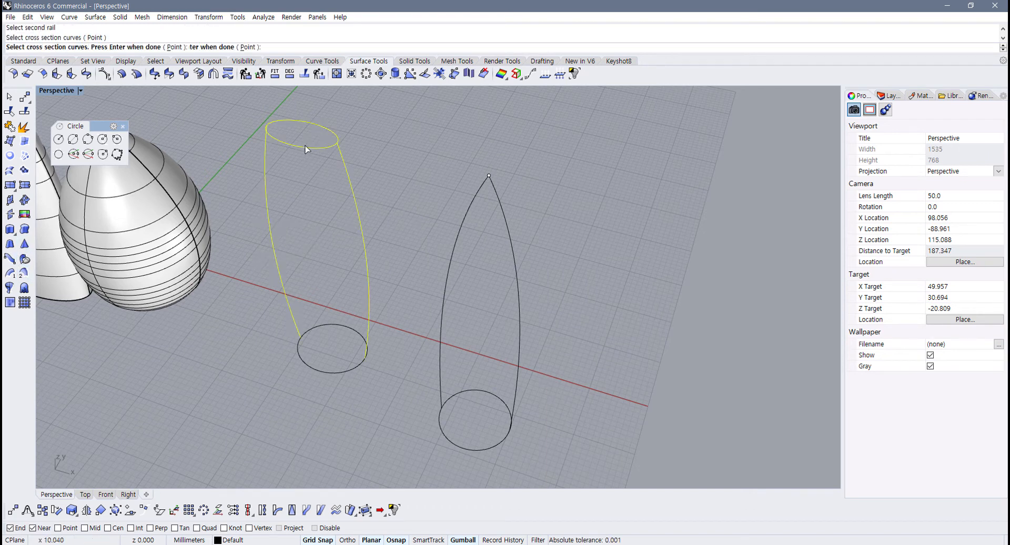
{"action": "left_click", "coordinate": [346, 324]}
{"action": "key", "text": "Return"}
{"action": "key", "text": "Return"}
{"action": "key", "text": "Return"}
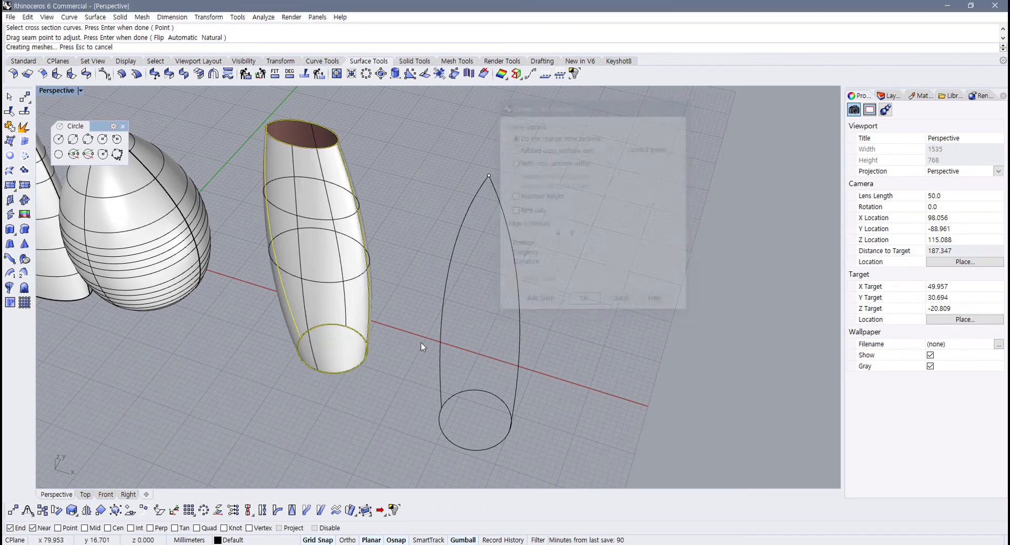
Step: Inspect the swept barrel from the front and undo the two-rail sweep
{"action": "right_click_drag", "start_coordinate": [421, 342], "coordinate": [379, 272]}
{"action": "scroll", "coordinate": [356, 314], "scroll_direction": "up", "scroll_amount": 4}
{"action": "right_click_drag", "start_coordinate": [364, 321], "coordinate": [424, 326]}
{"action": "key", "text": "ctrl+z"}
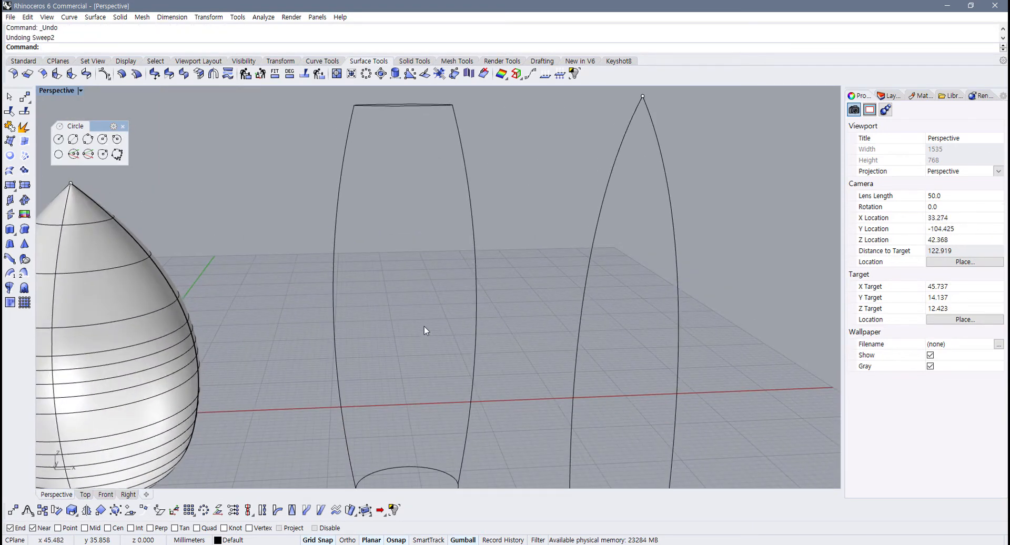
Step: Draw a vertical circle by its diameter in the Front view, spanning the two barrel rails a little above mid-height
{"action": "left_click", "coordinate": [89, 155]}
{"action": "double_click", "coordinate": [62, 94]}
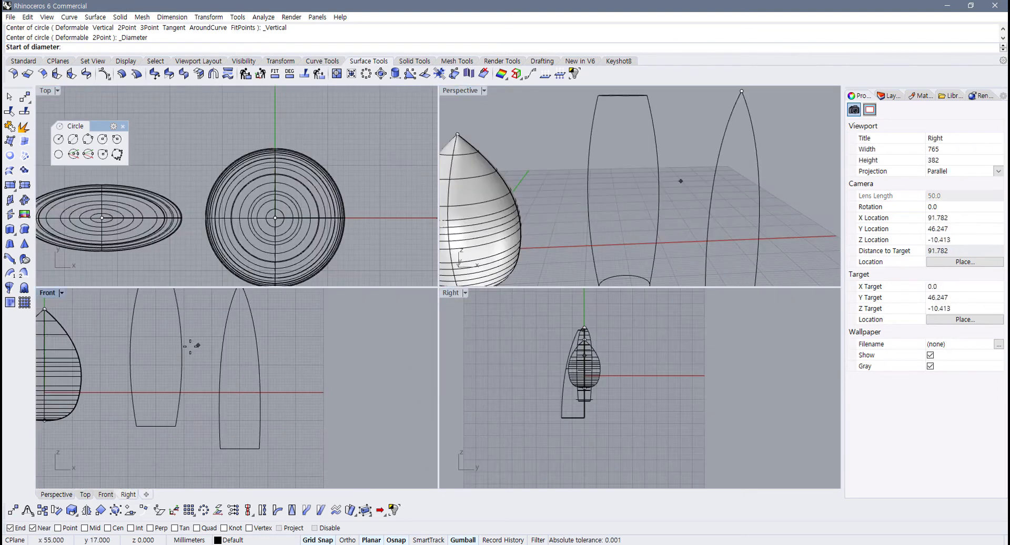
{"action": "scroll", "coordinate": [149, 367], "scroll_direction": "down", "scroll_amount": 4}
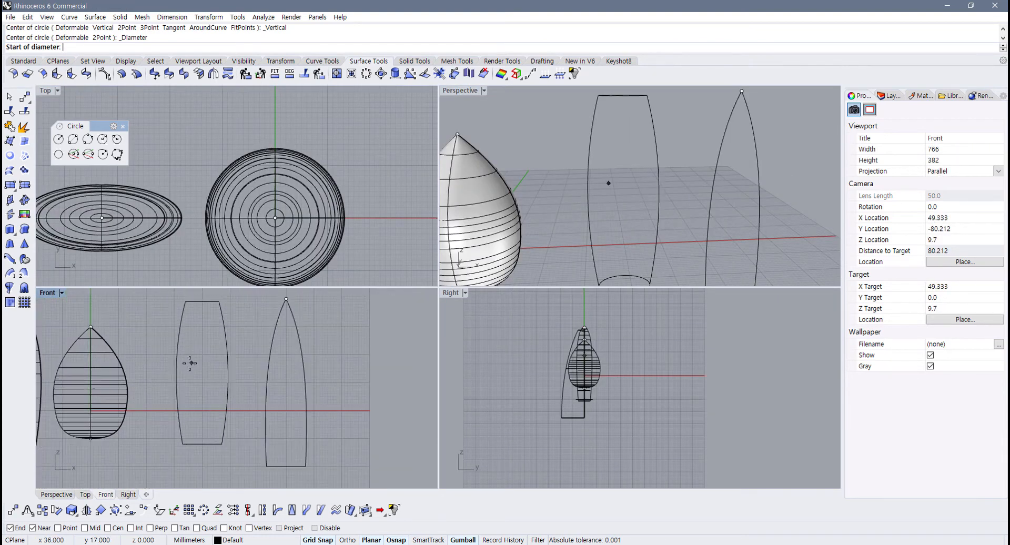
{"action": "left_click", "coordinate": [177, 368]}
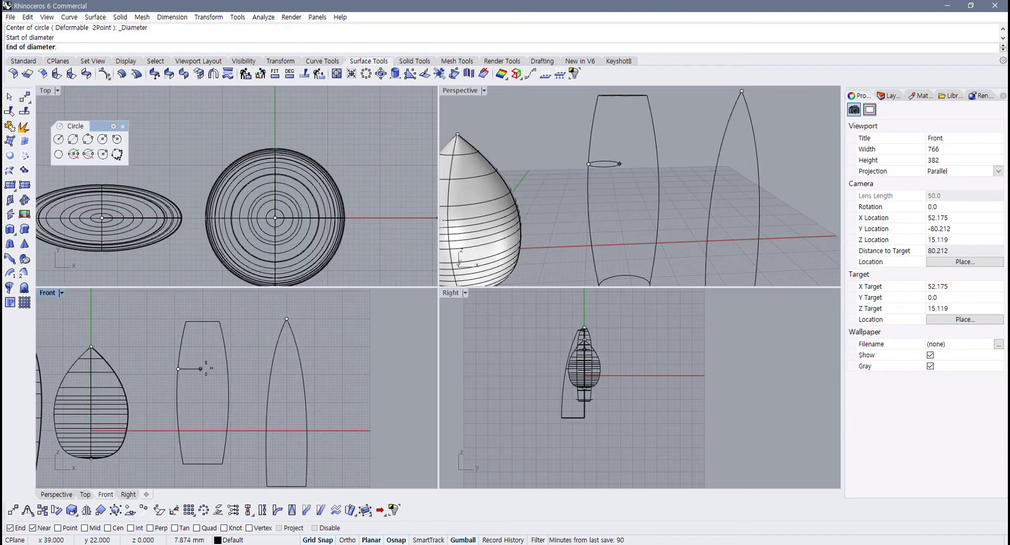
{"action": "left_click", "coordinate": [227, 369]}
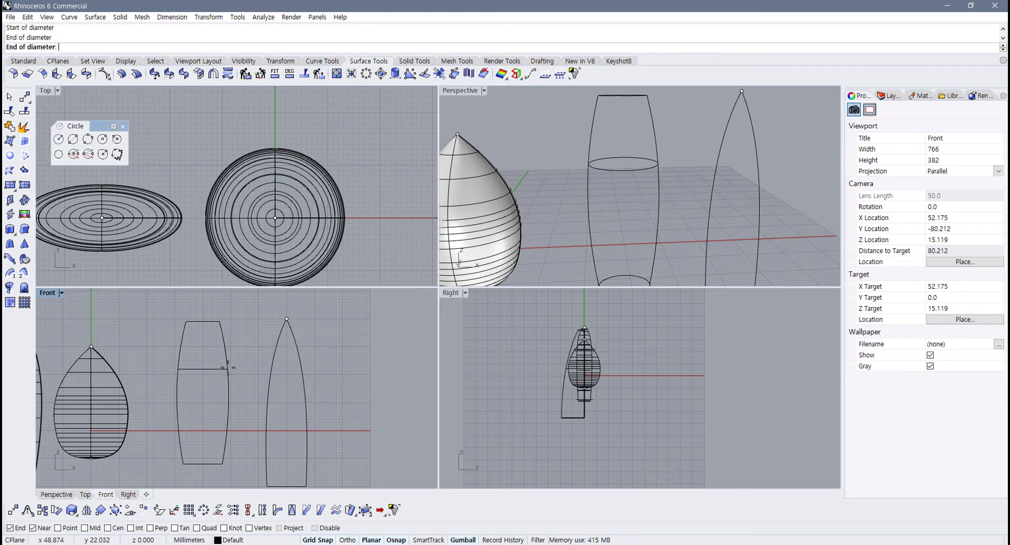
{"action": "left_click", "coordinate": [225, 371]}
Step: Scale the new middle circle narrower along the Y axis into an ellipse, and return to the maximized Perspective view
{"action": "scroll", "coordinate": [337, 182], "scroll_direction": "down", "scroll_amount": 3}
{"action": "scroll", "coordinate": [342, 182], "scroll_direction": "down", "scroll_amount": 7}
{"action": "right_click_drag", "start_coordinate": [342, 182], "coordinate": [261, 252]}
{"action": "scroll", "coordinate": [318, 221], "scroll_direction": "up", "scroll_amount": 16}
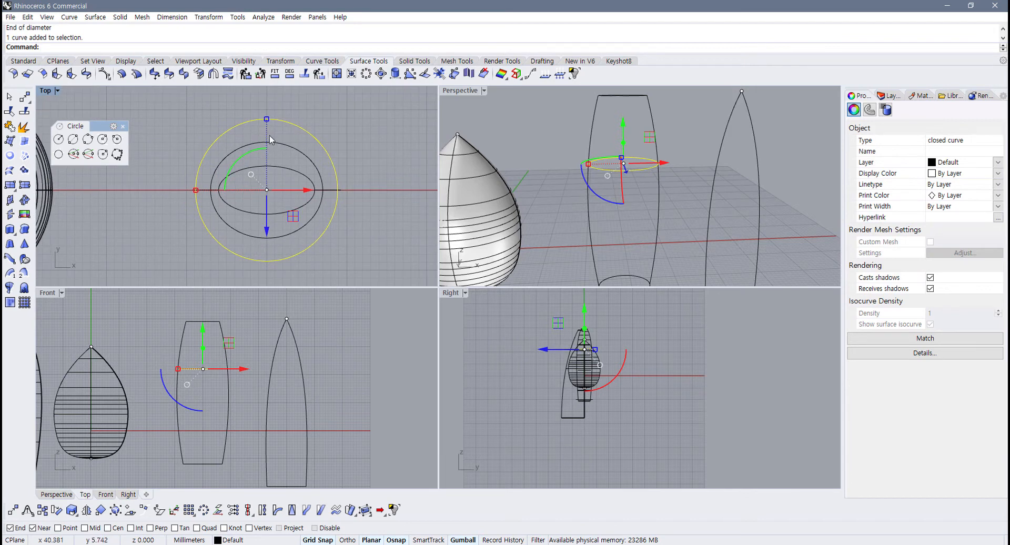
{"action": "left_click_drag", "start_coordinate": [267, 125], "coordinate": [267, 149]}
{"action": "double_click", "coordinate": [467, 95]}
{"action": "right_click_drag", "start_coordinate": [467, 98], "coordinate": [463, 225]}
{"action": "key", "text": "Escape"}
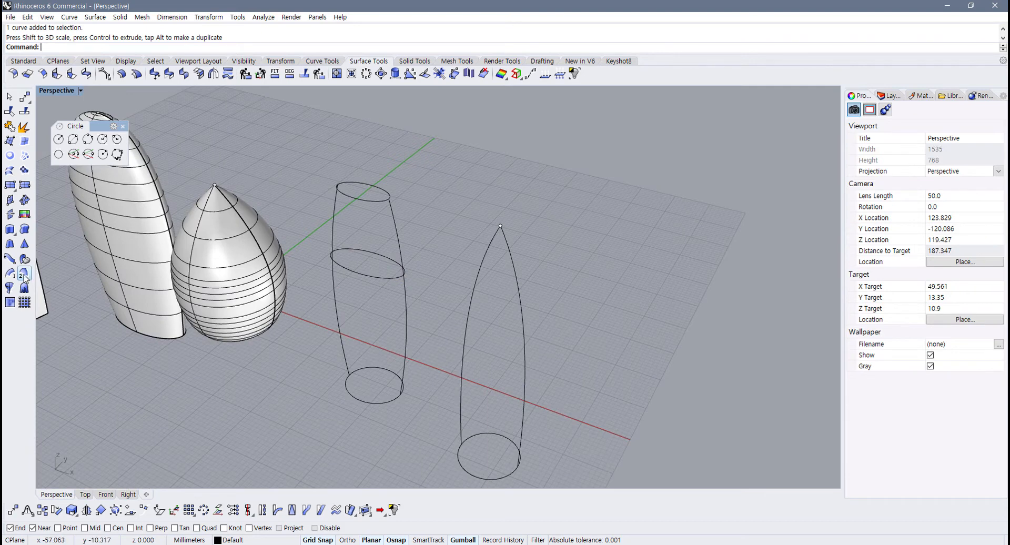
Step: Start a two-rail sweep along the barrel's side curves with the top, middle and bottom closed curves as cross sections
{"action": "left_click", "coordinate": [25, 274]}
{"action": "left_click", "coordinate": [335, 221]}
{"action": "left_click", "coordinate": [392, 217]}
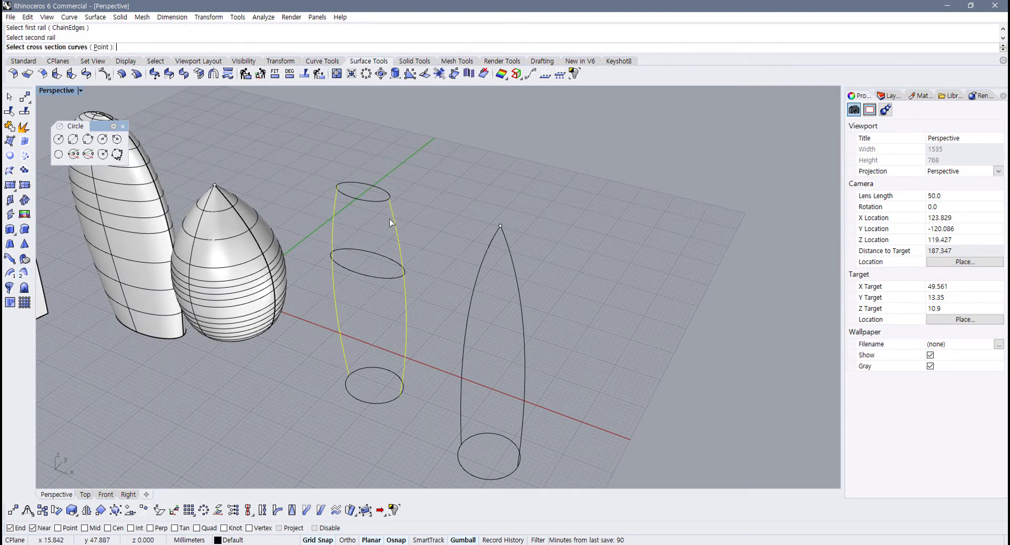
{"action": "left_click", "coordinate": [377, 200]}
{"action": "left_click", "coordinate": [381, 279]}
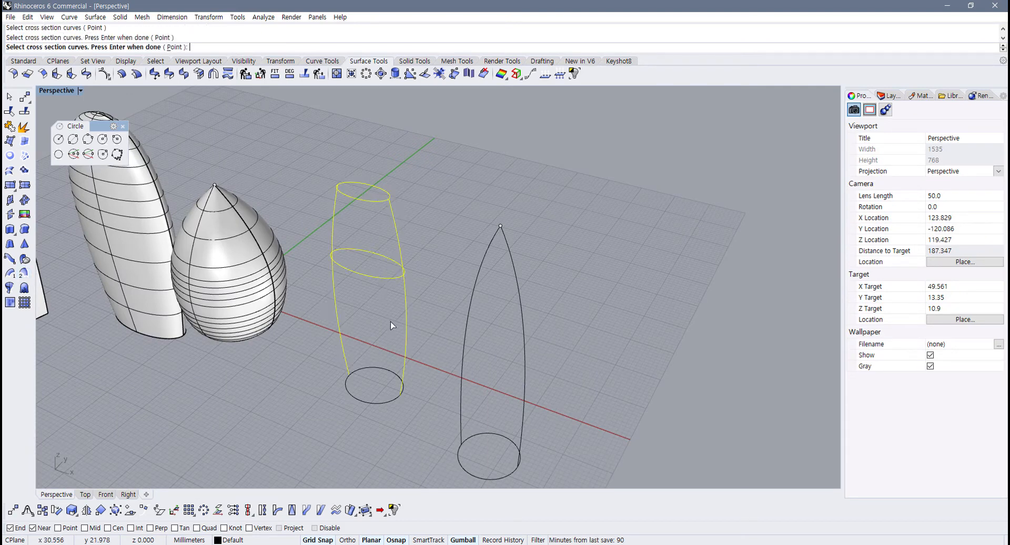
{"action": "left_click", "coordinate": [388, 379]}
{"action": "key", "text": "Return"}
{"action": "key", "text": "Return"}
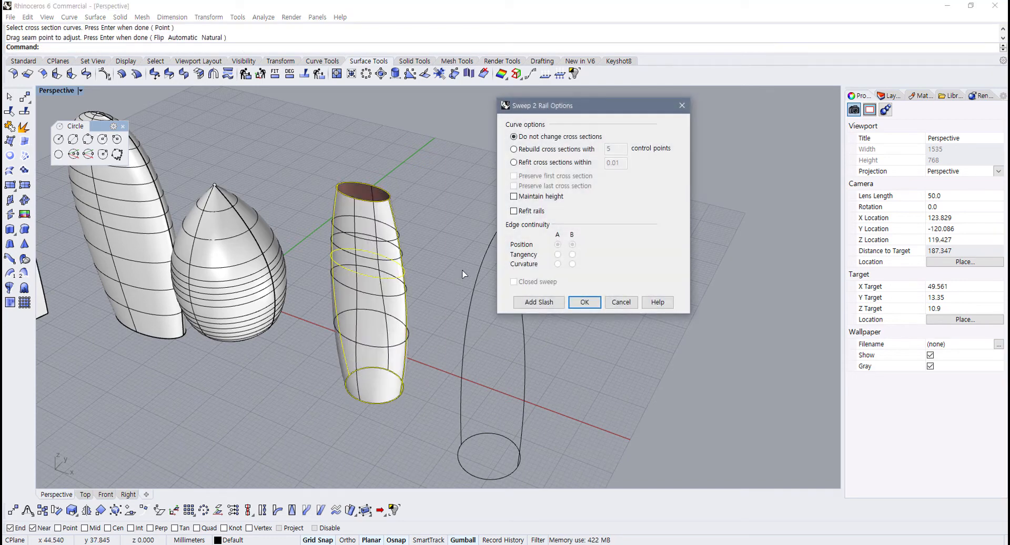
Step: Compare the sweep preview with Maintain height on and off, and leave the option enabled
{"action": "right_click_drag", "start_coordinate": [463, 270], "coordinate": [305, 230]}
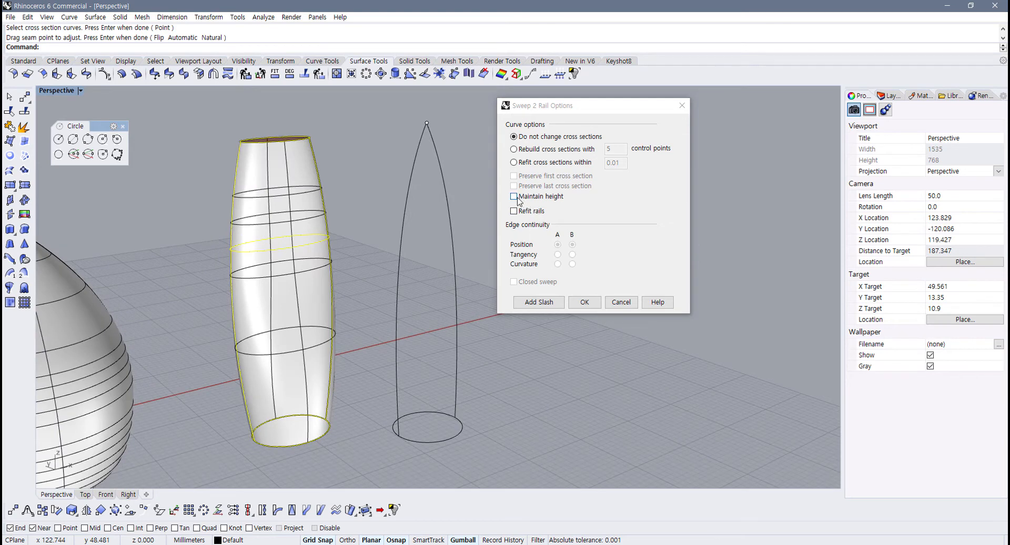
{"action": "left_click", "coordinate": [513, 196]}
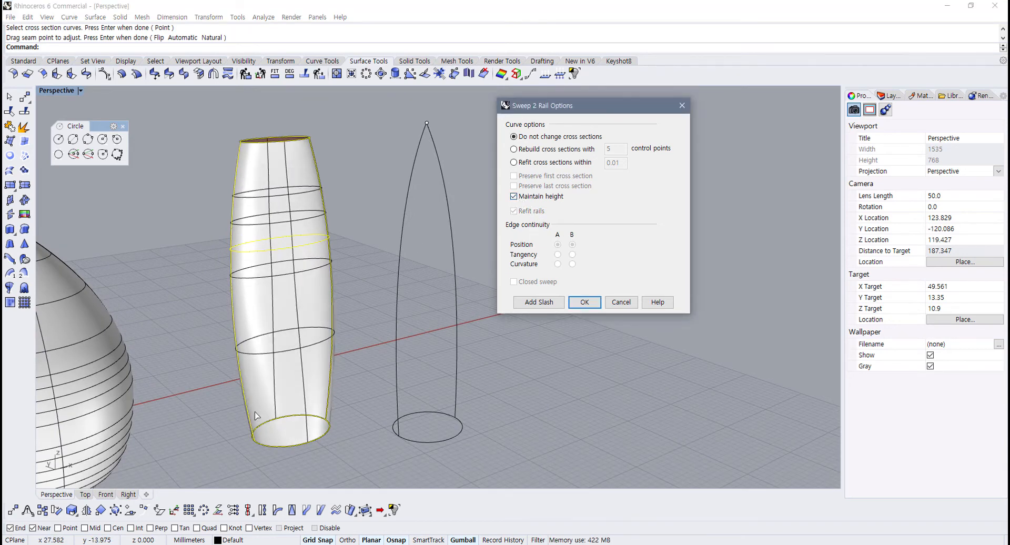
{"action": "right_click_drag", "start_coordinate": [294, 232], "coordinate": [305, 337]}
{"action": "left_click", "coordinate": [515, 198]}
{"action": "left_click", "coordinate": [515, 199]}
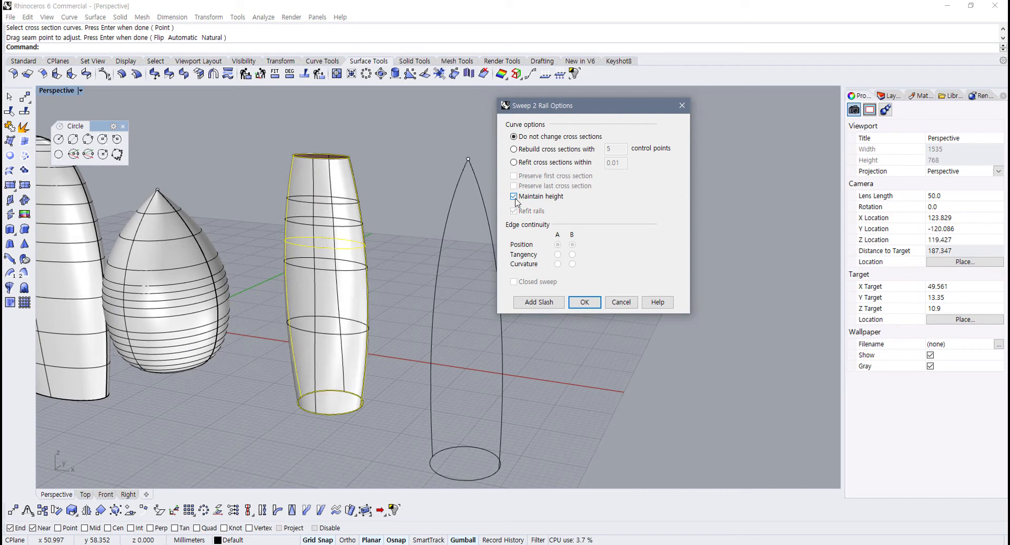
{"action": "left_click", "coordinate": [516, 198]}
{"action": "left_click", "coordinate": [515, 198]}
{"action": "left_click", "coordinate": [516, 198]}
{"action": "left_click", "coordinate": [515, 198]}
{"action": "right_click_drag", "start_coordinate": [380, 258], "coordinate": [548, 202]}
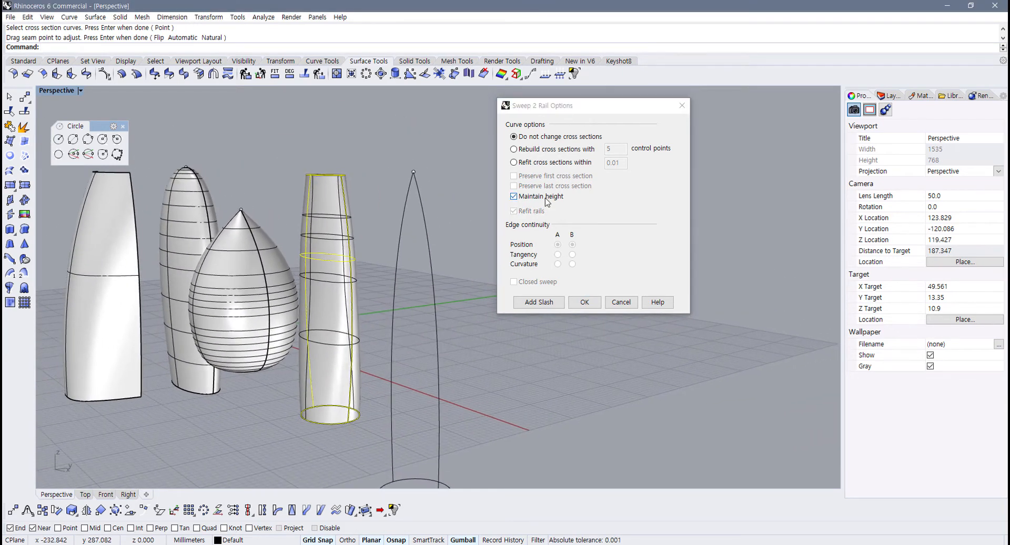
{"action": "right_click_drag", "start_coordinate": [326, 281], "coordinate": [411, 267]}
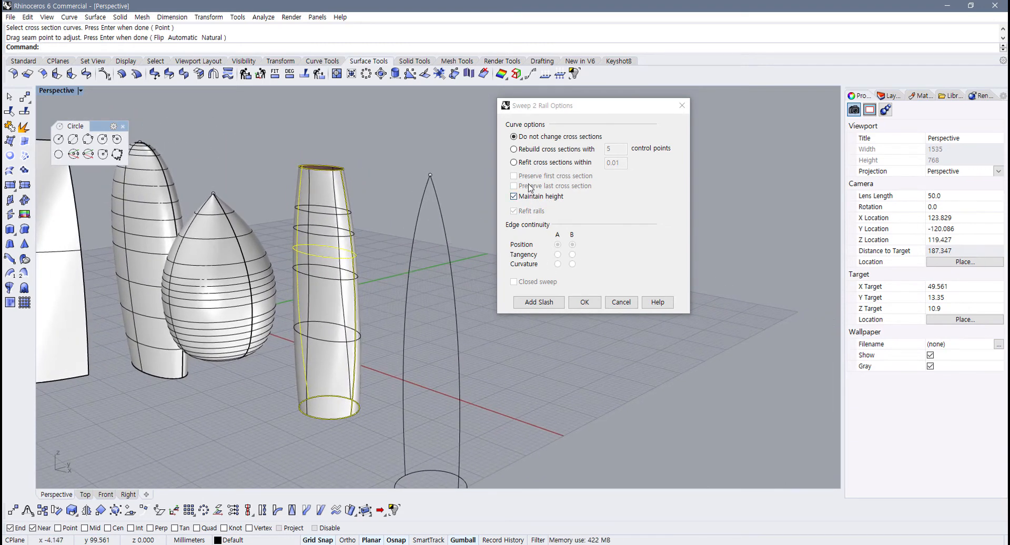
Step: Rebuild the sweep's cross sections with 20 control points and accept the surface
{"action": "left_click", "coordinate": [517, 151]}
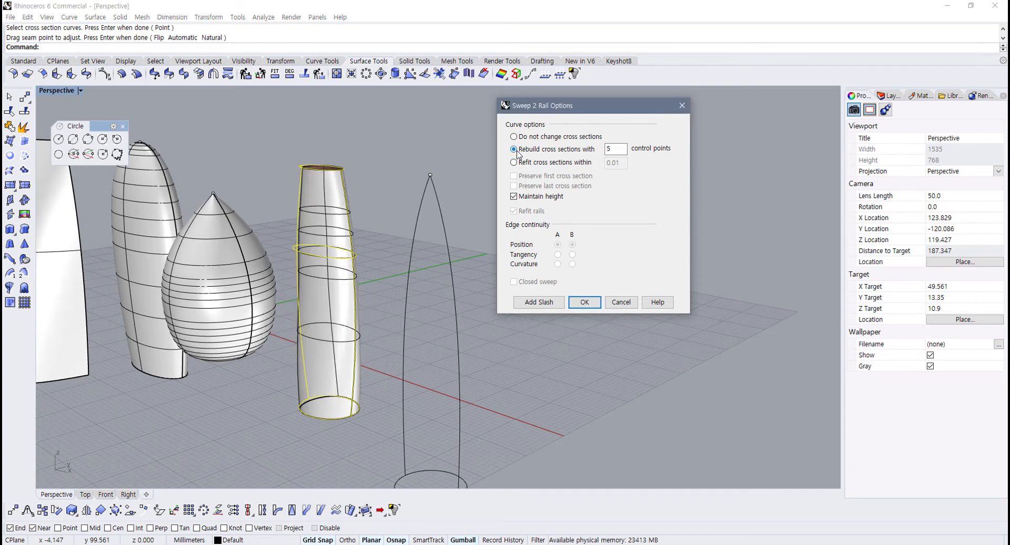
{"action": "right_click_drag", "start_coordinate": [338, 278], "coordinate": [334, 213]}
{"action": "scroll", "coordinate": [333, 292], "scroll_direction": "up", "scroll_amount": 4}
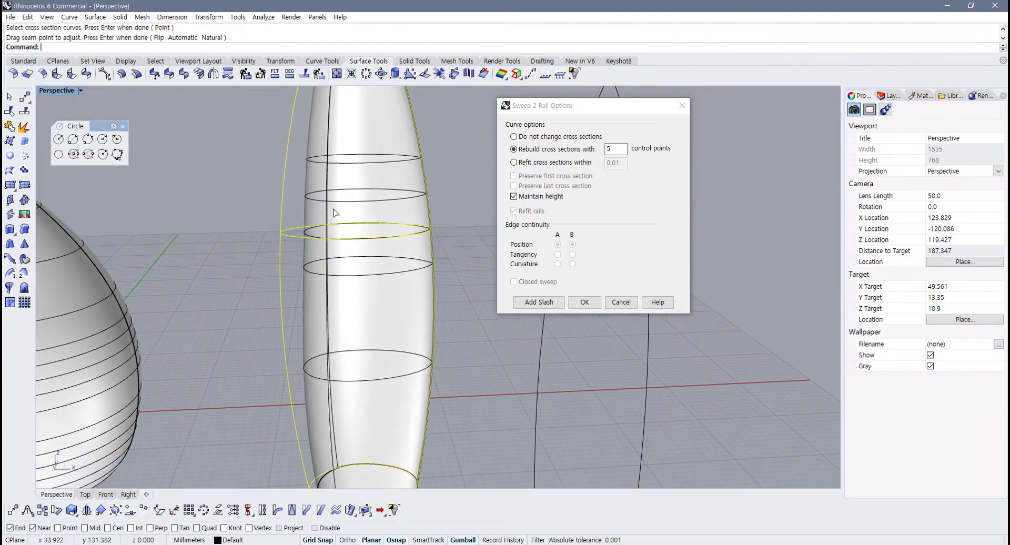
{"action": "scroll", "coordinate": [382, 252], "scroll_direction": "down", "scroll_amount": 6}
{"action": "right_click_drag", "start_coordinate": [378, 255], "coordinate": [338, 279], "text": "shift"}
{"action": "scroll", "coordinate": [339, 271], "scroll_direction": "up", "scroll_amount": 4}
{"action": "double_click", "coordinate": [617, 146]}
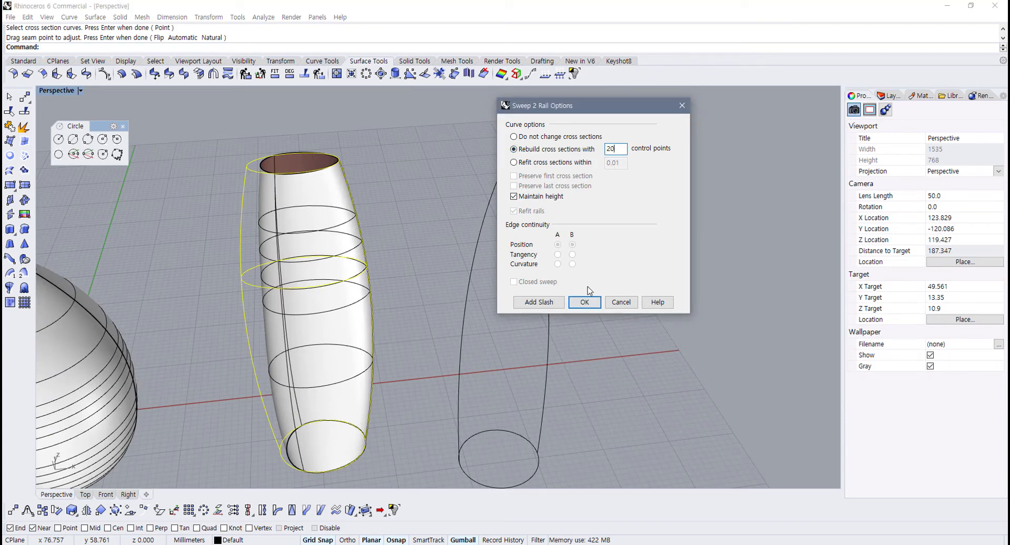
{"action": "type", "text": "20"}
{"action": "left_click", "coordinate": [586, 302]}
Step: Show the control points of the swept barrel surface and inspect their distribution
{"action": "left_click", "coordinate": [303, 234]}
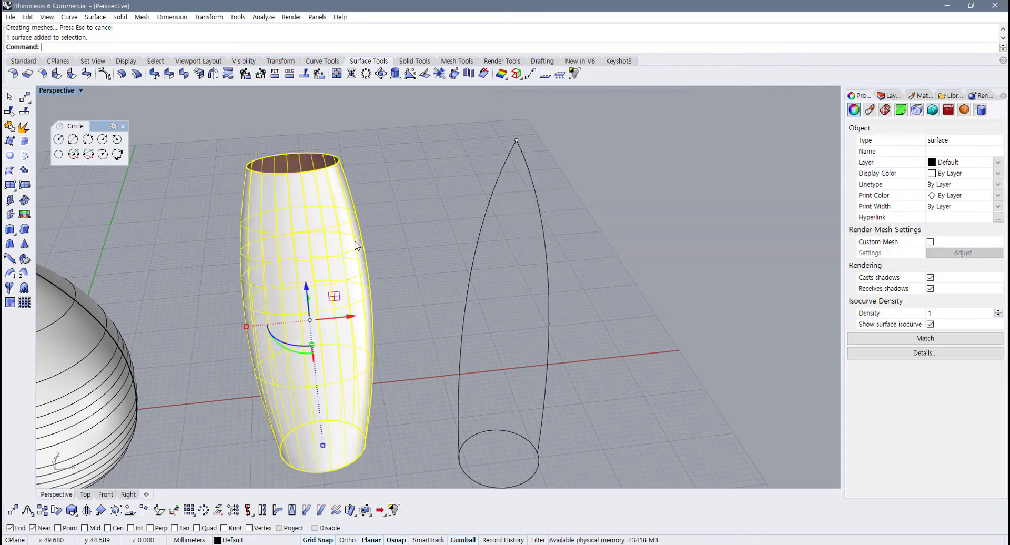
{"action": "key", "text": "F10"}
{"action": "right_click_drag", "start_coordinate": [286, 274], "coordinate": [216, 247]}
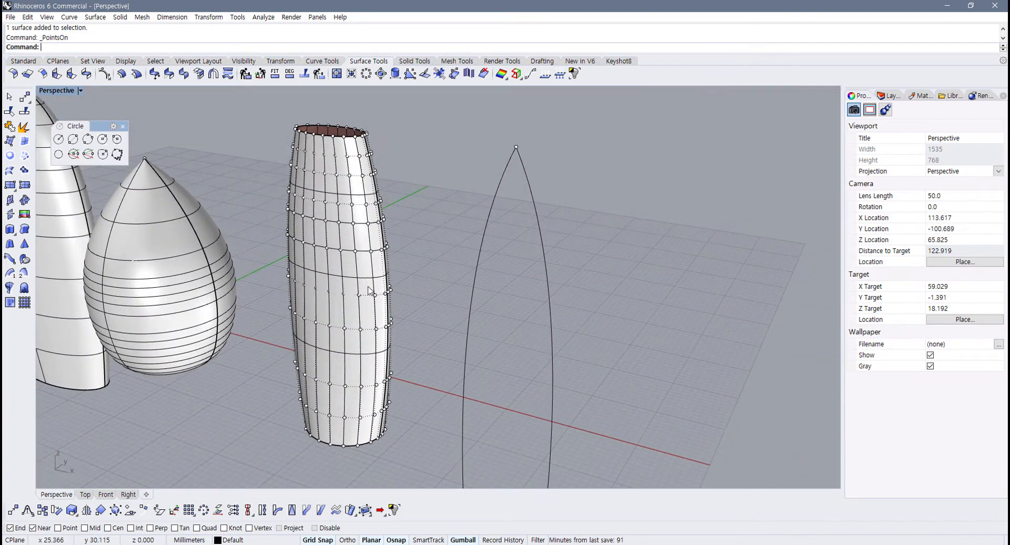
Step: Undo the rebuilt two-rail sweep and turn on Record History
{"action": "scroll", "coordinate": [371, 291], "scroll_direction": "down", "scroll_amount": 2}
{"action": "right_click_drag", "start_coordinate": [371, 290], "coordinate": [447, 417], "text": "shift"}
{"action": "key", "text": "ctrl+z"}
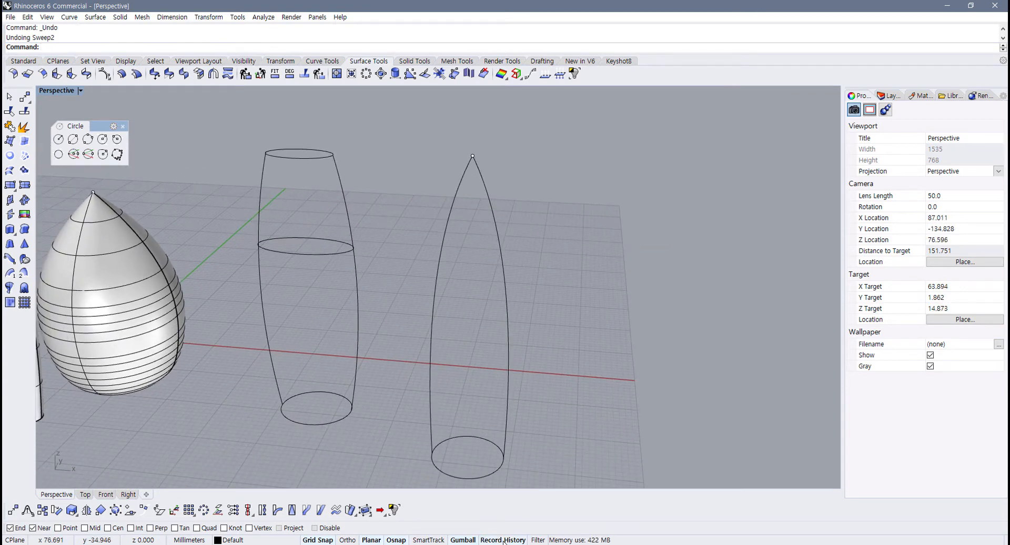
Step: Sweep the barrel along both rails through its three cross sections, with Do not change cross sections and Maintain height set
{"action": "left_click", "coordinate": [23, 287]}
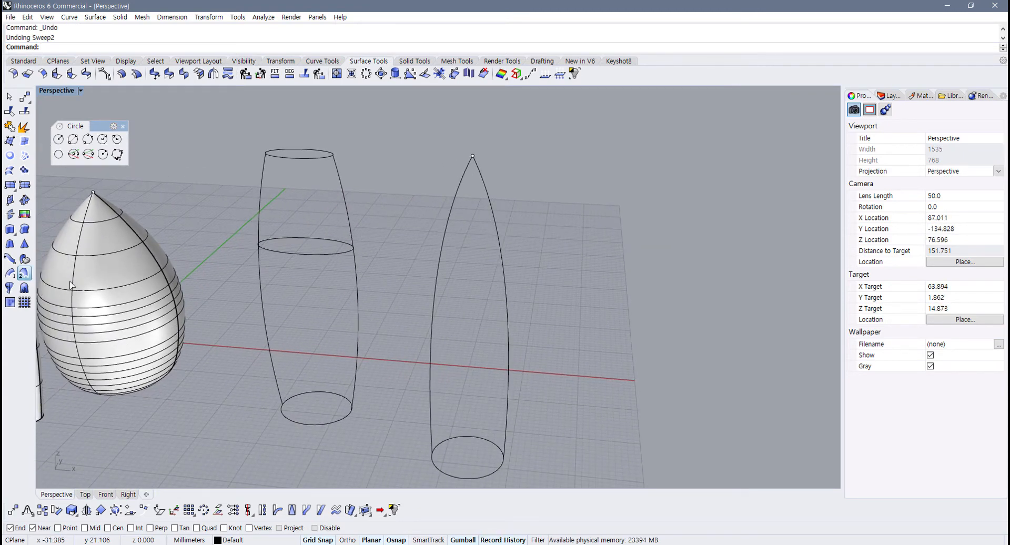
{"action": "left_click", "coordinate": [261, 289]}
{"action": "left_click", "coordinate": [346, 251]}
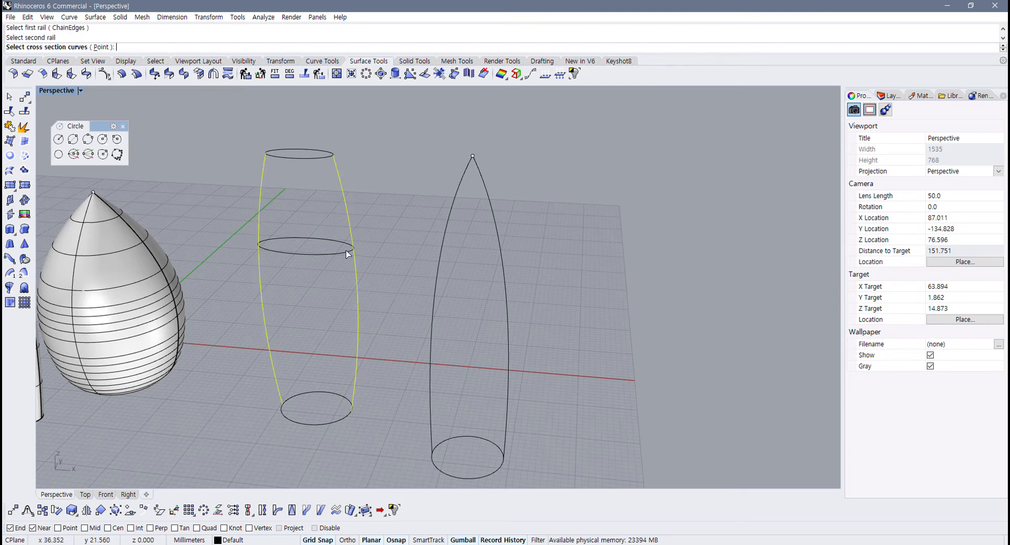
{"action": "left_click", "coordinate": [302, 156]}
{"action": "left_click", "coordinate": [314, 253]}
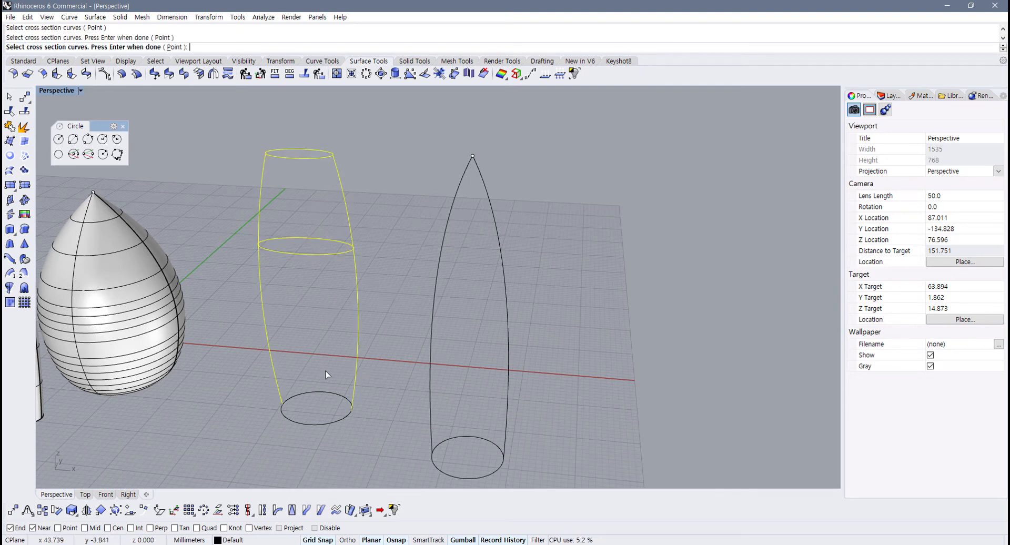
{"action": "left_click", "coordinate": [337, 426]}
{"action": "key", "text": "Return"}
{"action": "key", "text": "Return"}
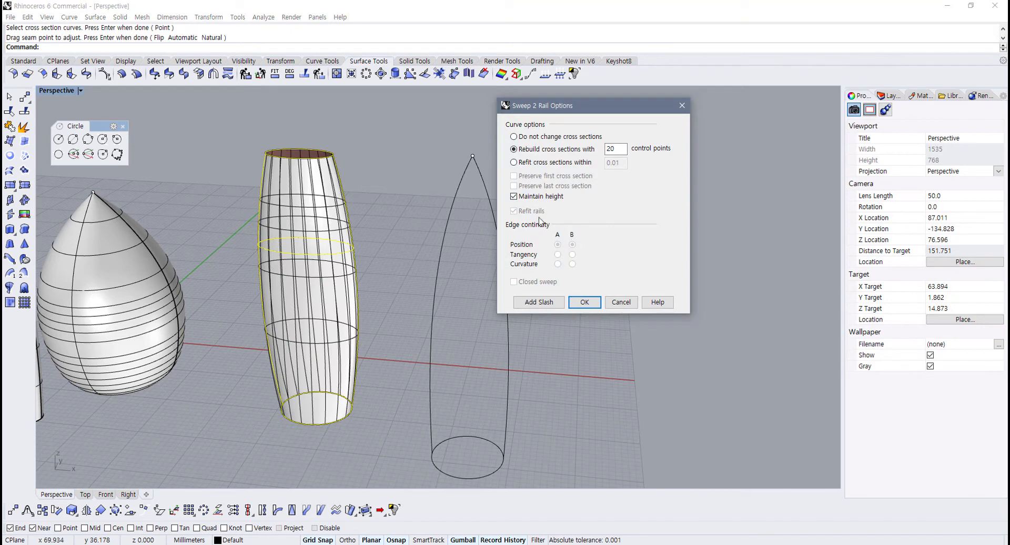
{"action": "left_click", "coordinate": [514, 136]}
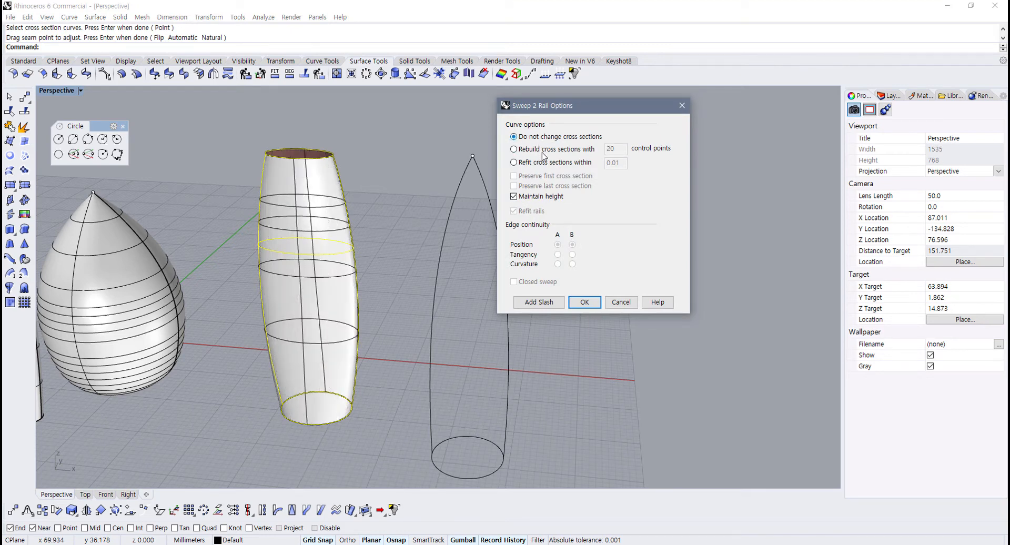
{"action": "left_click", "coordinate": [584, 302]}
Step: Select the barrel's middle cross-section curve and scale it slightly wider along the Y axis
{"action": "left_click_drag", "start_coordinate": [232, 215], "coordinate": [387, 297]}
{"action": "right_click_drag", "start_coordinate": [387, 297], "coordinate": [326, 286]}
{"action": "scroll", "coordinate": [305, 234], "scroll_direction": "up", "scroll_amount": 4}
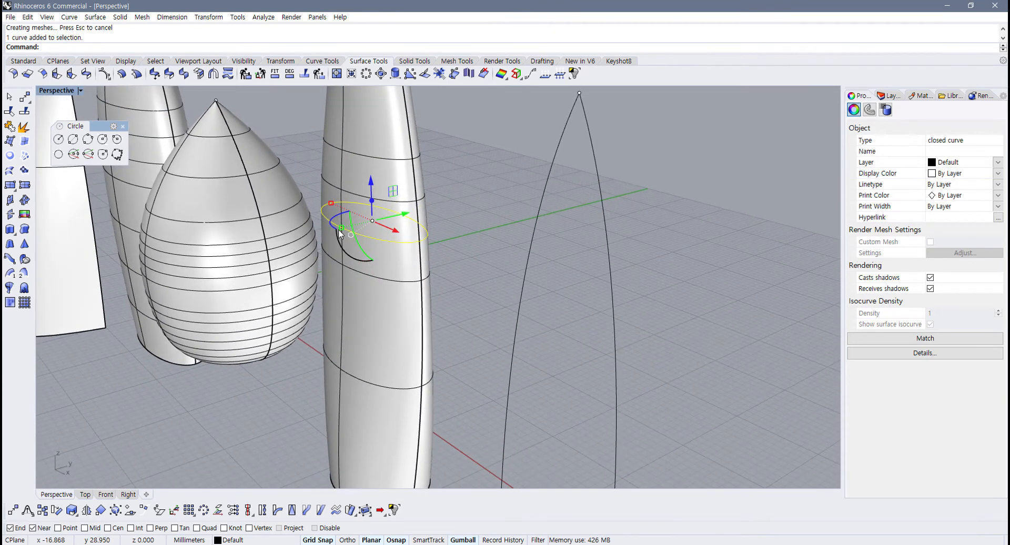
{"action": "left_click_drag", "start_coordinate": [339, 229], "coordinate": [334, 230]}
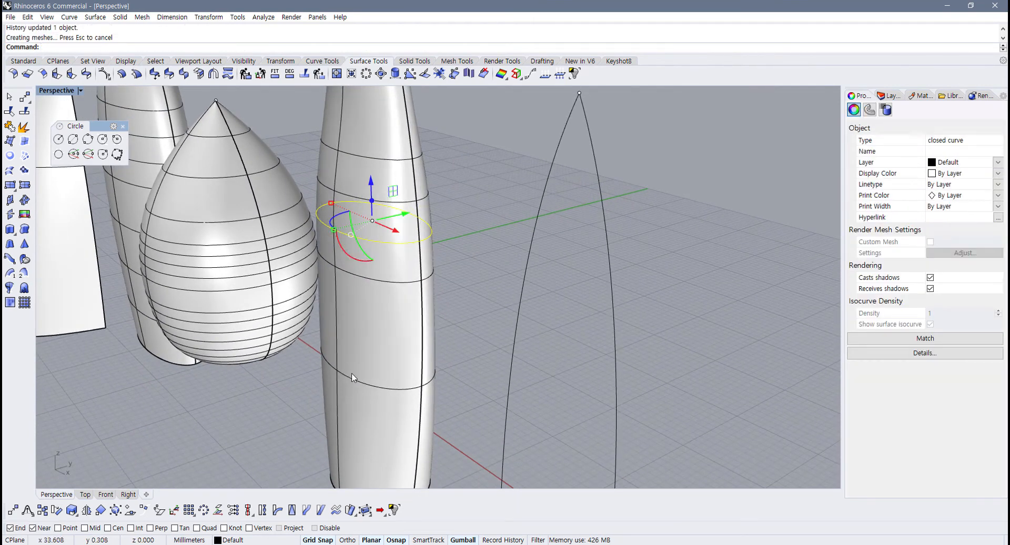
Step: Turn off Grid Snap and scale the middle cross-section curve much wider along the Y axis so the surface bulges
{"action": "left_click", "coordinate": [327, 540]}
{"action": "right_click_drag", "start_coordinate": [346, 466], "coordinate": [400, 326]}
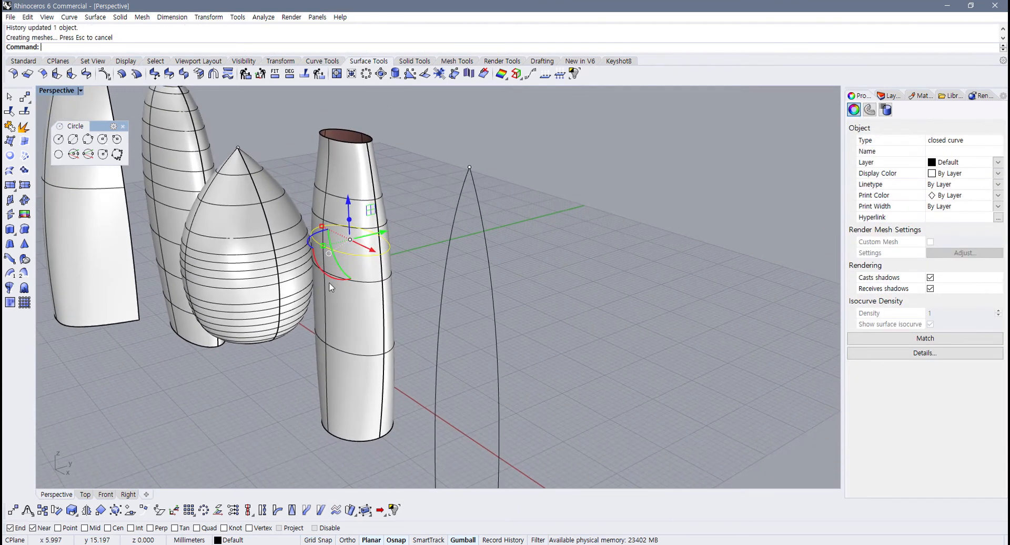
{"action": "scroll", "coordinate": [448, 351], "scroll_direction": "up", "scroll_amount": 5}
{"action": "right_click_drag", "start_coordinate": [448, 352], "coordinate": [373, 330]}
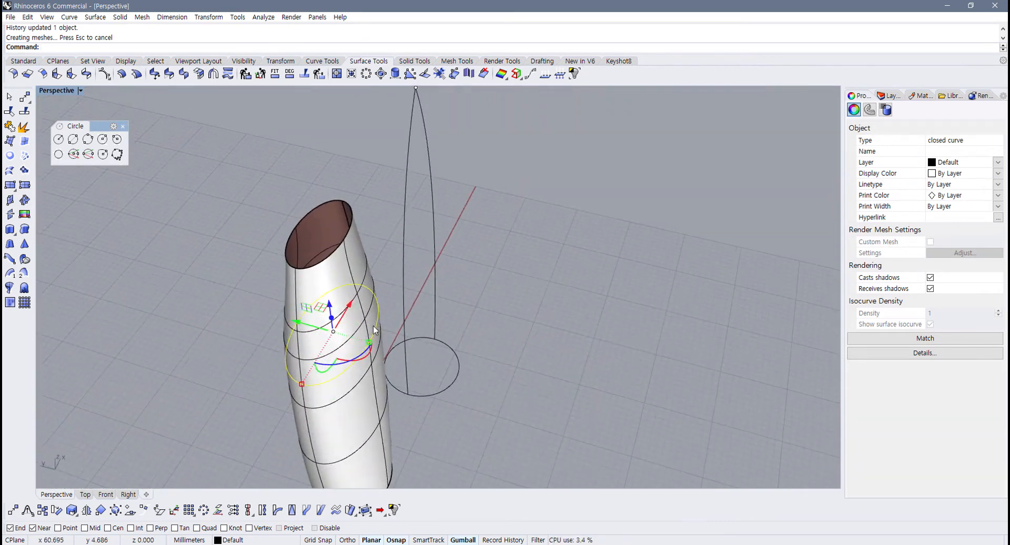
{"action": "left_click_drag", "start_coordinate": [371, 343], "coordinate": [390, 351]}
{"action": "scroll", "coordinate": [390, 351], "scroll_direction": "down", "scroll_amount": 6}
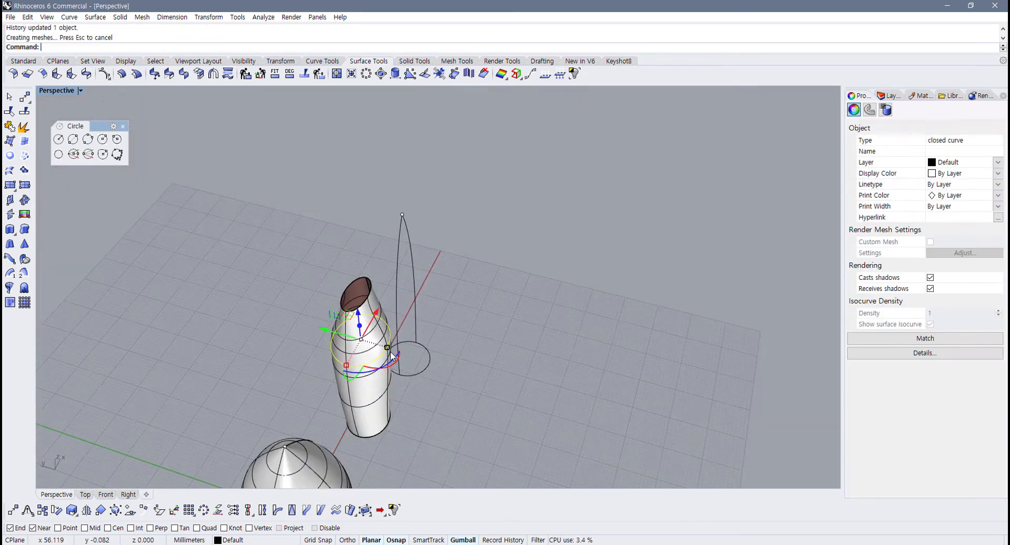
{"action": "right_click_drag", "start_coordinate": [391, 351], "coordinate": [334, 276]}
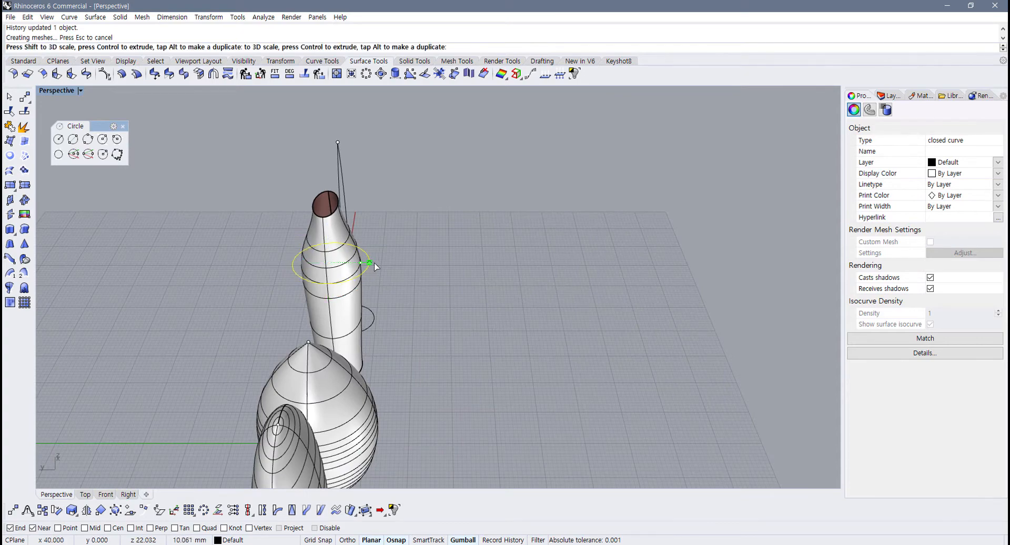
{"action": "right_click_drag", "start_coordinate": [363, 264], "coordinate": [397, 249]}
{"action": "scroll", "coordinate": [386, 246], "scroll_direction": "up", "scroll_amount": 3}
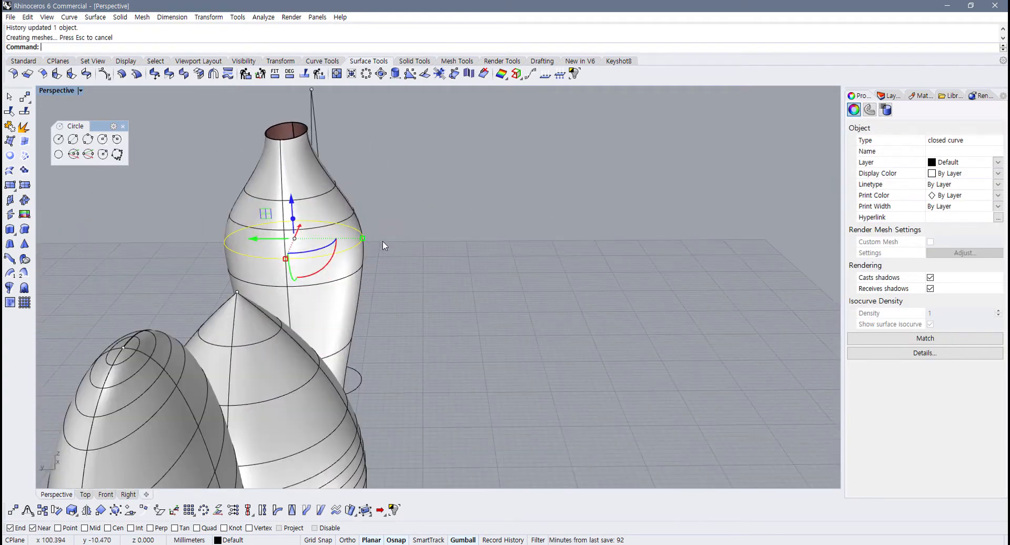
Step: Scale the barrel's middle cross-section curve much narrower and its top cross-section curve slightly narrower along the Y axis
{"action": "left_click_drag", "start_coordinate": [363, 238], "coordinate": [332, 240]}
{"action": "left_click", "coordinate": [381, 283]}
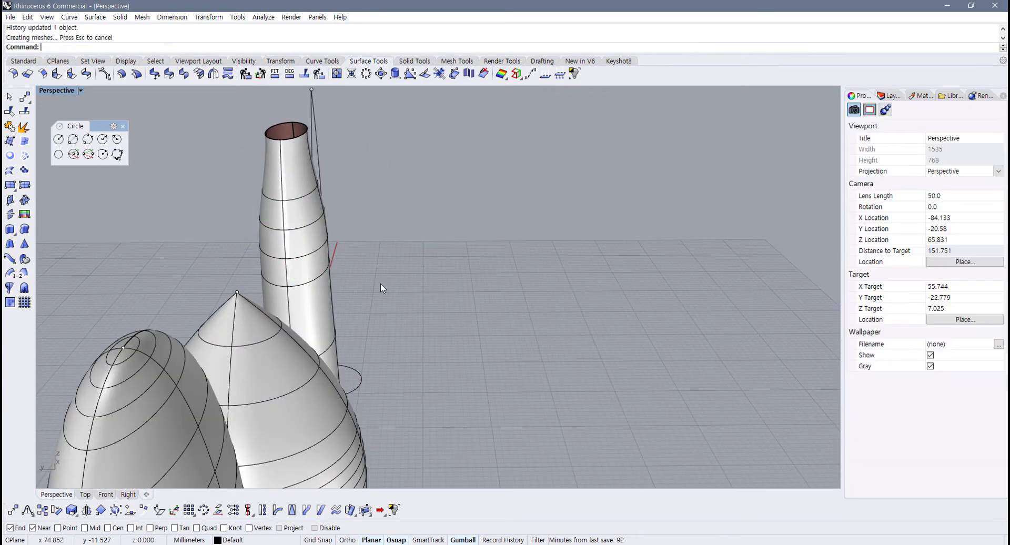
{"action": "scroll", "coordinate": [381, 283], "scroll_direction": "down", "scroll_amount": 6}
{"action": "right_click_drag", "start_coordinate": [376, 282], "coordinate": [248, 270]}
{"action": "scroll", "coordinate": [338, 190], "scroll_direction": "up", "scroll_amount": 4}
{"action": "left_click", "coordinate": [334, 195]}
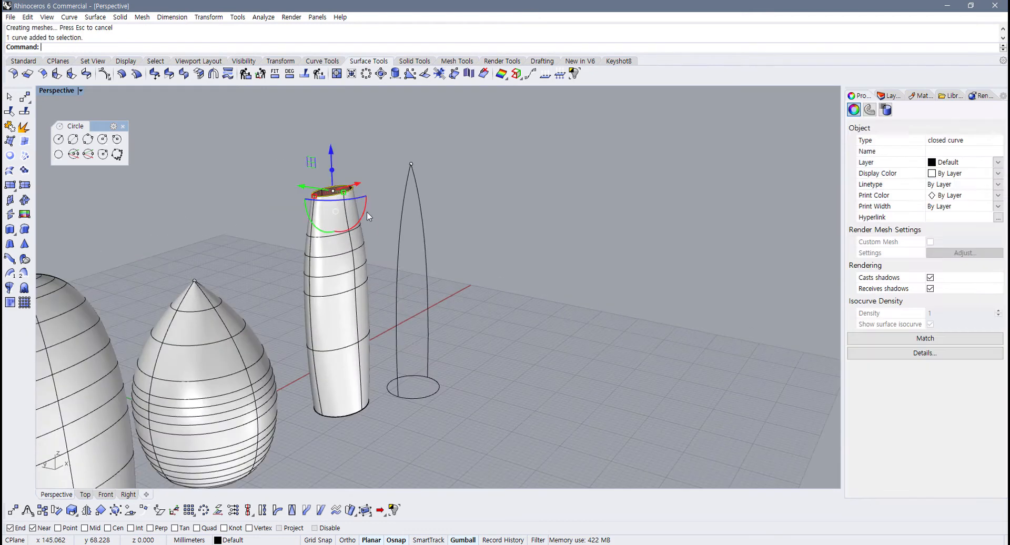
{"action": "scroll", "coordinate": [367, 211], "scroll_direction": "up", "scroll_amount": 4}
{"action": "right_click_drag", "start_coordinate": [370, 212], "coordinate": [385, 268]}
{"action": "left_click_drag", "start_coordinate": [328, 243], "coordinate": [319, 243]}
{"action": "key", "text": "Escape"}
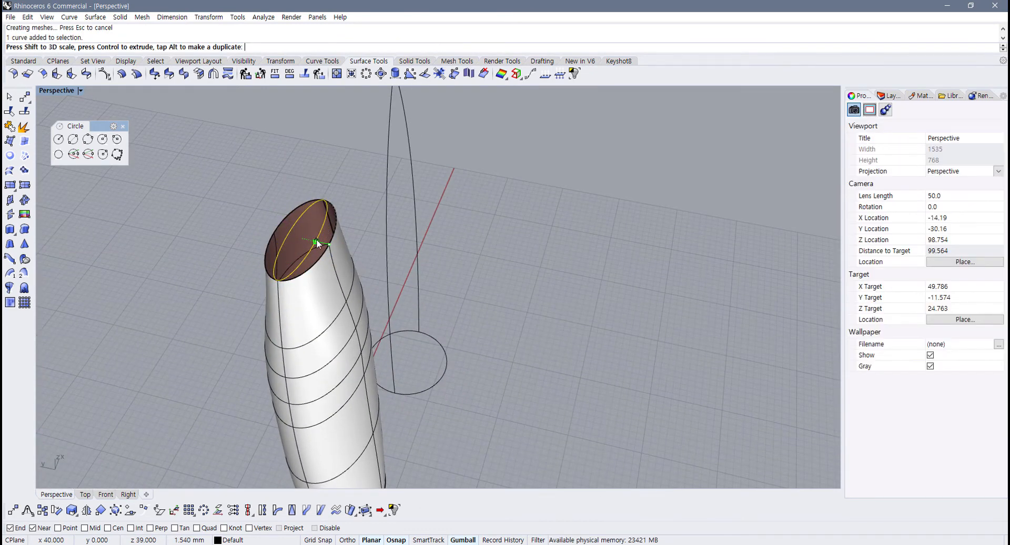
Step: Select the barrel's bottom cross-section curve and scale it wider along the Y axis
{"action": "scroll", "coordinate": [475, 323], "scroll_direction": "down", "scroll_amount": 6}
{"action": "right_click_drag", "start_coordinate": [474, 324], "coordinate": [399, 235]}
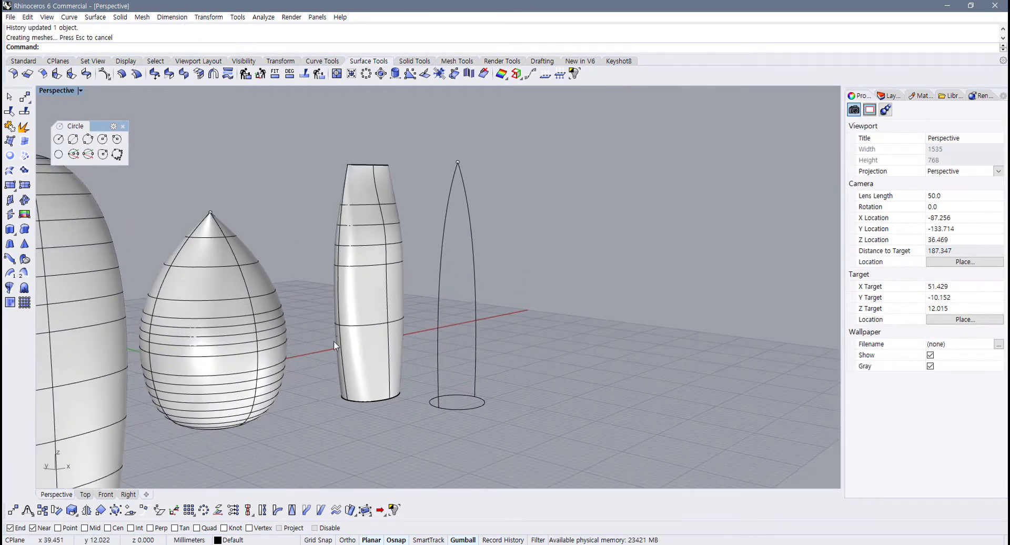
{"action": "left_click", "coordinate": [398, 395]}
{"action": "right_click_drag", "start_coordinate": [399, 396], "coordinate": [400, 292]}
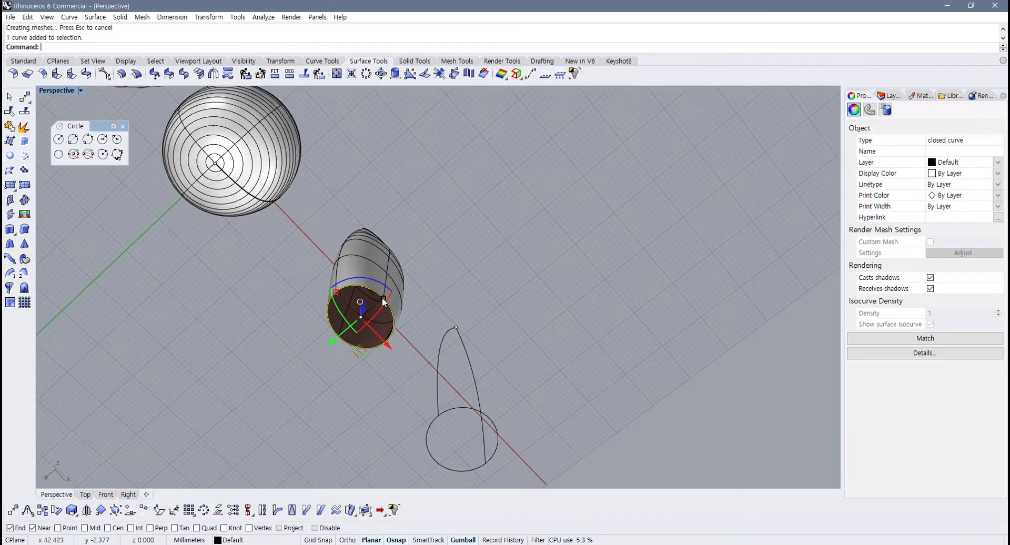
{"action": "left_click_drag", "start_coordinate": [383, 300], "coordinate": [395, 298]}
Step: Select the bottom cross-section curve again and scale it slightly narrower along the Y axis
{"action": "right_click_drag", "start_coordinate": [395, 299], "coordinate": [377, 389]}
{"action": "scroll", "coordinate": [376, 390], "scroll_direction": "up", "scroll_amount": 5}
{"action": "left_click", "coordinate": [368, 396]}
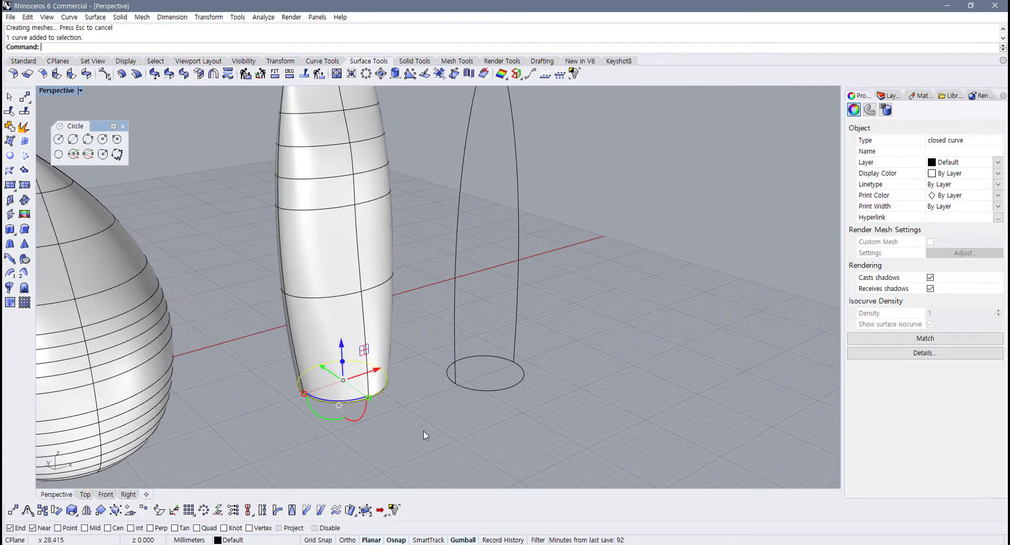
{"action": "right_click_drag", "start_coordinate": [423, 431], "coordinate": [398, 298]}
{"action": "left_click_drag", "start_coordinate": [378, 335], "coordinate": [369, 338]}
{"action": "left_click", "coordinate": [465, 299]}
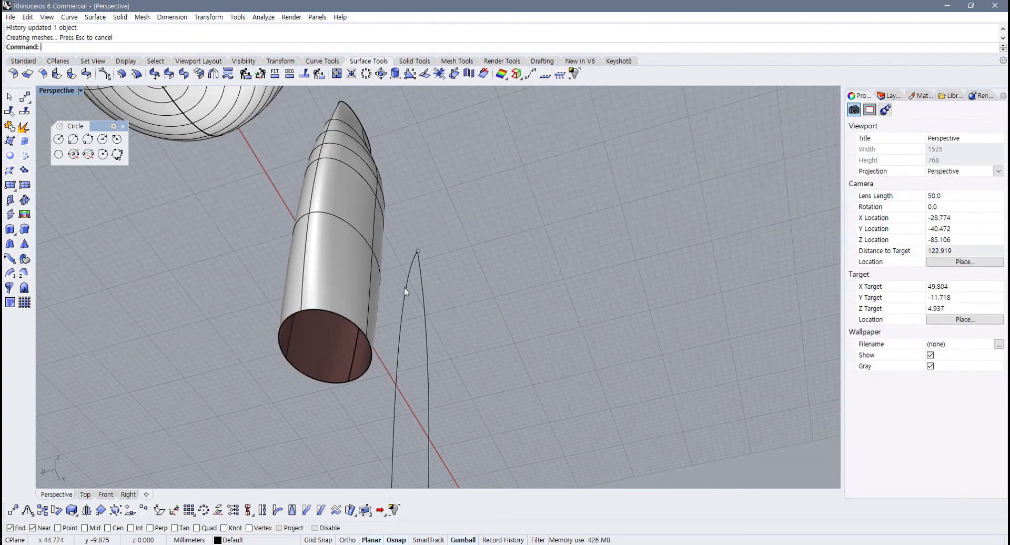
Step: Examine the reshaped barrel from several angles and compare it with the neighbouring swept surfaces
{"action": "right_click_drag", "start_coordinate": [404, 287], "coordinate": [336, 367]}
{"action": "scroll", "coordinate": [376, 343], "scroll_direction": "down", "scroll_amount": 6}
{"action": "scroll", "coordinate": [389, 213], "scroll_direction": "up", "scroll_amount": 4}
{"action": "right_click_drag", "start_coordinate": [390, 212], "coordinate": [355, 251], "text": "shift"}
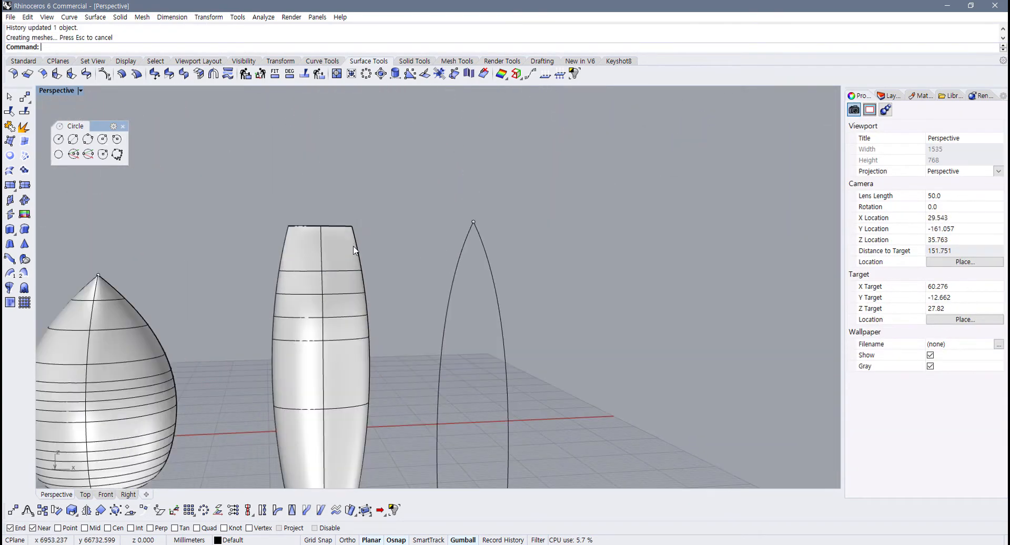
{"action": "right_click_drag", "start_coordinate": [383, 305], "coordinate": [420, 230], "text": "shift"}
{"action": "right_click_drag", "start_coordinate": [388, 277], "coordinate": [316, 328]}
{"action": "right_click_drag", "start_coordinate": [435, 255], "coordinate": [393, 301], "text": "shift"}
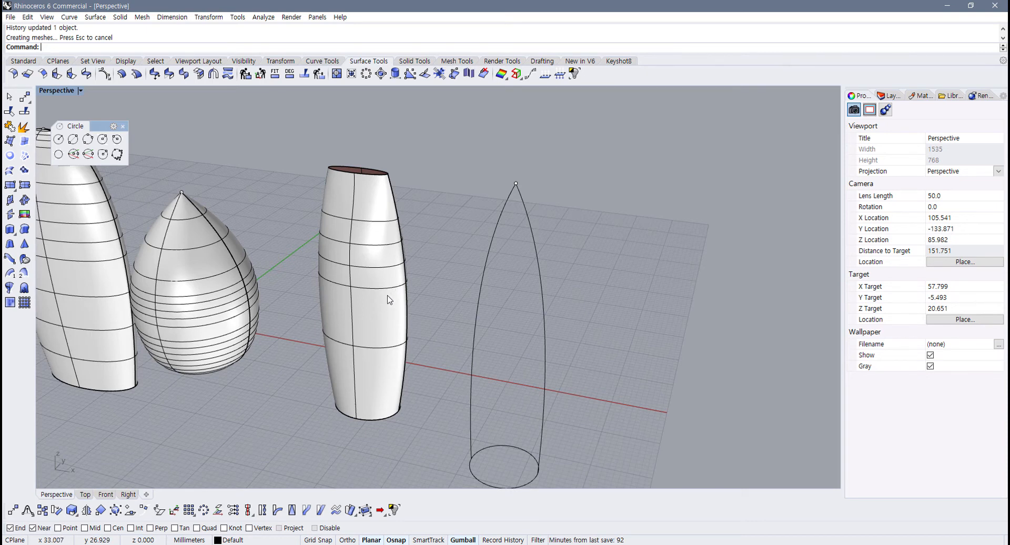
{"action": "scroll", "coordinate": [388, 298], "scroll_direction": "down", "scroll_amount": 4}
{"action": "right_click_drag", "start_coordinate": [388, 299], "coordinate": [456, 237]}
{"action": "scroll", "coordinate": [378, 304], "scroll_direction": "down", "scroll_amount": 2}
{"action": "right_click_drag", "start_coordinate": [364, 318], "coordinate": [467, 302], "text": "shift"}
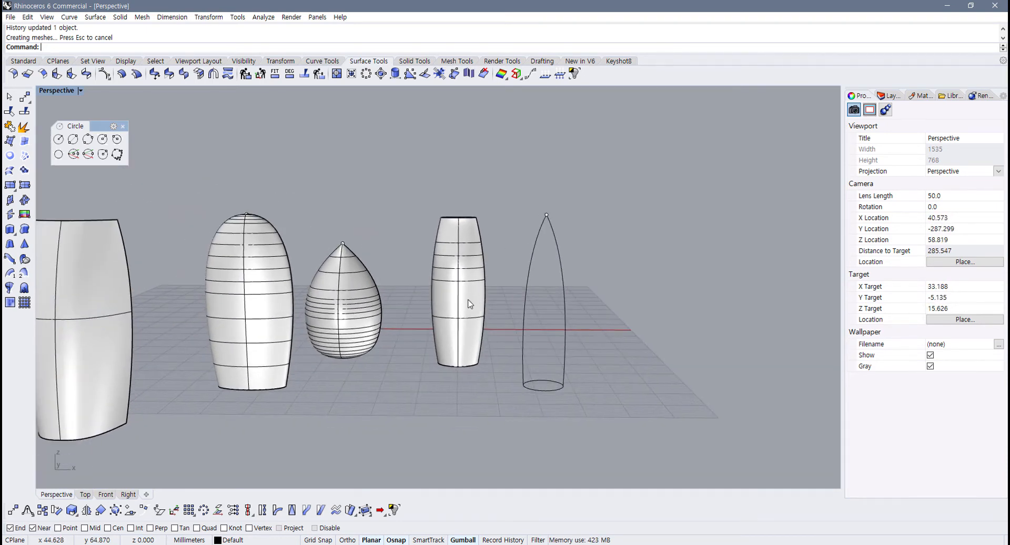
Step: Sweep the pointed shape along its two rails from the tip point to the base circle, with Do not change cross sections and Maintain height set
{"action": "right_click_drag", "start_coordinate": [479, 349], "coordinate": [349, 359]}
{"action": "scroll", "coordinate": [364, 331], "scroll_direction": "up", "scroll_amount": 2}
{"action": "scroll", "coordinate": [349, 359], "scroll_direction": "up", "scroll_amount": 4}
{"action": "right_click_drag", "start_coordinate": [379, 393], "coordinate": [377, 366], "text": "shift"}
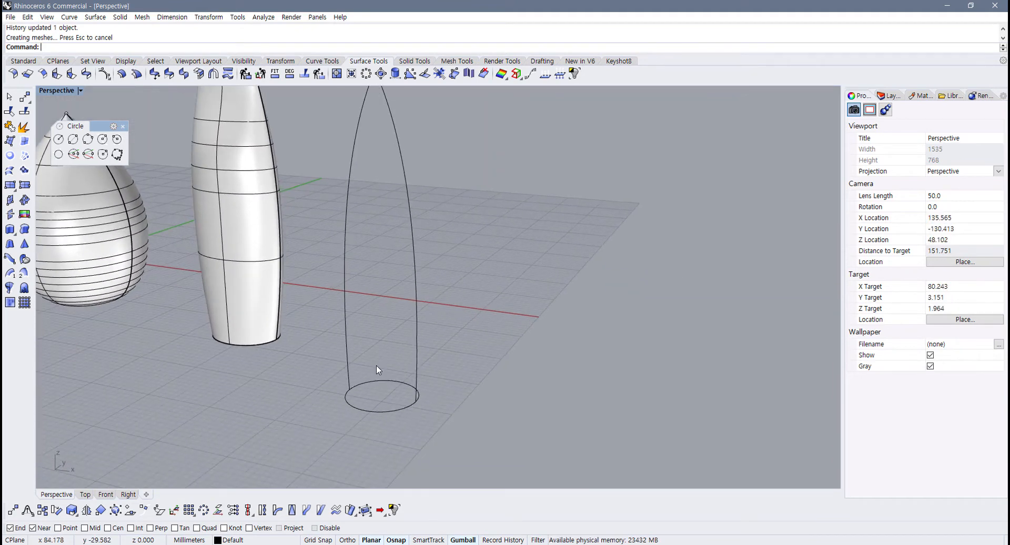
{"action": "left_click", "coordinate": [24, 274]}
{"action": "left_click", "coordinate": [344, 272]}
{"action": "left_click", "coordinate": [413, 280]}
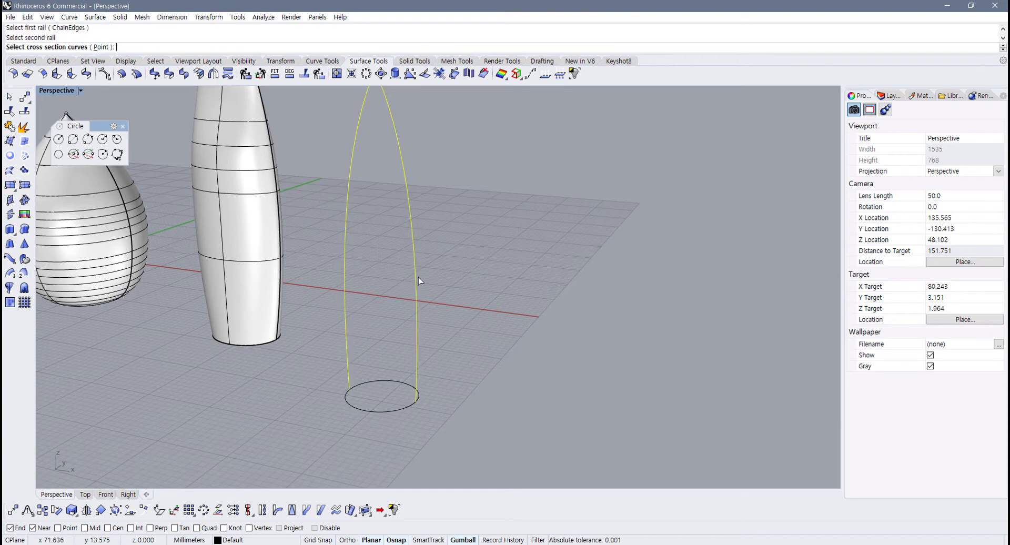
{"action": "scroll", "coordinate": [408, 295], "scroll_direction": "down", "scroll_amount": 4}
{"action": "left_click", "coordinate": [386, 168]}
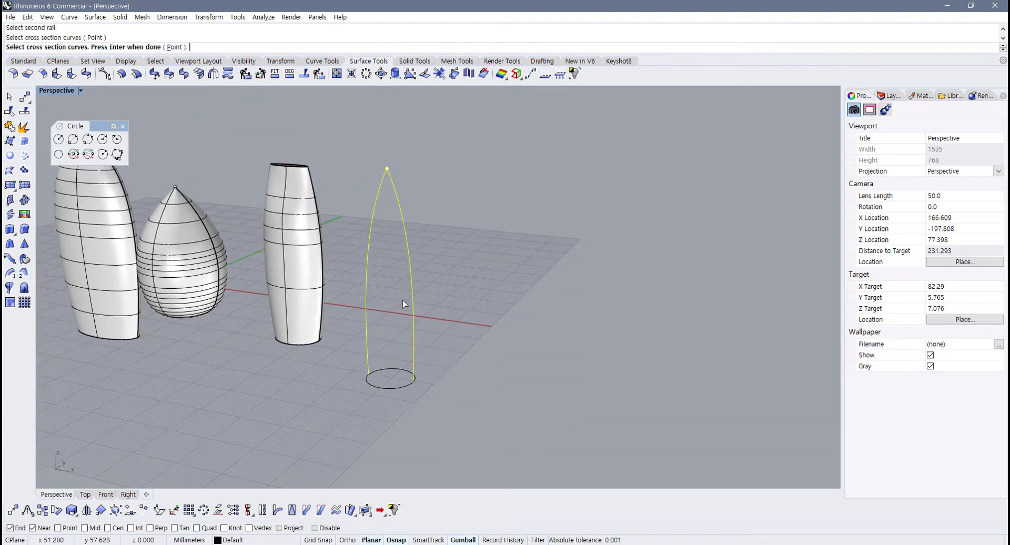
{"action": "left_click", "coordinate": [387, 389]}
{"action": "key", "text": "Return"}
{"action": "key", "text": "Return"}
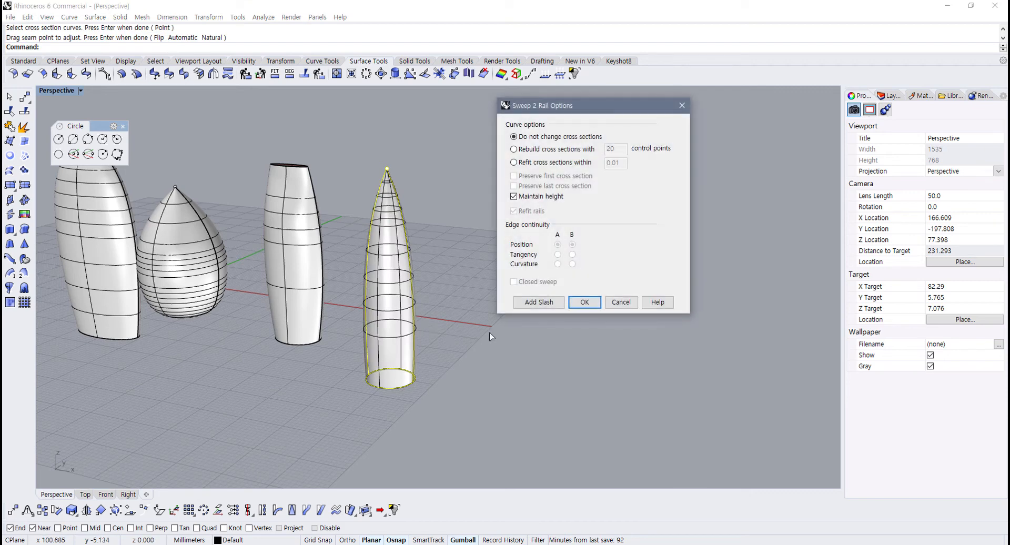
{"action": "left_click", "coordinate": [584, 302]}
Step: Select all the swept surfaces with their curves and points and delete them
{"action": "right_click_drag", "start_coordinate": [528, 328], "coordinate": [248, 323]}
{"action": "scroll", "coordinate": [174, 335], "scroll_direction": "down", "scroll_amount": 2}
{"action": "right_click_drag", "start_coordinate": [153, 347], "coordinate": [284, 324], "text": "shift"}
{"action": "scroll", "coordinate": [233, 340], "scroll_direction": "up", "scroll_amount": 4}
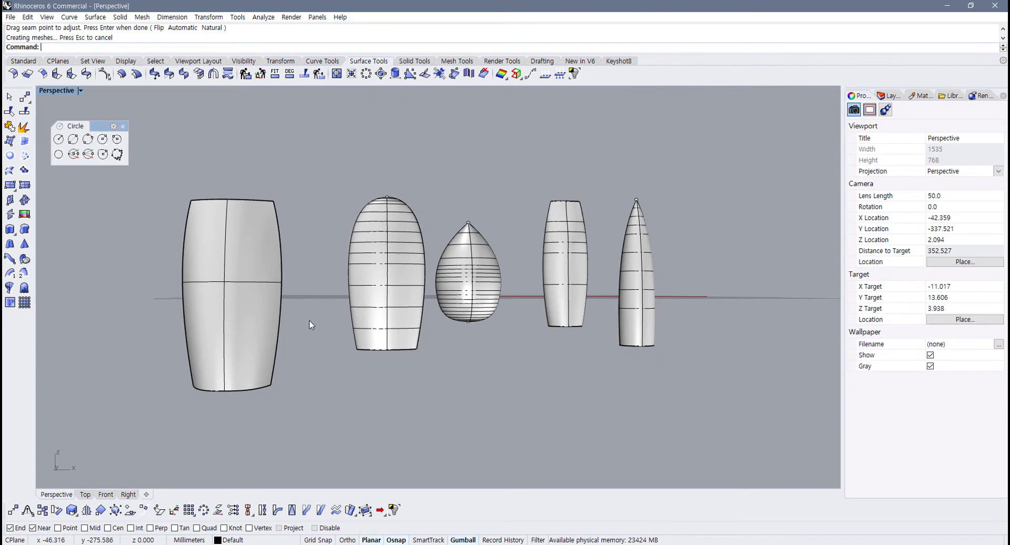
{"action": "right_click_drag", "start_coordinate": [371, 367], "coordinate": [390, 415]}
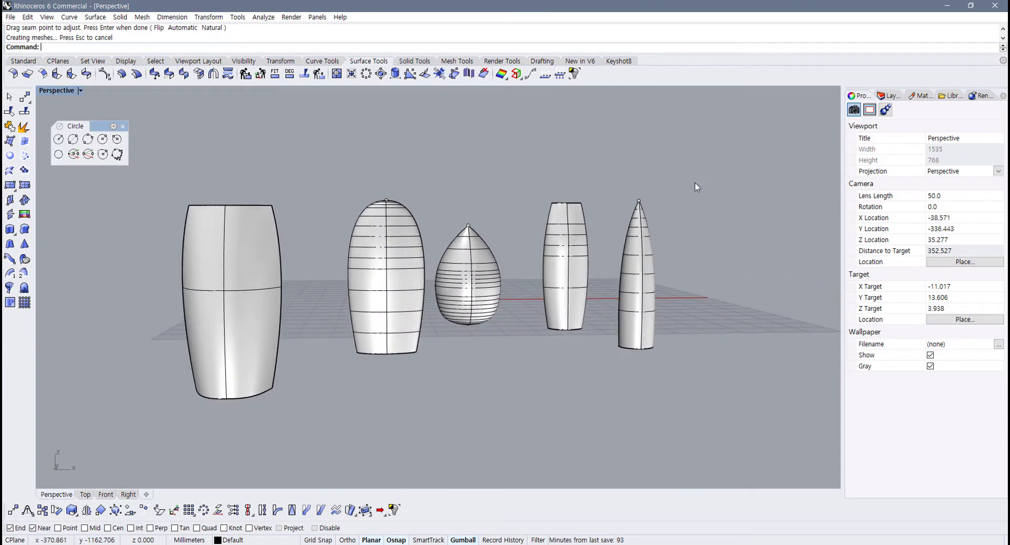
{"action": "left_click_drag", "start_coordinate": [695, 188], "coordinate": [122, 447]}
{"action": "key", "text": "Delete"}
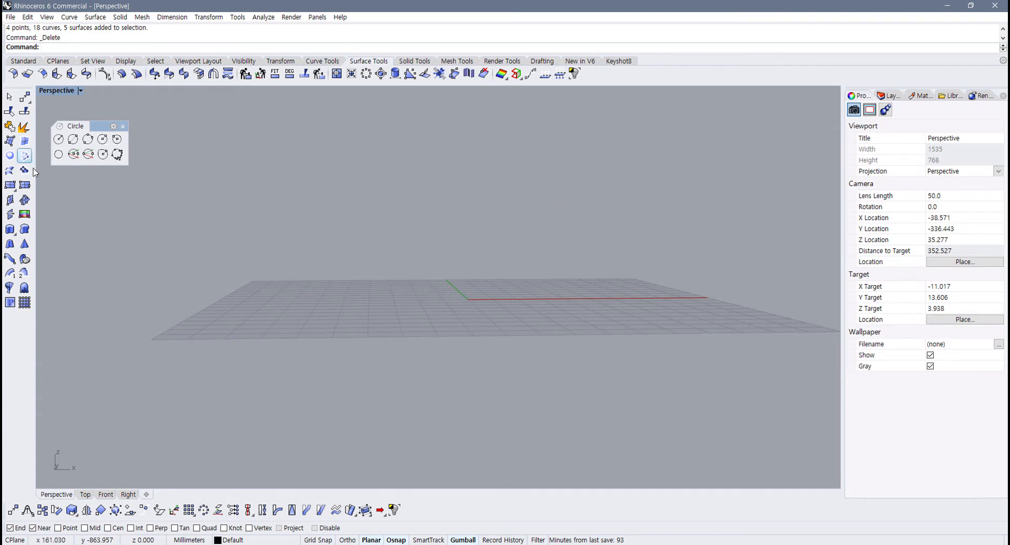
Step: Maximize the Right viewport and frame the area around the origin
{"action": "double_click", "coordinate": [66, 91]}
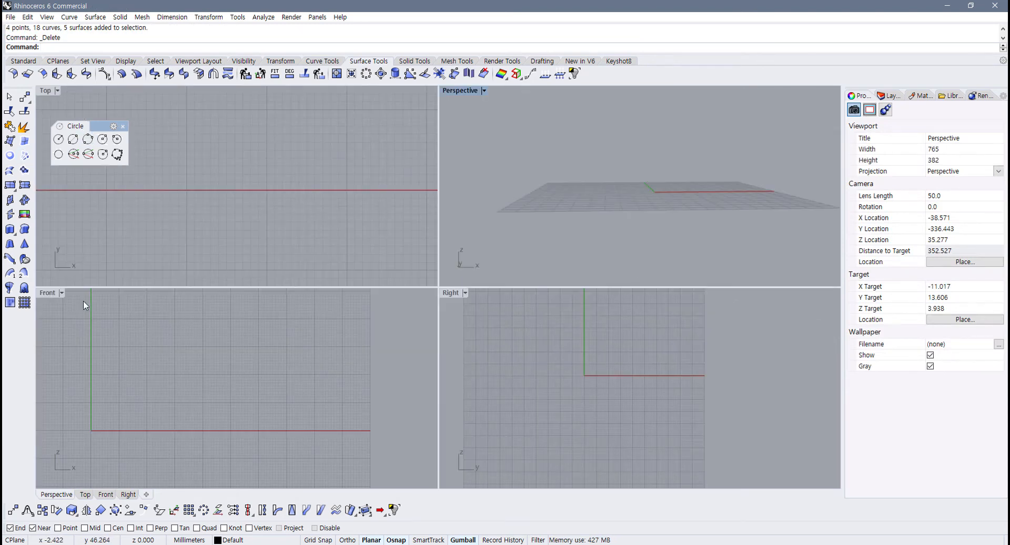
{"action": "double_click", "coordinate": [49, 293]}
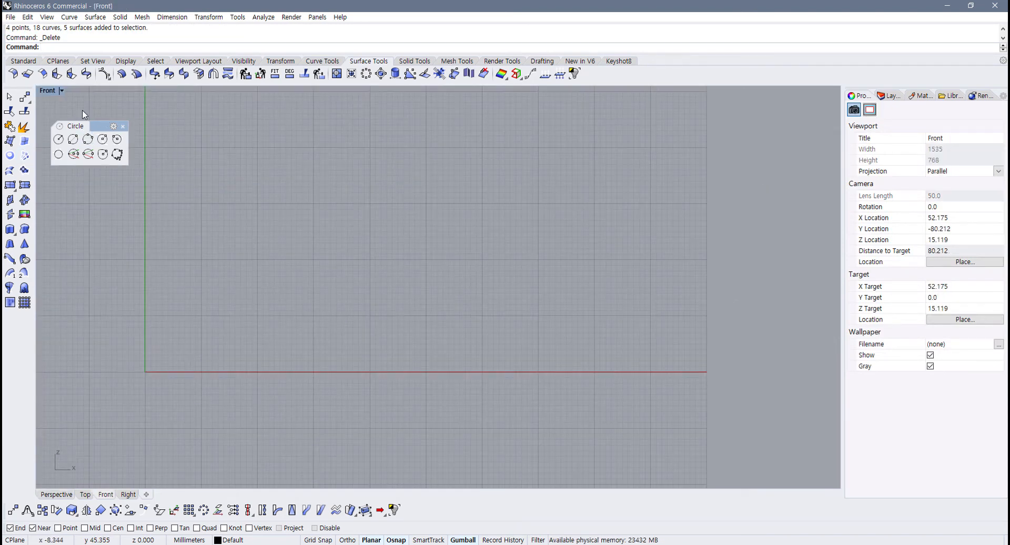
{"action": "double_click", "coordinate": [48, 91]}
{"action": "double_click", "coordinate": [450, 293]}
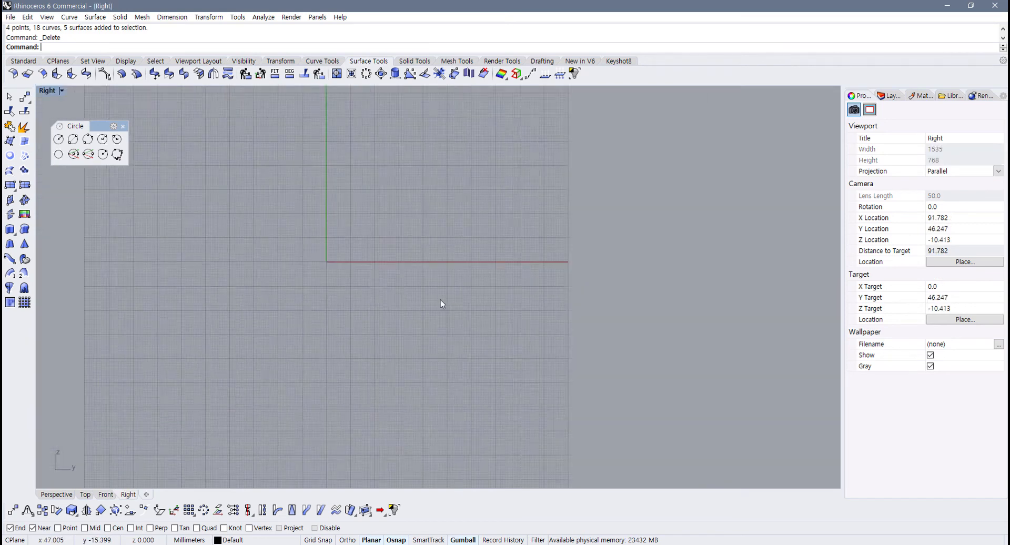
{"action": "right_click_drag", "start_coordinate": [349, 312], "coordinate": [319, 283]}
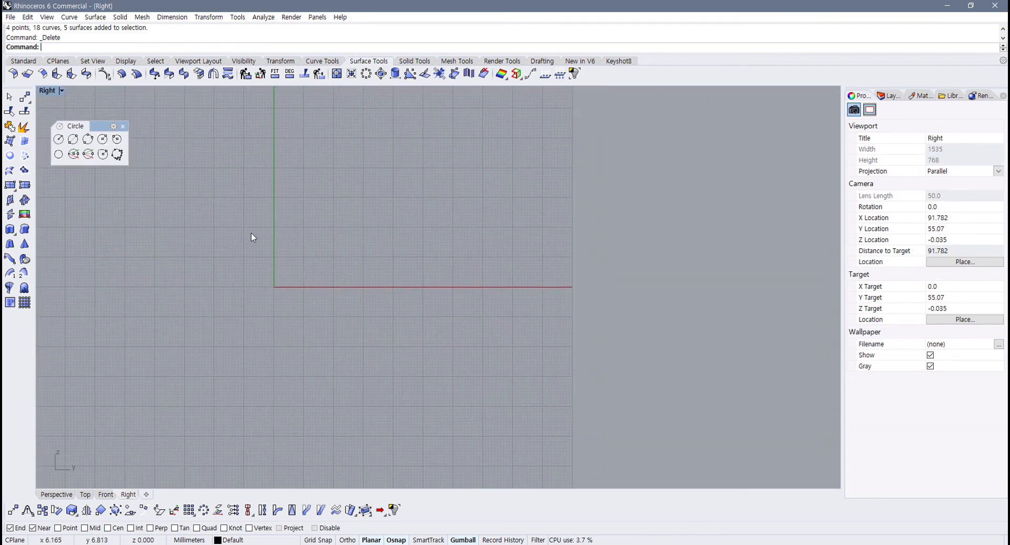
Step: Start a degree 3 control-point curve tracing a duck's head, neck, back and raised tail in side view
{"action": "left_click", "coordinate": [28, 62]}
{"action": "left_click", "coordinate": [24, 111]}
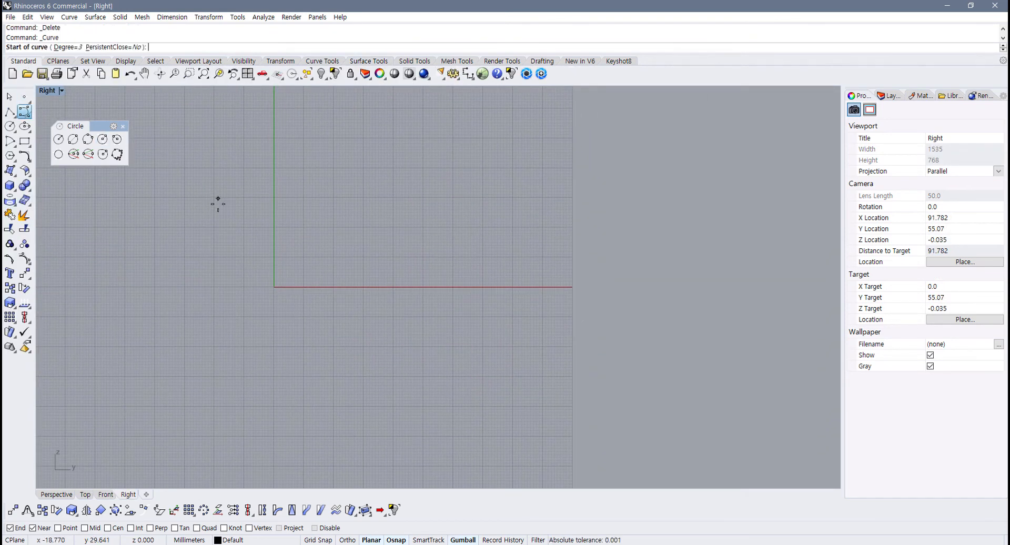
{"action": "left_click", "coordinate": [160, 230]}
{"action": "left_click", "coordinate": [233, 178]}
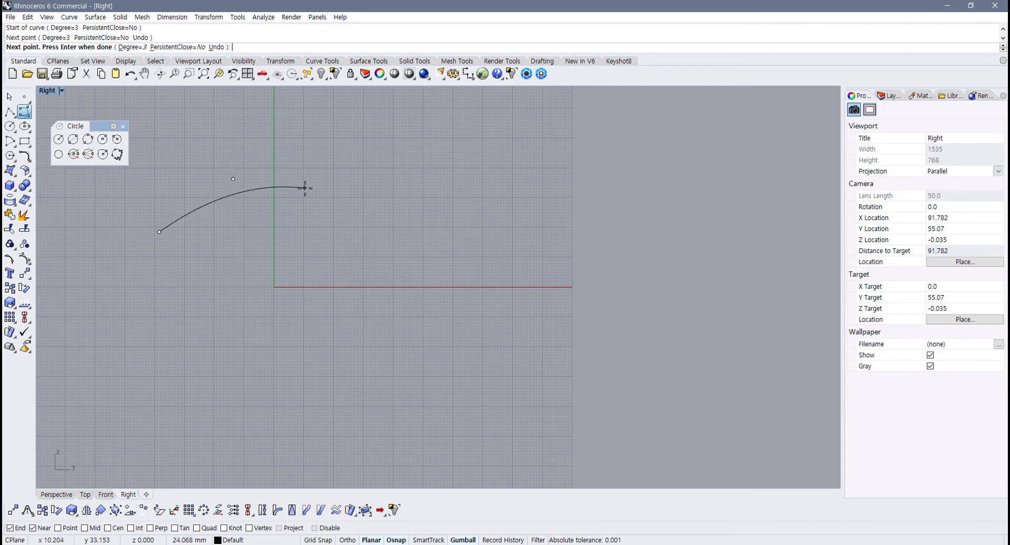
{"action": "left_click", "coordinate": [305, 188]}
{"action": "left_click", "coordinate": [345, 283]}
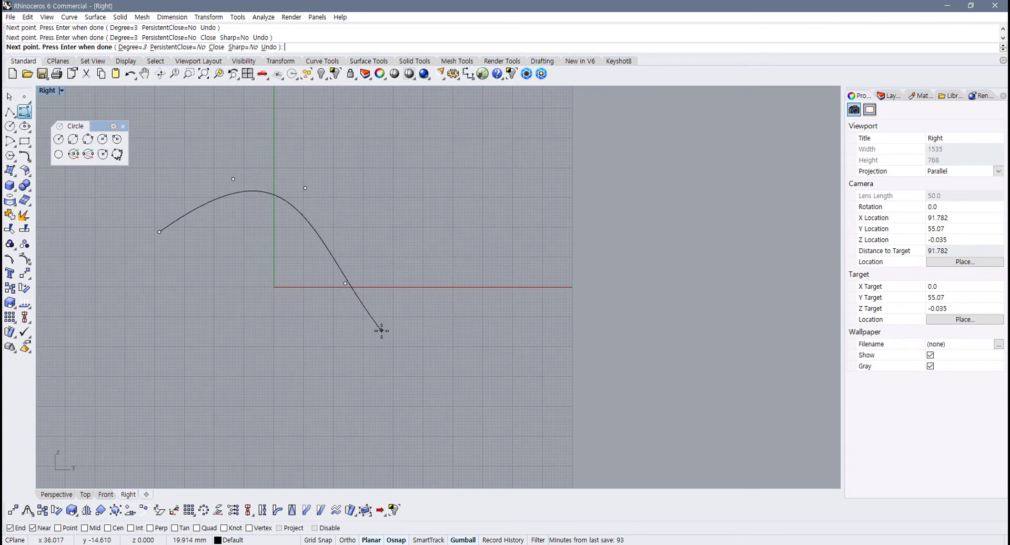
{"action": "left_click", "coordinate": [419, 342]}
{"action": "left_click", "coordinate": [586, 337]}
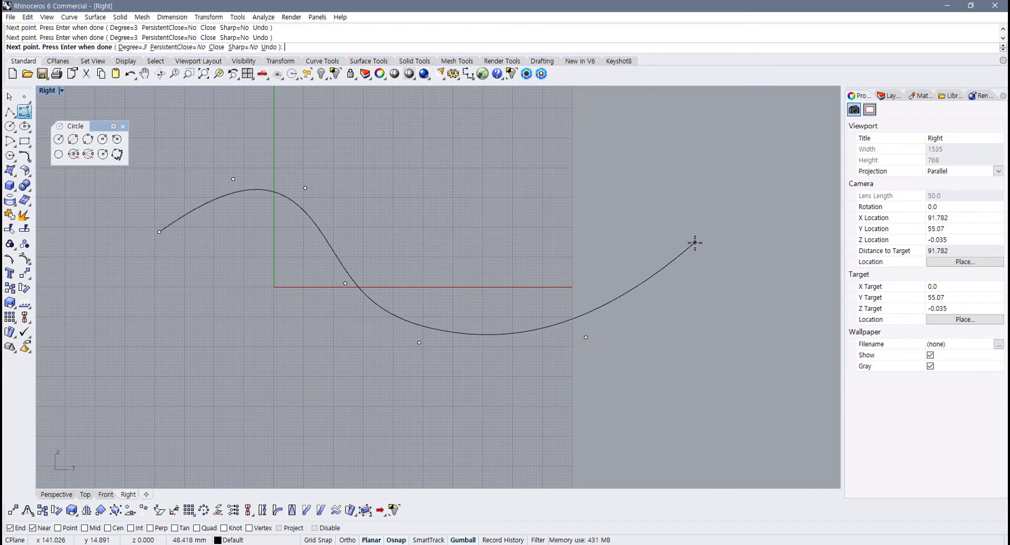
{"action": "left_click", "coordinate": [695, 243]}
{"action": "left_click", "coordinate": [732, 317]}
{"action": "right_click_drag", "start_coordinate": [664, 433], "coordinate": [676, 349]}
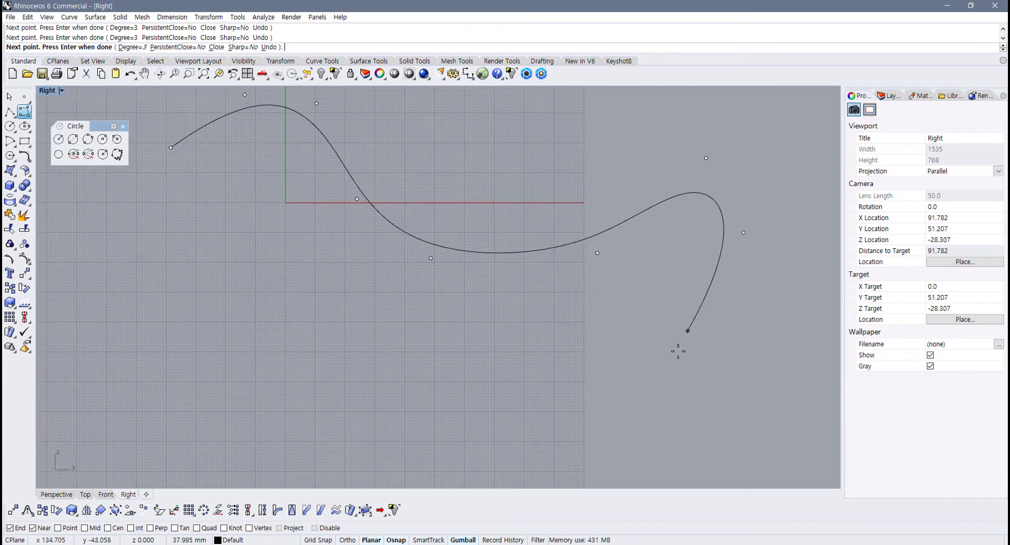
Step: Continue the curve around the duck's belly and chest and close it at the starting point by the beak
{"action": "left_click", "coordinate": [651, 417]}
{"action": "left_click", "coordinate": [484, 476]}
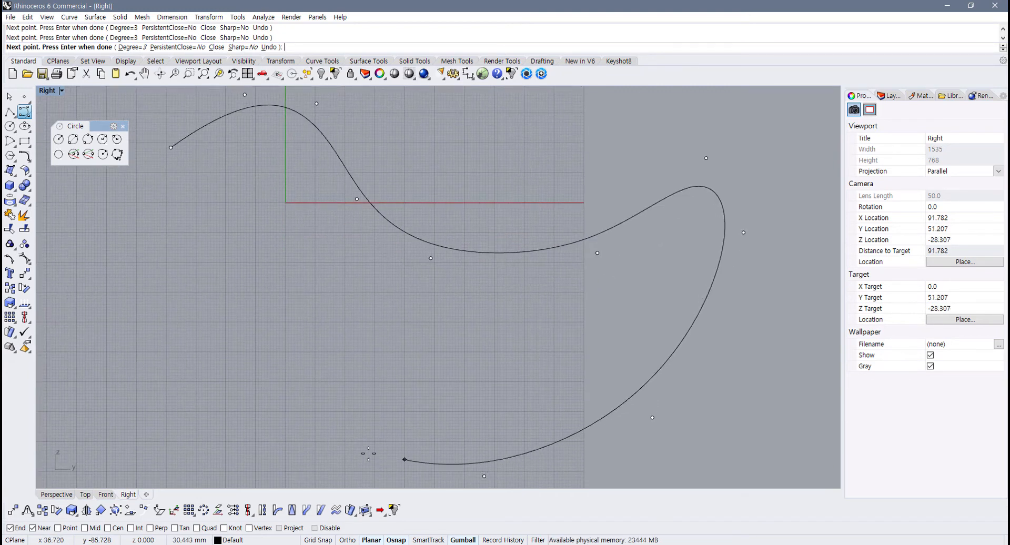
{"action": "left_click", "coordinate": [287, 430]}
{"action": "left_click", "coordinate": [239, 241]}
{"action": "left_click", "coordinate": [239, 167]}
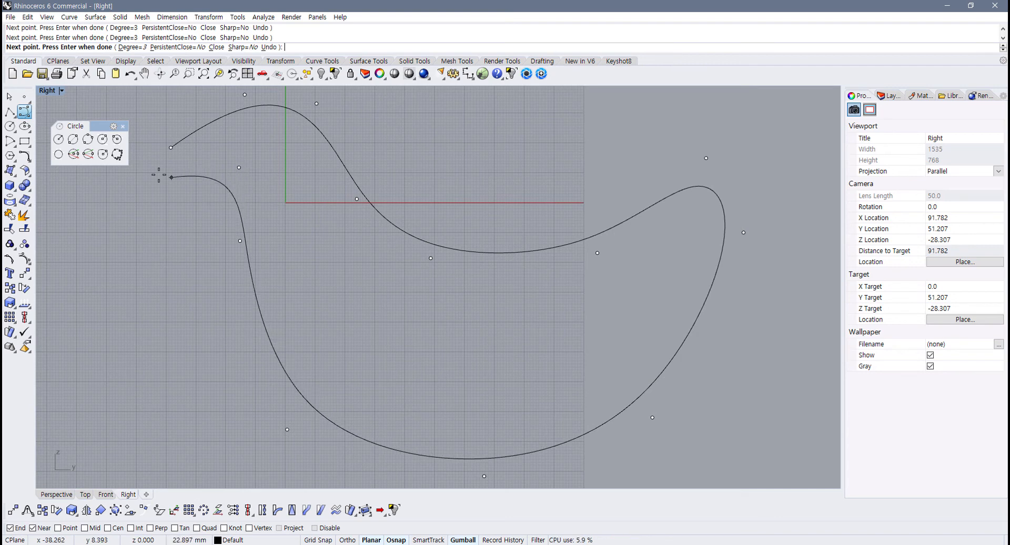
{"action": "left_click", "coordinate": [169, 150]}
{"action": "left_click", "coordinate": [169, 152]}
Step: Turn on the duck curve's control points and move the point above the head up and outward and the throat point slightly up
{"action": "scroll", "coordinate": [190, 208], "scroll_direction": "down", "scroll_amount": 3}
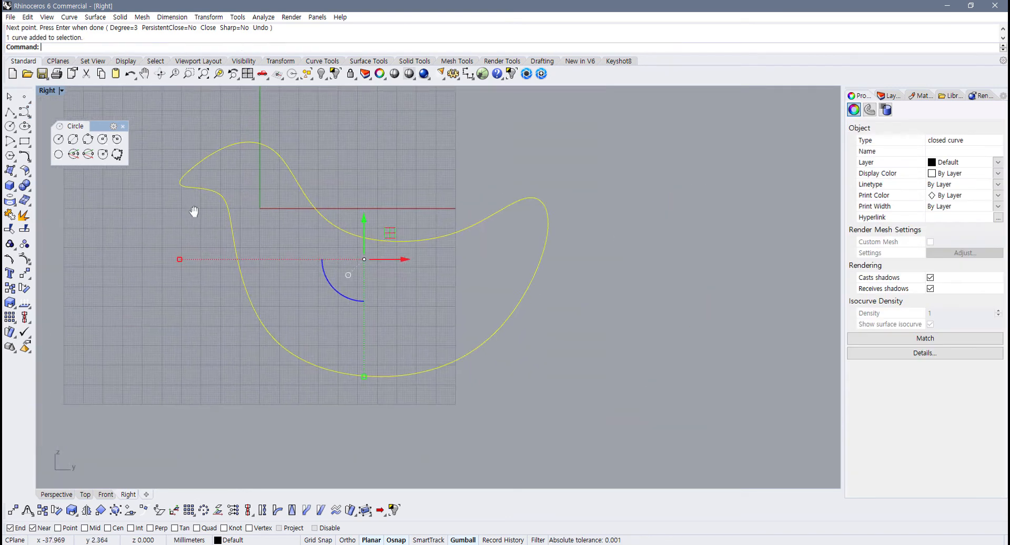
{"action": "key", "text": "F10"}
{"action": "right_click_drag", "start_coordinate": [189, 205], "coordinate": [241, 289]}
{"action": "scroll", "coordinate": [258, 169], "scroll_direction": "up", "scroll_amount": 2}
{"action": "left_click", "coordinate": [308, 217]}
{"action": "left_click_drag", "start_coordinate": [335, 193], "coordinate": [326, 181]}
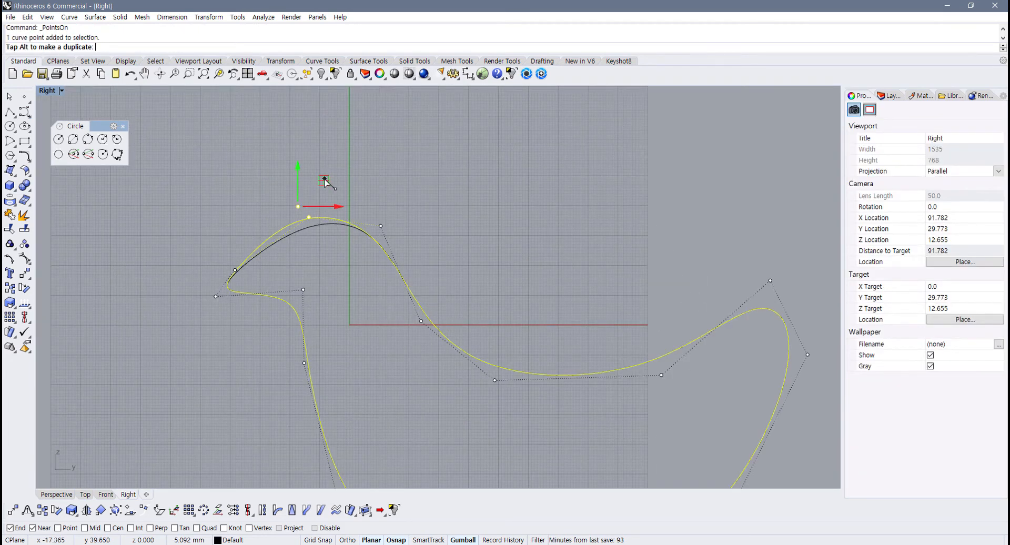
{"action": "scroll", "coordinate": [236, 287], "scroll_direction": "up", "scroll_amount": 5}
{"action": "left_click", "coordinate": [192, 300]}
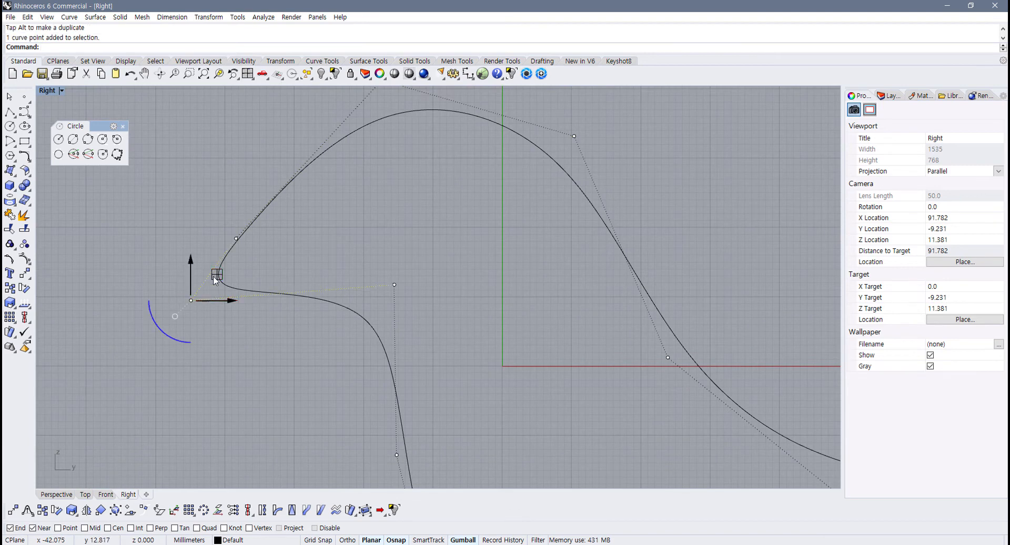
{"action": "scroll", "coordinate": [266, 296], "scroll_direction": "down", "scroll_amount": 4}
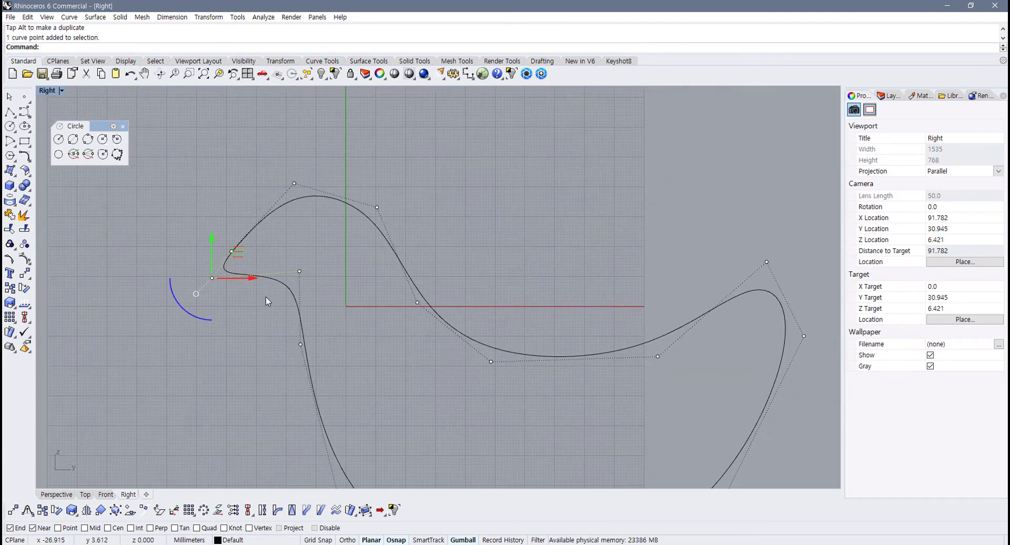
{"action": "left_click_drag", "start_coordinate": [314, 264], "coordinate": [329, 241]}
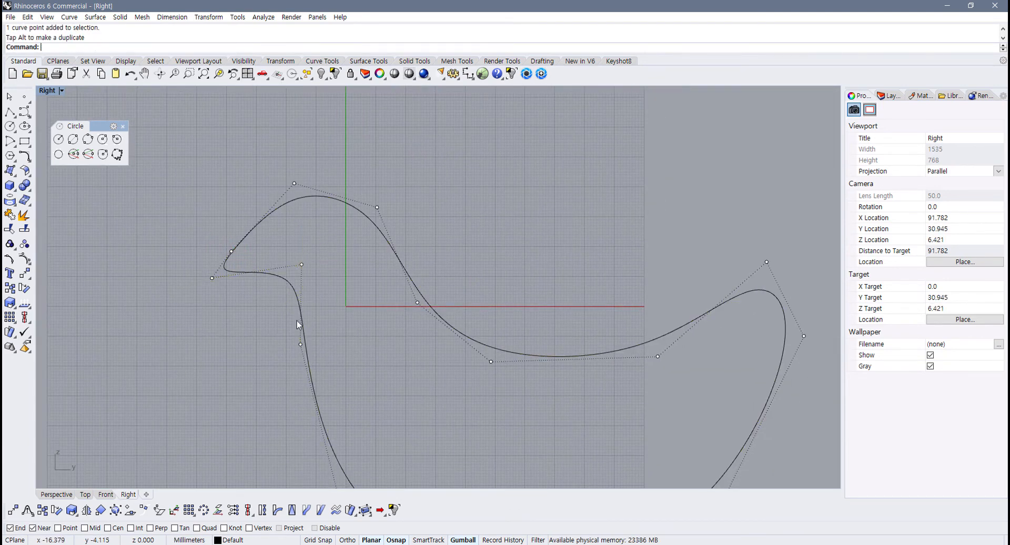
Step: Move the duck curve's lower rear control point outward and down, and pull the belly's bottom point down
{"action": "scroll", "coordinate": [301, 299], "scroll_direction": "down", "scroll_amount": 7}
{"action": "scroll", "coordinate": [637, 292], "scroll_direction": "up", "scroll_amount": 5}
{"action": "right_click_drag", "start_coordinate": [401, 388], "coordinate": [409, 299]}
{"action": "left_click_drag", "start_coordinate": [392, 334], "coordinate": [466, 391]}
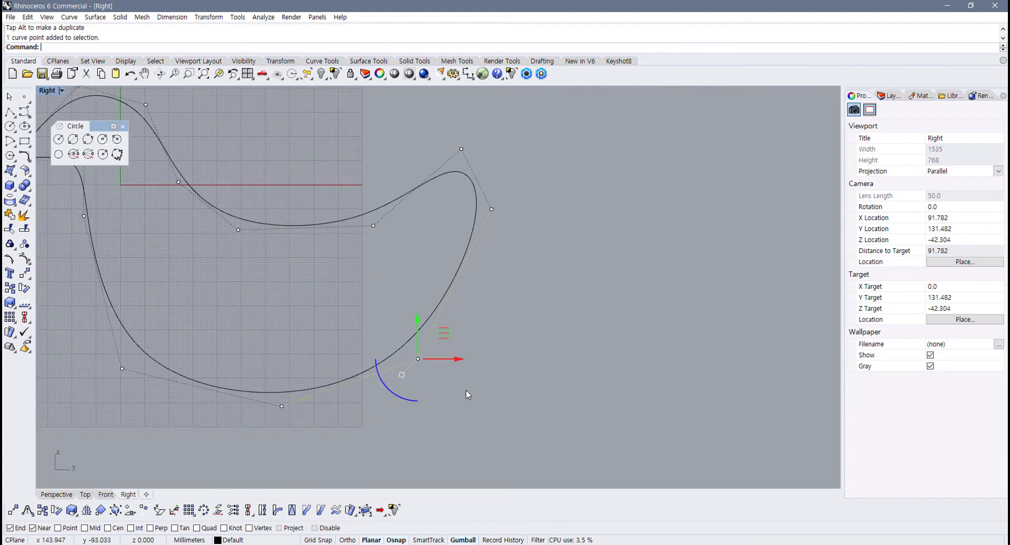
{"action": "left_click_drag", "start_coordinate": [446, 330], "coordinate": [459, 351]}
{"action": "left_click_drag", "start_coordinate": [258, 392], "coordinate": [313, 476]}
{"action": "right_click_drag", "start_coordinate": [317, 449], "coordinate": [317, 437]}
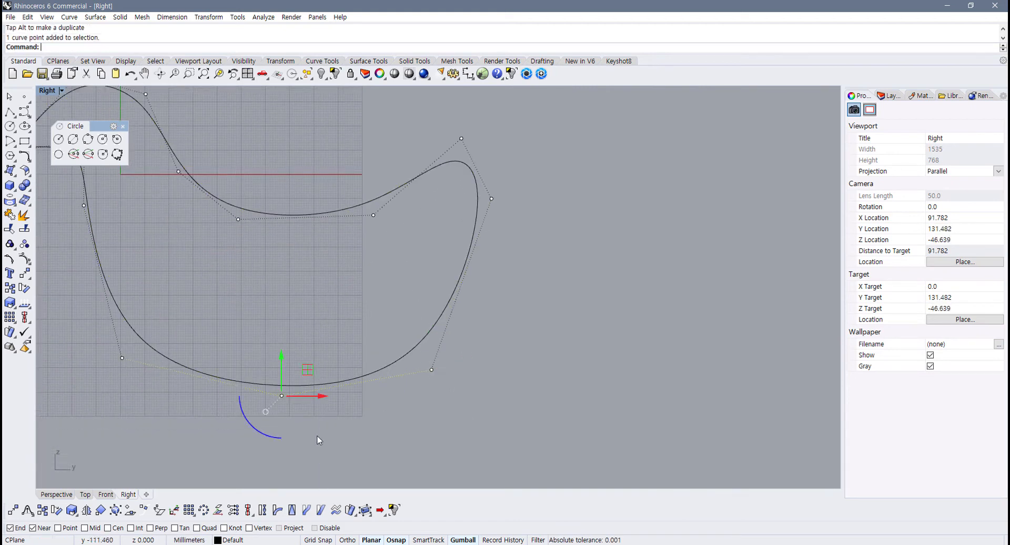
{"action": "left_click_drag", "start_coordinate": [308, 368], "coordinate": [301, 393]}
Step: Move the control point behind the duck's tail tip up and inward to sharpen the tail
{"action": "right_click_drag", "start_coordinate": [462, 222], "coordinate": [474, 339]}
{"action": "scroll", "coordinate": [486, 298], "scroll_direction": "up", "scroll_amount": 6}
{"action": "left_click_drag", "start_coordinate": [547, 389], "coordinate": [547, 390]}
{"action": "left_click_drag", "start_coordinate": [550, 310], "coordinate": [517, 276]}
{"action": "scroll", "coordinate": [412, 311], "scroll_direction": "down", "scroll_amount": 8}
{"action": "right_click_drag", "start_coordinate": [418, 319], "coordinate": [525, 297]}
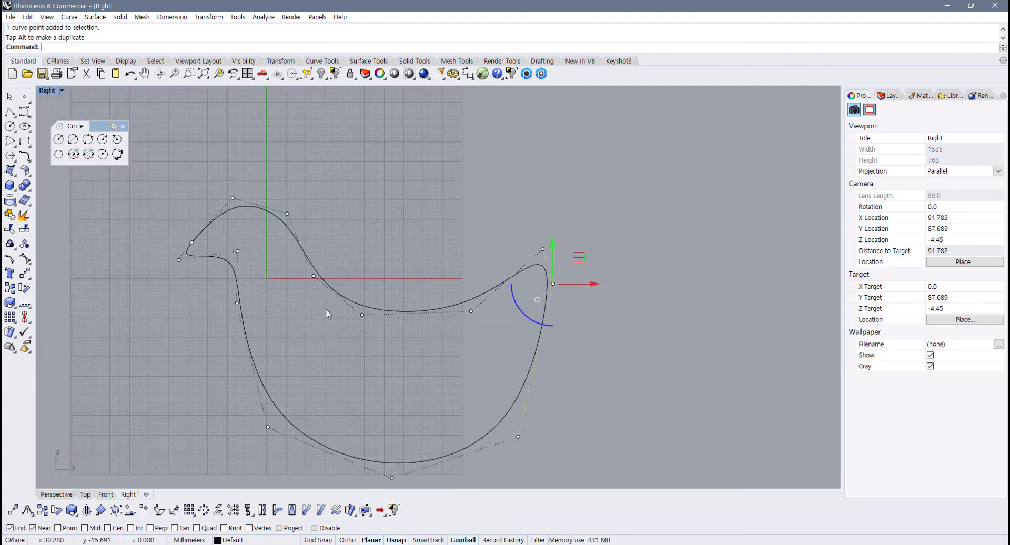
Step: Move the back-of-head control point up and outward, the chest point forward and down, and the lower rear point slightly inward and up
{"action": "left_click_drag", "start_coordinate": [274, 229], "coordinate": [331, 180]}
{"action": "right_click_drag", "start_coordinate": [278, 343], "coordinate": [283, 296]}
{"action": "left_click_drag", "start_coordinate": [237, 339], "coordinate": [302, 418]}
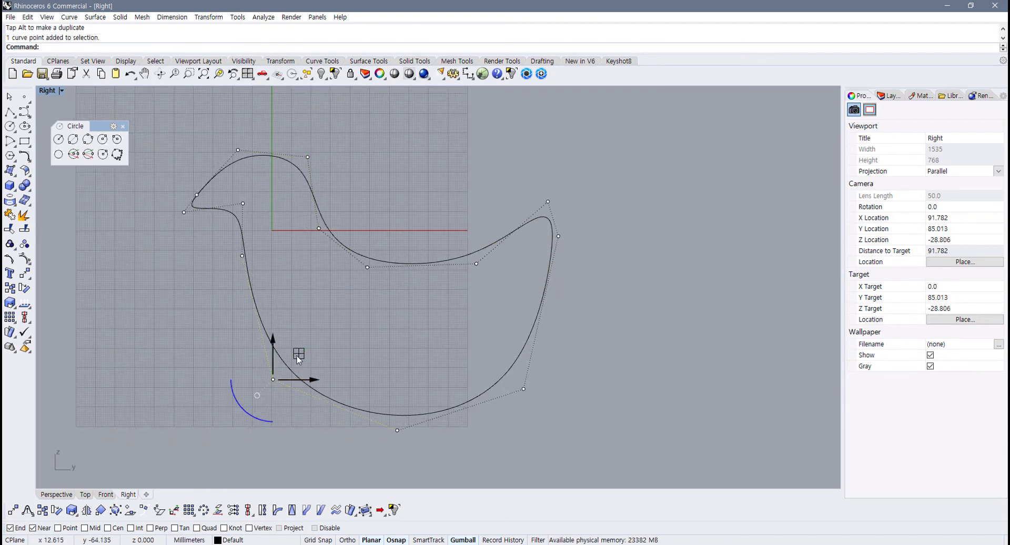
{"action": "left_click_drag", "start_coordinate": [296, 354], "coordinate": [273, 368]}
{"action": "right_click_drag", "start_coordinate": [419, 369], "coordinate": [395, 350]}
{"action": "left_click_drag", "start_coordinate": [450, 323], "coordinate": [561, 435]}
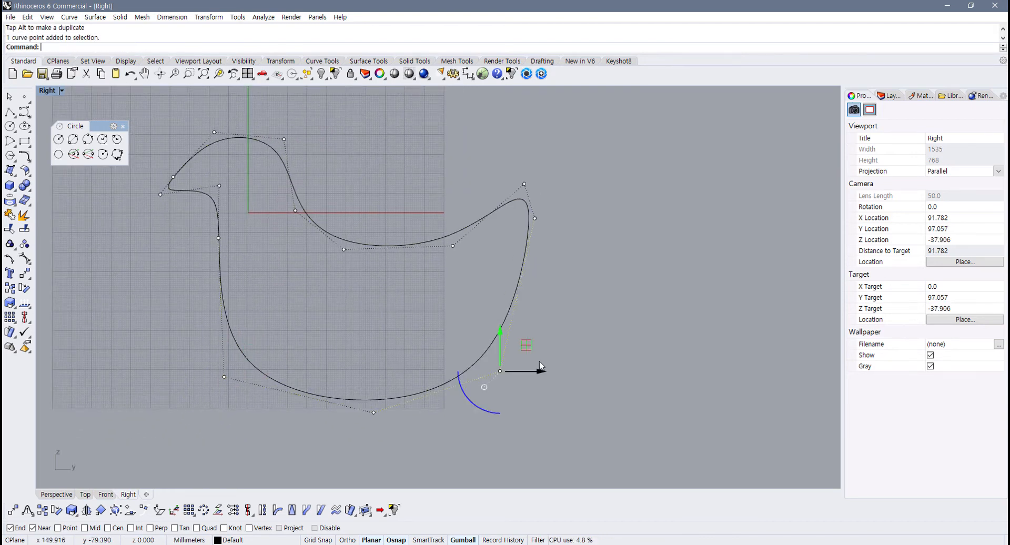
{"action": "left_click_drag", "start_coordinate": [526, 344], "coordinate": [513, 339]}
Step: Turn off the control points and move the closed duck curve in the negative Y direction, clear of the origin
{"action": "scroll", "coordinate": [567, 353], "scroll_direction": "down", "scroll_amount": 6}
{"action": "right_click_drag", "start_coordinate": [569, 354], "coordinate": [597, 372]}
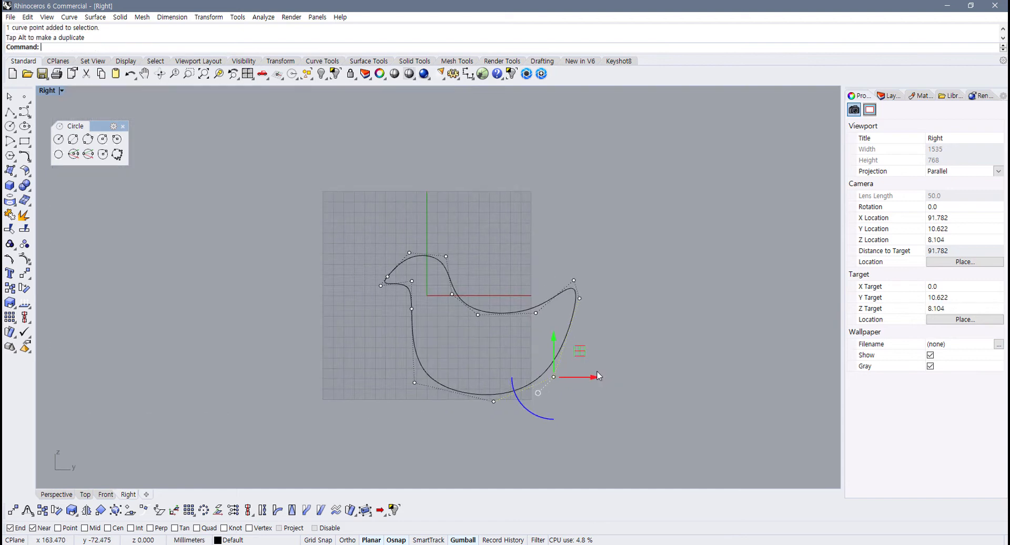
{"action": "scroll", "coordinate": [596, 372], "scroll_direction": "up", "scroll_amount": 2}
{"action": "key", "text": "F11"}
{"action": "left_click", "coordinate": [552, 339]}
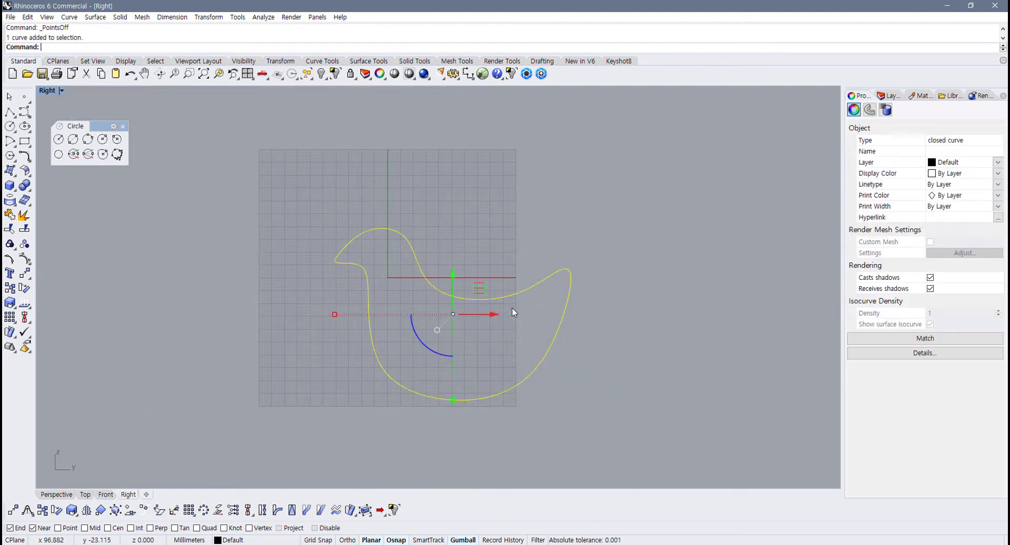
{"action": "left_click_drag", "start_coordinate": [479, 288], "coordinate": [255, 274]}
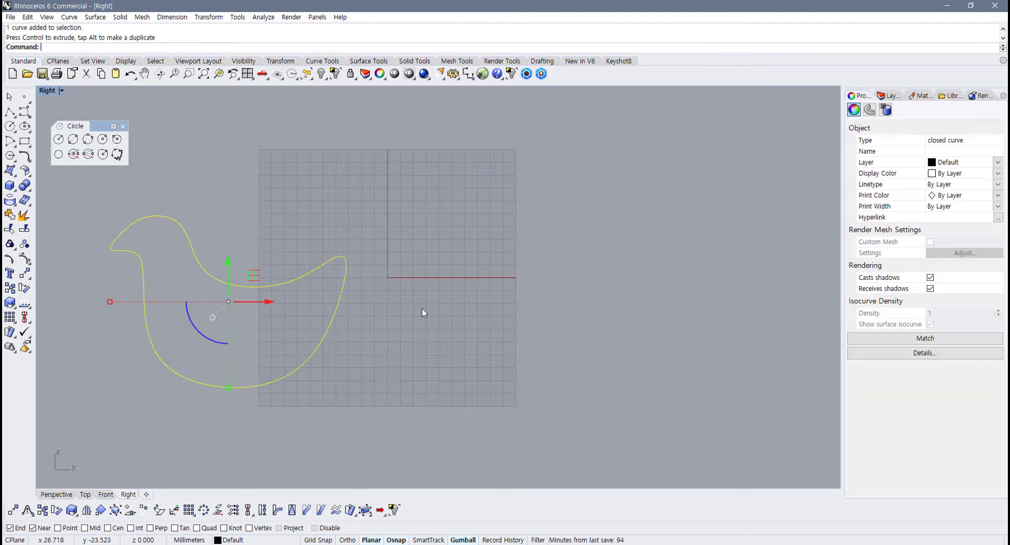
{"action": "left_click", "coordinate": [422, 309]}
{"action": "right_click_drag", "start_coordinate": [257, 259], "coordinate": [193, 251]}
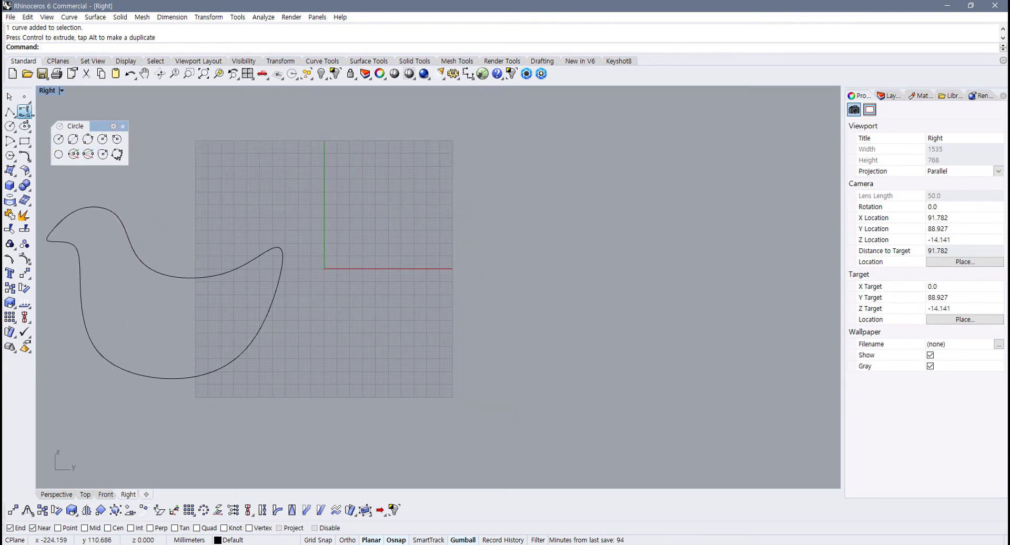
Step: Draw an open degree 3 control-point curve near the origin for a second duck's head, neck, back and tail
{"action": "left_click", "coordinate": [25, 112]}
{"action": "right_click_drag", "start_coordinate": [314, 262], "coordinate": [333, 295]}
{"action": "scroll", "coordinate": [332, 294], "scroll_direction": "up", "scroll_amount": 4}
{"action": "left_click", "coordinate": [334, 277]}
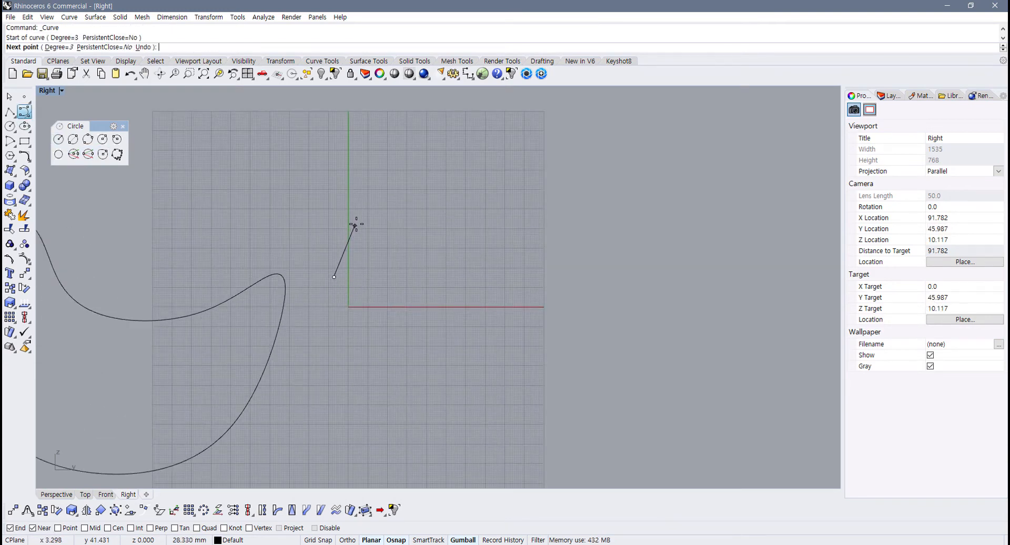
{"action": "left_click", "coordinate": [358, 219]}
{"action": "left_click", "coordinate": [430, 197]}
{"action": "left_click", "coordinate": [488, 239]}
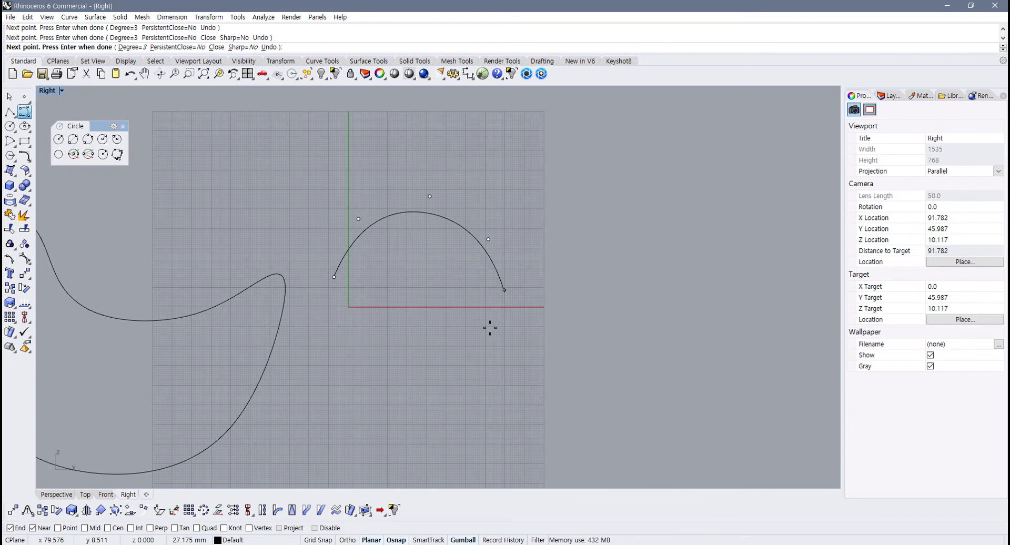
{"action": "left_click", "coordinate": [454, 382]}
{"action": "scroll", "coordinate": [470, 407], "scroll_direction": "down", "scroll_amount": 3}
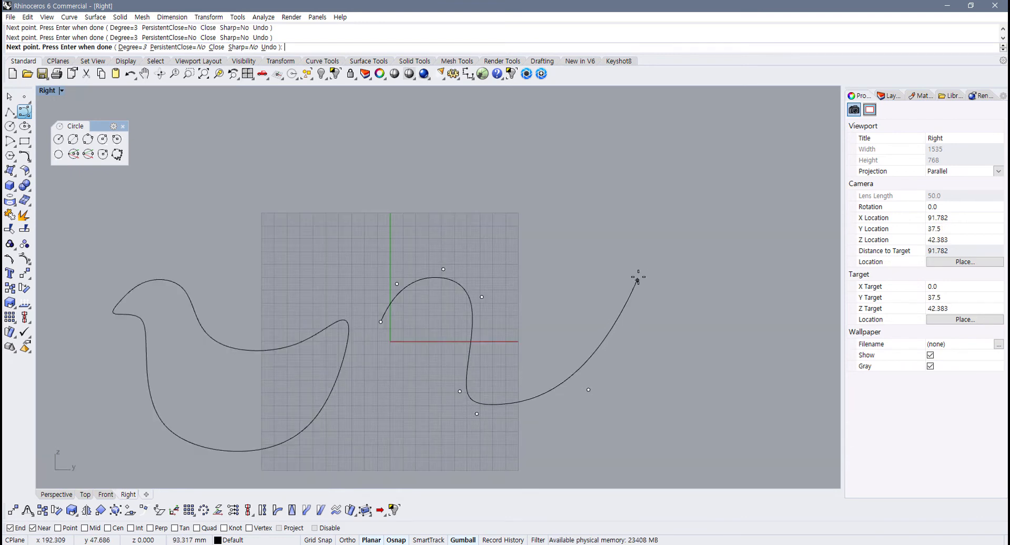
{"action": "left_click", "coordinate": [701, 279]}
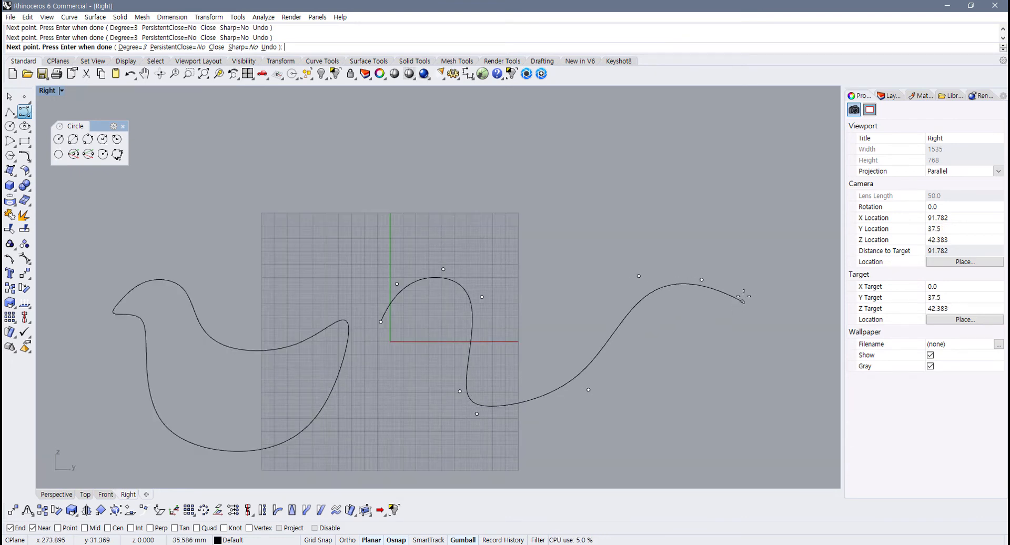
{"action": "key", "text": "Return"}
Step: Draw a second curve from the beak end through the throat, chest and belly to the upper curve's tail end
{"action": "key", "text": "Return"}
{"action": "left_click", "coordinate": [380, 321]}
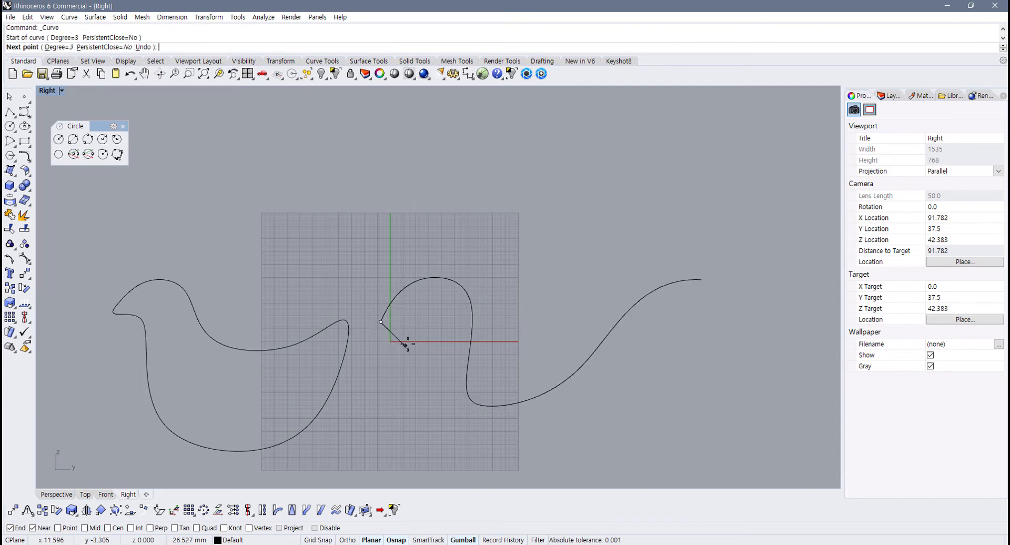
{"action": "left_click", "coordinate": [409, 337]}
{"action": "left_click", "coordinate": [436, 317]}
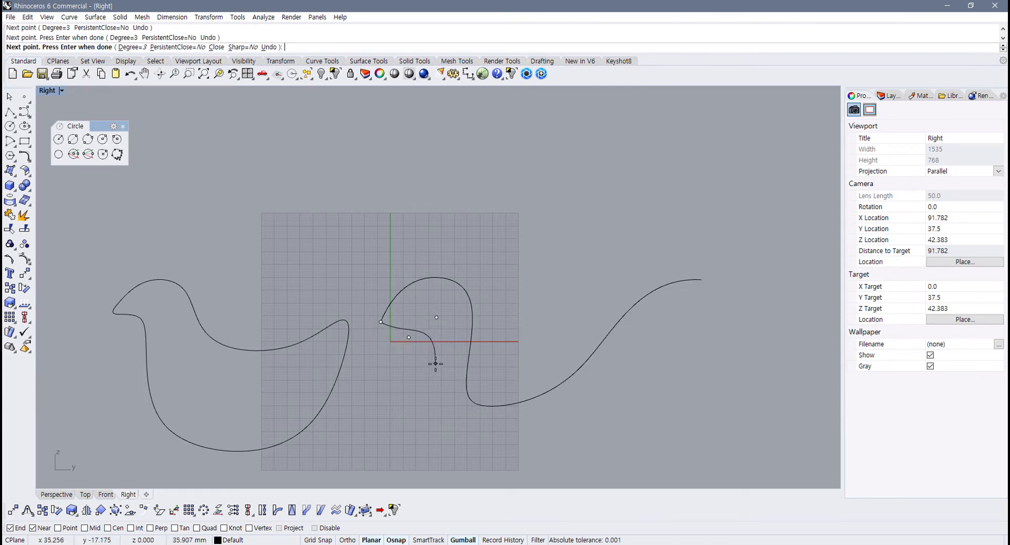
{"action": "left_click", "coordinate": [435, 363]}
{"action": "left_click", "coordinate": [401, 445]}
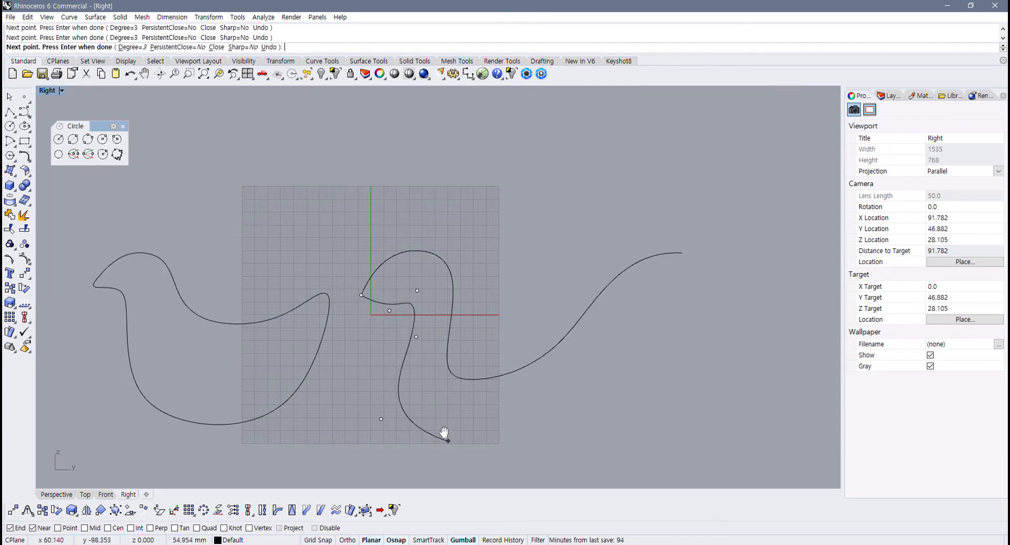
{"action": "left_click", "coordinate": [461, 472]}
{"action": "left_click", "coordinate": [628, 436]}
{"action": "left_click", "coordinate": [686, 340]}
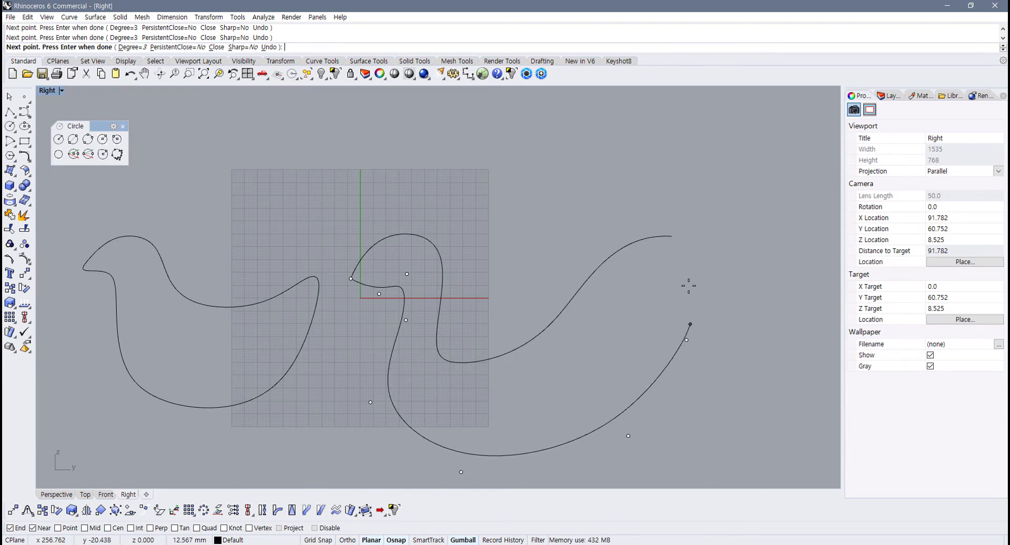
{"action": "left_click", "coordinate": [673, 238]}
{"action": "key", "text": "Return"}
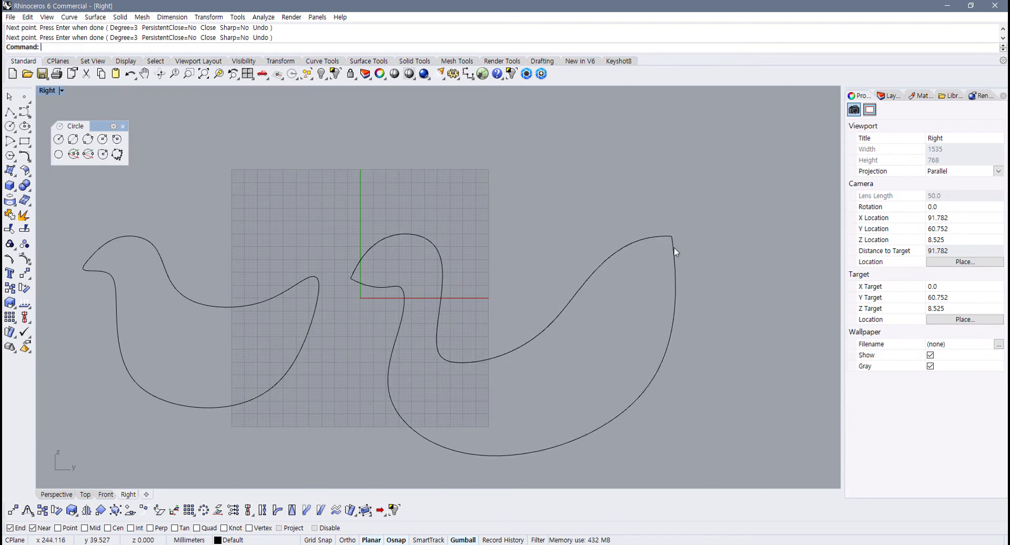
Step: Turn on the lower curve's control points and, with object snaps disabled, move the point below the beak slightly down and forward
{"action": "left_click", "coordinate": [675, 252]}
{"action": "scroll", "coordinate": [665, 294], "scroll_direction": "up", "scroll_amount": 2}
{"action": "right_click_drag", "start_coordinate": [219, 273], "coordinate": [213, 251]}
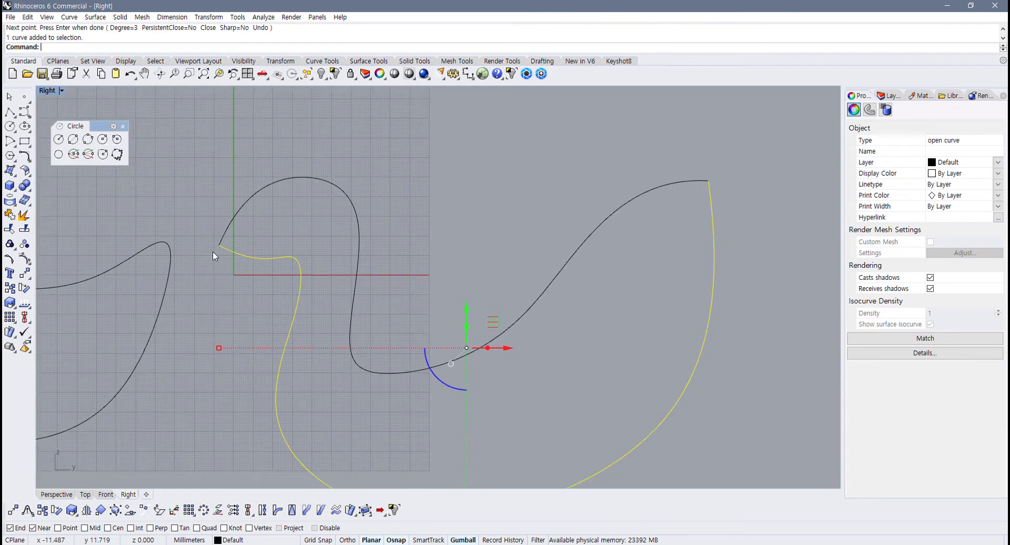
{"action": "key", "text": "F10"}
{"action": "left_click_drag", "start_coordinate": [262, 270], "coordinate": [263, 258]}
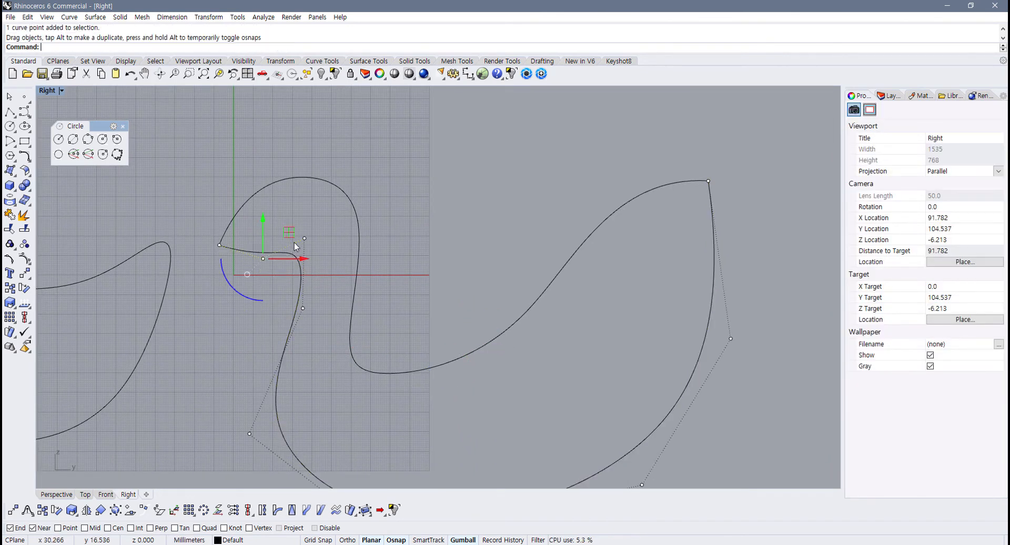
{"action": "left_click", "coordinate": [322, 527]}
{"action": "key", "text": "ctrl+z"}
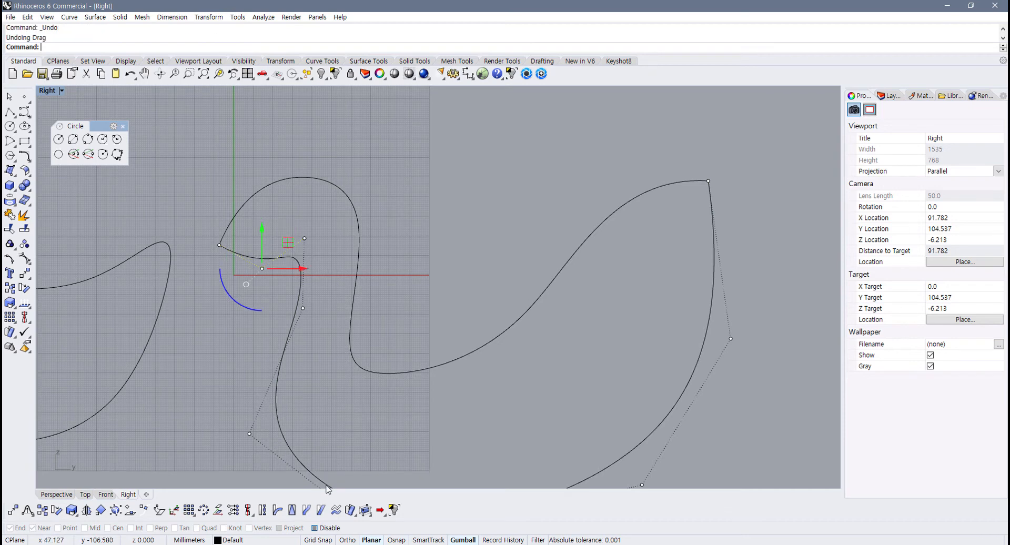
{"action": "left_click_drag", "start_coordinate": [262, 269], "coordinate": [253, 274]}
{"action": "left_click", "coordinate": [315, 528]}
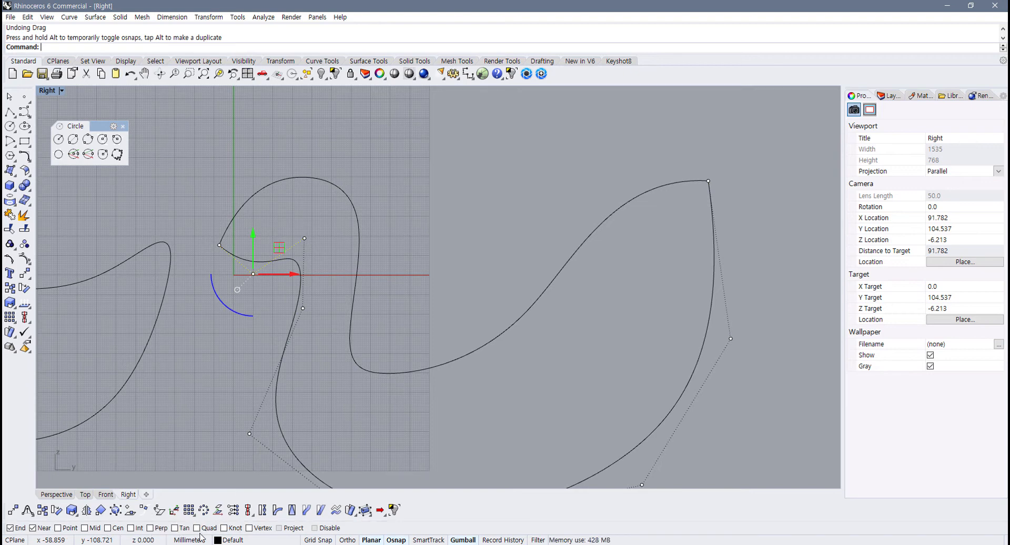
Step: Enable the Tan object snap, reposition the control point below the beak and raise the throat point slightly
{"action": "mouse_move", "coordinate": [255, 280]}
{"action": "left_mouse_down"}
{"action": "mouse_move", "coordinate": [270, 262]}
{"action": "mouse_move", "coordinate": [249, 297]}
{"action": "mouse_move", "coordinate": [265, 289]}
{"action": "left_mouse_up"}
{"action": "scroll", "coordinate": [250, 298], "scroll_direction": "up", "scroll_amount": 3}
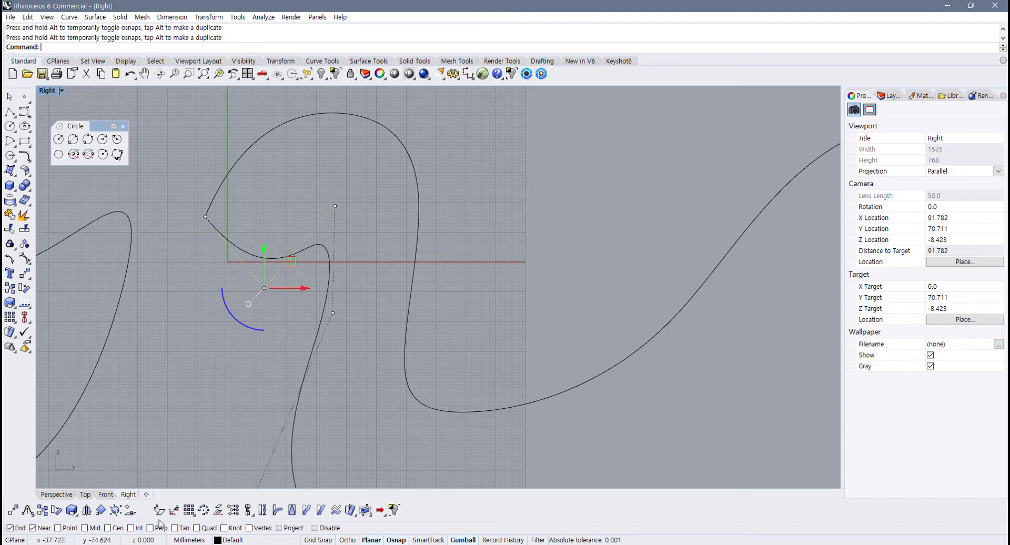
{"action": "left_click", "coordinate": [191, 528]}
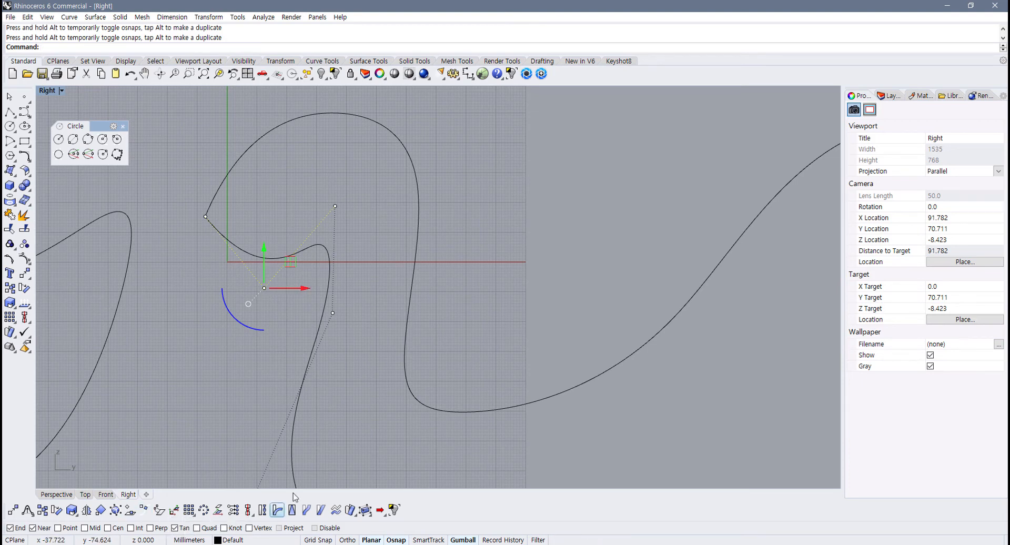
{"action": "mouse_move", "coordinate": [265, 289]}
{"action": "left_mouse_down"}
{"action": "mouse_move", "coordinate": [272, 259]}
{"action": "mouse_move", "coordinate": [326, 233]}
{"action": "mouse_move", "coordinate": [279, 220]}
{"action": "mouse_move", "coordinate": [228, 234]}
{"action": "mouse_move", "coordinate": [261, 271]}
{"action": "mouse_move", "coordinate": [260, 287]}
{"action": "left_mouse_up"}
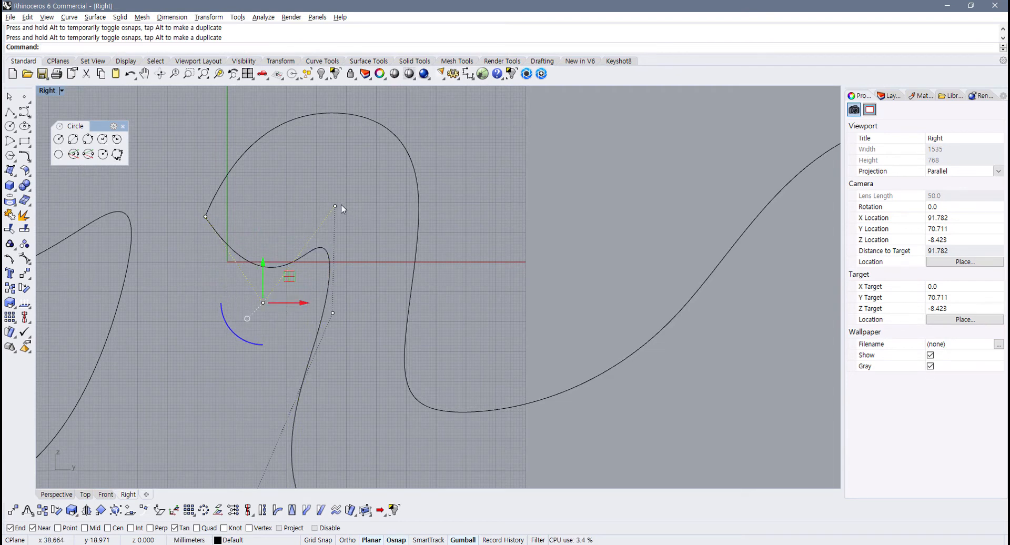
{"action": "mouse_move", "coordinate": [337, 204]}
{"action": "left_mouse_down"}
{"action": "mouse_move", "coordinate": [326, 194]}
{"action": "mouse_move", "coordinate": [324, 219]}
{"action": "mouse_move", "coordinate": [335, 200]}
{"action": "left_mouse_up"}
{"action": "left_click", "coordinate": [262, 303]}
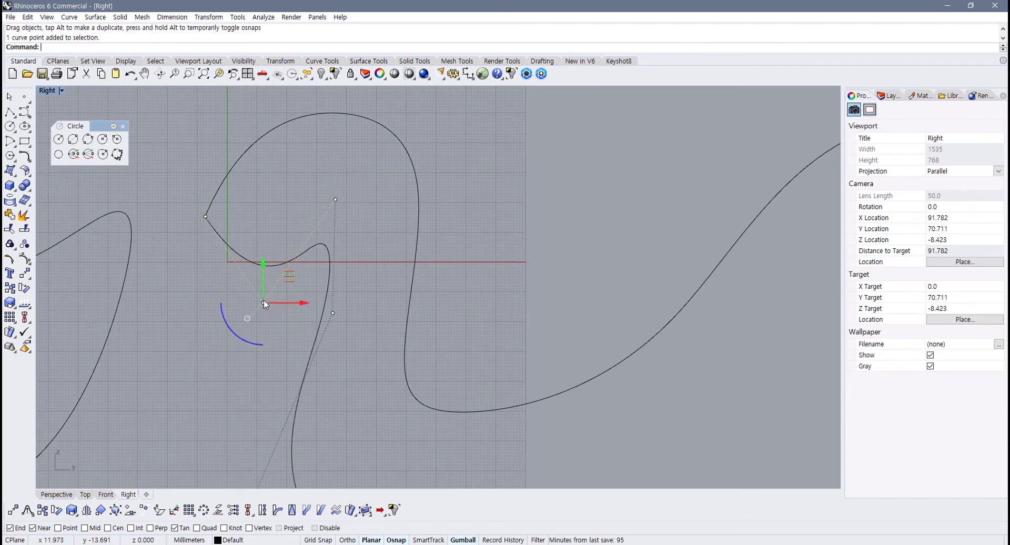
{"action": "mouse_move", "coordinate": [263, 304]}
{"action": "left_mouse_down"}
{"action": "mouse_move", "coordinate": [263, 269]}
{"action": "mouse_move", "coordinate": [259, 292]}
{"action": "left_mouse_up"}
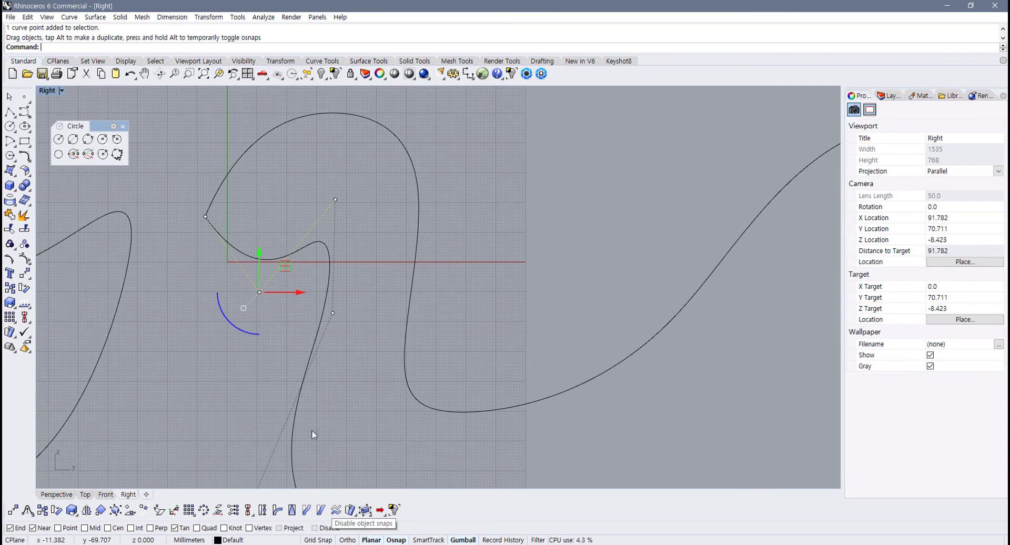
Step: Turn on the upper curve's control points, move the forehead point forward and up, and adjust the lower curve's throat point
{"action": "right_click_drag", "start_coordinate": [248, 239], "coordinate": [251, 320]}
{"action": "left_click", "coordinate": [216, 211]}
{"action": "left_click", "coordinate": [225, 266]}
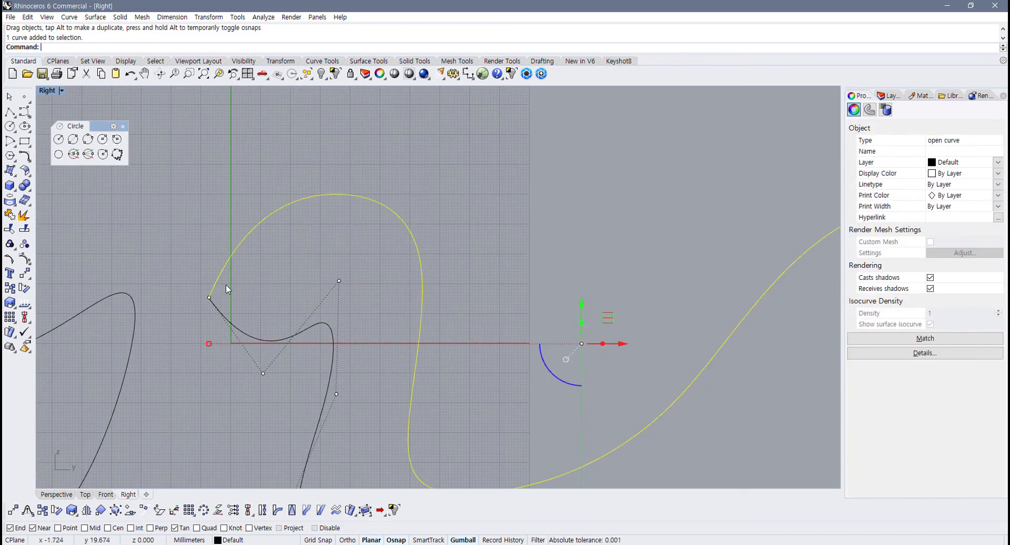
{"action": "key", "text": "F10"}
{"action": "left_click", "coordinate": [246, 209]}
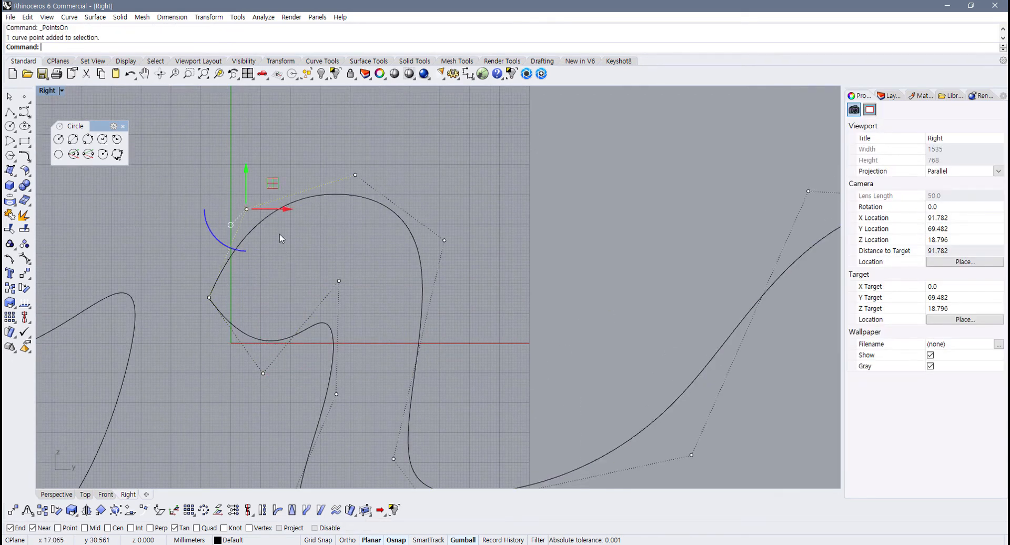
{"action": "left_click_drag", "start_coordinate": [259, 189], "coordinate": [231, 183]}
{"action": "scroll", "coordinate": [358, 197], "scroll_direction": "down", "scroll_amount": 4}
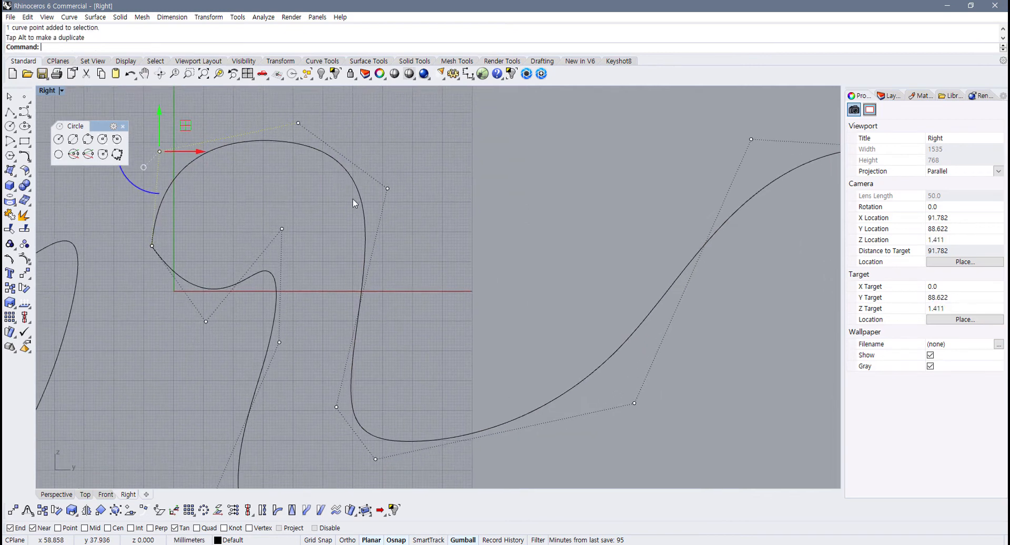
{"action": "left_click_drag", "start_coordinate": [316, 227], "coordinate": [319, 227]}
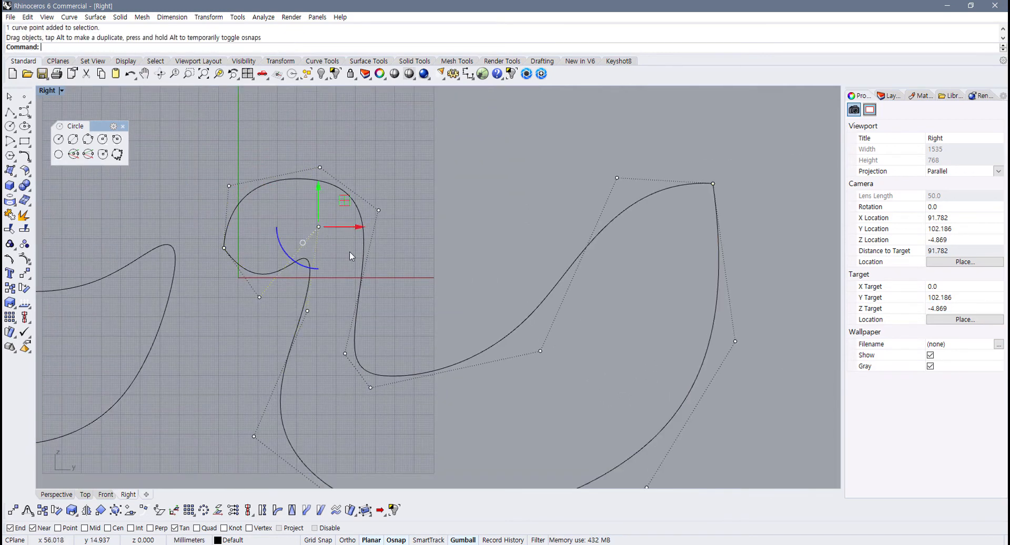
{"action": "left_click", "coordinate": [350, 252]}
Step: Move the upper curve's mid-back control point up and forward, and raise the control point beside the tail end
{"action": "scroll", "coordinate": [351, 278], "scroll_direction": "down", "scroll_amount": 6}
{"action": "scroll", "coordinate": [354, 262], "scroll_direction": "up", "scroll_amount": 4}
{"action": "right_click_drag", "start_coordinate": [351, 279], "coordinate": [406, 270]}
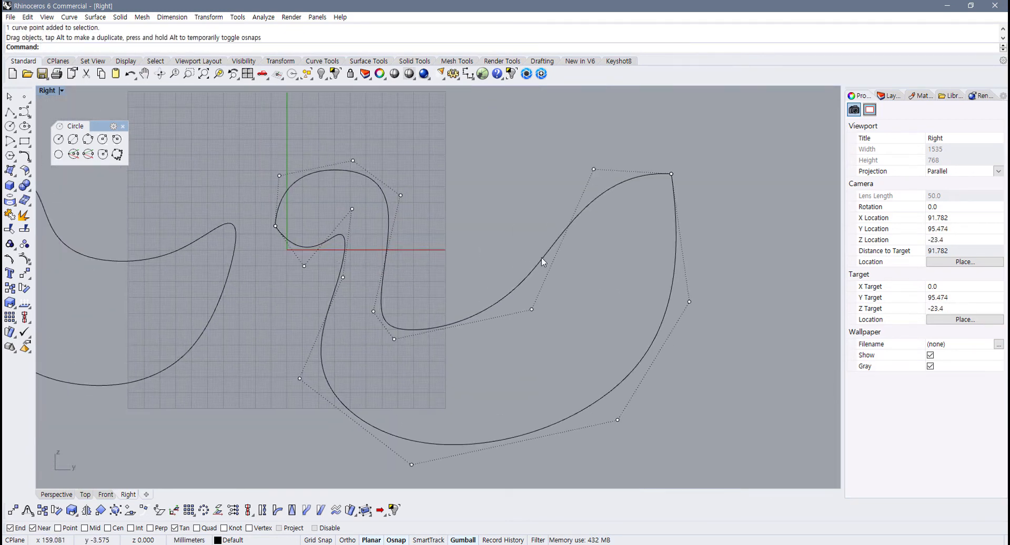
{"action": "left_click_drag", "start_coordinate": [515, 275], "coordinate": [513, 274]}
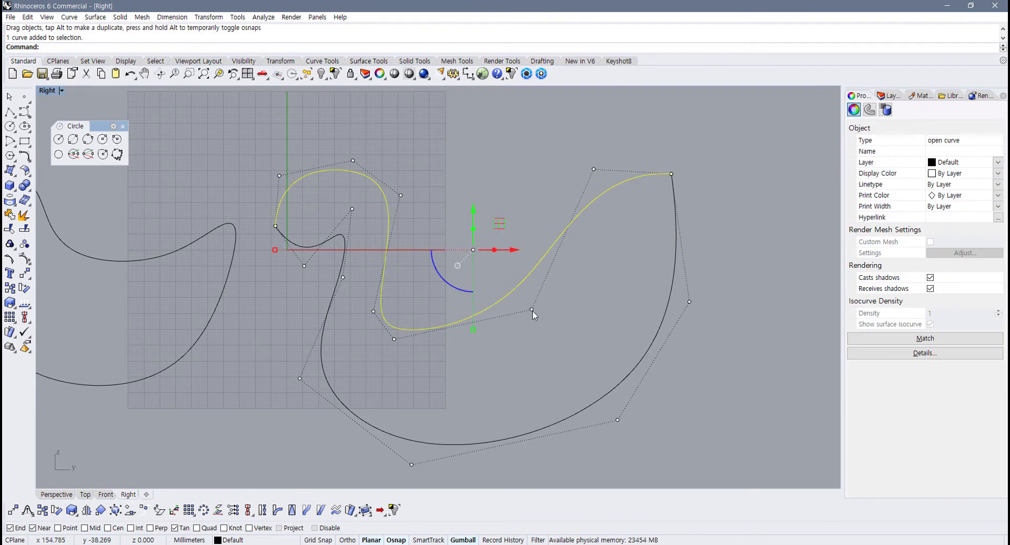
{"action": "left_click_drag", "start_coordinate": [531, 309], "coordinate": [486, 213]}
{"action": "left_click_drag", "start_coordinate": [595, 169], "coordinate": [604, 139]}
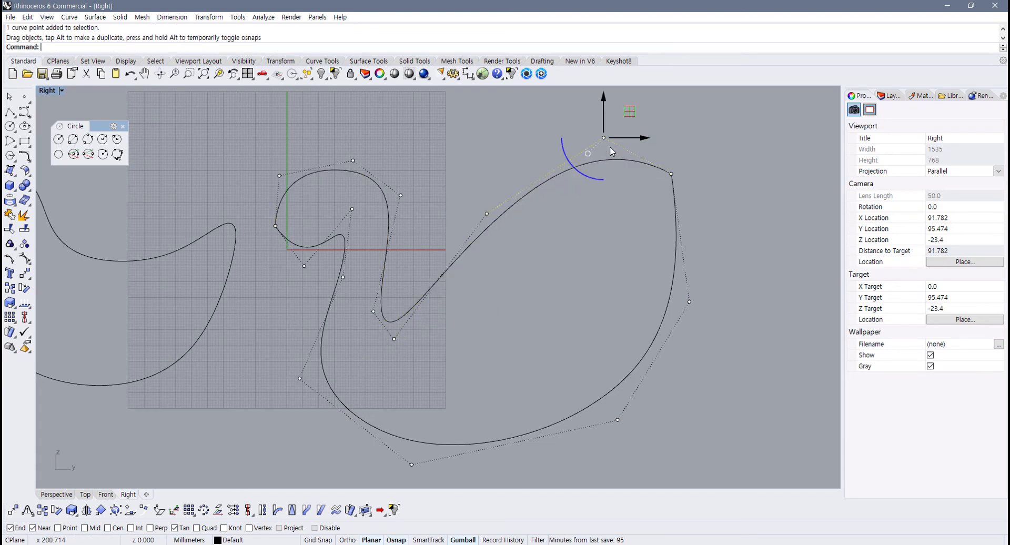
Step: Move the lower curve's rear control point slightly outward and down, and turn off all control points
{"action": "left_click", "coordinate": [689, 300]}
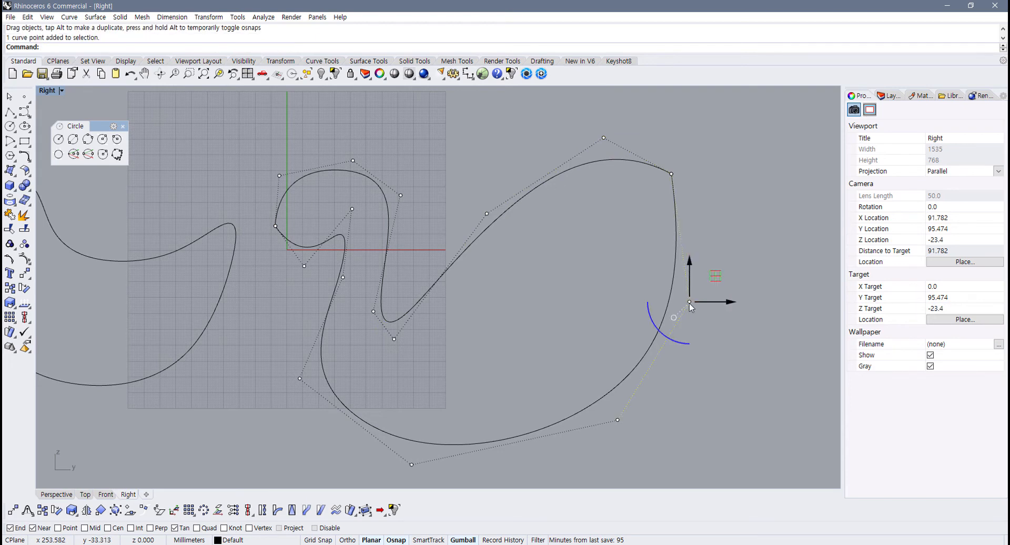
{"action": "left_click_drag", "start_coordinate": [690, 304], "coordinate": [717, 320]}
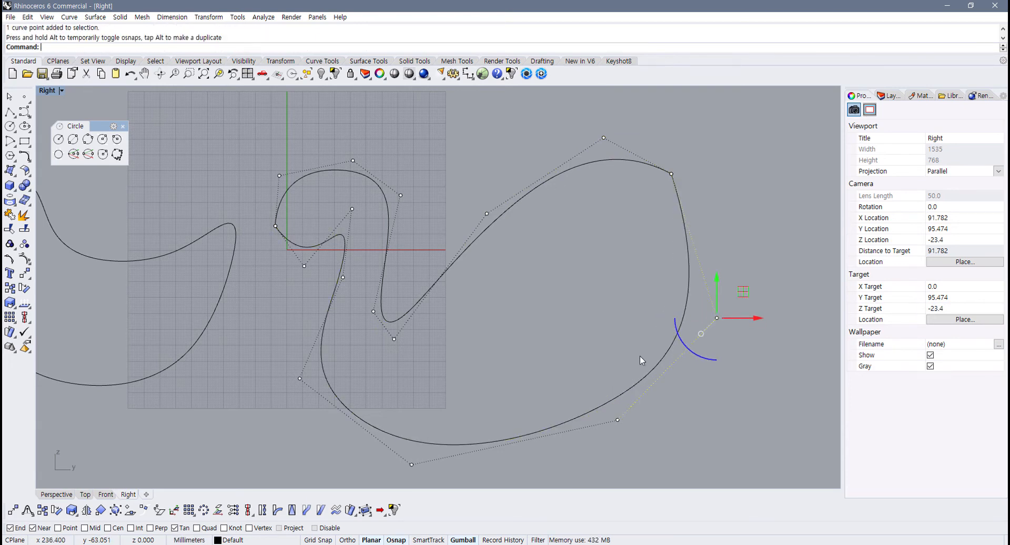
{"action": "scroll", "coordinate": [639, 356], "scroll_direction": "down", "scroll_amount": 3}
{"action": "scroll", "coordinate": [462, 362], "scroll_direction": "up", "scroll_amount": 2}
{"action": "left_click", "coordinate": [425, 332]}
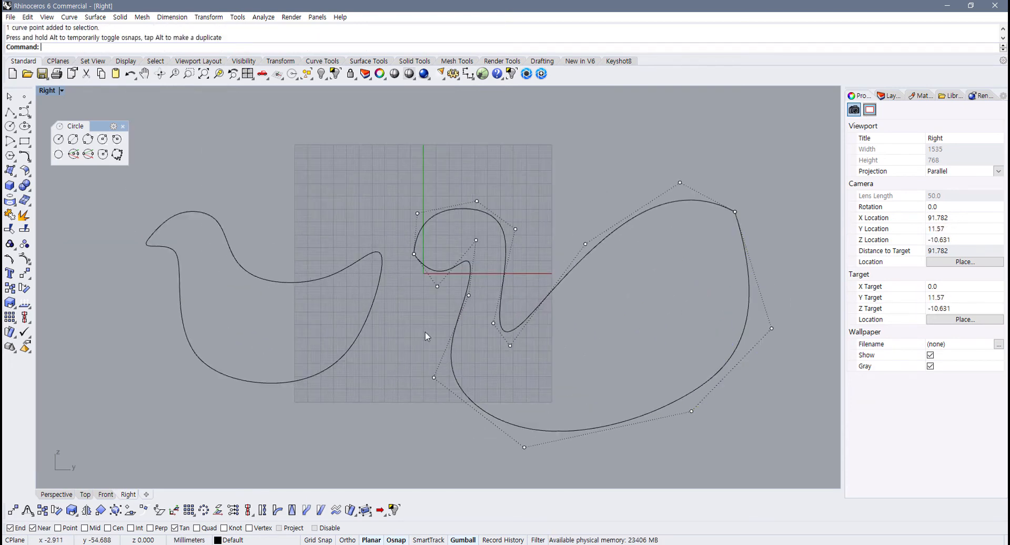
{"action": "key", "text": "F11"}
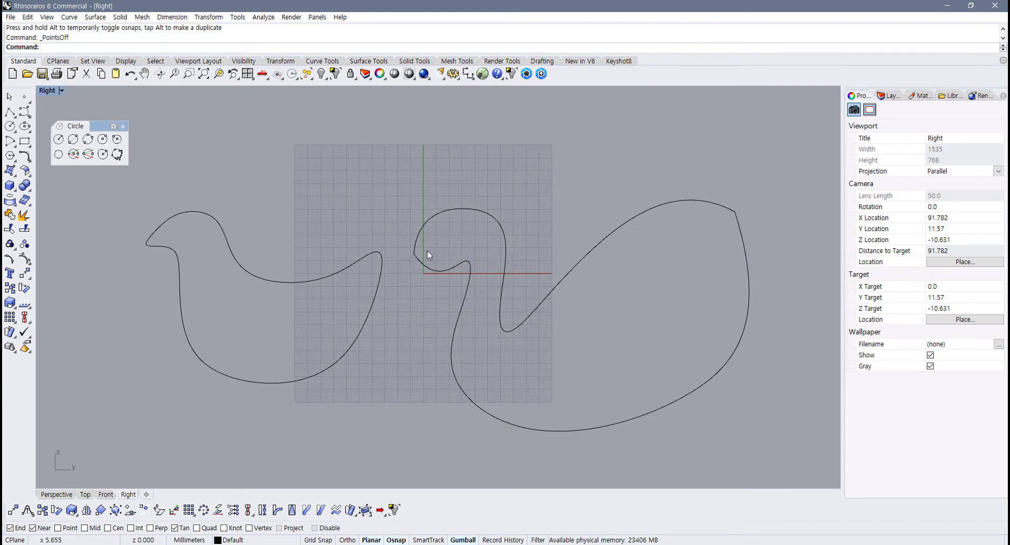
Step: Place point objects on the original closed duck profile at the beak tip and the tail tip
{"action": "scroll", "coordinate": [216, 251], "scroll_direction": "up", "scroll_amount": 4}
{"action": "left_click", "coordinate": [148, 218]}
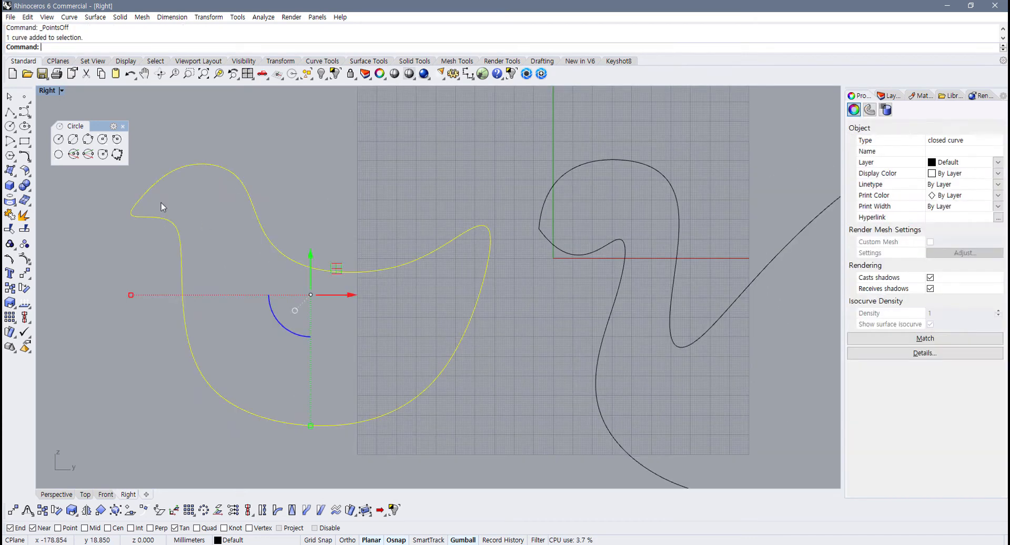
{"action": "right_click_drag", "start_coordinate": [163, 207], "coordinate": [179, 214]}
{"action": "left_click", "coordinate": [28, 100]}
{"action": "scroll", "coordinate": [154, 247], "scroll_direction": "up", "scroll_amount": 8}
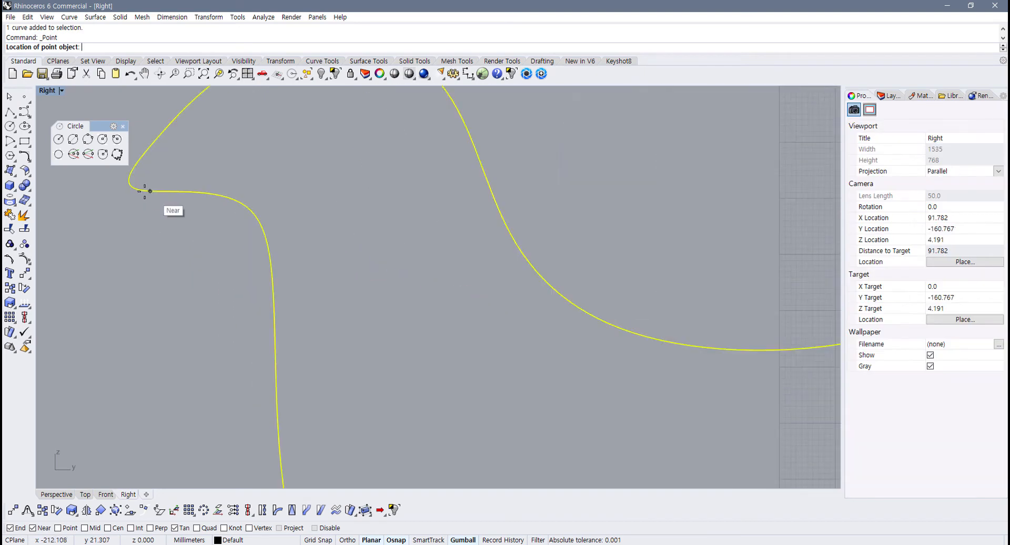
{"action": "scroll", "coordinate": [500, 273], "scroll_direction": "down", "scroll_amount": 5}
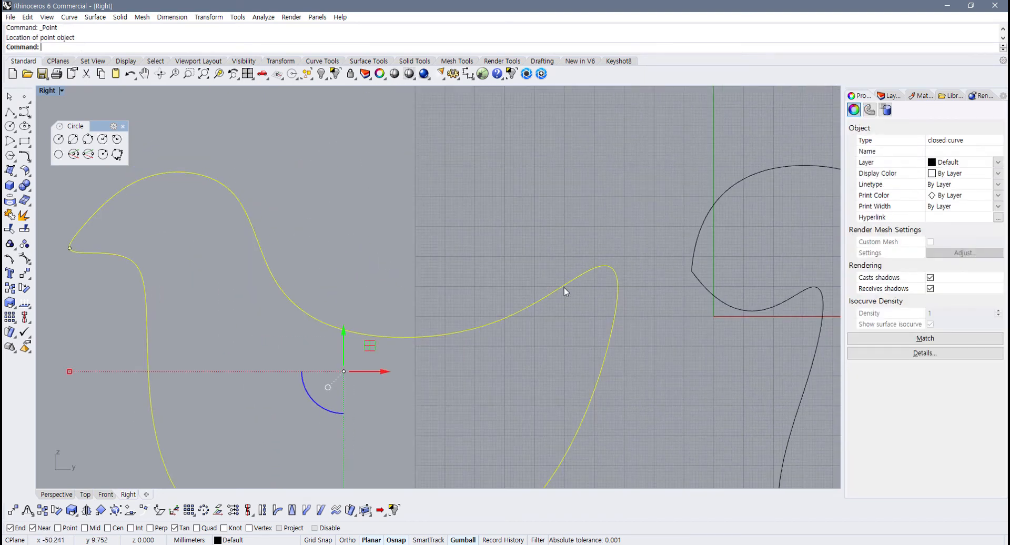
{"action": "key", "text": "Return"}
{"action": "left_click", "coordinate": [611, 268]}
{"action": "scroll", "coordinate": [598, 272], "scroll_direction": "down", "scroll_amount": 3}
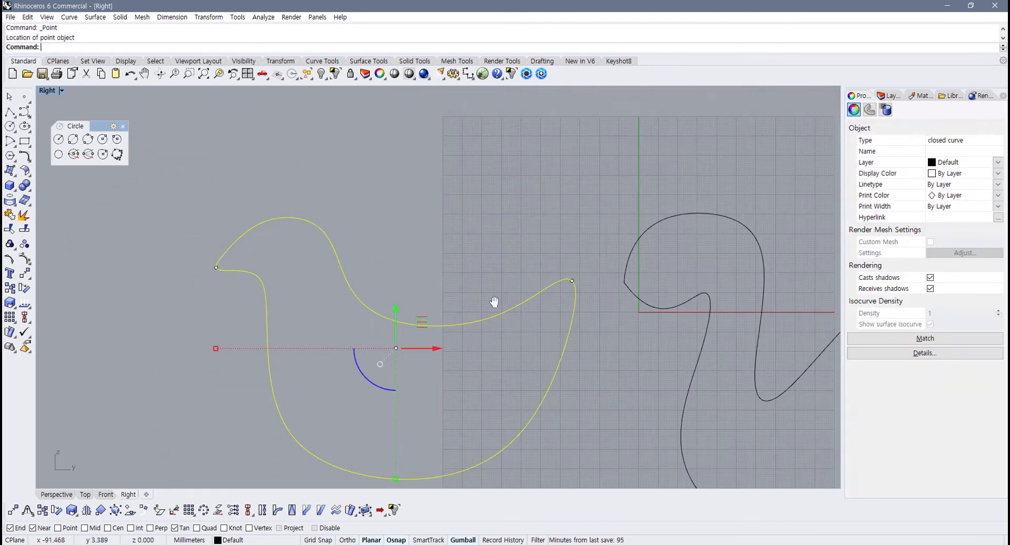
Step: Split the closed duck profile into upper and lower curves, using the beak and tail points as cutting objects
{"action": "left_click", "coordinate": [314, 286]}
{"action": "left_click", "coordinate": [298, 275]}
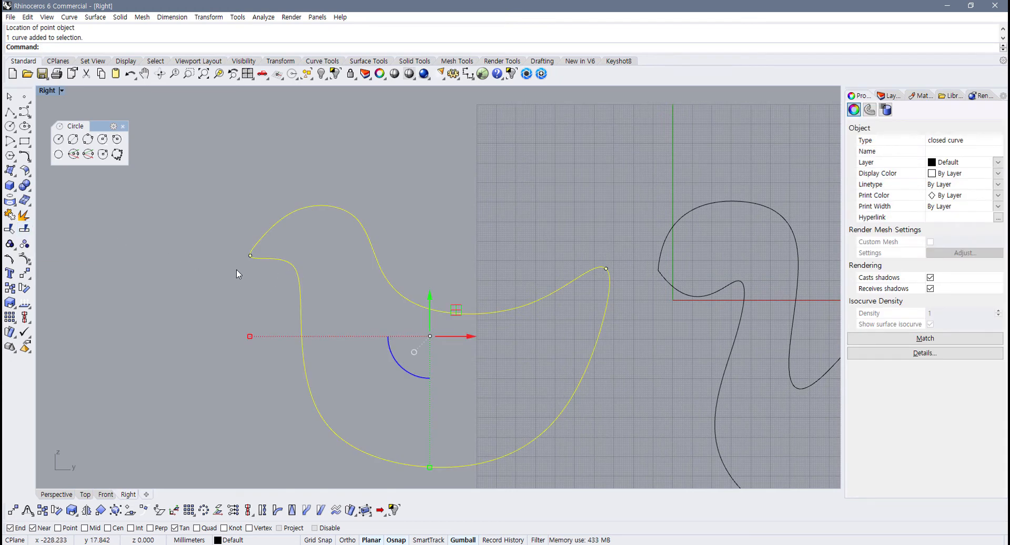
{"action": "left_click", "coordinate": [327, 280]}
{"action": "left_click", "coordinate": [301, 295]}
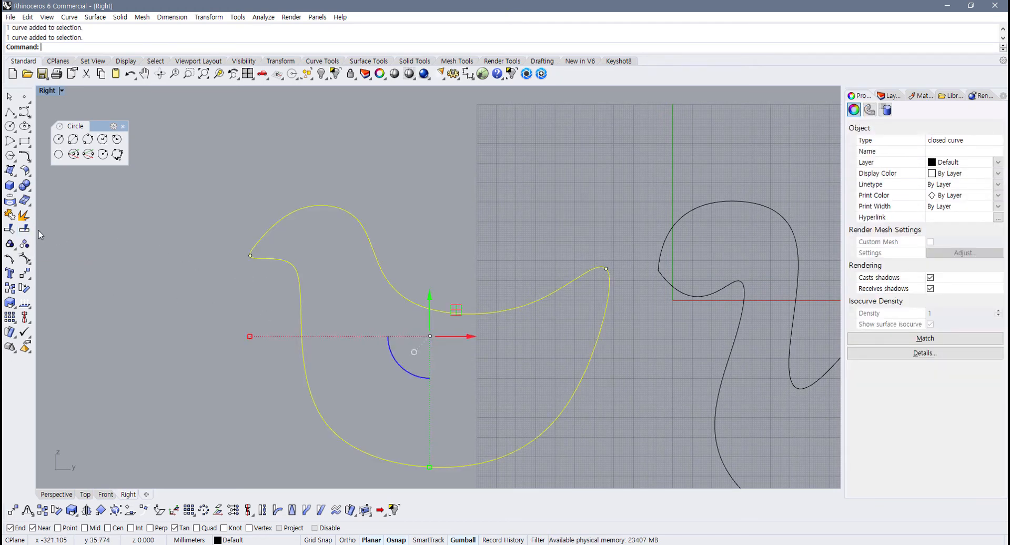
{"action": "left_click", "coordinate": [25, 228]}
{"action": "left_click_drag", "start_coordinate": [207, 217], "coordinate": [284, 295]}
{"action": "left_click", "coordinate": [605, 268]}
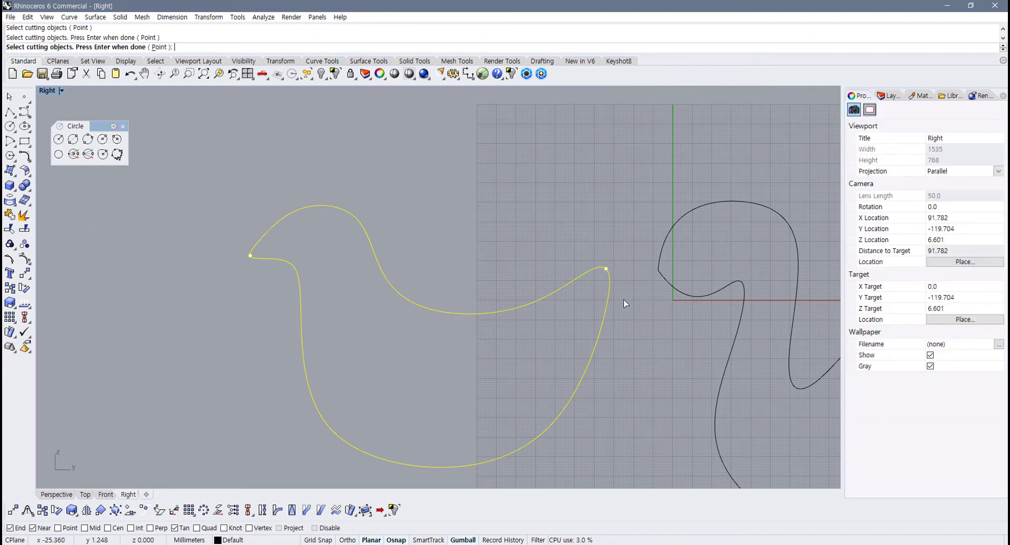
{"action": "key", "text": "Return"}
{"action": "left_click", "coordinate": [488, 304]}
{"action": "right_click_drag", "start_coordinate": [631, 289], "coordinate": [271, 255]}
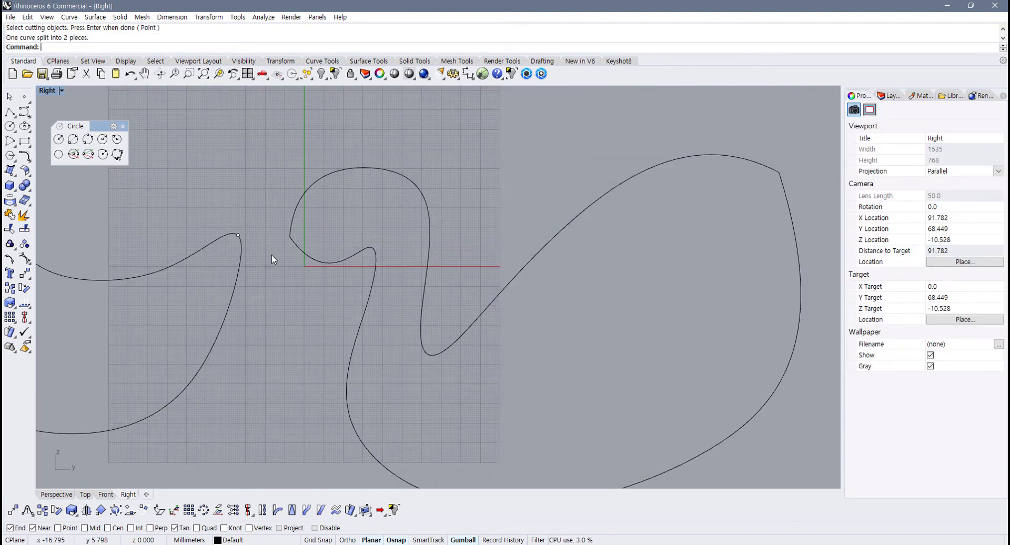
{"action": "left_click", "coordinate": [315, 260]}
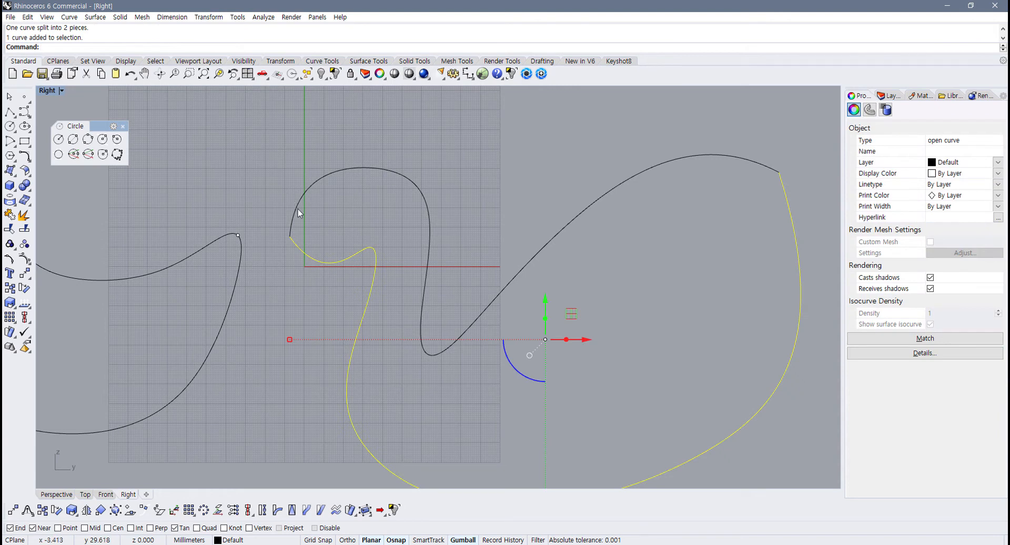
{"action": "left_click", "coordinate": [297, 212]}
{"action": "left_click", "coordinate": [301, 284]}
{"action": "scroll", "coordinate": [301, 284], "scroll_direction": "down", "scroll_amount": 5}
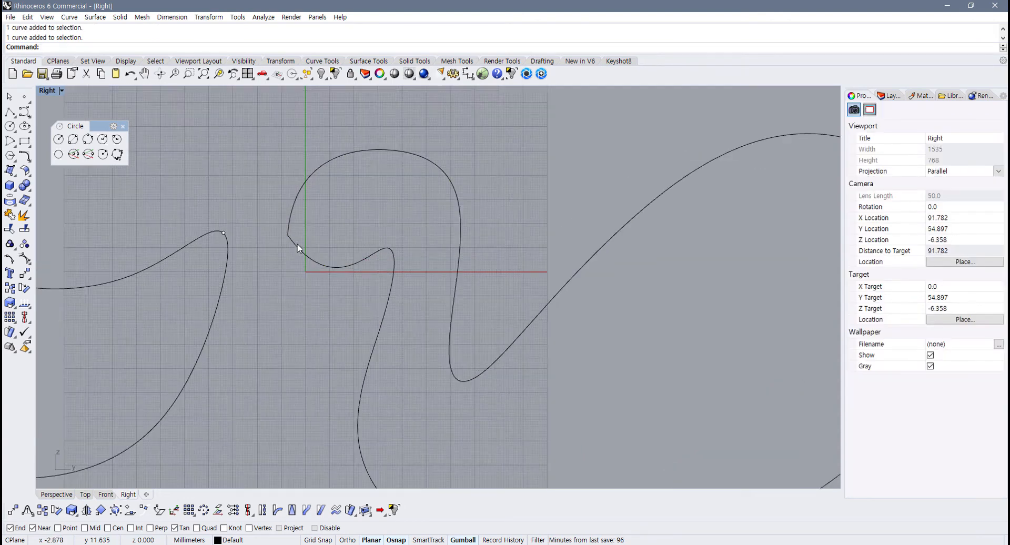
{"action": "right_click_drag", "start_coordinate": [210, 307], "coordinate": [393, 294]}
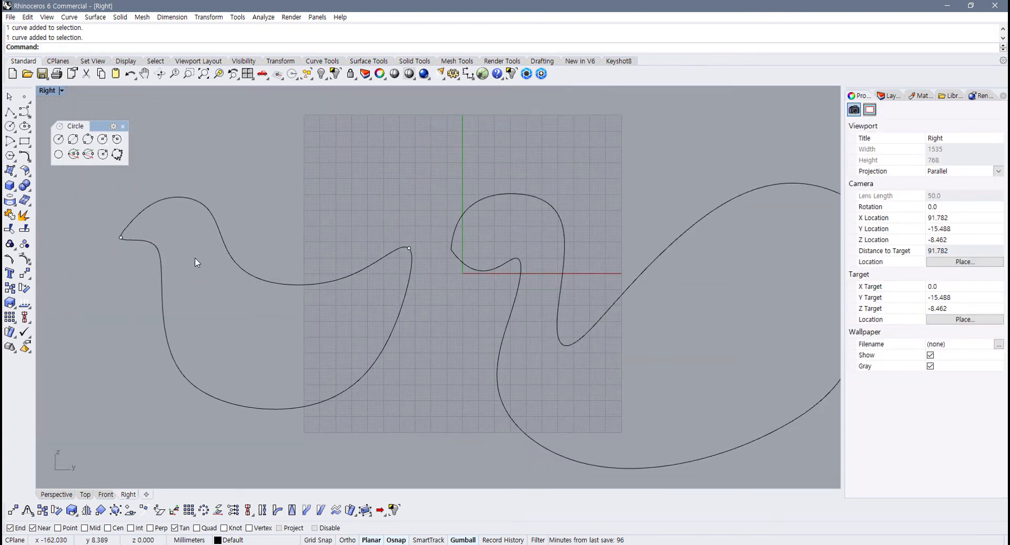
Step: Try a vertical circle by diameter across the split duck's neck, from the upper to the lower curve, and undo it
{"action": "scroll", "coordinate": [194, 262], "scroll_direction": "up", "scroll_amount": 4}
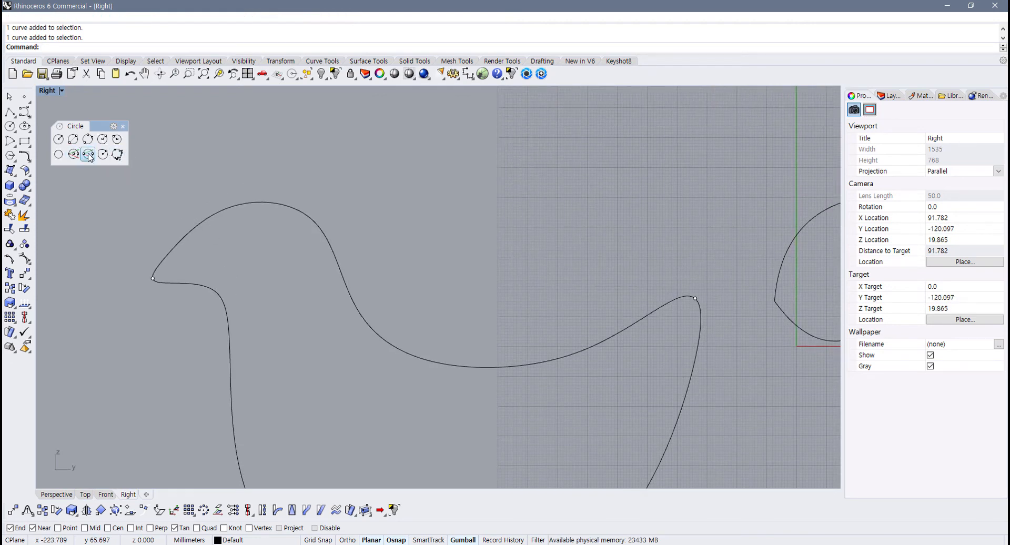
{"action": "left_click", "coordinate": [89, 155]}
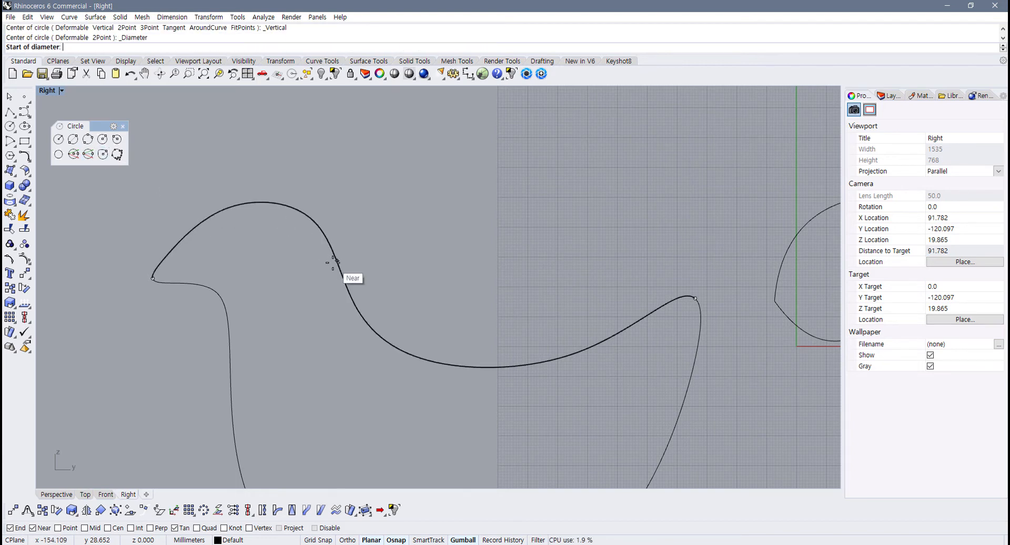
{"action": "left_click", "coordinate": [344, 281]}
{"action": "left_click", "coordinate": [227, 316]}
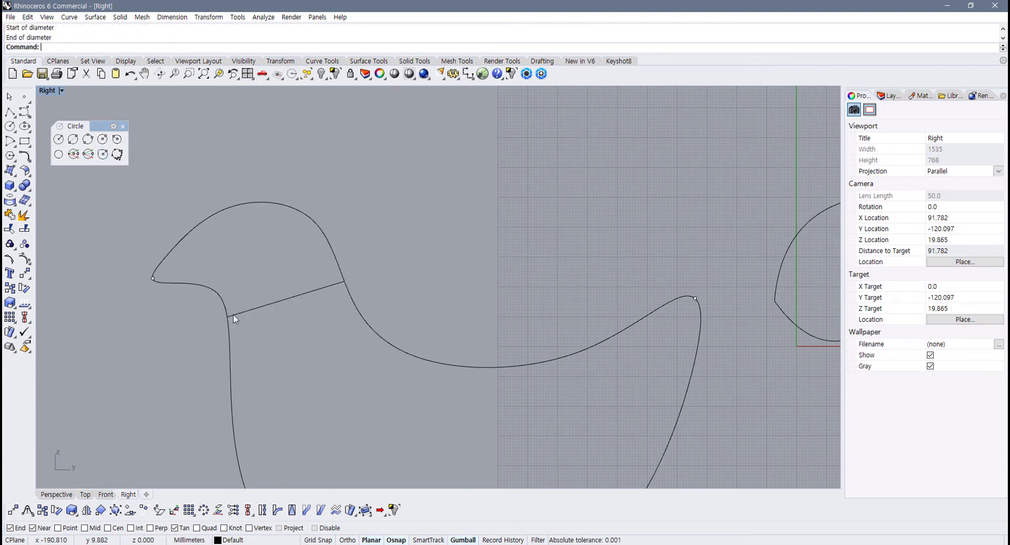
{"action": "key", "text": "ctrl+z"}
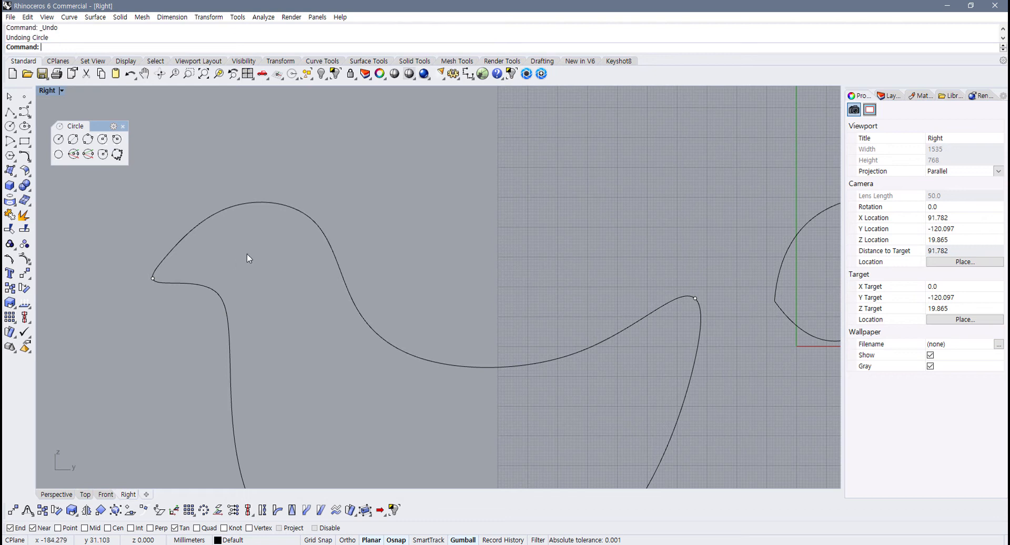
Step: Draw a vertical circle by diameter across the base of the beak, from the lower curve to the upper curve
{"action": "right_click", "coordinate": [248, 254]}
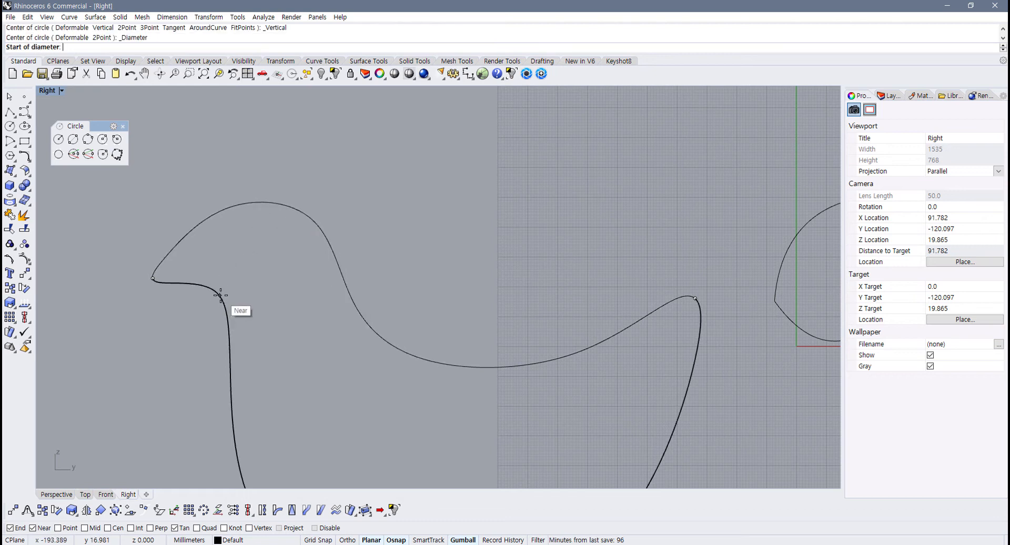
{"action": "left_click", "coordinate": [195, 285]}
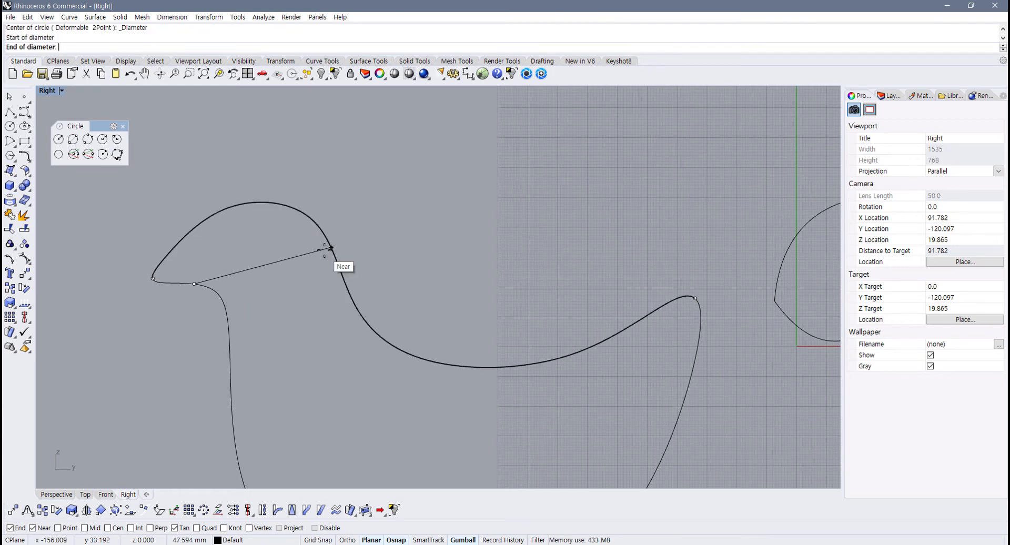
{"action": "left_click", "coordinate": [181, 239]}
{"action": "scroll", "coordinate": [186, 240], "scroll_direction": "up", "scroll_amount": 2}
{"action": "left_click_drag", "start_coordinate": [185, 234], "coordinate": [189, 245]}
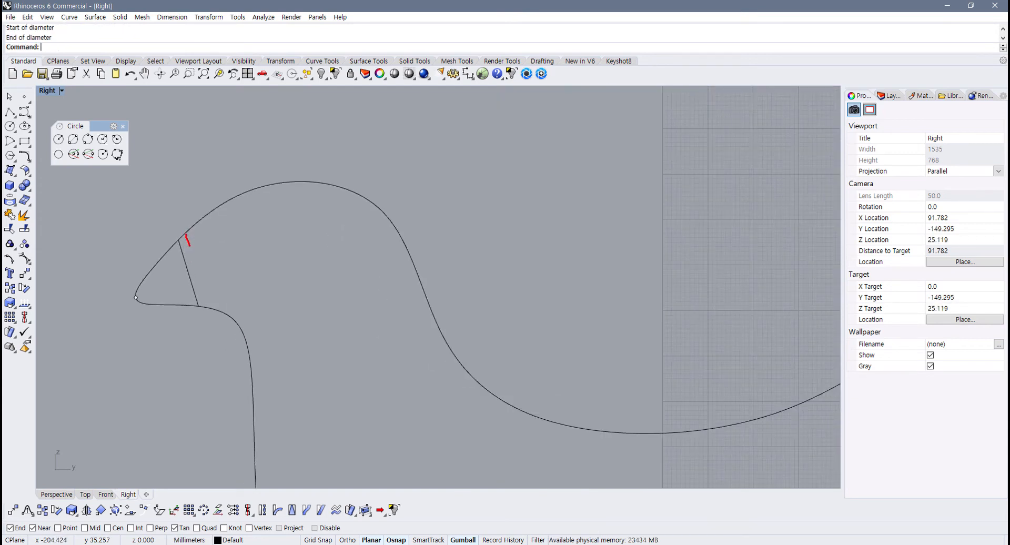
{"action": "key", "text": "Escape"}
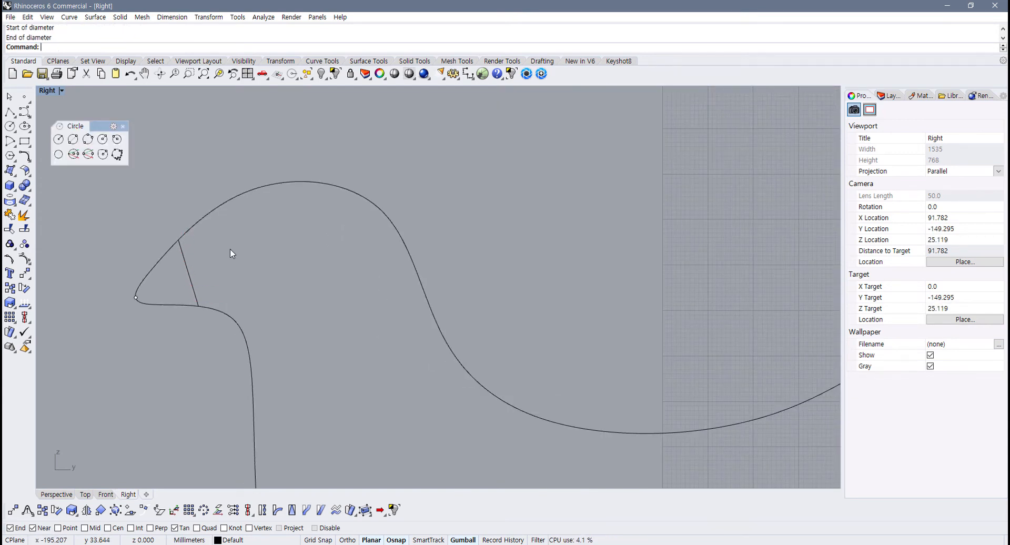
{"action": "scroll", "coordinate": [219, 282], "scroll_direction": "down", "scroll_amount": 2}
Step: Draw vertical circles by diameter across the neck and the middle of the body, spanning the upper and lower curves
{"action": "left_click", "coordinate": [88, 154]}
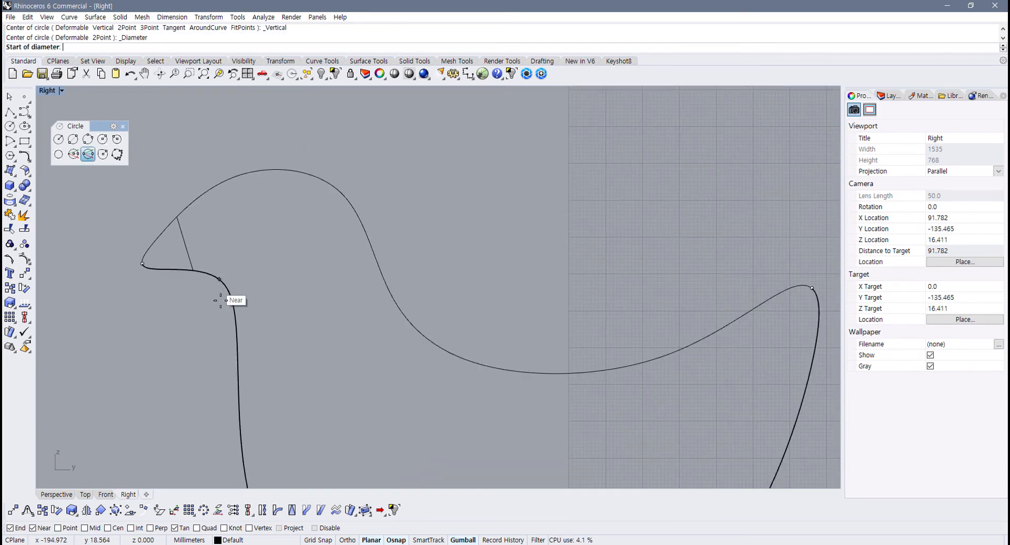
{"action": "left_click", "coordinate": [233, 303]}
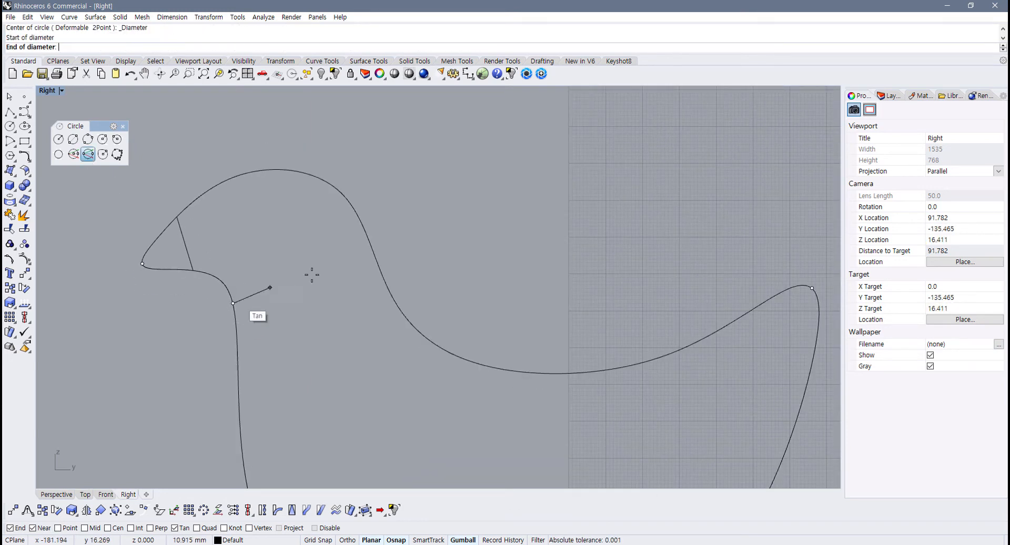
{"action": "left_click", "coordinate": [373, 250]}
{"action": "scroll", "coordinate": [373, 254], "scroll_direction": "down", "scroll_amount": 2}
{"action": "key", "text": "Return"}
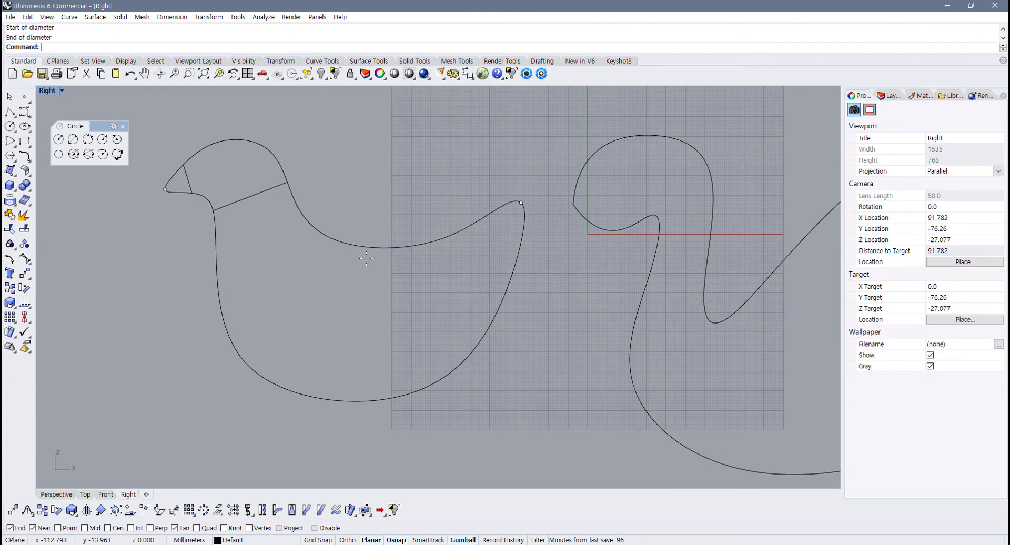
{"action": "left_click", "coordinate": [369, 247]}
{"action": "left_click", "coordinate": [362, 400]}
Step: Draw a small vertical circle by diameter across the duck's tail, just before the tail tip
{"action": "right_click_drag", "start_coordinate": [490, 213], "coordinate": [490, 211]}
{"action": "scroll", "coordinate": [490, 211], "scroll_direction": "up", "scroll_amount": 2}
{"action": "right_click", "coordinate": [499, 207]}
{"action": "left_click", "coordinate": [503, 201]}
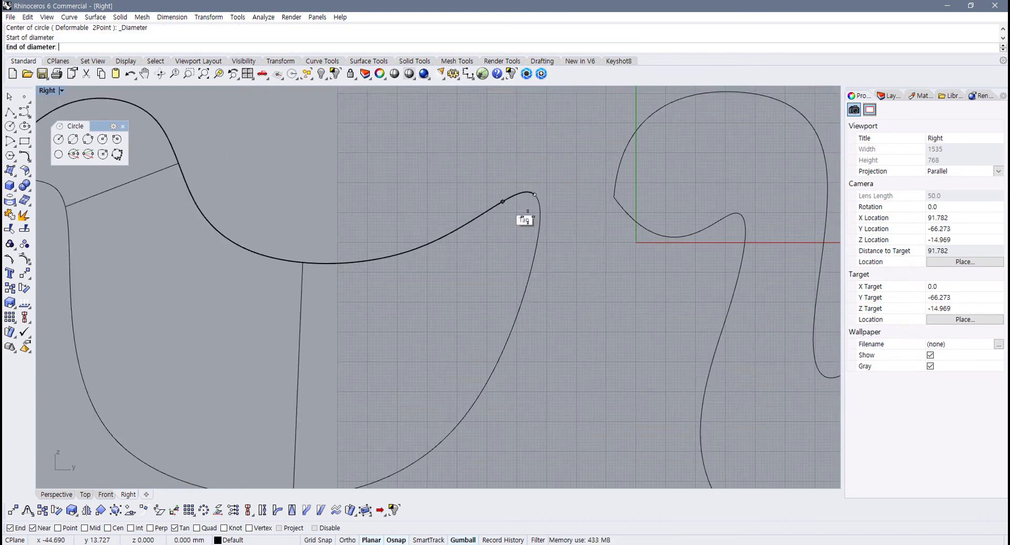
{"action": "left_click", "coordinate": [538, 221]}
{"action": "scroll", "coordinate": [515, 298], "scroll_direction": "down", "scroll_amount": 2}
{"action": "right_click_drag", "start_coordinate": [515, 299], "coordinate": [493, 294]}
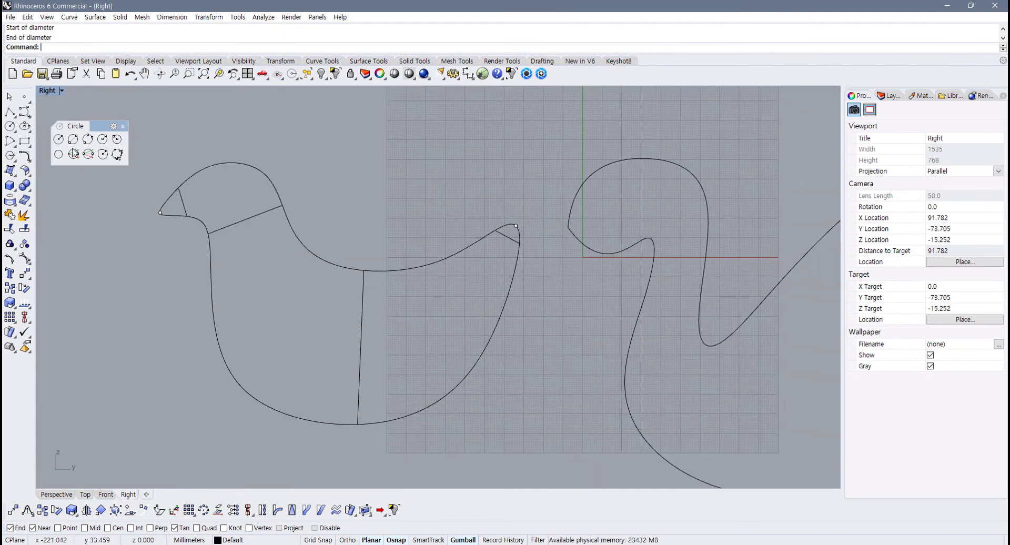
Step: Maximize the Perspective viewport and inspect the duck's rail curves and cross-section circles from an angle
{"action": "double_click", "coordinate": [48, 91]}
{"action": "scroll", "coordinate": [518, 227], "scroll_direction": "down", "scroll_amount": 3}
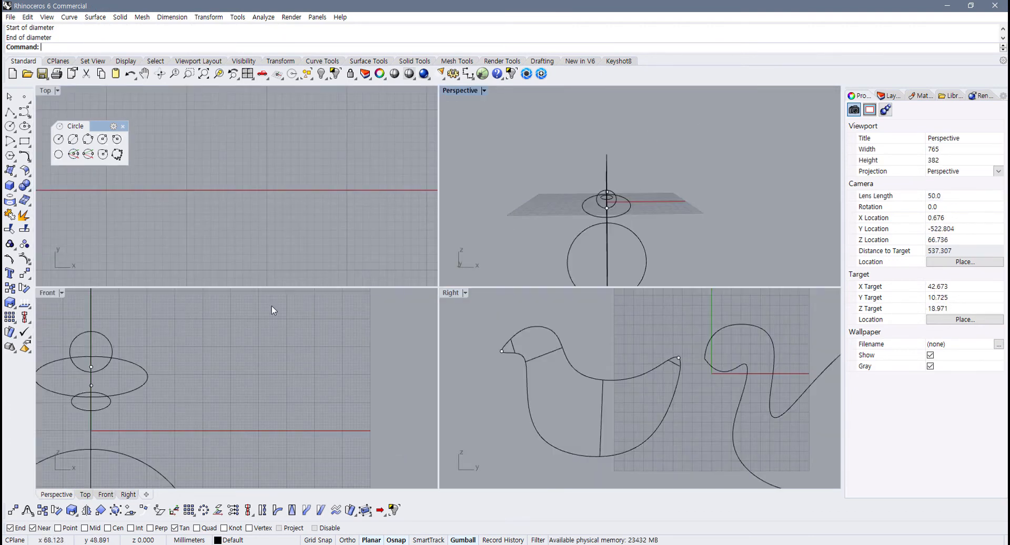
{"action": "scroll", "coordinate": [271, 305], "scroll_direction": "down", "scroll_amount": 3}
{"action": "right_click_drag", "start_coordinate": [606, 222], "coordinate": [456, 129]}
{"action": "double_click", "coordinate": [460, 92]}
{"action": "right_click_drag", "start_coordinate": [361, 218], "coordinate": [331, 365]}
{"action": "scroll", "coordinate": [241, 369], "scroll_direction": "up", "scroll_amount": 2}
{"action": "scroll", "coordinate": [380, 383], "scroll_direction": "down", "scroll_amount": 3}
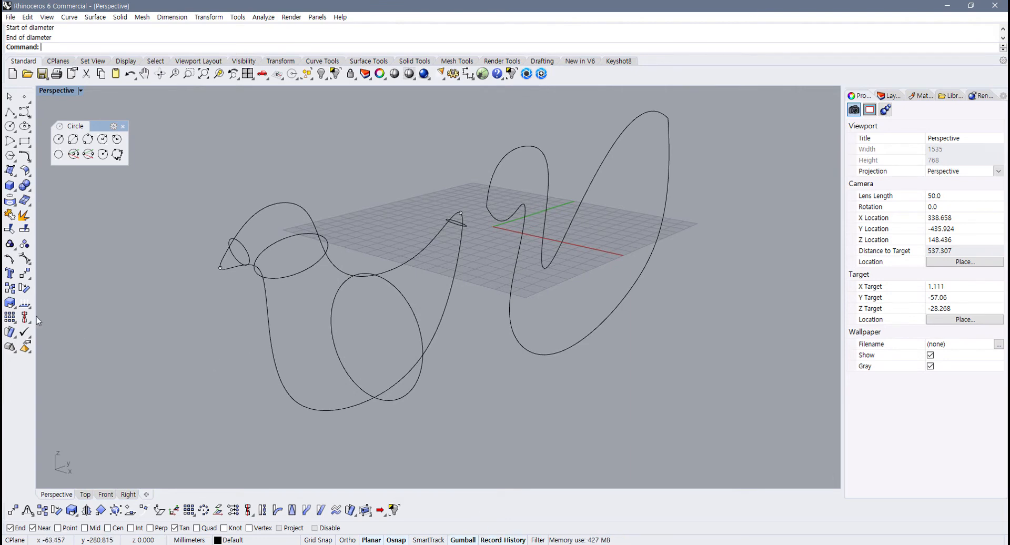
Step: Try a two-rail sweep along the duck's lower and upper curves with the four circles as cross sections, keeping the default seams
{"action": "left_click", "coordinate": [377, 62]}
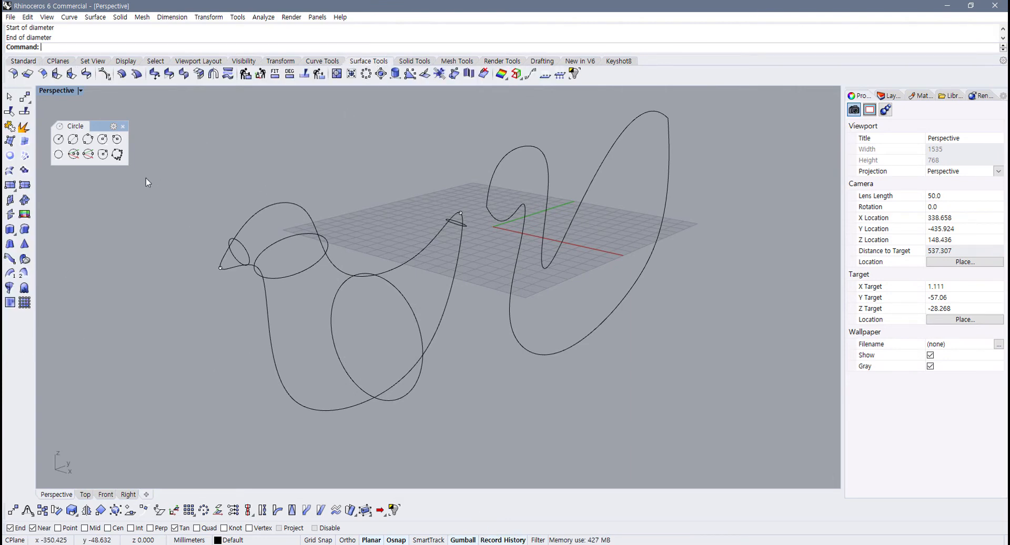
{"action": "left_click", "coordinate": [24, 272]}
{"action": "scroll", "coordinate": [223, 261], "scroll_direction": "up", "scroll_amount": 2}
{"action": "left_click", "coordinate": [239, 271]}
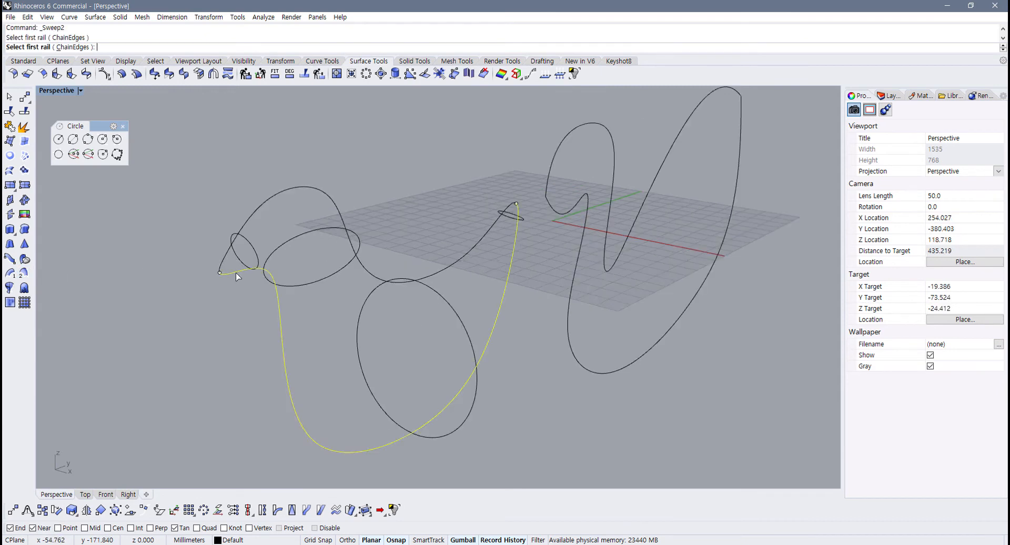
{"action": "left_click", "coordinate": [249, 230]}
{"action": "left_click", "coordinate": [256, 256]}
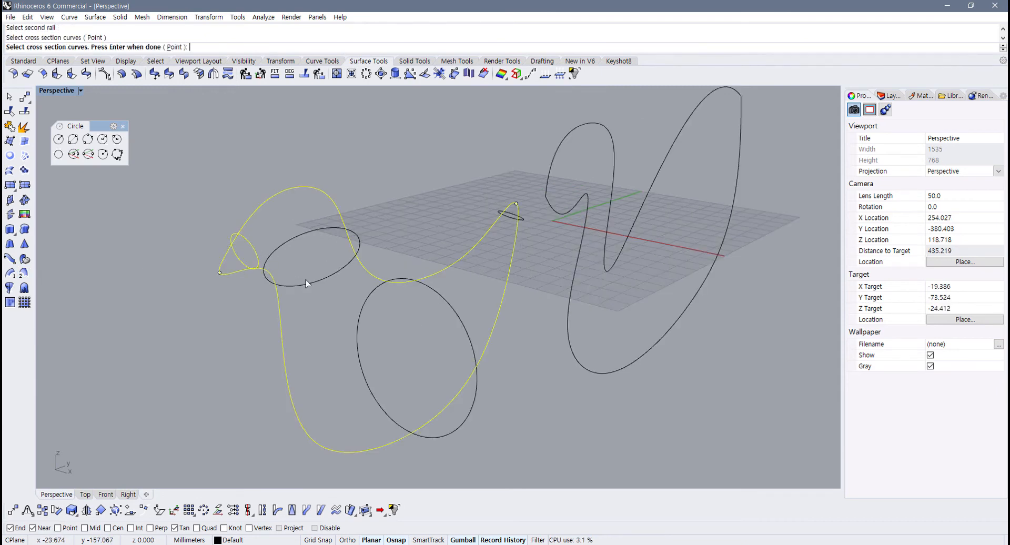
{"action": "left_click_drag", "start_coordinate": [329, 285], "coordinate": [316, 271]}
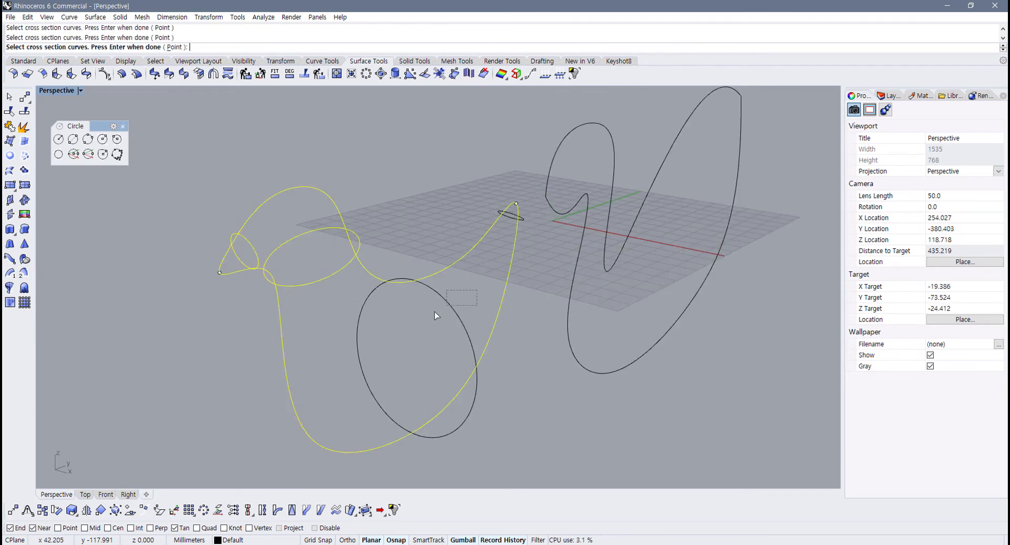
{"action": "left_click", "coordinate": [451, 299]}
{"action": "key", "text": "Return"}
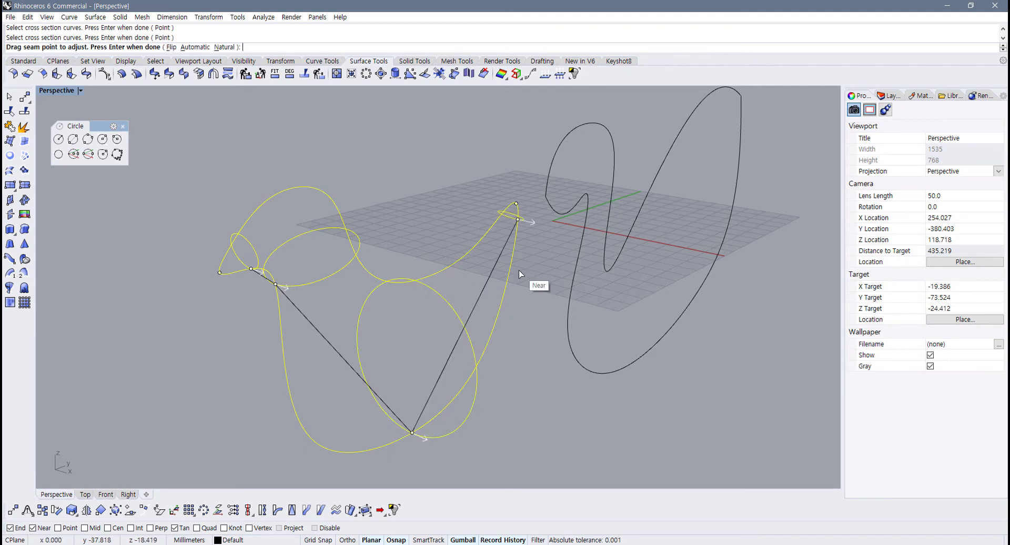
{"action": "key", "text": "Return"}
{"action": "right_click_drag", "start_coordinate": [351, 281], "coordinate": [507, 276]}
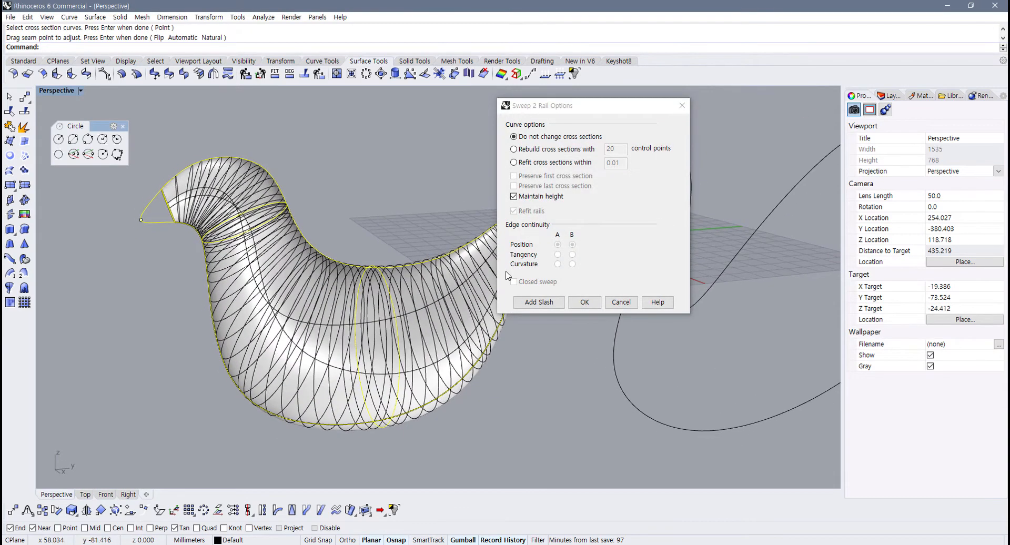
Step: Turn off Maintain height in the sweep preview, examine the beak end up close, and cancel the sweep
{"action": "left_click", "coordinate": [515, 197]}
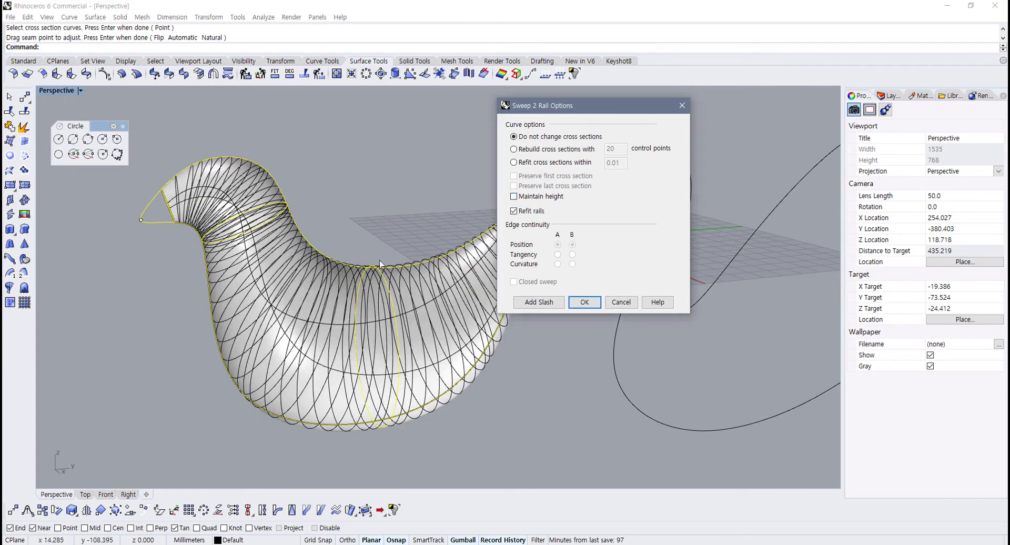
{"action": "right_click_drag", "start_coordinate": [380, 261], "coordinate": [453, 263]}
{"action": "scroll", "coordinate": [242, 230], "scroll_direction": "up", "scroll_amount": 5}
{"action": "scroll", "coordinate": [160, 266], "scroll_direction": "up", "scroll_amount": 3}
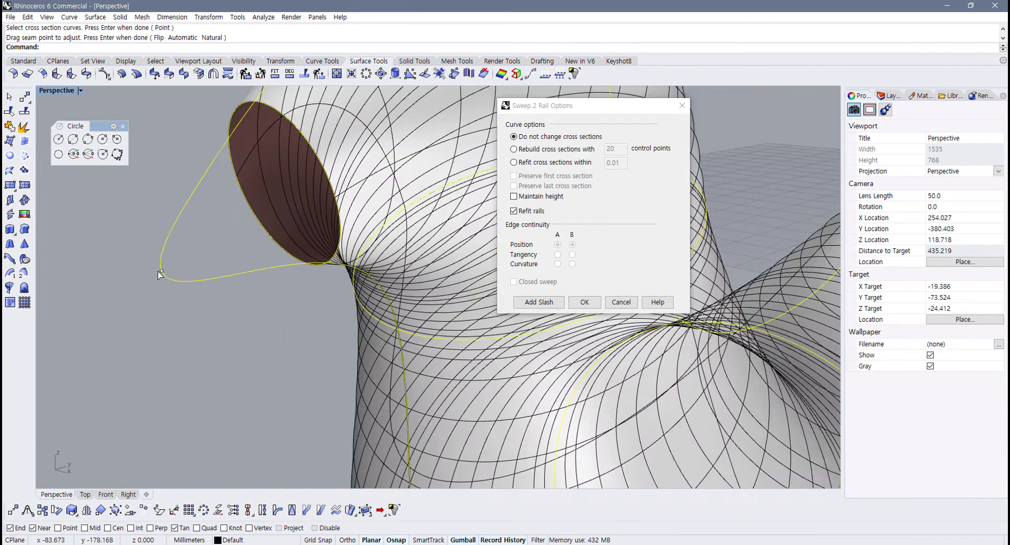
{"action": "left_click", "coordinate": [621, 302]}
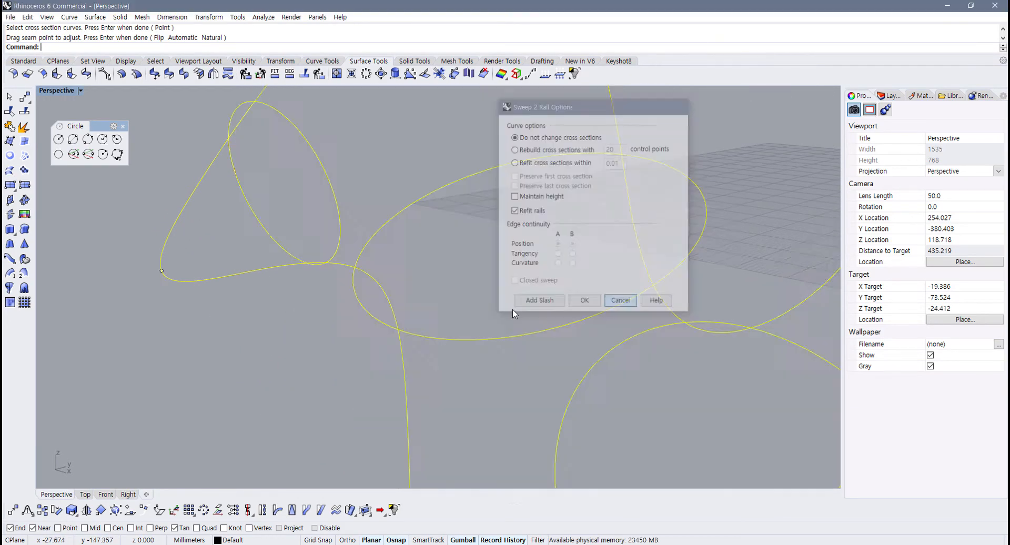
Step: Start a two-rail sweep with the duck's lower and upper curves as rails and a point section at the beak tip
{"action": "scroll", "coordinate": [323, 327], "scroll_direction": "down", "scroll_amount": 6}
{"action": "right_click_drag", "start_coordinate": [311, 311], "coordinate": [302, 264], "text": "shift"}
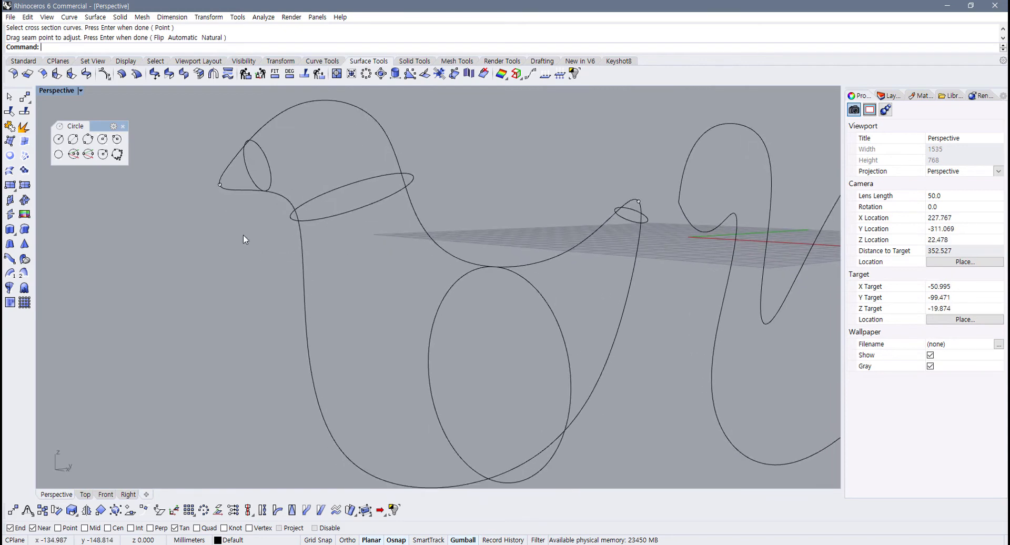
{"action": "right_click_drag", "start_coordinate": [243, 235], "coordinate": [234, 191]}
{"action": "key", "text": "Return"}
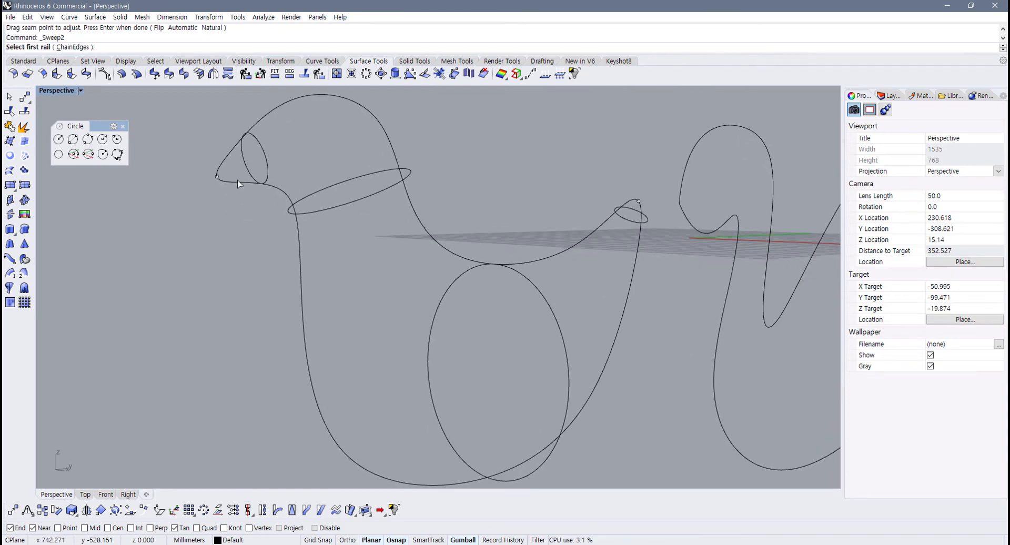
{"action": "left_click", "coordinate": [238, 181]}
{"action": "left_click", "coordinate": [226, 162]}
{"action": "left_click", "coordinate": [211, 173]}
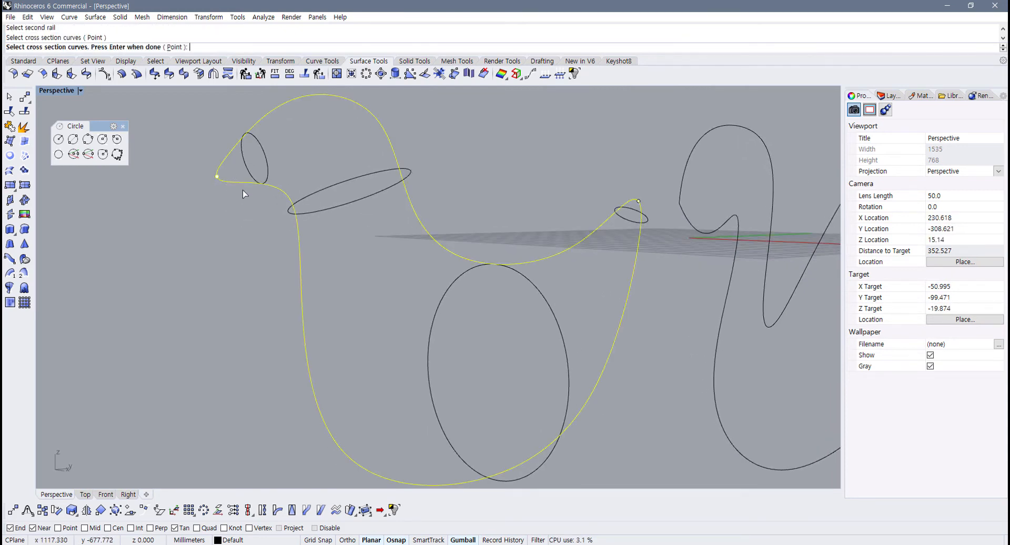
Step: Add the four circles and a tail-tip point as cross sections, preview the sweep with default seams, and cancel it
{"action": "left_click", "coordinate": [266, 169]}
{"action": "left_click", "coordinate": [336, 199]}
{"action": "left_click", "coordinate": [550, 307]}
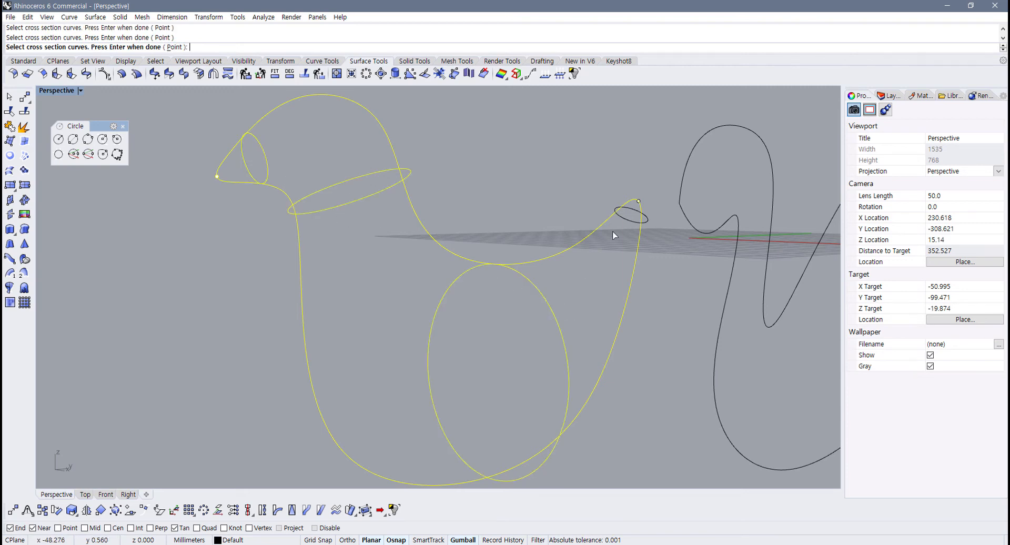
{"action": "key", "text": "Return"}
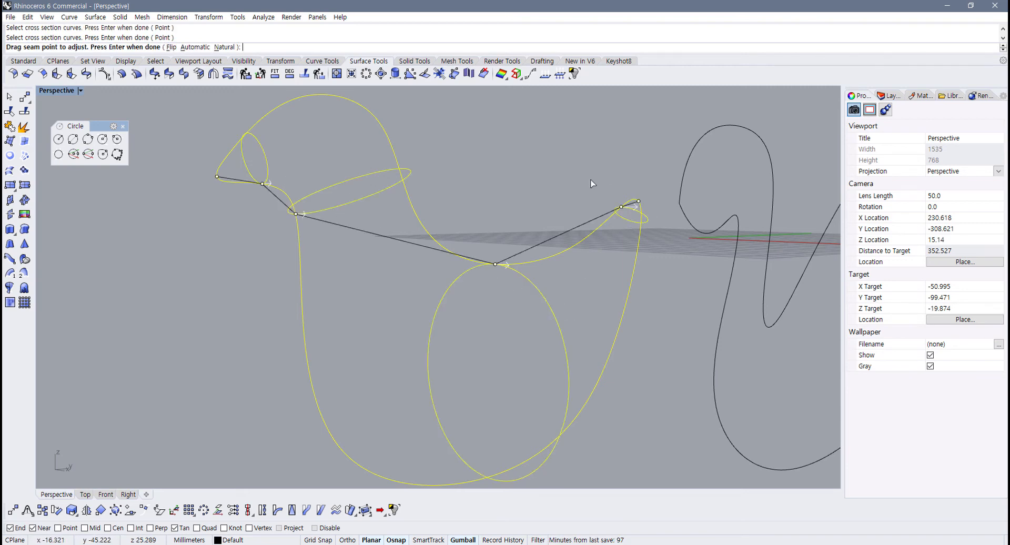
{"action": "key", "text": "Return"}
{"action": "scroll", "coordinate": [368, 295], "scroll_direction": "up", "scroll_amount": 5}
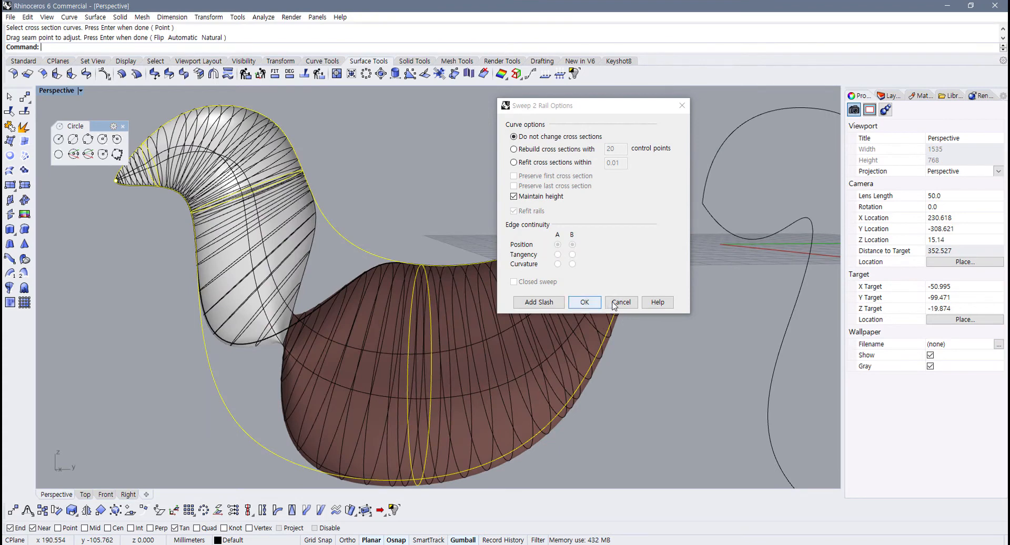
{"action": "left_click", "coordinate": [620, 302]}
Step: Set up the two-rail sweep again with both curves as rails and the beak tip point, four circles and tail tip point as sections
{"action": "right_click", "coordinate": [163, 224]}
{"action": "left_click", "coordinate": [135, 193]}
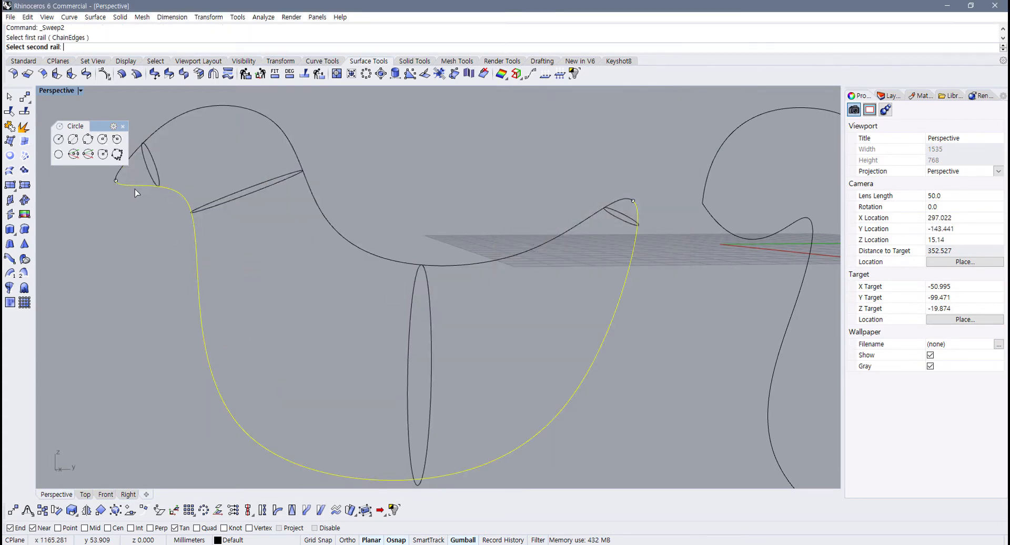
{"action": "left_click", "coordinate": [126, 177]}
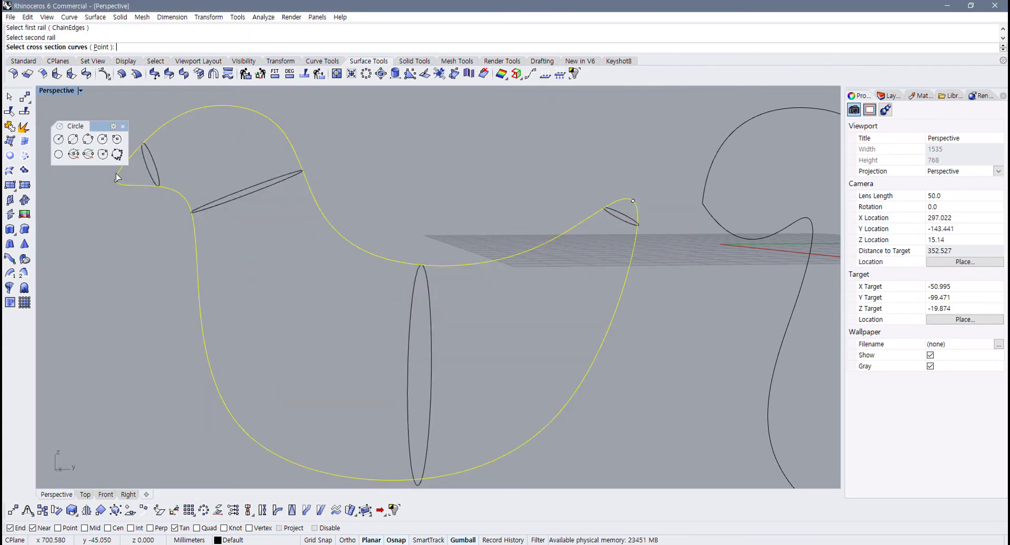
{"action": "left_click", "coordinate": [158, 175]}
{"action": "left_click", "coordinate": [253, 188]}
{"action": "left_click", "coordinate": [431, 368]}
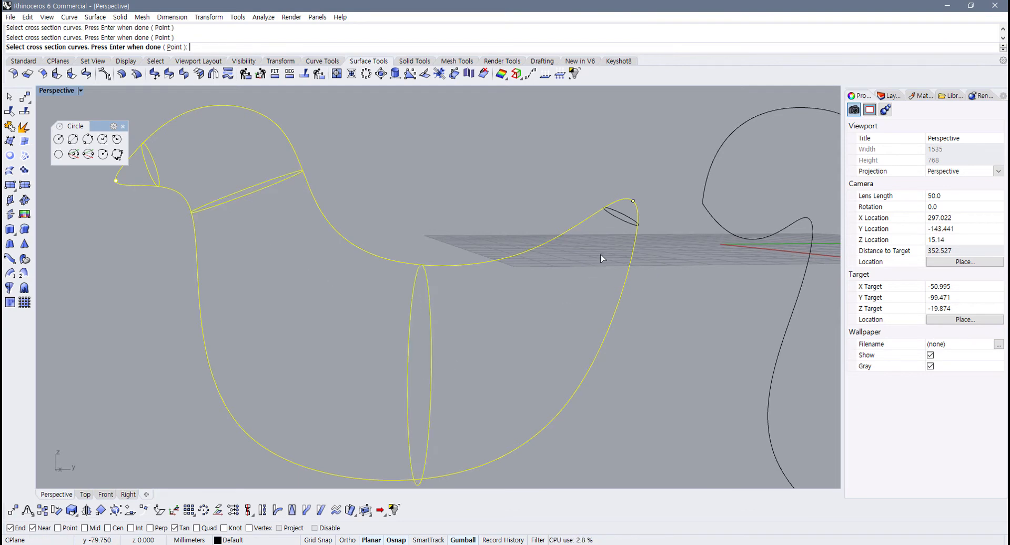
{"action": "key", "text": "Return"}
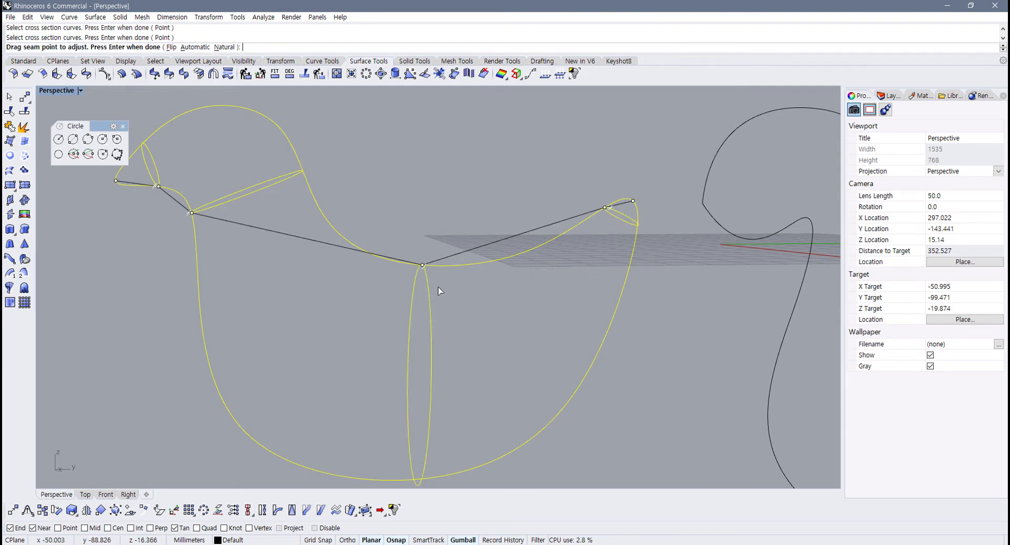
Step: Try the Automatic and Natural seam options on the cross-section circles and check the seam points from an angle
{"action": "right_click_drag", "start_coordinate": [442, 286], "coordinate": [191, 153]}
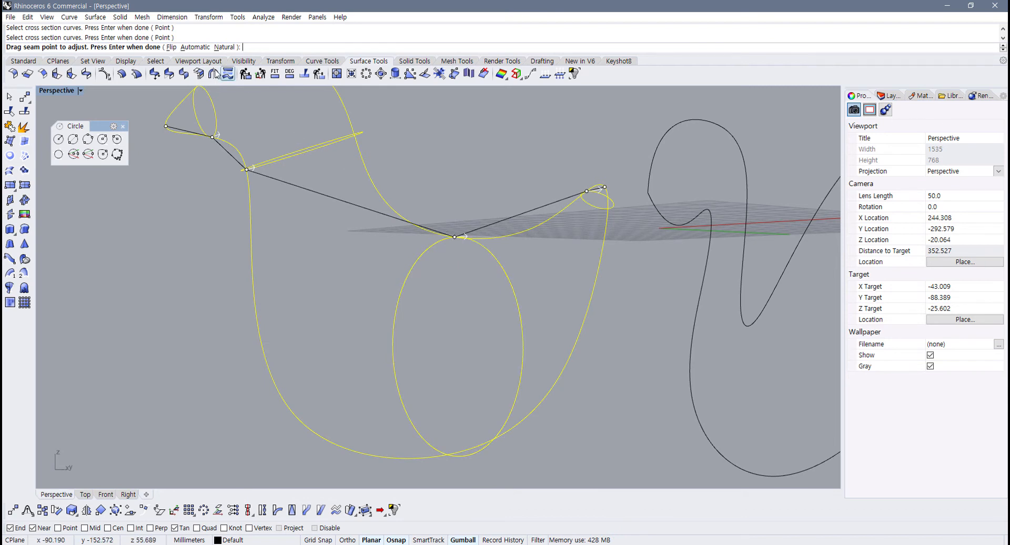
{"action": "left_click", "coordinate": [194, 47]}
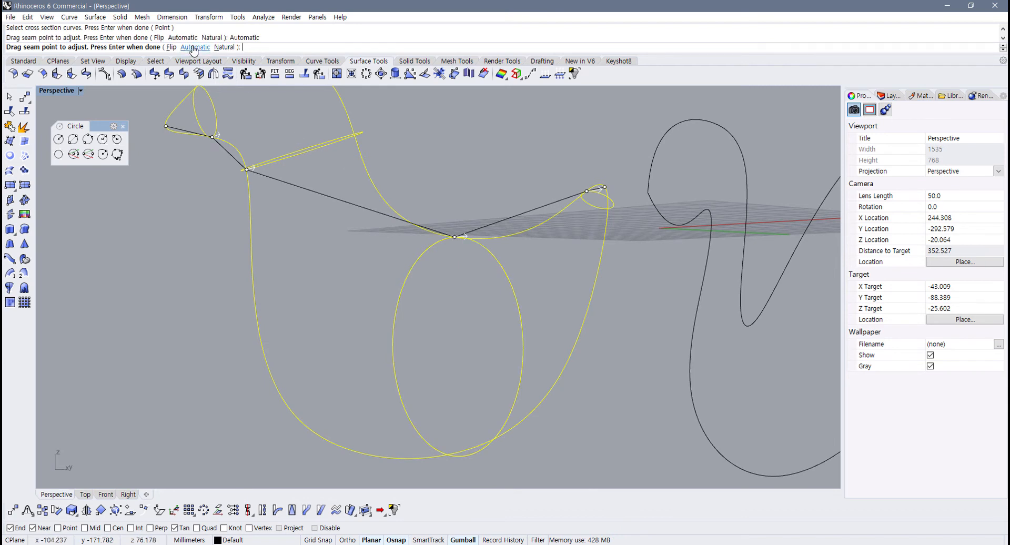
{"action": "left_click", "coordinate": [223, 47]}
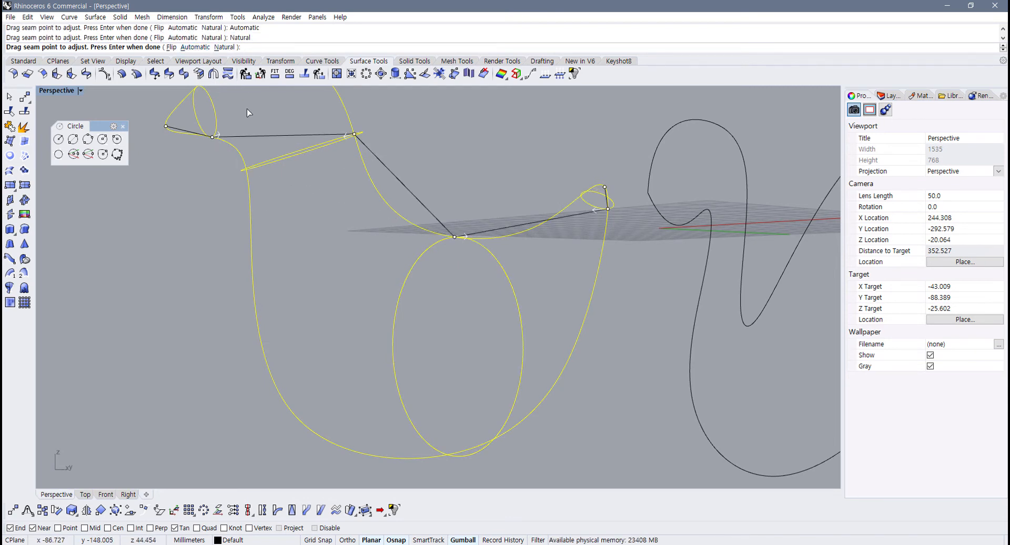
{"action": "right_click_drag", "start_coordinate": [310, 168], "coordinate": [332, 250]}
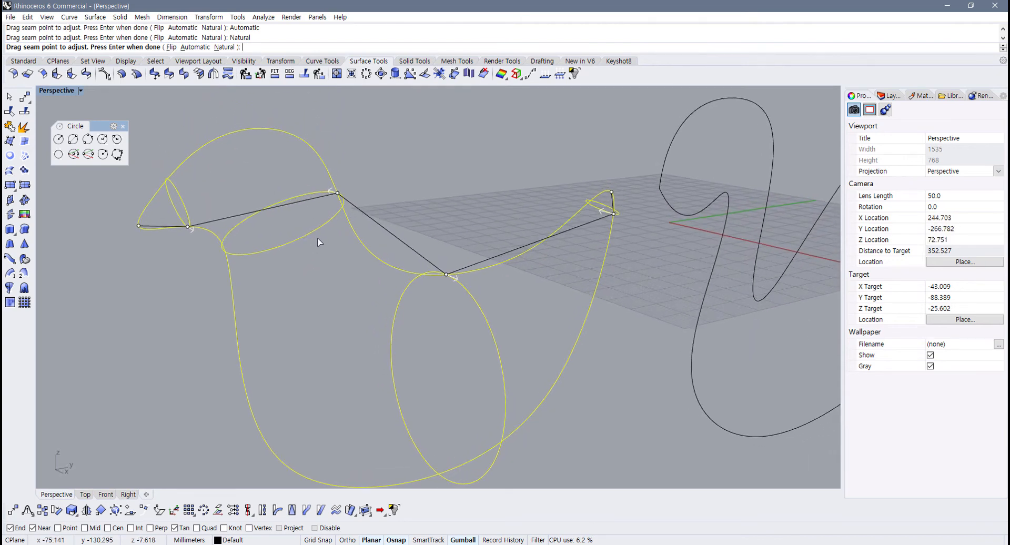
Step: Replace the Tan object snap with Quad and move the neck and body circles' seam points onto the lower rail
{"action": "left_click_drag", "start_coordinate": [337, 194], "coordinate": [226, 253]}
{"action": "left_click", "coordinate": [196, 527]}
{"action": "left_click", "coordinate": [174, 528]}
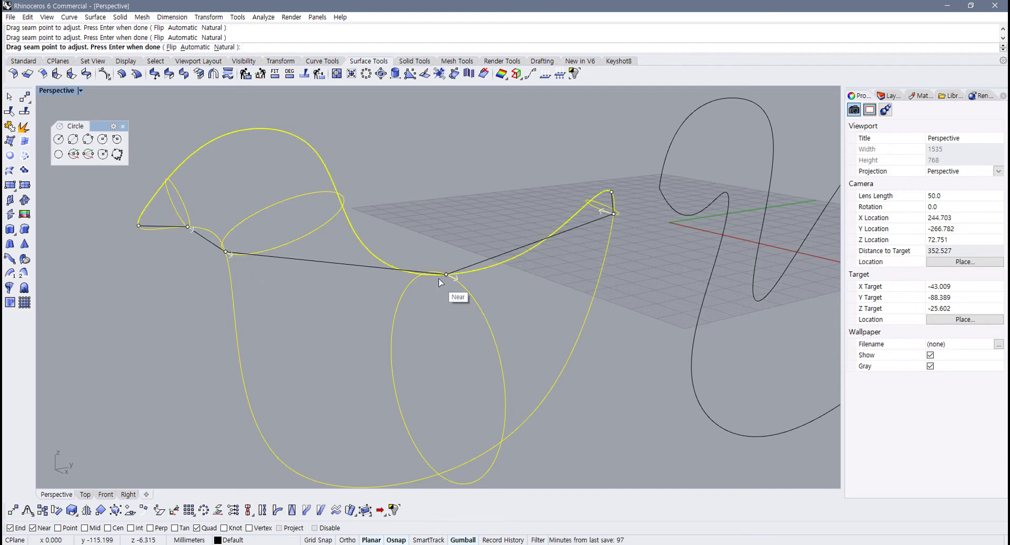
{"action": "left_click_drag", "start_coordinate": [446, 274], "coordinate": [439, 475]}
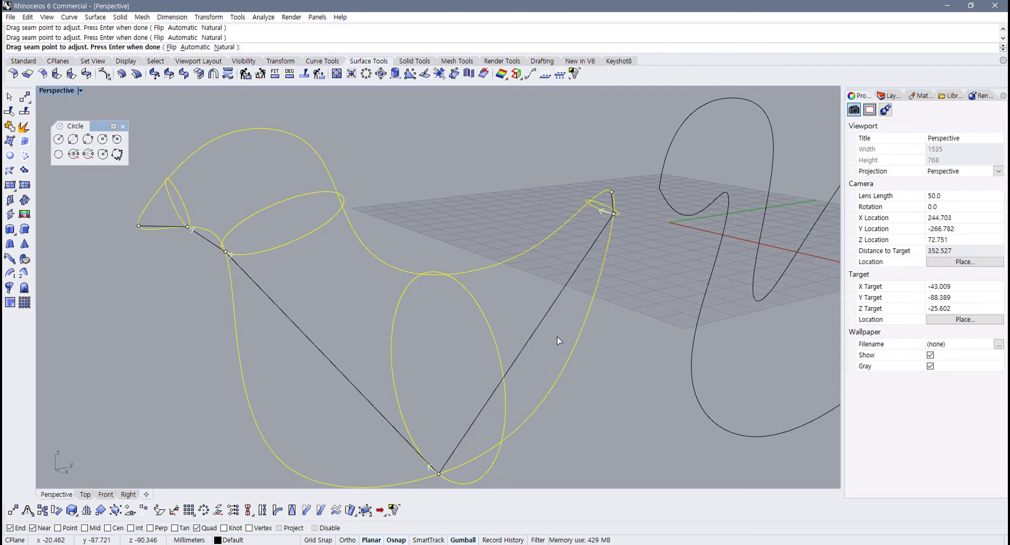
{"action": "right_click_drag", "start_coordinate": [609, 227], "coordinate": [673, 215]}
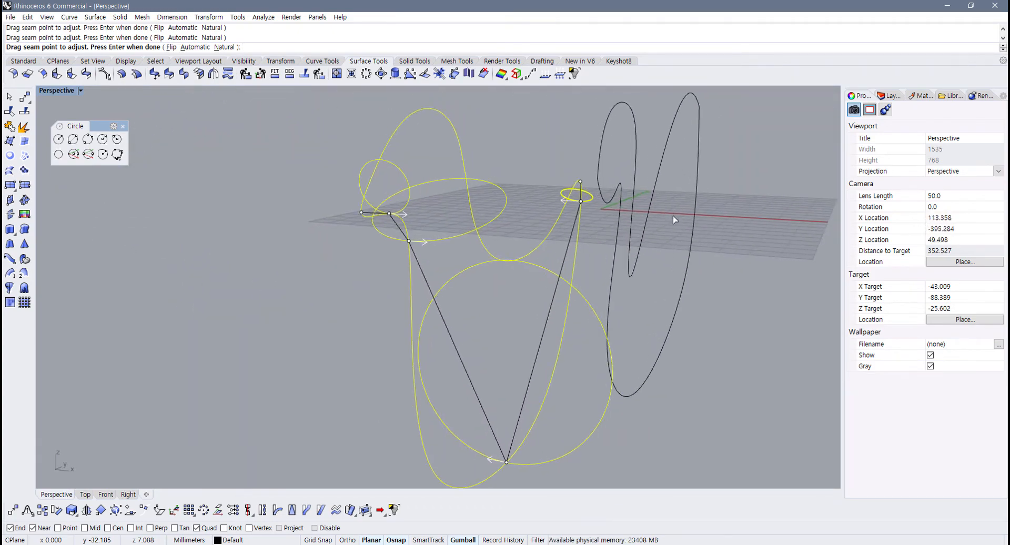
Step: Preview the sweep with the adjusted seam points, inspect the duck surface, and cancel the sweep
{"action": "key", "text": "Return"}
{"action": "right_click_drag", "start_coordinate": [393, 274], "coordinate": [363, 316]}
{"action": "left_click", "coordinate": [621, 306]}
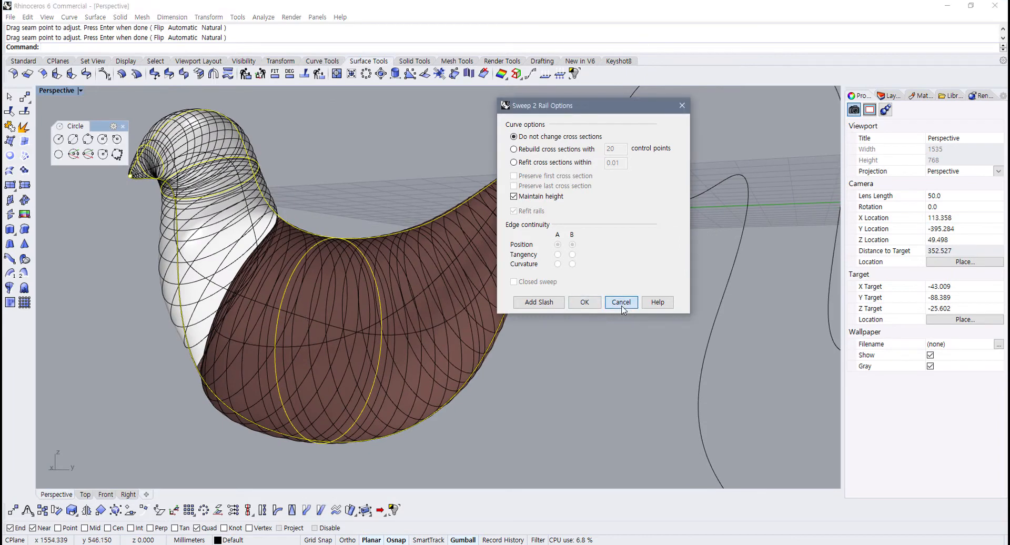
{"action": "left_click", "coordinate": [532, 196]}
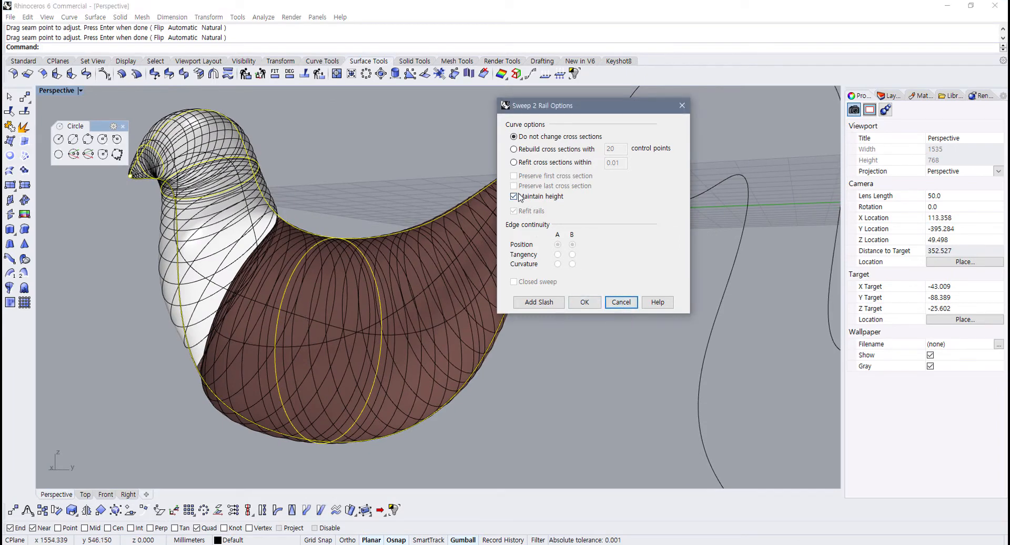
{"action": "left_click", "coordinate": [618, 306]}
Step: Sweep along the lower and upper rails, choosing the beak tip point, the four circles and the tail tip point as cross sections
{"action": "right_click_drag", "start_coordinate": [191, 236], "coordinate": [244, 215]}
{"action": "right_click", "coordinate": [164, 174]}
{"action": "left_click", "coordinate": [214, 244]}
{"action": "left_click", "coordinate": [200, 234]}
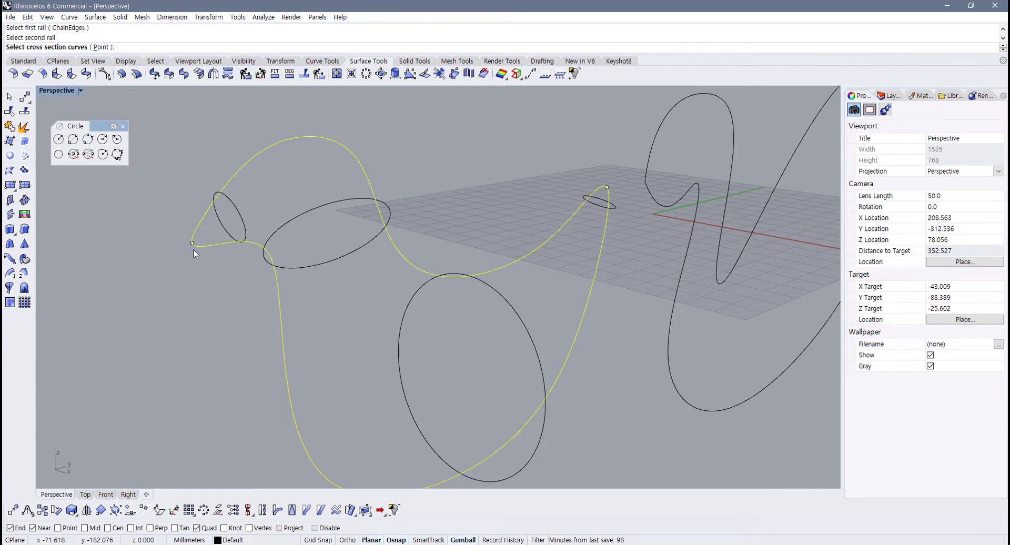
{"action": "left_click", "coordinate": [214, 246]}
{"action": "left_click", "coordinate": [244, 230]}
{"action": "left_click", "coordinate": [322, 260]}
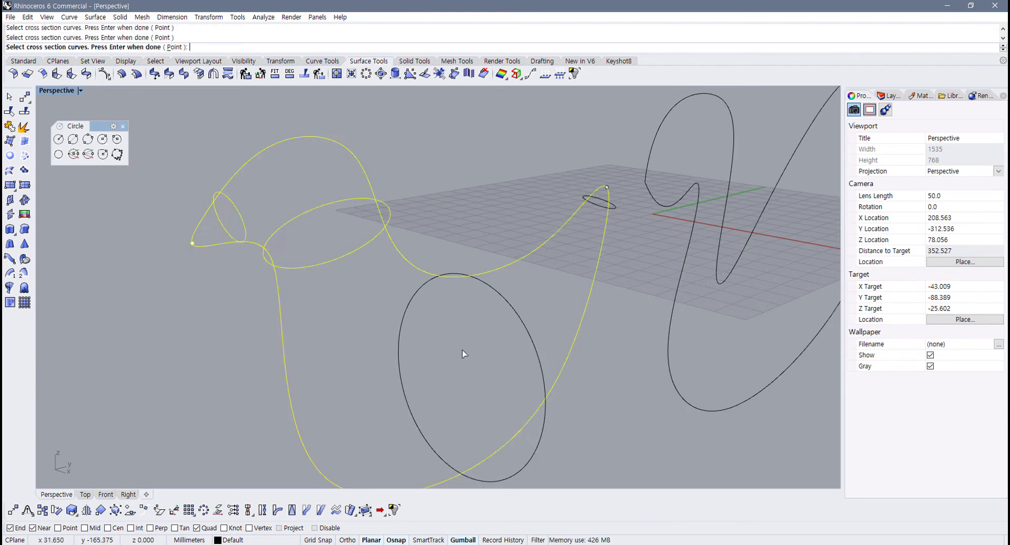
{"action": "left_click", "coordinate": [535, 335]}
{"action": "left_click", "coordinate": [611, 202]}
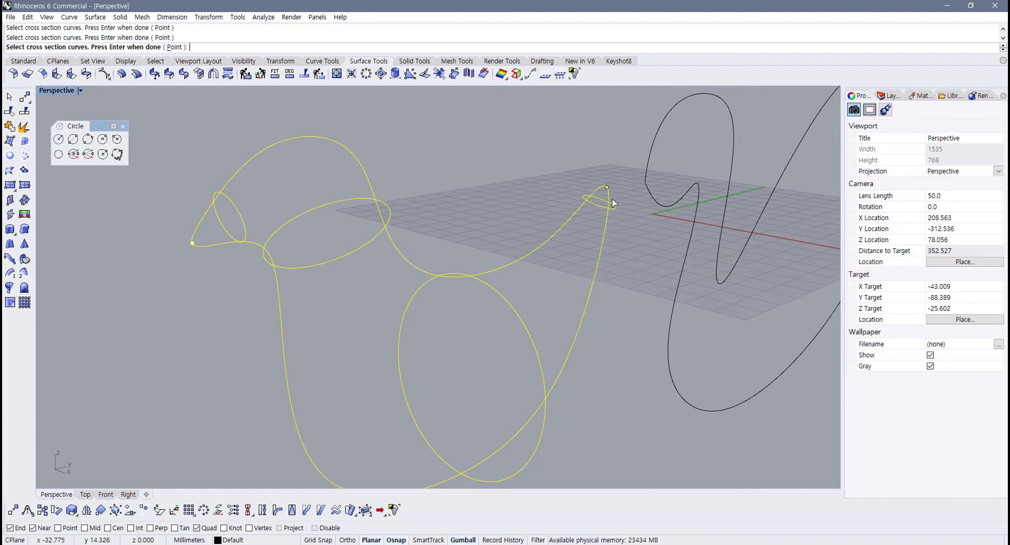
{"action": "right_click", "coordinate": [575, 269]}
Step: Move the seam points of the body and tail circles onto the lower rail and check the seam direction arrows
{"action": "scroll", "coordinate": [463, 307], "scroll_direction": "down", "scroll_amount": 4}
{"action": "right_click_drag", "start_coordinate": [463, 307], "coordinate": [494, 283]}
{"action": "scroll", "coordinate": [437, 260], "scroll_direction": "up", "scroll_amount": 2}
{"action": "right_click_drag", "start_coordinate": [437, 261], "coordinate": [451, 241]}
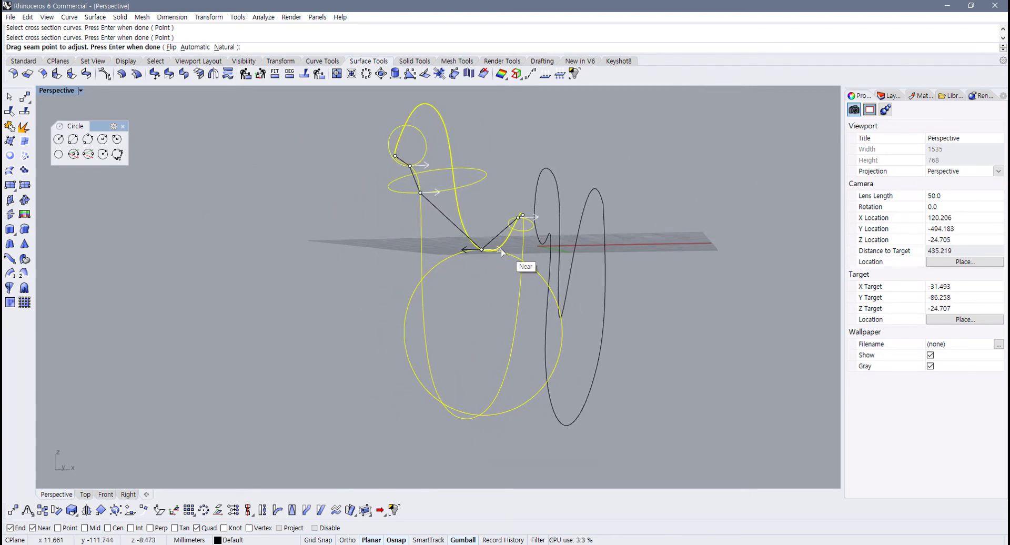
{"action": "left_click_drag", "start_coordinate": [481, 249], "coordinate": [507, 400]}
{"action": "right_click_drag", "start_coordinate": [506, 400], "coordinate": [415, 399]}
{"action": "scroll", "coordinate": [527, 239], "scroll_direction": "up", "scroll_amount": 6}
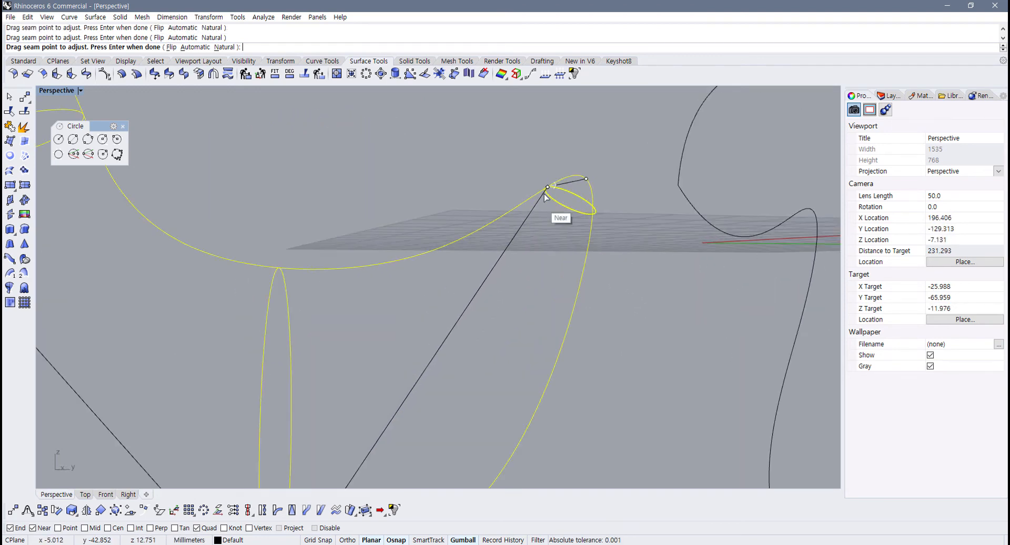
{"action": "left_click_drag", "start_coordinate": [547, 188], "coordinate": [592, 215]}
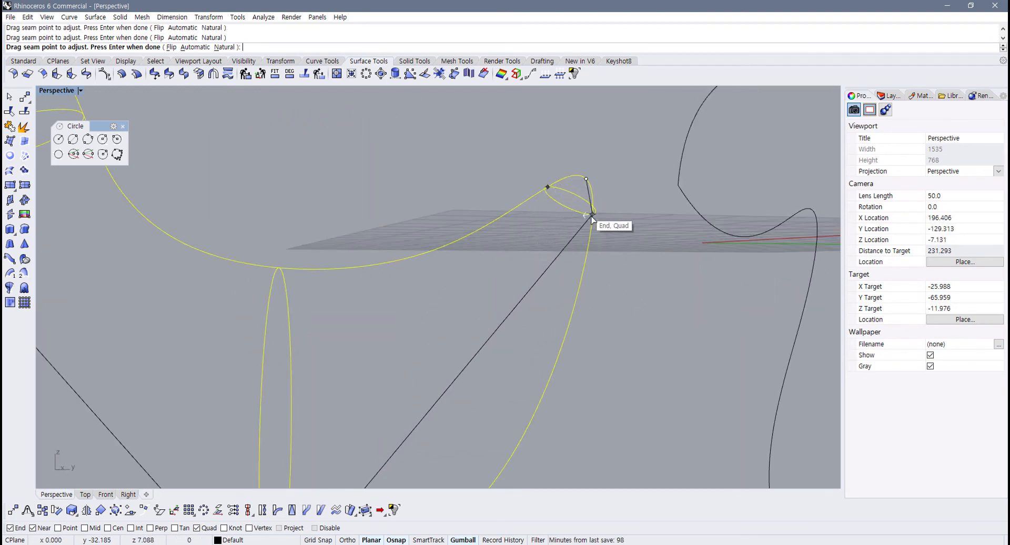
{"action": "scroll", "coordinate": [574, 247], "scroll_direction": "down", "scroll_amount": 4}
{"action": "right_click_drag", "start_coordinate": [547, 275], "coordinate": [337, 262]}
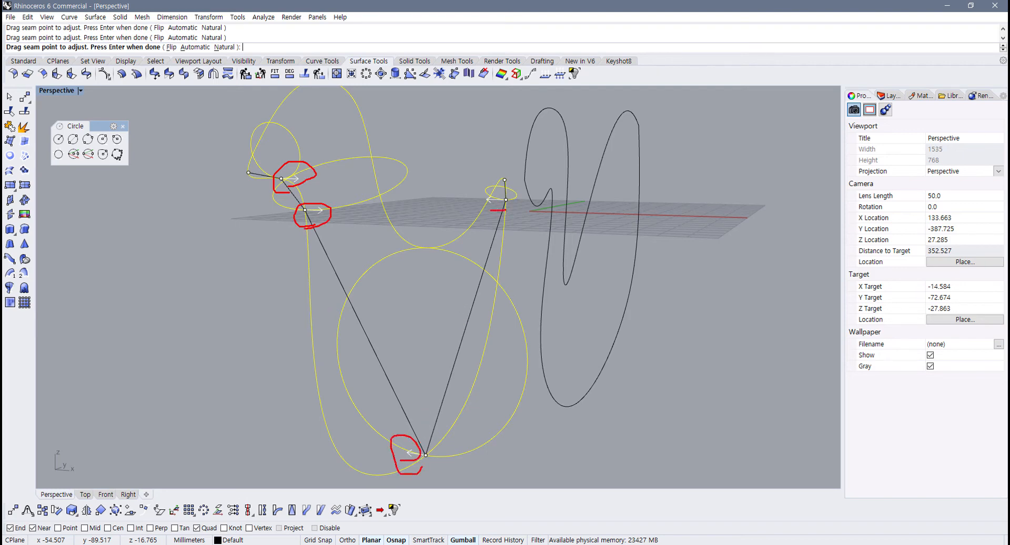
Step: Flip the seam directions of the body circle and the tail circle to match the other cross sections
{"action": "key", "text": "Escape"}
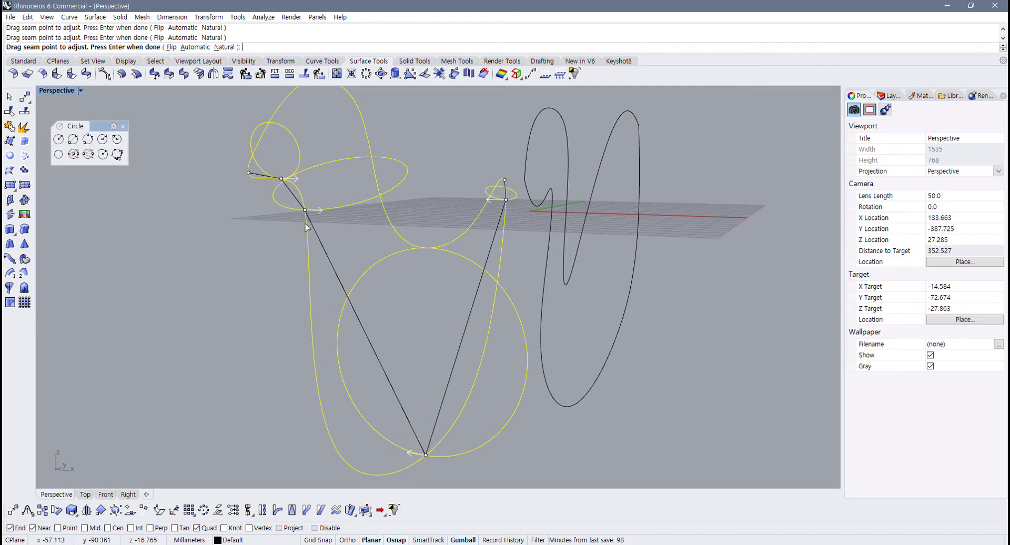
{"action": "left_click", "coordinate": [172, 47]}
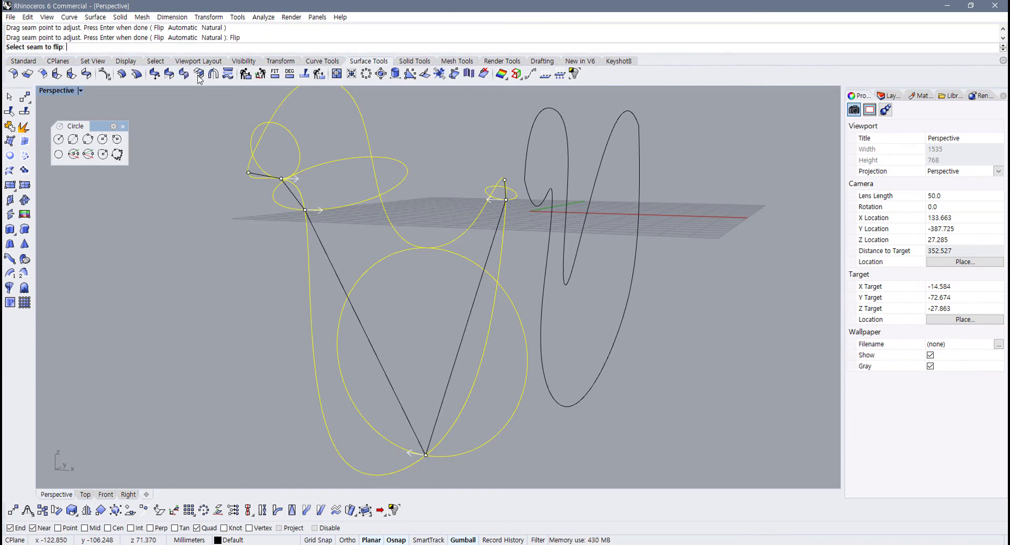
{"action": "left_click", "coordinate": [427, 456]}
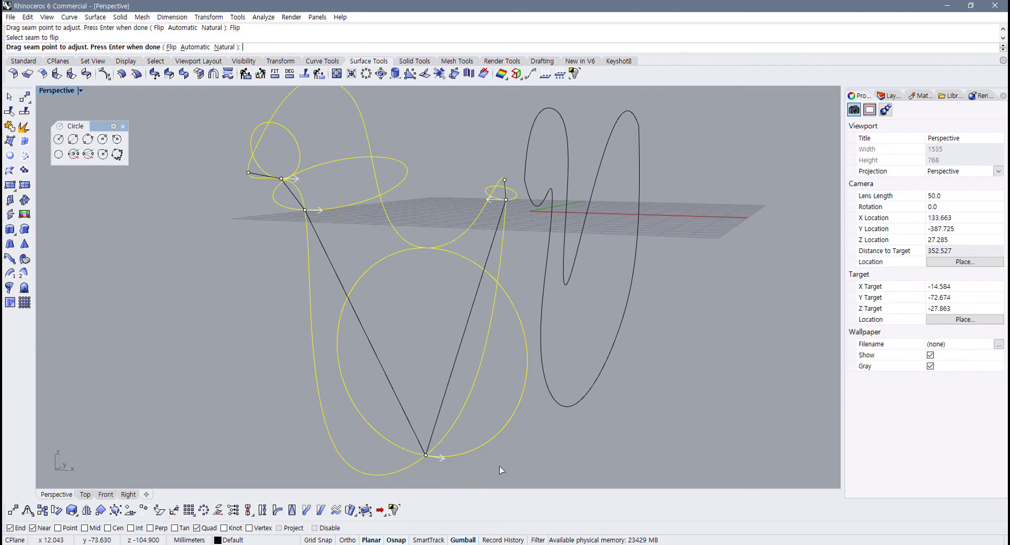
{"action": "left_click_drag", "start_coordinate": [506, 201], "coordinate": [507, 200]}
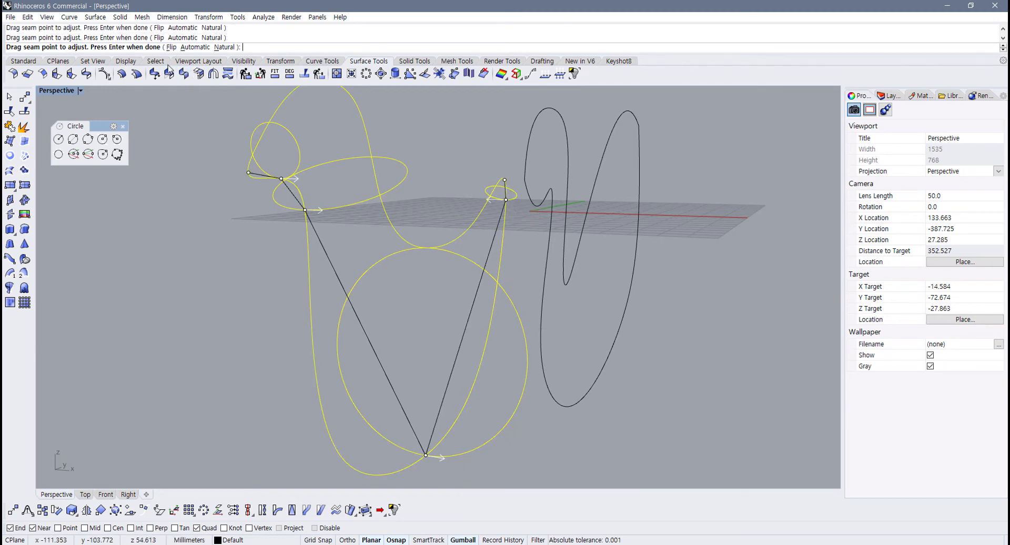
{"action": "left_click", "coordinate": [171, 48]}
{"action": "left_click", "coordinate": [506, 201]}
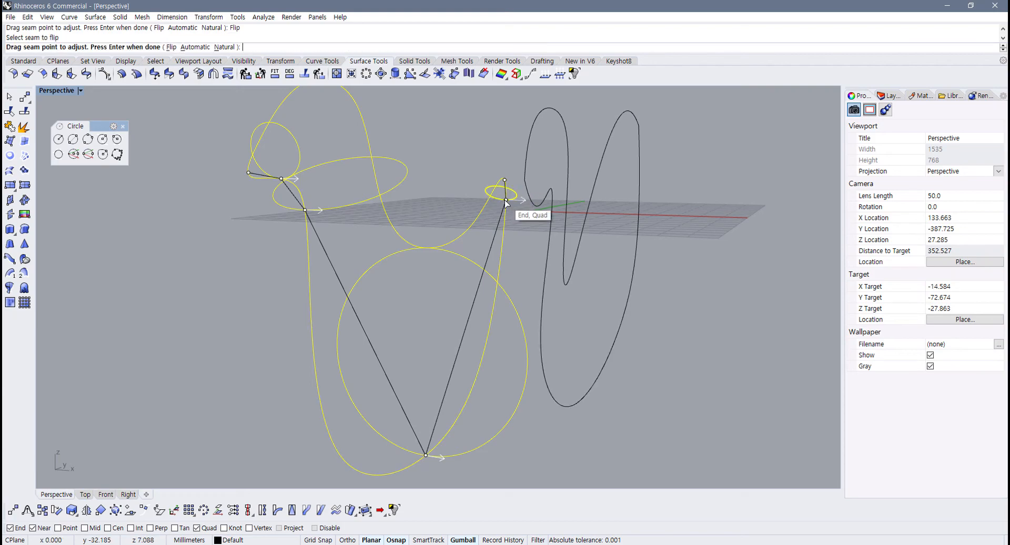
{"action": "right_click", "coordinate": [262, 354]}
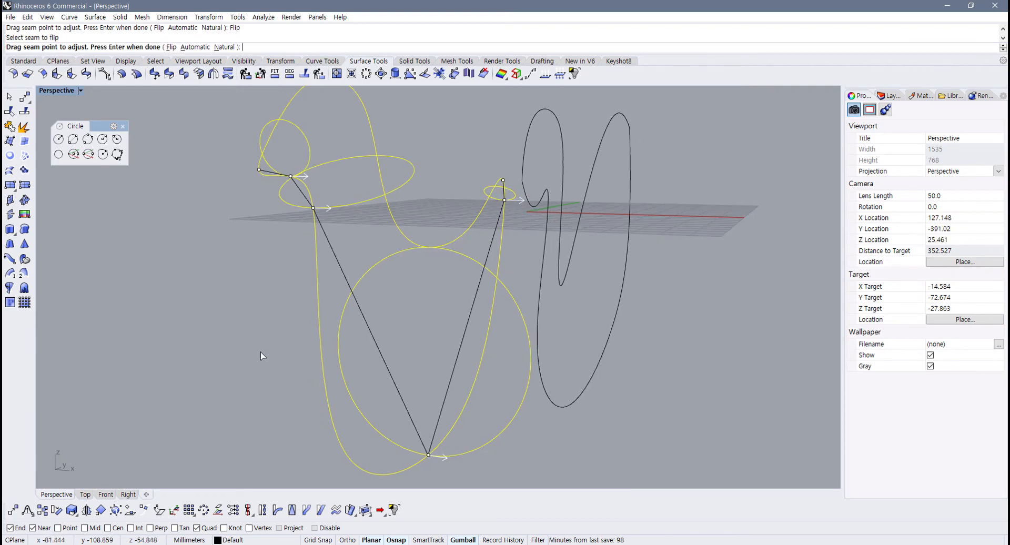
Step: Create the two-rail sweep with the aligned seams and inspect the duck surface from several angles
{"action": "right_click_drag", "start_coordinate": [261, 354], "coordinate": [215, 367]}
{"action": "scroll", "coordinate": [216, 368], "scroll_direction": "down", "scroll_amount": 4}
{"action": "left_click", "coordinate": [584, 301]}
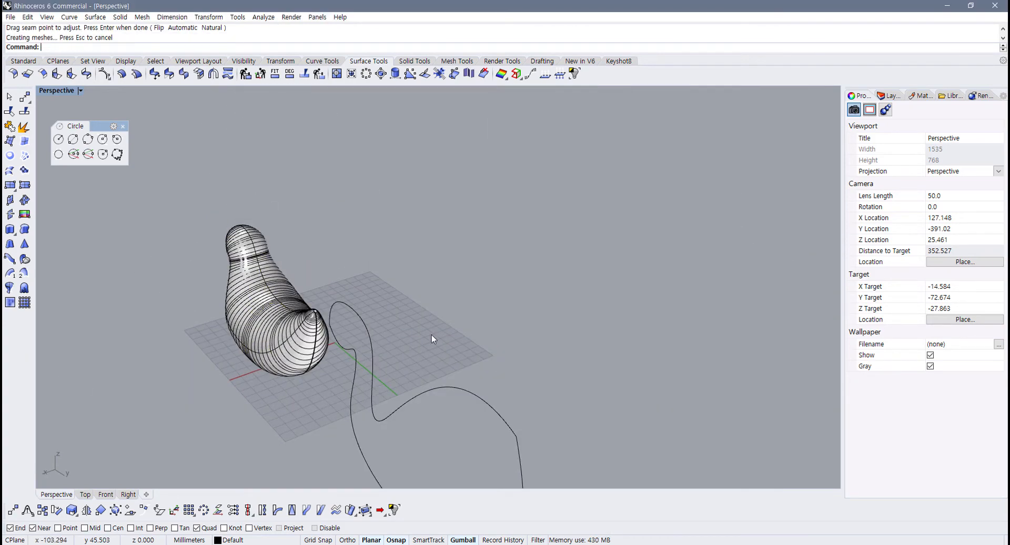
{"action": "right_click_drag", "start_coordinate": [431, 337], "coordinate": [514, 502]}
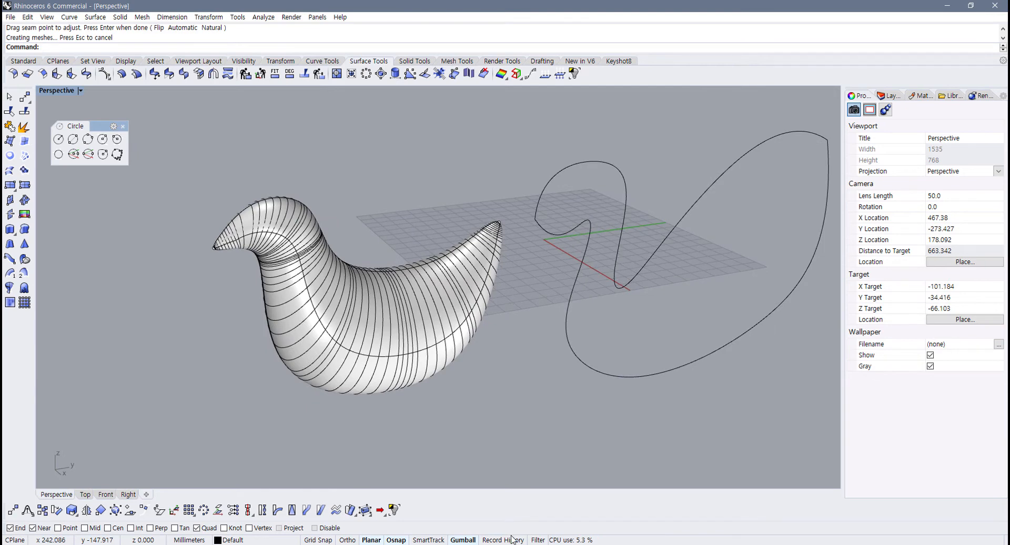
{"action": "right_click_drag", "start_coordinate": [394, 403], "coordinate": [323, 311]}
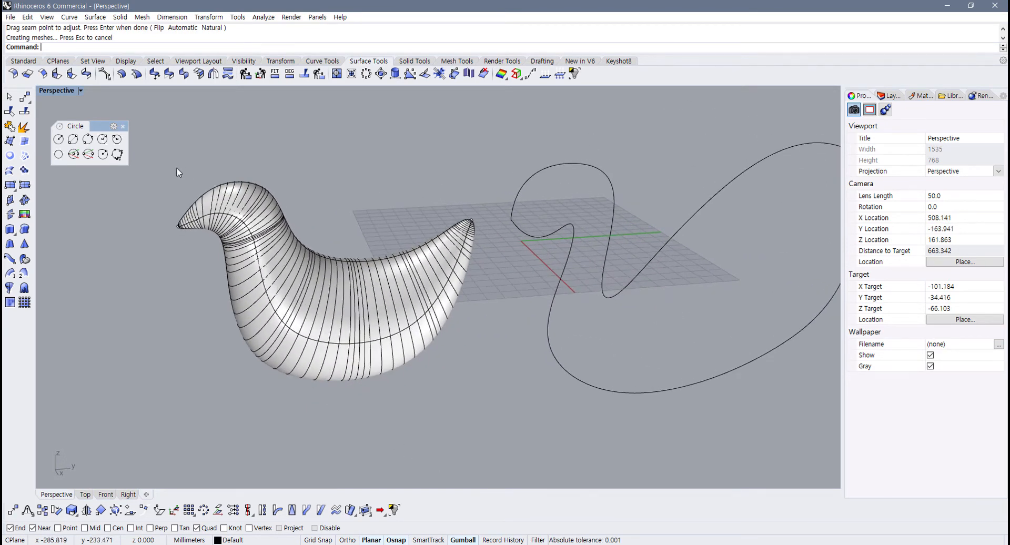
Step: Delete the swept duck surface while keeping its rails and section circles
{"action": "left_click_drag", "start_coordinate": [176, 172], "coordinate": [149, 253]}
{"action": "left_click", "coordinate": [324, 321]}
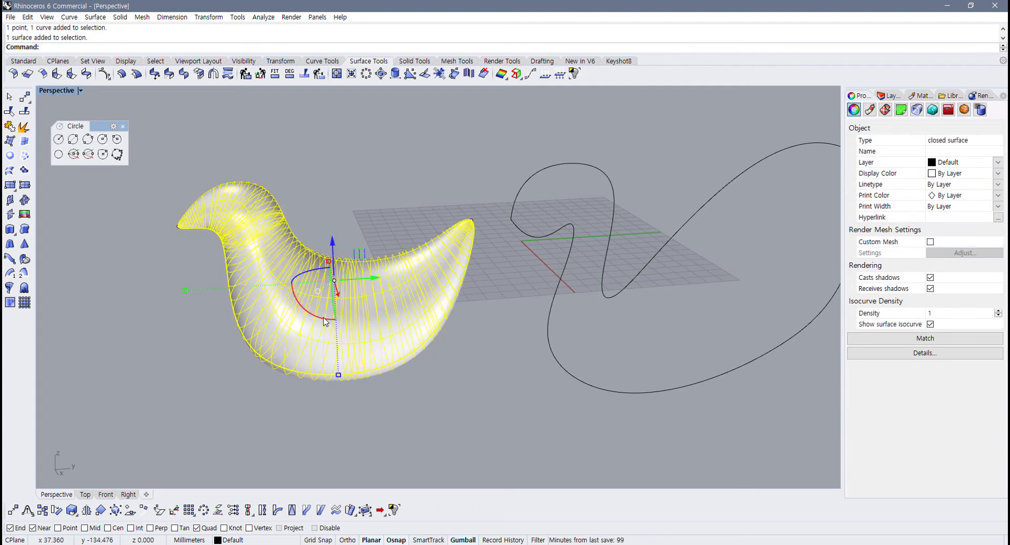
{"action": "key", "text": "Delete"}
{"action": "left_click", "coordinate": [347, 319]}
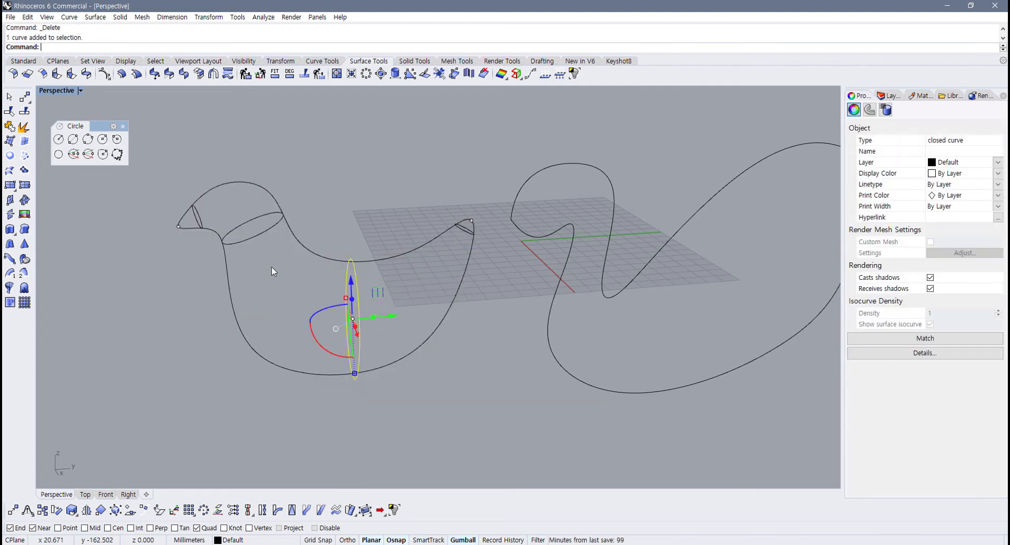
{"action": "key", "text": "Delete"}
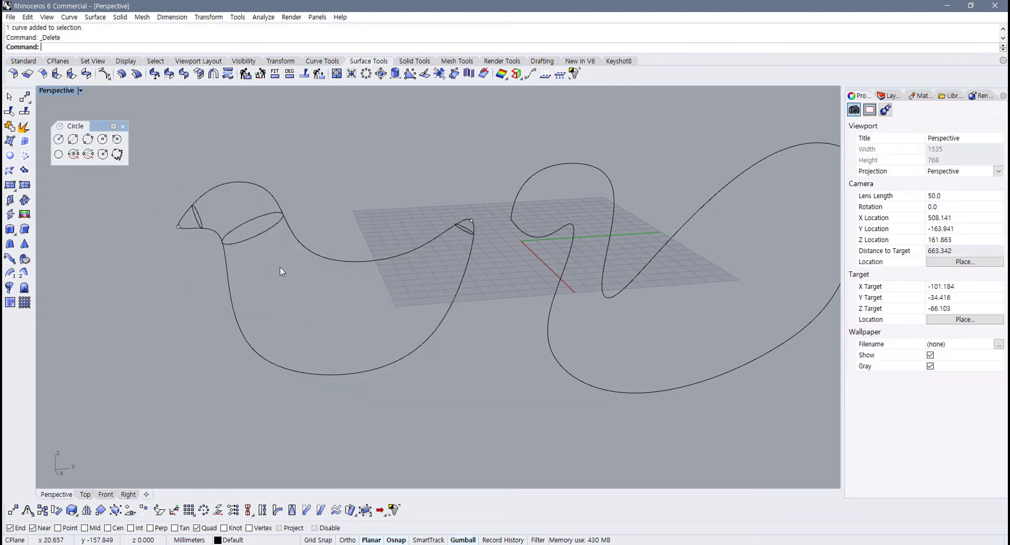
{"action": "key", "text": "ctrl+z"}
{"action": "key", "text": "Escape"}
Step: Delete the beak, neck and tail circles, keeping only the body circle and the two tip points
{"action": "left_click", "coordinate": [257, 239]}
{"action": "left_click", "coordinate": [204, 217]}
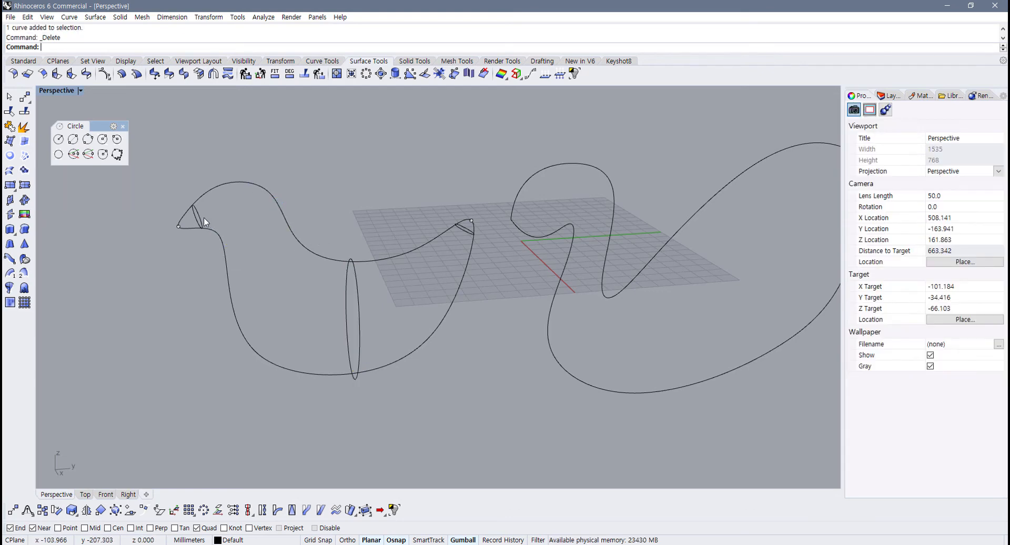
{"action": "left_click", "coordinate": [226, 221]}
{"action": "key", "text": "Delete"}
Step: Sweep along the lower and upper rails using the body circle and the beak and tail tip points as cross sections
{"action": "right_click_drag", "start_coordinate": [394, 249], "coordinate": [282, 231]}
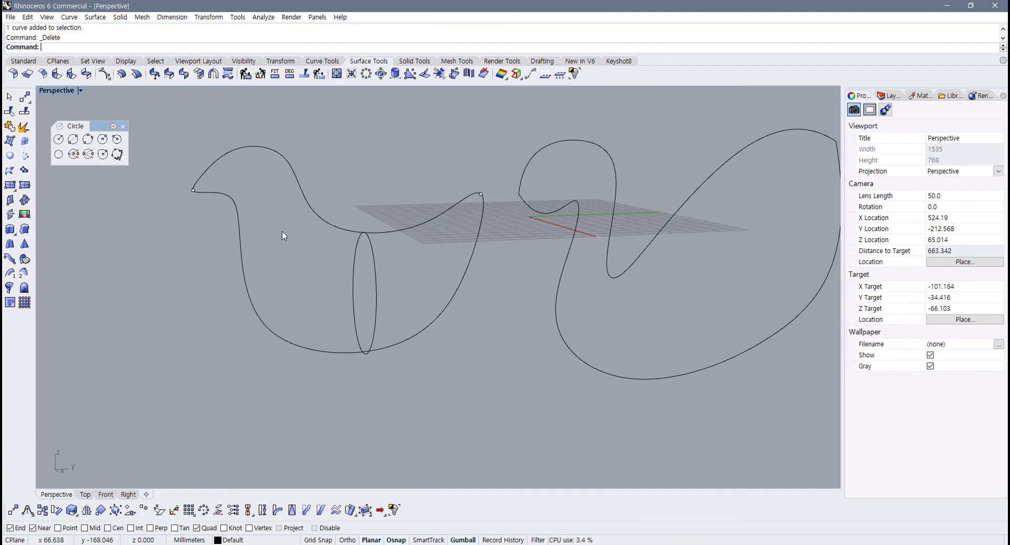
{"action": "left_click", "coordinate": [24, 273]}
{"action": "left_click", "coordinate": [235, 201]}
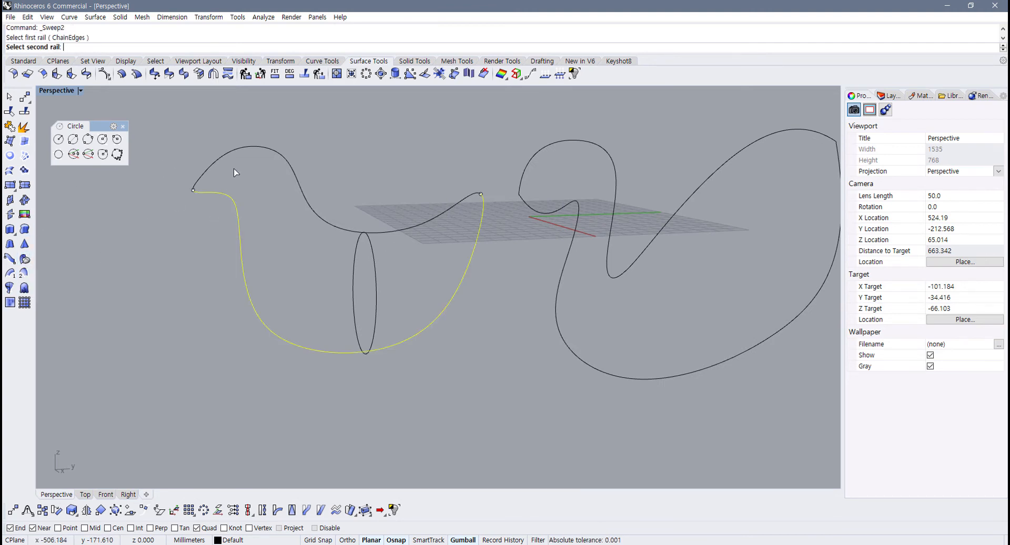
{"action": "left_click", "coordinate": [234, 153]}
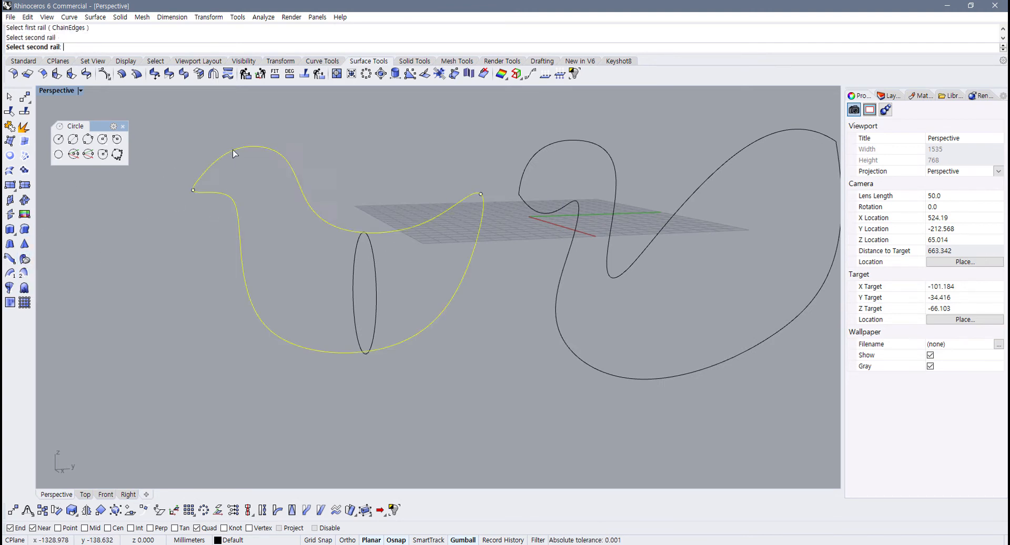
{"action": "left_click", "coordinate": [375, 276]}
{"action": "key", "text": "Return"}
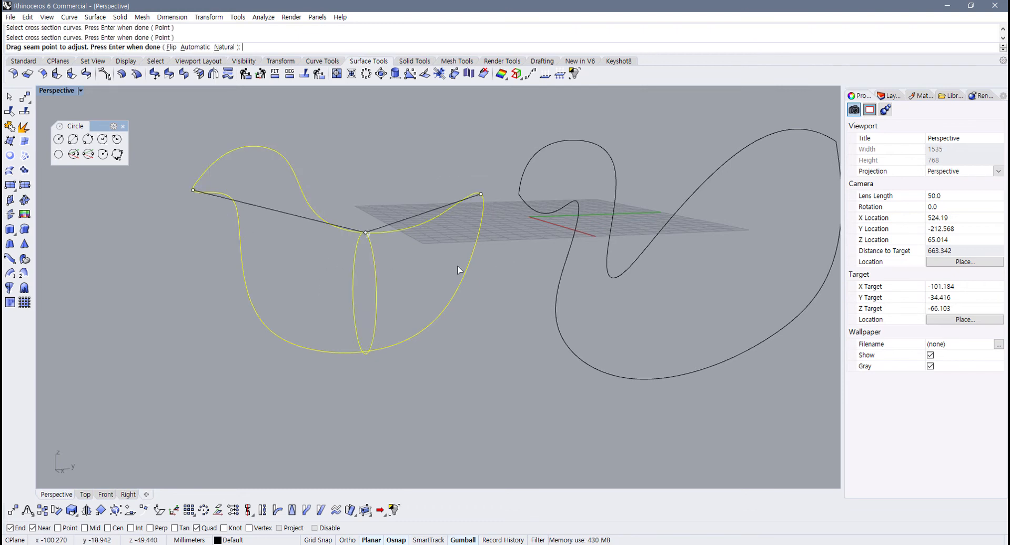
{"action": "right_click_drag", "start_coordinate": [447, 277], "coordinate": [315, 217]}
{"action": "key", "text": "Return"}
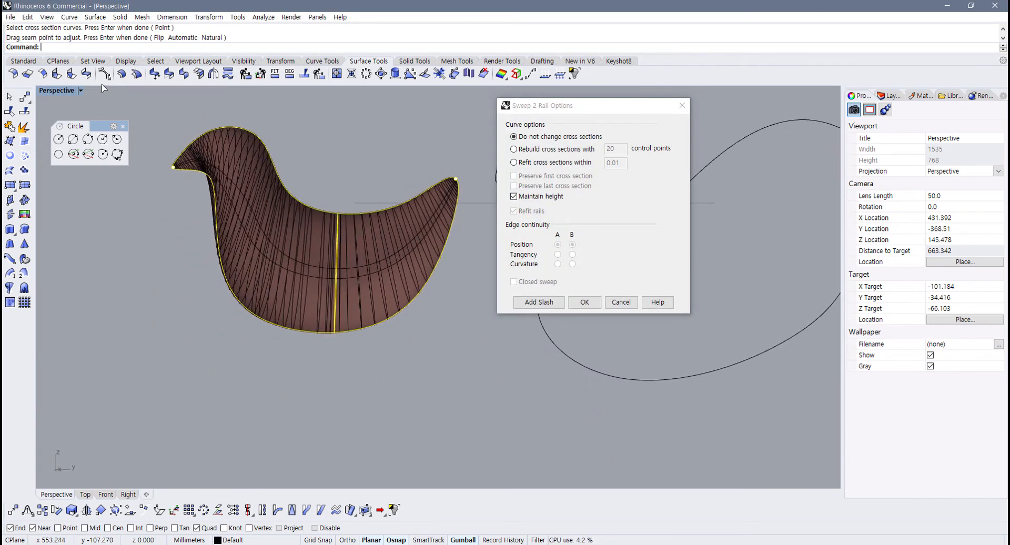
Step: Examine the section lines around the duck's neck in the Right view, and create the sweep without changing the cross sections
{"action": "double_click", "coordinate": [48, 94]}
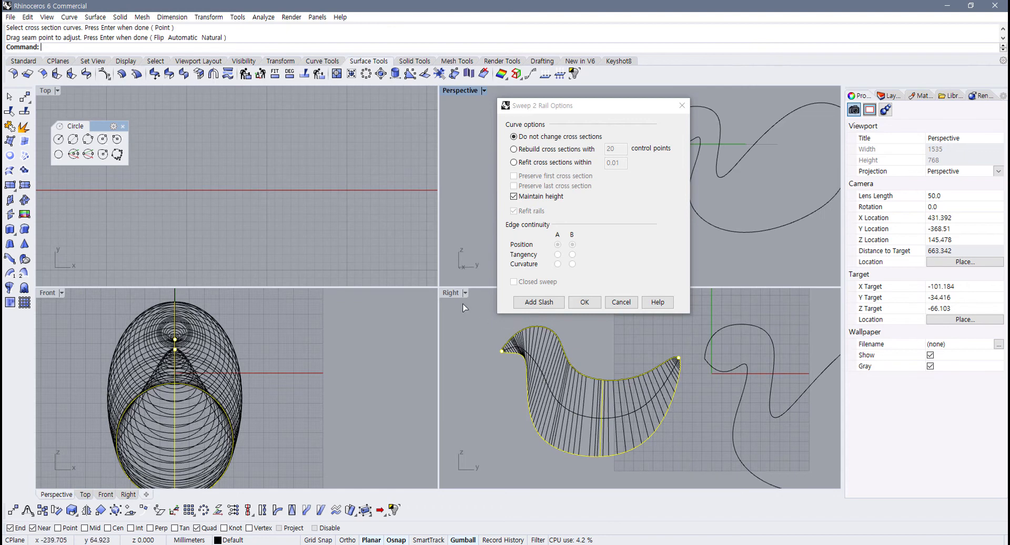
{"action": "double_click", "coordinate": [451, 292]}
{"action": "scroll", "coordinate": [224, 300], "scroll_direction": "up", "scroll_amount": 5}
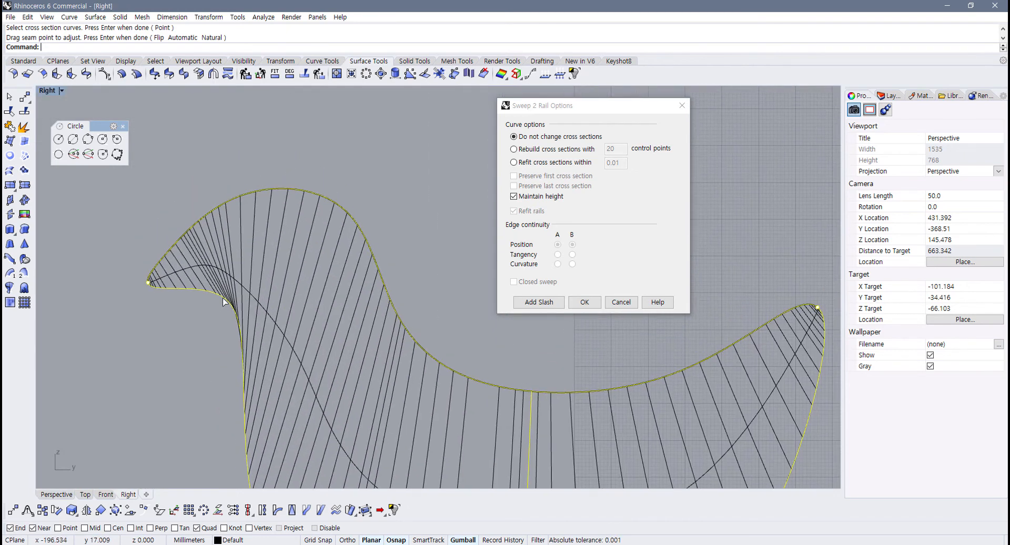
{"action": "scroll", "coordinate": [224, 301], "scroll_direction": "down", "scroll_amount": 2}
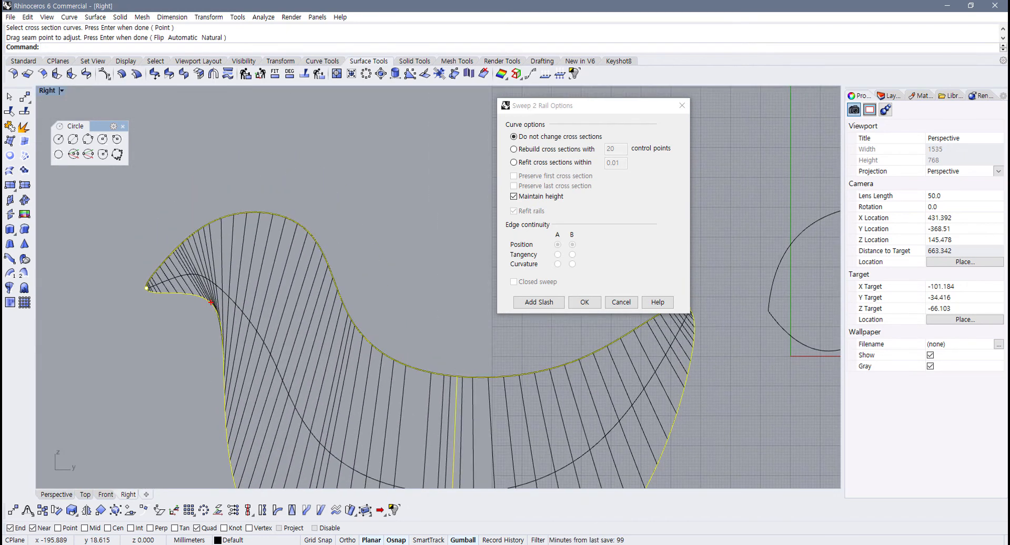
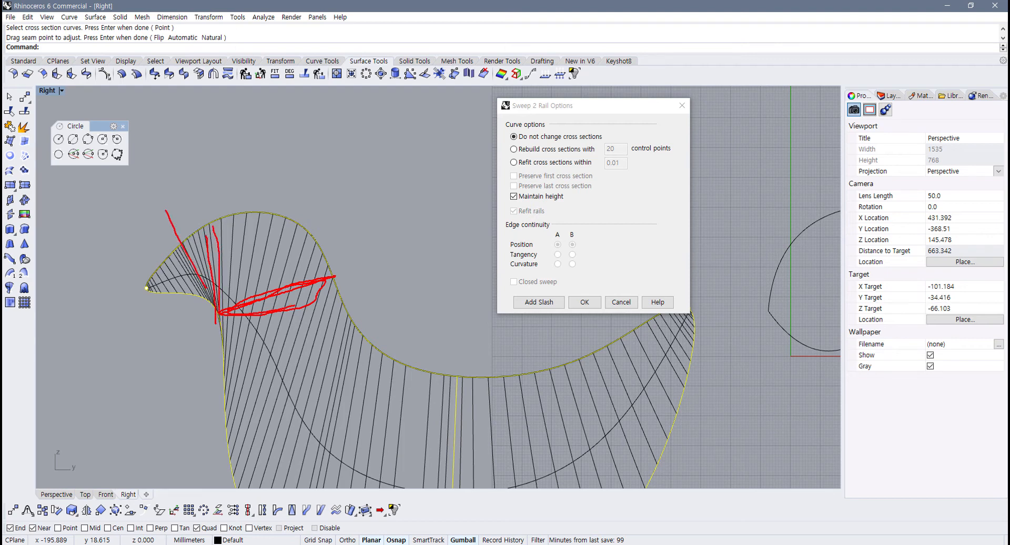
{"action": "key", "text": "Escape"}
{"action": "left_click", "coordinate": [584, 302]}
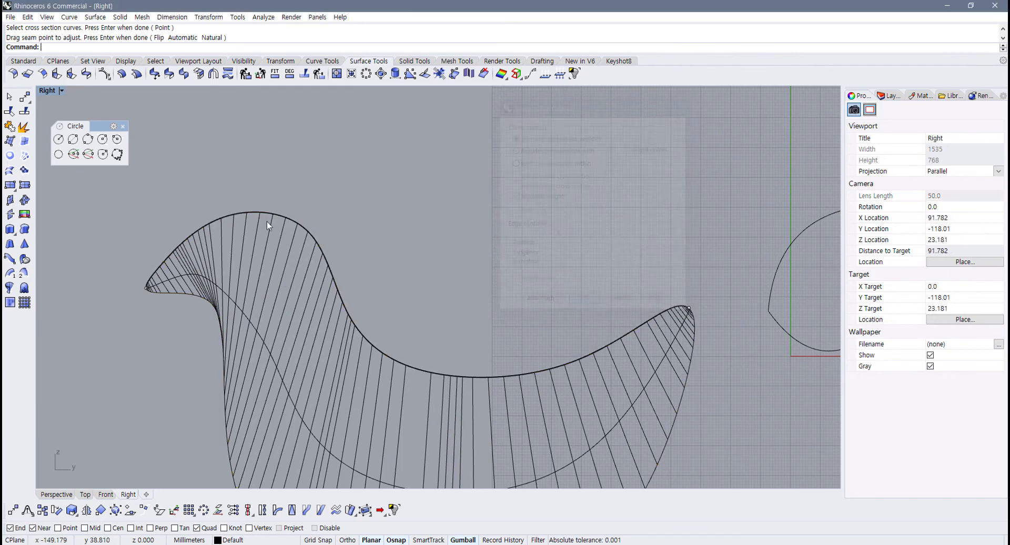
Step: Set the Right and Perspective viewports to Rendered display
{"action": "left_click", "coordinate": [63, 91]}
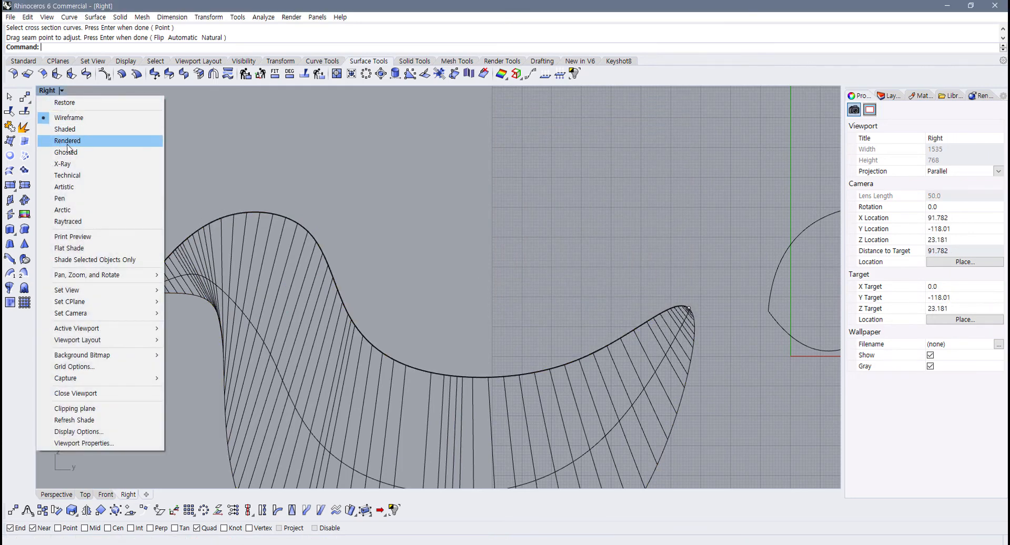
{"action": "left_click", "coordinate": [69, 141]}
{"action": "double_click", "coordinate": [52, 92]}
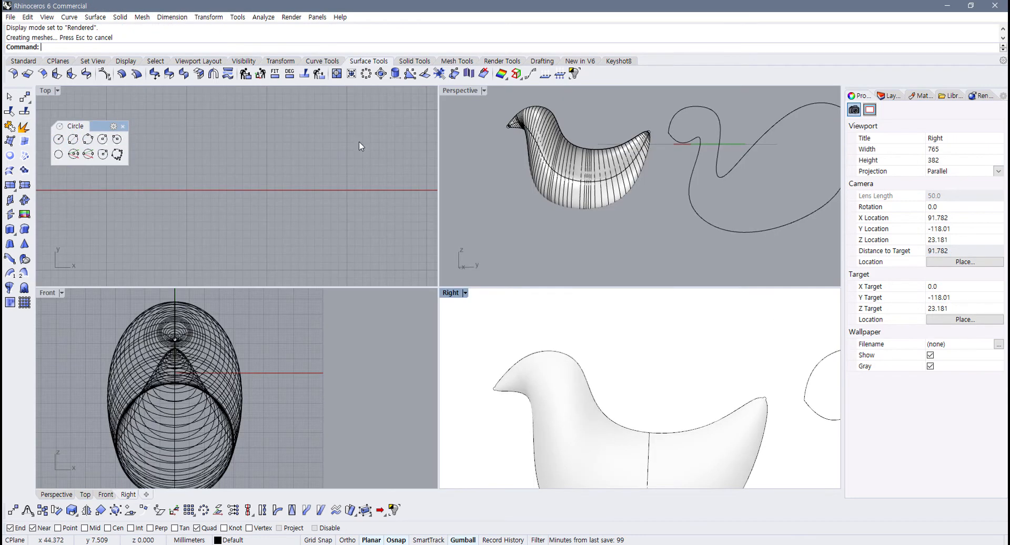
{"action": "double_click", "coordinate": [453, 93]}
{"action": "right_click_drag", "start_coordinate": [360, 162], "coordinate": [261, 113]}
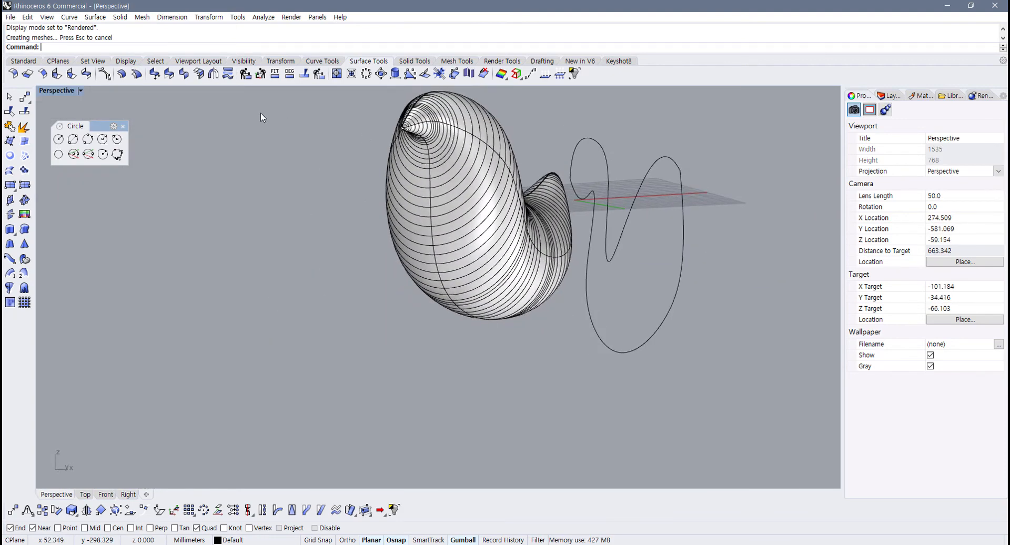
{"action": "left_click", "coordinate": [80, 91]}
{"action": "left_click", "coordinate": [58, 129]}
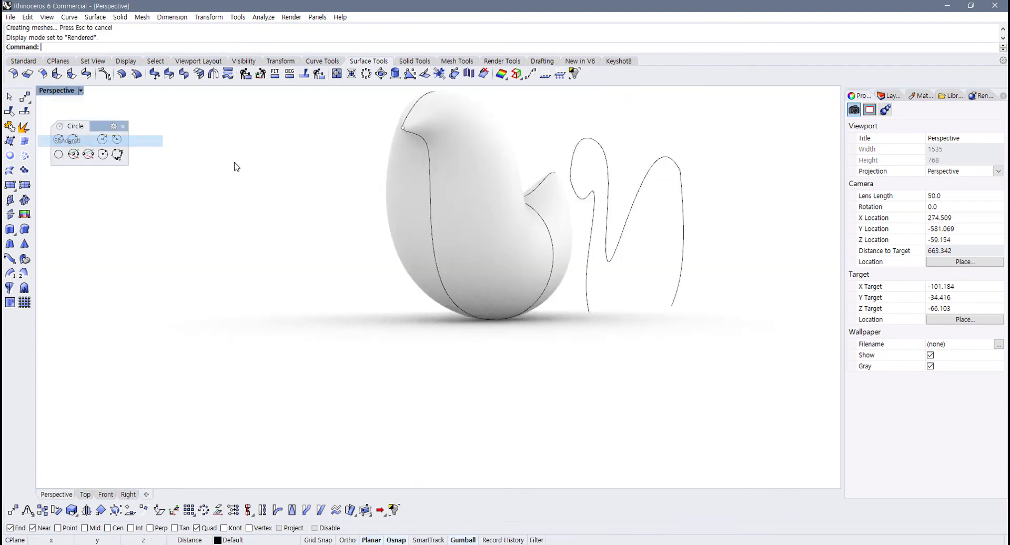
Step: Examine the rendered surface around the duck's beak and neck from several angles and distances
{"action": "right_click_drag", "start_coordinate": [340, 343], "coordinate": [284, 335]}
{"action": "scroll", "coordinate": [213, 337], "scroll_direction": "up", "scroll_amount": 2}
{"action": "scroll", "coordinate": [180, 339], "scroll_direction": "up", "scroll_amount": 4}
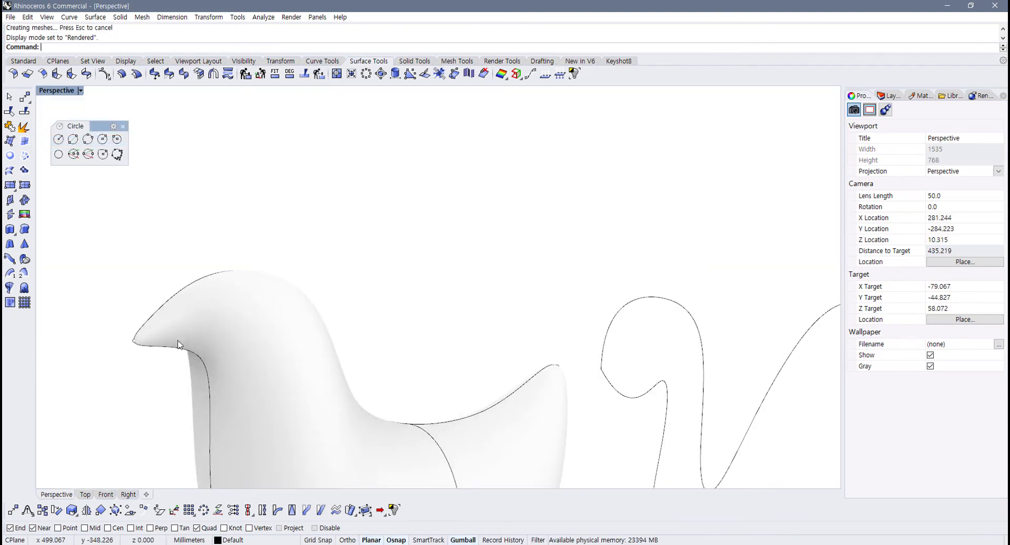
{"action": "right_click_drag", "start_coordinate": [184, 345], "coordinate": [233, 337]}
{"action": "scroll", "coordinate": [238, 347], "scroll_direction": "up", "scroll_amount": 2}
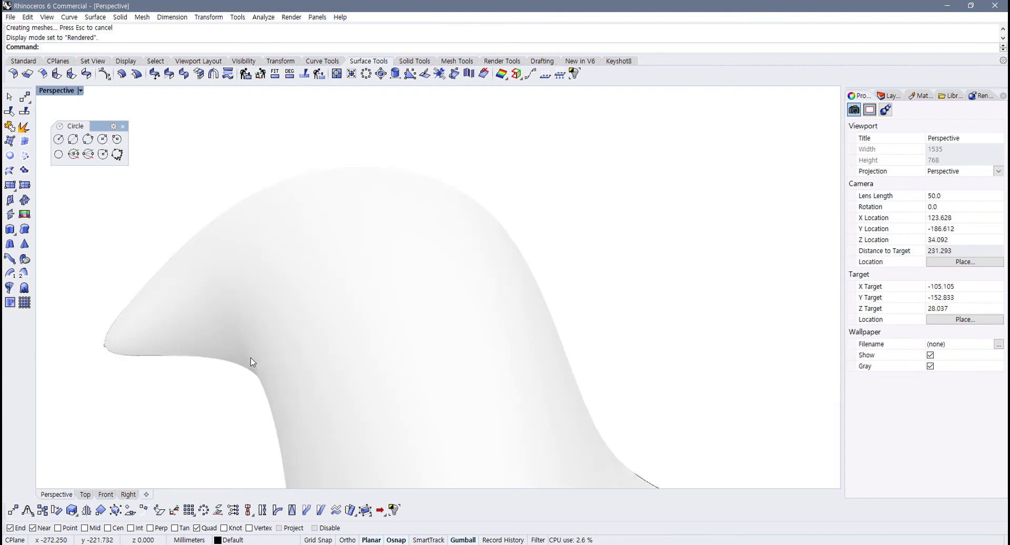
{"action": "scroll", "coordinate": [249, 386], "scroll_direction": "down", "scroll_amount": 6}
{"action": "right_click_drag", "start_coordinate": [250, 390], "coordinate": [263, 315]}
{"action": "scroll", "coordinate": [250, 311], "scroll_direction": "up", "scroll_amount": 2}
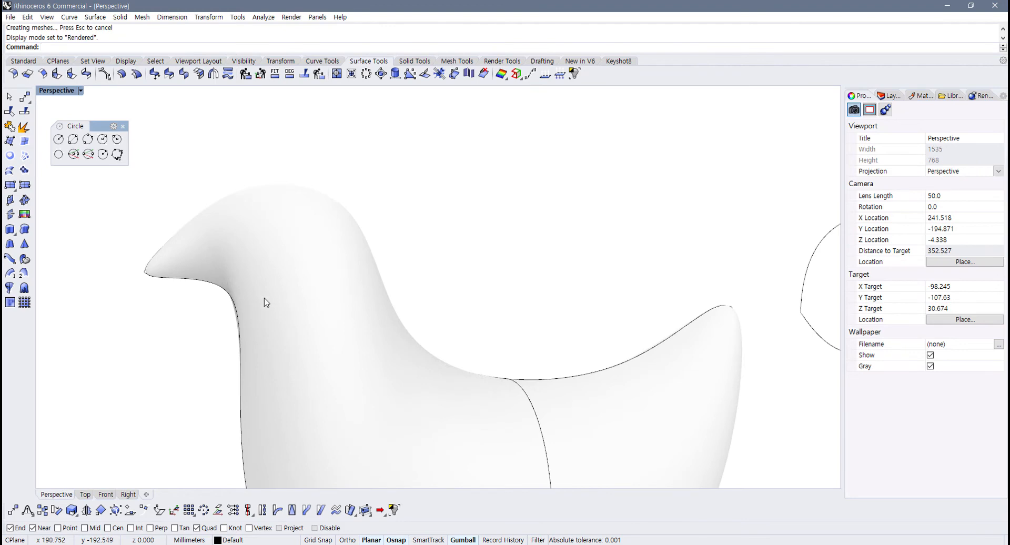
{"action": "scroll", "coordinate": [264, 302], "scroll_direction": "down", "scroll_amount": 3}
Step: Undo the two-rail sweep and restore Shaded display in the Perspective viewport and Wireframe in the Right viewport
{"action": "key", "text": "ctrl+z"}
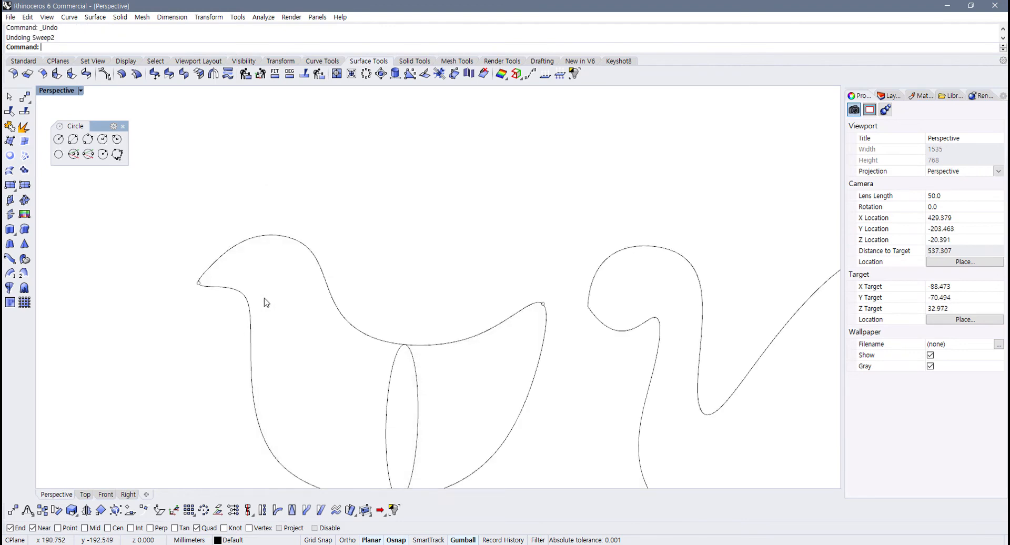
{"action": "left_click", "coordinate": [81, 92]}
{"action": "left_click", "coordinate": [68, 99]}
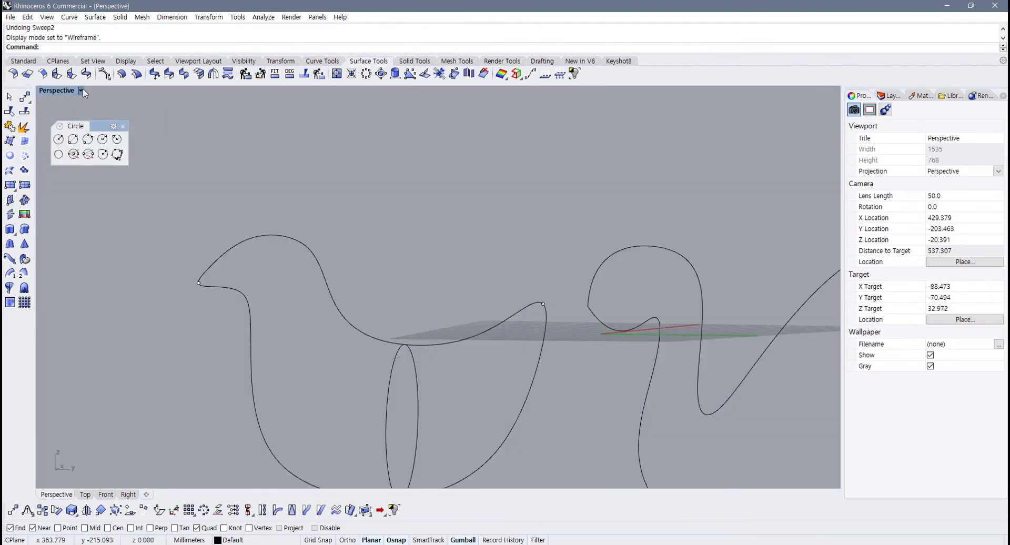
{"action": "left_click", "coordinate": [81, 91]}
{"action": "left_click", "coordinate": [69, 112]}
{"action": "double_click", "coordinate": [64, 91]}
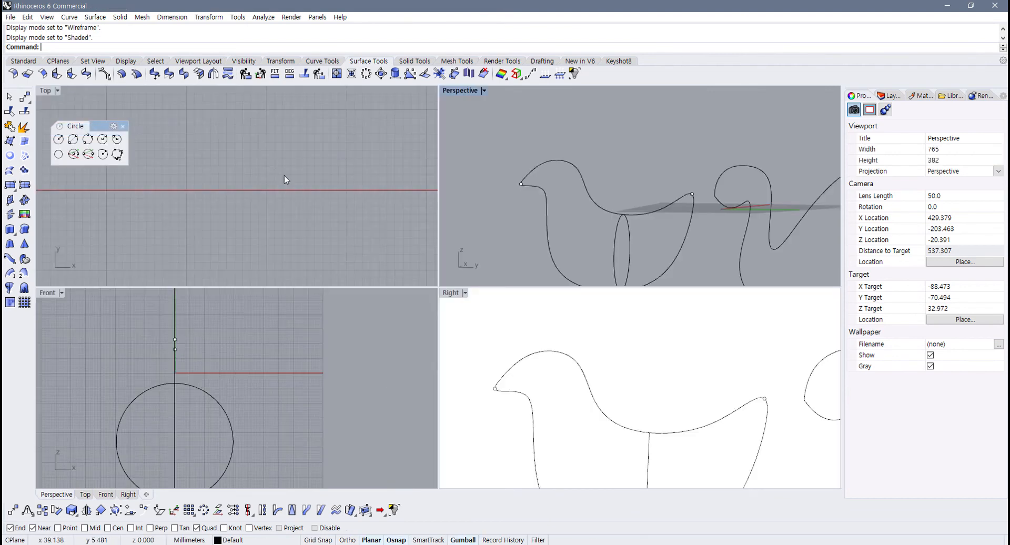
{"action": "left_click", "coordinate": [465, 293]}
{"action": "left_click", "coordinate": [518, 212]}
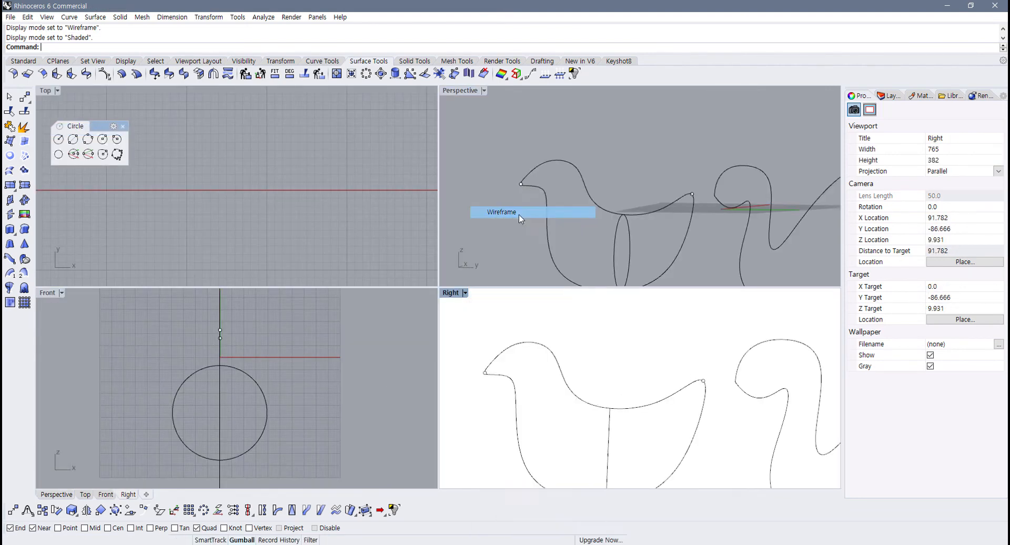
{"action": "double_click", "coordinate": [467, 92]}
{"action": "right_click_drag", "start_coordinate": [302, 243], "coordinate": [323, 237]}
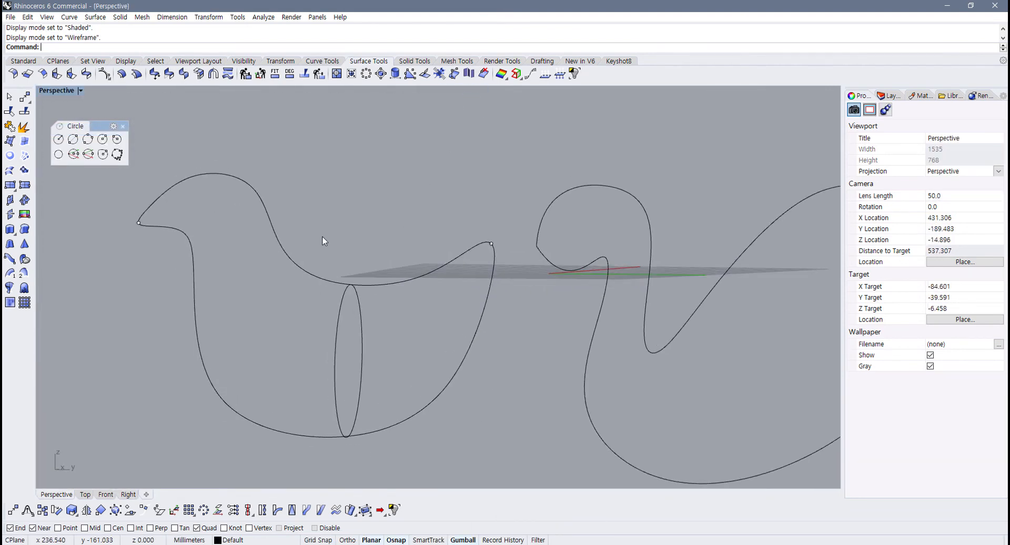
Step: Start a two-rail sweep along the duck's lower and upper outline curves, with the beak point, body circle and tail point as cross sections
{"action": "left_click", "coordinate": [22, 287]}
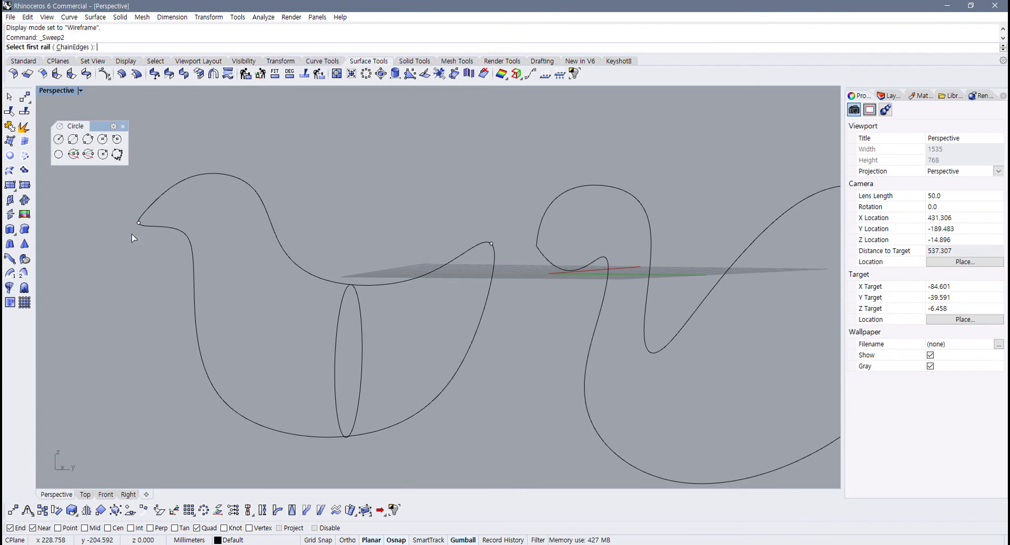
{"action": "left_click", "coordinate": [170, 230]}
{"action": "left_click", "coordinate": [183, 182]}
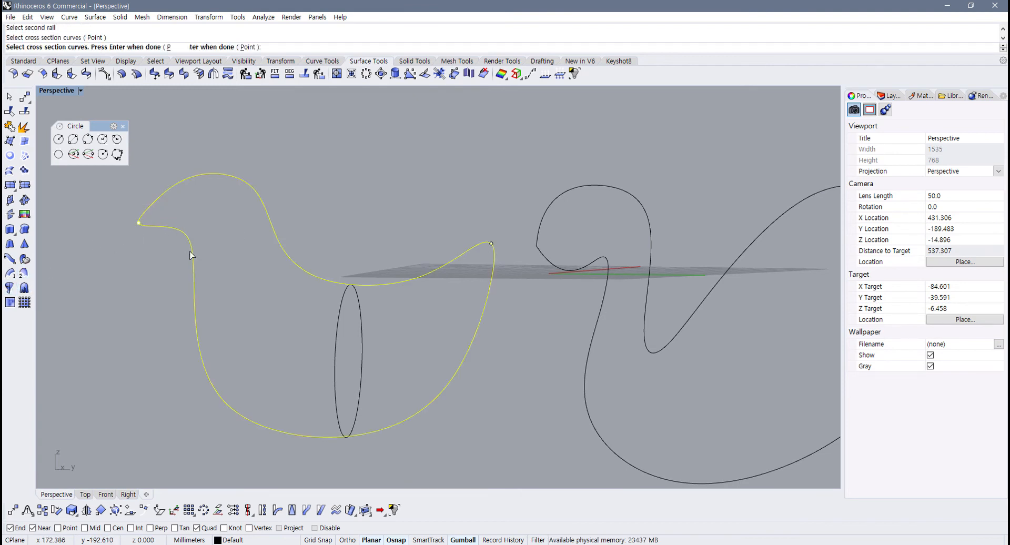
{"action": "left_click", "coordinate": [360, 356]}
{"action": "key", "text": "Return"}
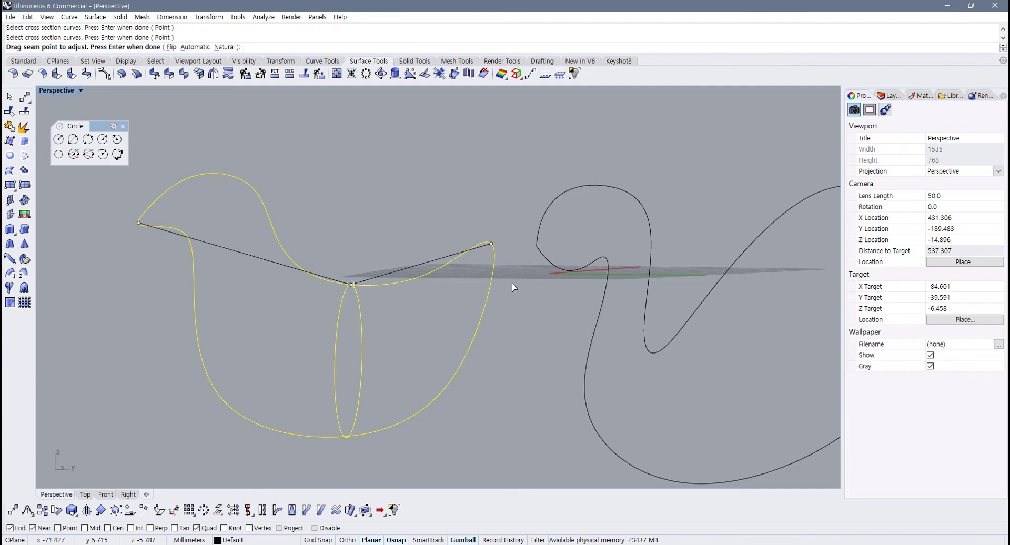
{"action": "key", "text": "Return"}
Step: Add slashes between the two rails across the duck's neck and beak in the Right view
{"action": "right_click_drag", "start_coordinate": [453, 277], "coordinate": [463, 285]}
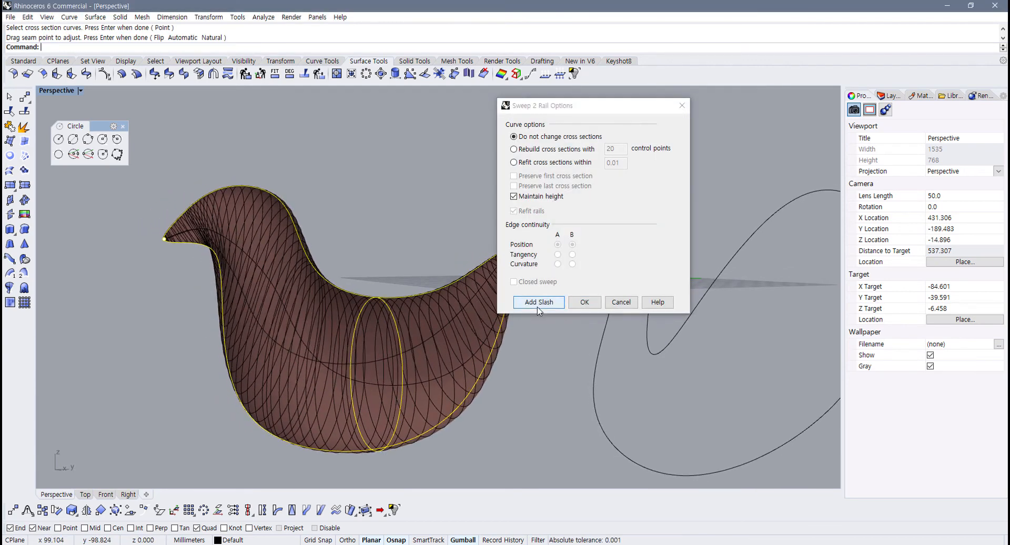
{"action": "double_click", "coordinate": [65, 94]}
{"action": "double_click", "coordinate": [450, 295]}
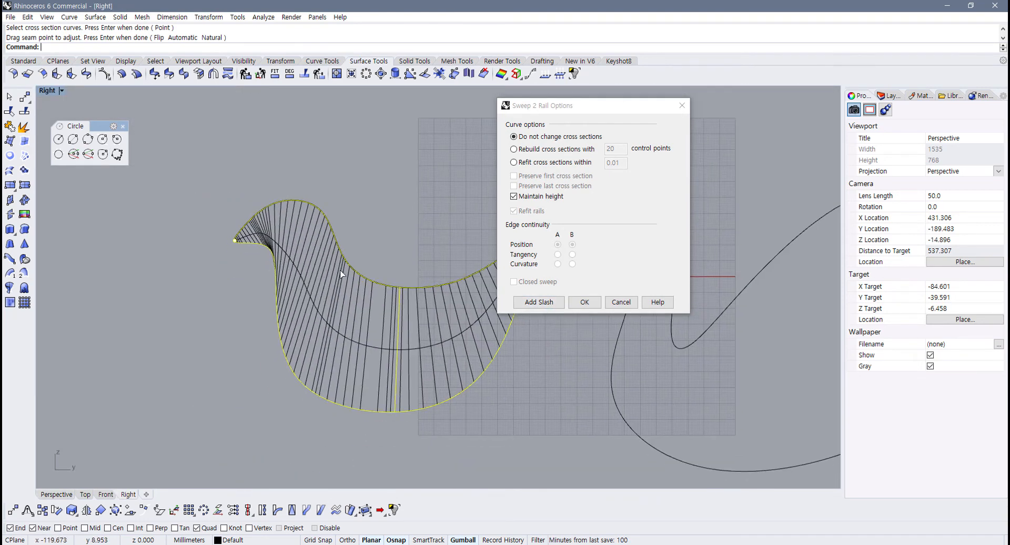
{"action": "scroll", "coordinate": [341, 274], "scroll_direction": "up", "scroll_amount": 3}
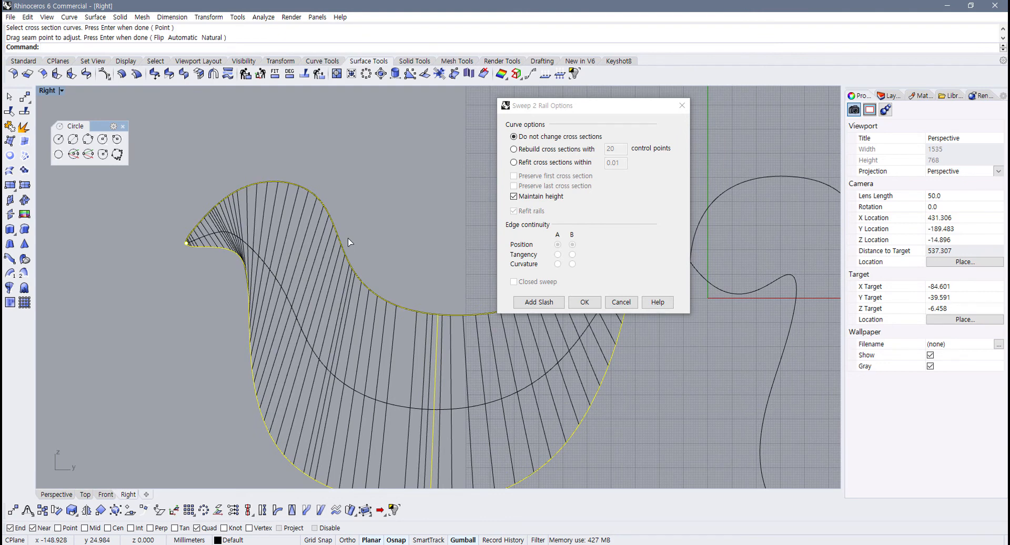
{"action": "left_click", "coordinate": [537, 302]}
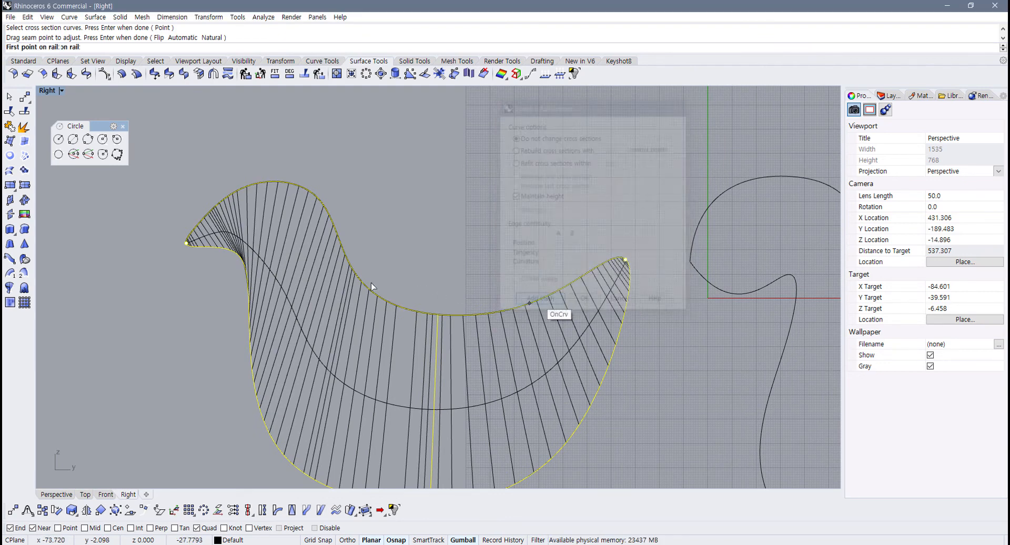
{"action": "left_click", "coordinate": [242, 259]}
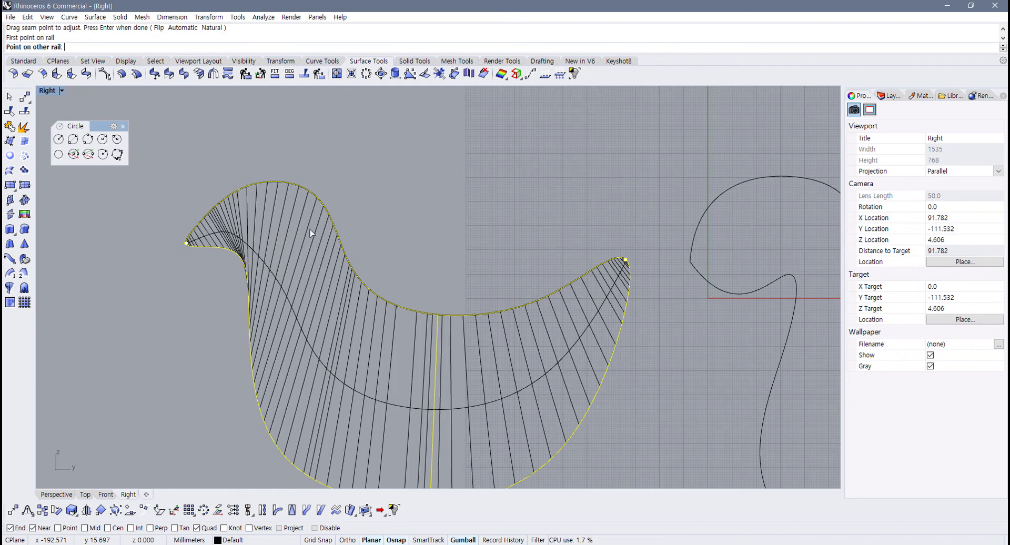
{"action": "left_click", "coordinate": [331, 220]}
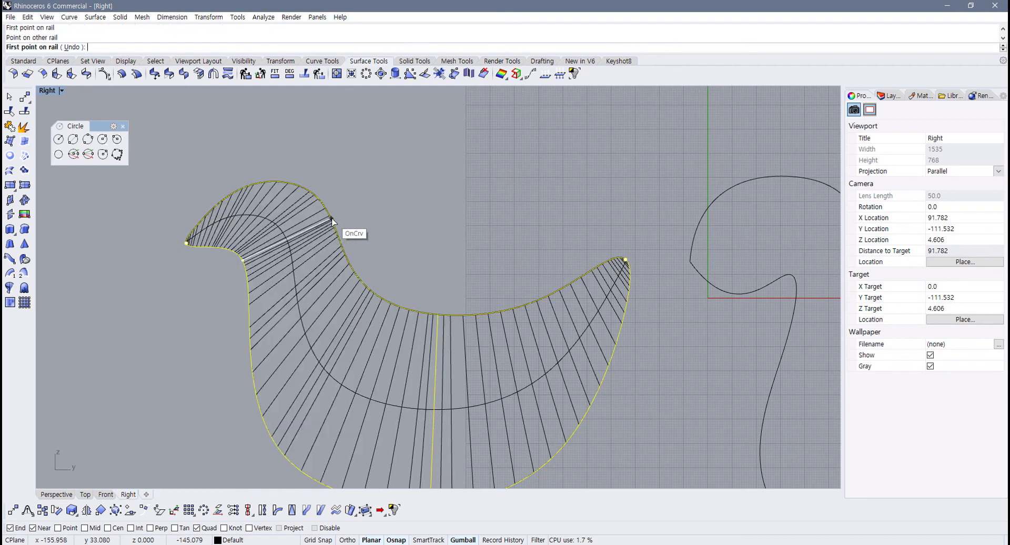
{"action": "left_click", "coordinate": [220, 248]}
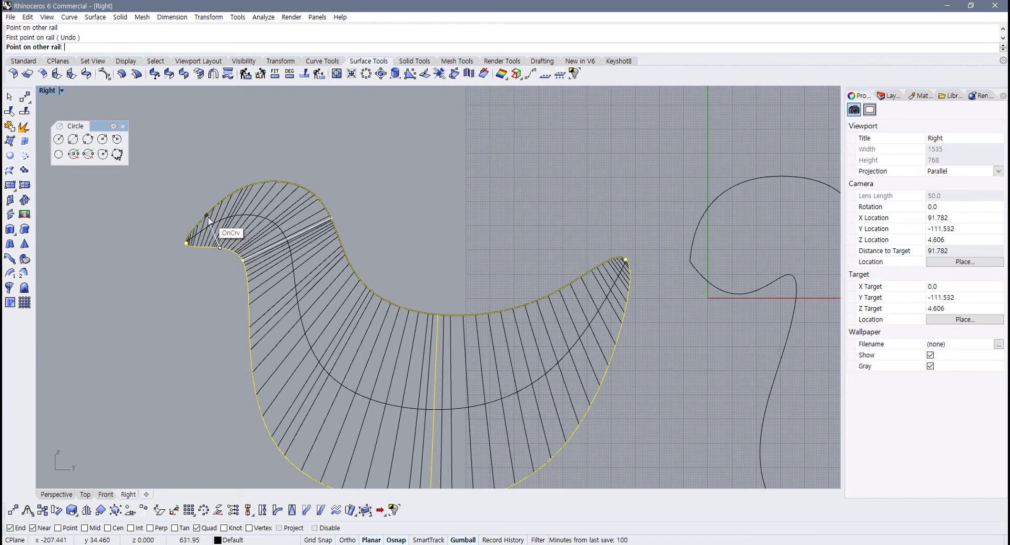
{"action": "left_click", "coordinate": [207, 215]}
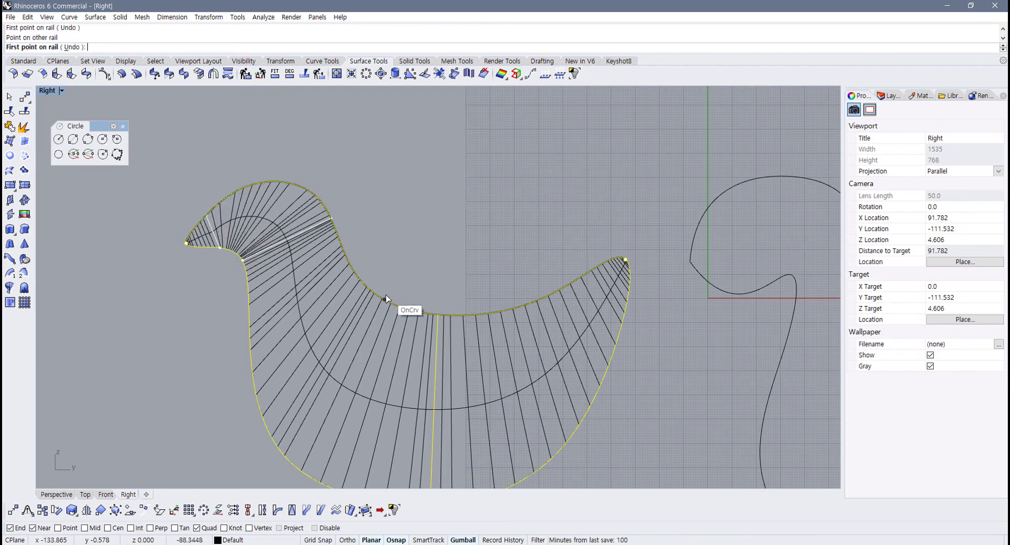
Step: Add slashes from the back to the breast and across the tail, and create the sweep with cross sections unchanged and height maintained
{"action": "left_click", "coordinate": [410, 315]}
{"action": "left_click", "coordinate": [253, 374]}
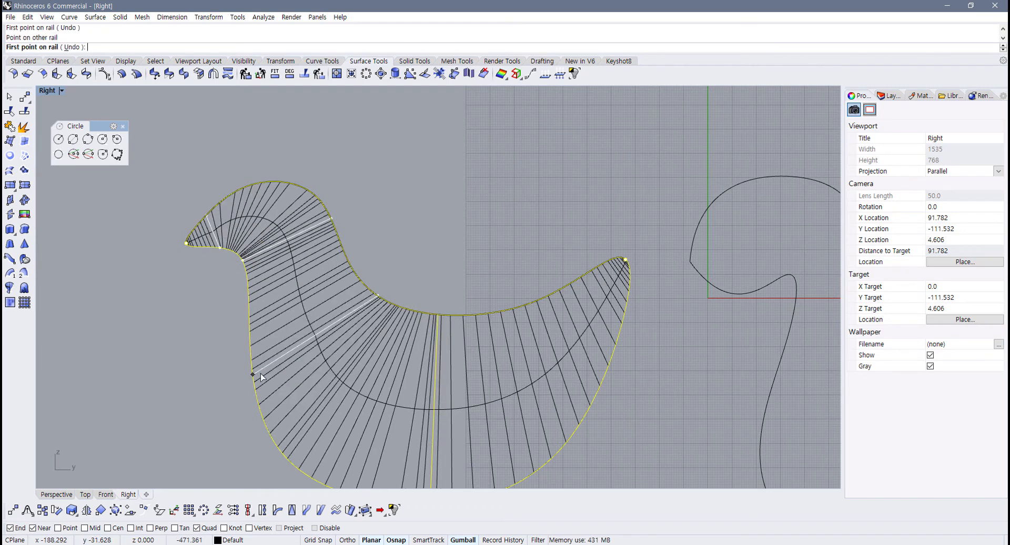
{"action": "left_click", "coordinate": [541, 300]}
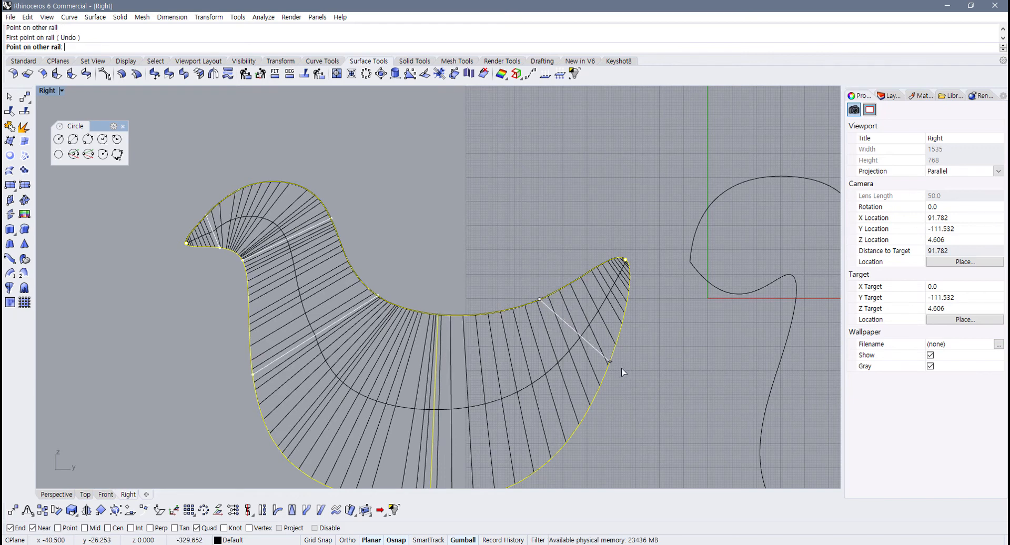
{"action": "left_click", "coordinate": [610, 366]}
{"action": "key", "text": "Return"}
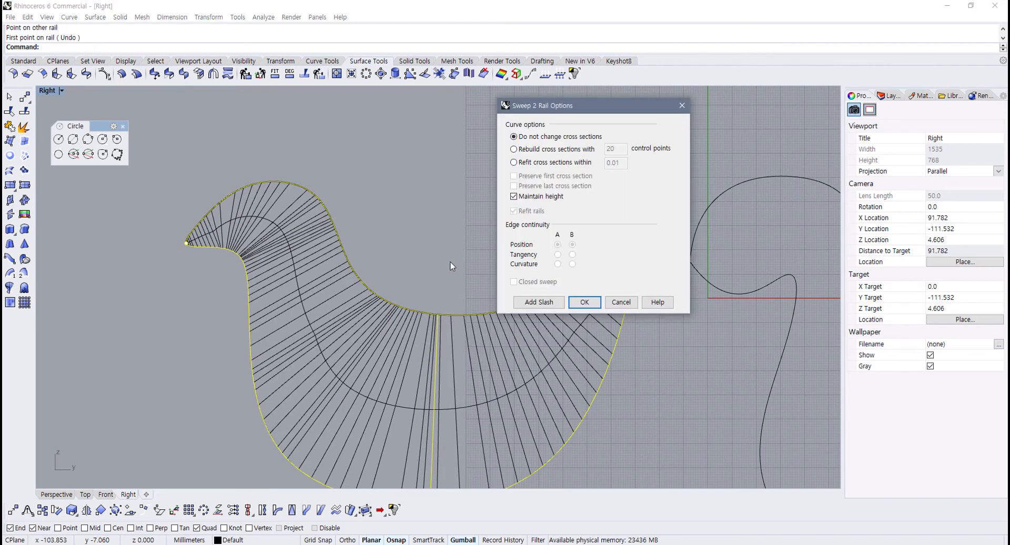
{"action": "left_click", "coordinate": [583, 303]}
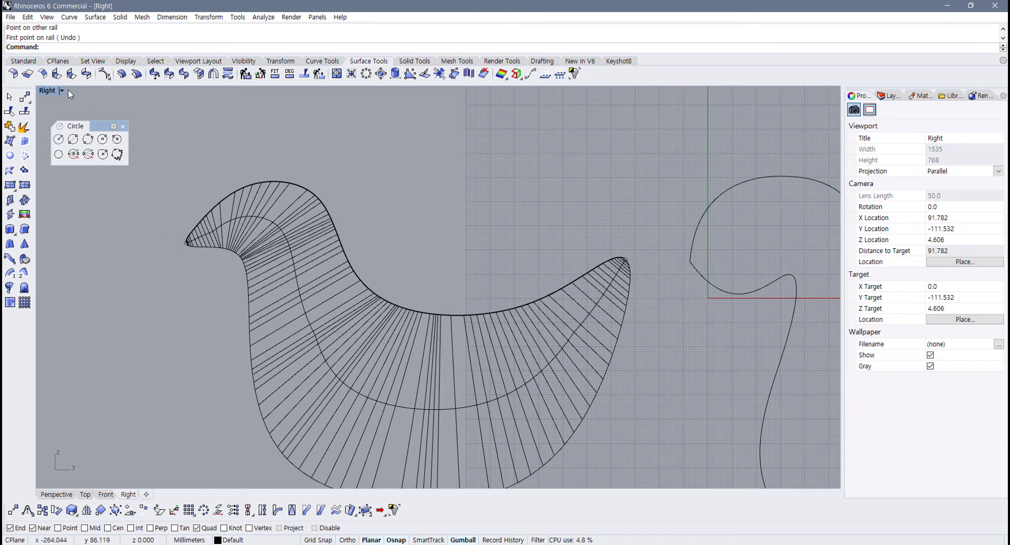
Step: Examine the duck surface in Rendered display in the Perspective viewport, and restore the viewport to Shaded
{"action": "double_click", "coordinate": [51, 92]}
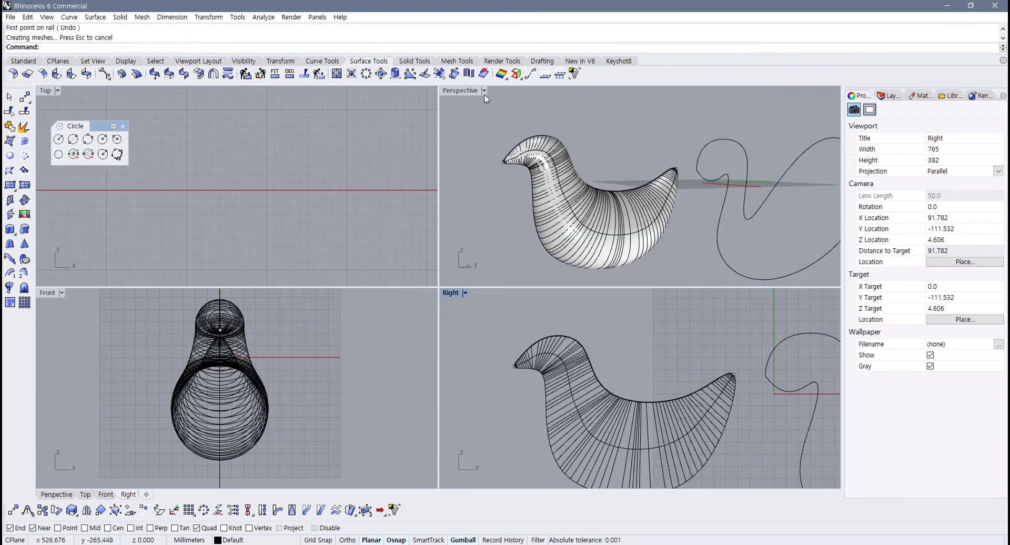
{"action": "left_click", "coordinate": [484, 90]}
{"action": "left_click", "coordinate": [473, 139]}
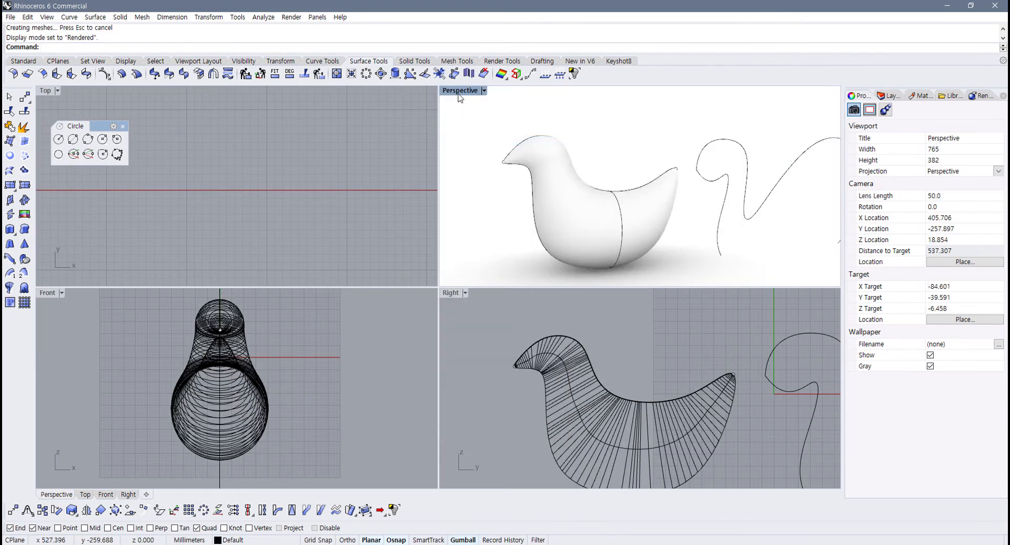
{"action": "double_click", "coordinate": [459, 92]}
{"action": "right_click_drag", "start_coordinate": [435, 178], "coordinate": [372, 187]}
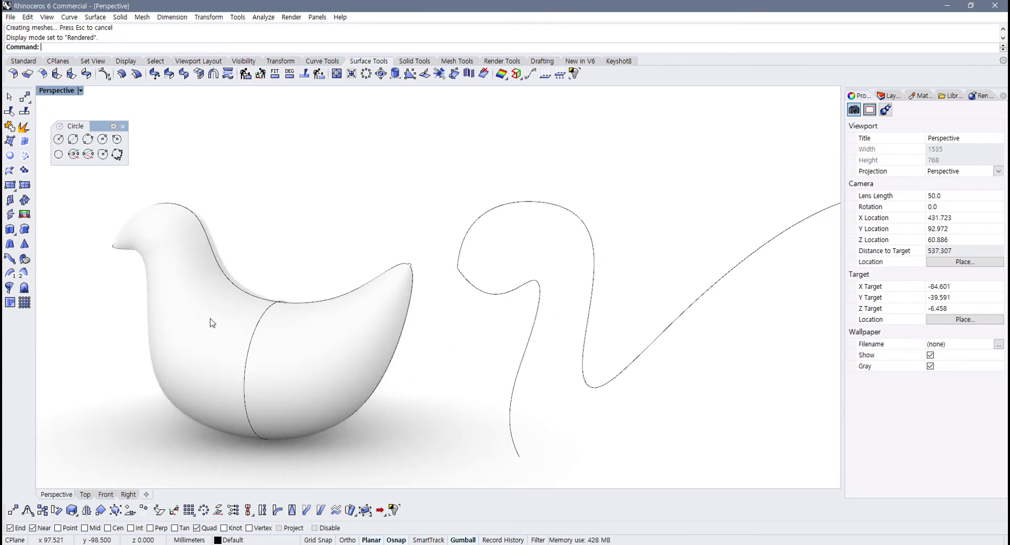
{"action": "left_click", "coordinate": [211, 322]}
{"action": "left_click", "coordinate": [80, 90]}
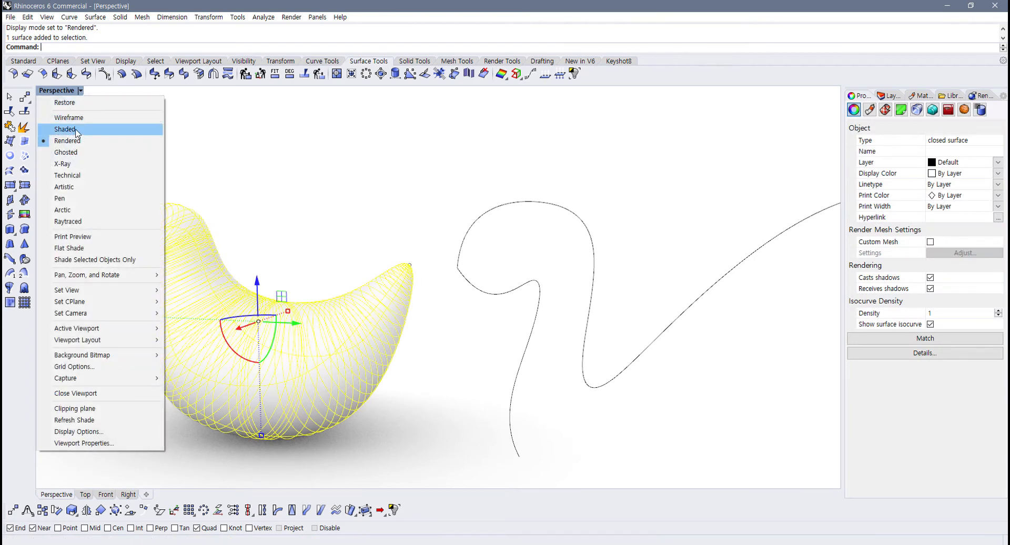
{"action": "left_click", "coordinate": [77, 130]}
Step: Place point objects where the second bird's two outline curves meet, at the beak and at the tail
{"action": "mouse_move", "coordinate": [433, 279]}
{"action": "right_mouse_down"}
{"action": "mouse_move", "coordinate": [242, 256]}
{"action": "mouse_move", "coordinate": [279, 267]}
{"action": "mouse_move", "coordinate": [214, 272]}
{"action": "right_mouse_up"}
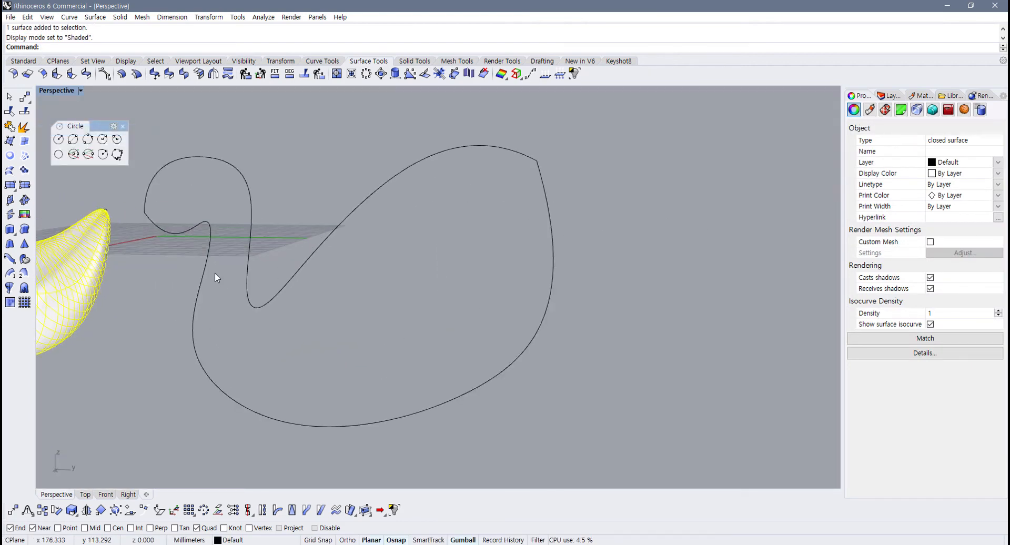
{"action": "left_click", "coordinate": [196, 223]}
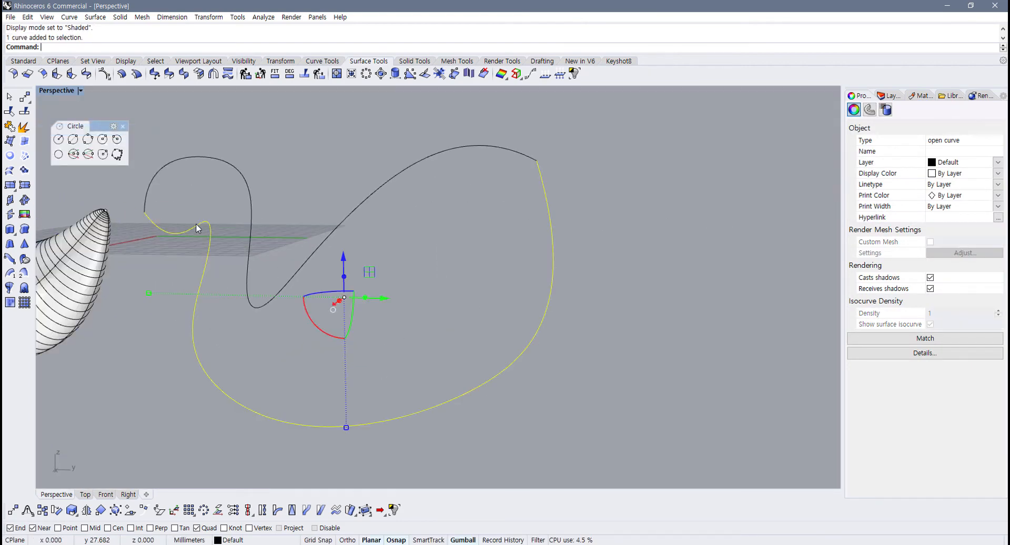
{"action": "left_click", "coordinate": [165, 154]}
{"action": "left_click", "coordinate": [23, 61]}
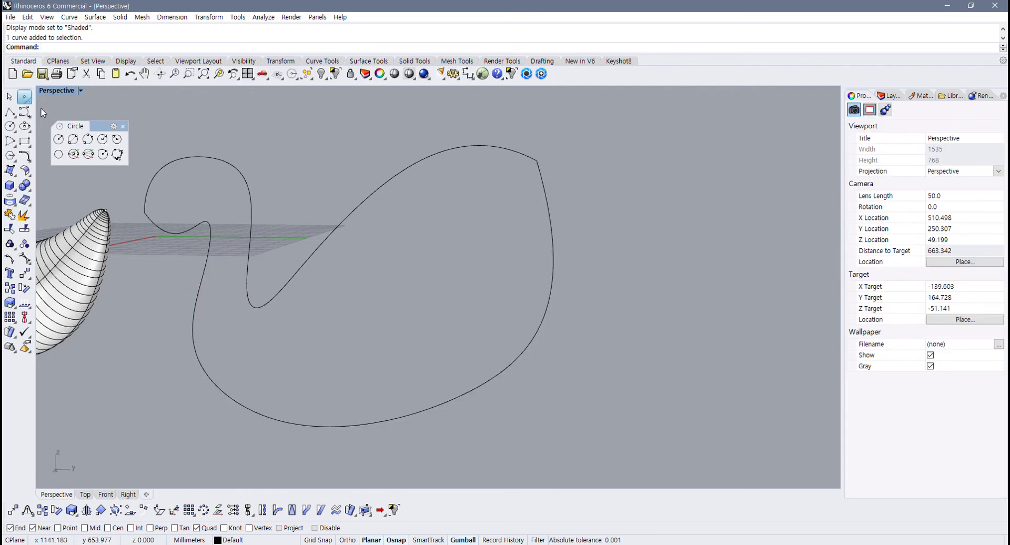
{"action": "left_click", "coordinate": [24, 96]}
{"action": "left_click", "coordinate": [144, 212]}
{"action": "right_click", "coordinate": [352, 201]}
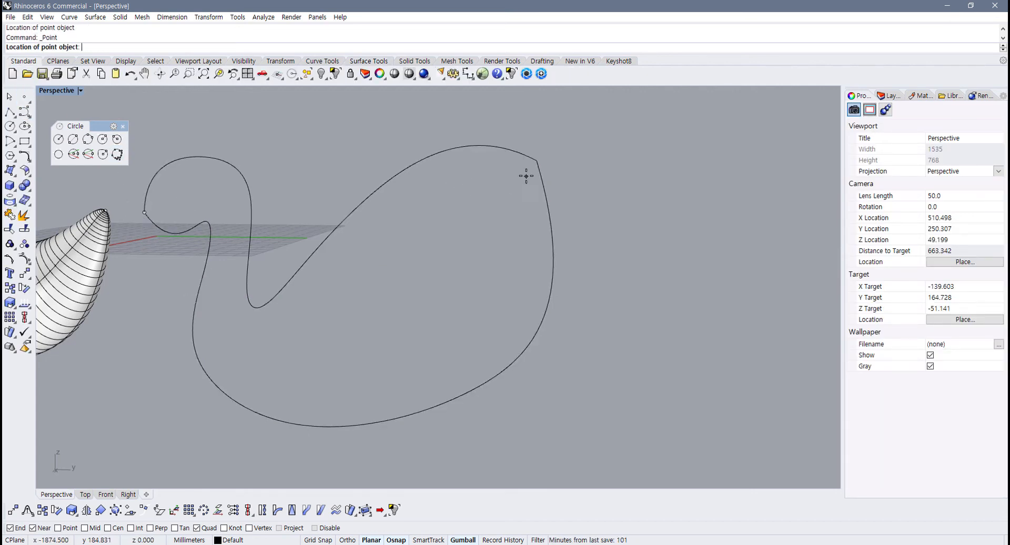
{"action": "left_click", "coordinate": [536, 160]}
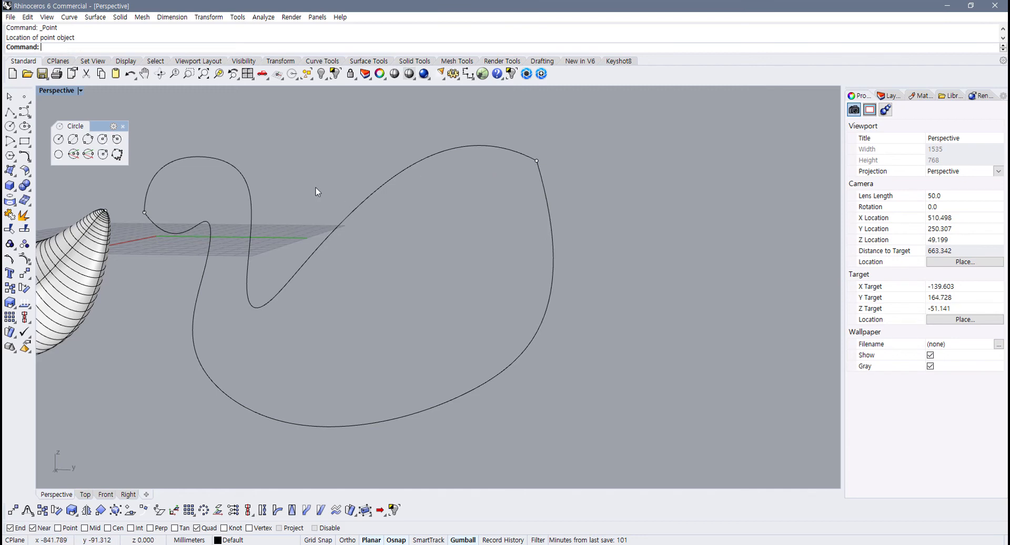
Step: Draw a vertical circle by diameter between the second bird's throat and the back of its head in the Right view
{"action": "left_click", "coordinate": [85, 155]}
{"action": "double_click", "coordinate": [58, 92]}
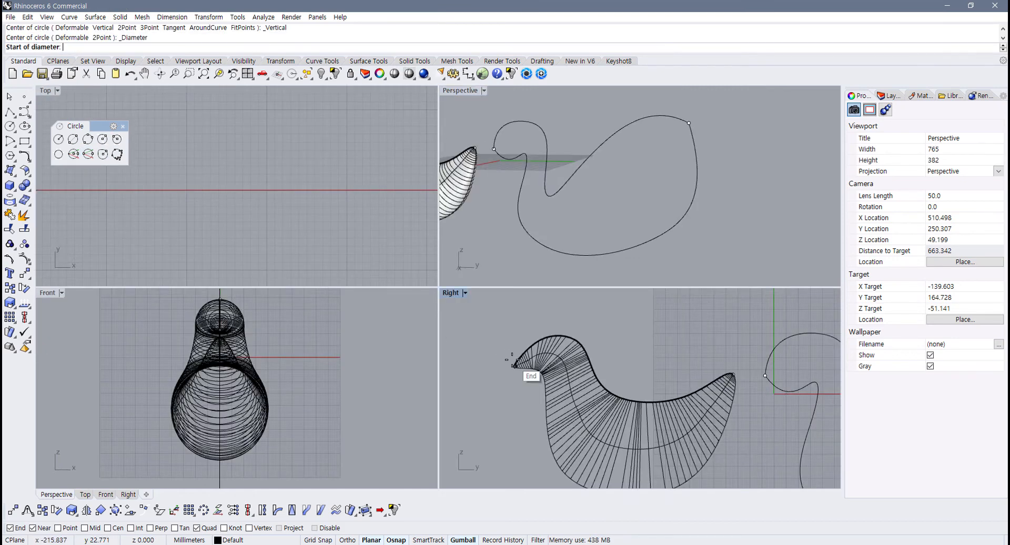
{"action": "right_click_drag", "start_coordinate": [575, 308], "coordinate": [489, 305]}
{"action": "double_click", "coordinate": [451, 293]}
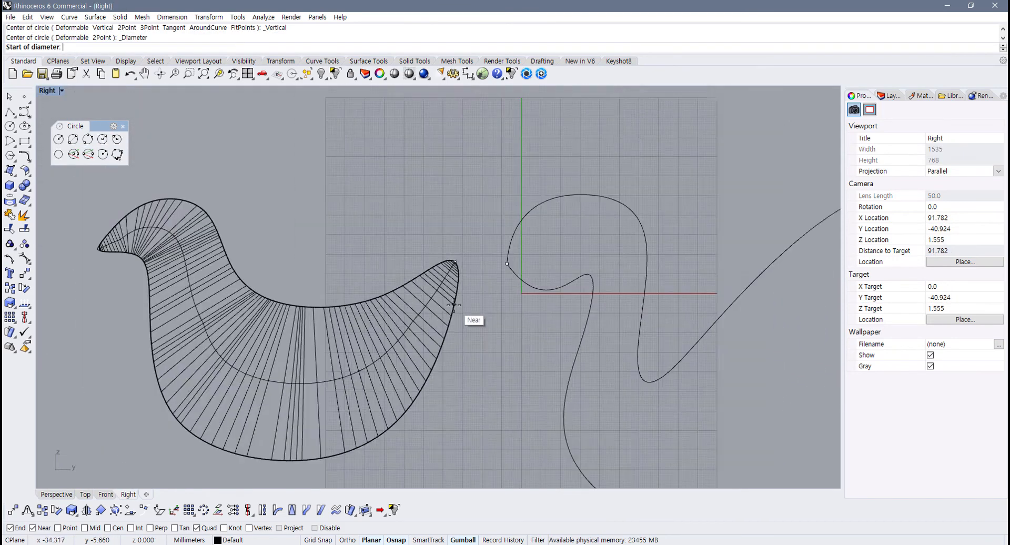
{"action": "scroll", "coordinate": [441, 290], "scroll_direction": "up", "scroll_amount": 3}
{"action": "left_click", "coordinate": [405, 276]}
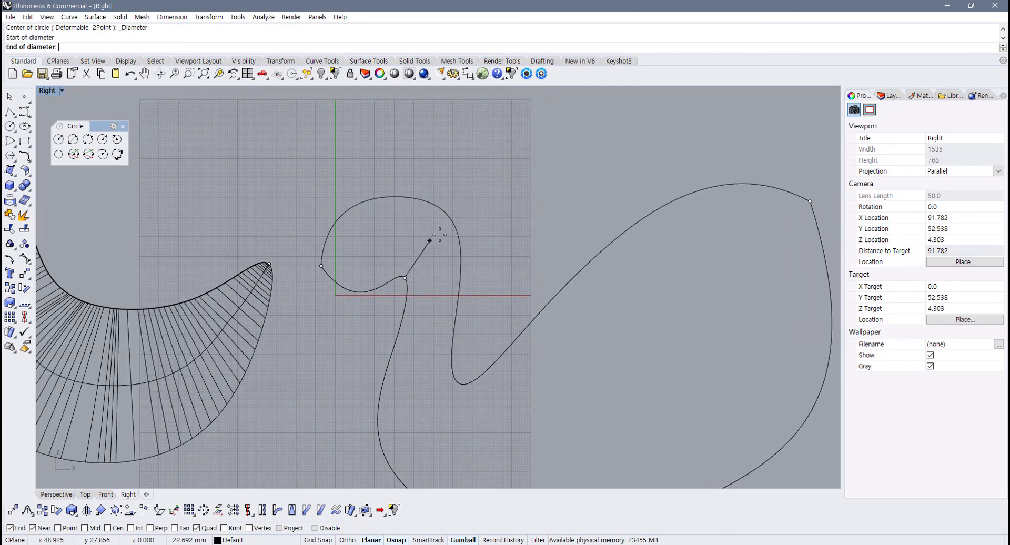
{"action": "left_click", "coordinate": [454, 224]}
{"action": "scroll", "coordinate": [459, 315], "scroll_direction": "down", "scroll_amount": 3}
{"action": "key", "text": "Return"}
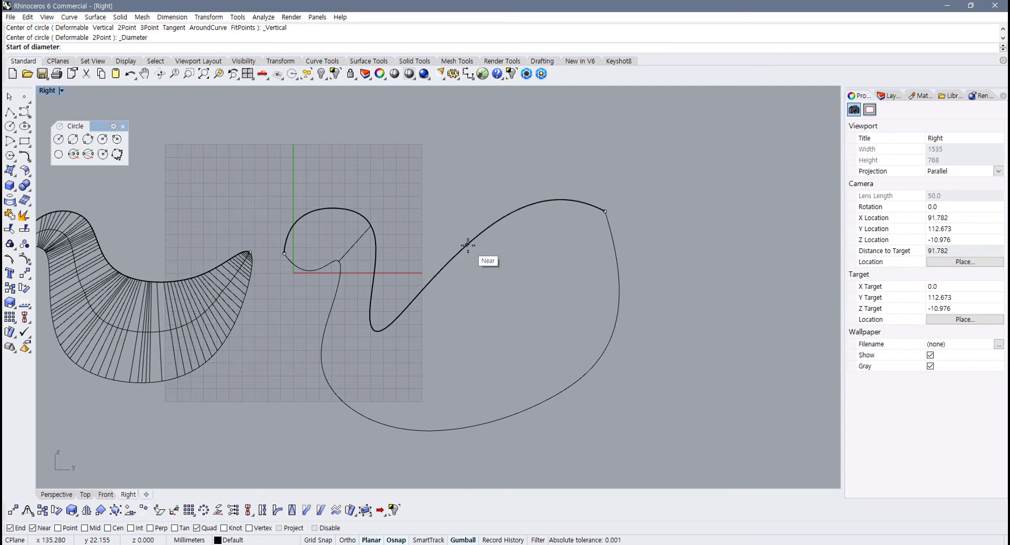
{"action": "key", "text": "Escape"}
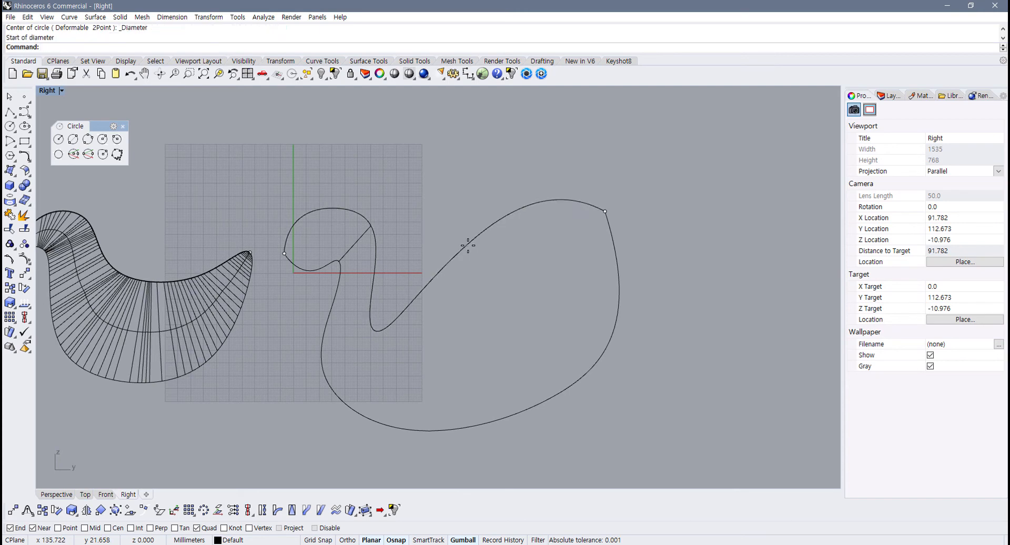
{"action": "left_click", "coordinate": [357, 239]}
{"action": "left_click", "coordinate": [403, 198]}
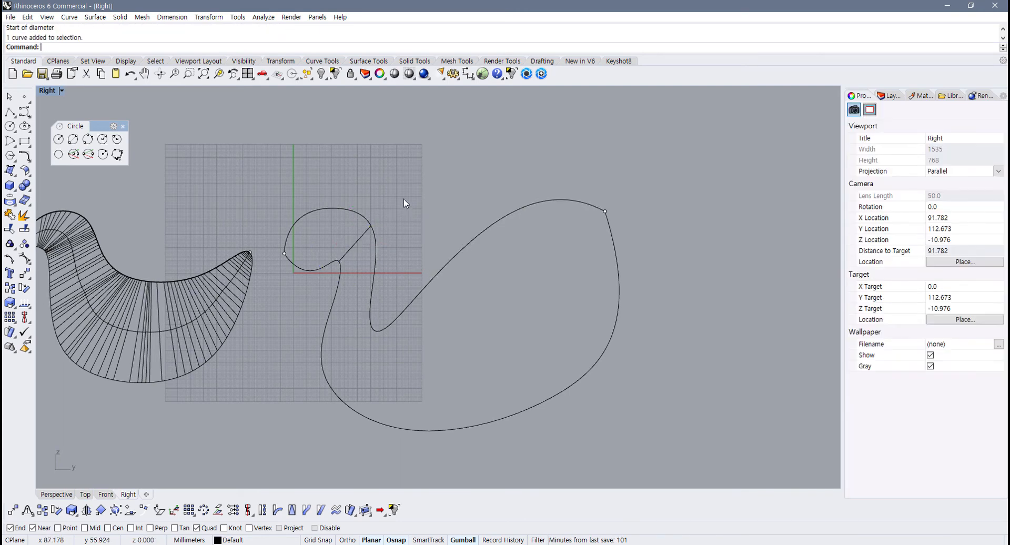
Step: Start a two-rail sweep along the second bird's two outline curves, using the beak point, the circle and the tail point as sections
{"action": "left_click", "coordinate": [369, 61]}
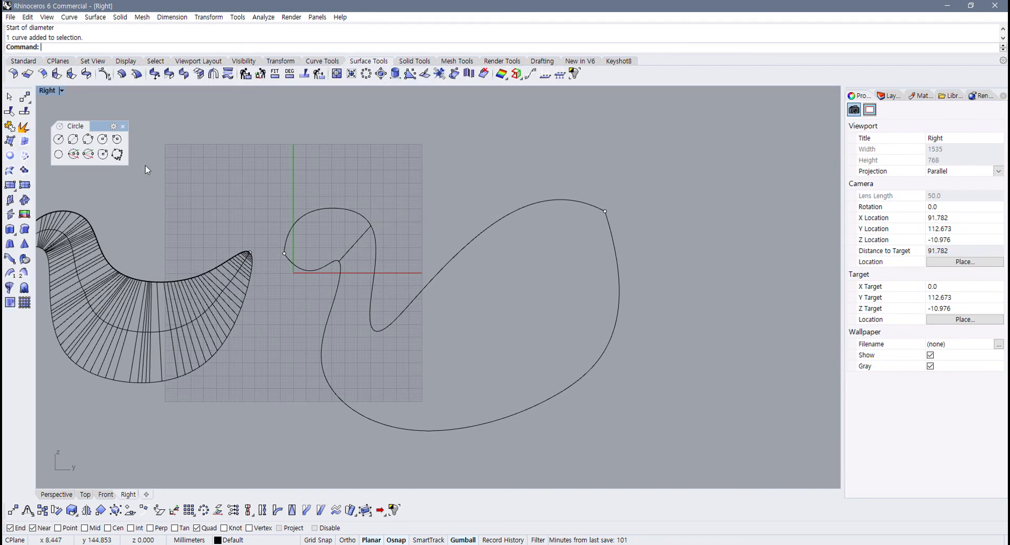
{"action": "left_click", "coordinate": [23, 278]}
{"action": "left_click", "coordinate": [319, 213]}
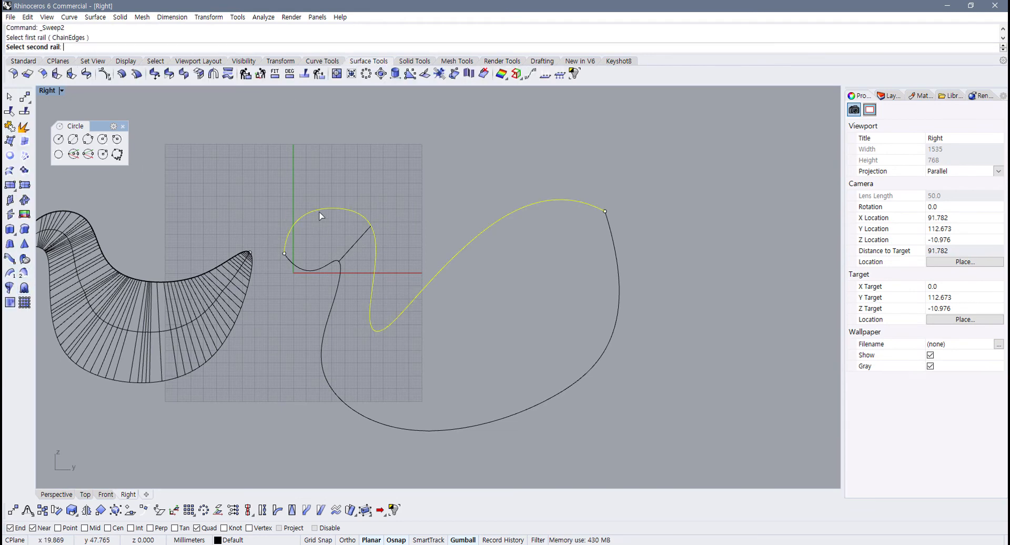
{"action": "left_click", "coordinate": [315, 269]}
{"action": "left_click", "coordinate": [284, 254]}
{"action": "left_click", "coordinate": [353, 246]}
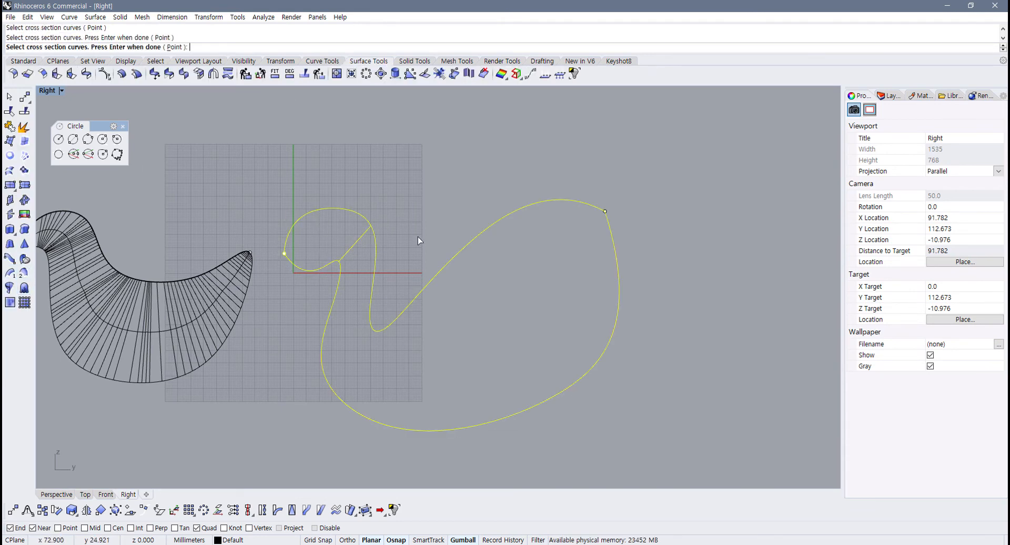
{"action": "key", "text": "Return"}
{"action": "key", "text": "Return"}
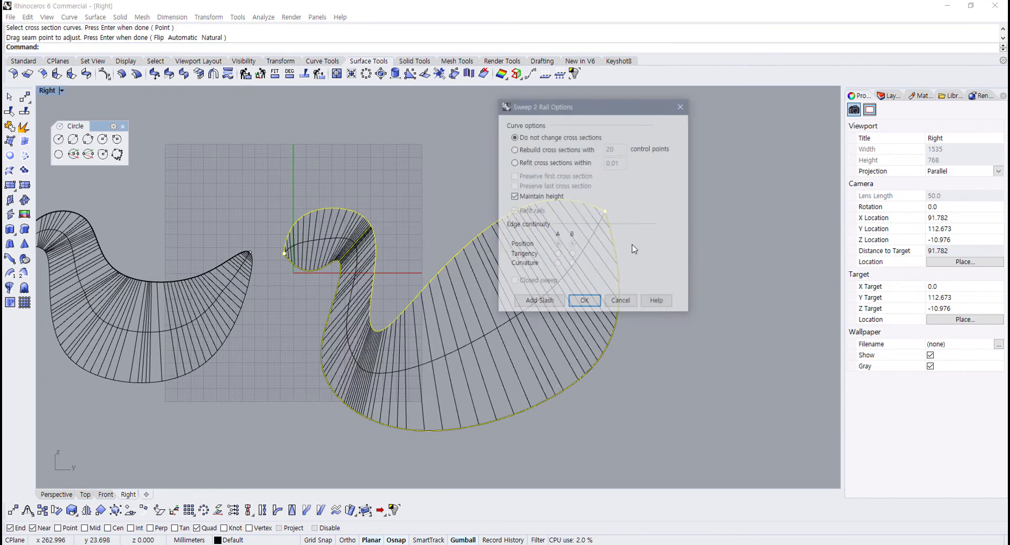
Step: Add sweep slashes across the second bird's head and across its lower neck, from one rail to the other
{"action": "right_click_drag", "start_coordinate": [436, 261], "coordinate": [349, 245]}
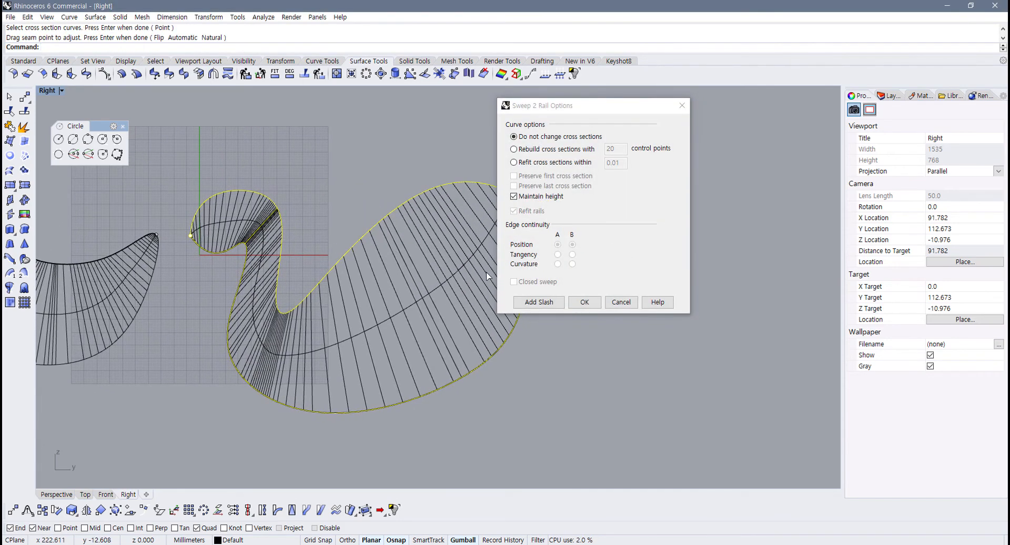
{"action": "left_click", "coordinate": [532, 303]}
{"action": "scroll", "coordinate": [272, 235], "scroll_direction": "up", "scroll_amount": 4}
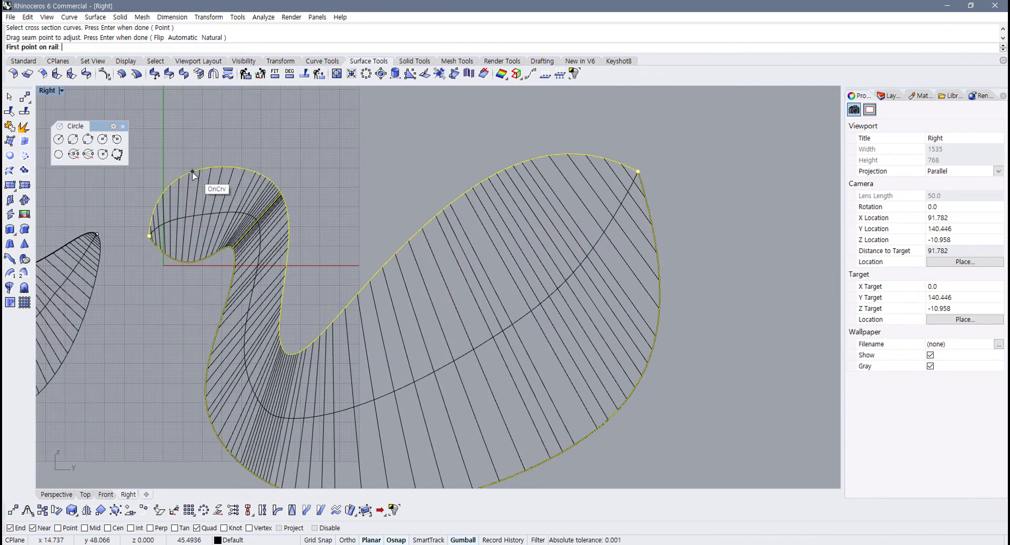
{"action": "left_click", "coordinate": [191, 172]}
{"action": "left_click", "coordinate": [199, 247]}
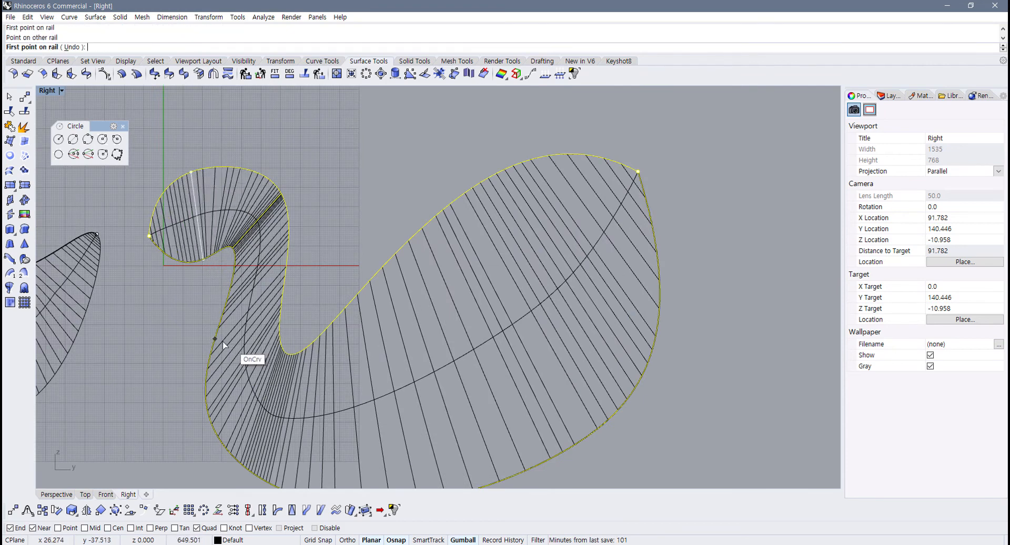
{"action": "left_click", "coordinate": [220, 338]}
{"action": "left_click", "coordinate": [279, 330]}
{"action": "right_click_drag", "start_coordinate": [278, 330], "coordinate": [263, 252]}
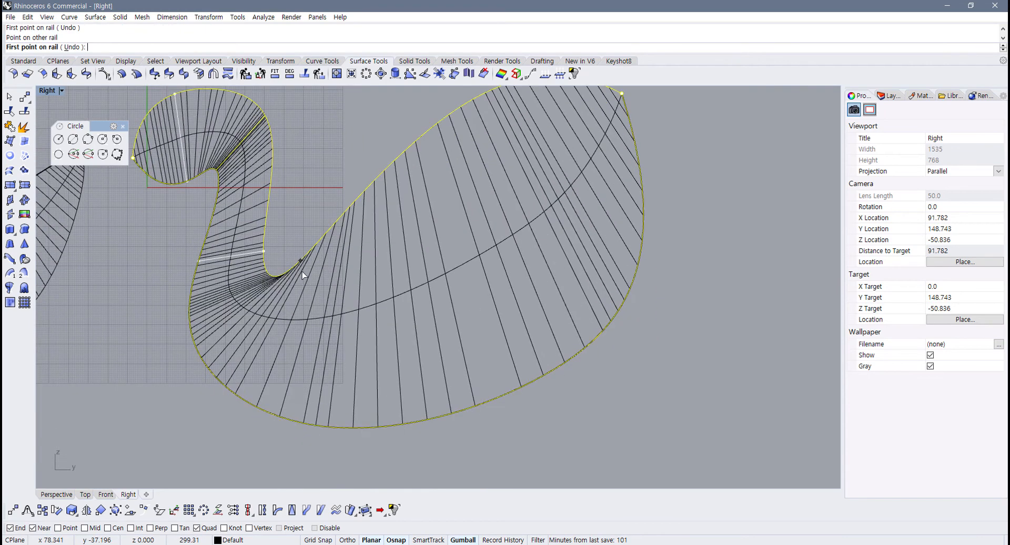
Step: Add slashes from the neck bend to the breast and across the body, and create the sweep with cross sections unchanged and height maintained
{"action": "left_click", "coordinate": [276, 277]}
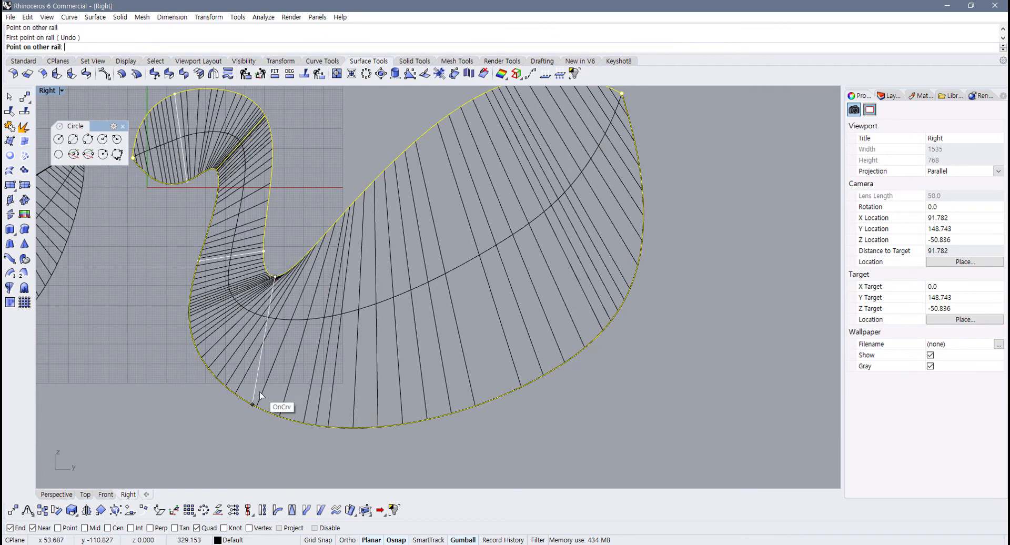
{"action": "left_click", "coordinate": [232, 392]}
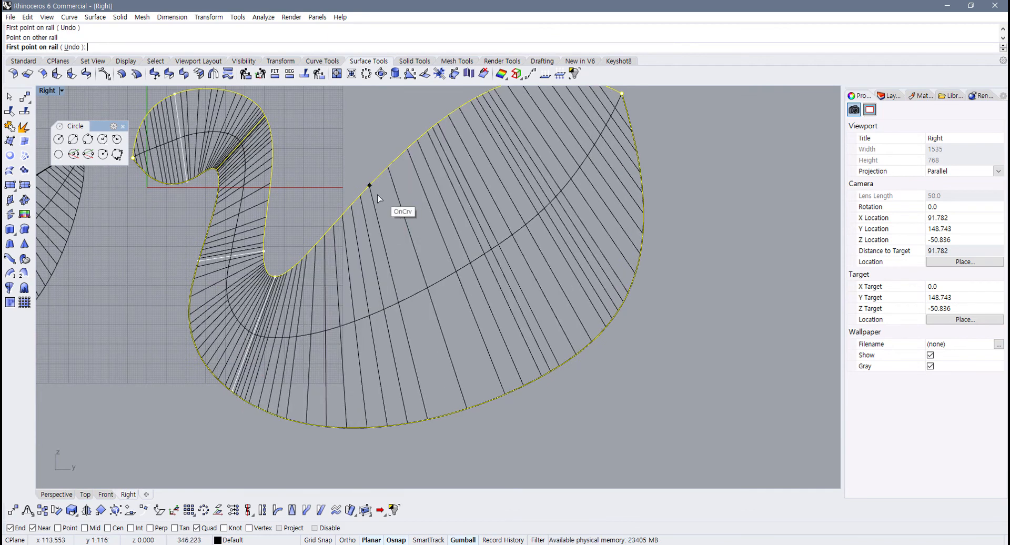
{"action": "left_click", "coordinate": [470, 400]}
{"action": "left_click", "coordinate": [478, 408]}
{"action": "scroll", "coordinate": [468, 373], "scroll_direction": "down", "scroll_amount": 2}
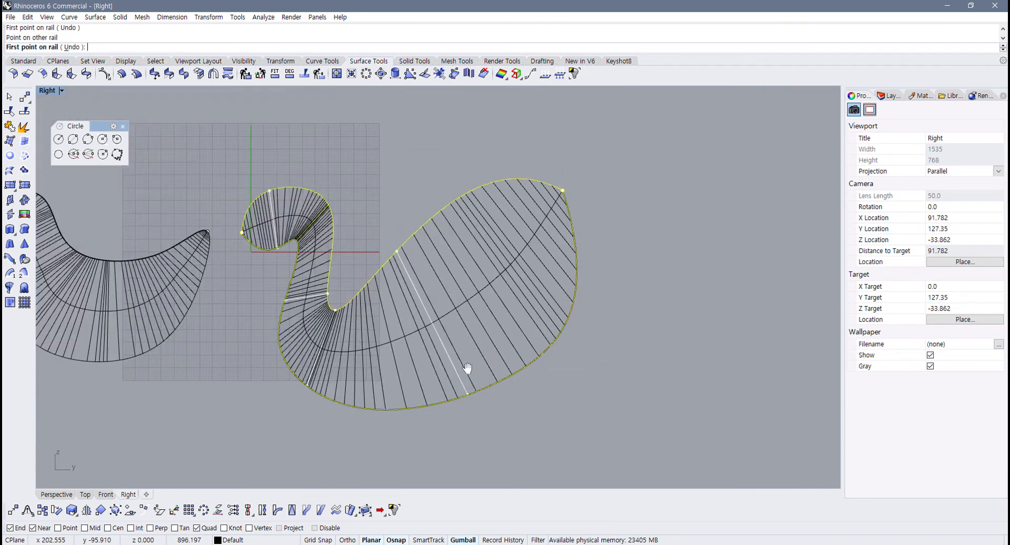
{"action": "key", "text": "Return"}
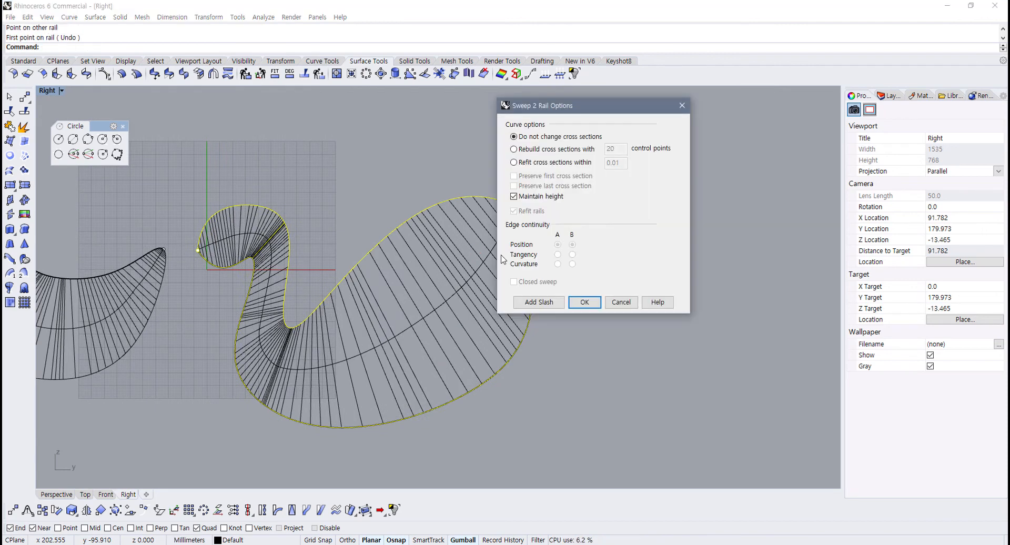
{"action": "left_click", "coordinate": [583, 301]}
Step: Examine the second bird's neck and body in Rendered display in a maximized Perspective viewport
{"action": "double_click", "coordinate": [53, 91]}
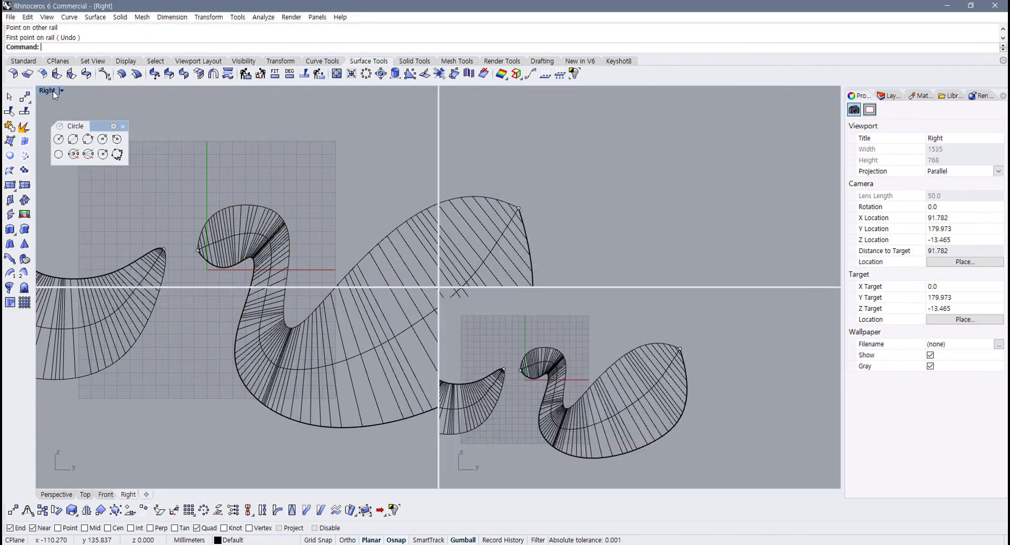
{"action": "left_click", "coordinate": [548, 152]}
{"action": "double_click", "coordinate": [461, 91]}
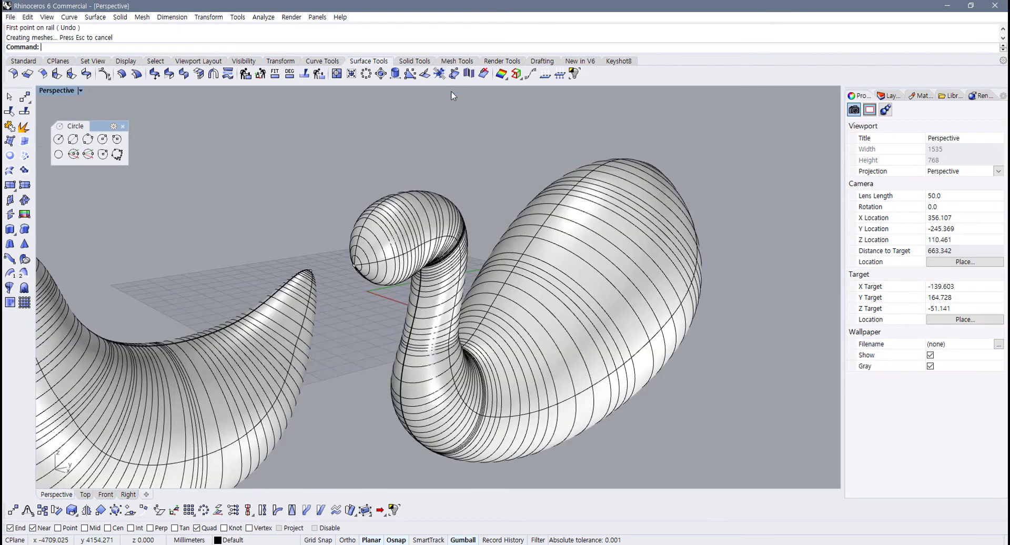
{"action": "left_click", "coordinate": [81, 91]}
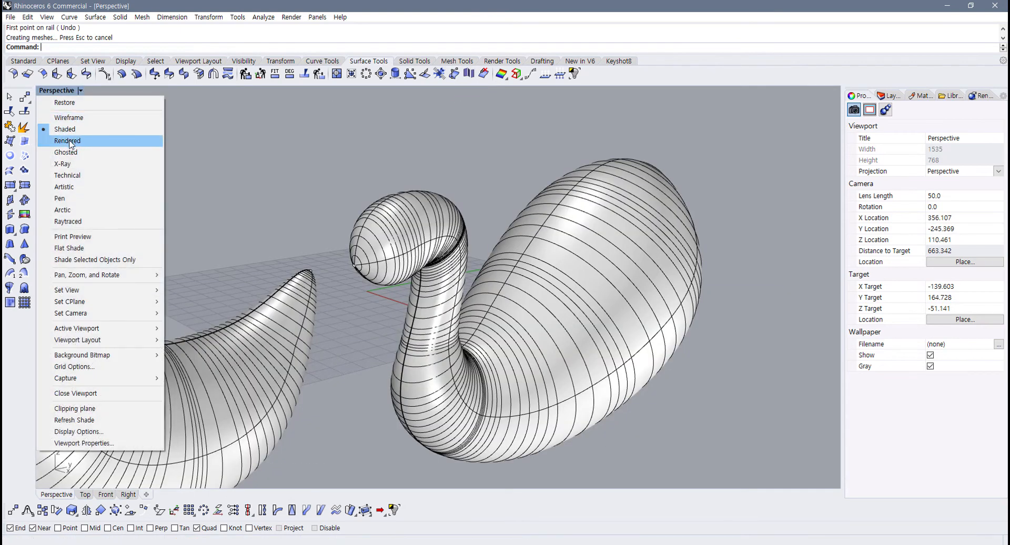
{"action": "left_click", "coordinate": [72, 141]}
{"action": "scroll", "coordinate": [321, 176], "scroll_direction": "down", "scroll_amount": 6}
{"action": "right_click_drag", "start_coordinate": [387, 245], "coordinate": [313, 242]}
{"action": "scroll", "coordinate": [310, 253], "scroll_direction": "up", "scroll_amount": 10}
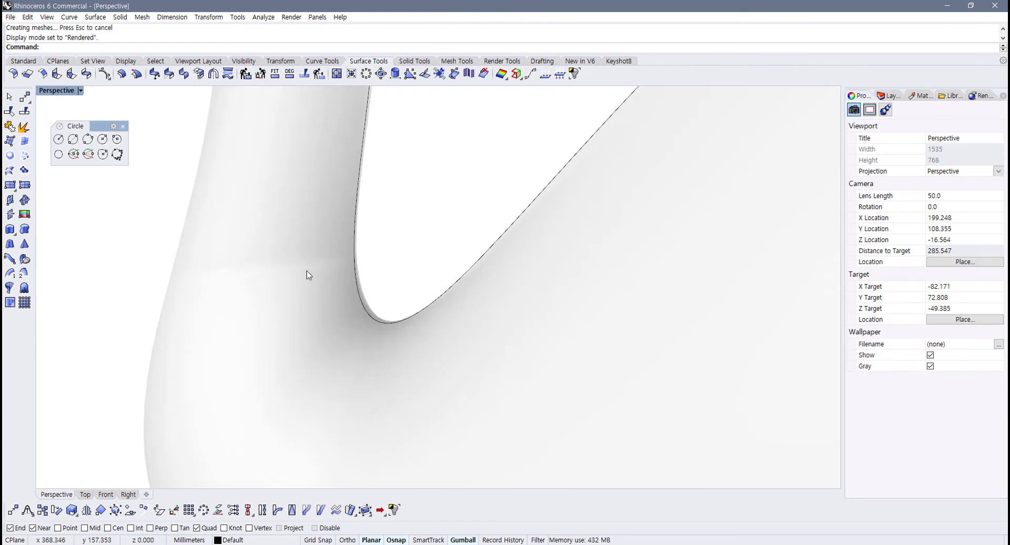
{"action": "right_click_drag", "start_coordinate": [308, 275], "coordinate": [179, 184], "text": "shift"}
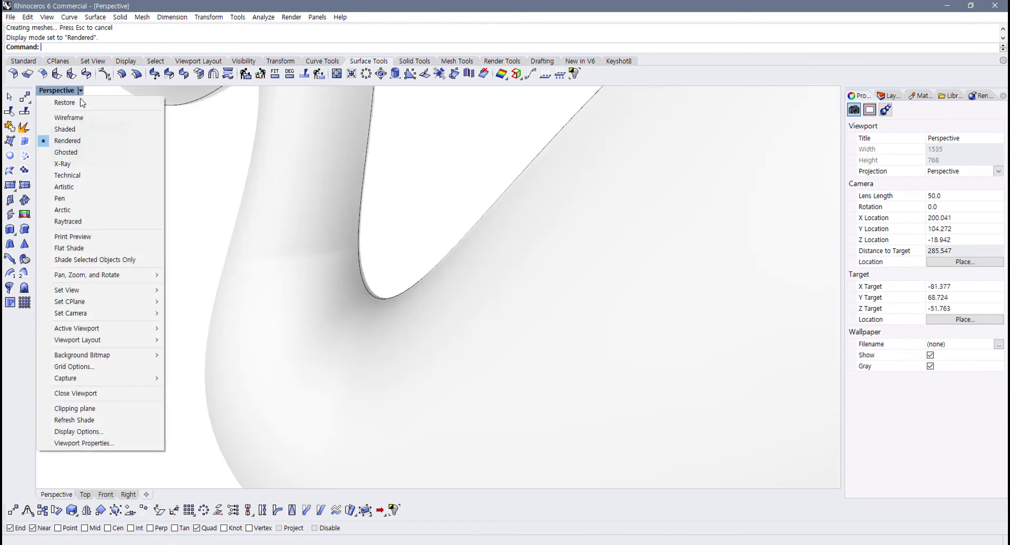
Step: Restore Shaded display and inspect the isocurve spacing where the second bird's neck bends into the body
{"action": "left_click", "coordinate": [65, 129]}
{"action": "scroll", "coordinate": [312, 260], "scroll_direction": "up", "scroll_amount": 2}
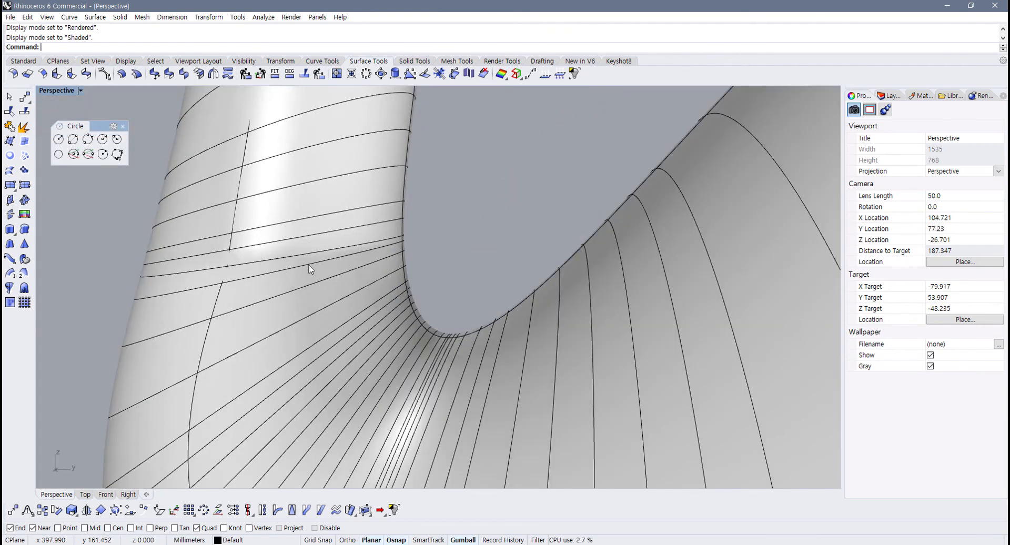
{"action": "scroll", "coordinate": [308, 265], "scroll_direction": "down", "scroll_amount": 2}
{"action": "right_click_drag", "start_coordinate": [308, 265], "coordinate": [349, 315]}
{"action": "scroll", "coordinate": [350, 316], "scroll_direction": "up", "scroll_amount": 3}
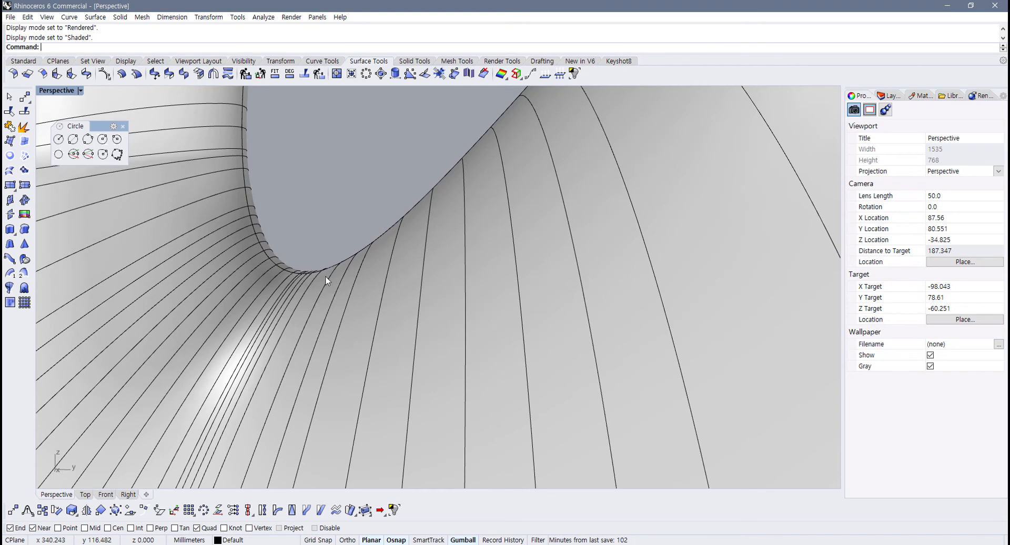
{"action": "scroll", "coordinate": [327, 277], "scroll_direction": "down", "scroll_amount": 5}
{"action": "right_click_drag", "start_coordinate": [326, 277], "coordinate": [218, 255], "text": "shift"}
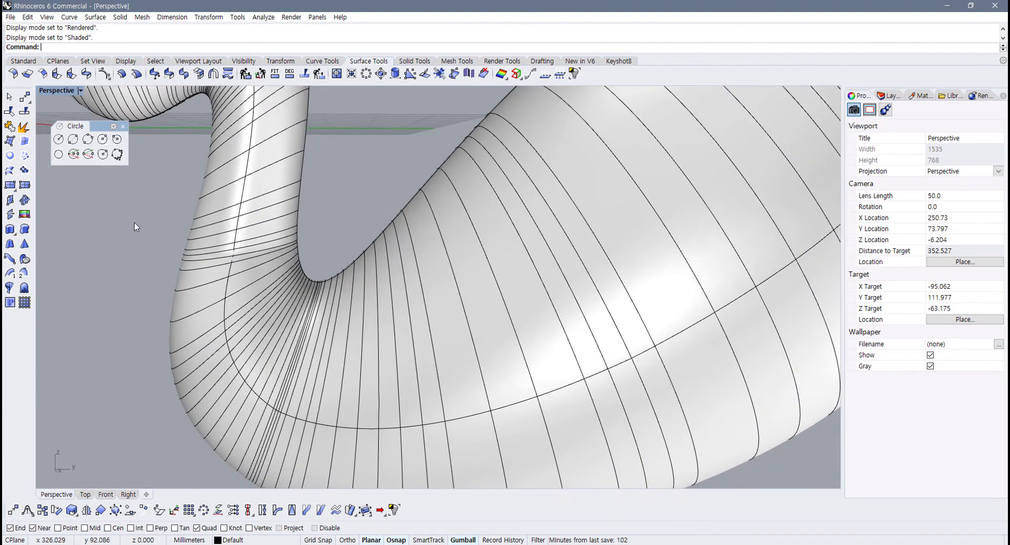
Step: Start removing knots from the second bird's surface in the V direction, removing crowded knot lines around the lower neck bend
{"action": "left_click", "coordinate": [23, 61]}
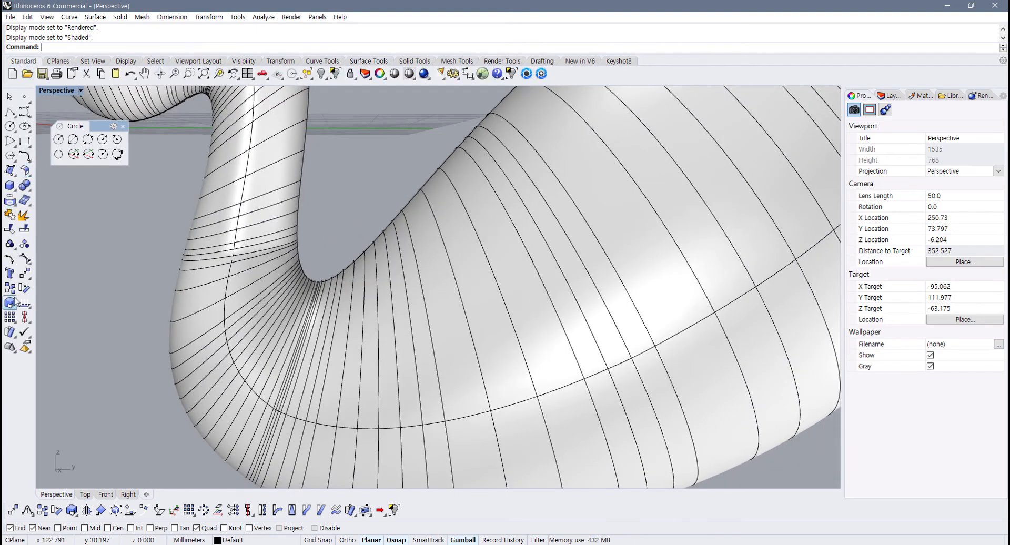
{"action": "left_click", "coordinate": [25, 263]}
{"action": "left_click_drag", "start_coordinate": [47, 256], "coordinate": [66, 259]}
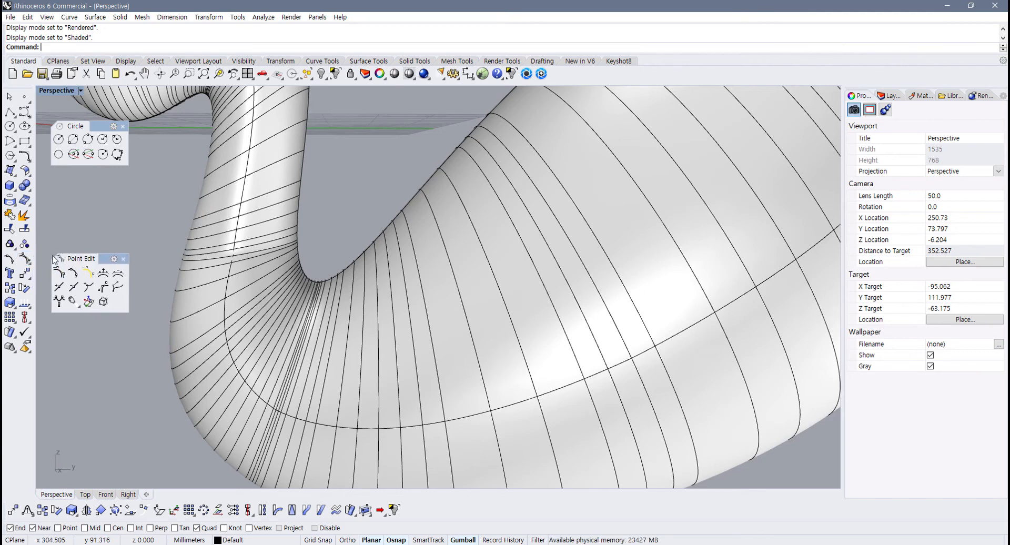
{"action": "left_click", "coordinate": [73, 287]}
{"action": "left_click", "coordinate": [273, 252]}
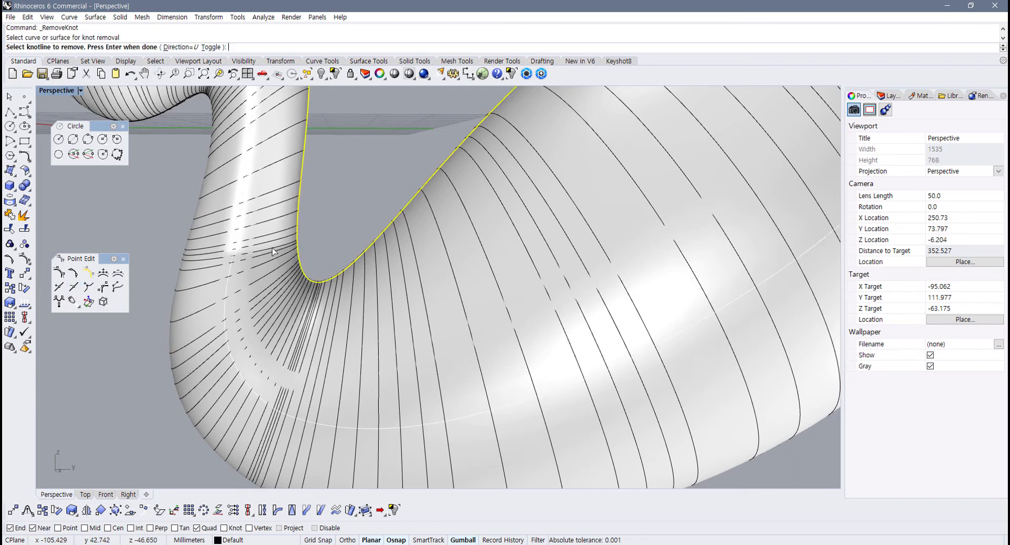
{"action": "left_click", "coordinate": [203, 47]}
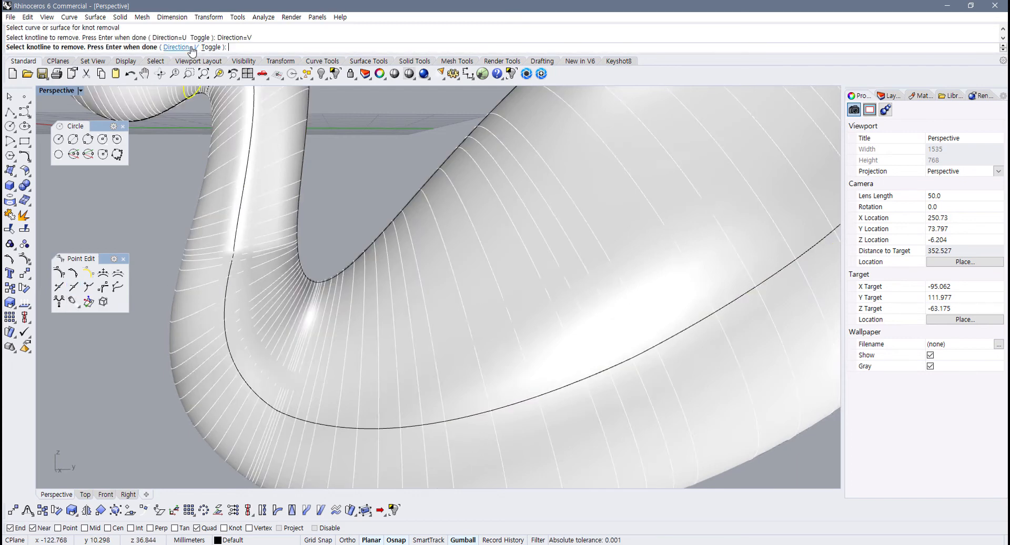
{"action": "left_click", "coordinate": [249, 256]}
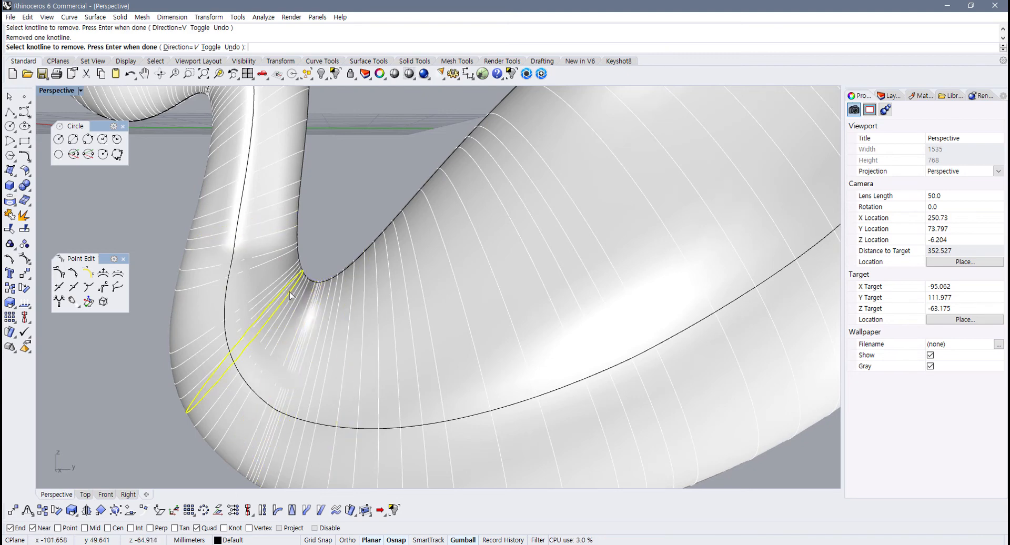
{"action": "scroll", "coordinate": [318, 309], "scroll_direction": "up", "scroll_amount": 5}
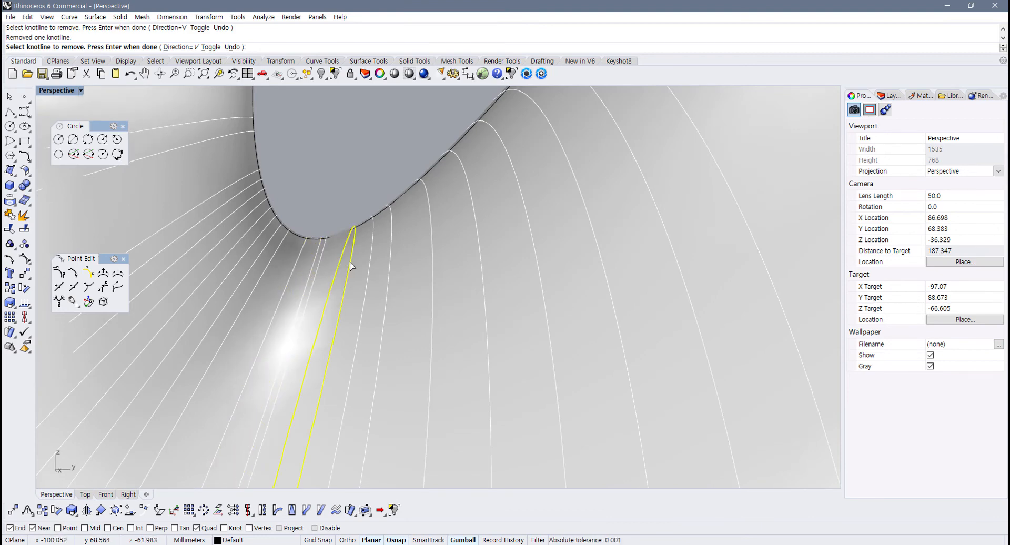
{"action": "scroll", "coordinate": [311, 279], "scroll_direction": "down", "scroll_amount": 3}
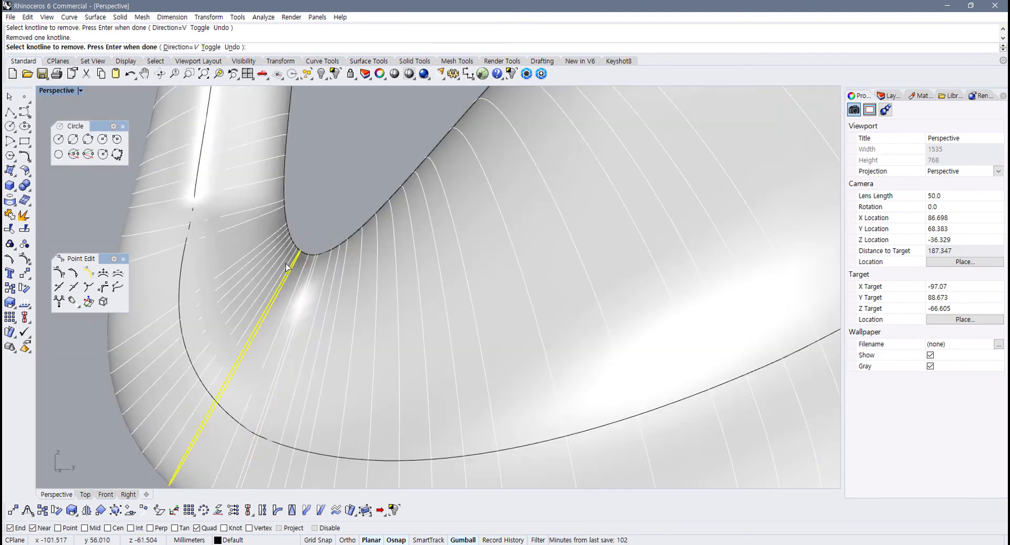
Step: Remove the crowded V knot lines beside the circle between the throat and the back of the head, and finish the knot removal
{"action": "scroll", "coordinate": [279, 258], "scroll_direction": "down", "scroll_amount": 10}
{"action": "scroll", "coordinate": [271, 234], "scroll_direction": "up", "scroll_amount": 1}
{"action": "right_click_drag", "start_coordinate": [271, 234], "coordinate": [291, 269], "text": "shift"}
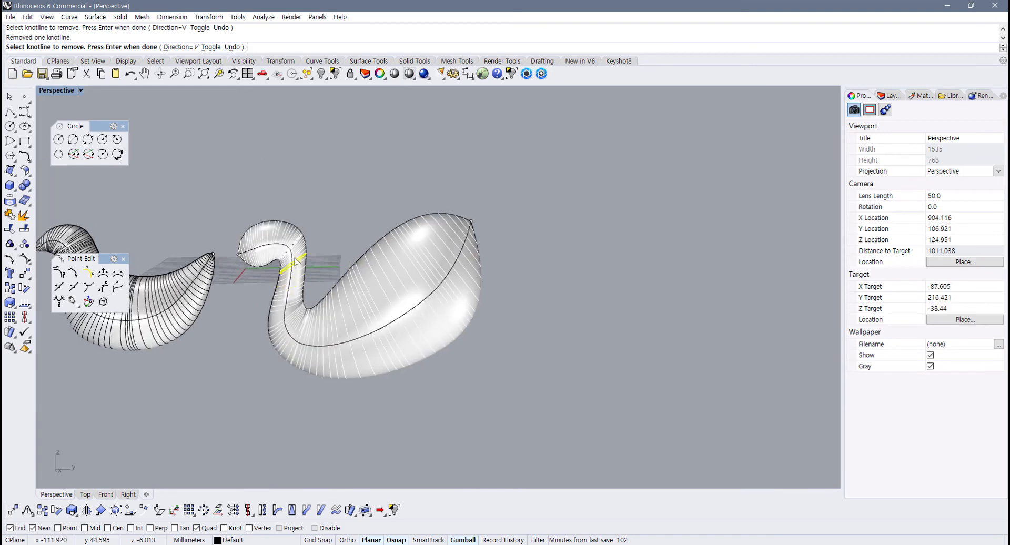
{"action": "scroll", "coordinate": [288, 216], "scroll_direction": "up", "scroll_amount": 9}
{"action": "scroll", "coordinate": [318, 173], "scroll_direction": "up", "scroll_amount": 4}
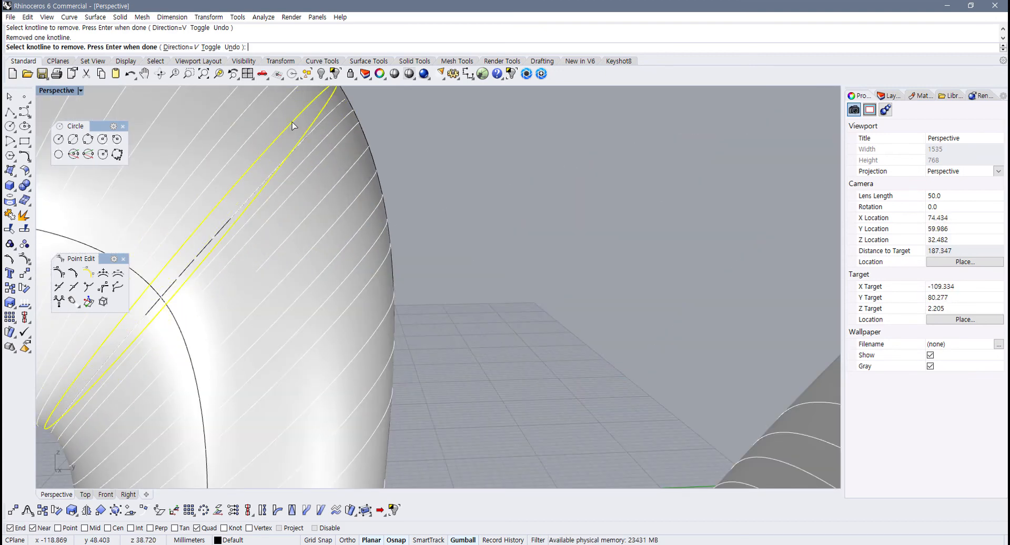
{"action": "scroll", "coordinate": [298, 154], "scroll_direction": "down", "scroll_amount": 2}
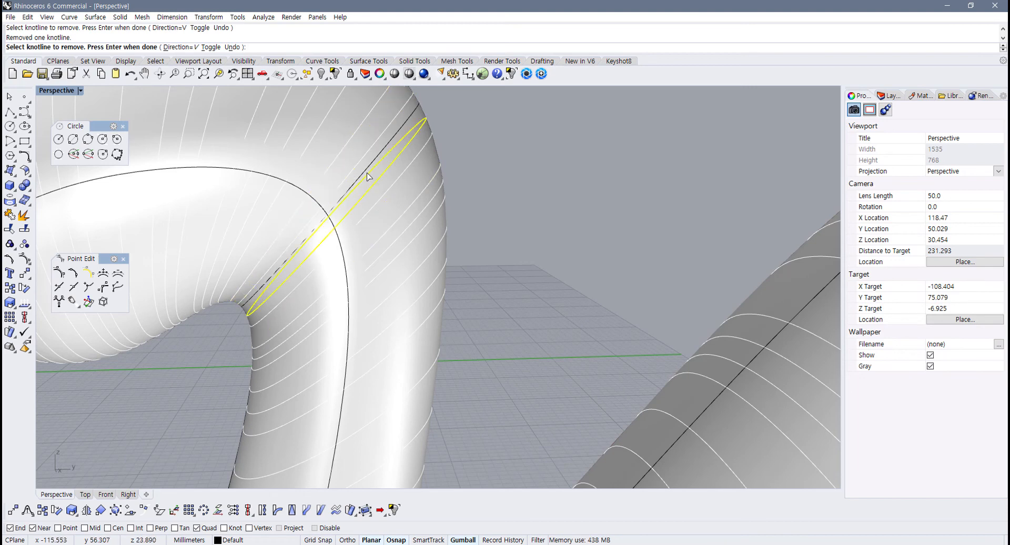
{"action": "scroll", "coordinate": [383, 225], "scroll_direction": "down", "scroll_amount": 6}
{"action": "right_click_drag", "start_coordinate": [395, 358], "coordinate": [356, 246], "text": "shift"}
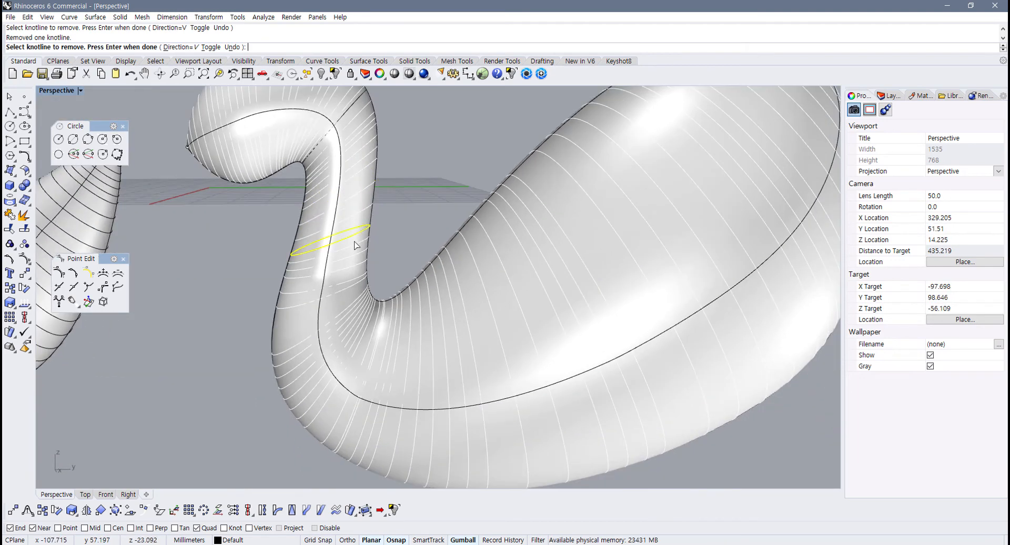
{"action": "scroll", "coordinate": [343, 282], "scroll_direction": "up", "scroll_amount": 4}
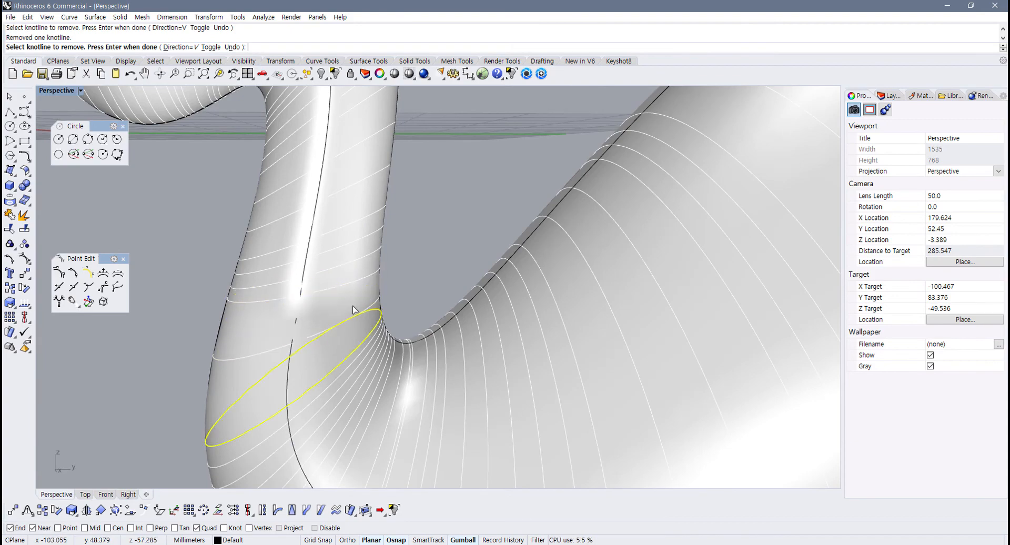
{"action": "key", "text": "Return"}
Step: Examine the cleaned-up second bird surface in Rendered display from several angles in the Perspective viewport
{"action": "scroll", "coordinate": [406, 275], "scroll_direction": "down", "scroll_amount": 8}
{"action": "right_click_drag", "start_coordinate": [405, 275], "coordinate": [376, 320]}
{"action": "scroll", "coordinate": [400, 315], "scroll_direction": "up", "scroll_amount": 6}
{"action": "scroll", "coordinate": [401, 313], "scroll_direction": "down", "scroll_amount": 6}
{"action": "left_click", "coordinate": [347, 227]}
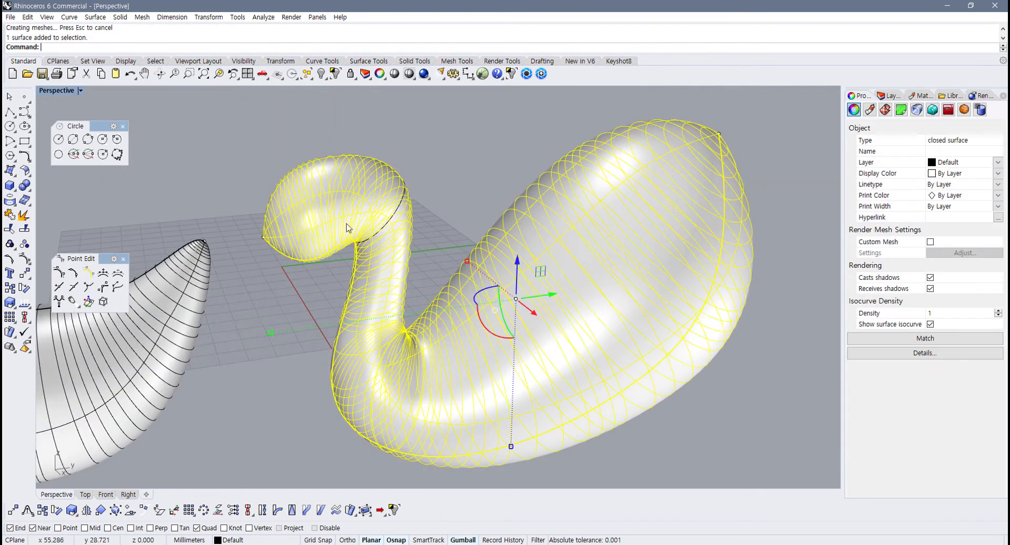
{"action": "left_click", "coordinate": [79, 91]}
{"action": "left_click", "coordinate": [66, 141]}
{"action": "scroll", "coordinate": [325, 232], "scroll_direction": "down", "scroll_amount": 5}
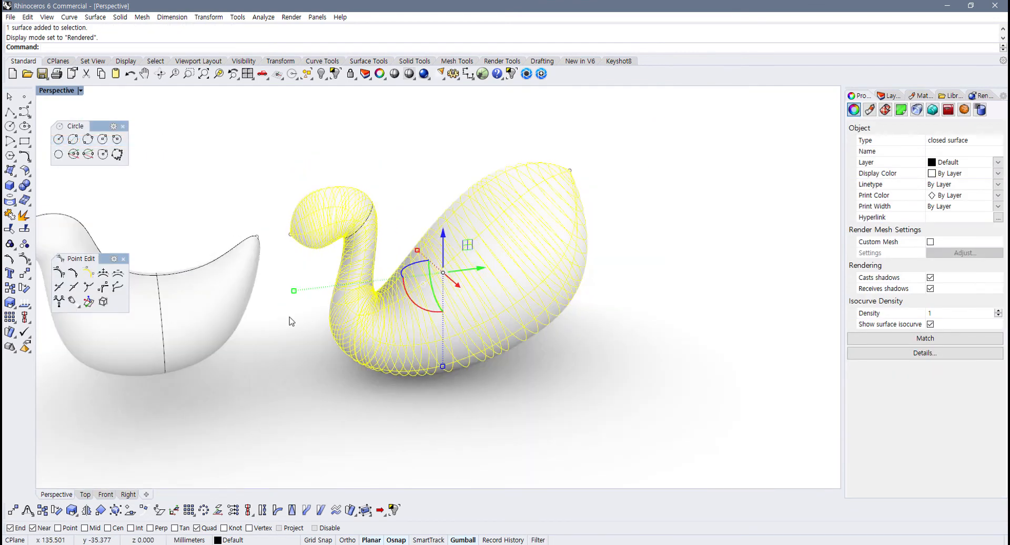
{"action": "left_click", "coordinate": [289, 320]}
{"action": "right_click_drag", "start_coordinate": [289, 319], "coordinate": [337, 304]}
{"action": "scroll", "coordinate": [284, 280], "scroll_direction": "up", "scroll_amount": 7}
{"action": "scroll", "coordinate": [325, 293], "scroll_direction": "down", "scroll_amount": 4}
{"action": "scroll", "coordinate": [338, 305], "scroll_direction": "down", "scroll_amount": 2}
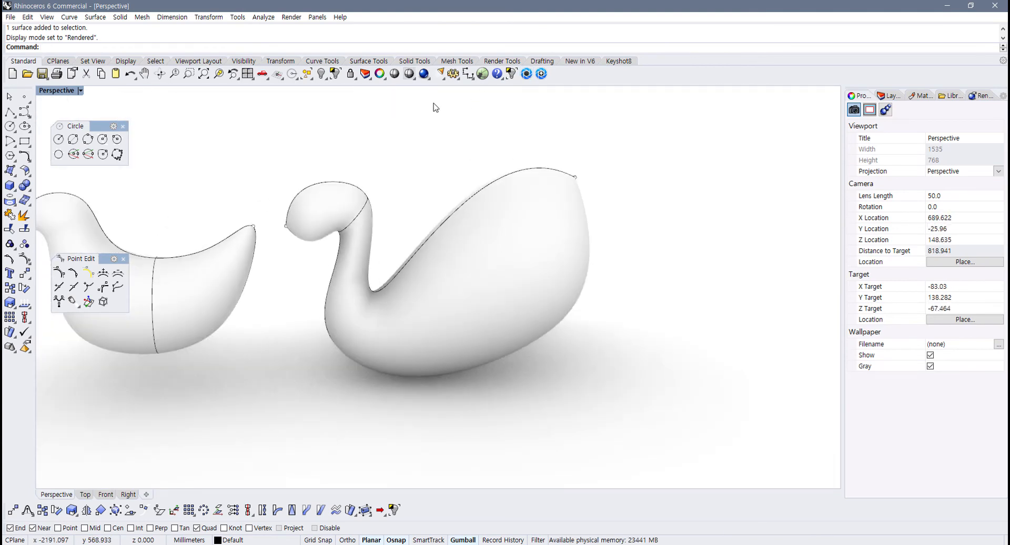
Step: Open the document's render mesh settings, preview the Jagged and faster quality and set it back to Smooth and slower
{"action": "left_click", "coordinate": [453, 74]}
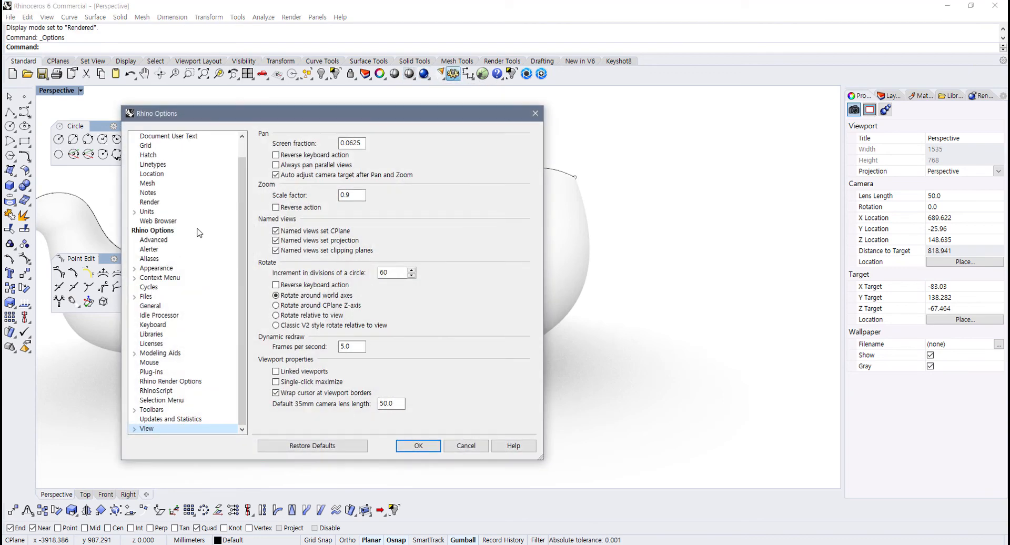
{"action": "scroll", "coordinate": [174, 206], "scroll_direction": "up", "scroll_amount": 2}
{"action": "left_click", "coordinate": [147, 202]}
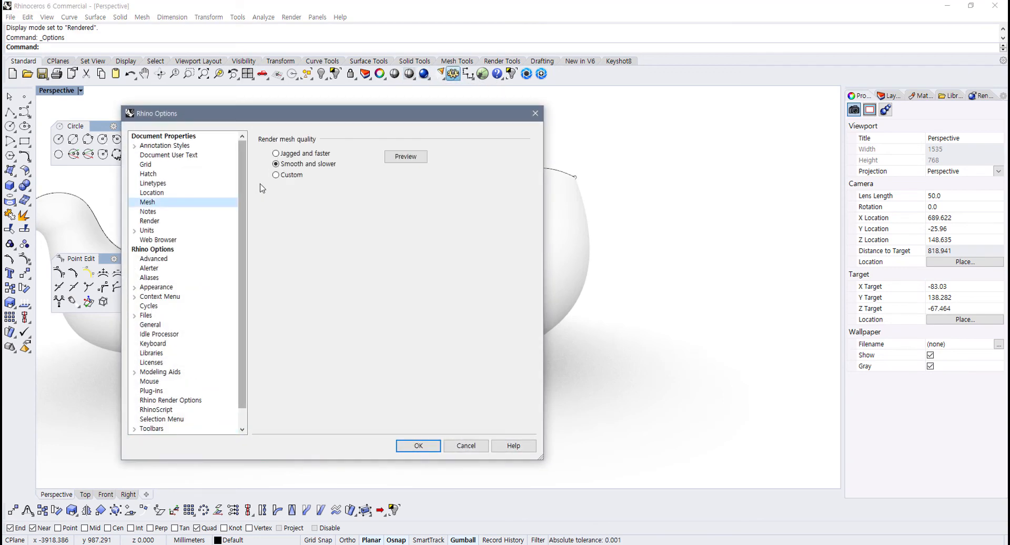
{"action": "left_click_drag", "start_coordinate": [322, 113], "coordinate": [724, 149]}
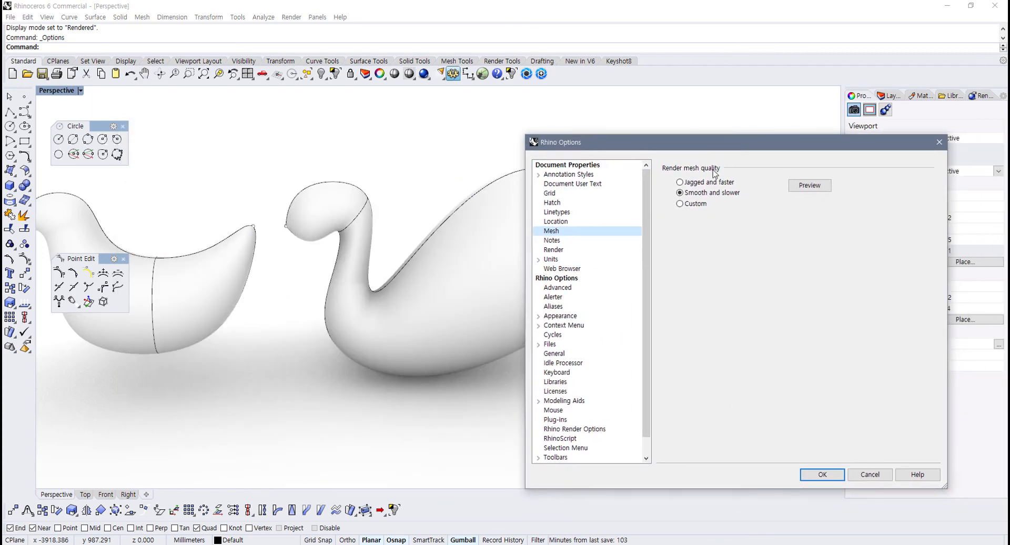
{"action": "left_click", "coordinate": [695, 183]}
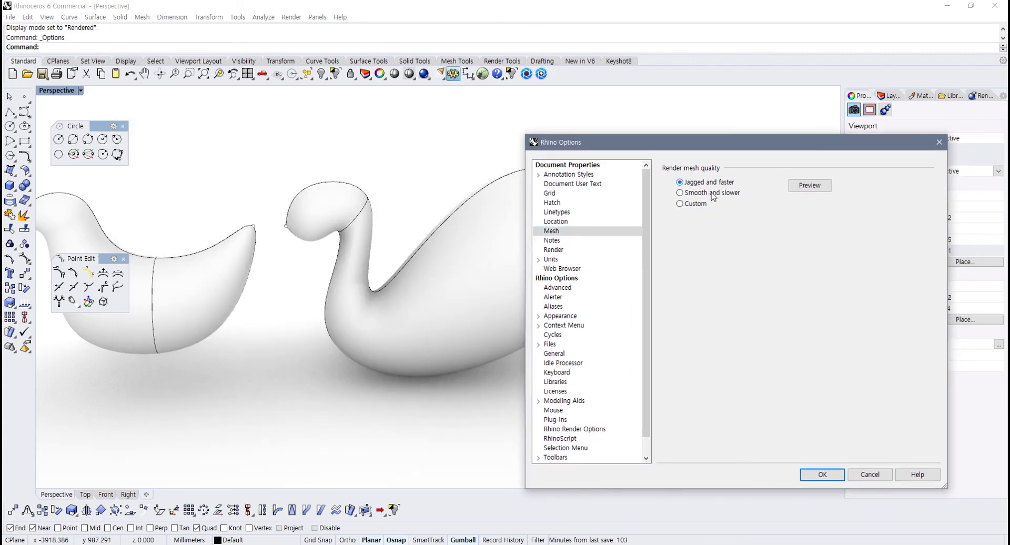
{"action": "left_click", "coordinate": [809, 185]}
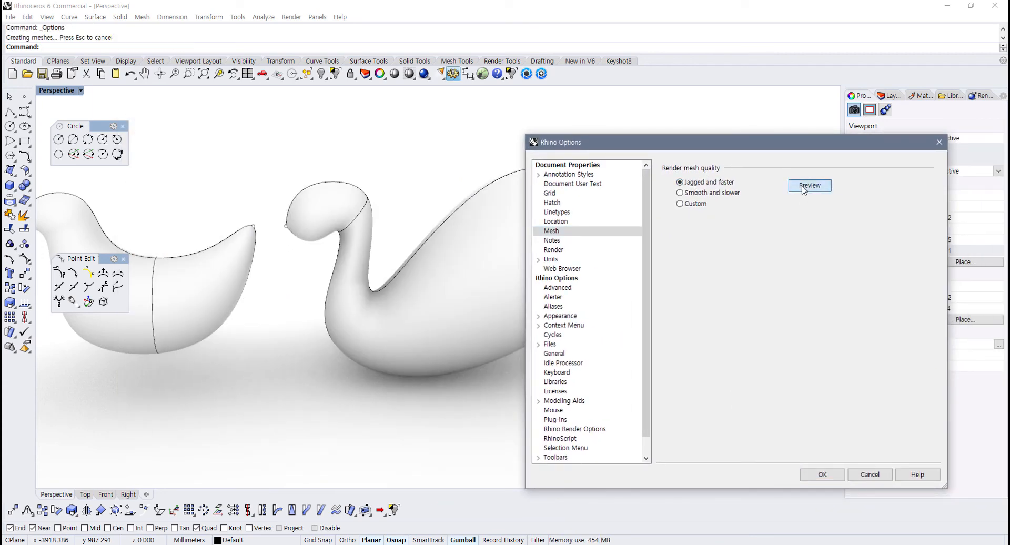
{"action": "left_click", "coordinate": [687, 193]}
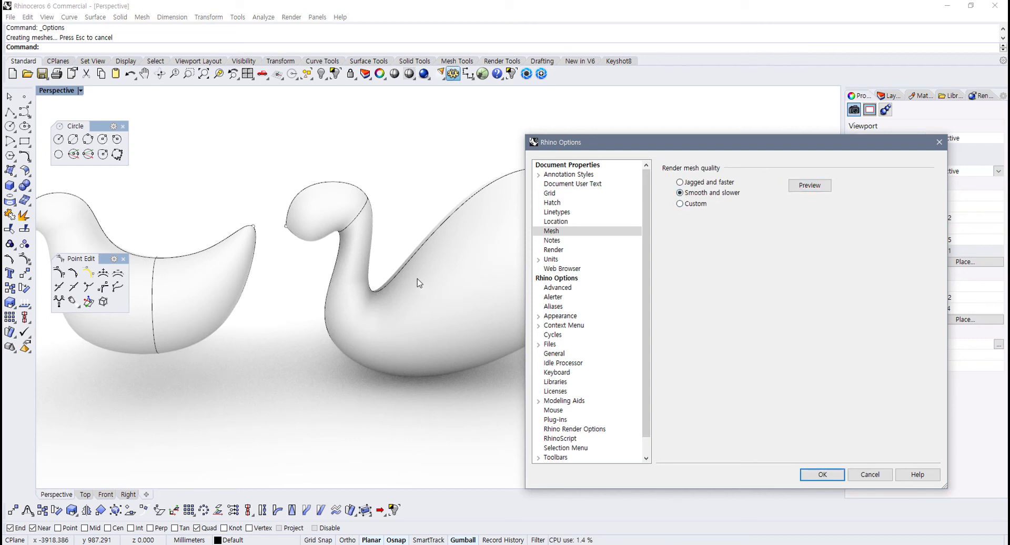
Step: Set the render mesh quality to Custom with density 0.95, preview it, show the detailed controls and accept the settings
{"action": "left_click", "coordinate": [688, 205]}
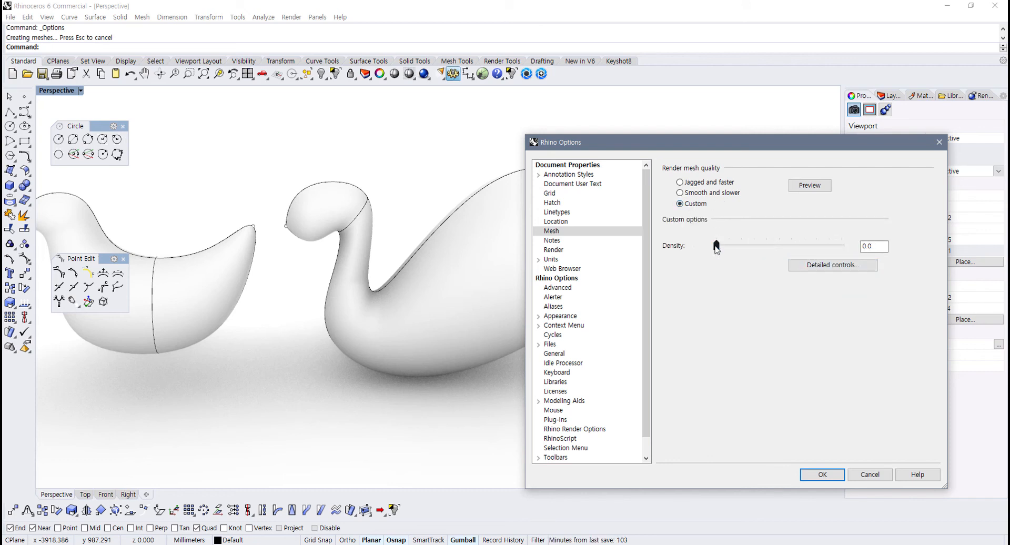
{"action": "left_click_drag", "start_coordinate": [812, 248], "coordinate": [838, 250]}
{"action": "left_click", "coordinate": [810, 185]}
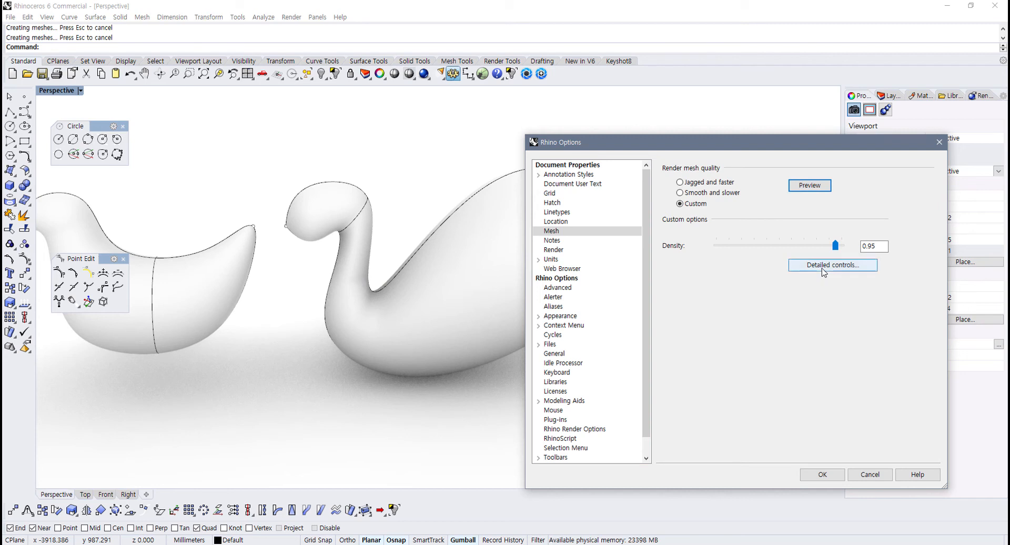
{"action": "left_click", "coordinate": [852, 265]}
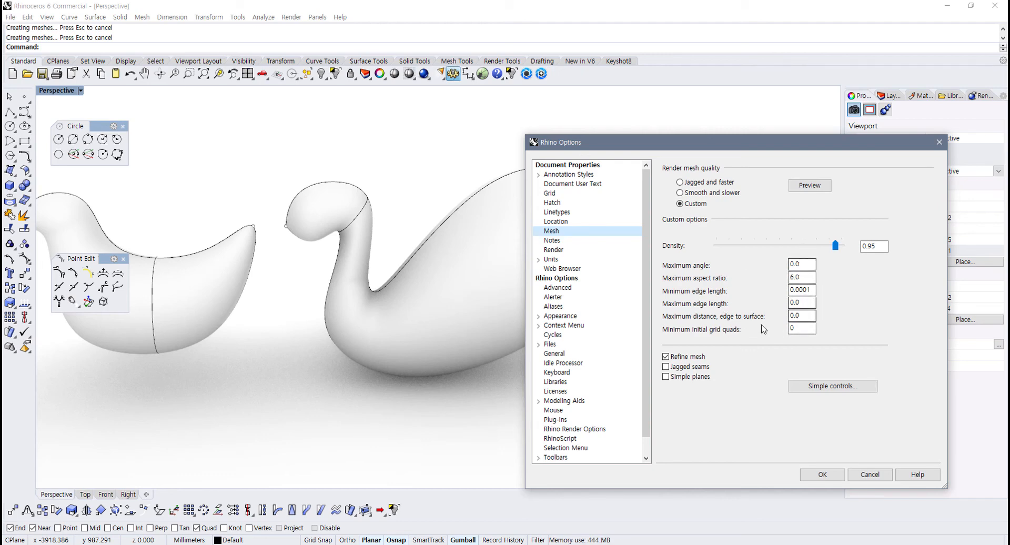
{"action": "left_click", "coordinate": [823, 474]}
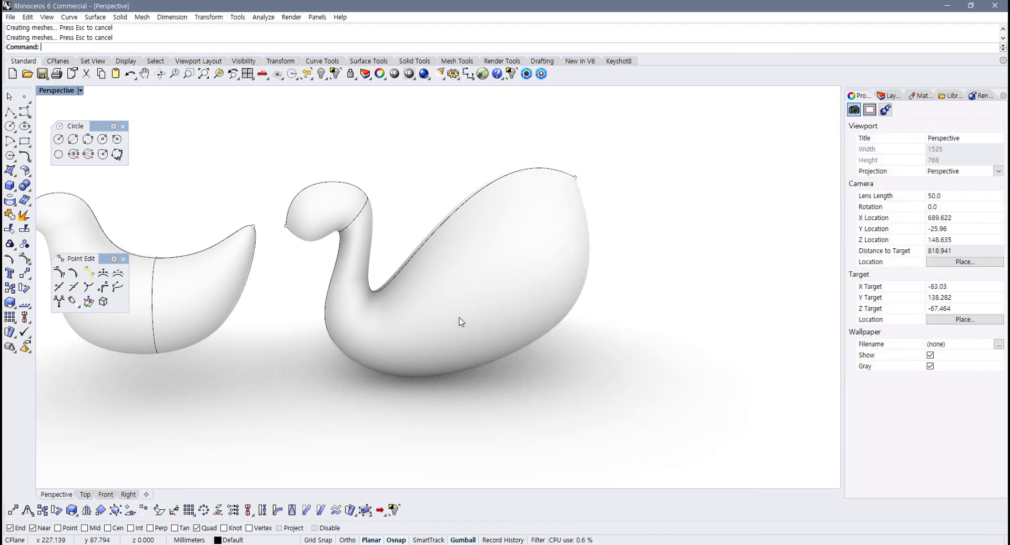
Step: Examine both birds in Rendered display from several angles, including the second bird's beak tip and the duck's surface
{"action": "right_click_drag", "start_coordinate": [462, 323], "coordinate": [443, 296]}
{"action": "right_click_drag", "start_coordinate": [600, 322], "coordinate": [823, 346], "text": "shift"}
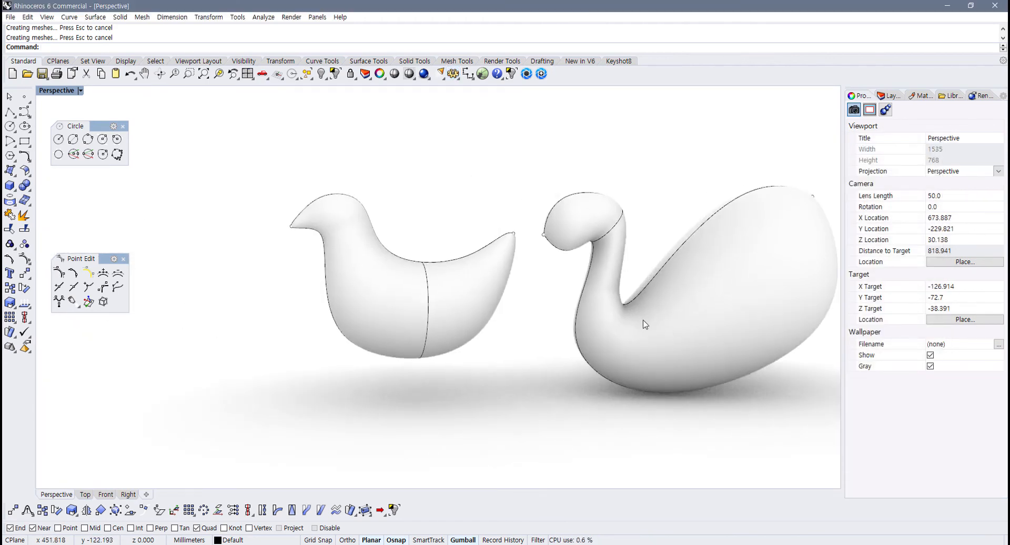
{"action": "right_click_drag", "start_coordinate": [538, 315], "coordinate": [505, 309]}
{"action": "right_click_drag", "start_coordinate": [505, 309], "coordinate": [506, 314], "text": "shift"}
{"action": "scroll", "coordinate": [459, 232], "scroll_direction": "up", "scroll_amount": 7}
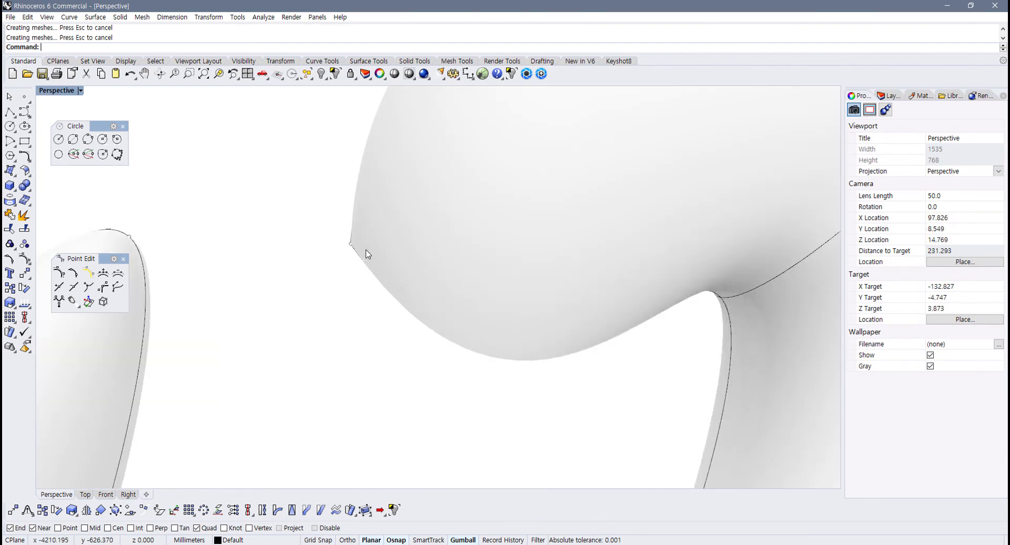
{"action": "scroll", "coordinate": [338, 239], "scroll_direction": "down", "scroll_amount": 16}
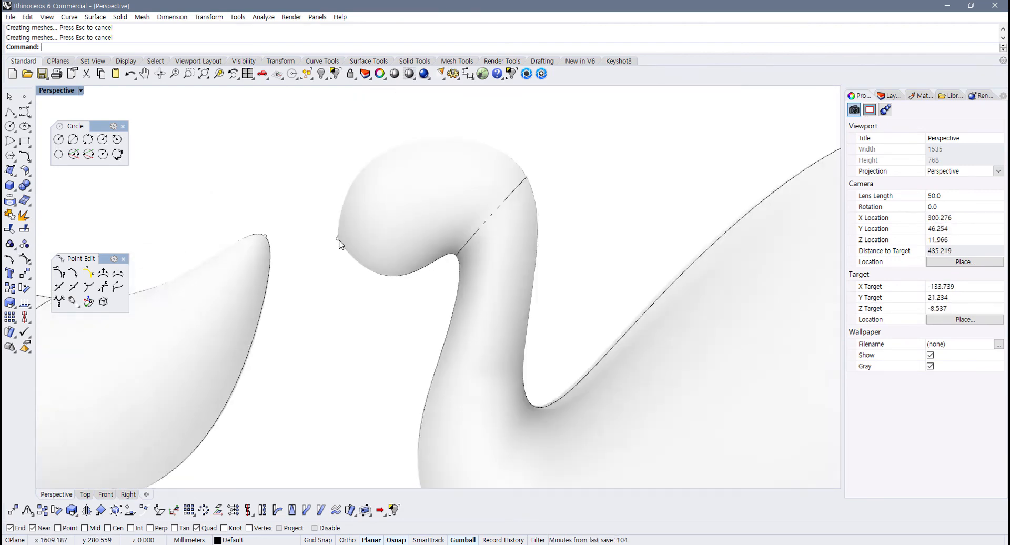
{"action": "right_click_drag", "start_coordinate": [341, 246], "coordinate": [298, 272]}
{"action": "scroll", "coordinate": [358, 270], "scroll_direction": "up", "scroll_amount": 2}
{"action": "left_click", "coordinate": [209, 281]}
{"action": "scroll", "coordinate": [210, 286], "scroll_direction": "down", "scroll_amount": 4}
{"action": "right_click_drag", "start_coordinate": [210, 285], "coordinate": [223, 250]}
{"action": "scroll", "coordinate": [216, 246], "scroll_direction": "up", "scroll_amount": 2}
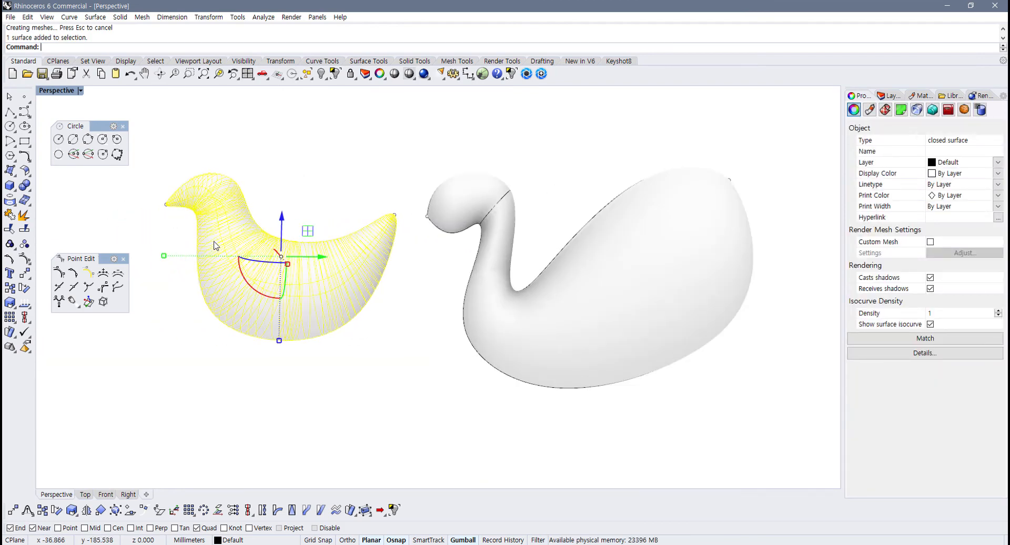
Step: Return the Perspective viewport to Shaded display with nothing selected, and maximize the Right viewport
{"action": "left_click", "coordinate": [80, 90]}
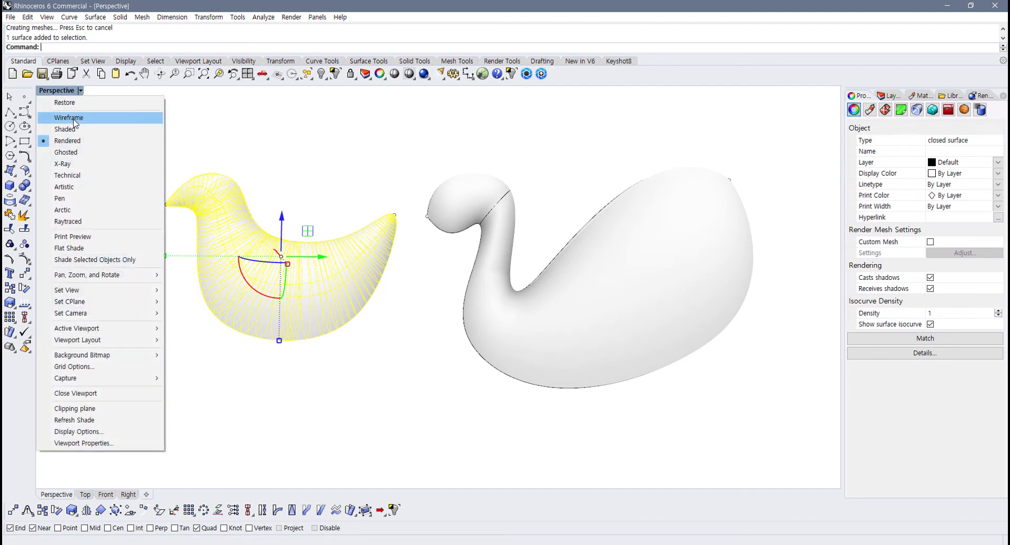
{"action": "left_click", "coordinate": [90, 122]}
{"action": "key", "text": "Escape"}
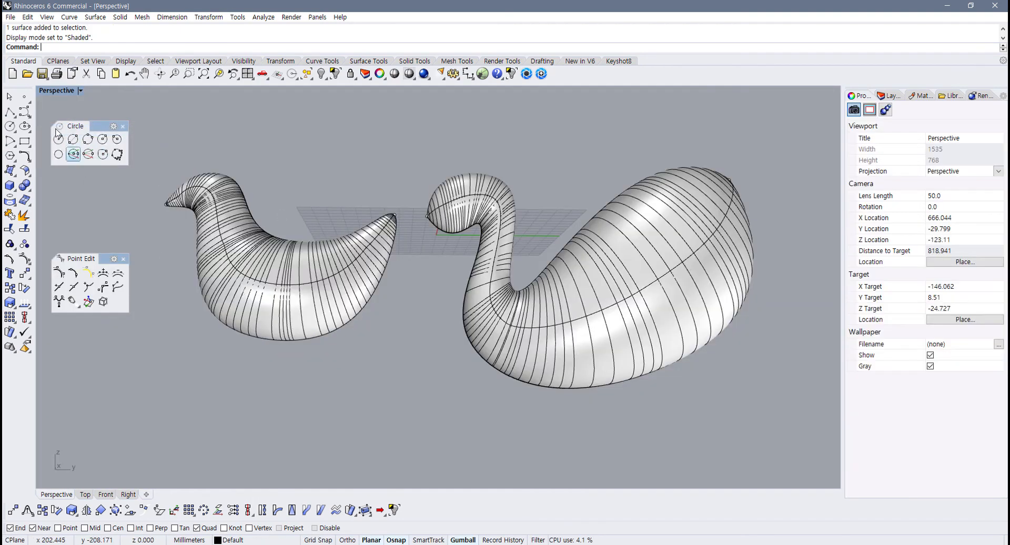
{"action": "double_click", "coordinate": [56, 90]}
{"action": "scroll", "coordinate": [512, 394], "scroll_direction": "up", "scroll_amount": 4}
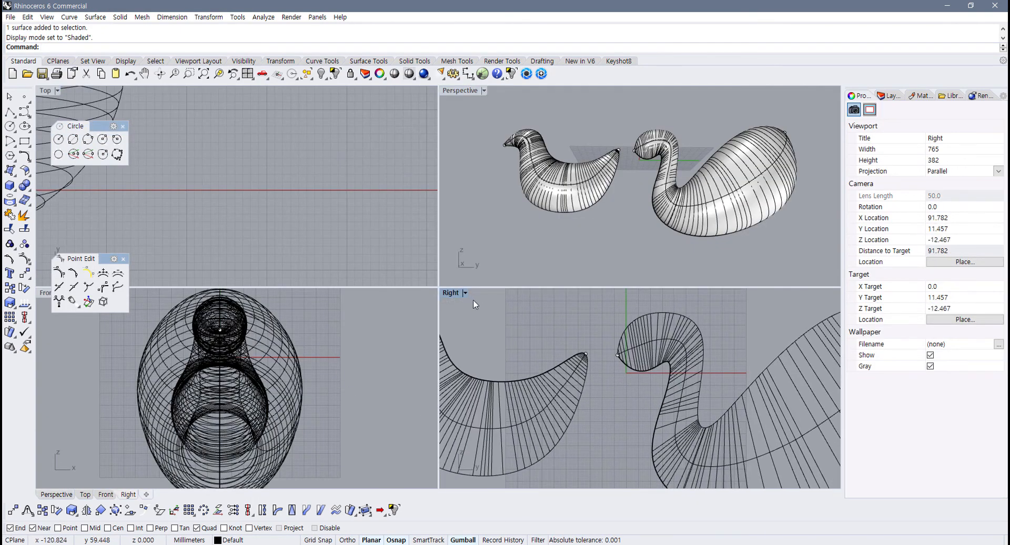
{"action": "double_click", "coordinate": [456, 292]}
Step: Compare the outline and isocurves at the duck's beak tip with those at the second bird's beak tip
{"action": "right_click_drag", "start_coordinate": [459, 296], "coordinate": [582, 370]}
{"action": "scroll", "coordinate": [391, 282], "scroll_direction": "up", "scroll_amount": 8}
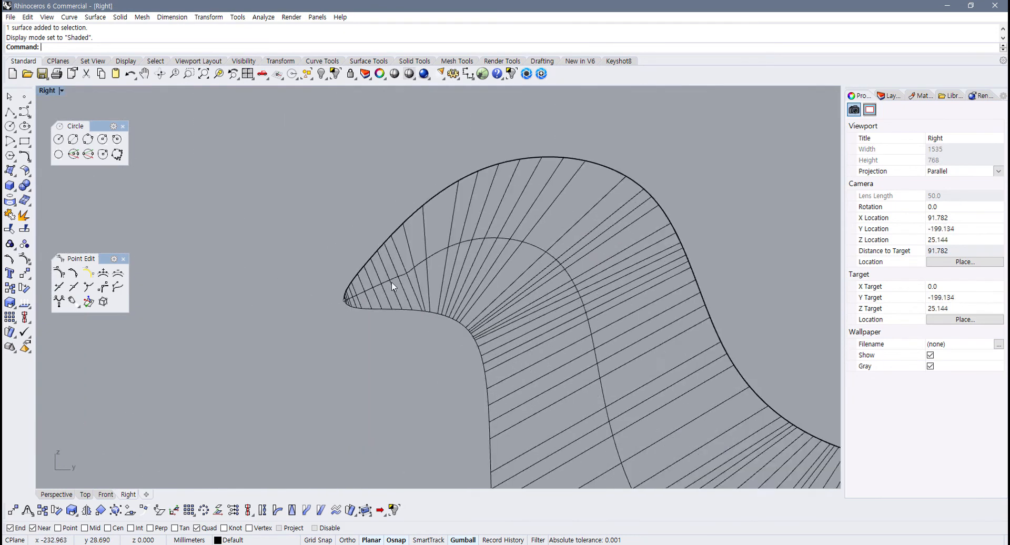
{"action": "scroll", "coordinate": [298, 339], "scroll_direction": "up", "scroll_amount": 2}
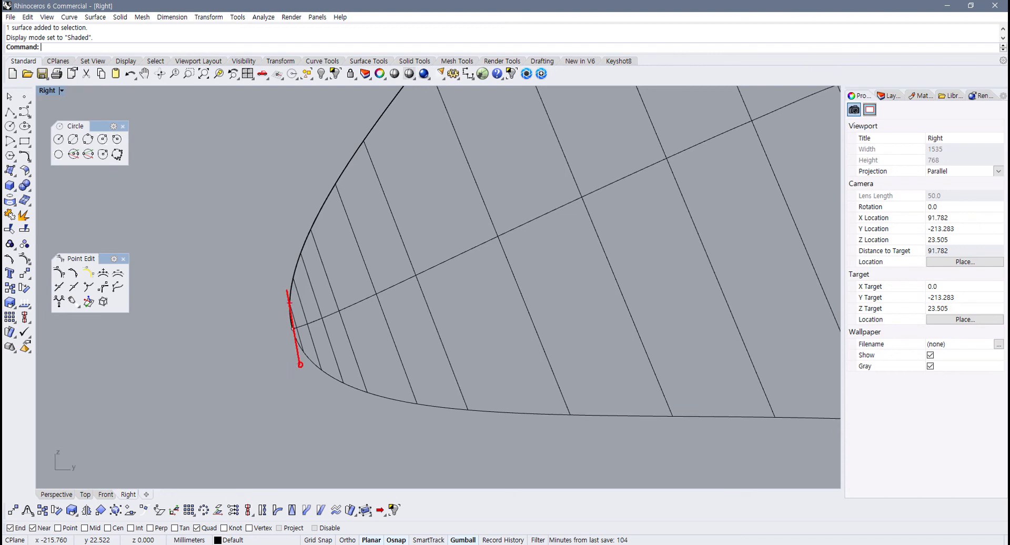
{"action": "scroll", "coordinate": [373, 317], "scroll_direction": "down", "scroll_amount": 10}
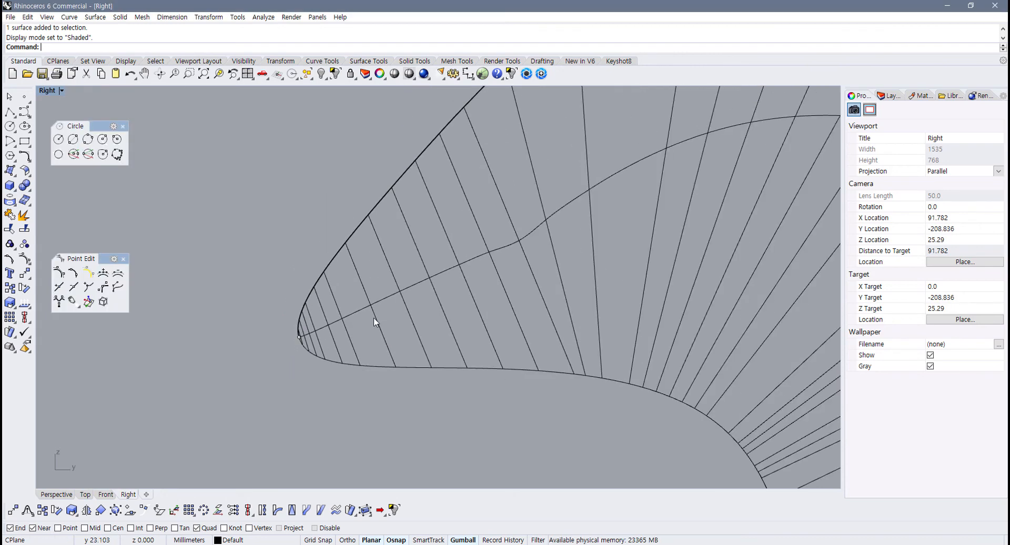
{"action": "right_click_drag", "start_coordinate": [516, 309], "coordinate": [226, 288]}
{"action": "scroll", "coordinate": [556, 305], "scroll_direction": "up", "scroll_amount": 15}
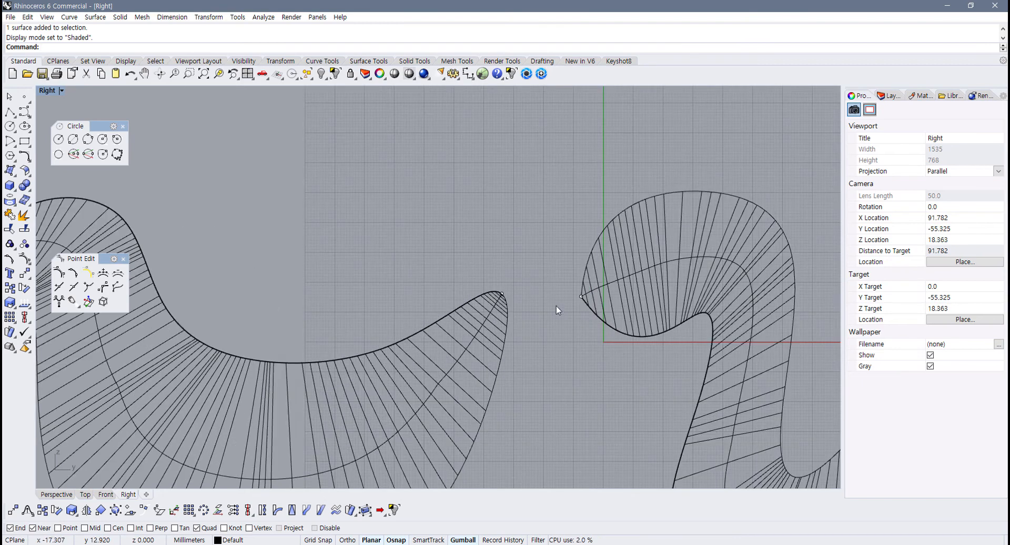
{"action": "scroll", "coordinate": [432, 300], "scroll_direction": "up", "scroll_amount": 2}
{"action": "right_click_drag", "start_coordinate": [609, 277], "coordinate": [373, 308]}
{"action": "scroll", "coordinate": [432, 300], "scroll_direction": "up", "scroll_amount": 4}
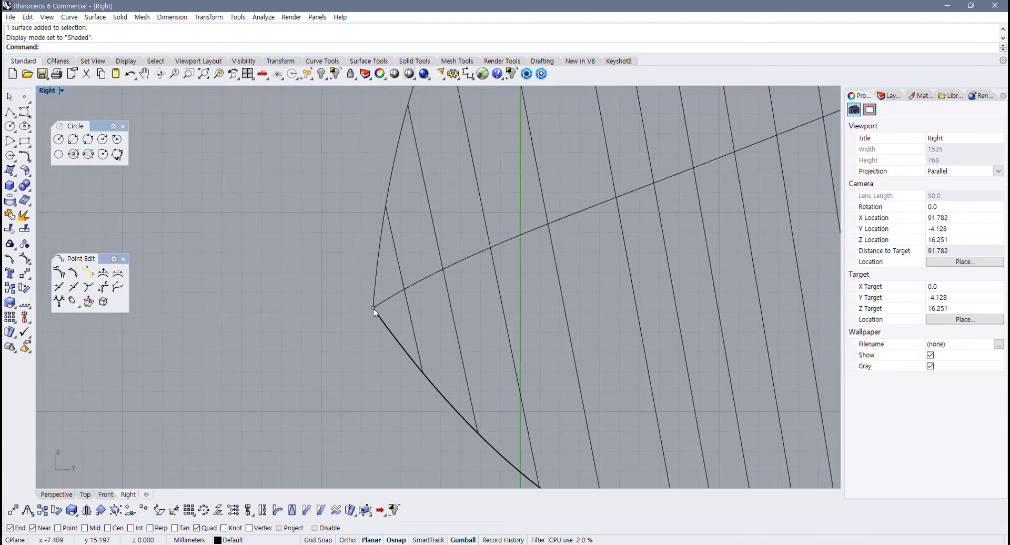
Step: Set the Right viewport to Shaded display and delete the second bird's surface and its slanted head section circle, keeping the rails
{"action": "left_click", "coordinate": [408, 314]}
{"action": "key", "text": "ctrl+alt+s"}
{"action": "scroll", "coordinate": [428, 305], "scroll_direction": "down", "scroll_amount": 8}
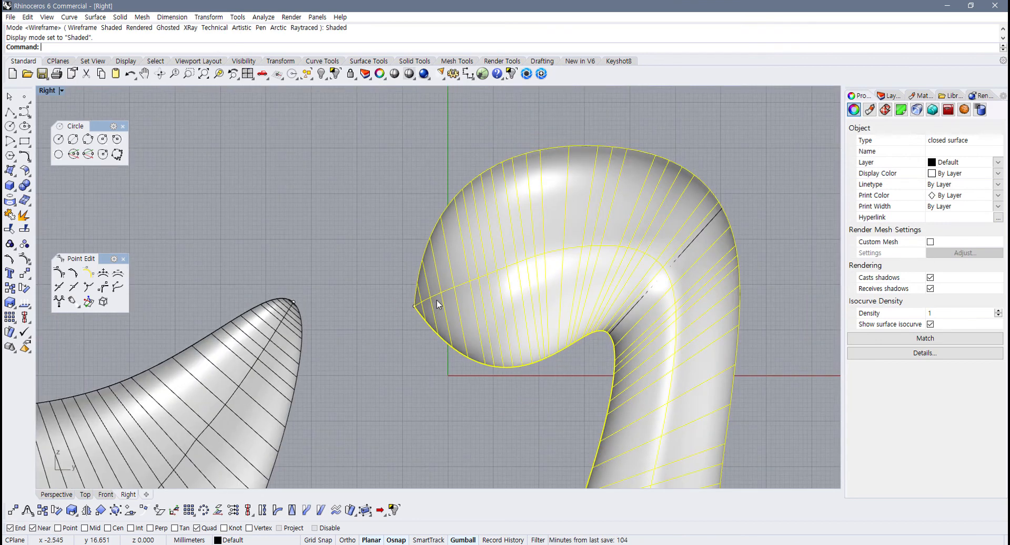
{"action": "key", "text": "Delete"}
{"action": "left_click", "coordinate": [637, 291]}
{"action": "key", "text": "Delete"}
{"action": "scroll", "coordinate": [626, 295], "scroll_direction": "down", "scroll_amount": 6}
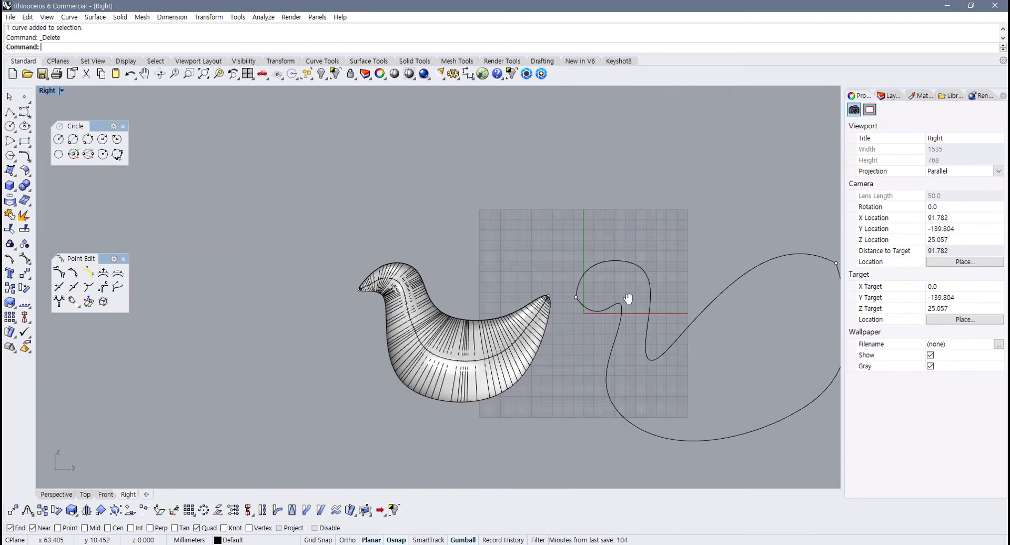
Step: Start a Match between the second bird's upper and lower rail curves, picking both near their shared beak-tip end
{"action": "right_click_drag", "start_coordinate": [627, 298], "coordinate": [401, 266]}
{"action": "scroll", "coordinate": [266, 275], "scroll_direction": "up", "scroll_amount": 8}
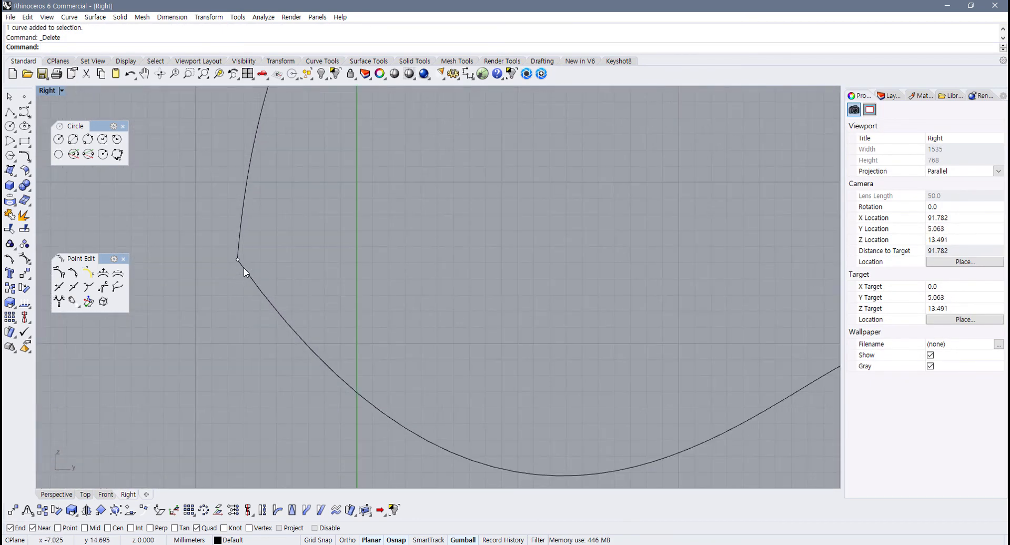
{"action": "scroll", "coordinate": [237, 267], "scroll_direction": "down", "scroll_amount": 3}
{"action": "scroll", "coordinate": [255, 291], "scroll_direction": "up", "scroll_amount": 3}
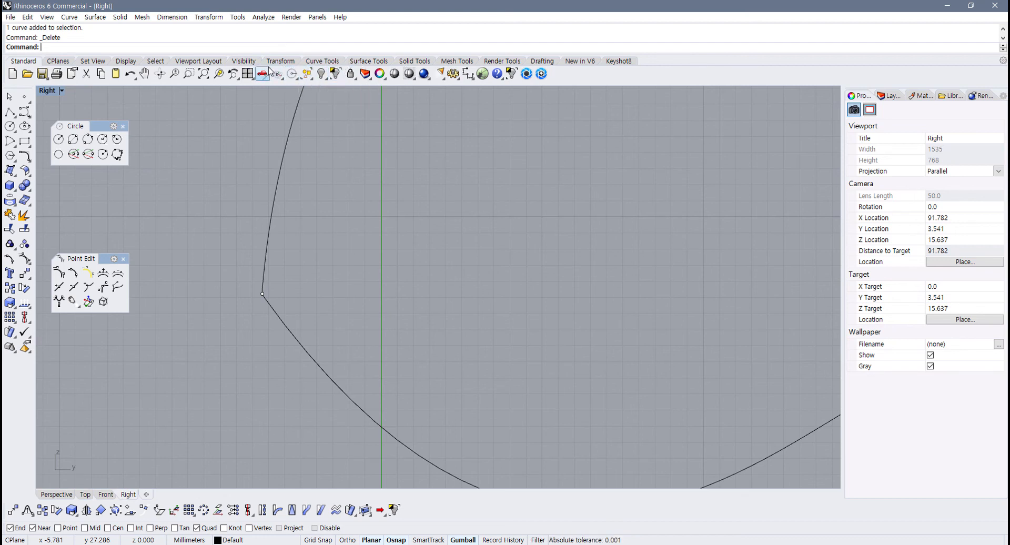
{"action": "left_click", "coordinate": [337, 61]}
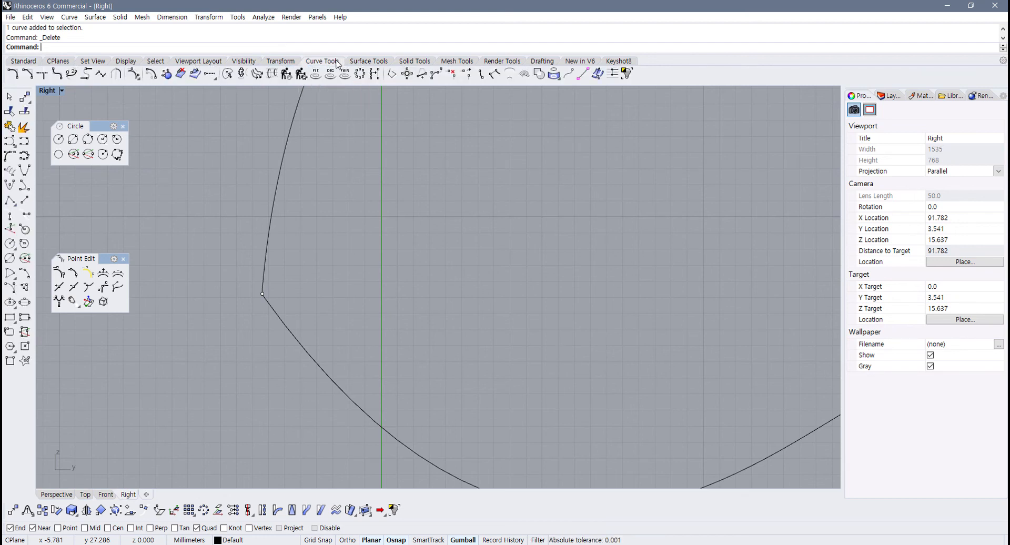
{"action": "left_click", "coordinate": [101, 75]}
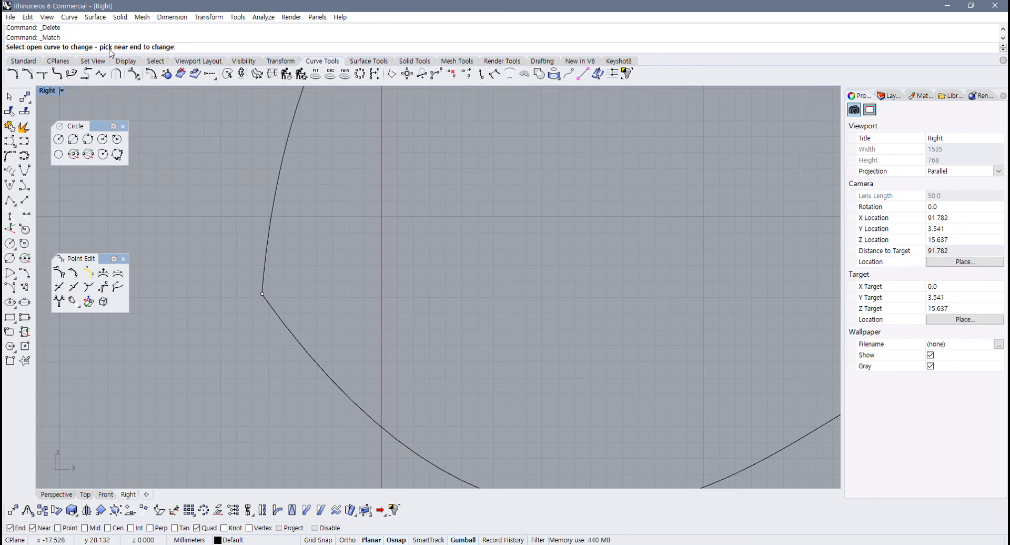
{"action": "left_click", "coordinate": [264, 284]}
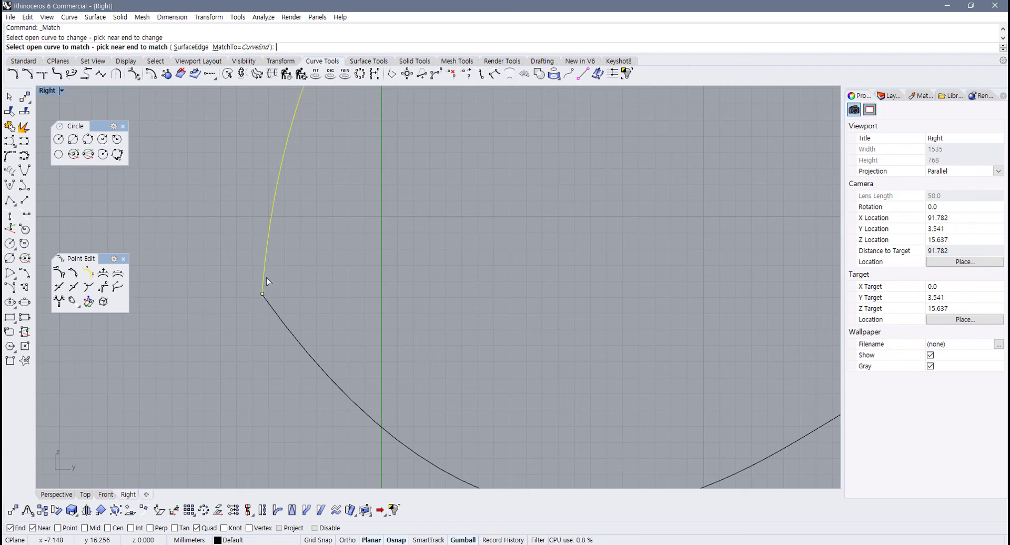
{"action": "left_click", "coordinate": [275, 311]}
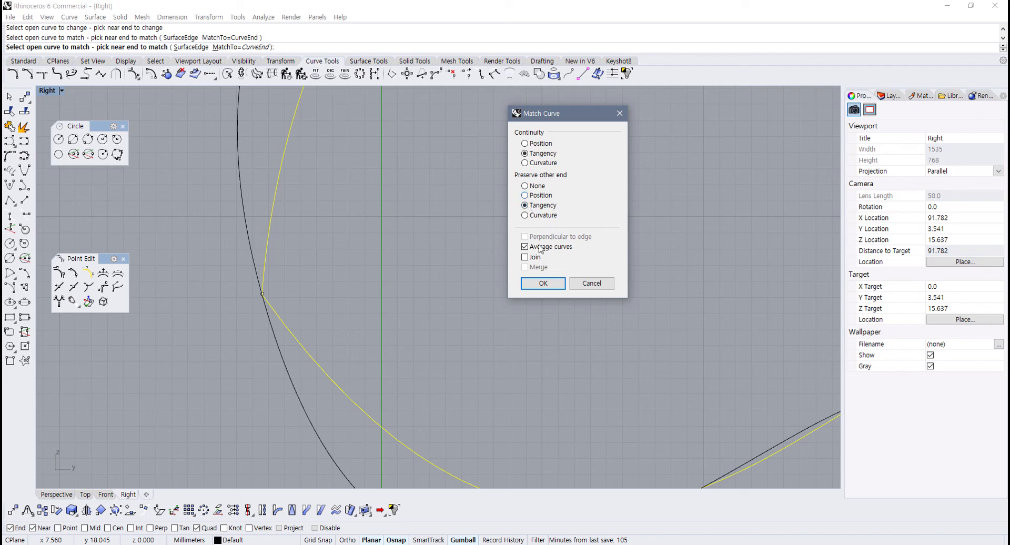
Step: Compare the match preview without averaging, and apply it with Tangency continuity, Tangency preserved at the other end and Average curves on
{"action": "scroll", "coordinate": [316, 290], "scroll_direction": "down", "scroll_amount": 18}
{"action": "right_click_drag", "start_coordinate": [494, 268], "coordinate": [439, 275]}
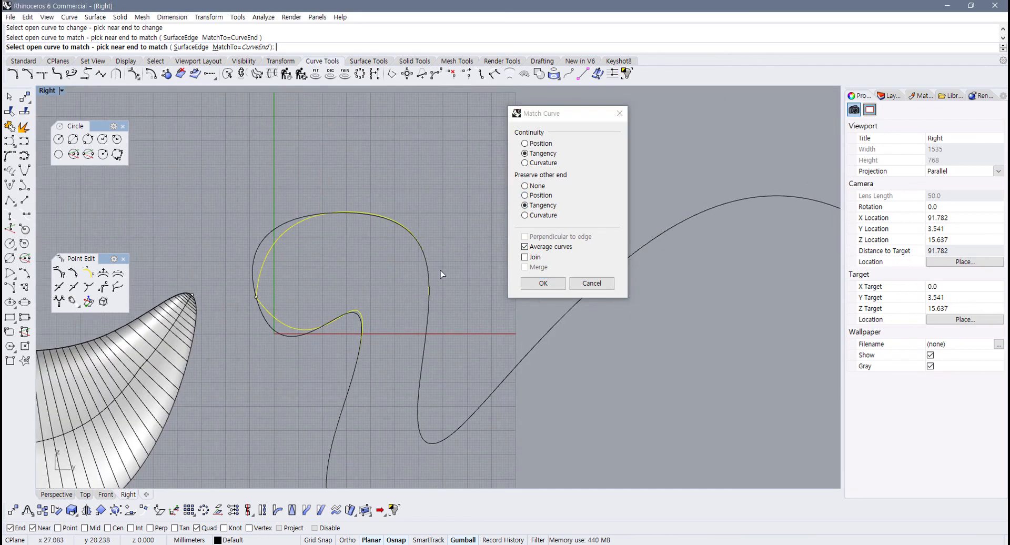
{"action": "scroll", "coordinate": [440, 273], "scroll_direction": "up", "scroll_amount": 4}
{"action": "left_click", "coordinate": [527, 244]}
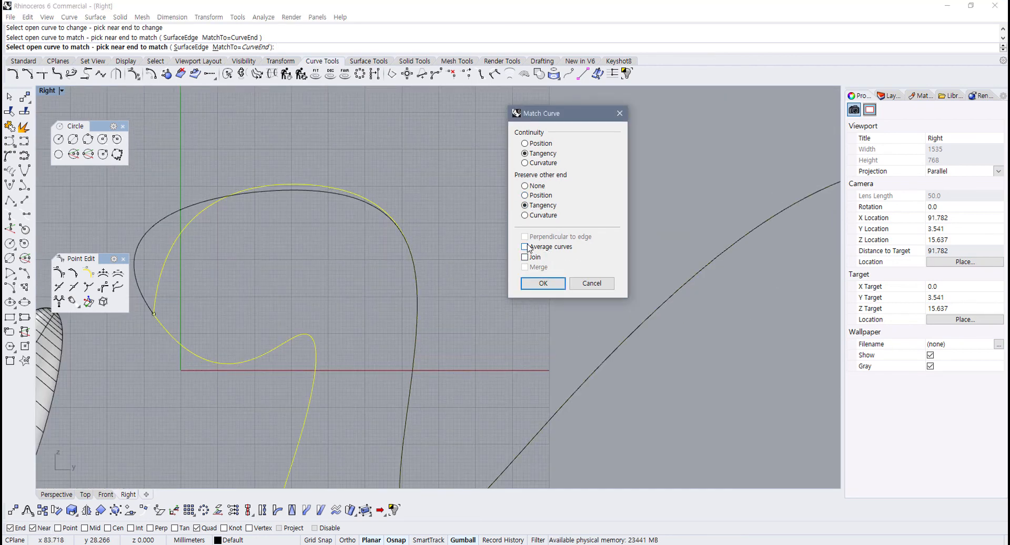
{"action": "left_click", "coordinate": [527, 244]}
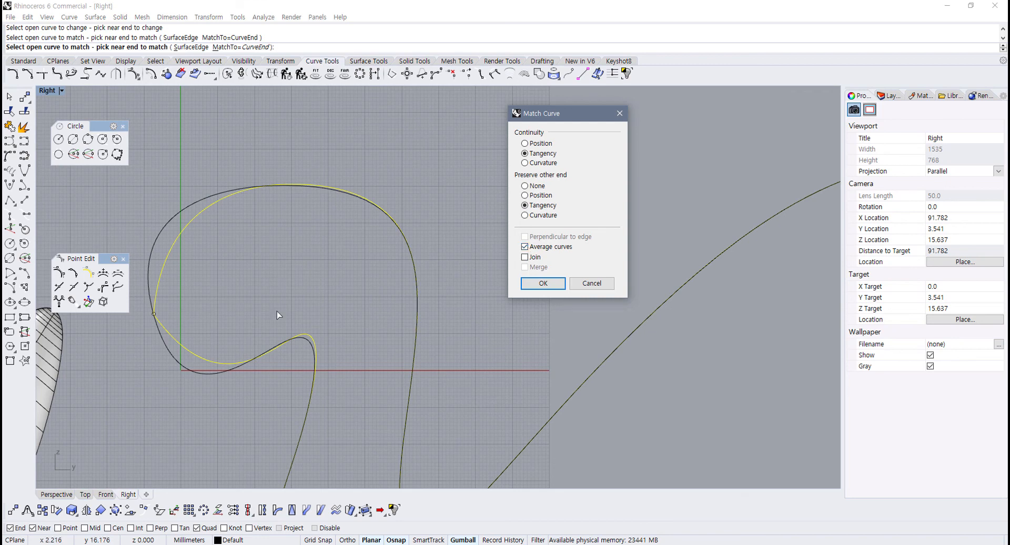
{"action": "left_click", "coordinate": [544, 285]}
Step: Match the upper and lower rails at their shared tail tip with Tangency continuity, Tangency preserved at the other end and Average curves on
{"action": "scroll", "coordinate": [535, 276], "scroll_direction": "down", "scroll_amount": 5}
{"action": "right_click_drag", "start_coordinate": [708, 266], "coordinate": [368, 260]}
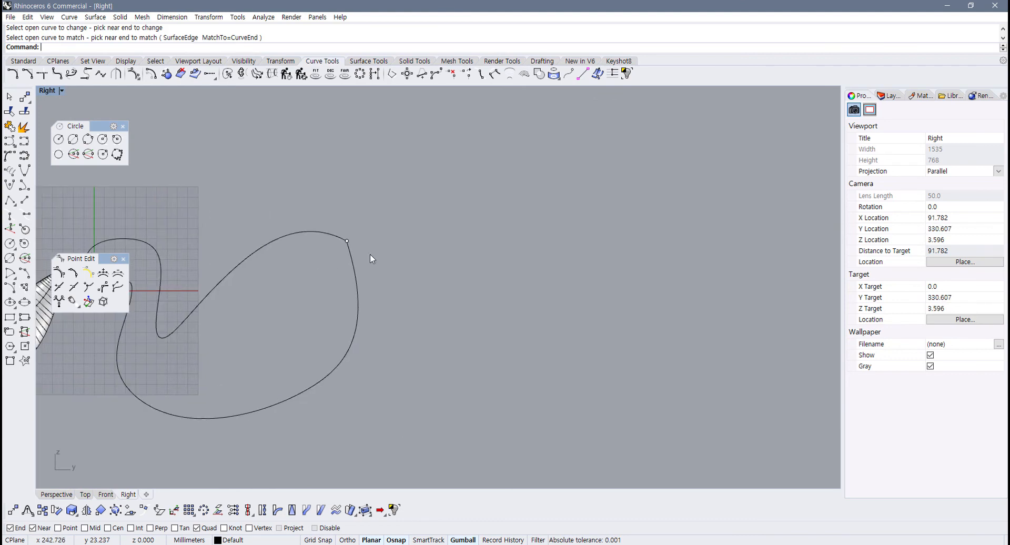
{"action": "scroll", "coordinate": [358, 245], "scroll_direction": "up", "scroll_amount": 15}
{"action": "right_click", "coordinate": [262, 221]}
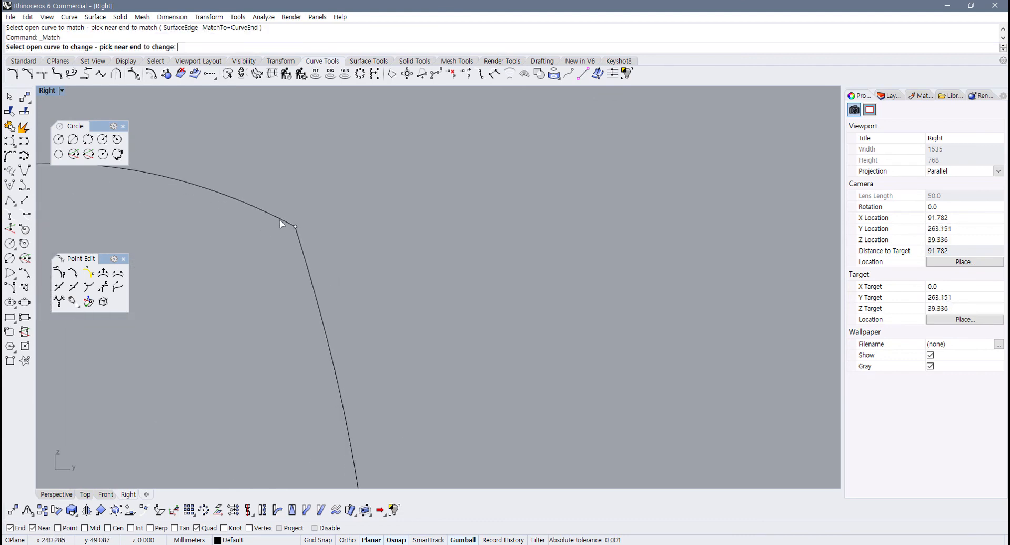
{"action": "left_click", "coordinate": [280, 222]}
{"action": "left_click", "coordinate": [302, 238]}
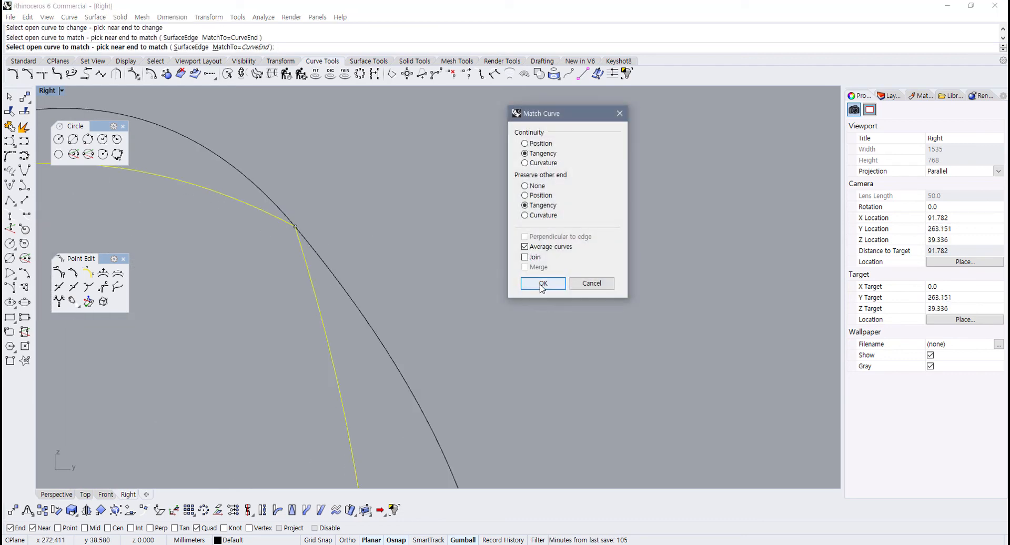
{"action": "left_click", "coordinate": [543, 283]}
Step: Turn on the control points of both rail curves and show the straight line through the points at the beak tip
{"action": "scroll", "coordinate": [409, 291], "scroll_direction": "down", "scroll_amount": 8}
{"action": "scroll", "coordinate": [468, 288], "scroll_direction": "up", "scroll_amount": 5}
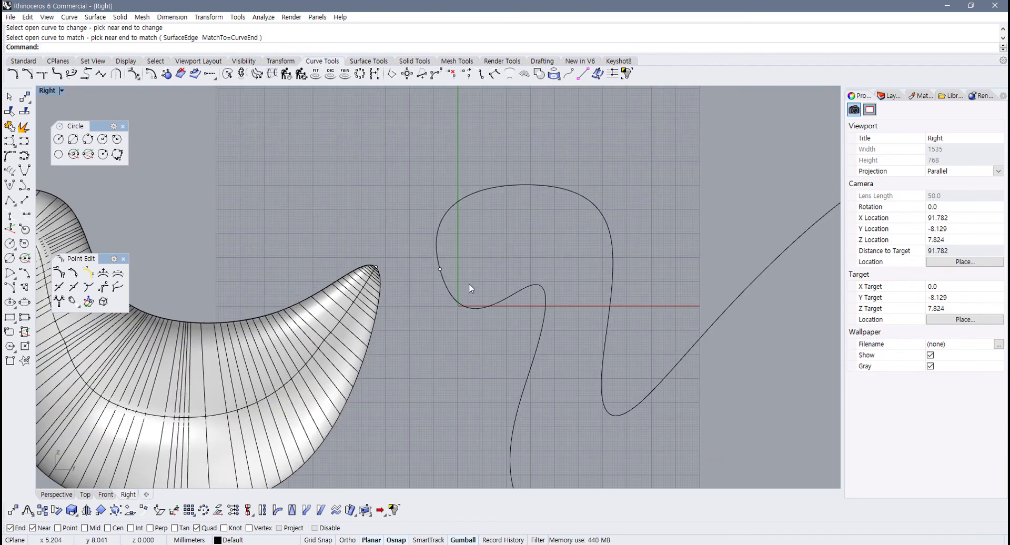
{"action": "left_click", "coordinate": [449, 284]}
{"action": "left_click", "coordinate": [437, 249], "text": "shift"}
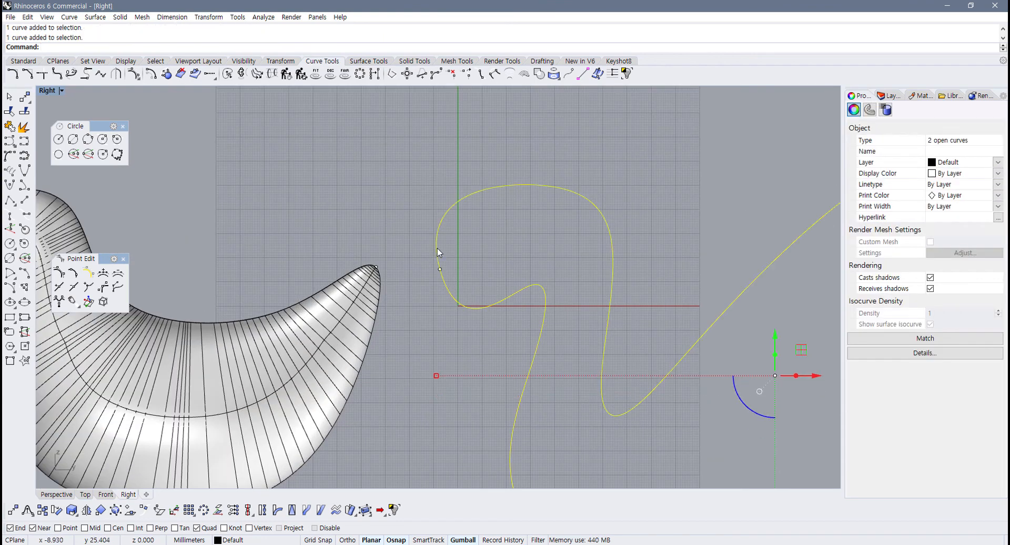
{"action": "key", "text": "F10"}
{"action": "scroll", "coordinate": [437, 251], "scroll_direction": "up", "scroll_amount": 3}
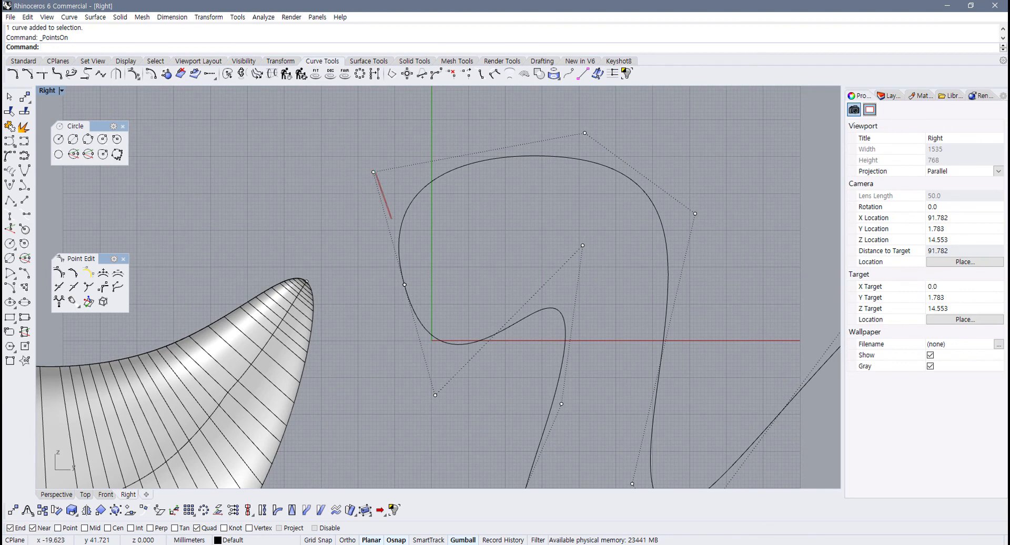
{"action": "left_click_drag", "start_coordinate": [436, 395], "coordinate": [436, 396], "text": "shift"}
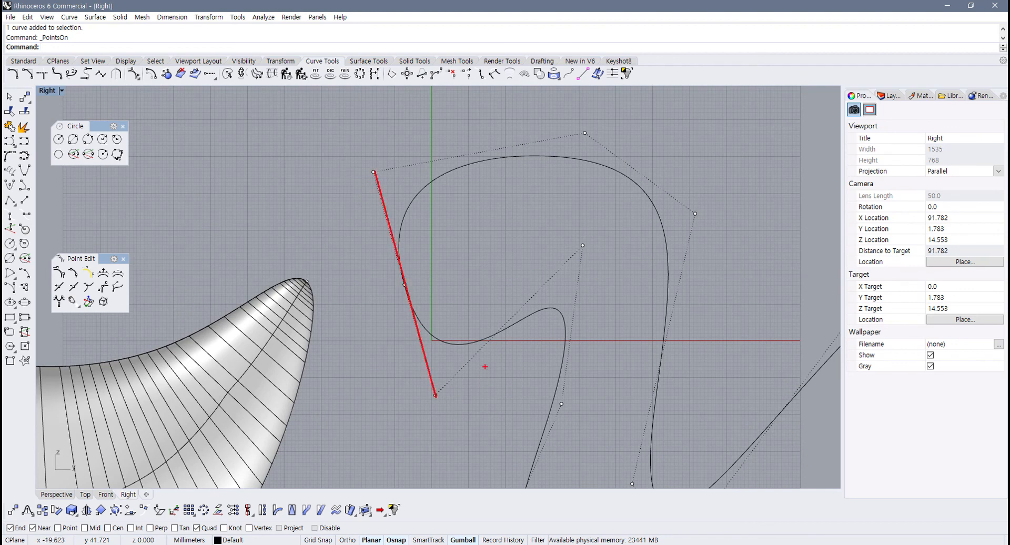
{"action": "key", "text": "Escape"}
Step: Try scaling the two control points flanking the beak tip uniformly towards the tip, and undo it
{"action": "left_click", "coordinate": [373, 172]}
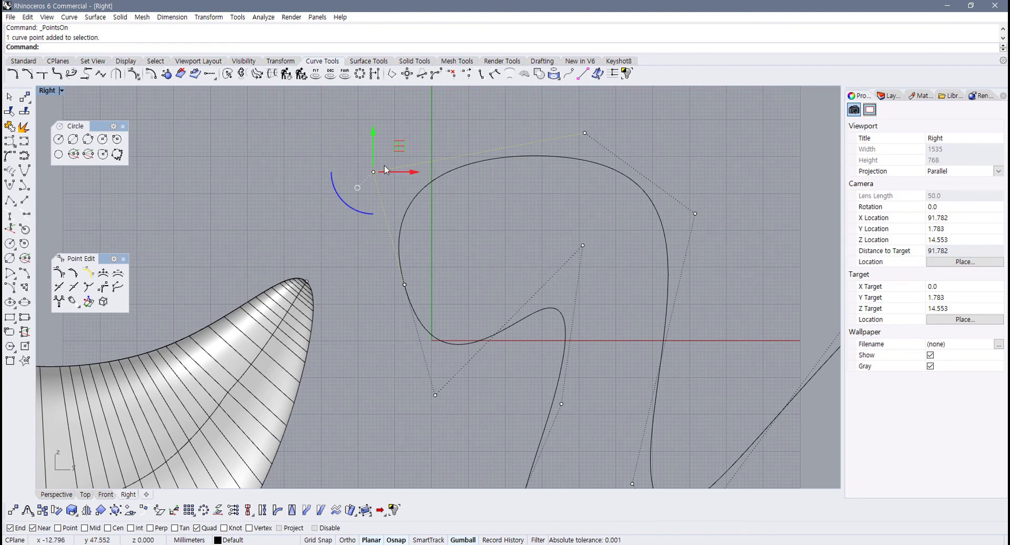
{"action": "left_click_drag", "start_coordinate": [456, 441], "coordinate": [456, 441], "text": "shift"}
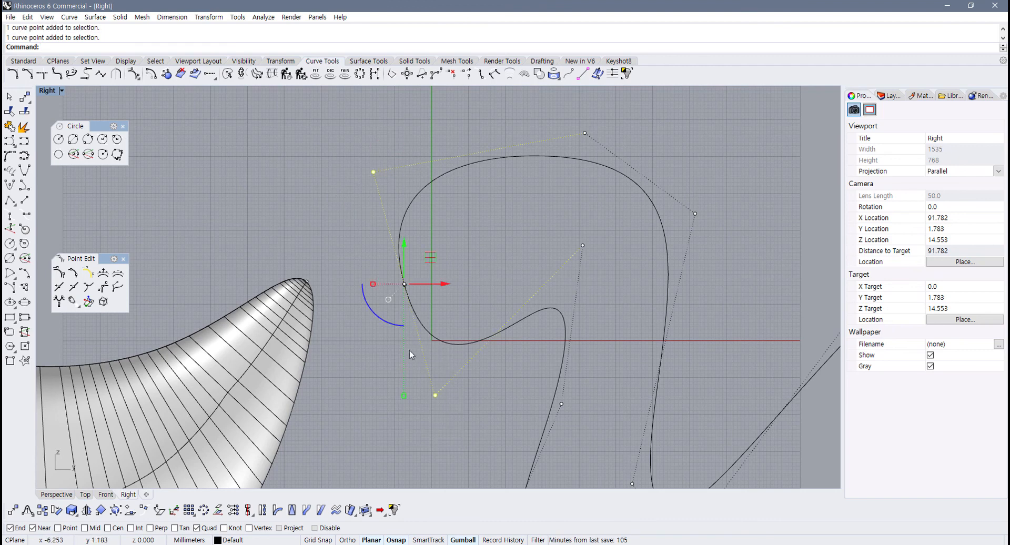
{"action": "left_click_drag", "start_coordinate": [405, 398], "coordinate": [373, 328]}
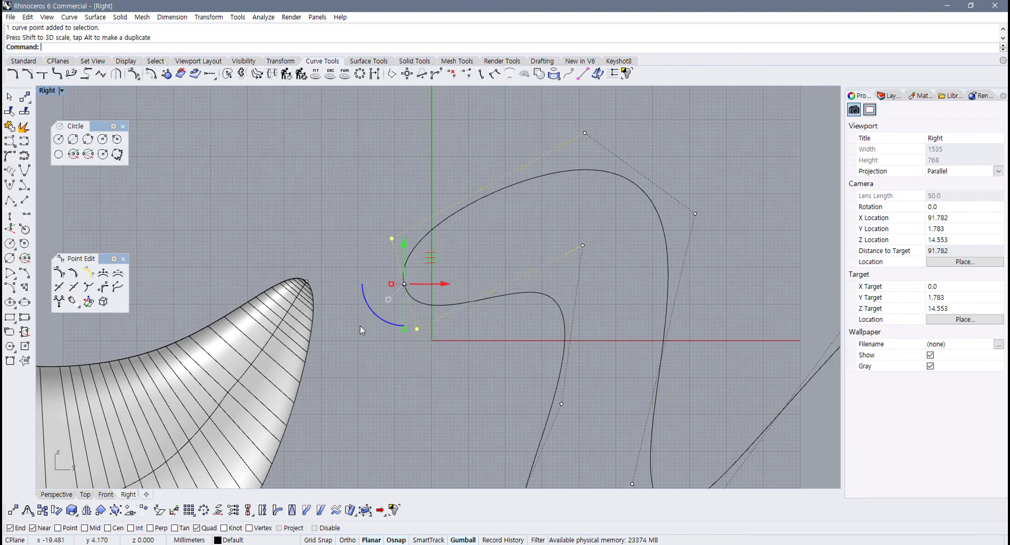
{"action": "key", "text": "ctrl+z"}
Step: Scale the two control points on either side of the beak tip uniformly inward to narrow the beak
{"action": "left_click_drag", "start_coordinate": [343, 151], "coordinate": [408, 186]}
{"action": "left_click_drag", "start_coordinate": [397, 353], "coordinate": [468, 406], "text": "shift"}
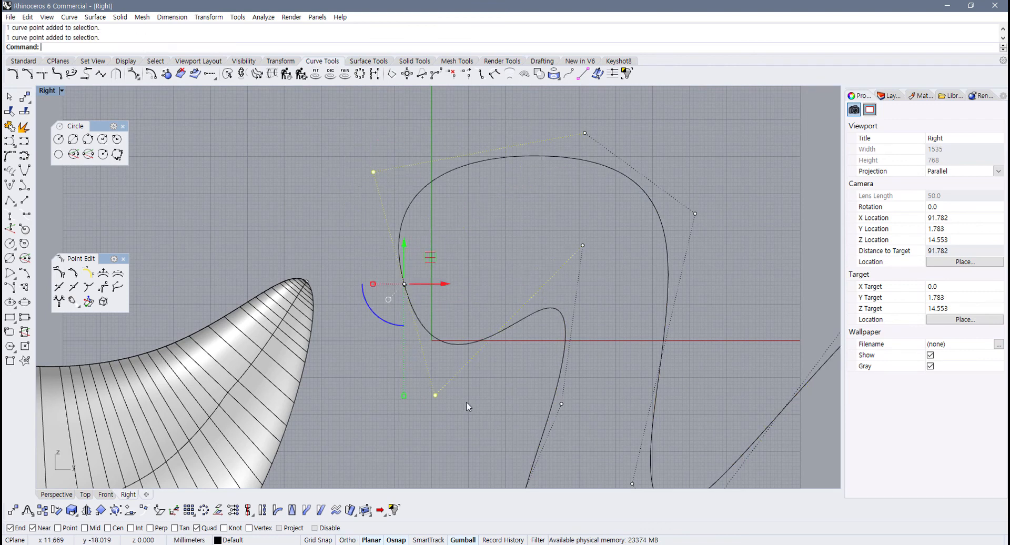
{"action": "left_click_drag", "start_coordinate": [404, 396], "coordinate": [396, 314]}
{"action": "left_click", "coordinate": [462, 356]}
Step: Move the upper rail's control point above the head upward and towards the beak to round the head
{"action": "scroll", "coordinate": [470, 335], "scroll_direction": "down", "scroll_amount": 6}
{"action": "right_click_drag", "start_coordinate": [482, 327], "coordinate": [397, 316]}
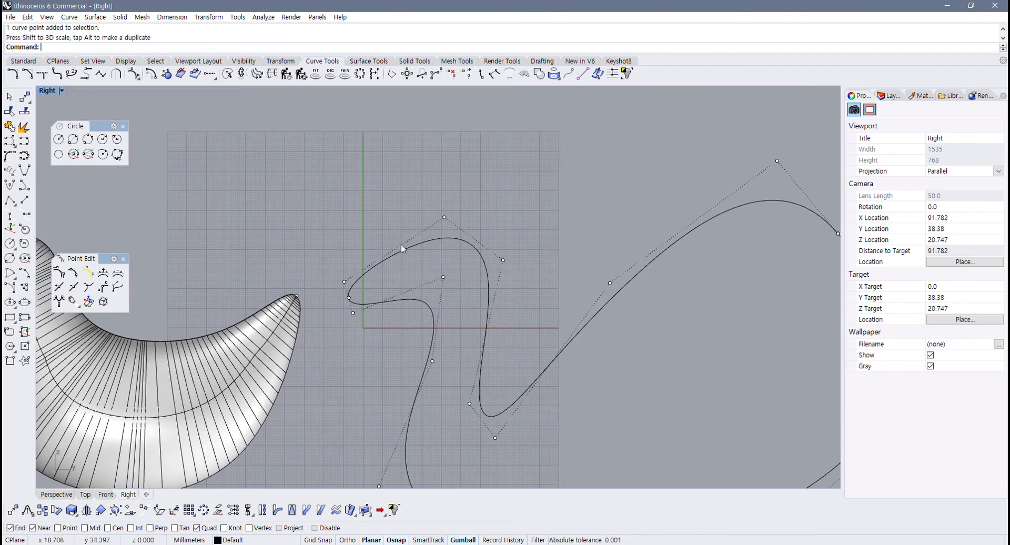
{"action": "left_click_drag", "start_coordinate": [493, 243], "coordinate": [493, 243]}
{"action": "left_click_drag", "start_coordinate": [472, 196], "coordinate": [442, 180]}
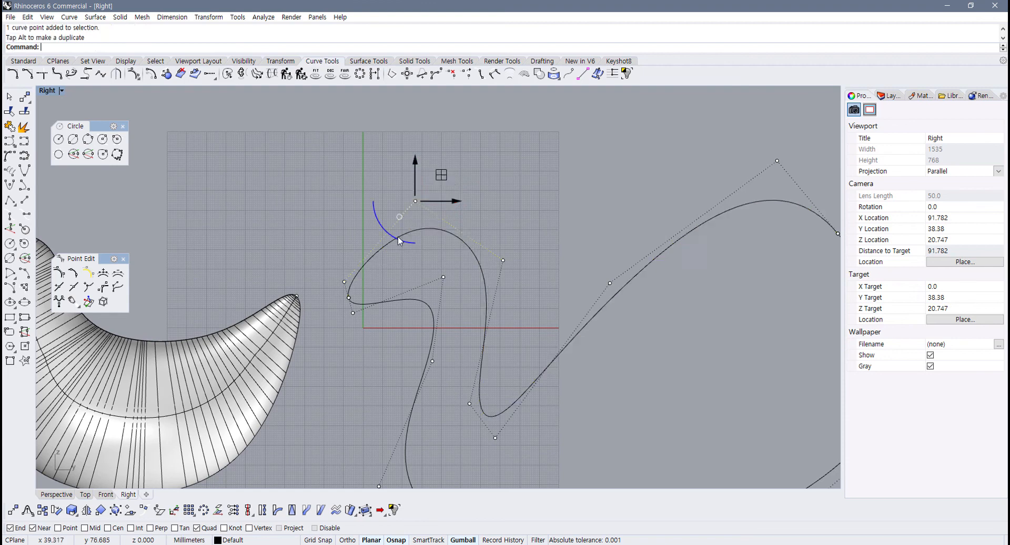
Step: Scale the control points around the beak tip even closer together to sharpen the tip
{"action": "scroll", "coordinate": [377, 259], "scroll_direction": "up", "scroll_amount": 3}
{"action": "scroll", "coordinate": [301, 295], "scroll_direction": "up", "scroll_amount": 3}
{"action": "left_click_drag", "start_coordinate": [304, 293], "coordinate": [335, 375]}
{"action": "left_click", "coordinate": [420, 391]}
Step: Insert a knot in the upper rail between beak tip and head top, and move the new control point outward to fill the forehead
{"action": "scroll", "coordinate": [393, 367], "scroll_direction": "down", "scroll_amount": 4}
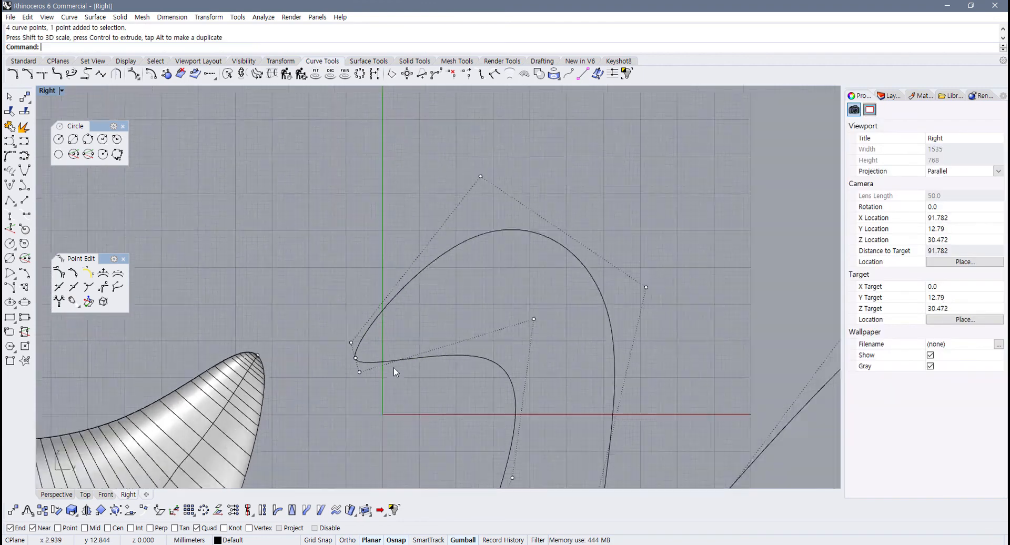
{"action": "scroll", "coordinate": [406, 366], "scroll_direction": "up", "scroll_amount": 2}
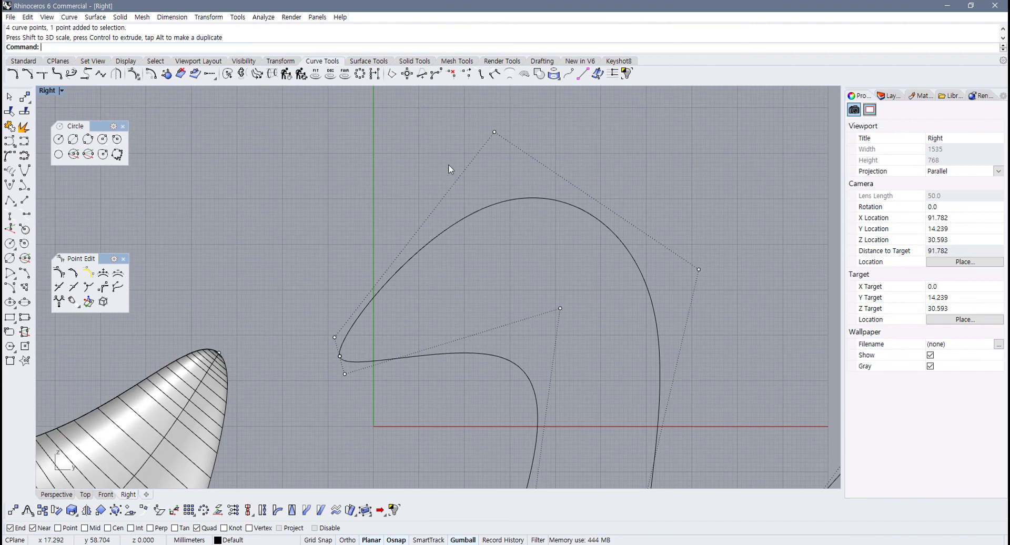
{"action": "left_click", "coordinate": [59, 286]}
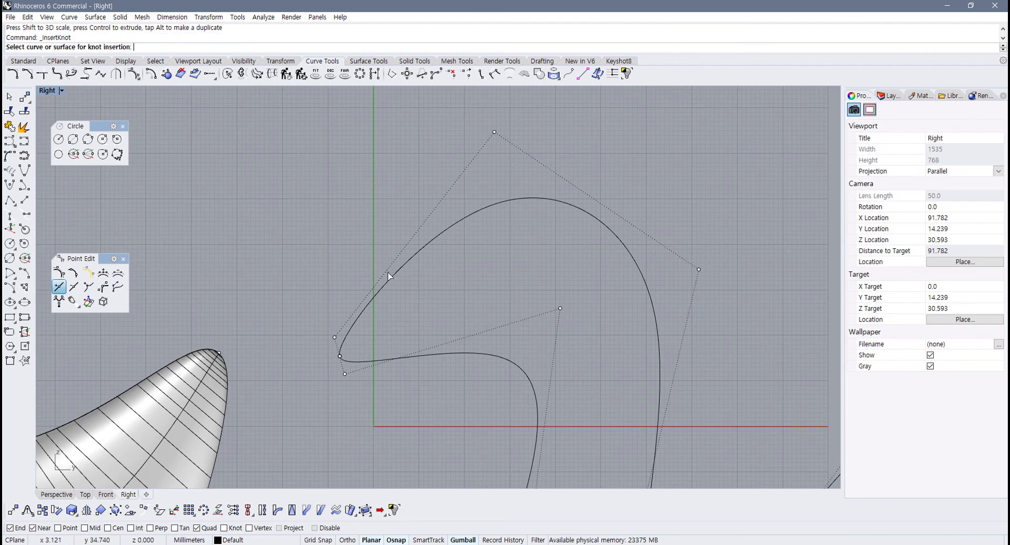
{"action": "left_click", "coordinate": [387, 279]}
{"action": "left_click", "coordinate": [385, 285]}
{"action": "right_click", "coordinate": [363, 274]}
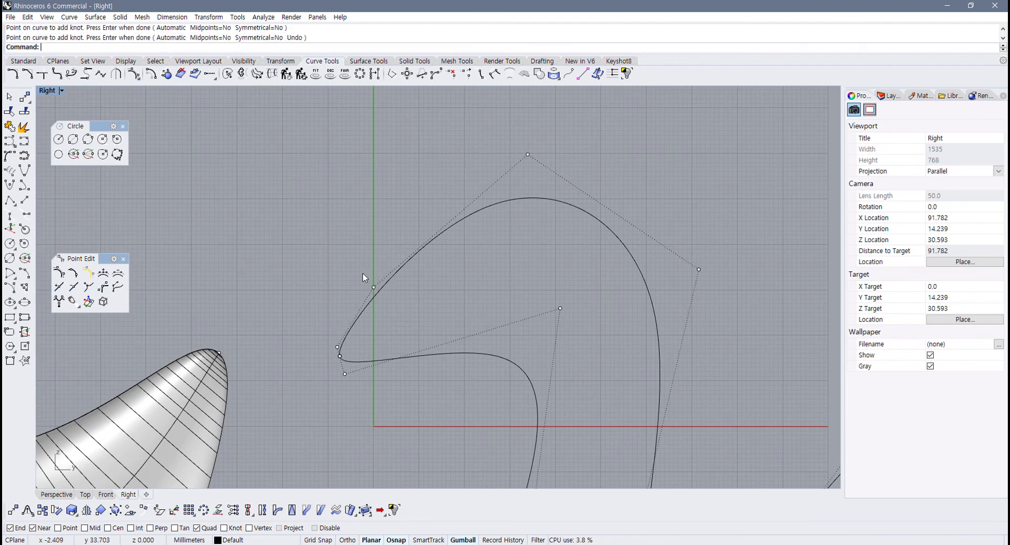
{"action": "mouse_move", "coordinate": [362, 274]}
{"action": "left_mouse_down"}
{"action": "mouse_move", "coordinate": [391, 298]}
{"action": "mouse_move", "coordinate": [353, 260]}
{"action": "left_mouse_up"}
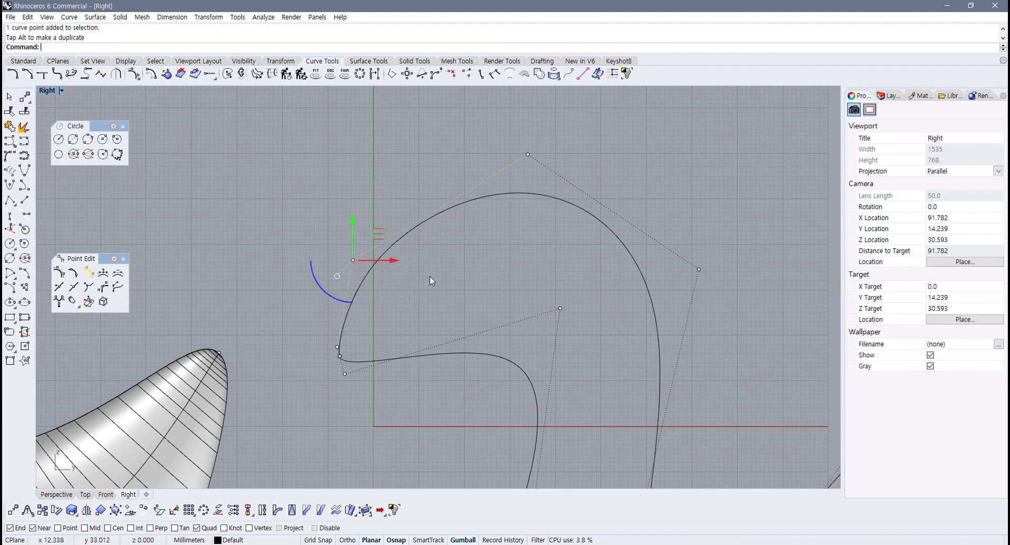
Step: Insert a knot in the lower rail behind the beak tip, pull the new control point down, and check the tip's control points
{"action": "right_click_drag", "start_coordinate": [450, 343], "coordinate": [406, 281]}
{"action": "left_click", "coordinate": [59, 287]}
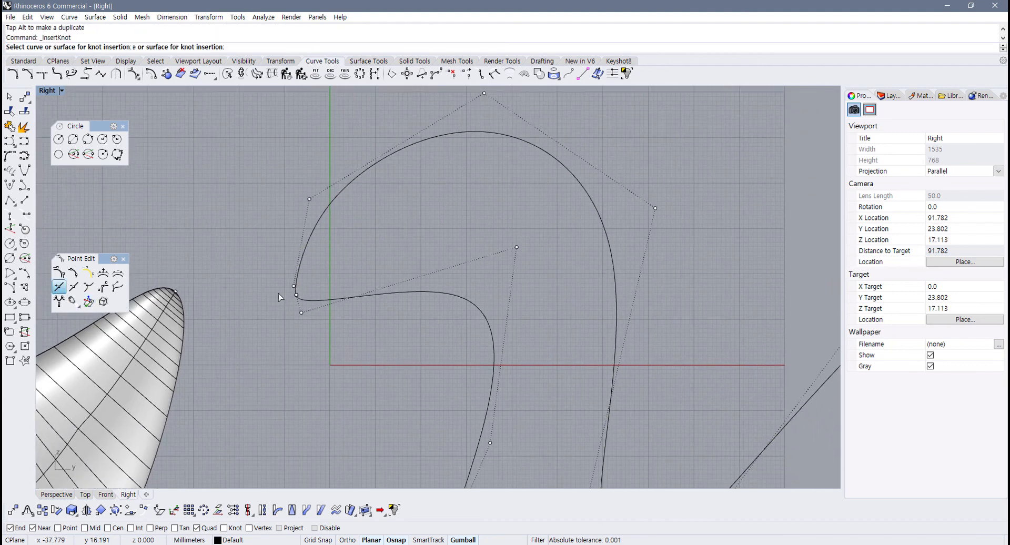
{"action": "left_click", "coordinate": [383, 295]}
{"action": "left_click", "coordinate": [381, 293]}
{"action": "right_click", "coordinate": [371, 306]}
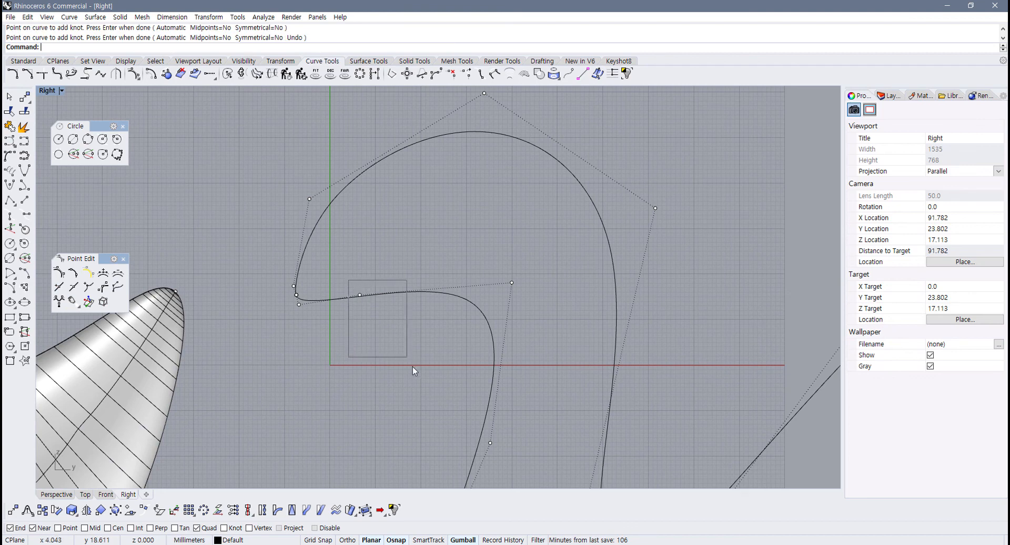
{"action": "left_click_drag", "start_coordinate": [413, 367], "coordinate": [414, 368]}
{"action": "left_click_drag", "start_coordinate": [388, 269], "coordinate": [391, 314]}
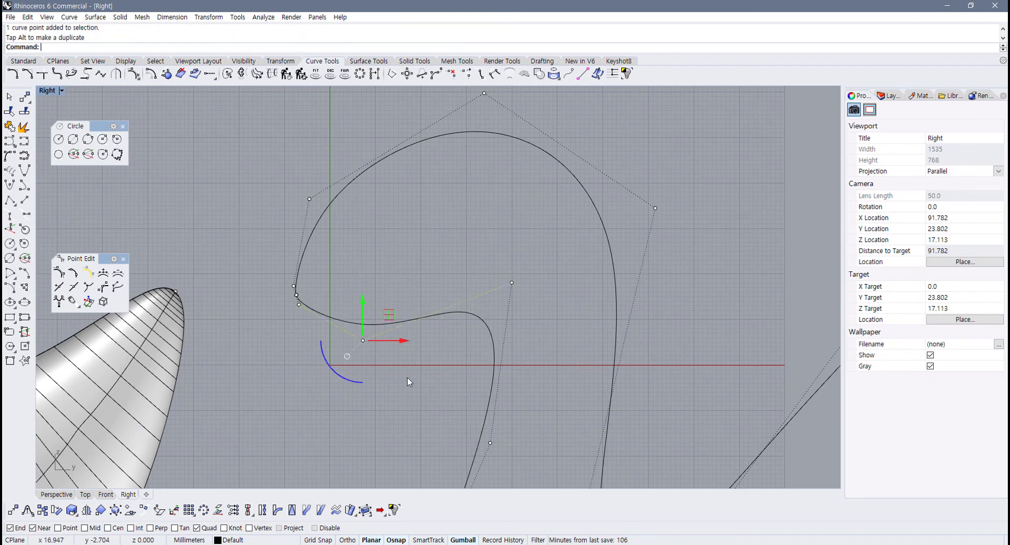
{"action": "scroll", "coordinate": [273, 284], "scroll_direction": "up", "scroll_amount": 10}
{"action": "left_click_drag", "start_coordinate": [294, 234], "coordinate": [392, 377]}
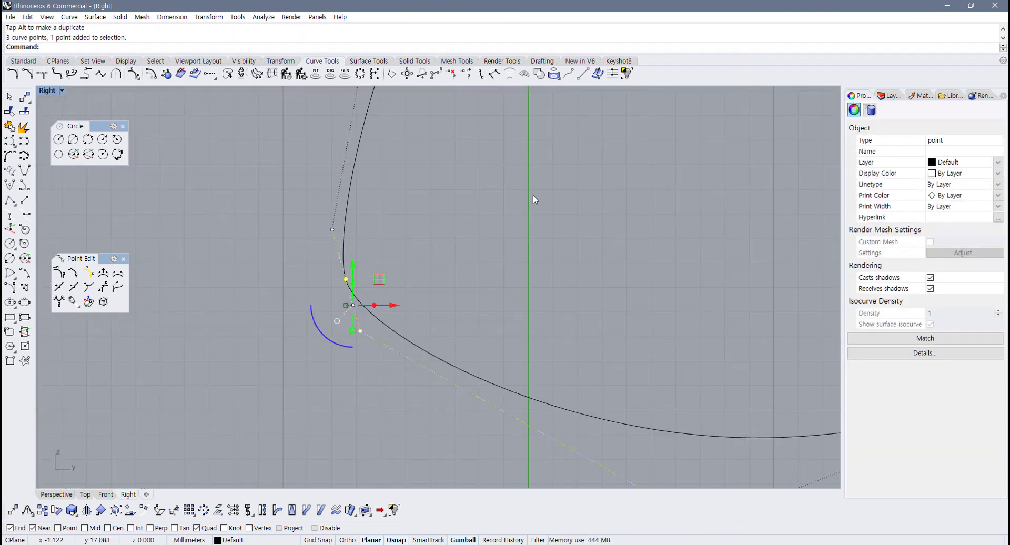
{"action": "key", "text": "Escape"}
Step: Select the control points around the tail tip and scale them uniformly inward to narrow the tail
{"action": "scroll", "coordinate": [533, 199], "scroll_direction": "down", "scroll_amount": 5}
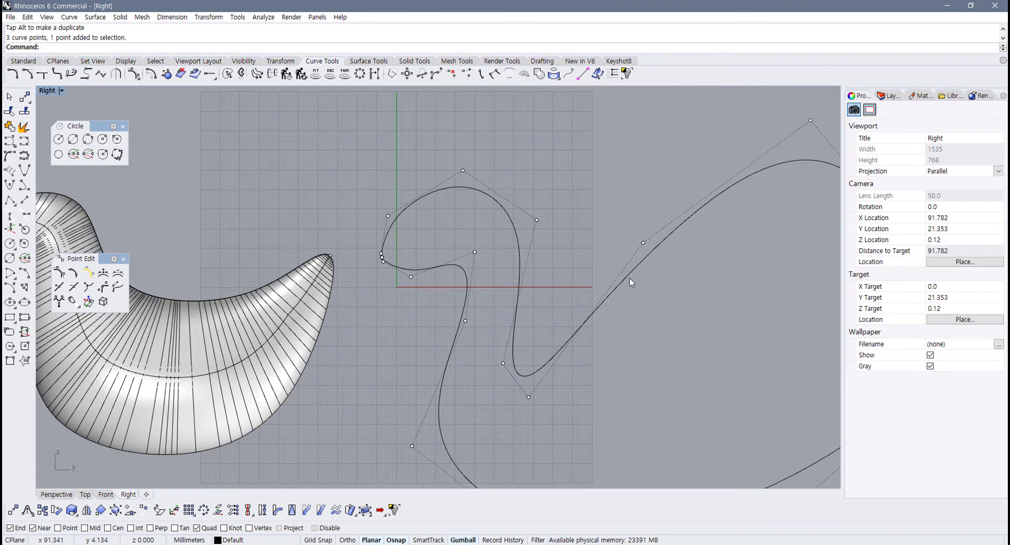
{"action": "right_click_drag", "start_coordinate": [702, 230], "coordinate": [334, 284]}
{"action": "left_click_drag", "start_coordinate": [405, 130], "coordinate": [476, 176]}
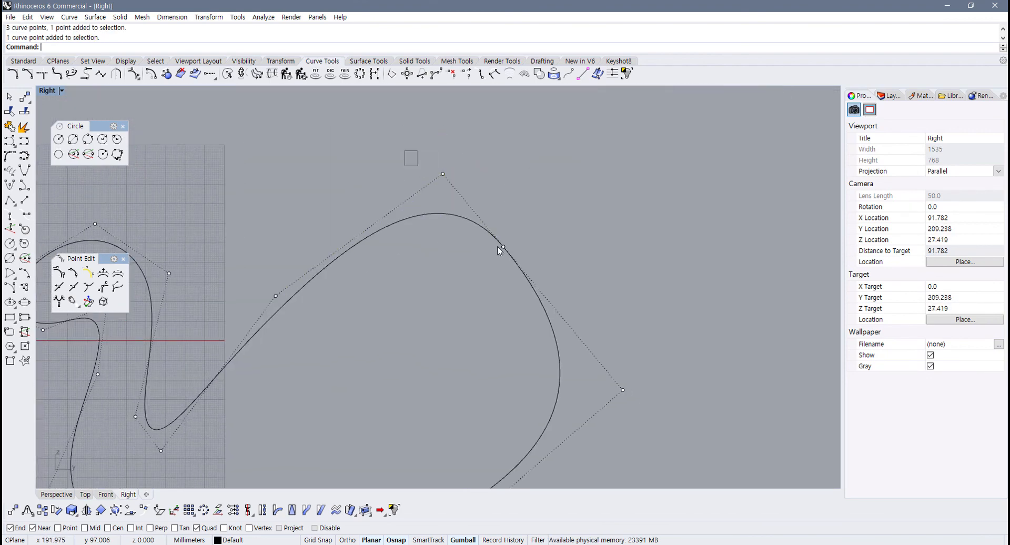
{"action": "left_click_drag", "start_coordinate": [497, 246], "coordinate": [662, 415]}
{"action": "left_click_drag", "start_coordinate": [532, 391], "coordinate": [519, 306], "text": "shift"}
{"action": "right_click_drag", "start_coordinate": [469, 306], "coordinate": [467, 263]}
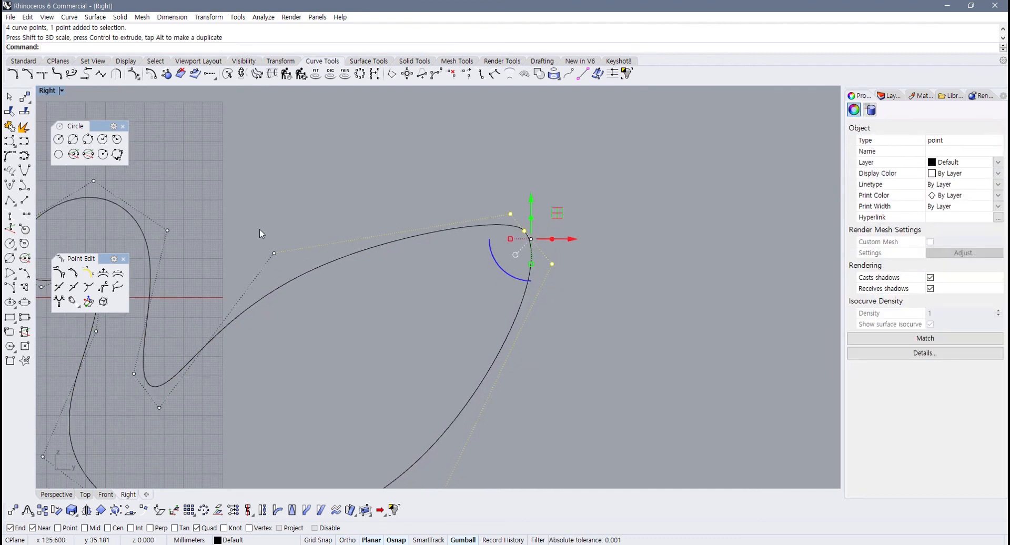
Step: Raise the upper rail's control point over the back and move the lower rail's rear belly control point outward and slightly down
{"action": "left_click_drag", "start_coordinate": [260, 228], "coordinate": [295, 273]}
{"action": "left_click_drag", "start_coordinate": [300, 227], "coordinate": [319, 172]}
{"action": "right_click_drag", "start_coordinate": [421, 266], "coordinate": [397, 191]}
{"action": "left_click_drag", "start_coordinate": [378, 302], "coordinate": [488, 440]}
{"action": "left_click_drag", "start_coordinate": [441, 407], "coordinate": [490, 434]}
{"action": "left_click", "coordinate": [559, 322]}
{"action": "right_click_drag", "start_coordinate": [527, 247], "coordinate": [589, 387]}
{"action": "left_click_drag", "start_coordinate": [532, 269], "coordinate": [631, 349]}
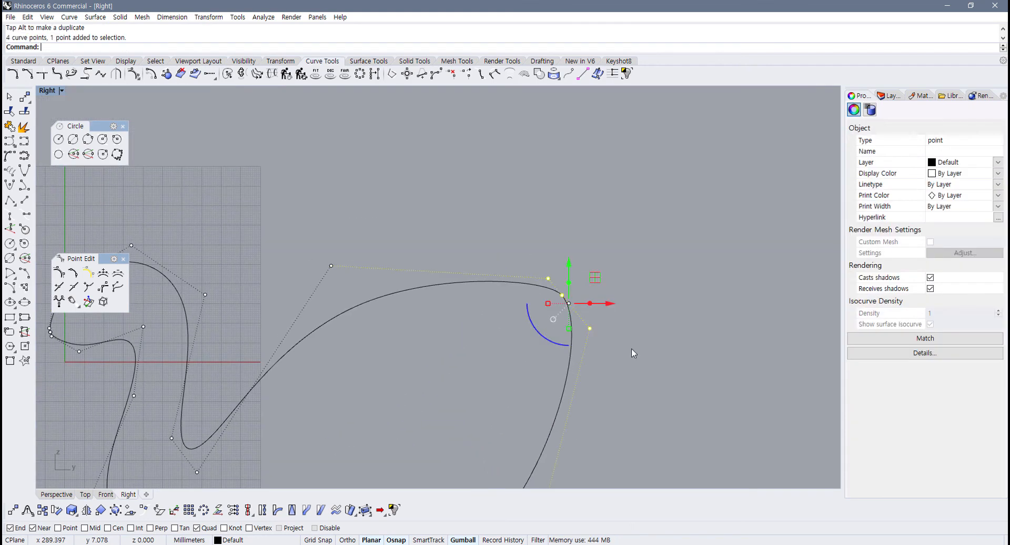
{"action": "left_click", "coordinate": [542, 342]}
Step: Turn off the control points of the two reshaped rail curves
{"action": "scroll", "coordinate": [458, 380], "scroll_direction": "down", "scroll_amount": 6}
{"action": "right_click_drag", "start_coordinate": [459, 380], "coordinate": [529, 296]}
{"action": "scroll", "coordinate": [497, 306], "scroll_direction": "up", "scroll_amount": 2}
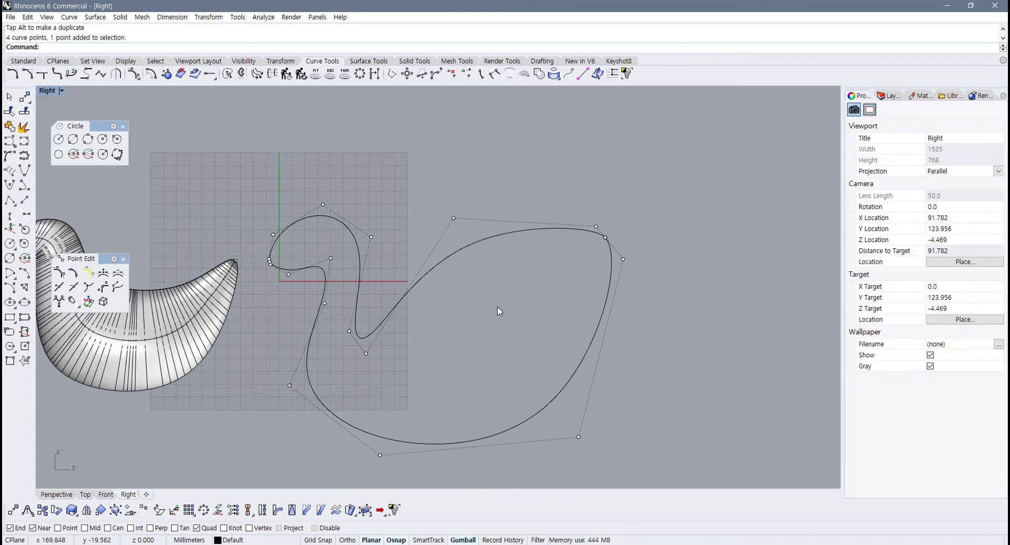
{"action": "key", "text": "F11"}
{"action": "right_click_drag", "start_coordinate": [384, 329], "coordinate": [447, 324]}
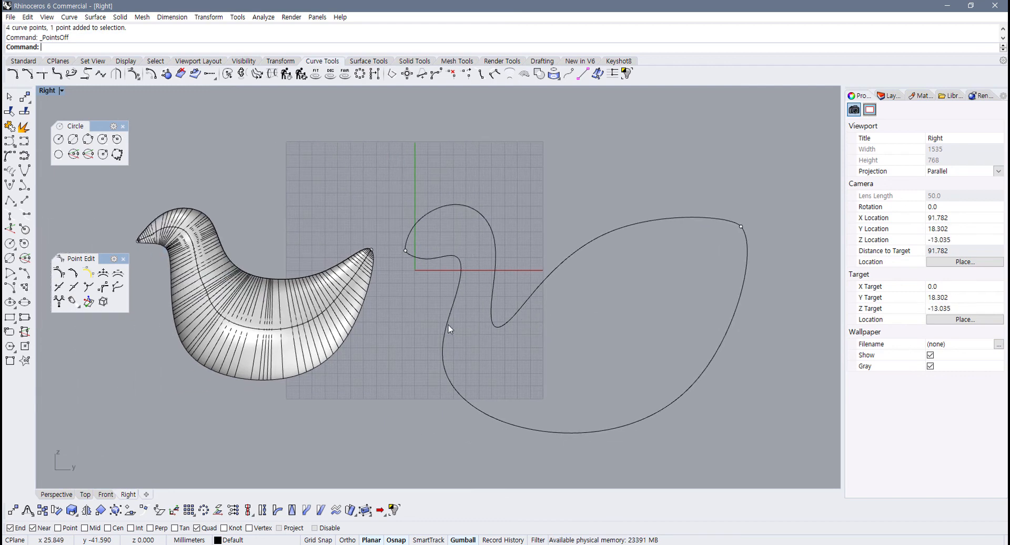
{"action": "scroll", "coordinate": [447, 329], "scroll_direction": "down", "scroll_amount": 1}
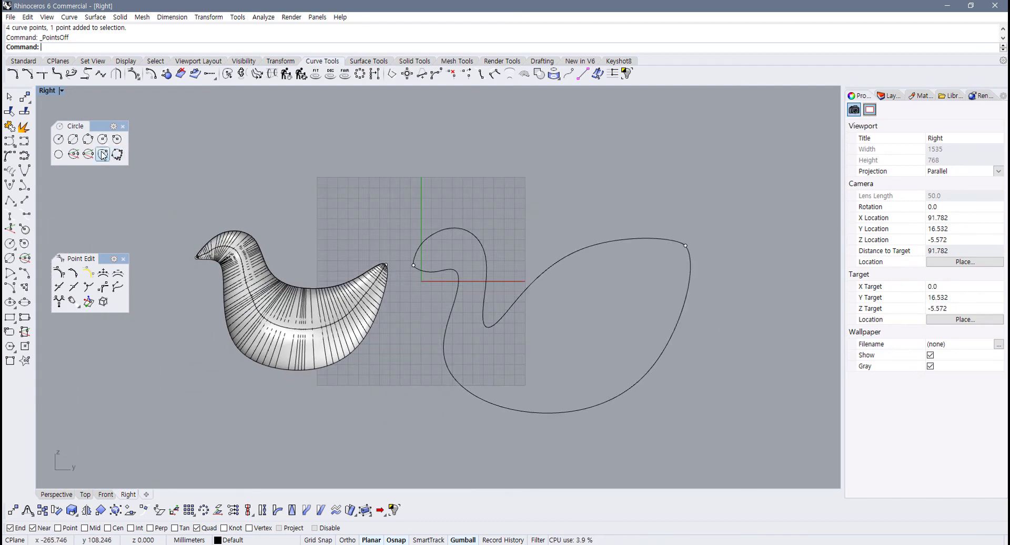
Step: Maximize the Perspective viewport and examine the duck surface and the reshaped rail curves from different angles
{"action": "double_click", "coordinate": [51, 92]}
{"action": "right_click_drag", "start_coordinate": [462, 112], "coordinate": [513, 109]}
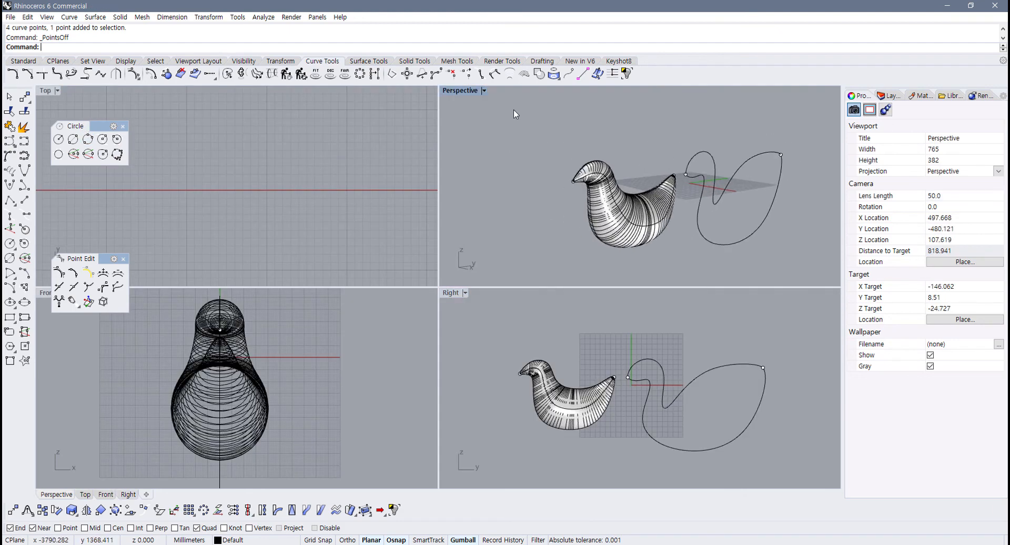
{"action": "double_click", "coordinate": [458, 91]}
{"action": "scroll", "coordinate": [489, 271], "scroll_direction": "down", "scroll_amount": 6}
{"action": "right_click_drag", "start_coordinate": [584, 273], "coordinate": [531, 278]}
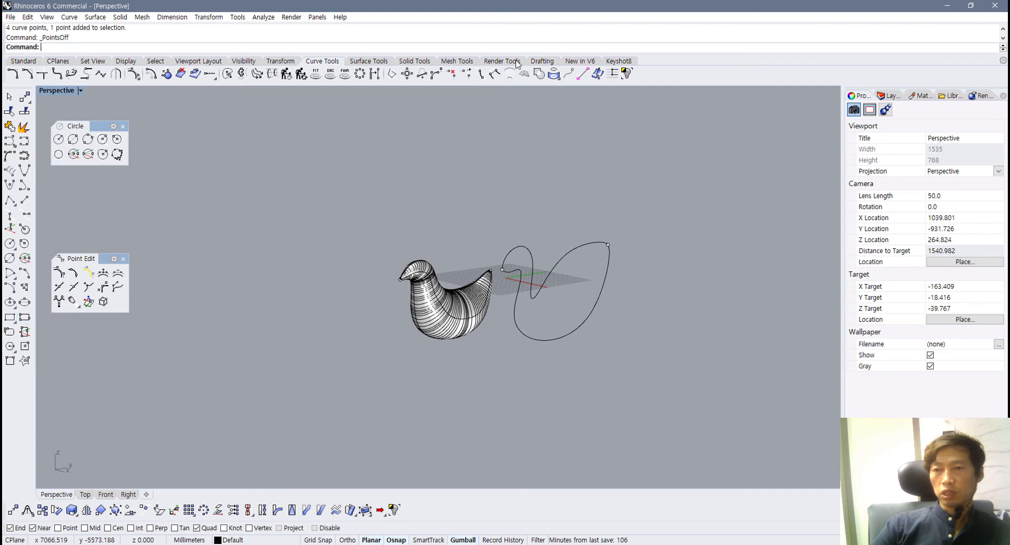
{"action": "left_click", "coordinate": [388, 61]}
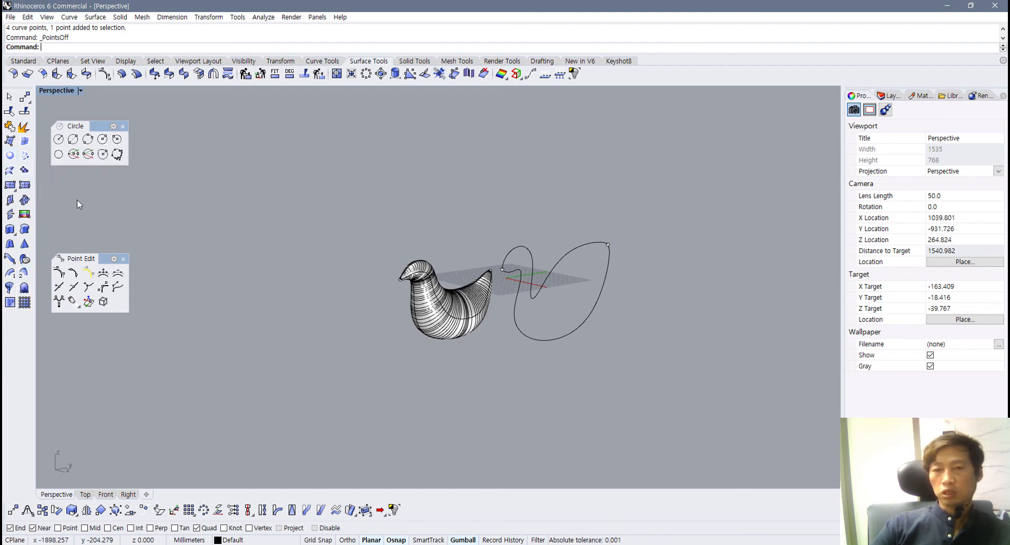
{"action": "scroll", "coordinate": [457, 317], "scroll_direction": "up", "scroll_amount": 5}
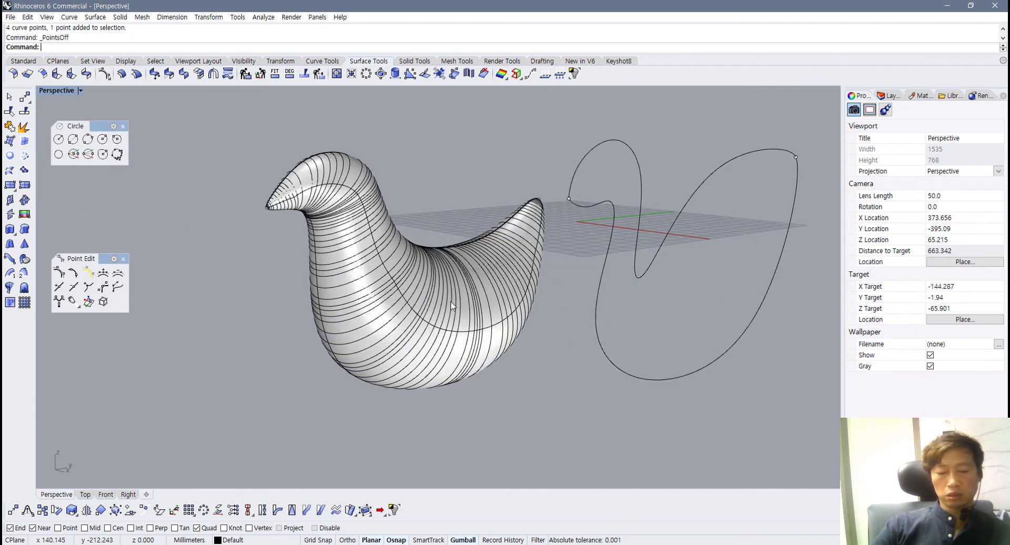
{"action": "right_click_drag", "start_coordinate": [450, 305], "coordinate": [416, 319], "text": "shift"}
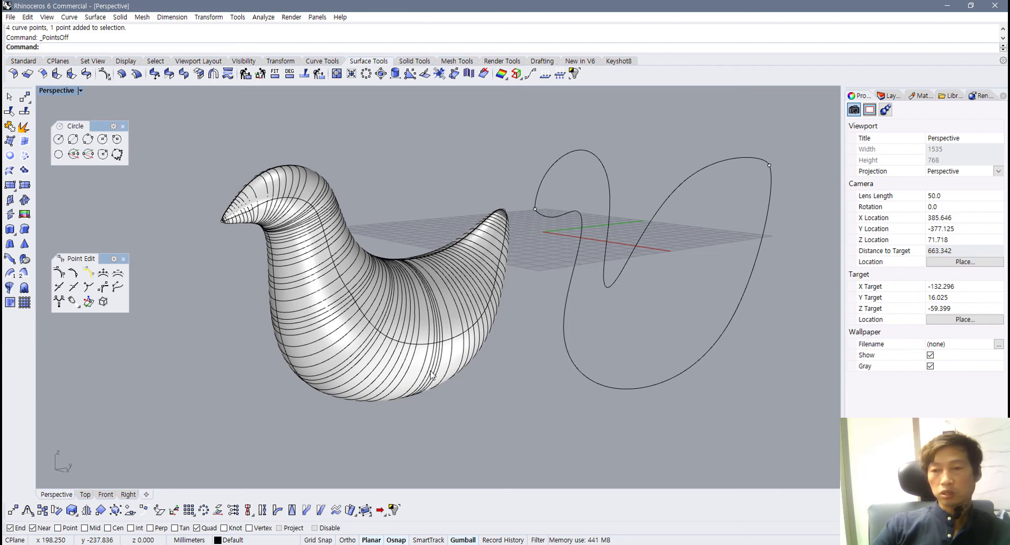
{"action": "mouse_move", "coordinate": [432, 374]}
{"action": "right_mouse_down"}
{"action": "mouse_move", "coordinate": [417, 367]}
{"action": "mouse_move", "coordinate": [425, 372]}
{"action": "right_mouse_up"}
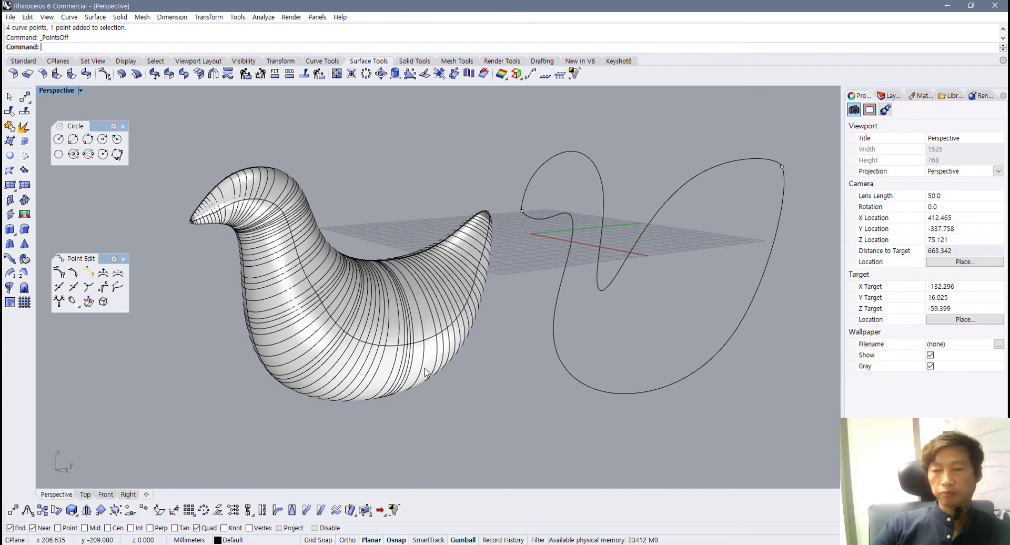
{"action": "mouse_move", "coordinate": [424, 371]}
{"action": "right_mouse_down"}
{"action": "mouse_move", "coordinate": [361, 367]}
{"action": "mouse_move", "coordinate": [349, 376]}
{"action": "mouse_move", "coordinate": [408, 368]}
{"action": "right_mouse_up"}
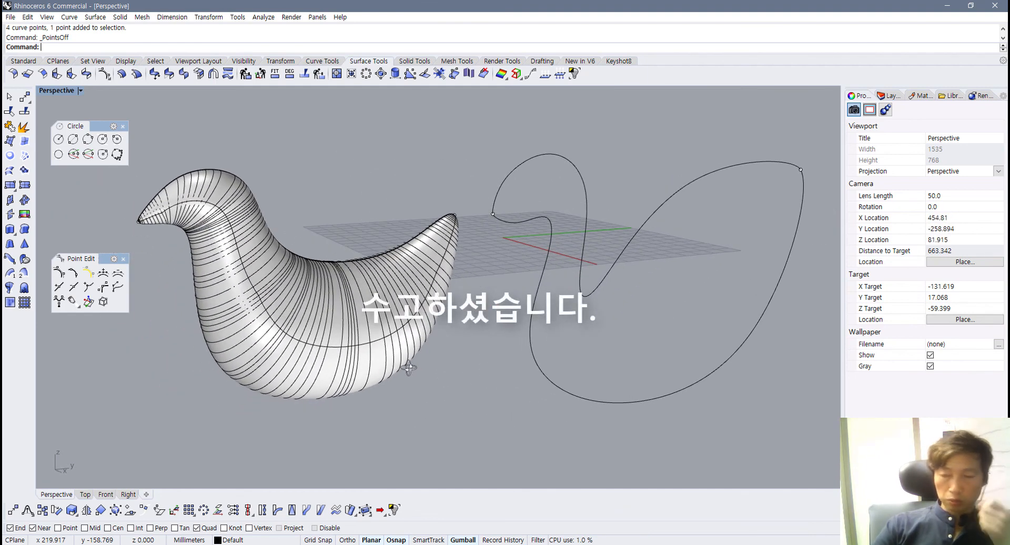